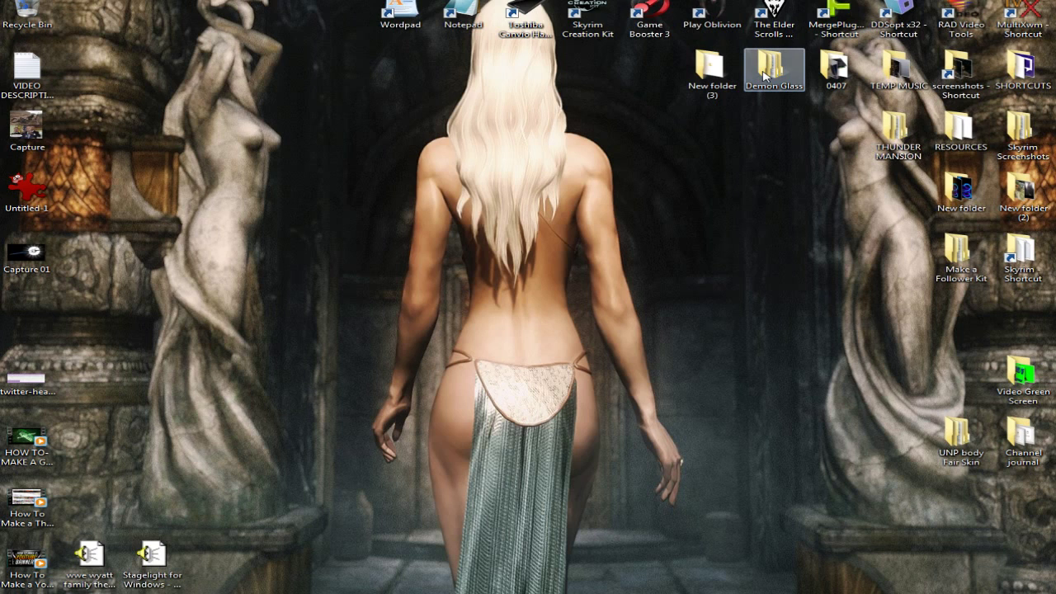
Step: Move the PSDfiles folder out of the Demon Glass folder onto the desktop
{"action": "double_click", "coordinate": [767, 74]}
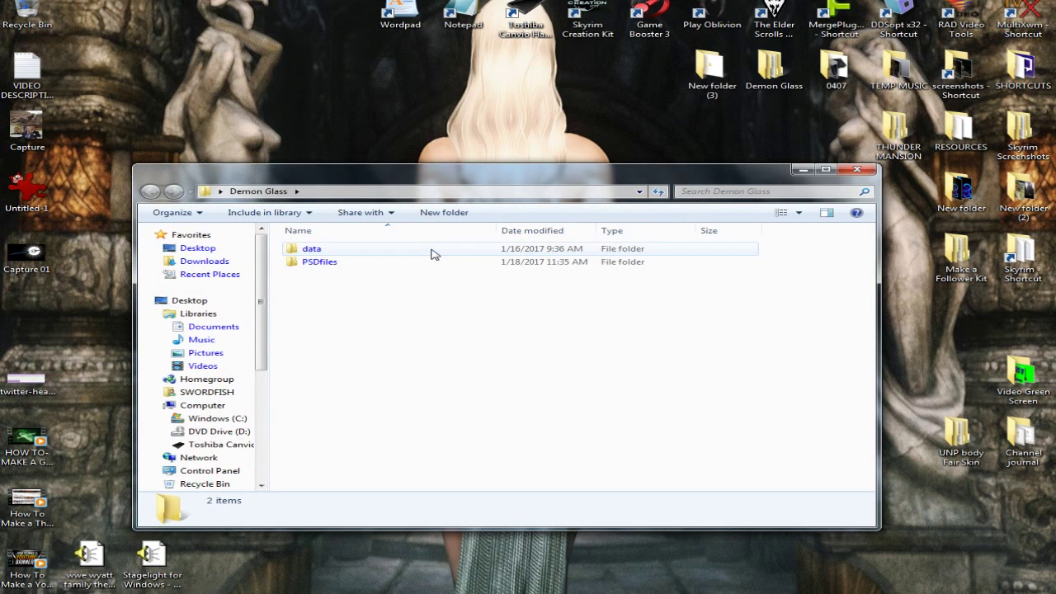
{"action": "left_click", "coordinate": [395, 265]}
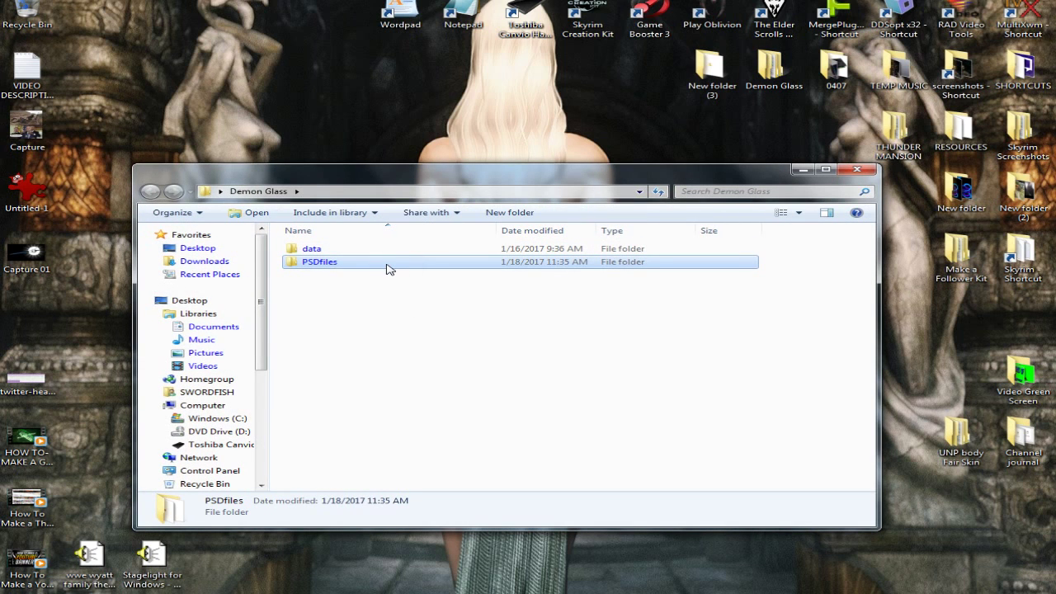
{"action": "left_click_drag", "start_coordinate": [389, 269], "coordinate": [274, 29]}
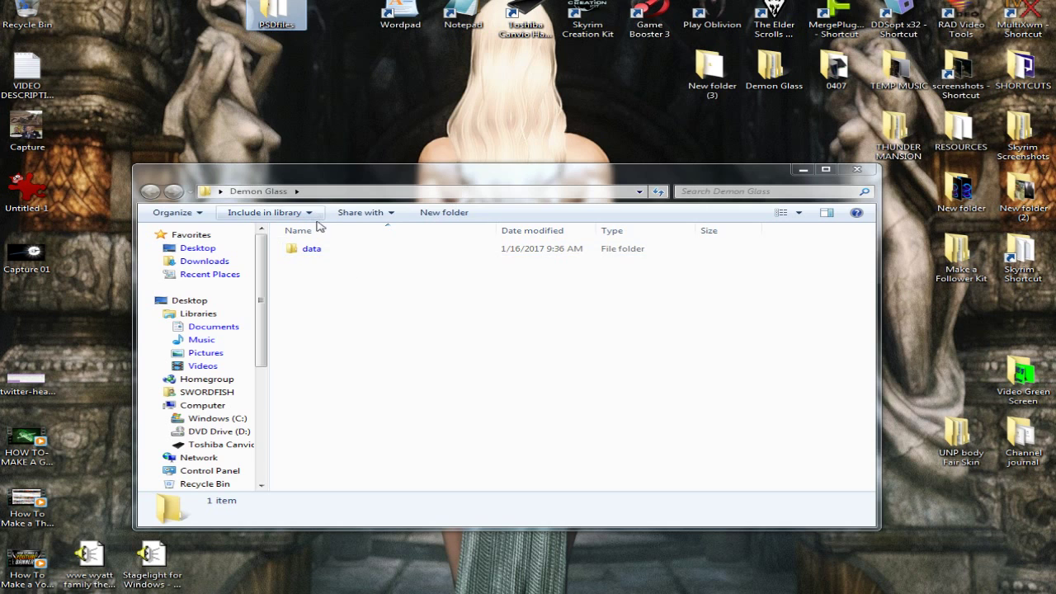
Step: Create a new folder named Demon Glass inside the data\meshes folder
{"action": "double_click", "coordinate": [336, 250]}
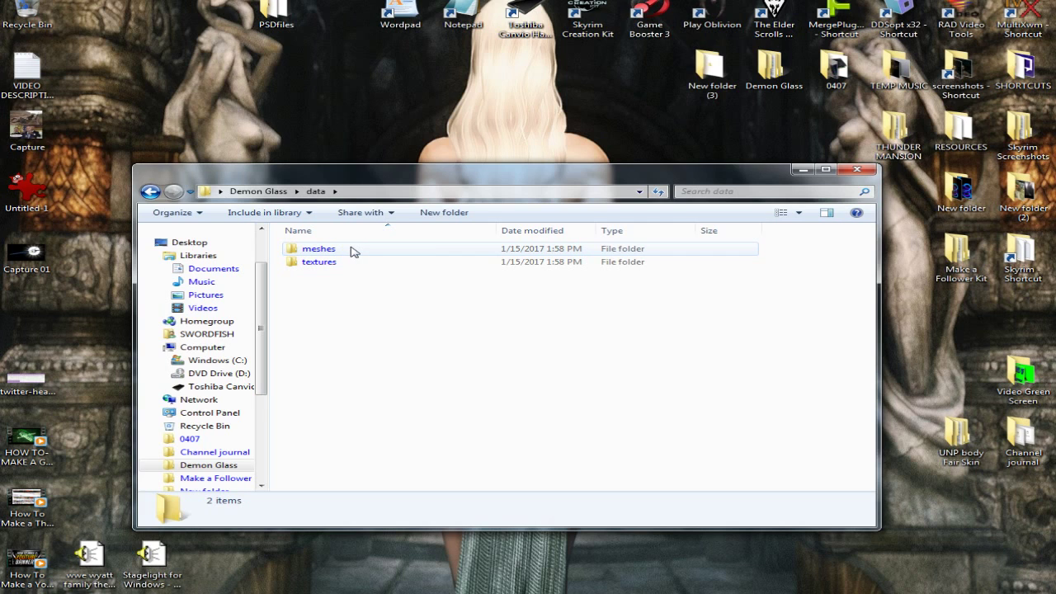
{"action": "double_click", "coordinate": [350, 250]}
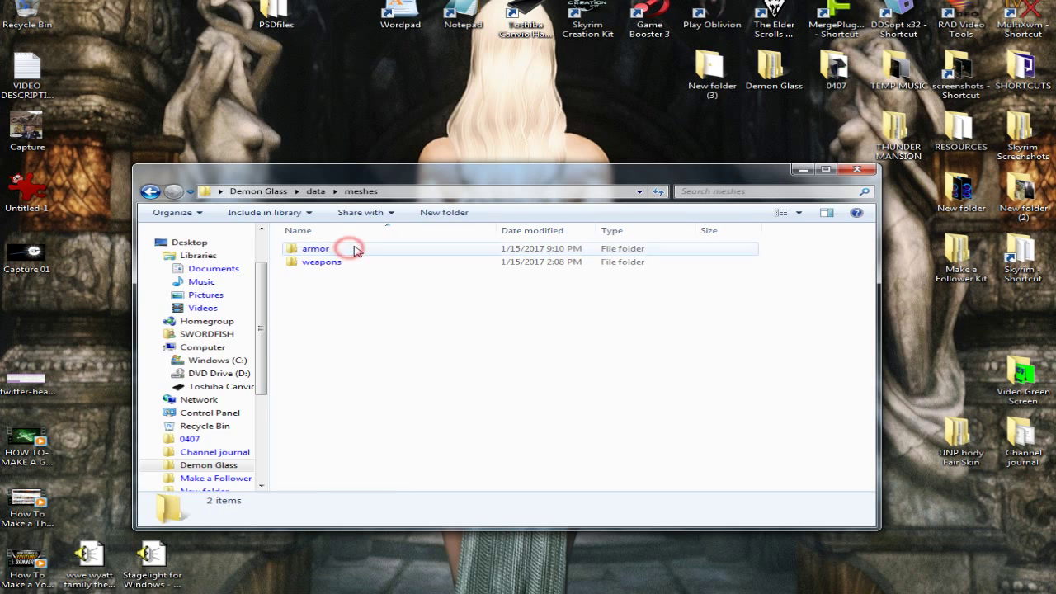
{"action": "left_click", "coordinate": [434, 216]}
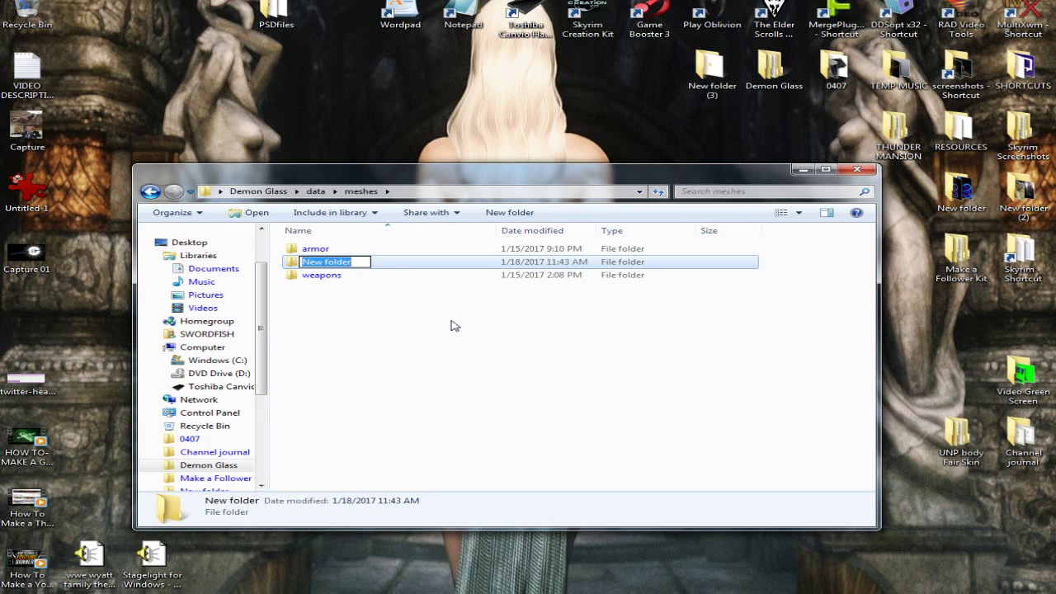
{"action": "type", "text": "Demon"}
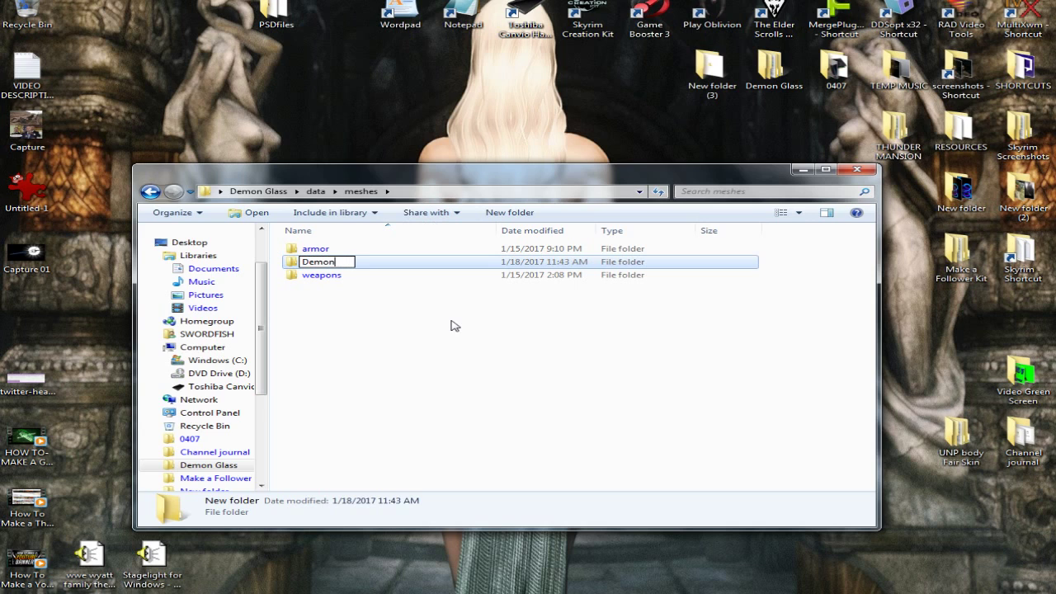
{"action": "type", "text": " G"}
{"action": "type", "text": ";as"}
{"action": "key", "text": "BackSpace"}
{"action": "key", "text": "BackSpace"}
{"action": "key", "text": "BackSpace"}
{"action": "type", "text": "lass"}
{"action": "left_click", "coordinate": [453, 324]}
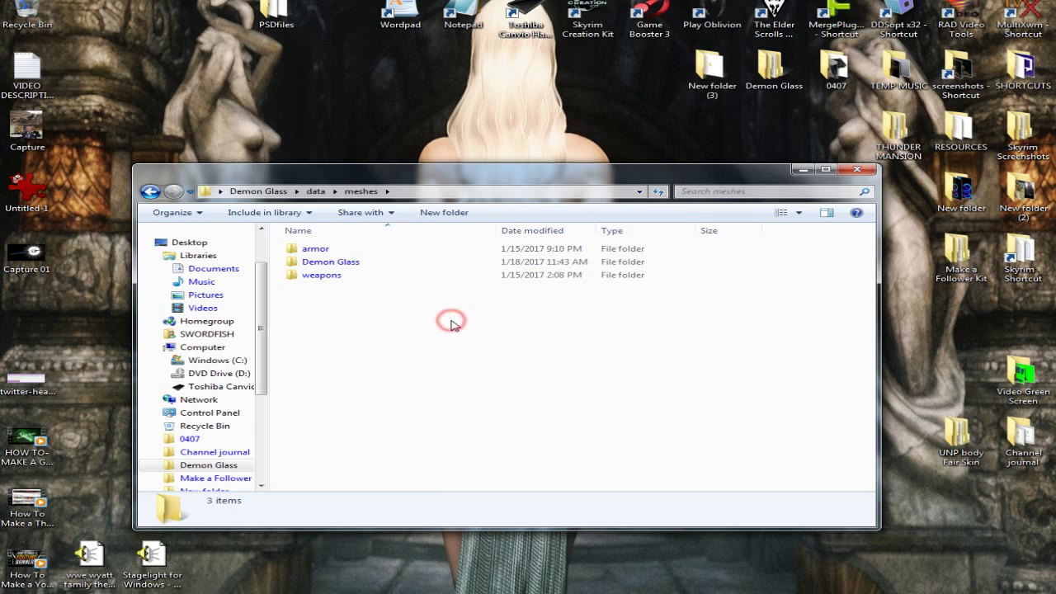
Step: Move the armor and weapons folders in meshes into the new Demon Glass folder
{"action": "left_click", "coordinate": [345, 252]}
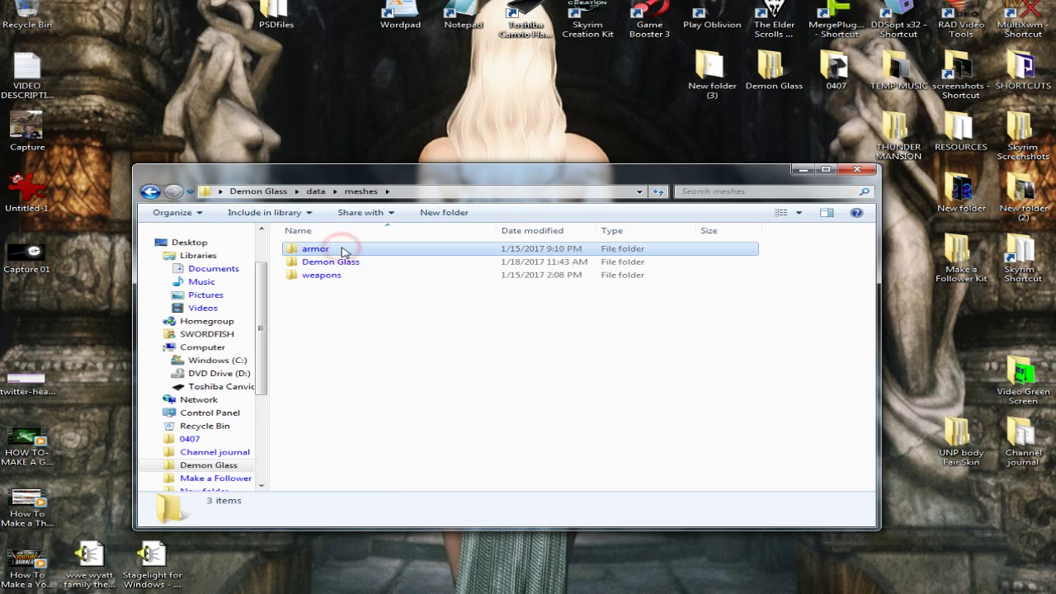
{"action": "left_click", "coordinate": [345, 277], "text": "ctrl"}
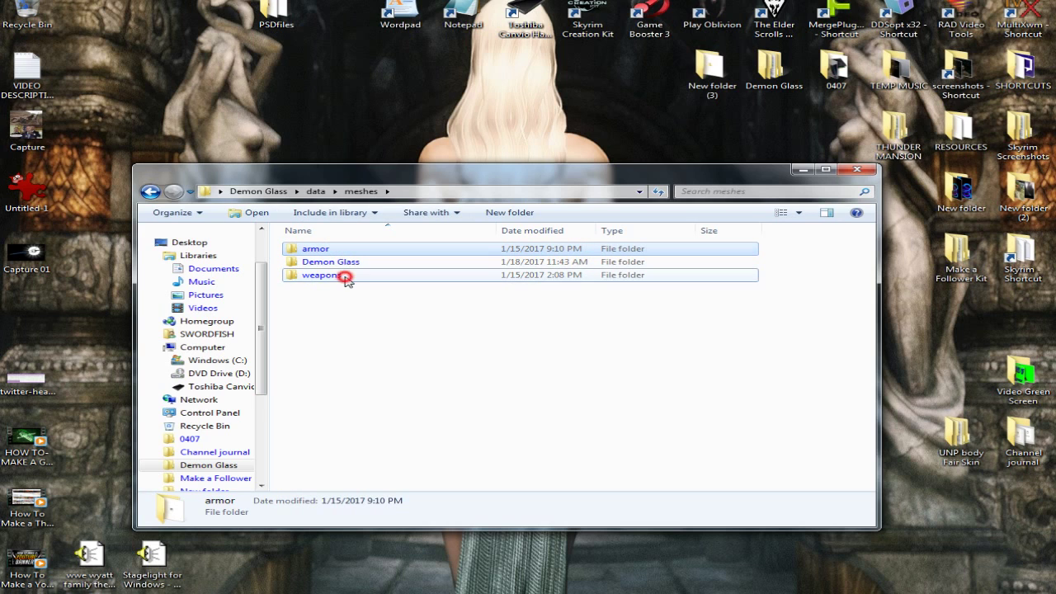
{"action": "left_click_drag", "start_coordinate": [345, 277], "coordinate": [355, 264]}
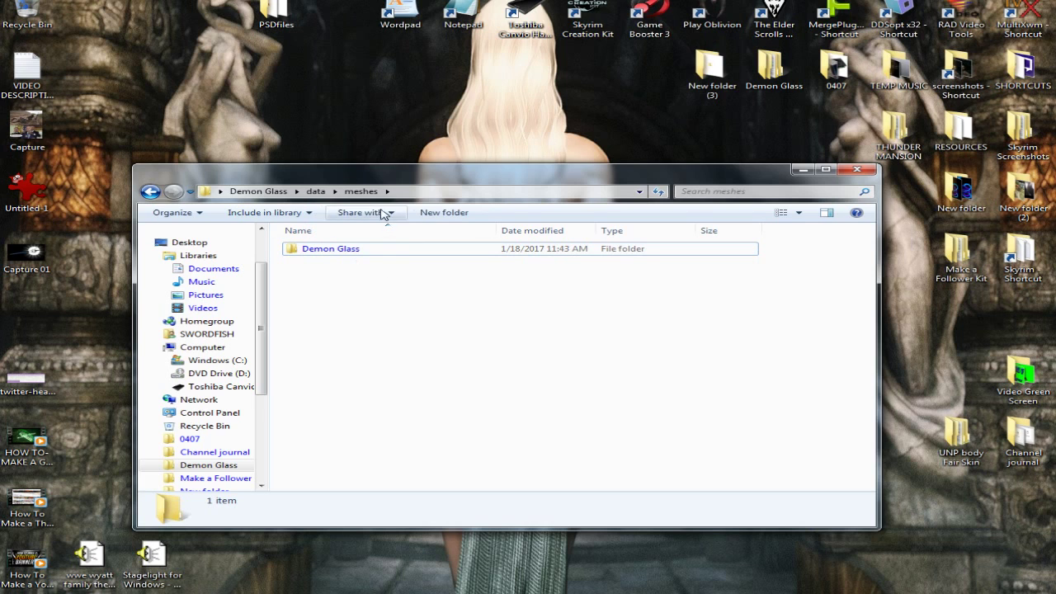
Step: Create a new folder named Demon Glass inside the data\textures folder
{"action": "left_click", "coordinate": [313, 192]}
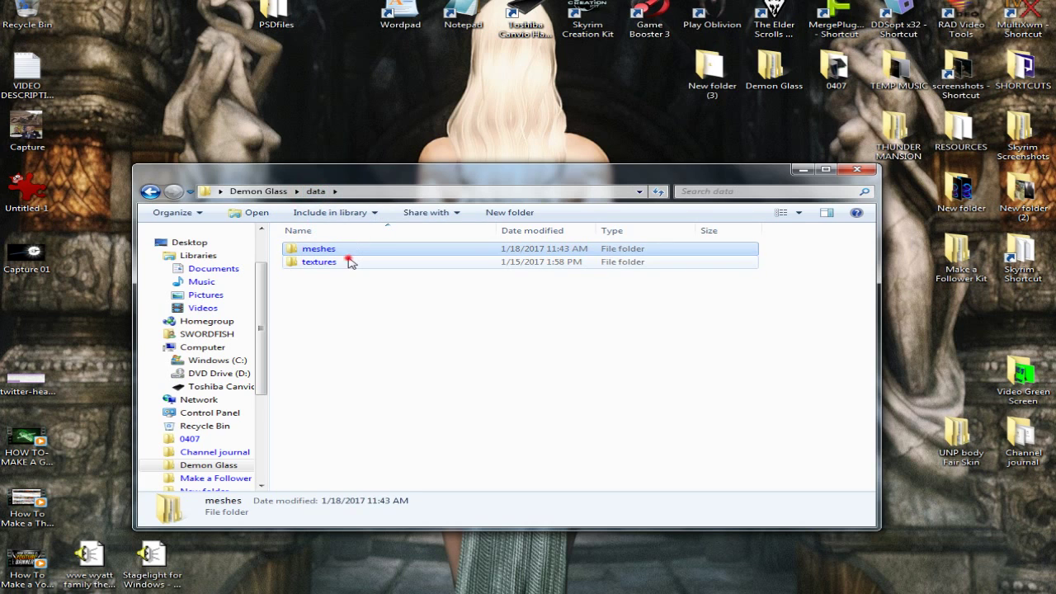
{"action": "double_click", "coordinate": [350, 262]}
{"action": "left_click", "coordinate": [437, 215]}
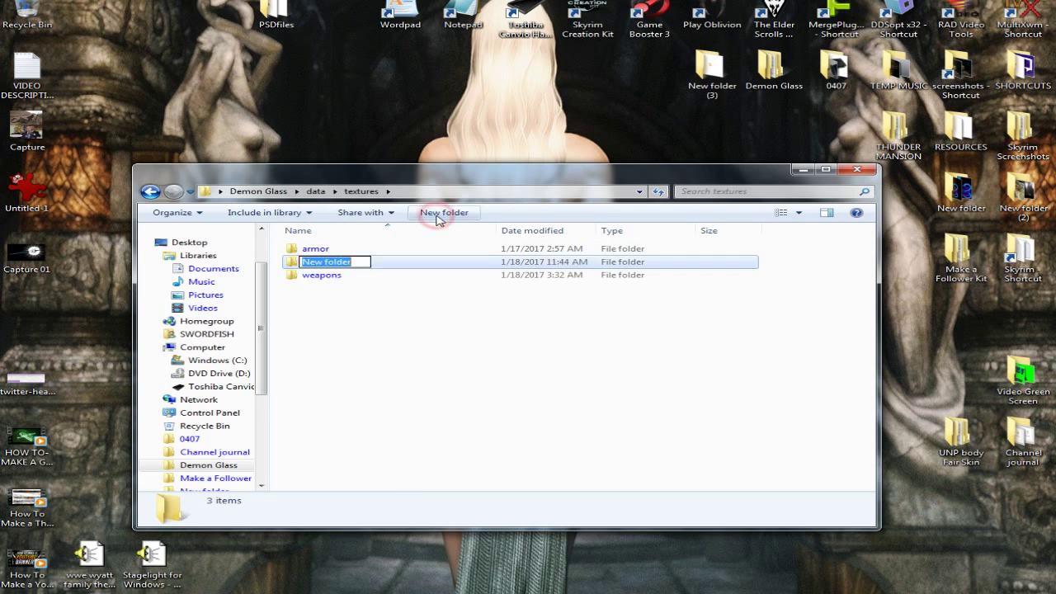
{"action": "type", "text": "D"}
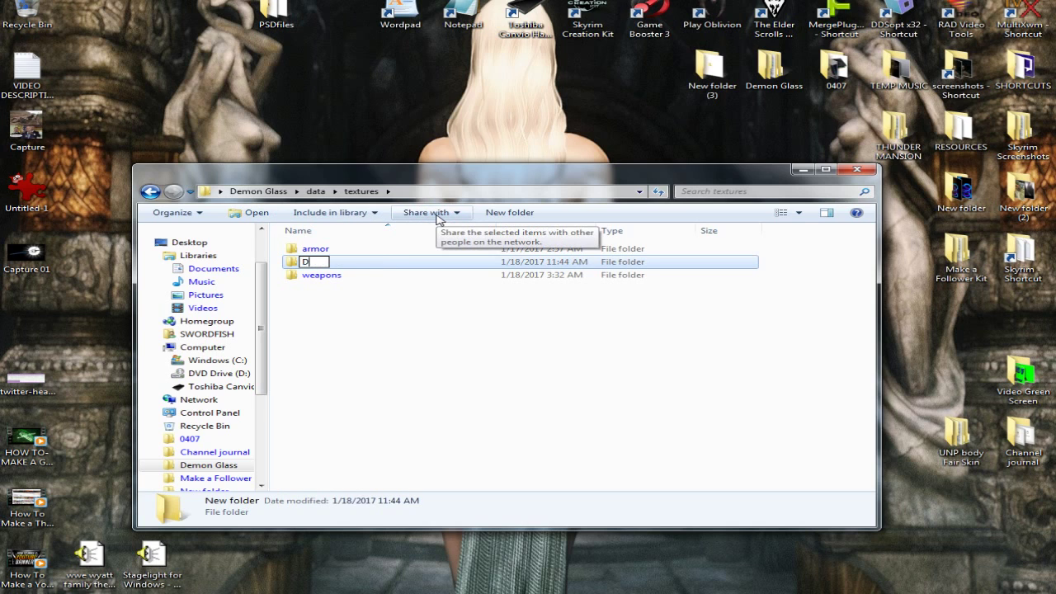
{"action": "type", "text": "emon Glass"}
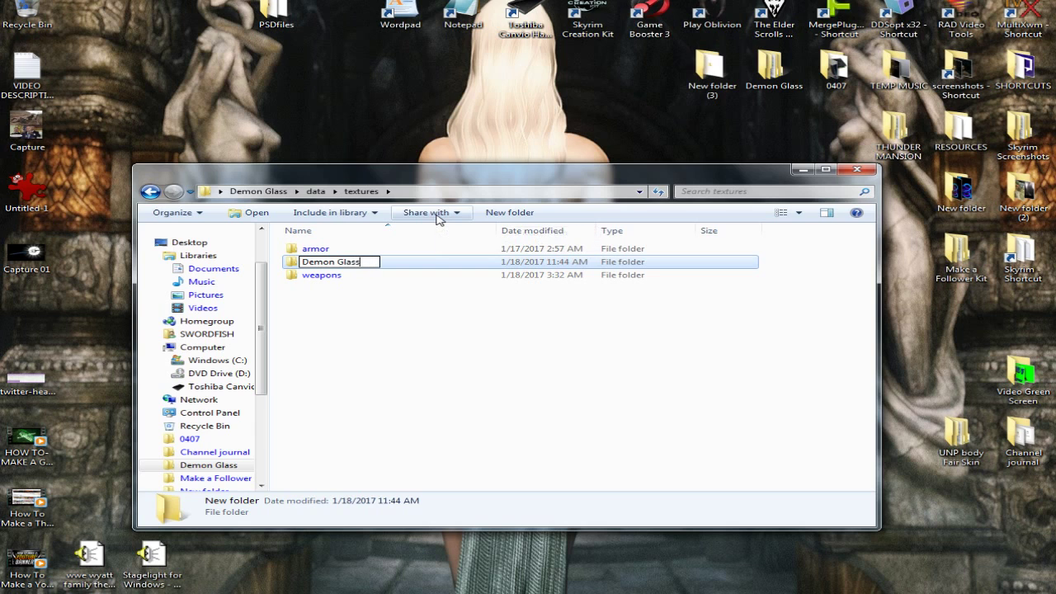
{"action": "left_click", "coordinate": [422, 305]}
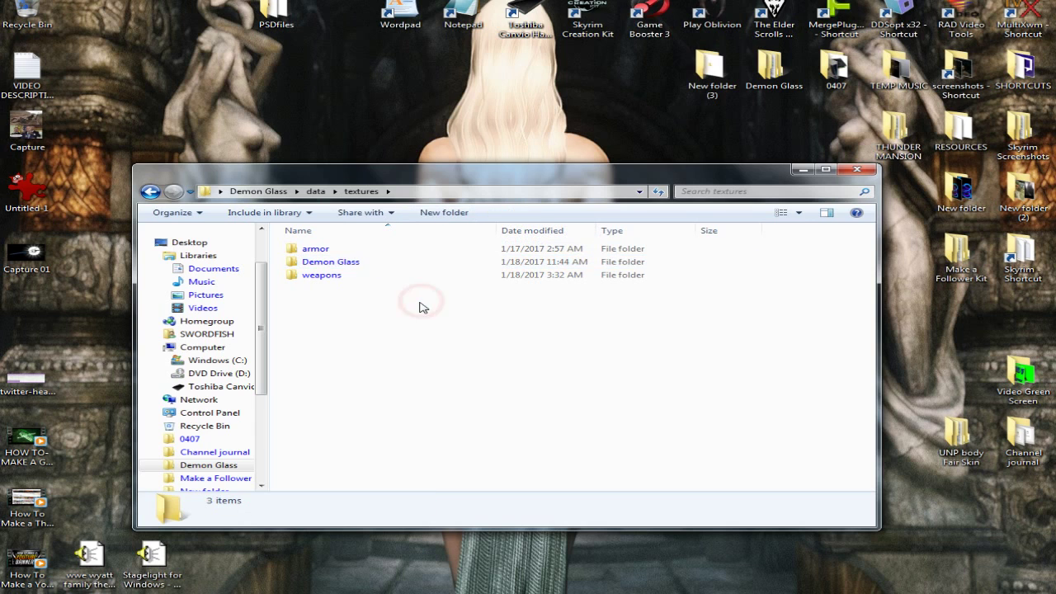
Step: Move the armor and weapons folders in textures into its Demon Glass folder and open that folder
{"action": "left_click", "coordinate": [352, 250]}
{"action": "left_click", "coordinate": [378, 276], "text": "ctrl"}
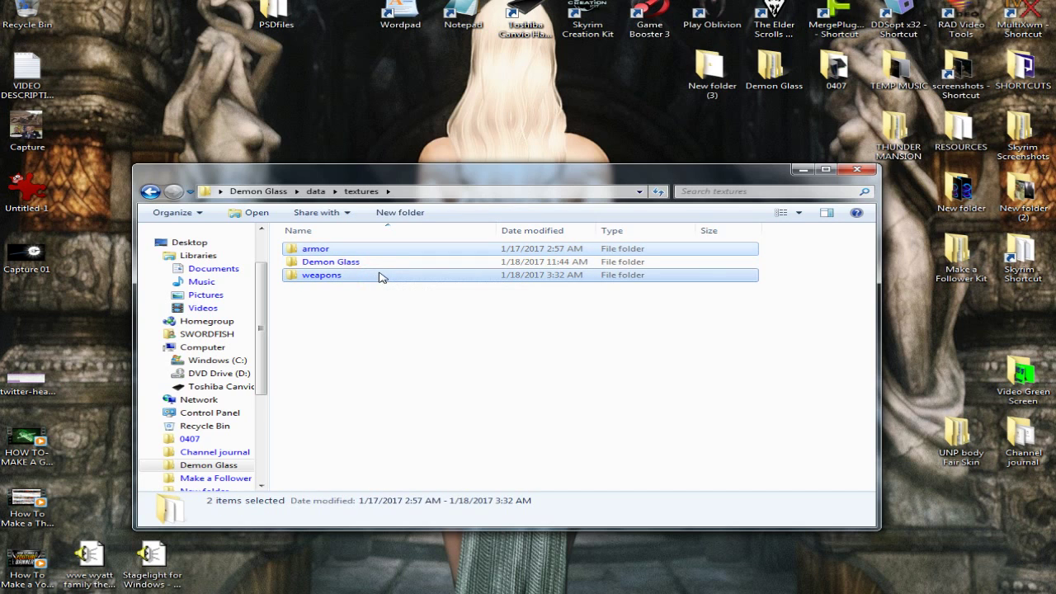
{"action": "left_click_drag", "start_coordinate": [380, 277], "coordinate": [377, 264]}
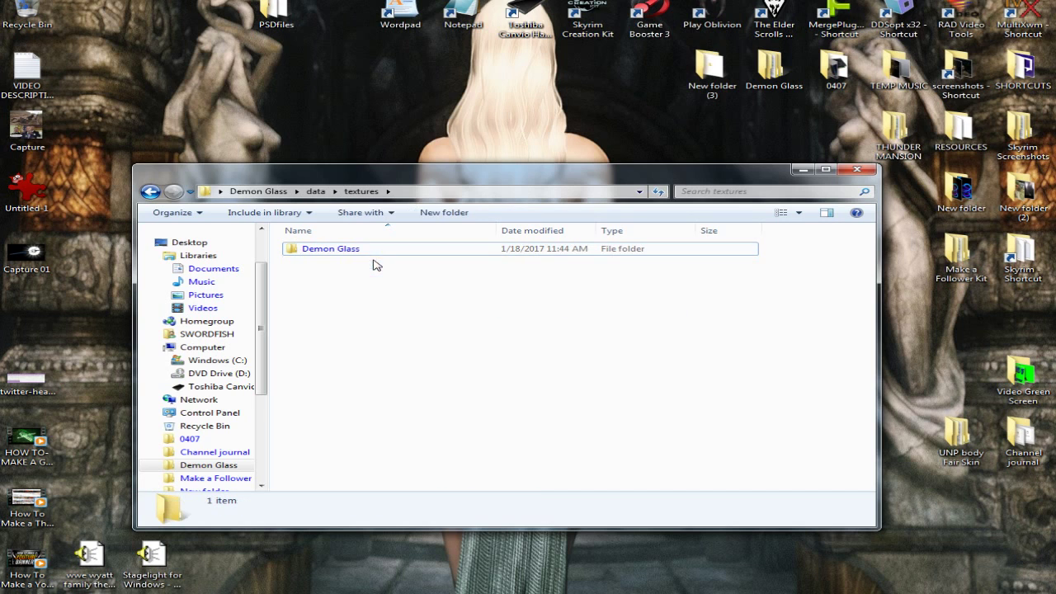
{"action": "double_click", "coordinate": [366, 249]}
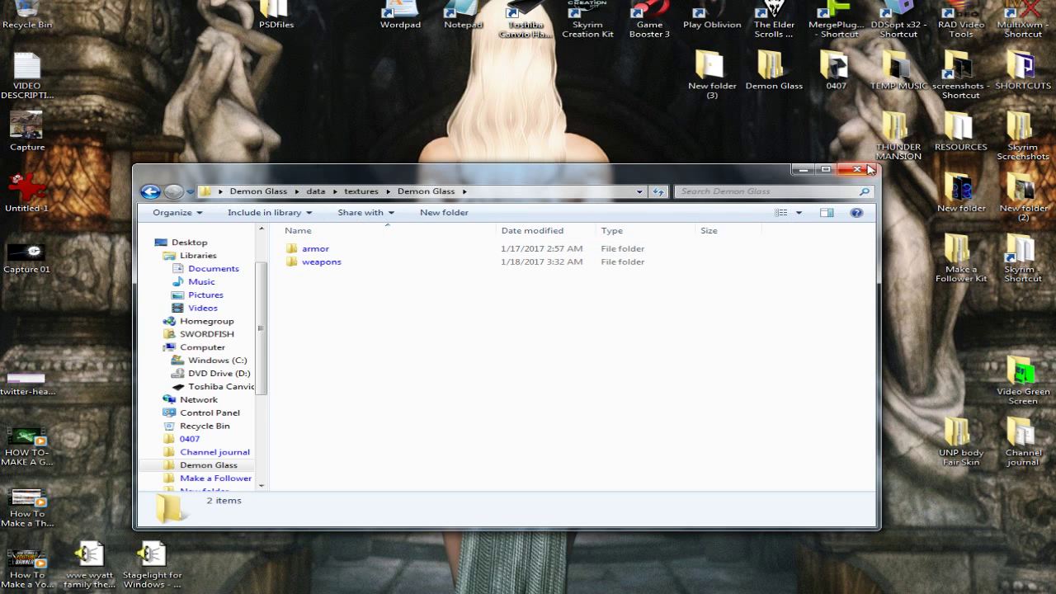
Step: Return to the top-level Demon Glass folder and copy its data folder
{"action": "left_click", "coordinate": [316, 191]}
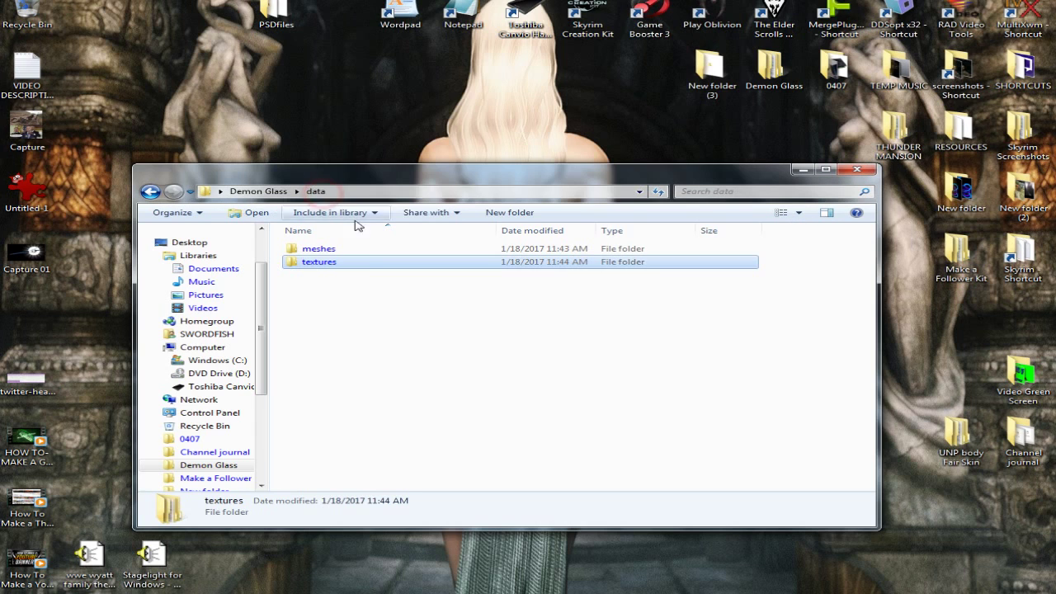
{"action": "left_click", "coordinate": [272, 191]}
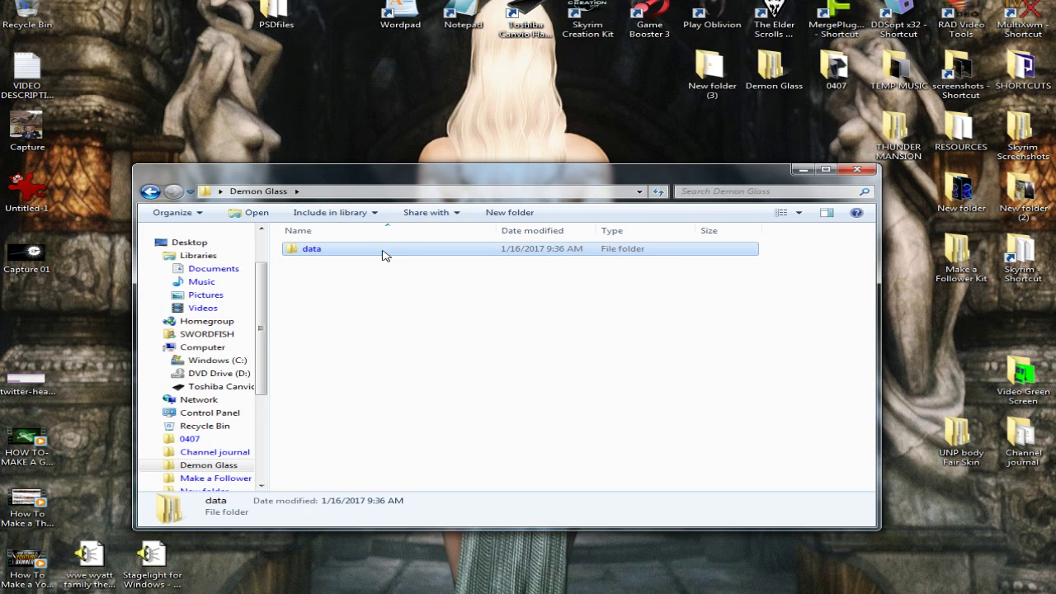
{"action": "right_click", "coordinate": [383, 254]}
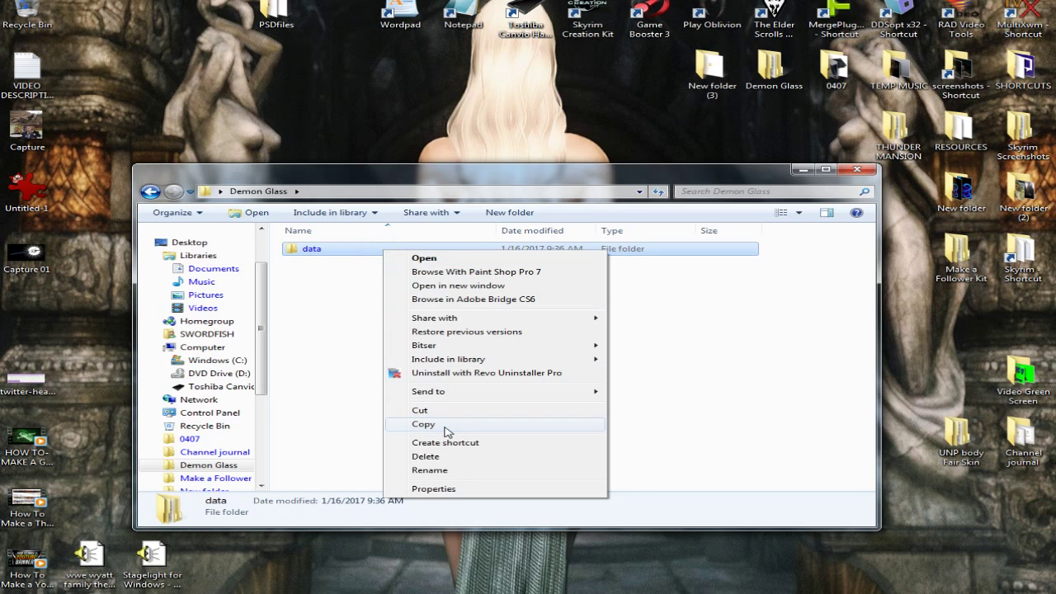
{"action": "left_click", "coordinate": [330, 302]}
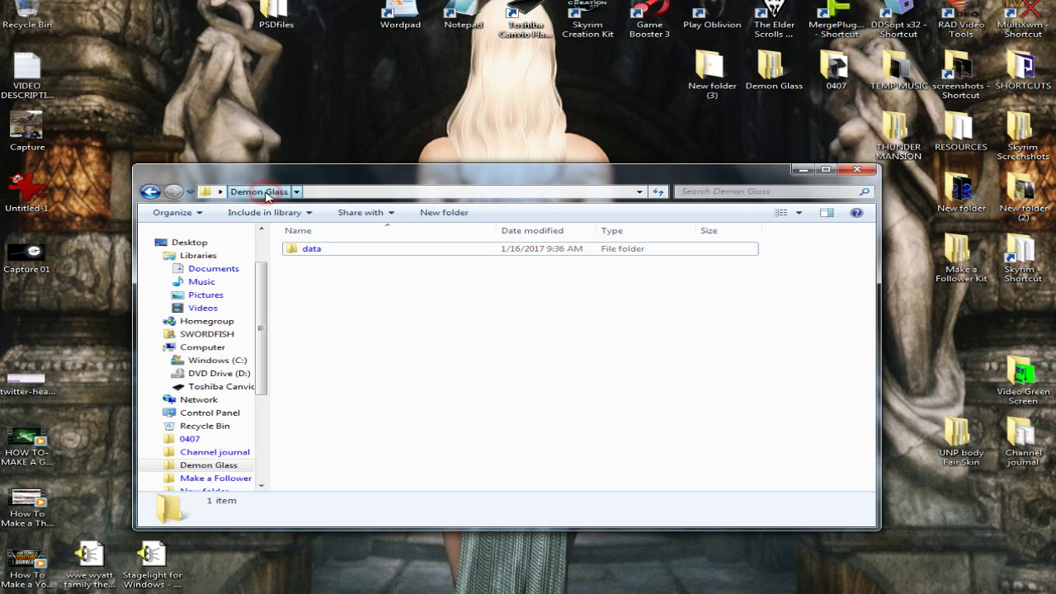
{"action": "left_click", "coordinate": [319, 251]}
{"action": "right_click_drag", "start_coordinate": [348, 247], "coordinate": [367, 279]}
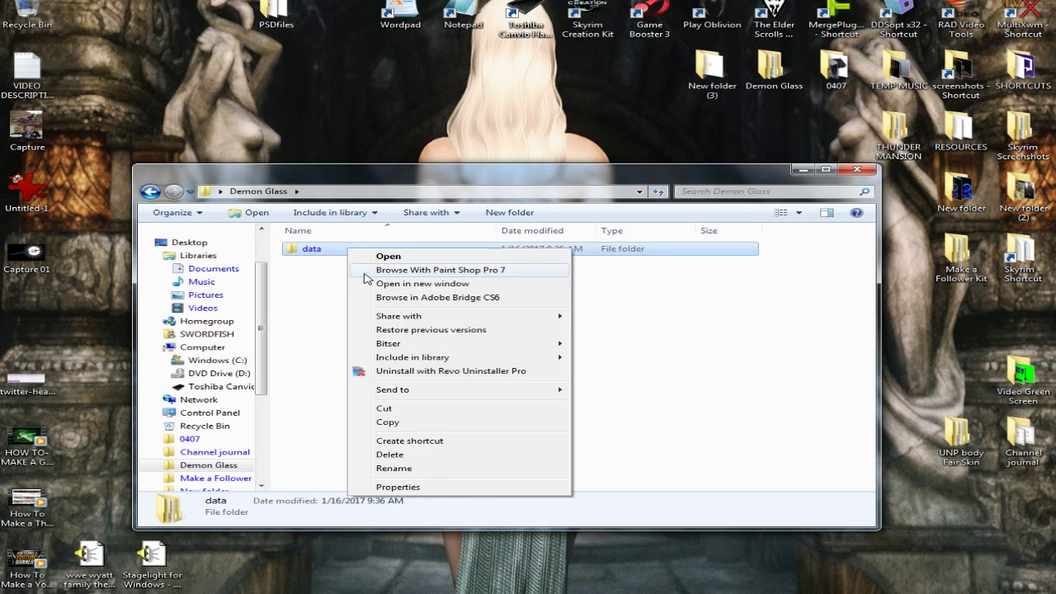
{"action": "left_click", "coordinate": [415, 422]}
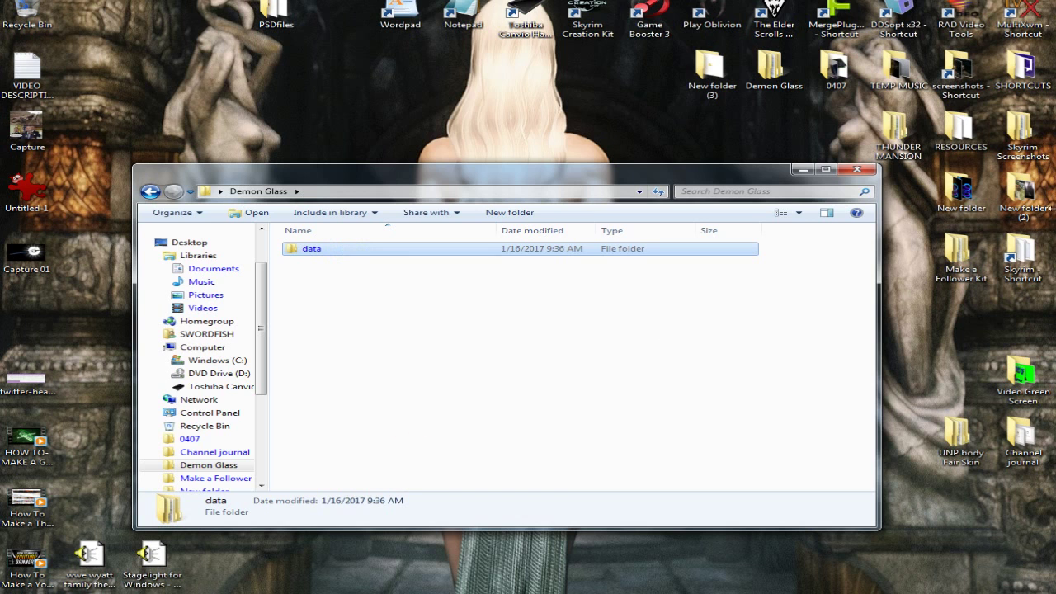
Step: Paste the copied data folder into the Skyrim installation folder, merging it with the existing Data folder
{"action": "left_click", "coordinate": [1037, 262]}
{"action": "double_click", "coordinate": [1037, 262]}
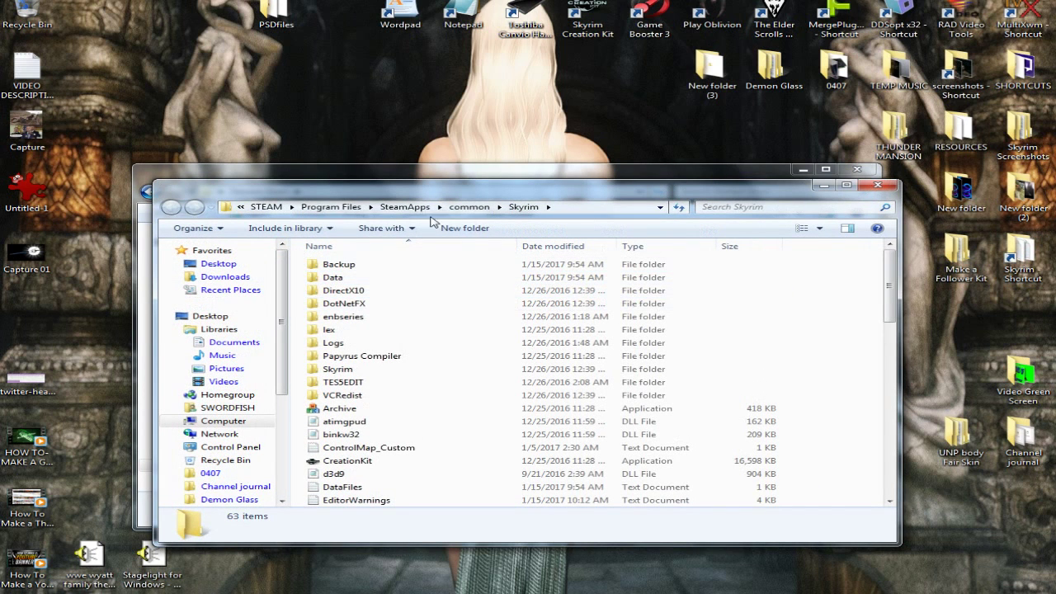
{"action": "mouse_move", "coordinate": [886, 293]}
{"action": "left_mouse_down"}
{"action": "mouse_move", "coordinate": [890, 320]}
{"action": "mouse_move", "coordinate": [889, 290]}
{"action": "mouse_move", "coordinate": [893, 299]}
{"action": "left_mouse_up"}
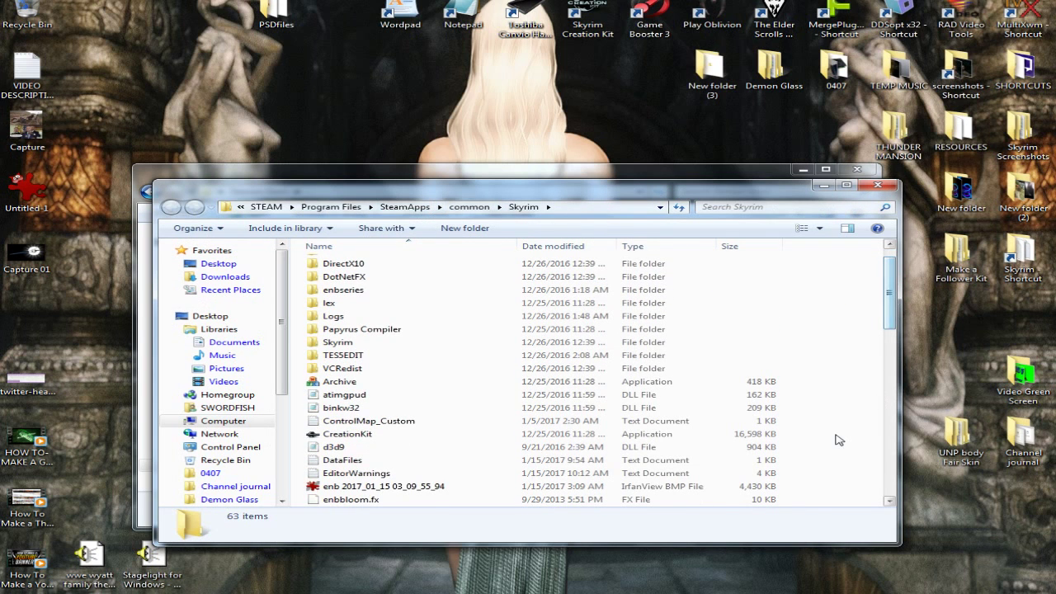
{"action": "right_click", "coordinate": [837, 434]}
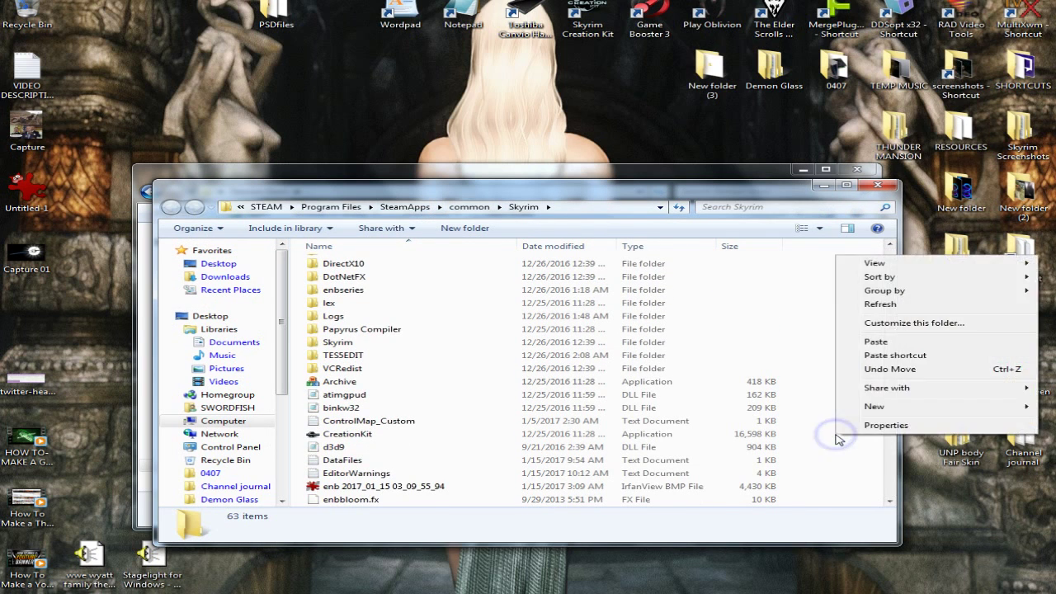
{"action": "left_click", "coordinate": [876, 342]}
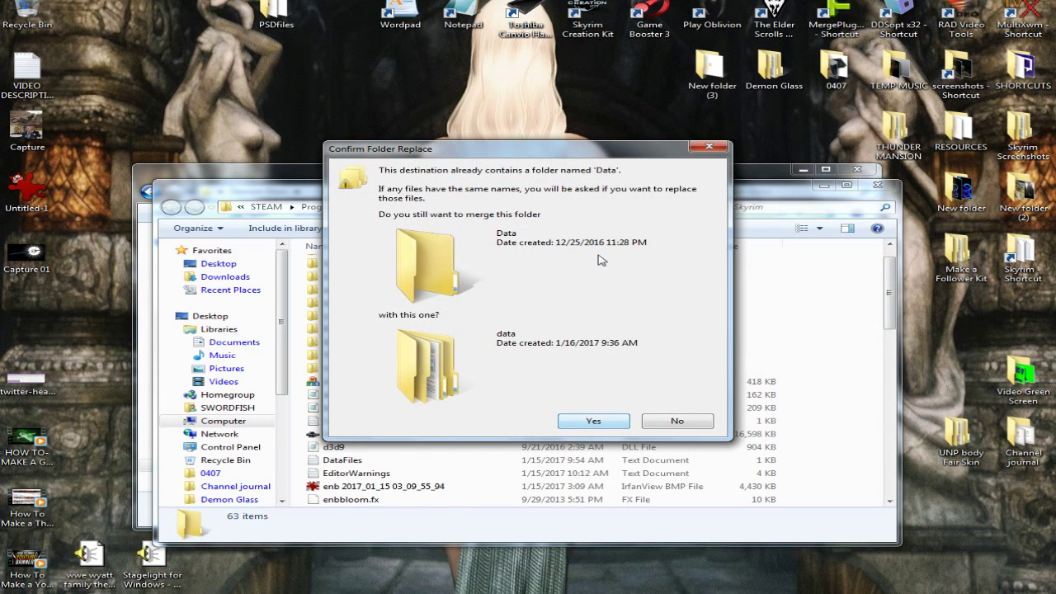
{"action": "left_click", "coordinate": [595, 423]}
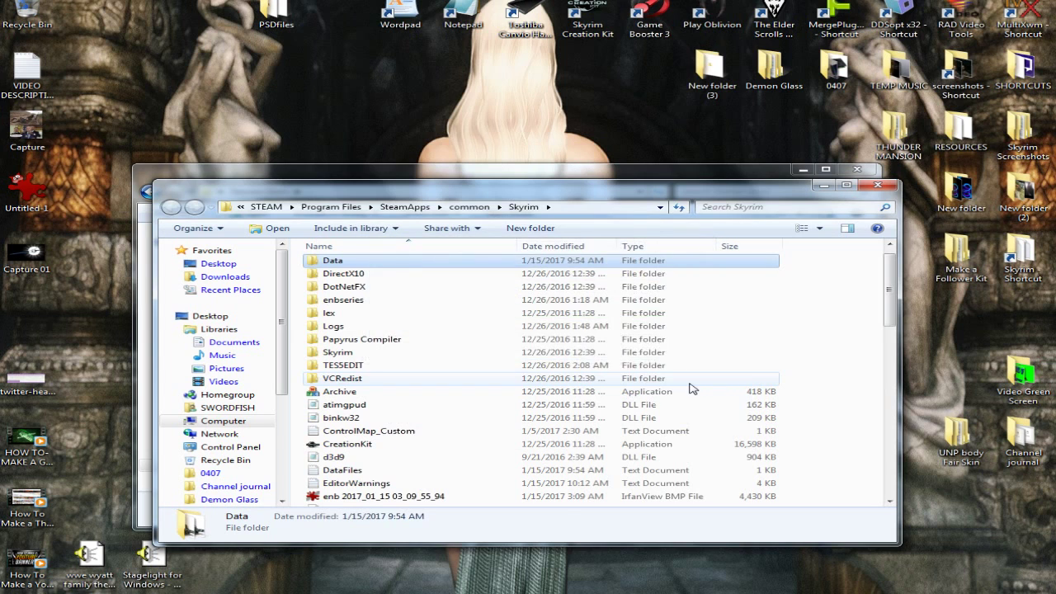
Step: Check the contents of the Demon Glass folder in Skyrim's Data\Meshes folder and dismiss the CCleaner update notice
{"action": "left_click", "coordinate": [426, 263]}
{"action": "double_click", "coordinate": [426, 262]}
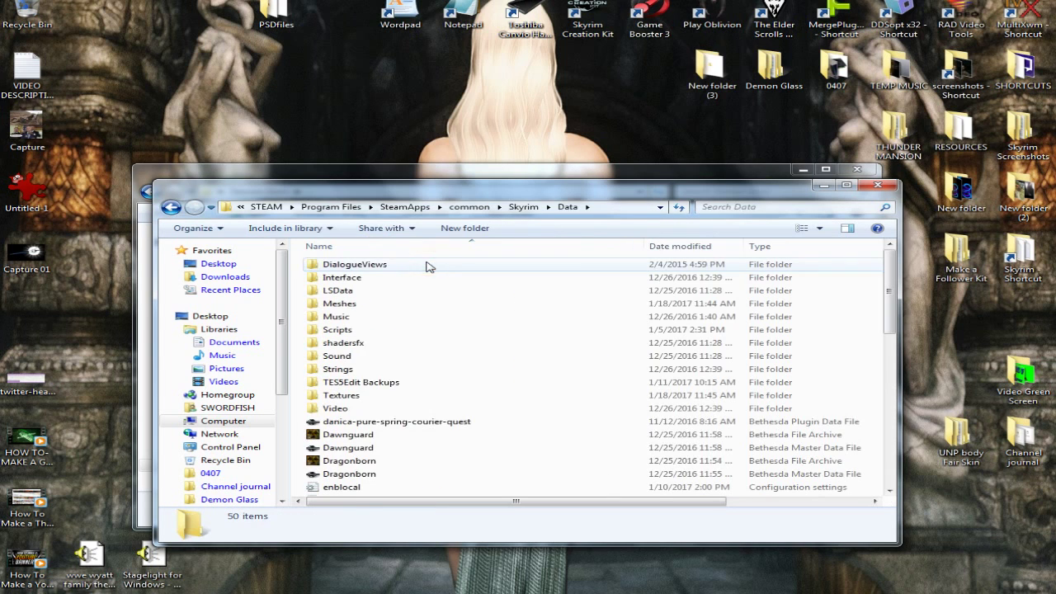
{"action": "double_click", "coordinate": [402, 304]}
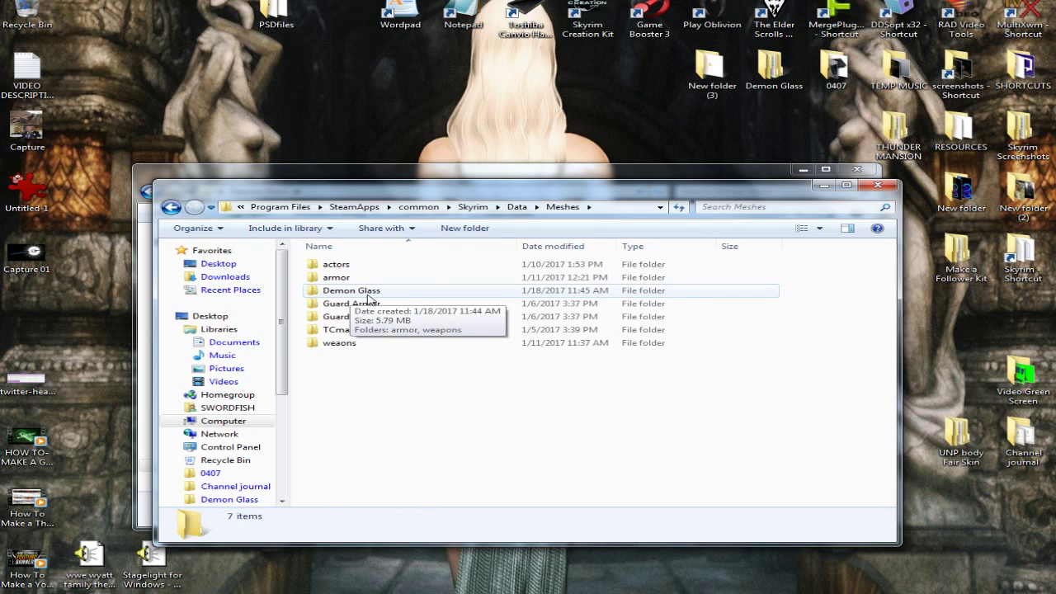
{"action": "double_click", "coordinate": [391, 291]}
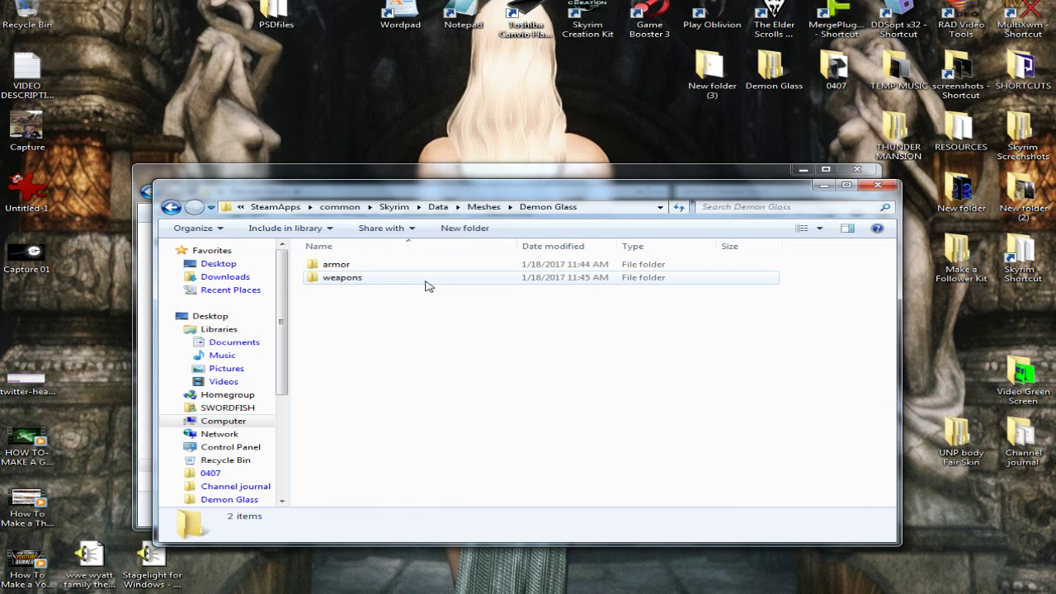
{"action": "left_click", "coordinate": [170, 207]}
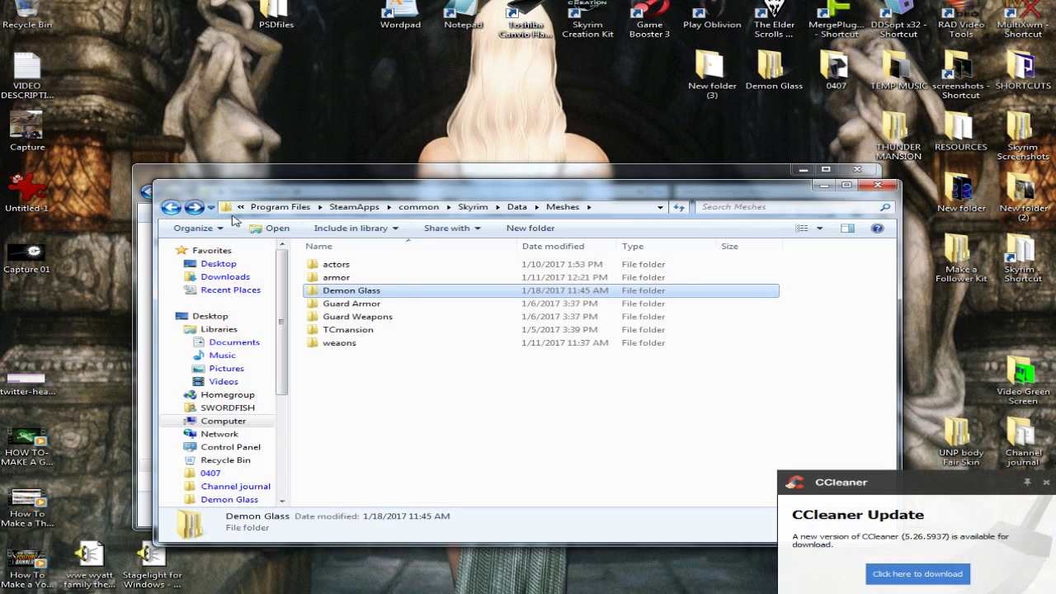
{"action": "left_click", "coordinate": [1048, 484]}
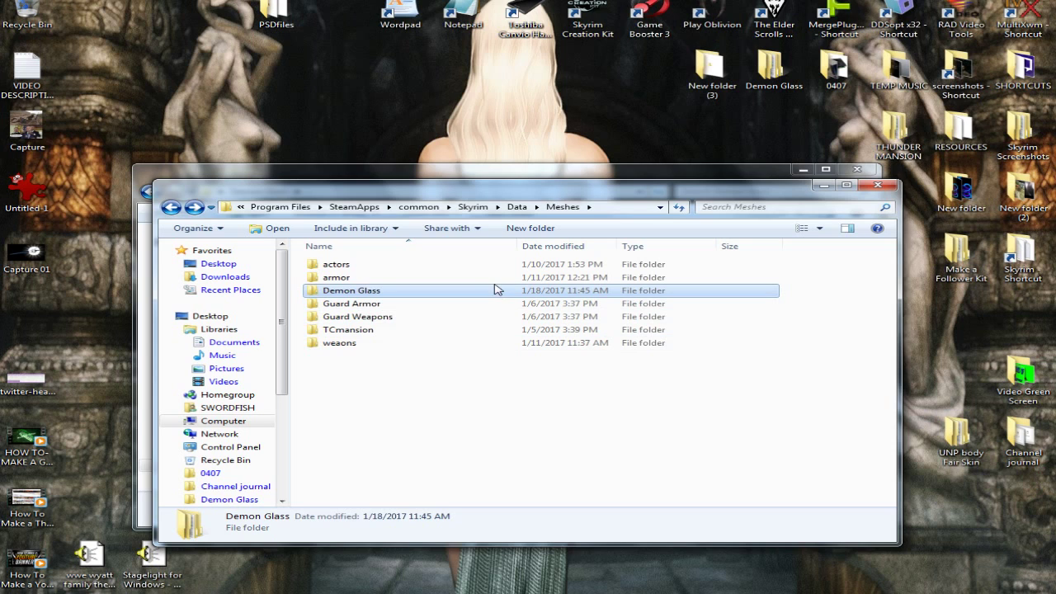
Step: Open draugrshield.nif from the armor folder of Meshes\Demon Glass in NifSkope
{"action": "mouse_move", "coordinate": [479, 297]}
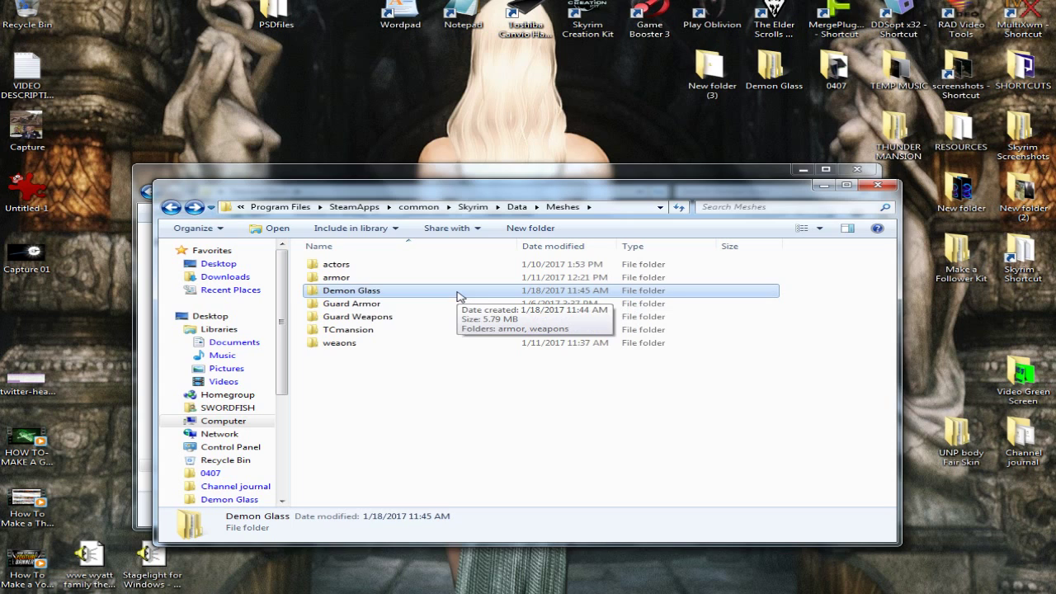
{"action": "double_click", "coordinate": [460, 292]}
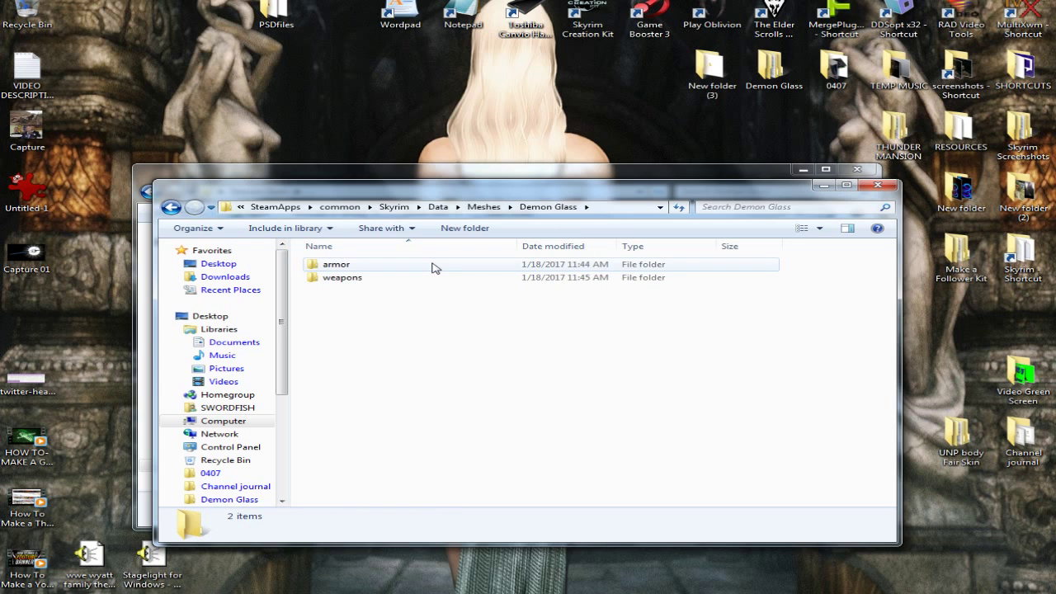
{"action": "double_click", "coordinate": [435, 265]}
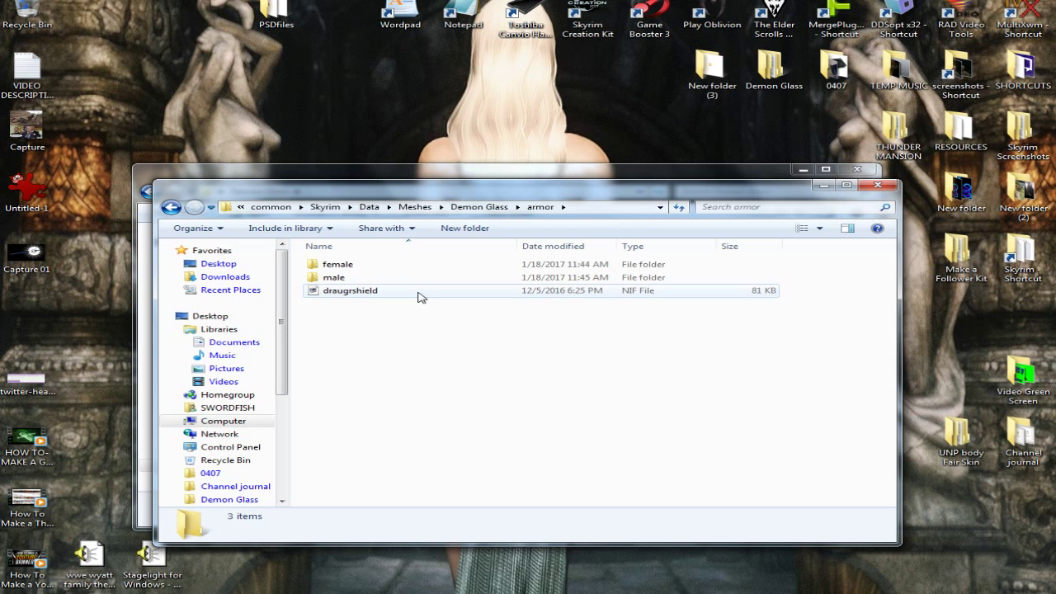
{"action": "left_click", "coordinate": [418, 295]}
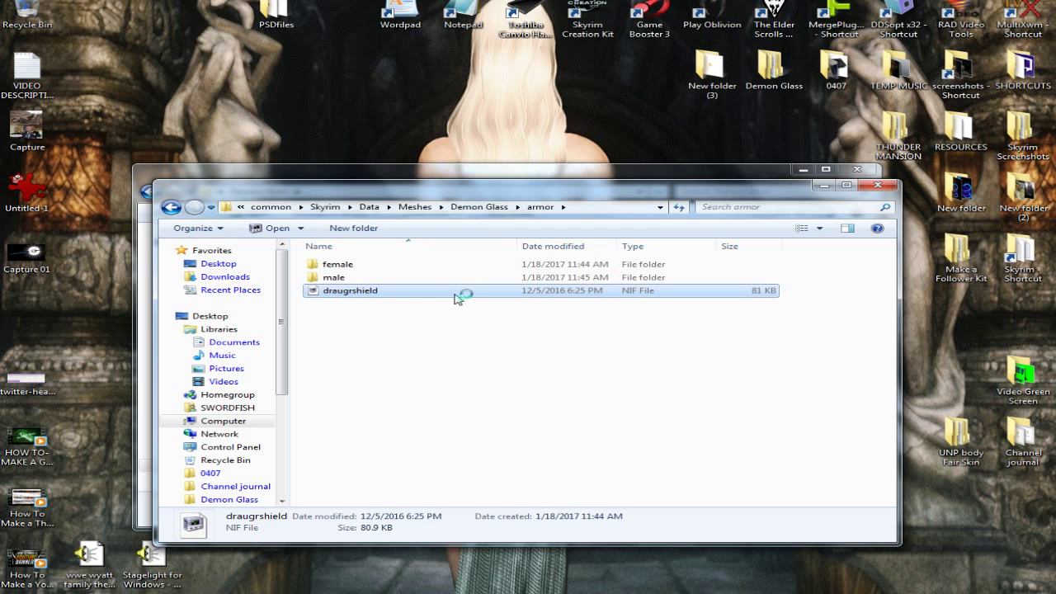
{"action": "key", "text": "Return"}
{"action": "left_click_drag", "start_coordinate": [566, 309], "coordinate": [568, 213]}
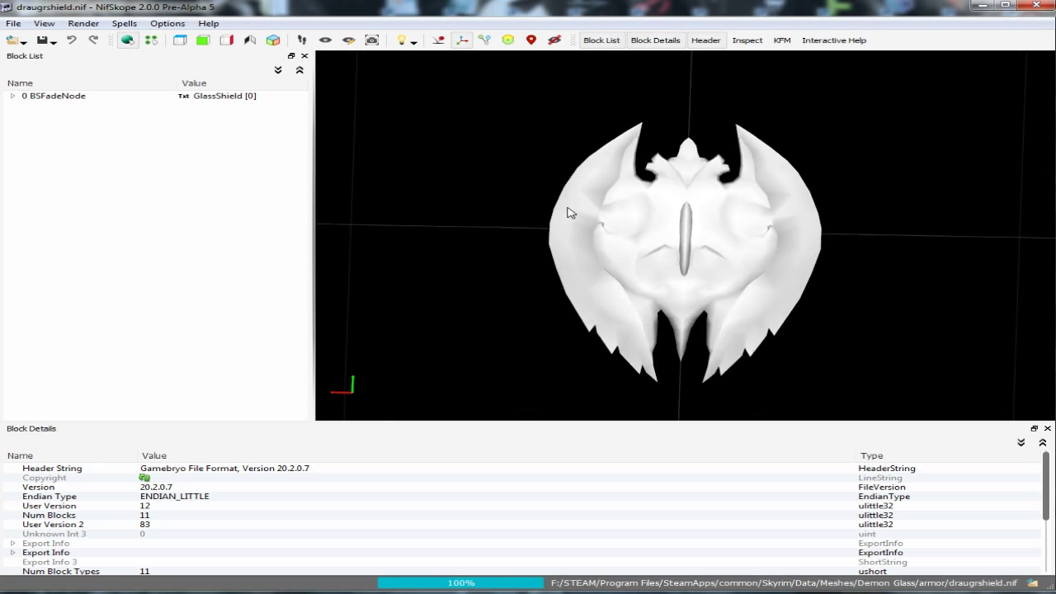
Step: Select the shield mesh, expand its NiTriShape and BSLightingShaderProperty blocks, and show the BSShaderTextureSet details
{"action": "left_click", "coordinate": [622, 215]}
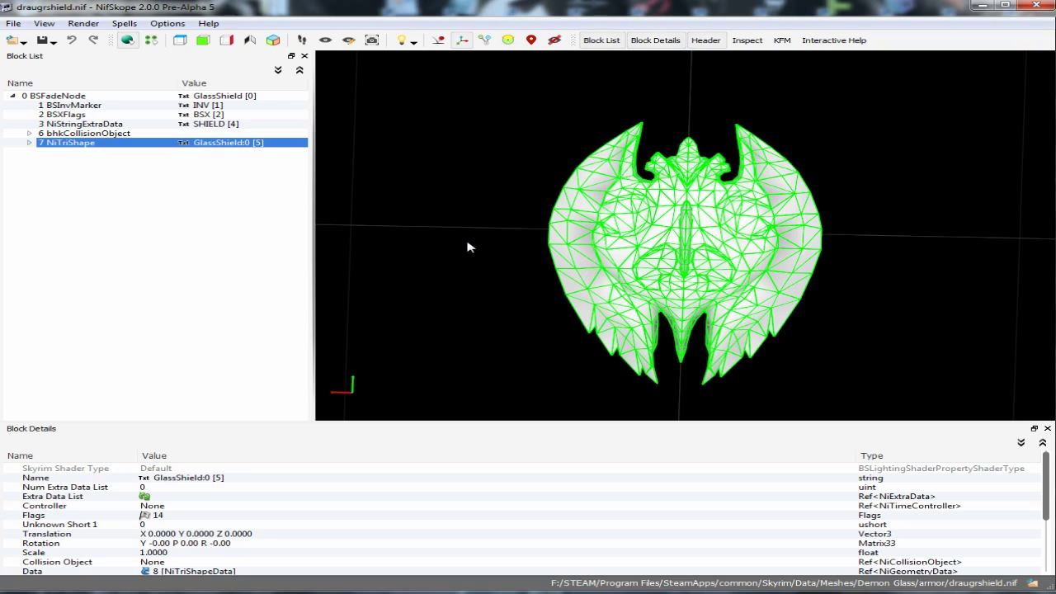
{"action": "left_click", "coordinate": [29, 144]}
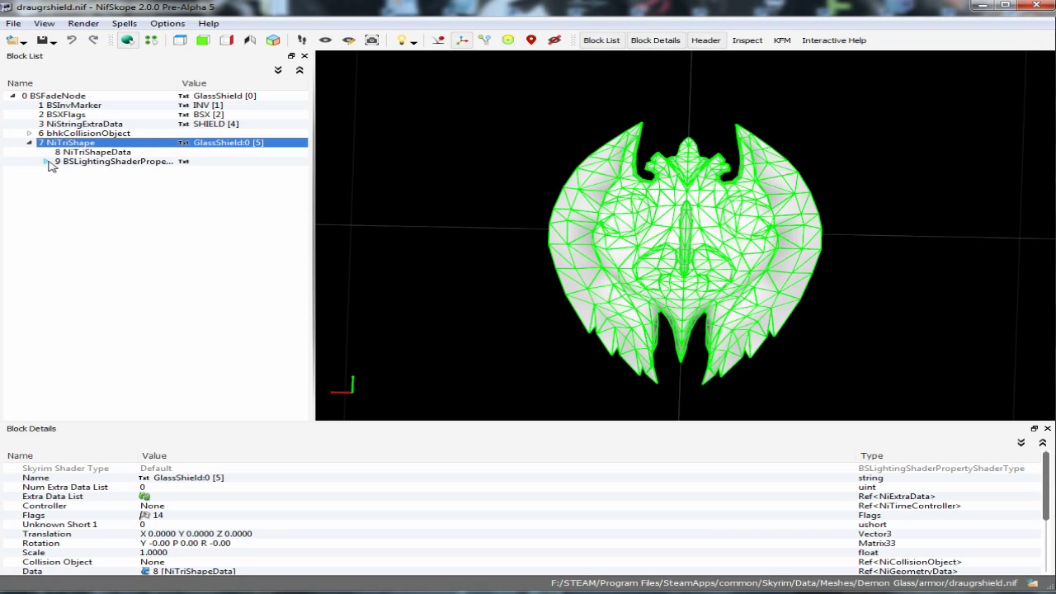
{"action": "left_click", "coordinate": [47, 162]}
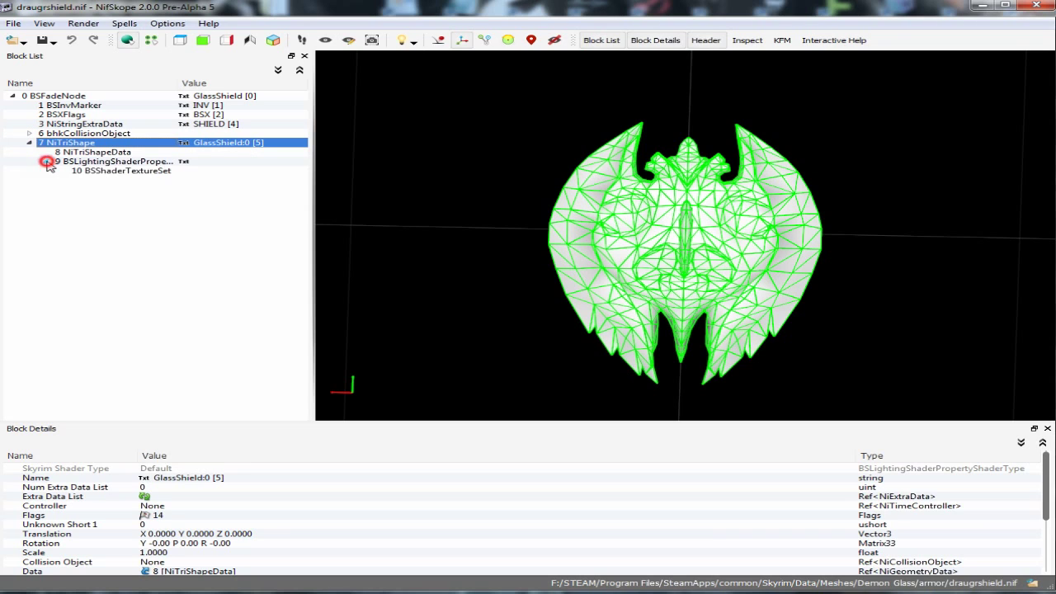
{"action": "left_click", "coordinate": [97, 171]}
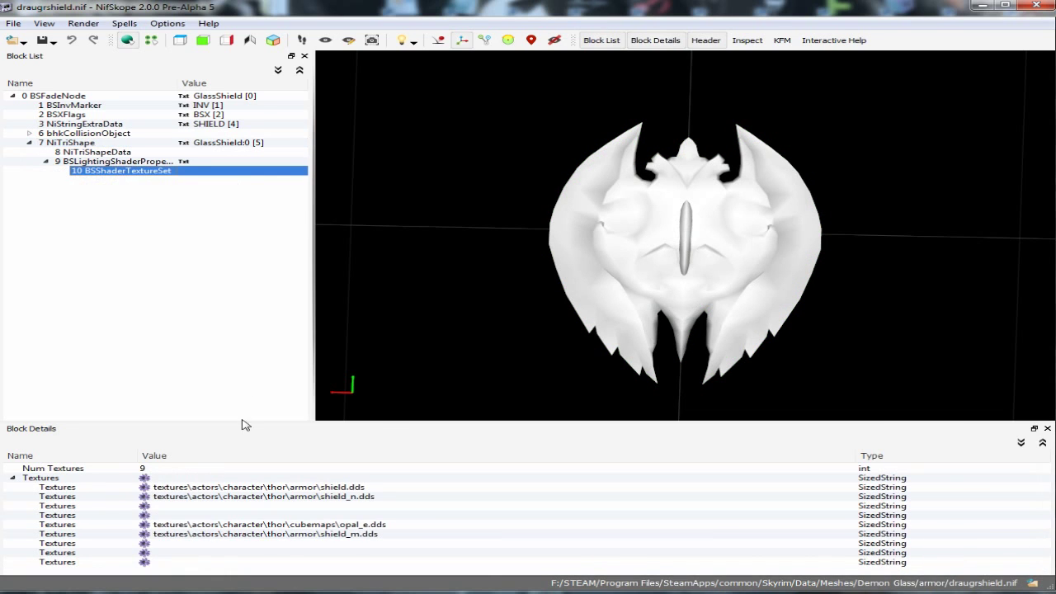
Step: Start choosing a file for the first texture slot and browse to the STEAM folder on the Toshiba Canvio Hard Drive (F:)
{"action": "left_click", "coordinate": [145, 488]}
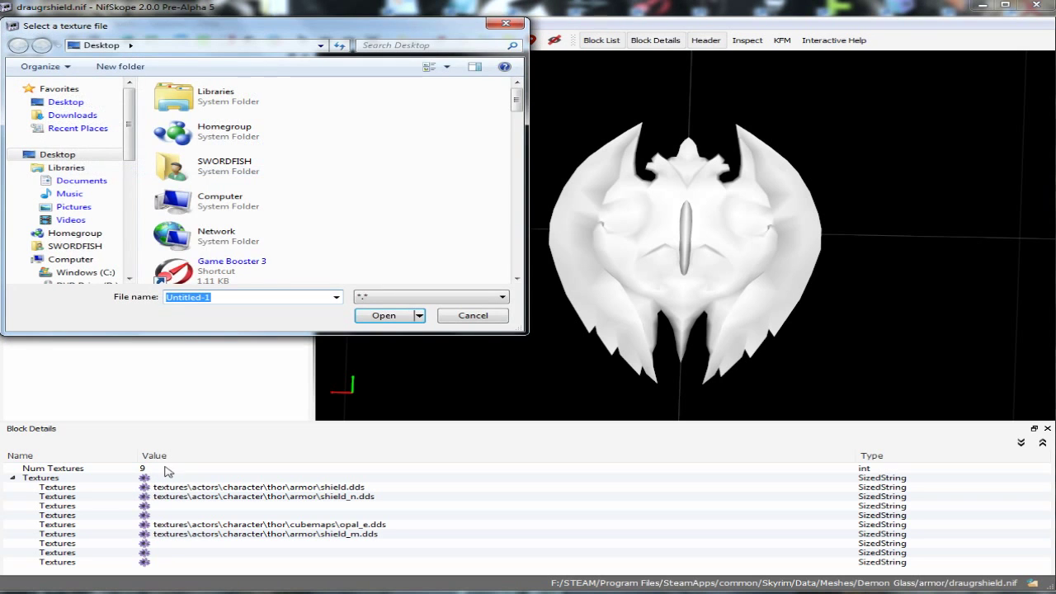
{"action": "scroll", "coordinate": [129, 128], "scroll_direction": "down", "scroll_amount": 2}
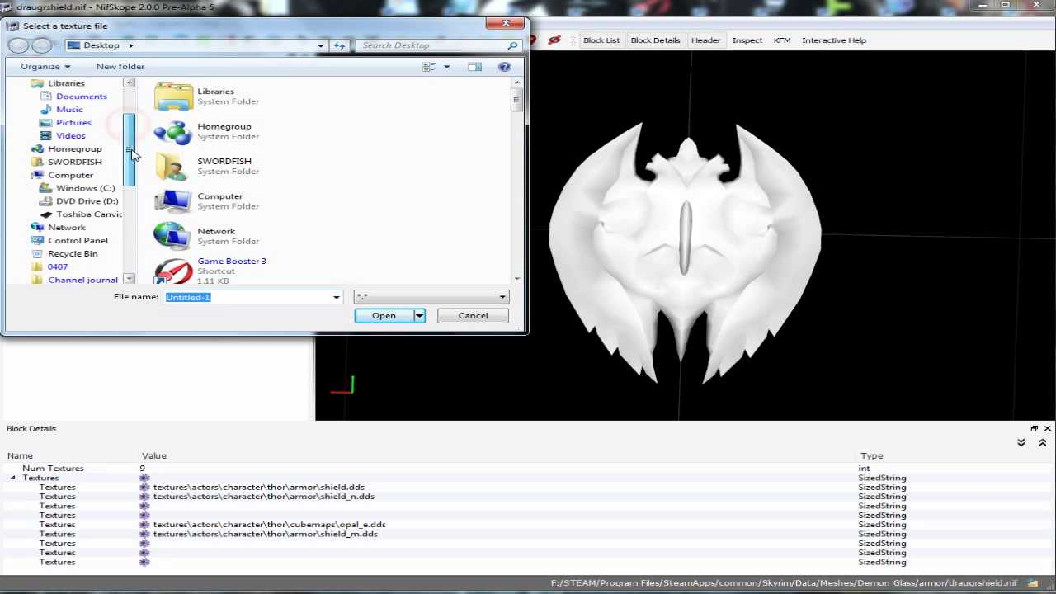
{"action": "left_click", "coordinate": [91, 213]}
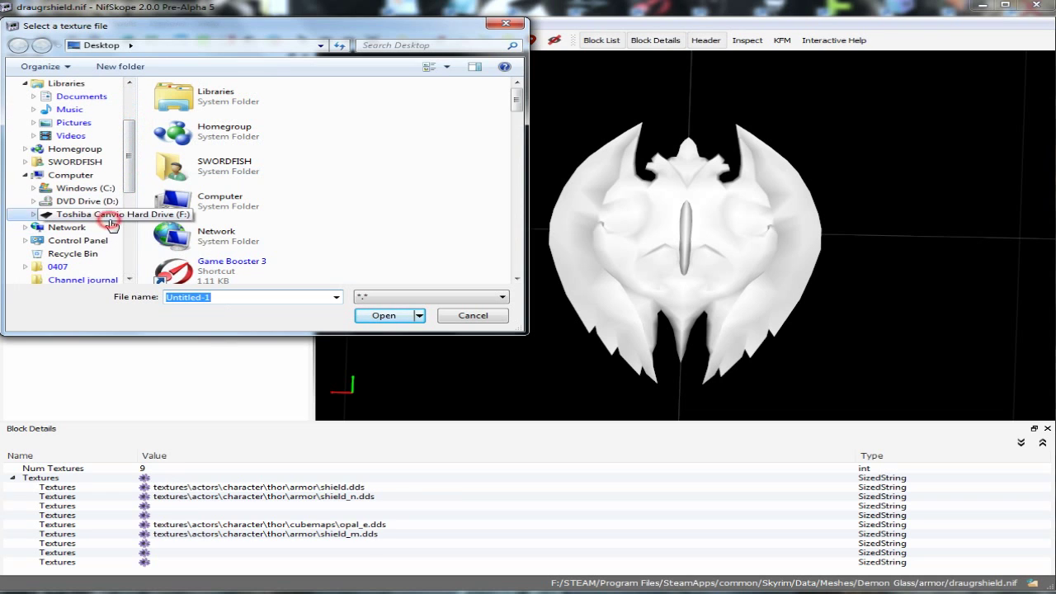
{"action": "scroll", "coordinate": [354, 103], "scroll_direction": "down", "scroll_amount": 3}
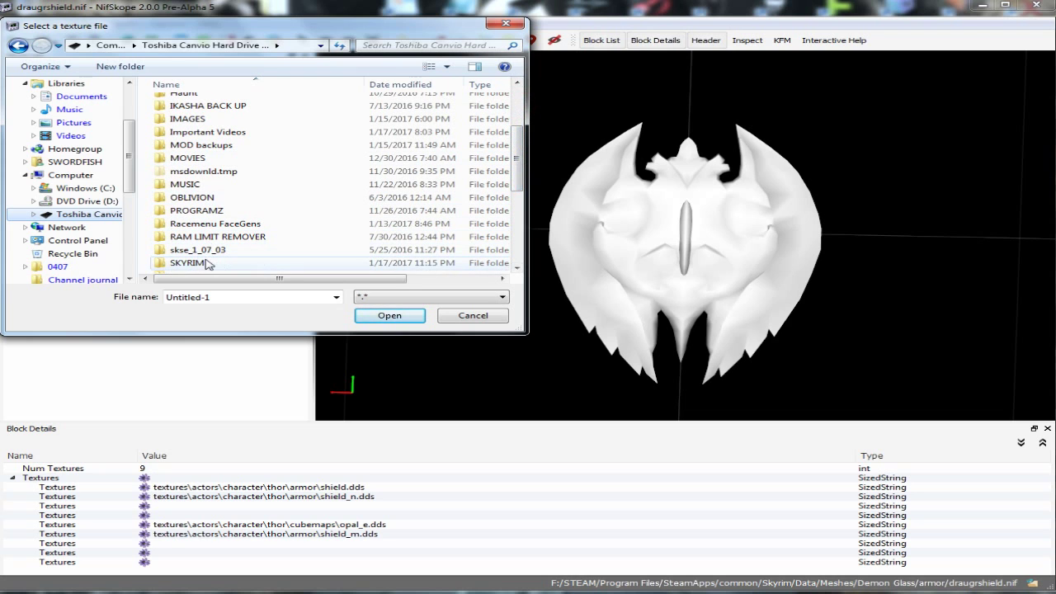
{"action": "scroll", "coordinate": [278, 225], "scroll_direction": "down", "scroll_amount": 3}
{"action": "left_click", "coordinate": [446, 229]}
{"action": "scroll", "coordinate": [447, 231], "scroll_direction": "up", "scroll_amount": 1}
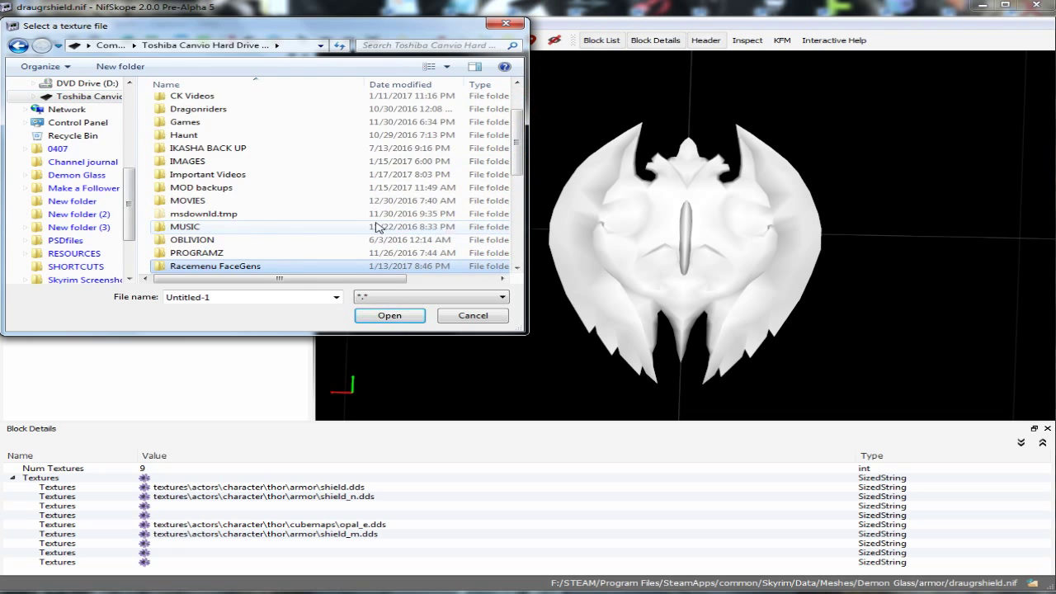
{"action": "scroll", "coordinate": [248, 237], "scroll_direction": "down", "scroll_amount": 2}
{"action": "left_click", "coordinate": [227, 254]}
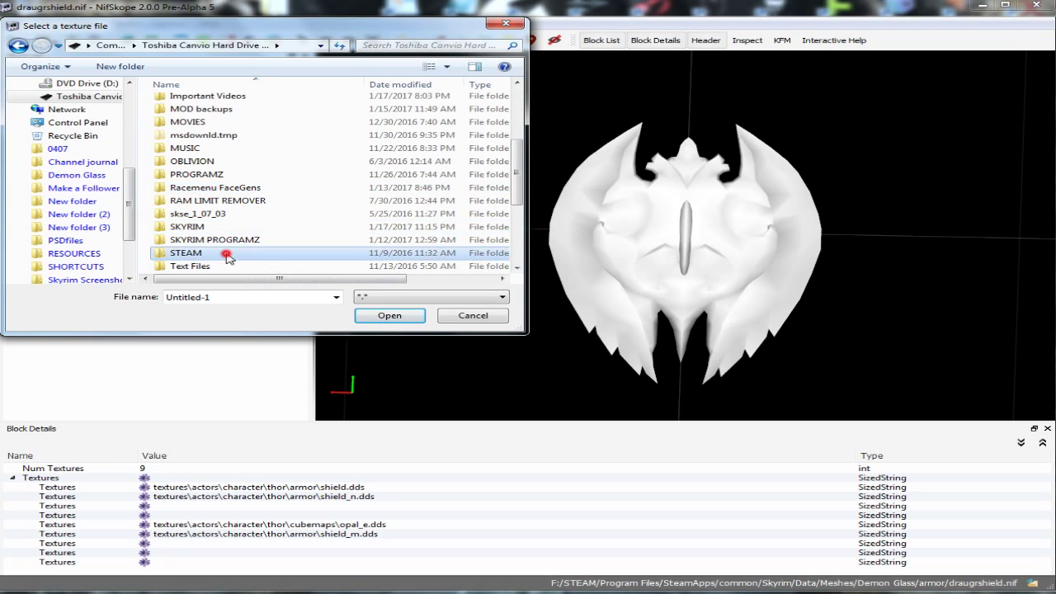
{"action": "double_click", "coordinate": [227, 256]}
Step: Browse through Program Files\SteamApps\common\skyrim to the Data folder in the texture file picker
{"action": "double_click", "coordinate": [231, 196]}
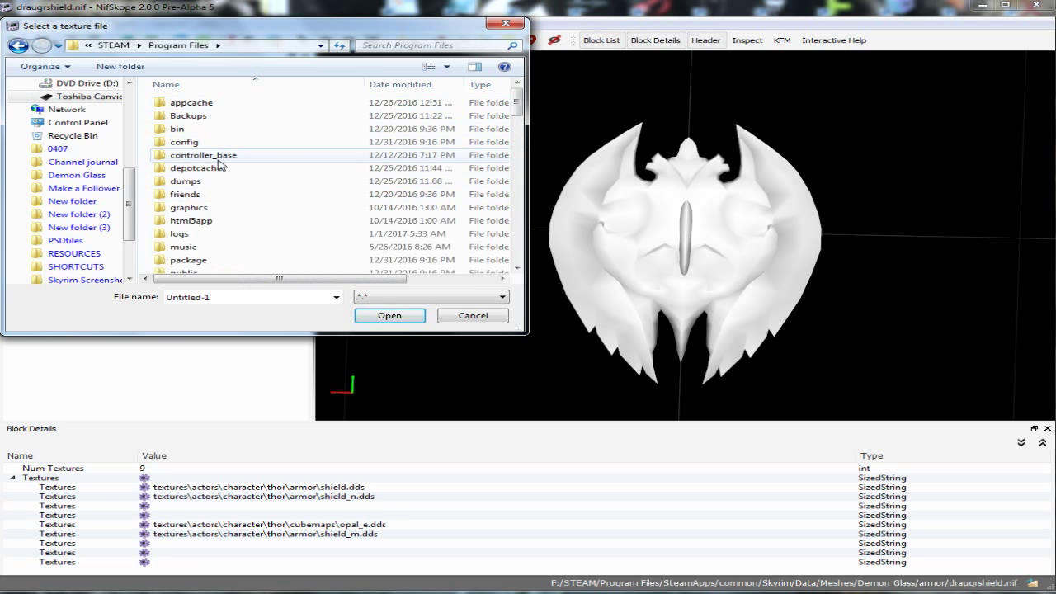
{"action": "scroll", "coordinate": [219, 165], "scroll_direction": "down", "scroll_amount": 4}
{"action": "double_click", "coordinate": [224, 206]}
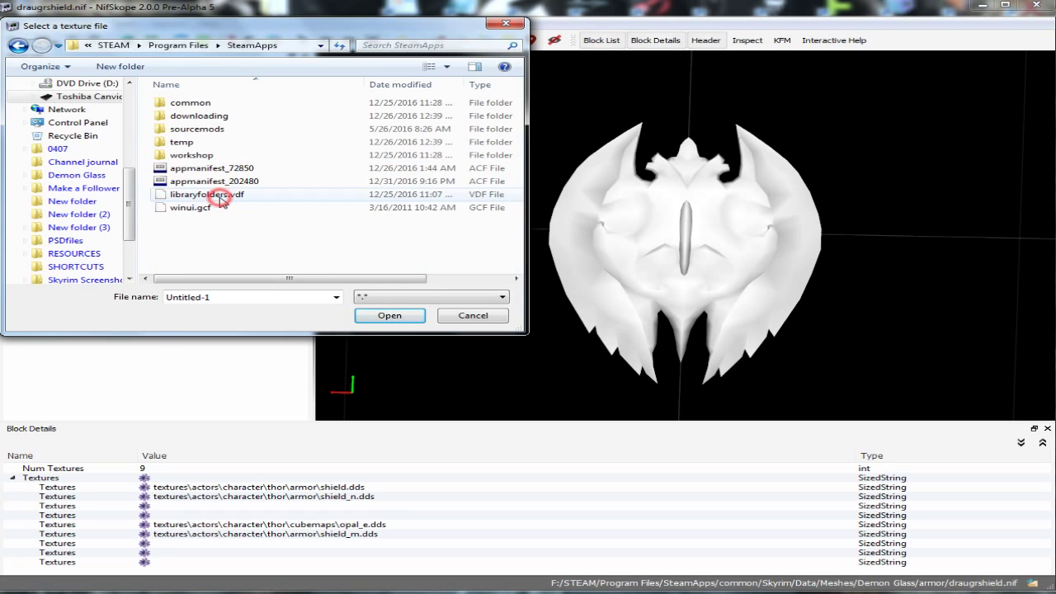
{"action": "double_click", "coordinate": [209, 102]}
{"action": "left_click", "coordinate": [212, 106]}
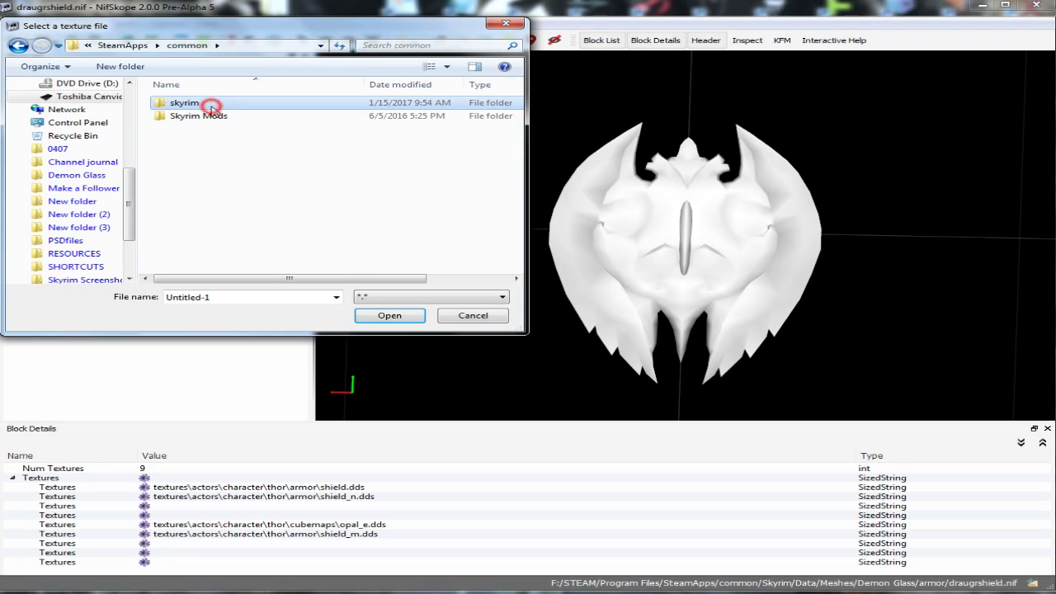
{"action": "double_click", "coordinate": [213, 106]}
{"action": "double_click", "coordinate": [212, 116]}
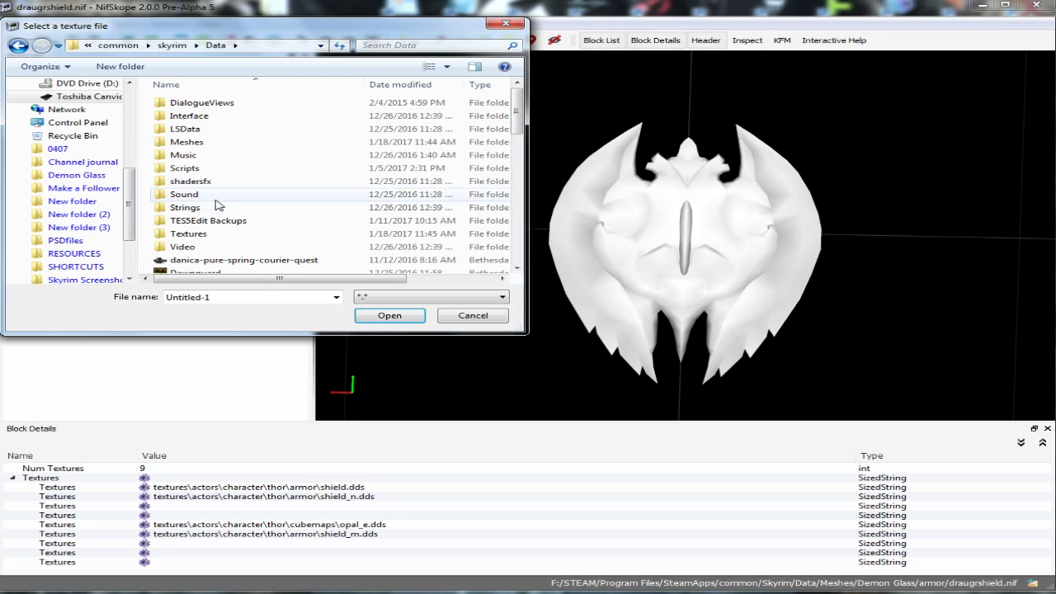
Step: Assign the shield texture from Textures\Demon Glass\armor to the first texture slot
{"action": "double_click", "coordinate": [215, 234]}
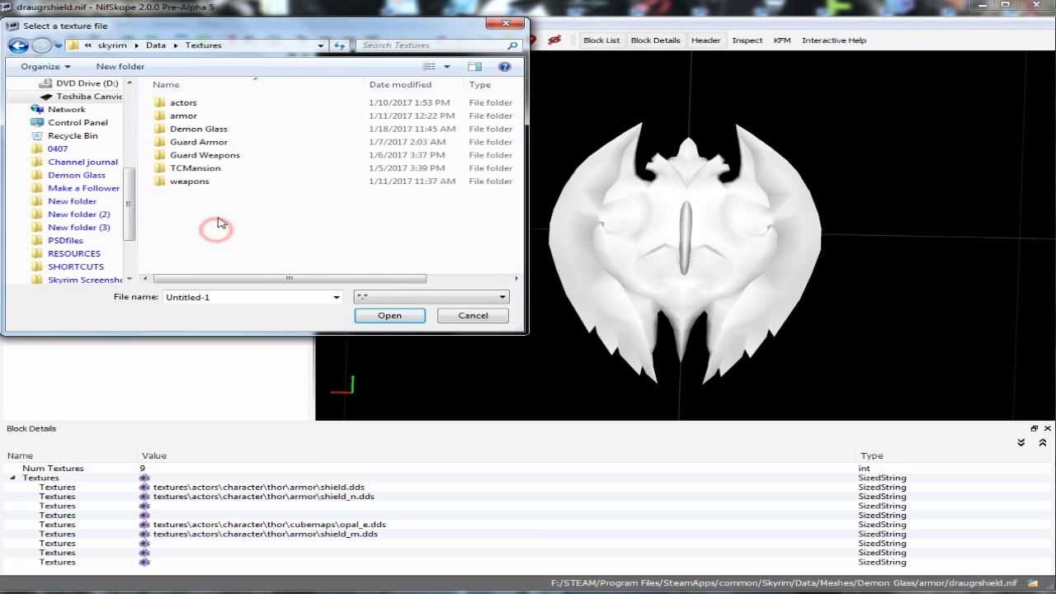
{"action": "double_click", "coordinate": [213, 129]}
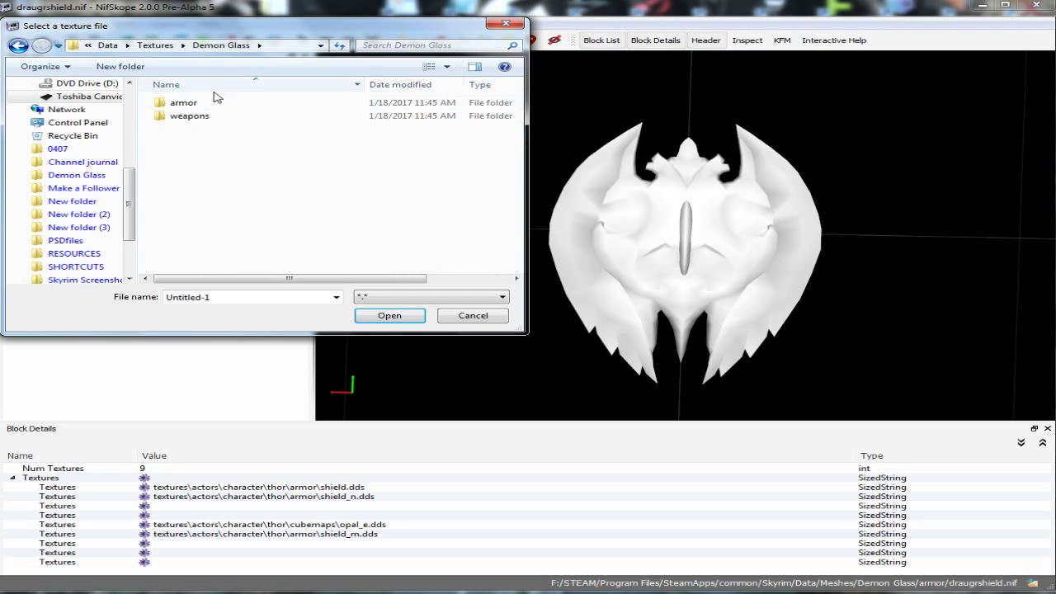
{"action": "double_click", "coordinate": [216, 106]}
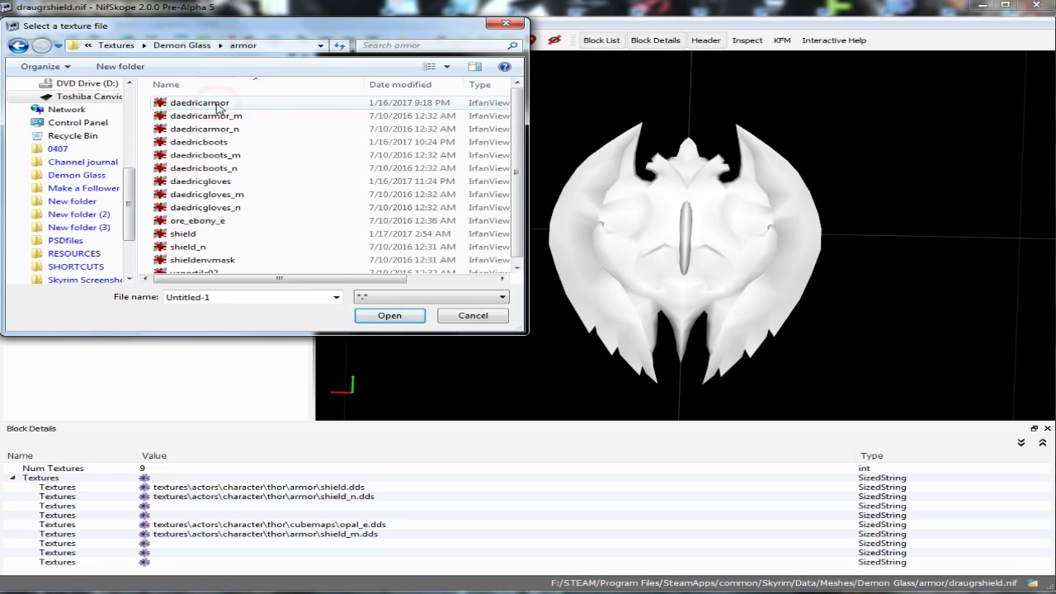
{"action": "scroll", "coordinate": [243, 173], "scroll_direction": "down", "scroll_amount": 1}
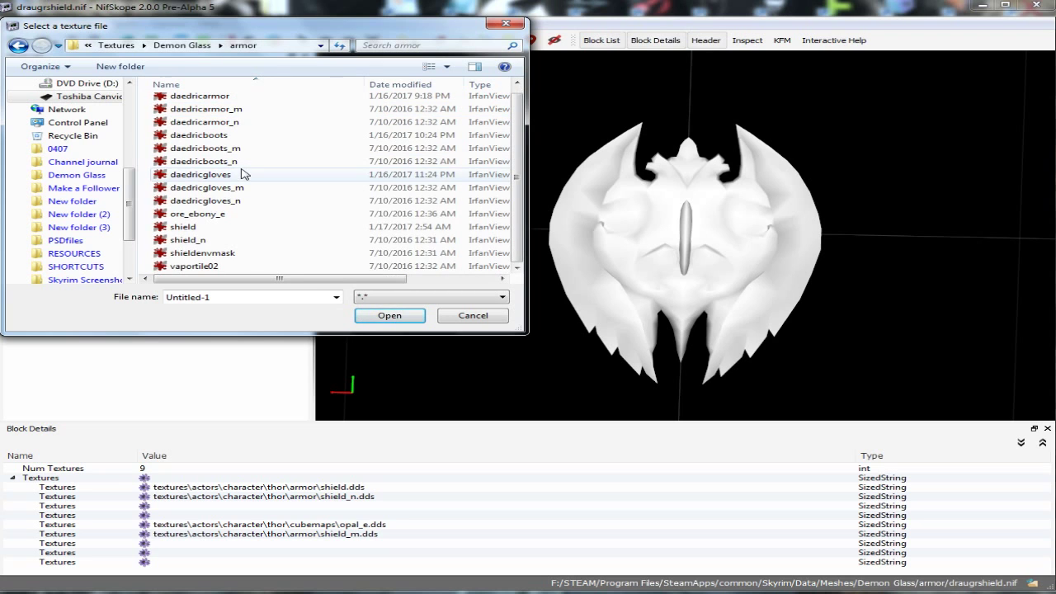
{"action": "left_click", "coordinate": [198, 227]}
{"action": "left_click", "coordinate": [371, 320]}
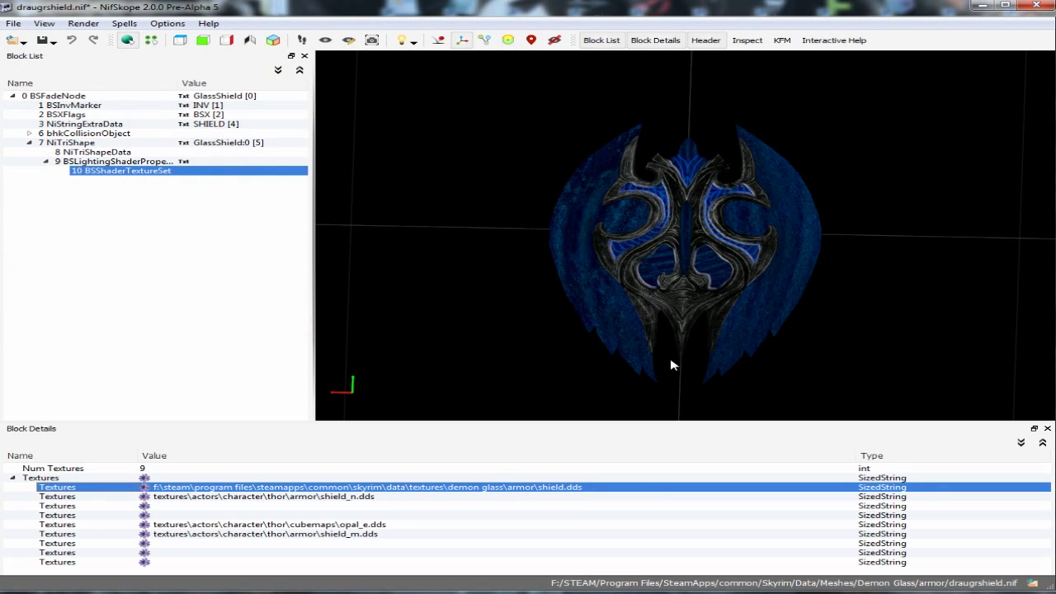
Step: Assign shield_n to the second texture slot and shieldenvmask to the sixth slot, both from the Demon Glass armor folder
{"action": "left_click", "coordinate": [145, 498]}
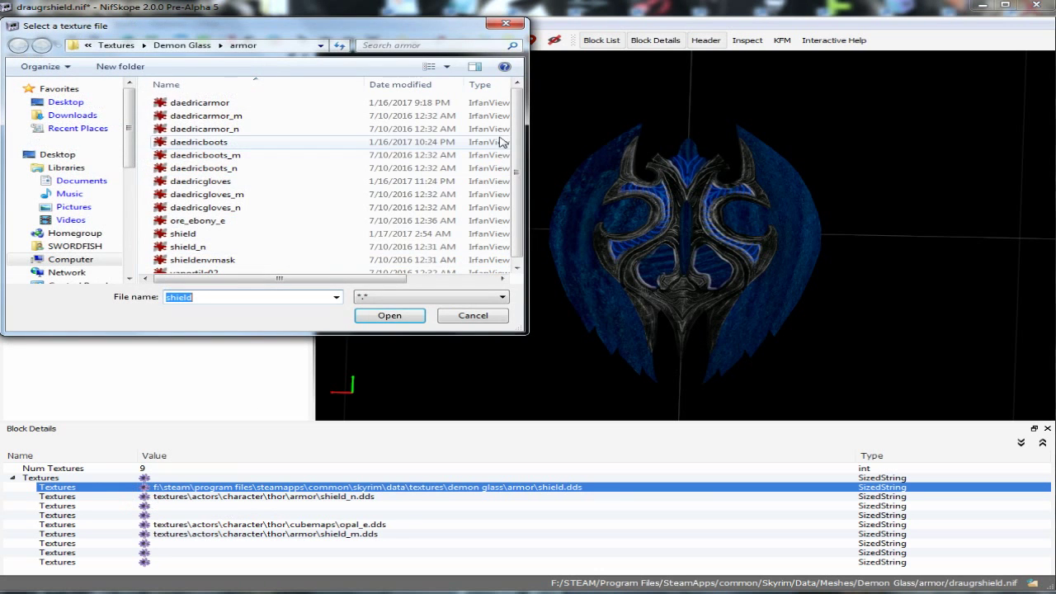
{"action": "left_click", "coordinate": [238, 246]}
{"action": "left_click", "coordinate": [378, 314]}
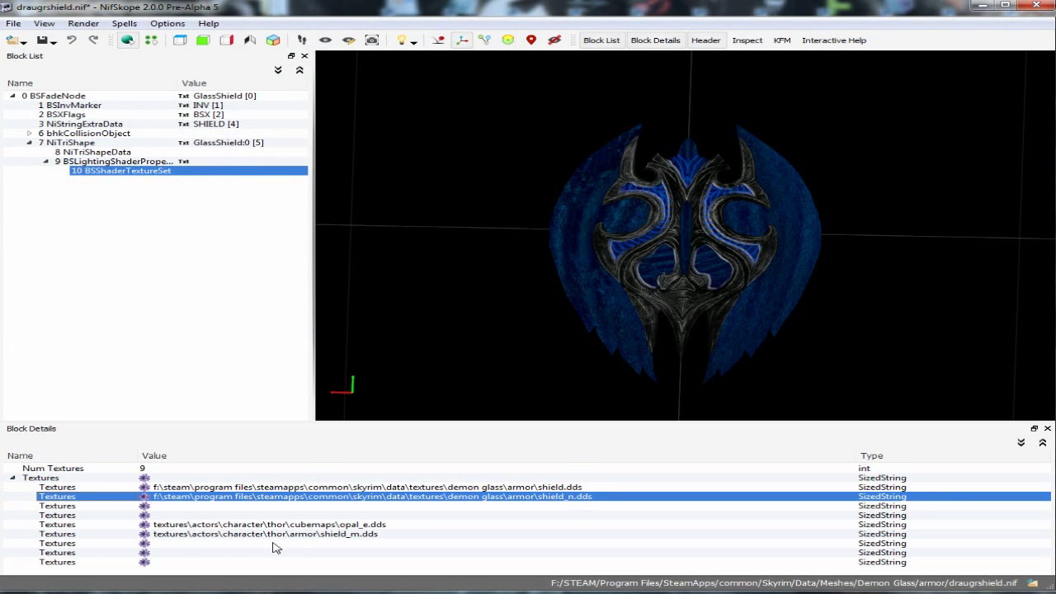
{"action": "left_click", "coordinate": [145, 535]}
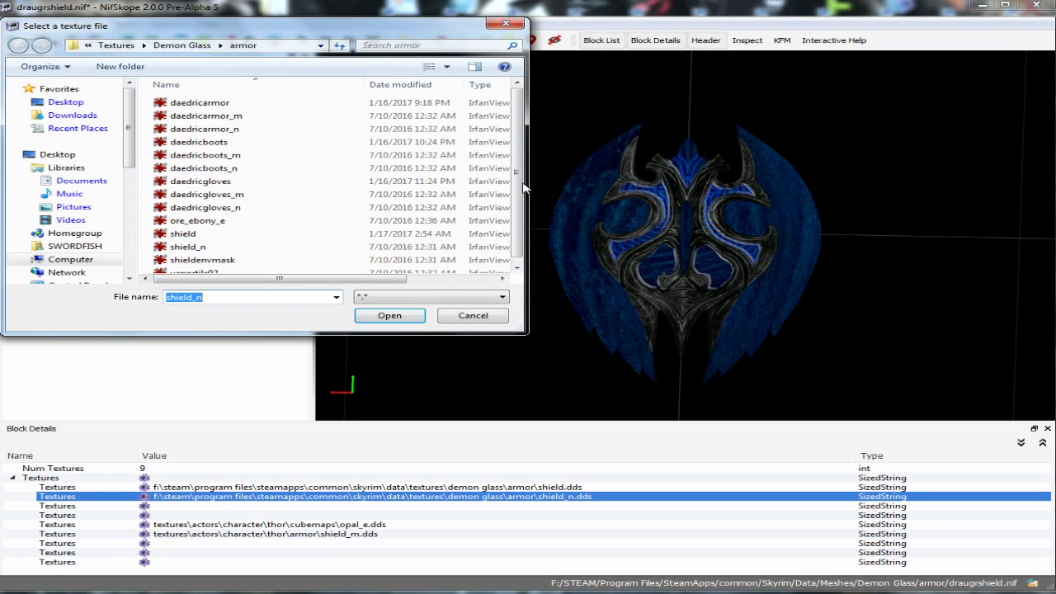
{"action": "left_click", "coordinate": [231, 263]}
{"action": "left_click", "coordinate": [403, 316]}
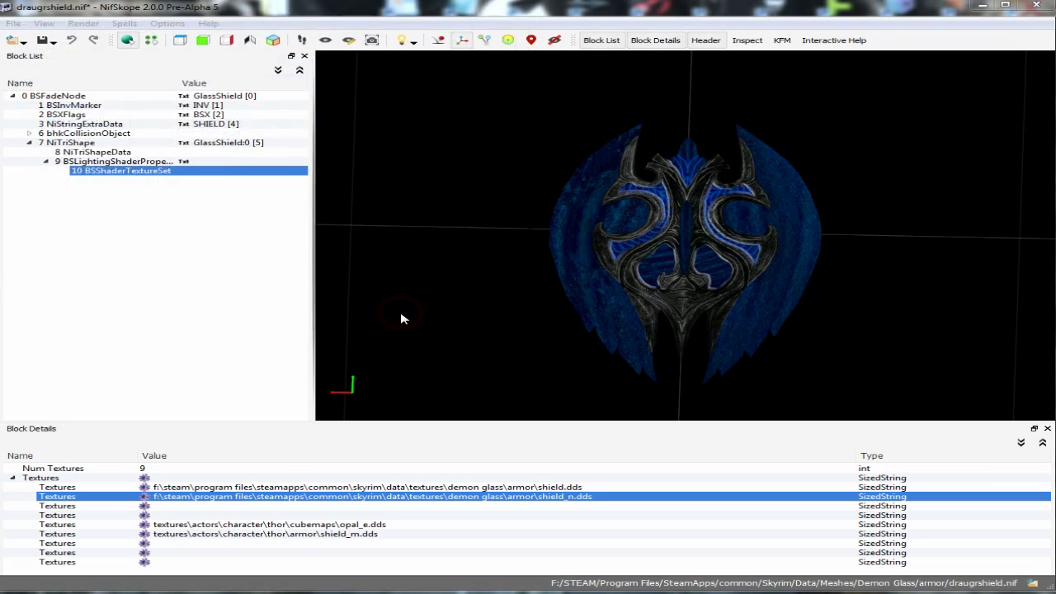
Step: Replace the opal_e cubemap in the fifth texture slot with ore_ebony_e and view the shield from a slightly different angle
{"action": "double_click", "coordinate": [145, 533]}
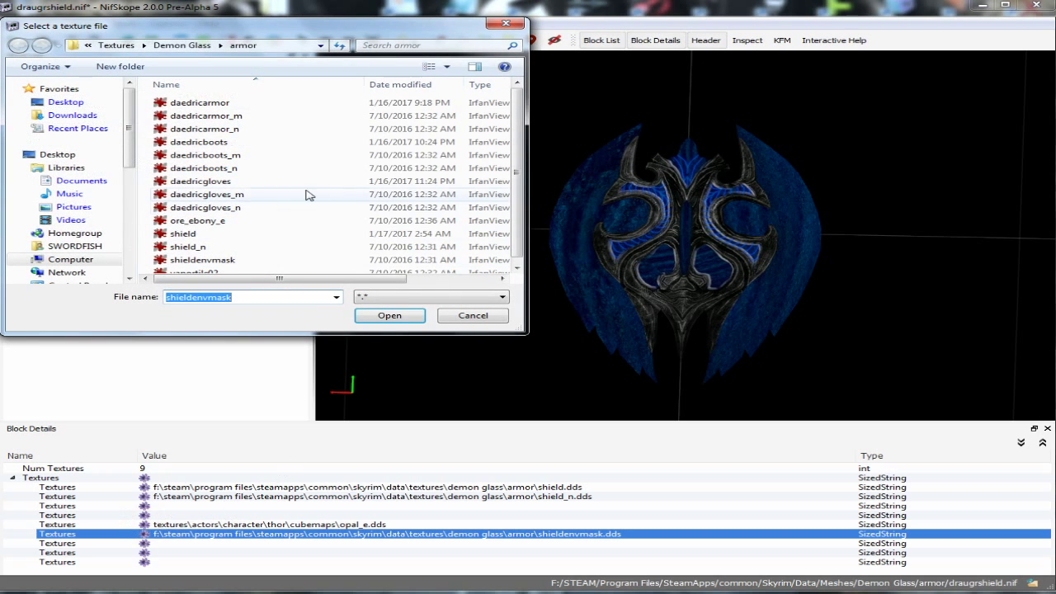
{"action": "left_click", "coordinate": [265, 229]}
{"action": "left_click", "coordinate": [391, 317]}
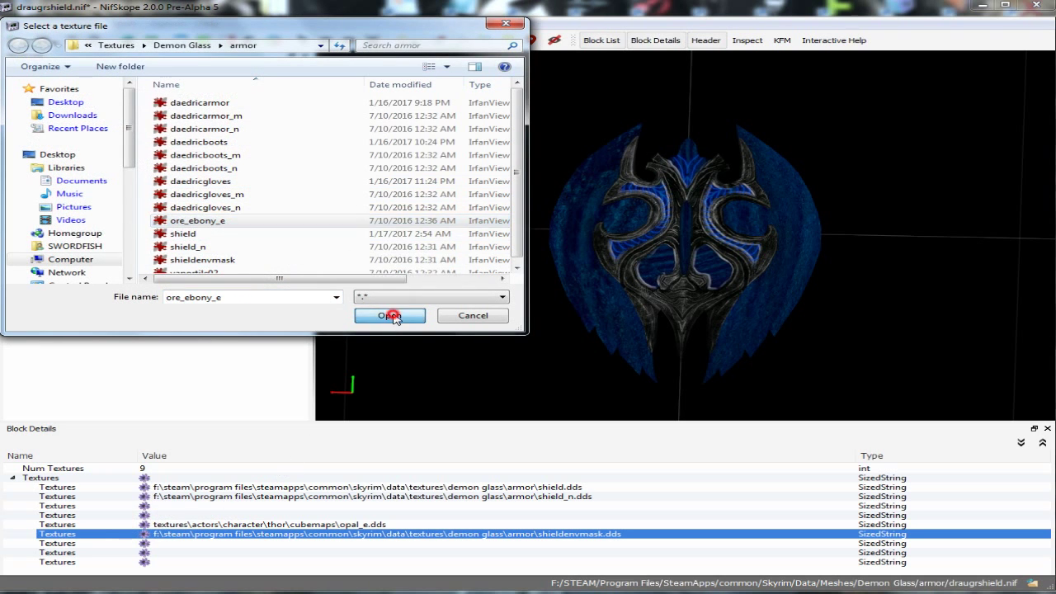
{"action": "mouse_move", "coordinate": [494, 334]}
{"action": "left_mouse_down"}
{"action": "mouse_move", "coordinate": [520, 332]}
{"action": "mouse_move", "coordinate": [503, 273]}
{"action": "mouse_move", "coordinate": [510, 302]}
{"action": "mouse_move", "coordinate": [533, 326]}
{"action": "mouse_move", "coordinate": [533, 349]}
{"action": "mouse_move", "coordinate": [455, 330]}
{"action": "mouse_move", "coordinate": [448, 309]}
{"action": "mouse_move", "coordinate": [459, 278]}
{"action": "mouse_move", "coordinate": [486, 292]}
{"action": "mouse_move", "coordinate": [477, 321]}
{"action": "mouse_move", "coordinate": [490, 319]}
{"action": "left_mouse_up"}
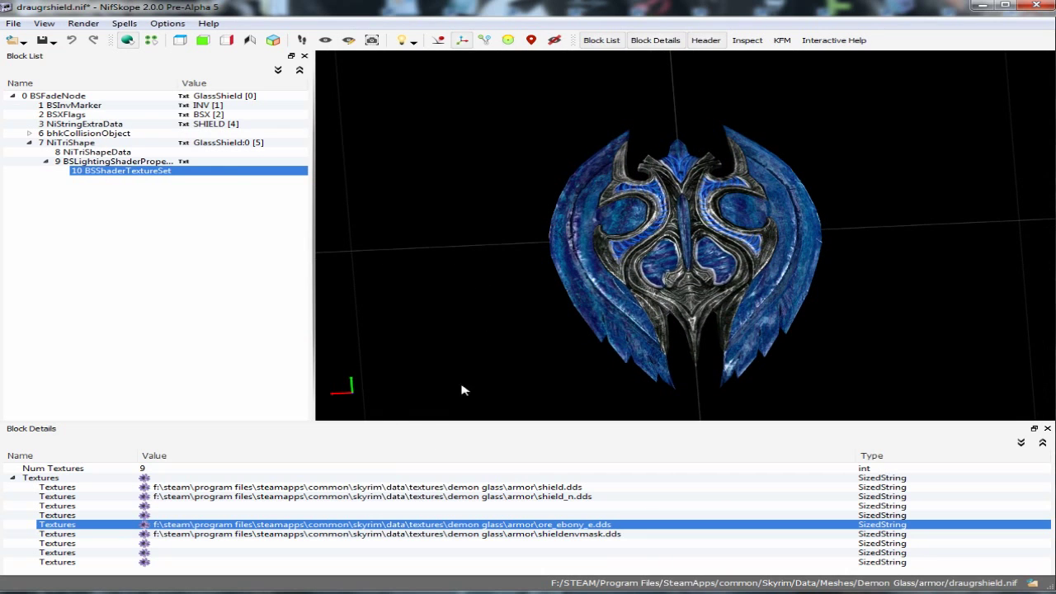
Step: Remove the path before "textures" in the first texture slot, leaving textures\demon glass\armor\shield.dds
{"action": "left_click", "coordinate": [407, 490]}
{"action": "left_click", "coordinate": [401, 489]}
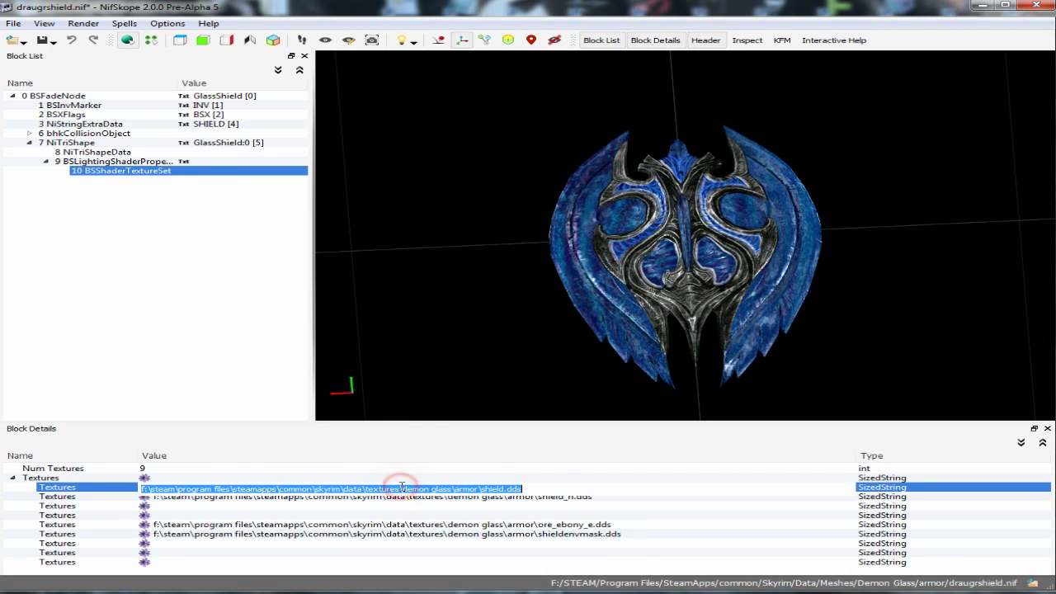
{"action": "left_click", "coordinate": [365, 490]}
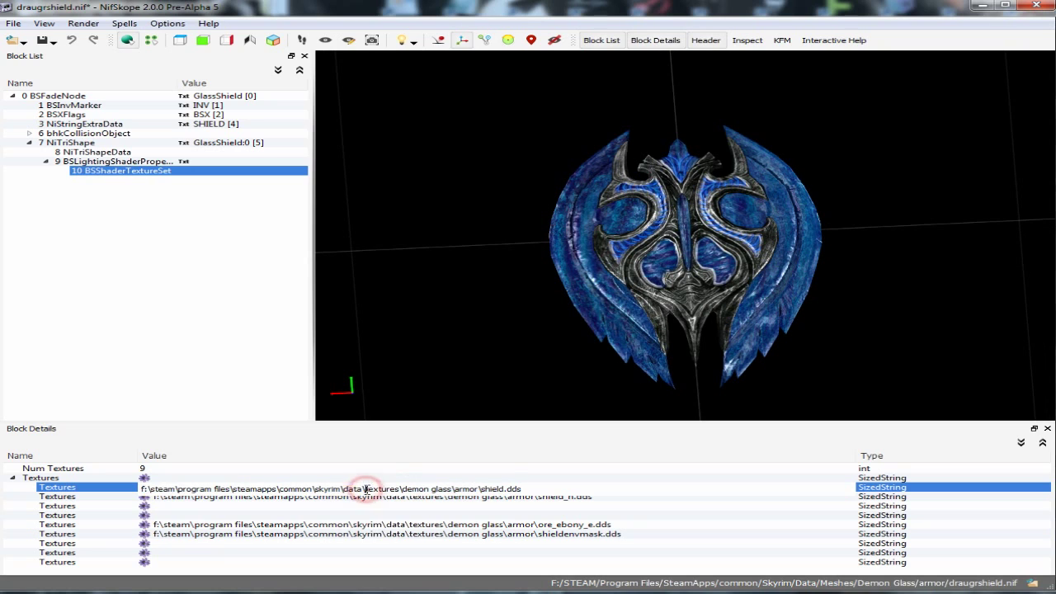
{"action": "key", "text": "shift+End"}
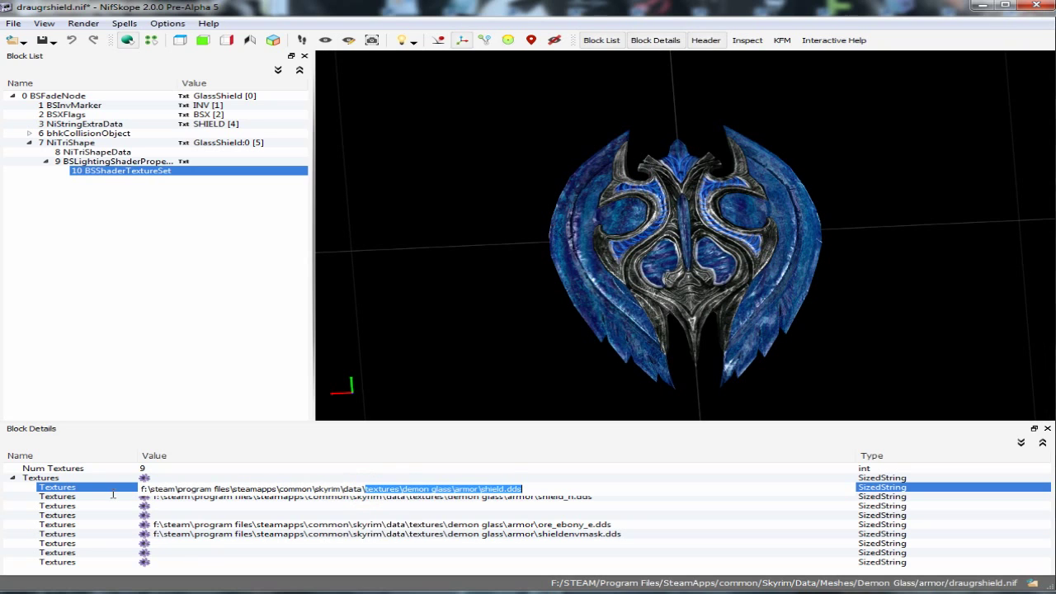
{"action": "key", "text": "shift+Home"}
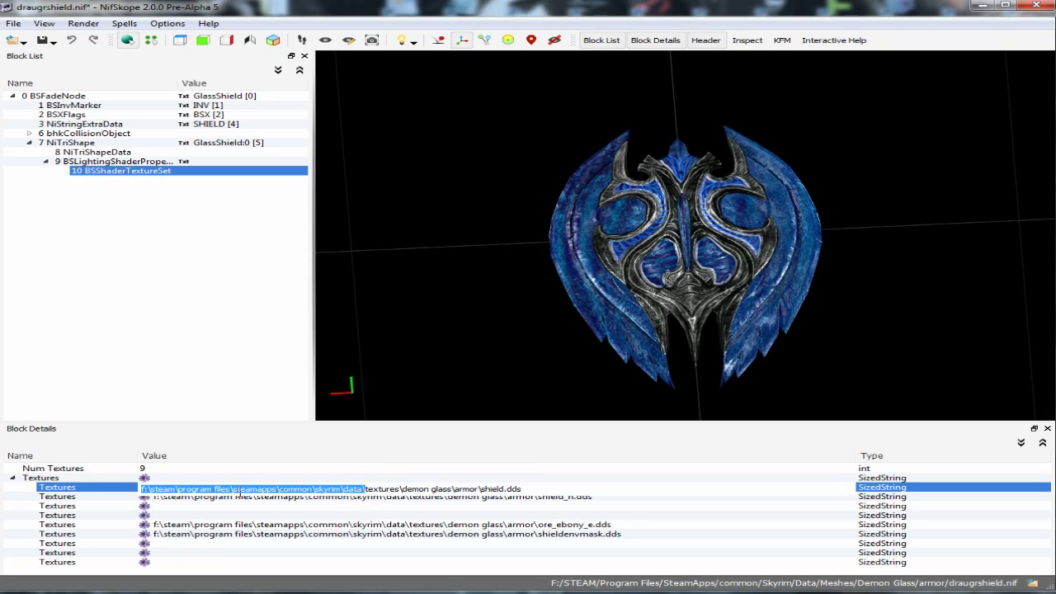
{"action": "right_click", "coordinate": [241, 492]}
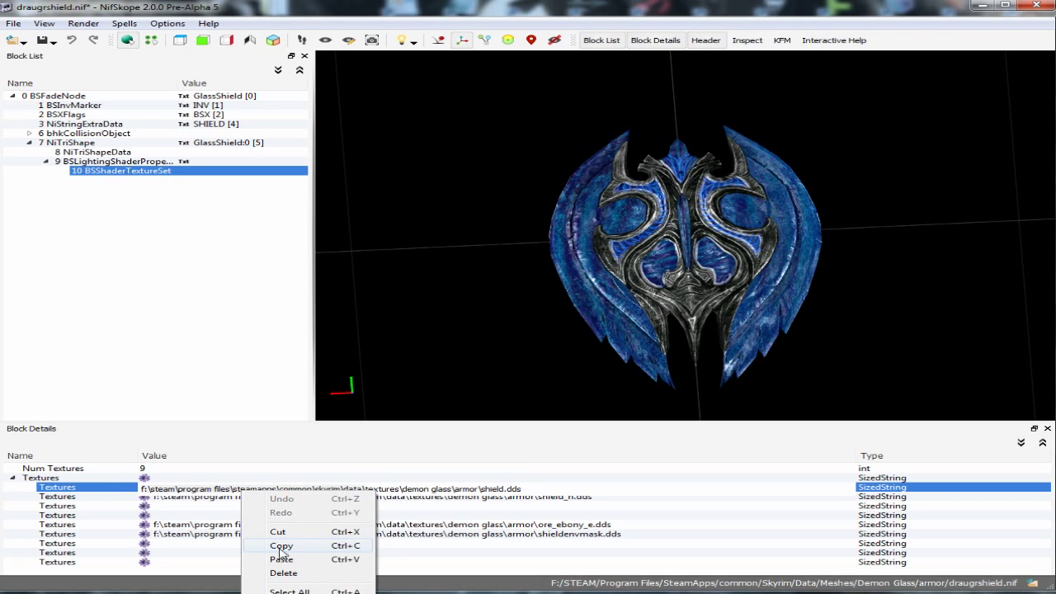
{"action": "left_click", "coordinate": [283, 572]}
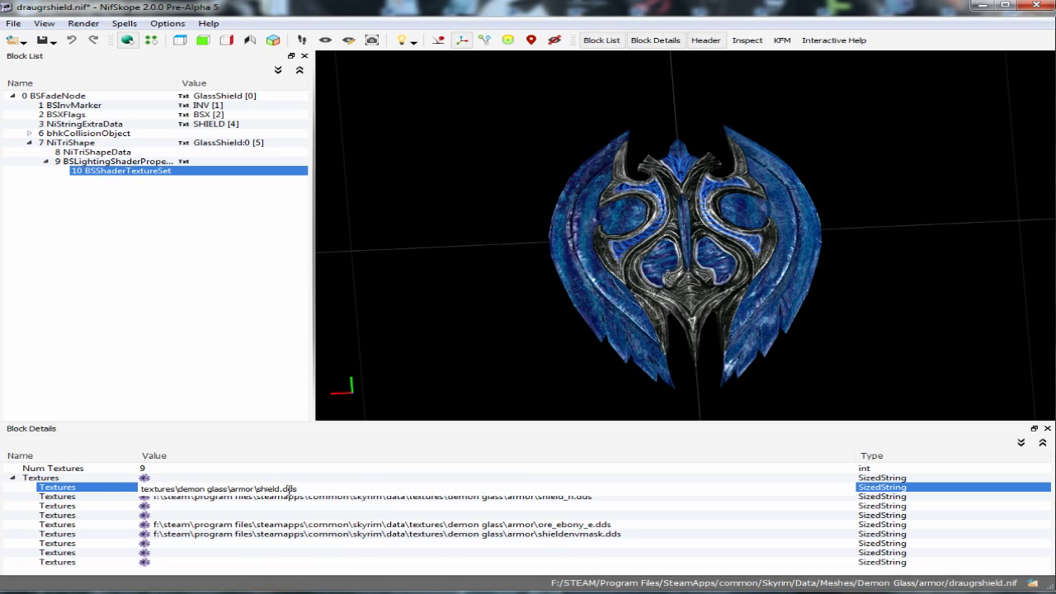
Step: Trim the second texture slot's path to textures\demon glass\armor\shield_n.dds by deleting everything before "textures"
{"action": "left_click", "coordinate": [318, 500]}
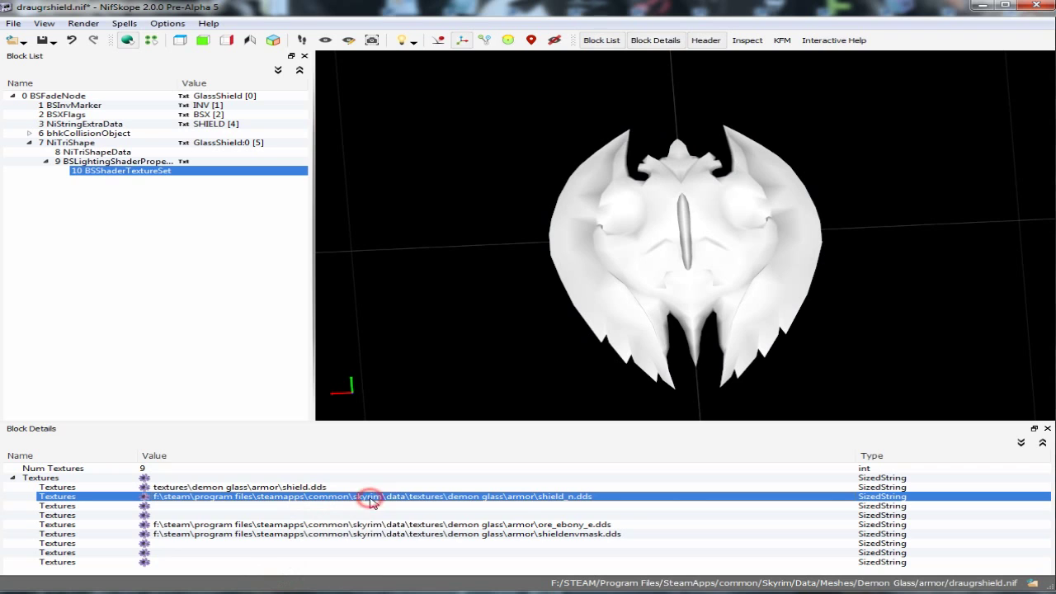
{"action": "double_click", "coordinate": [370, 501]}
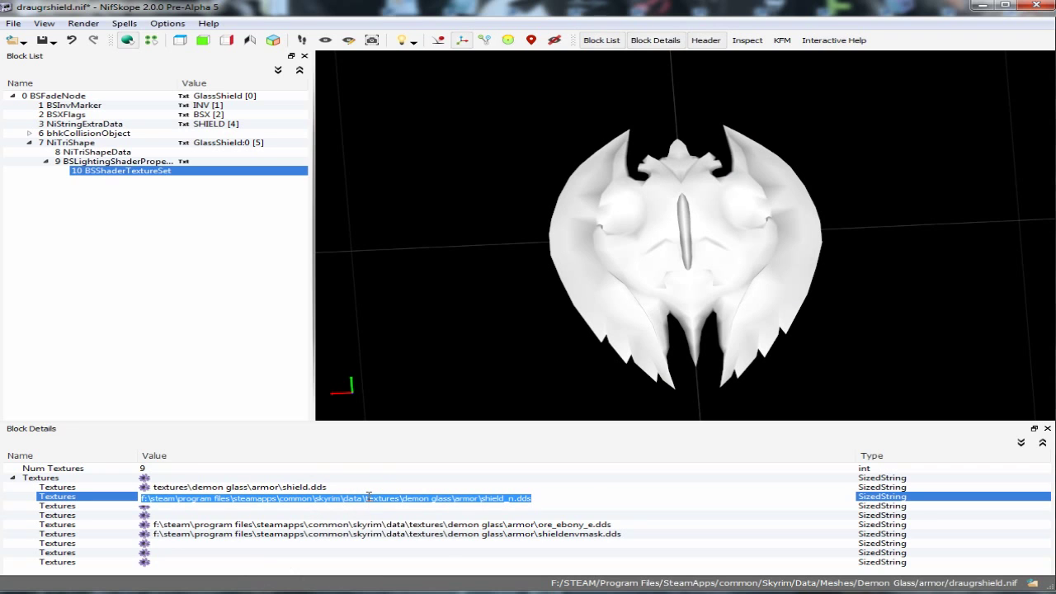
{"action": "left_click", "coordinate": [366, 498]}
{"action": "key", "text": "shift+End"}
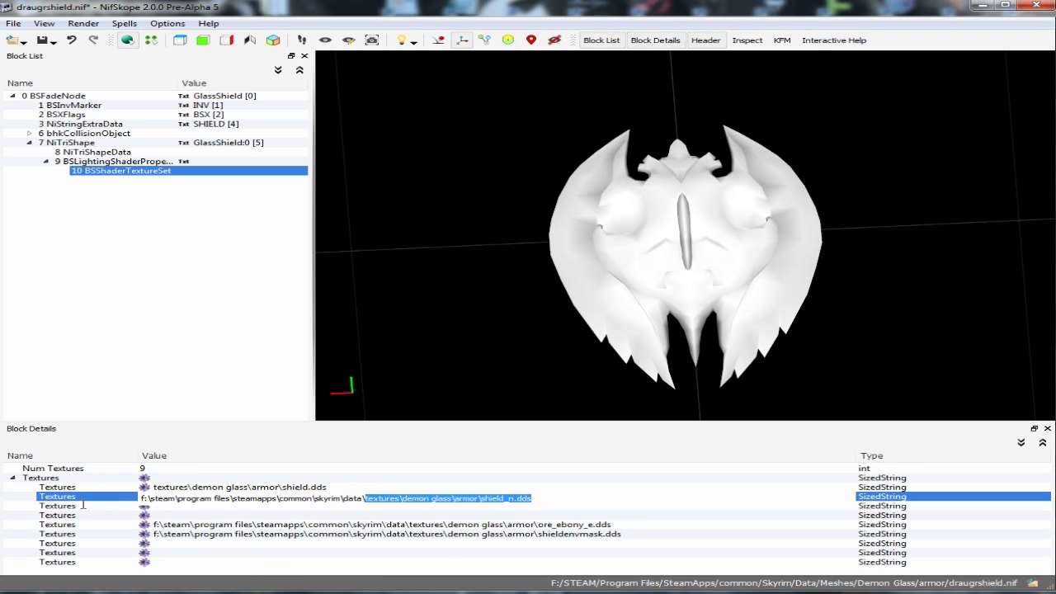
{"action": "key", "text": "shift+Home"}
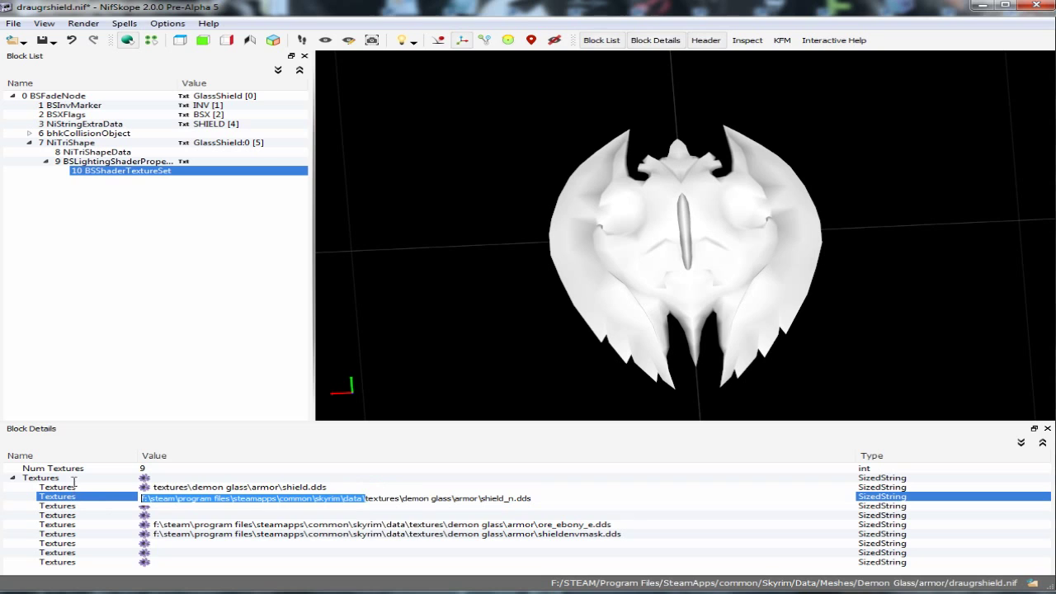
{"action": "right_click", "coordinate": [245, 492]}
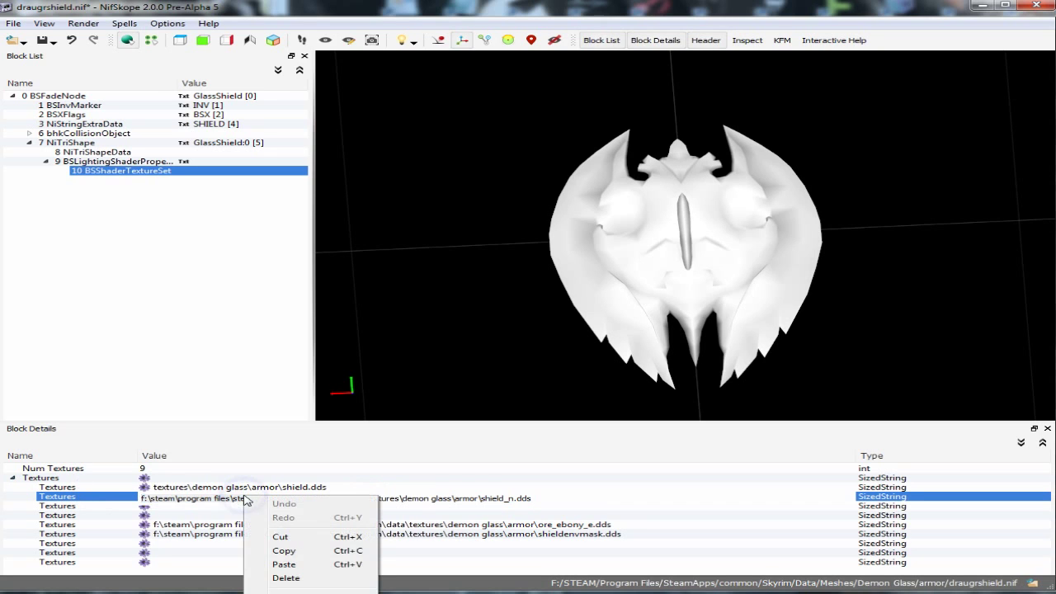
{"action": "left_click", "coordinate": [287, 578]}
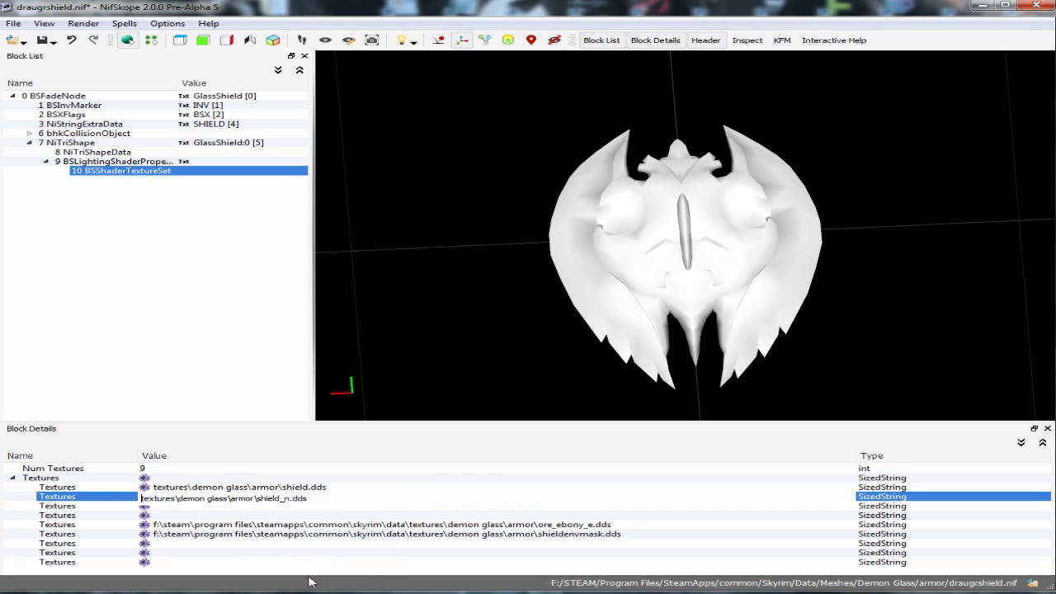
Step: Shorten the fifth texture slot's cubemap path to textures\demon glass\armor\ore_ebony_e.dds
{"action": "left_click", "coordinate": [371, 526]}
{"action": "double_click", "coordinate": [372, 525]}
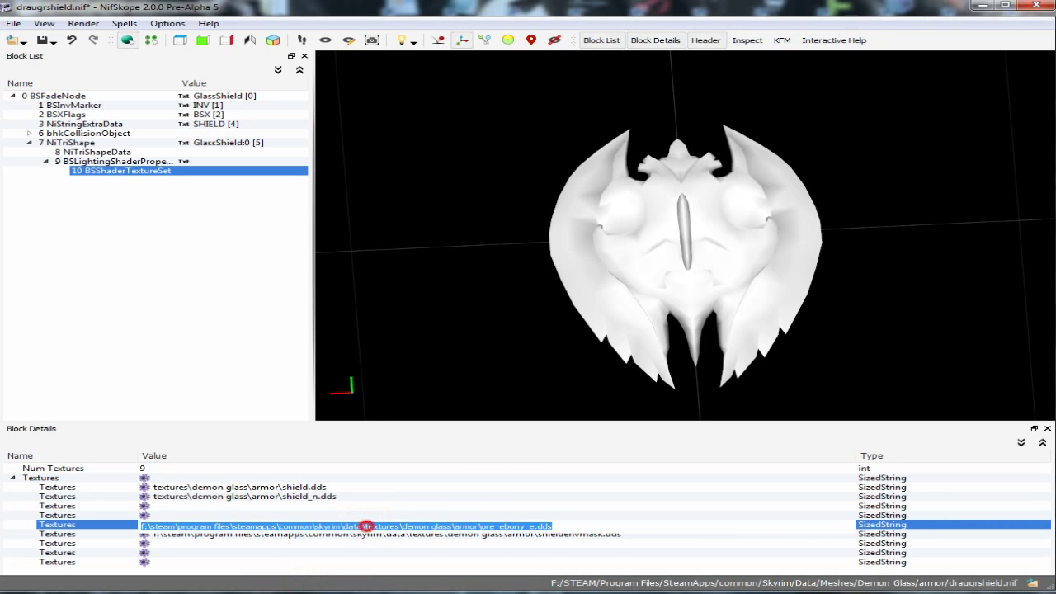
{"action": "left_click_drag", "start_coordinate": [364, 526], "coordinate": [97, 527]}
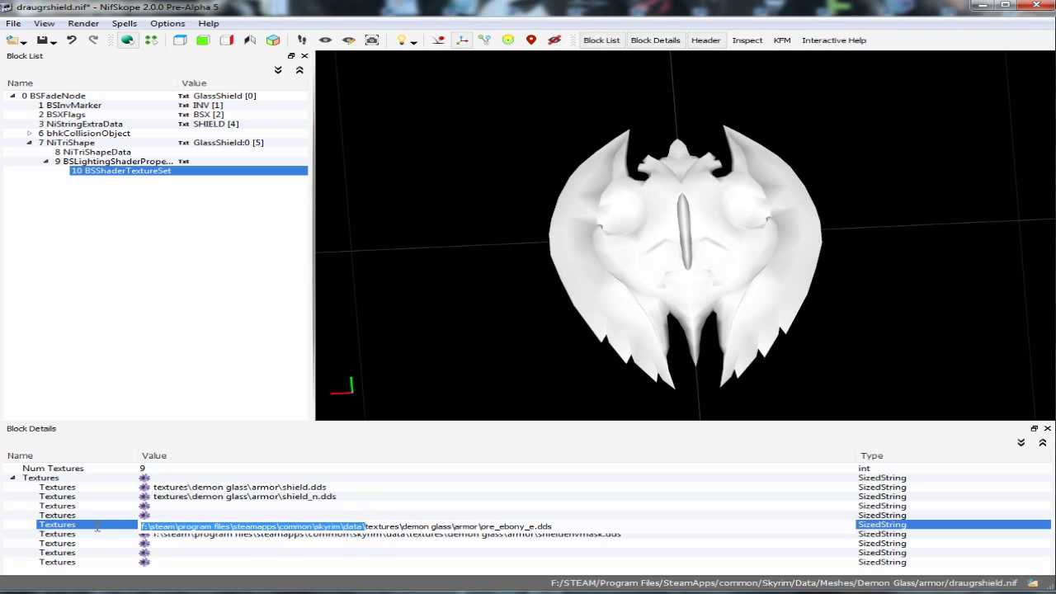
{"action": "right_click", "coordinate": [245, 525]}
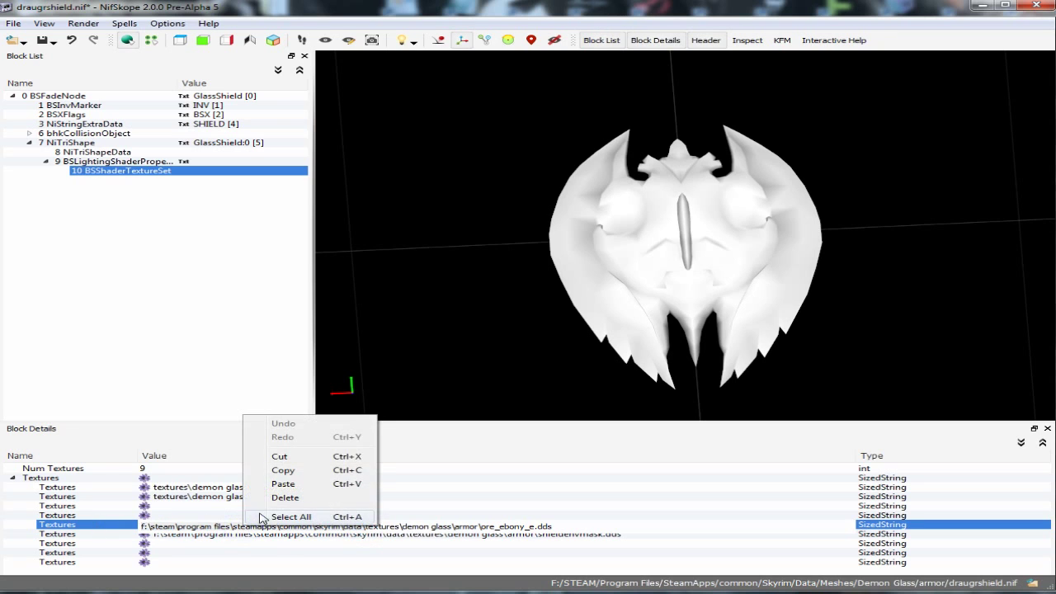
{"action": "left_click", "coordinate": [274, 497]}
Step: Cut the drive and Data folder prefix from the sixth slot's path, leaving textures\demon glass\armor\shieldenvmask.dds
{"action": "left_click", "coordinate": [333, 536]}
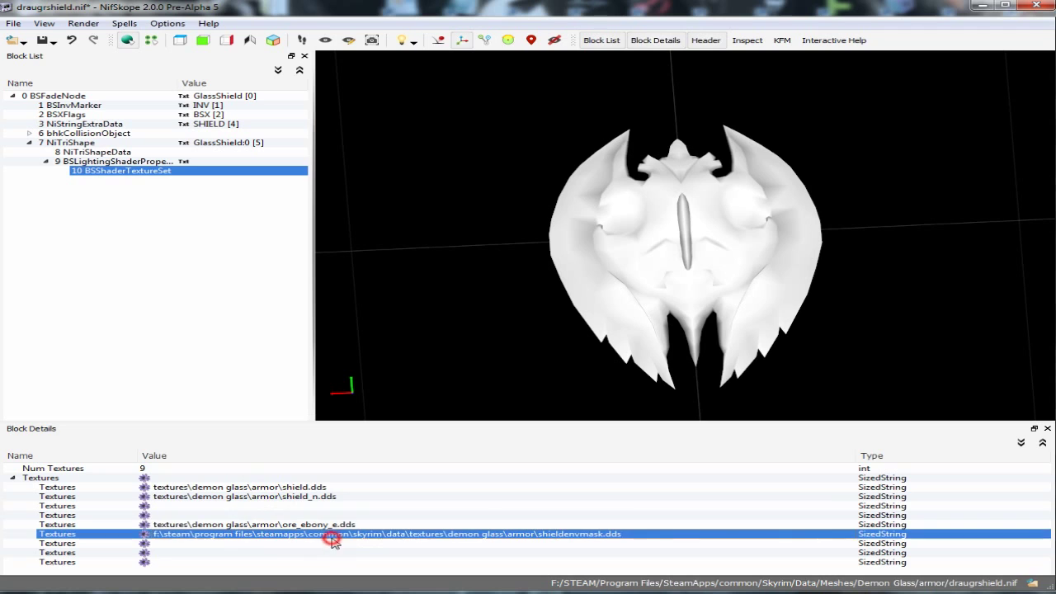
{"action": "left_click", "coordinate": [355, 537]}
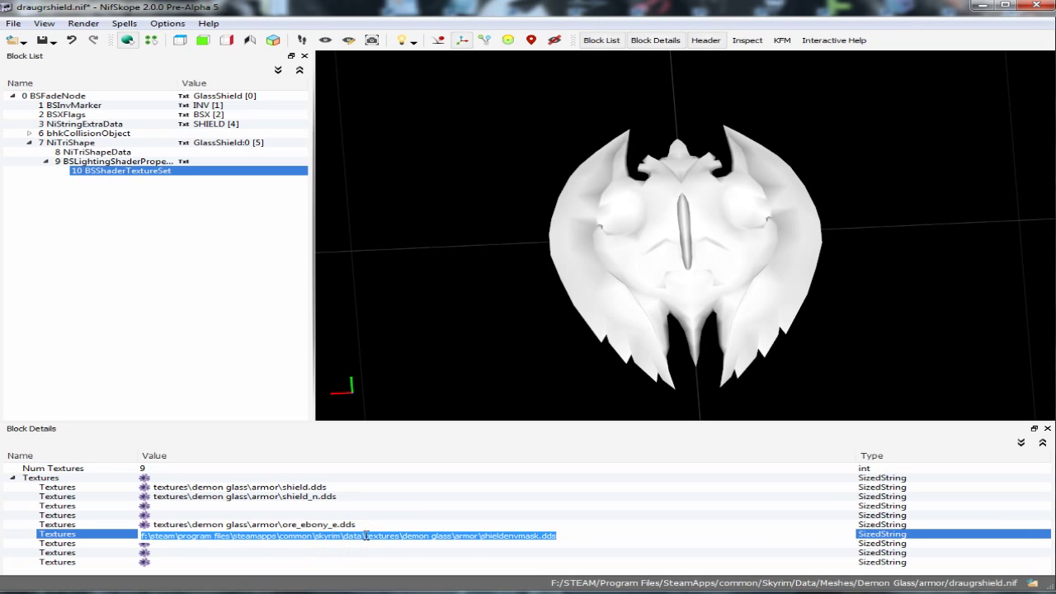
{"action": "left_click", "coordinate": [366, 536]}
{"action": "left_click_drag", "start_coordinate": [366, 537], "coordinate": [115, 540]}
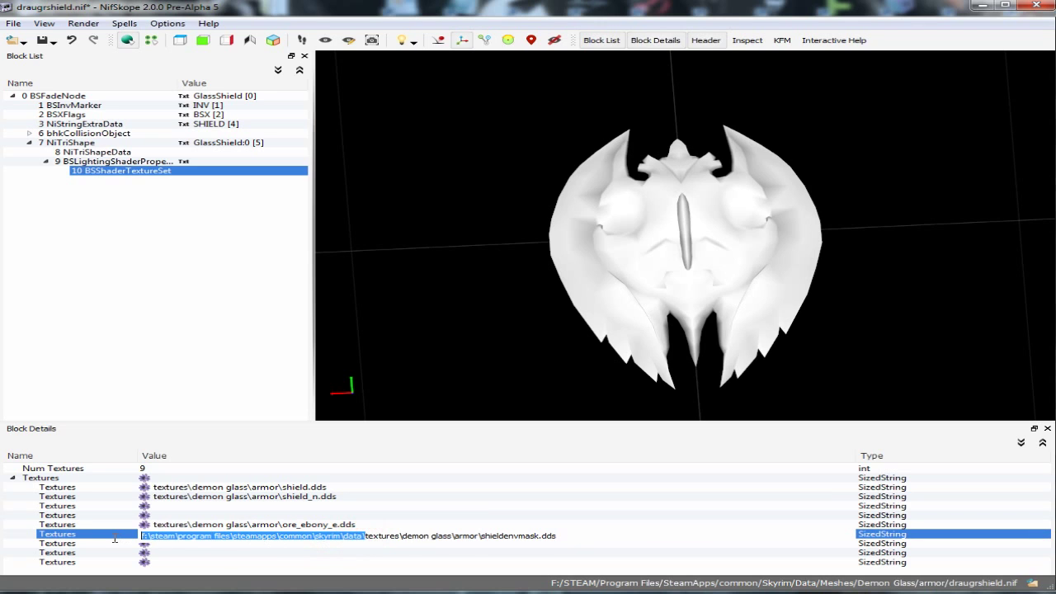
{"action": "right_click", "coordinate": [254, 534]}
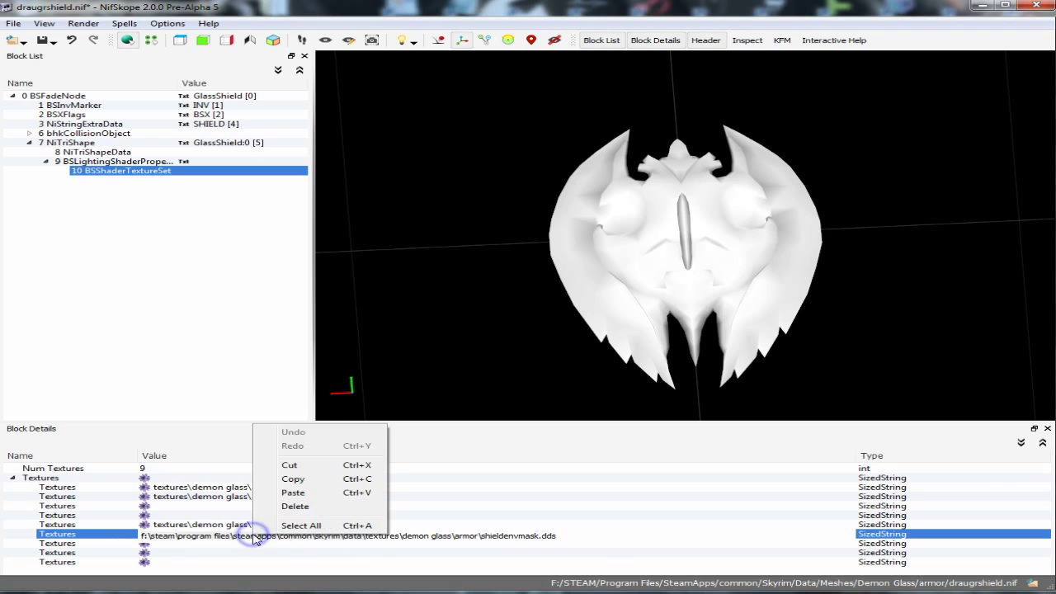
{"action": "left_click", "coordinate": [292, 506]}
{"action": "left_click", "coordinate": [322, 553]}
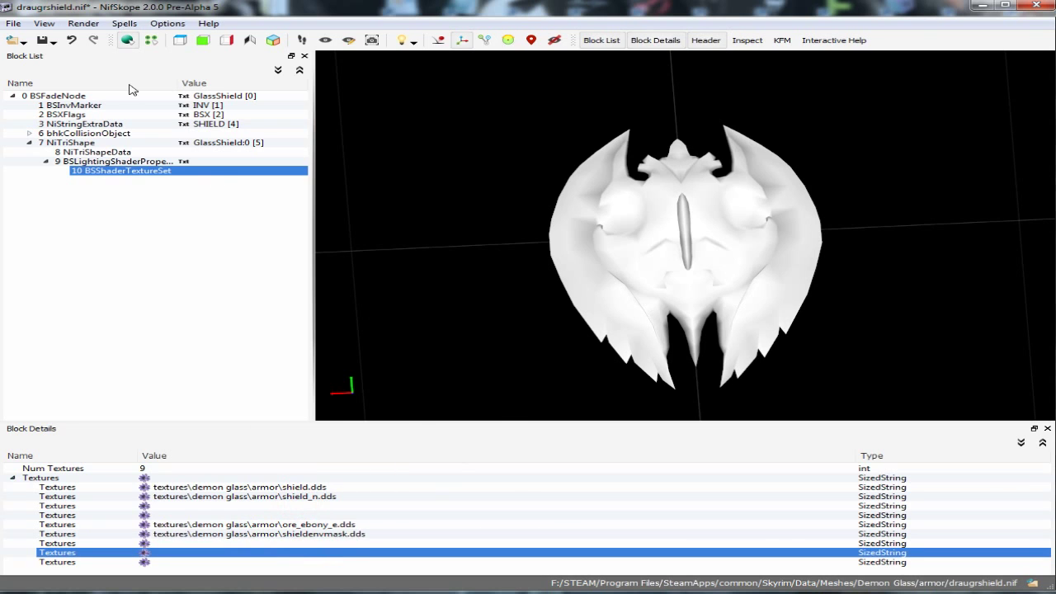
Step: Save the draugrshield.nif mesh and close NifSkope
{"action": "left_click", "coordinate": [52, 41]}
{"action": "left_click", "coordinate": [60, 59]}
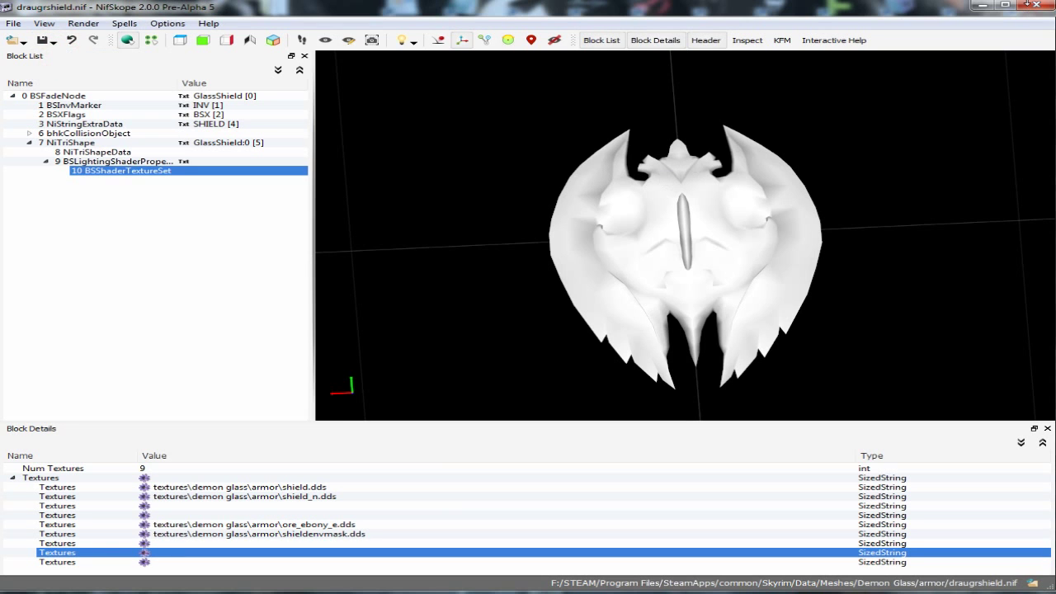
{"action": "left_click", "coordinate": [1037, 7]}
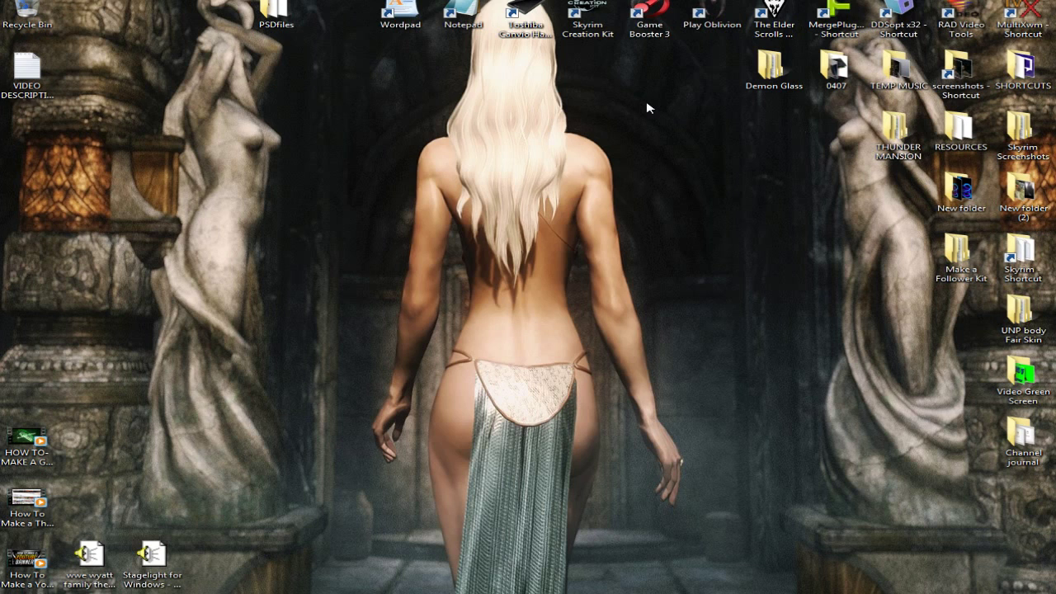
Step: Start the Skyrim Creation Kit and mark Skyrim.esm, Update.esm, Dragonborn.esm and Dawnguard.esm in the data files list
{"action": "double_click", "coordinate": [592, 25]}
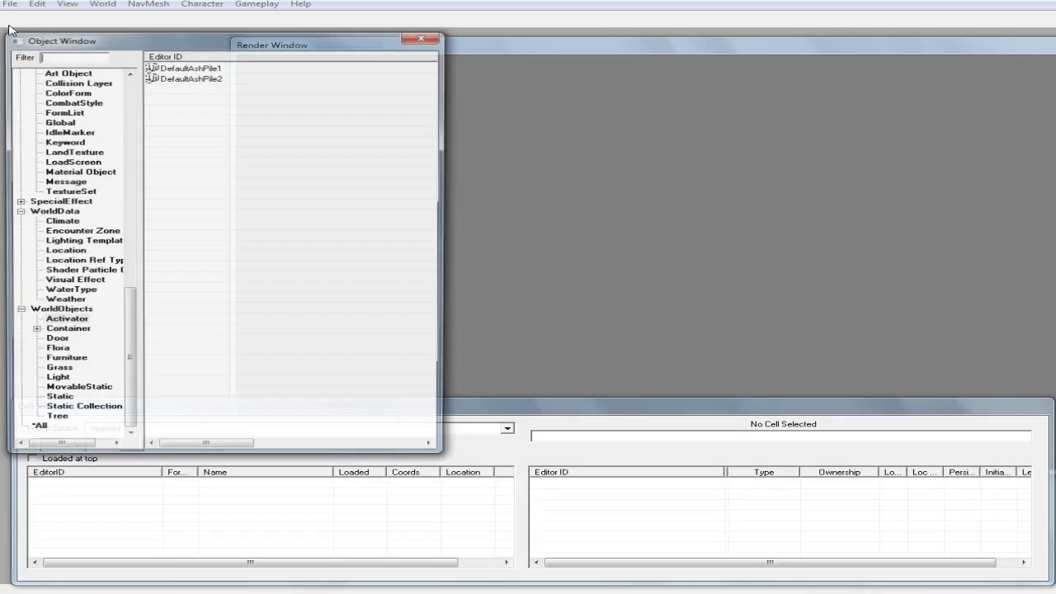
{"action": "left_click", "coordinate": [12, 20]}
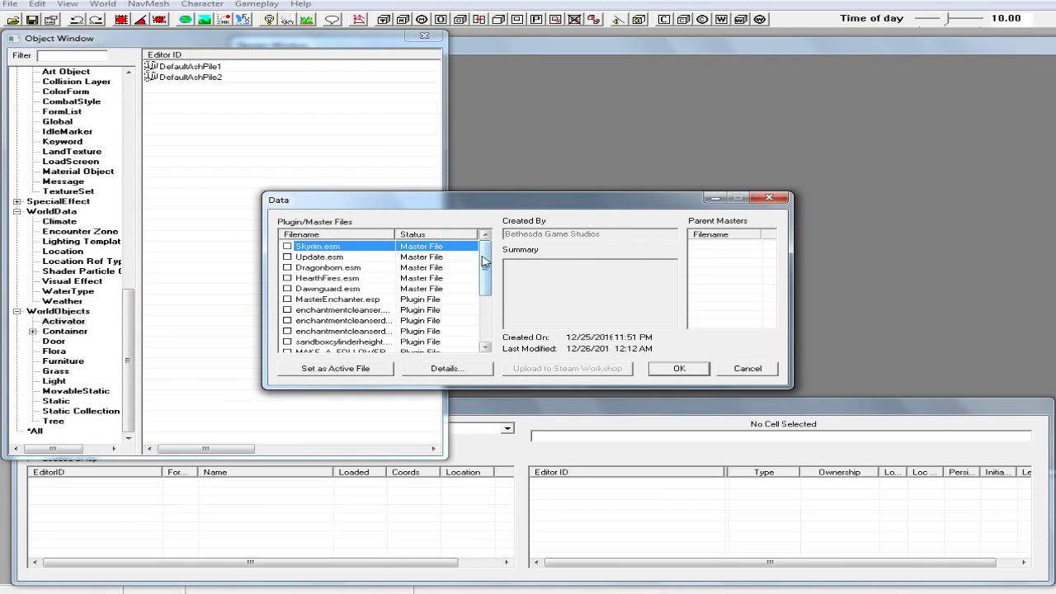
{"action": "mouse_move", "coordinate": [483, 261]}
{"action": "left_mouse_down"}
{"action": "mouse_move", "coordinate": [484, 272]}
{"action": "mouse_move", "coordinate": [485, 260]}
{"action": "left_mouse_up"}
{"action": "left_click", "coordinate": [287, 245]}
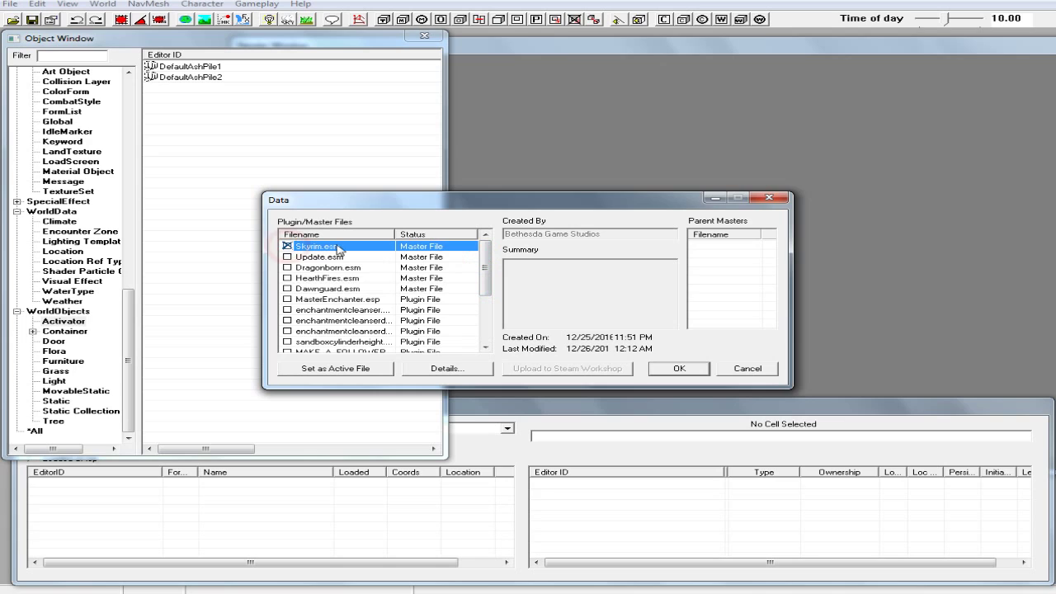
{"action": "left_click", "coordinate": [287, 257]}
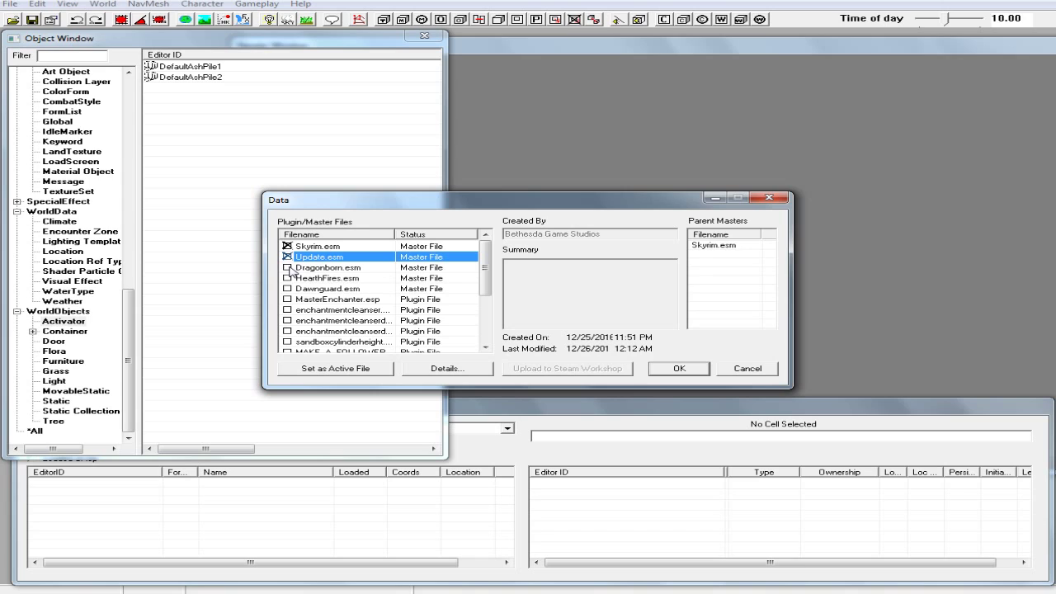
{"action": "left_click", "coordinate": [287, 267]}
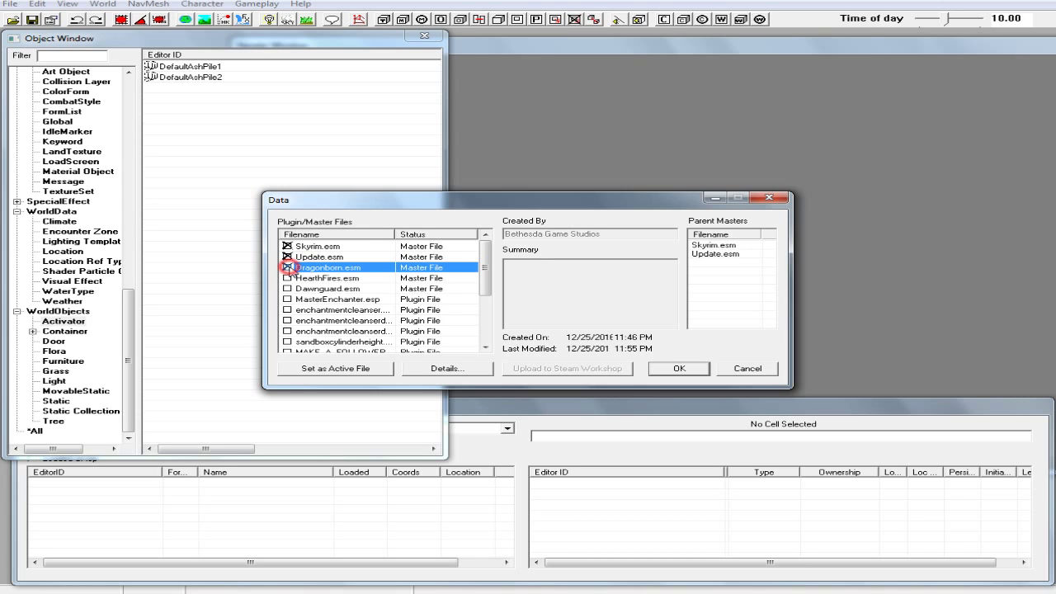
{"action": "left_click", "coordinate": [288, 289]}
{"action": "left_click", "coordinate": [288, 289]}
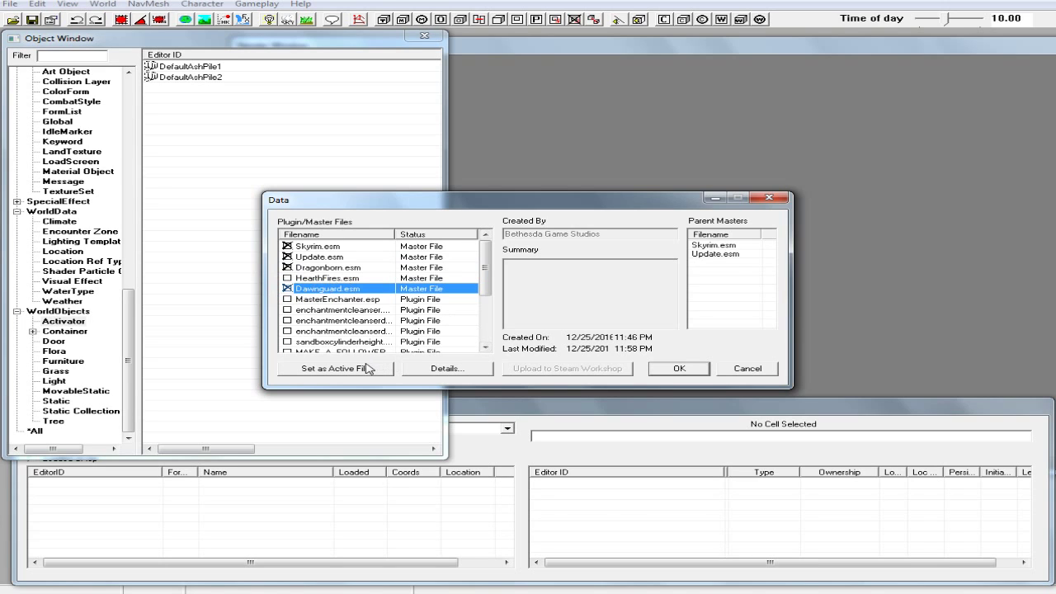
Step: Load the marked master files, answering the loading warnings with Yes to all
{"action": "left_click", "coordinate": [692, 371]}
{"action": "left_click", "coordinate": [677, 370]}
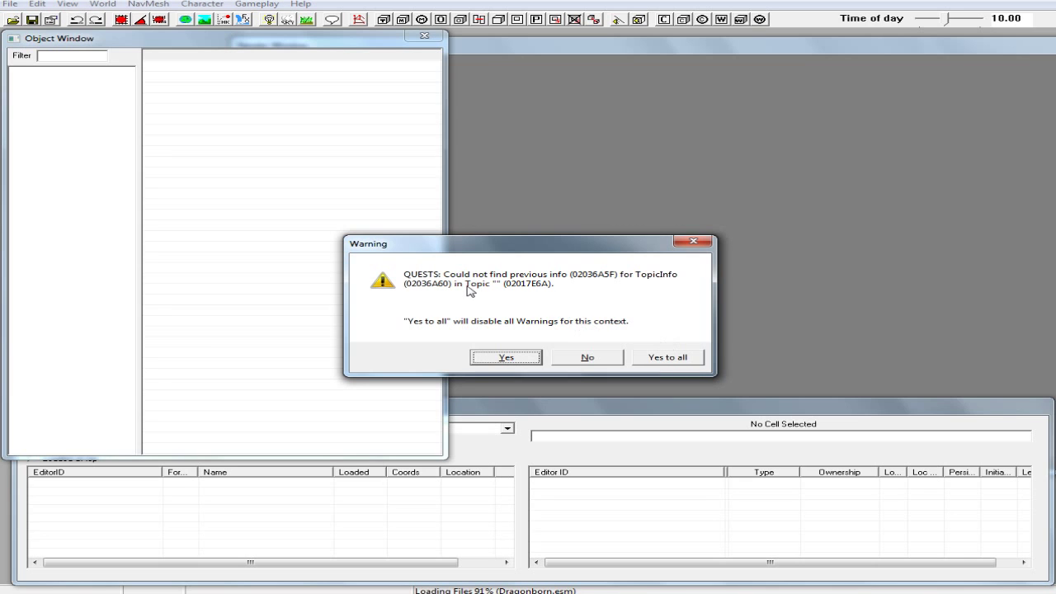
{"action": "left_click", "coordinate": [670, 357]}
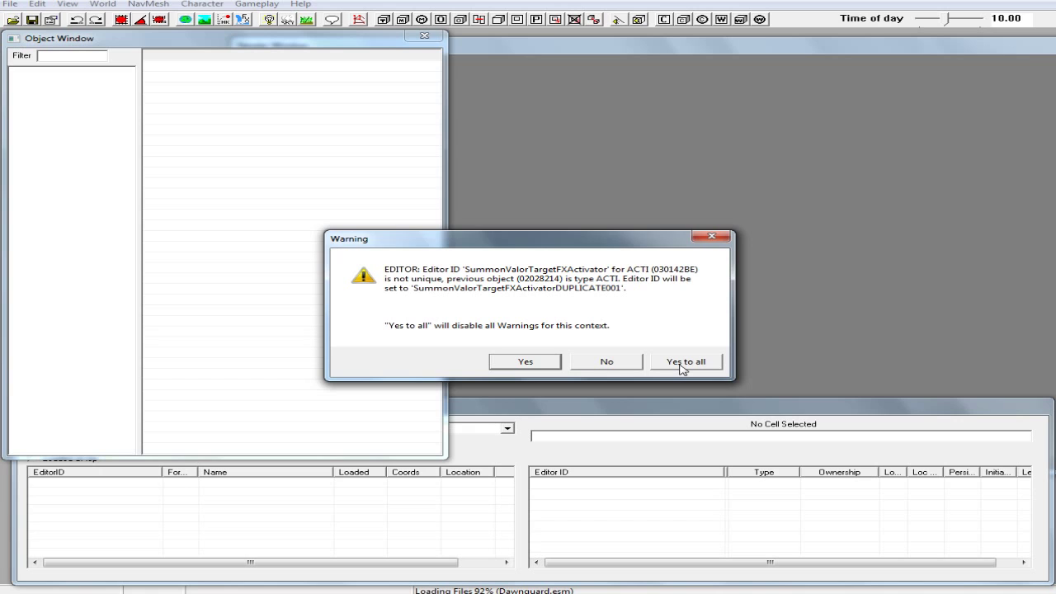
{"action": "left_click", "coordinate": [681, 366]}
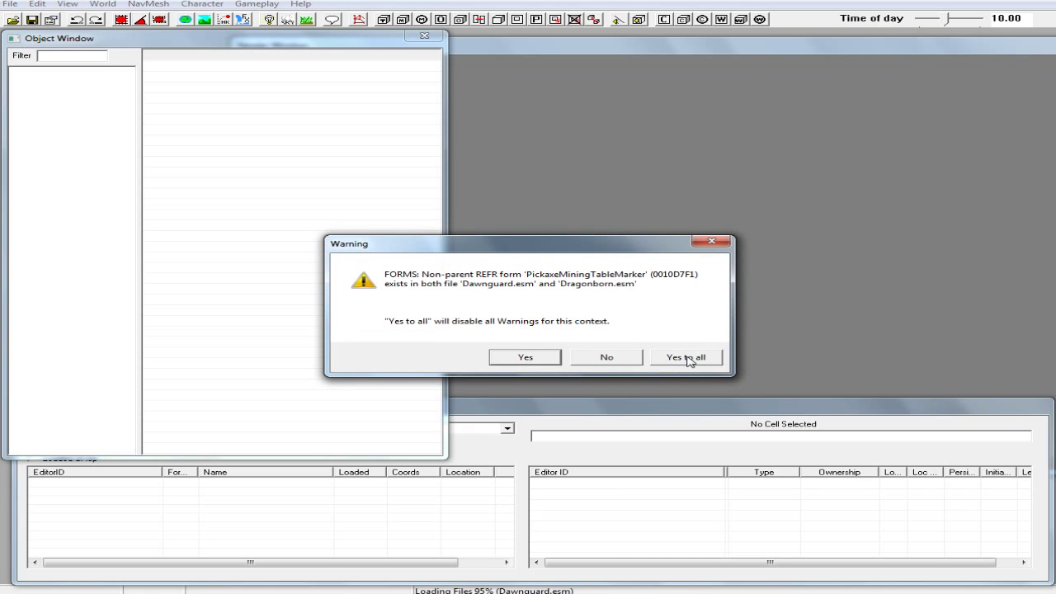
{"action": "left_click", "coordinate": [688, 359]}
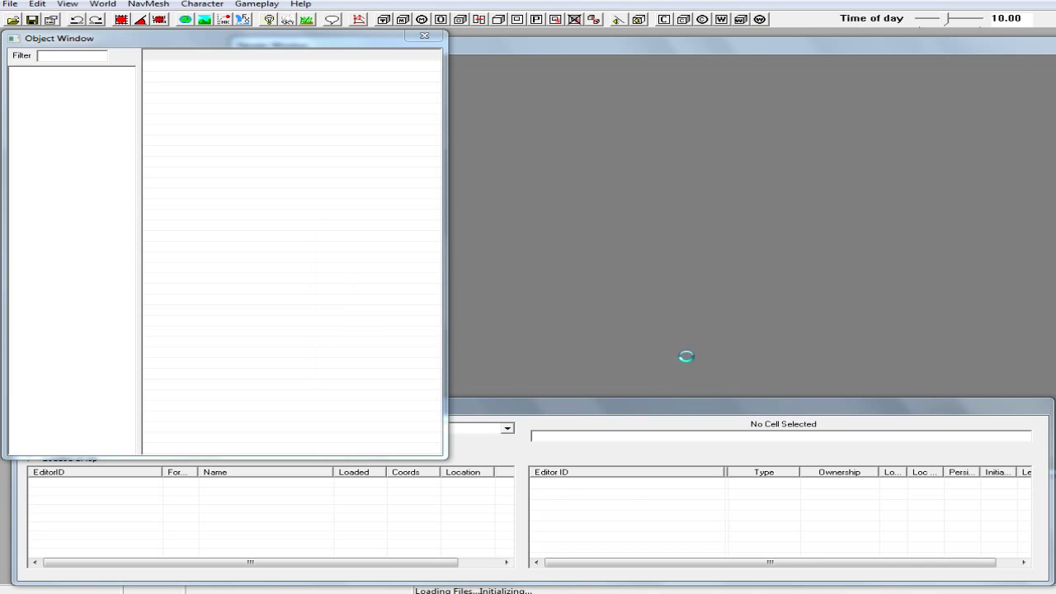
{"action": "left_click", "coordinate": [688, 358]}
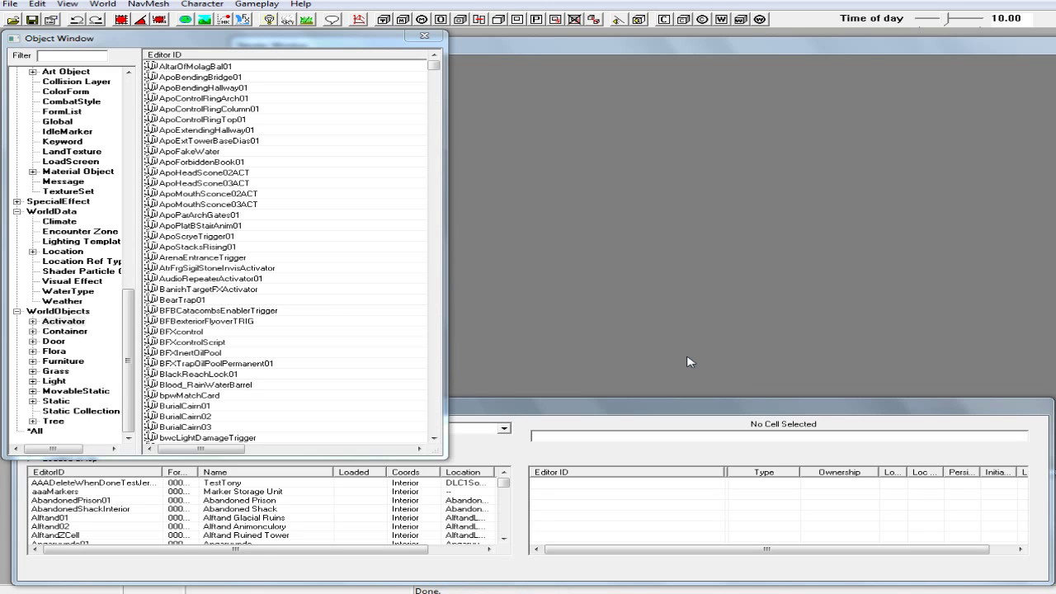
Step: Save a new plugin named Demon Glass in Skyrim's Data folder
{"action": "left_click", "coordinate": [33, 20]}
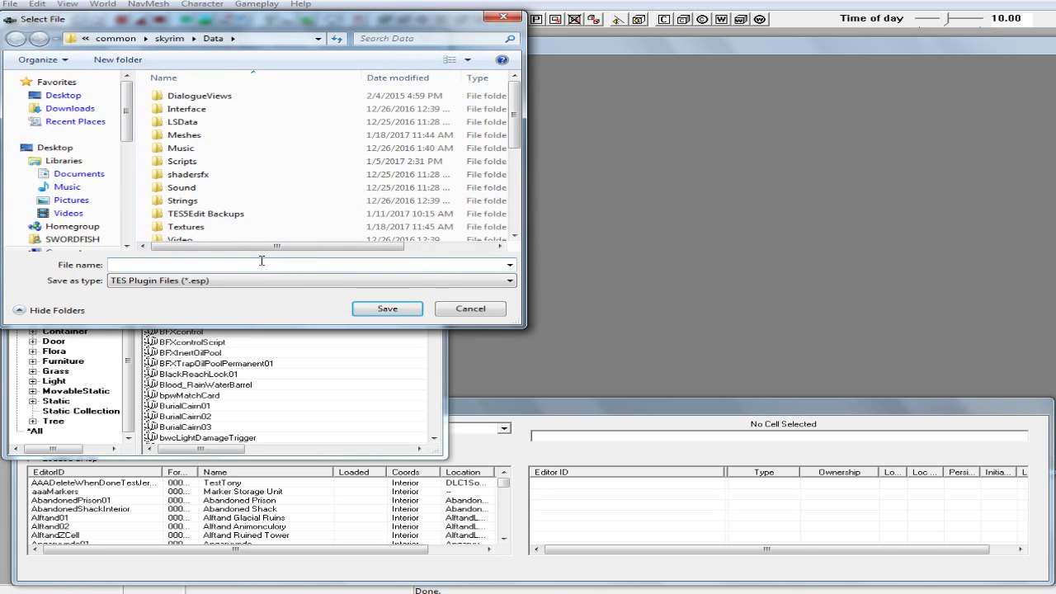
{"action": "type", "text": "Demon Glass"}
{"action": "left_click", "coordinate": [387, 308]}
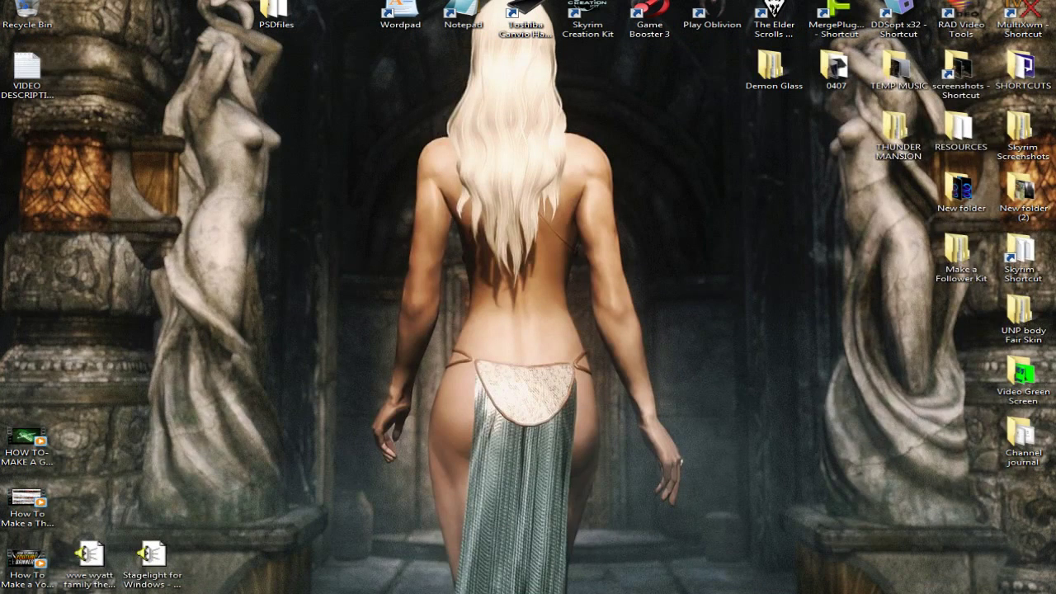
Step: Close the Creation Kit and start it again, maximizing the main window and moving the Render Window below the toolbar
{"action": "right_click", "coordinate": [501, 591]}
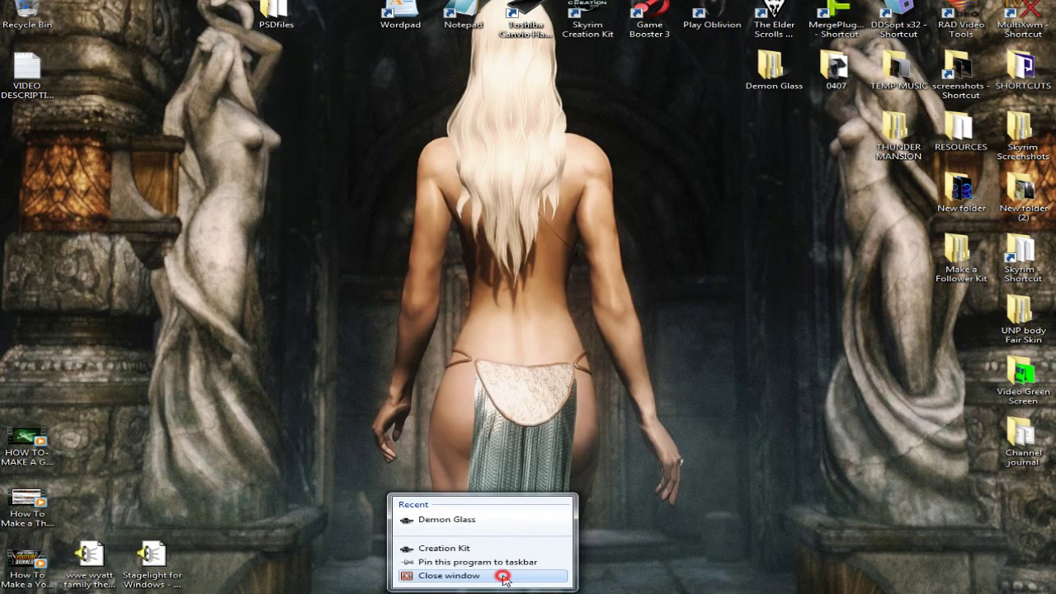
{"action": "left_click", "coordinate": [505, 577]}
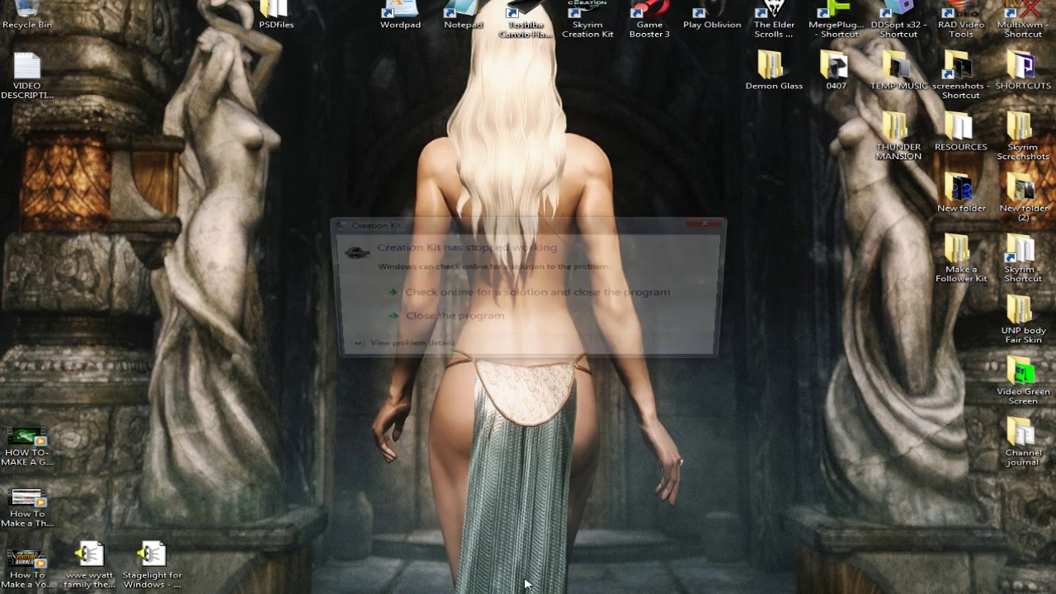
{"action": "left_click", "coordinate": [482, 329]}
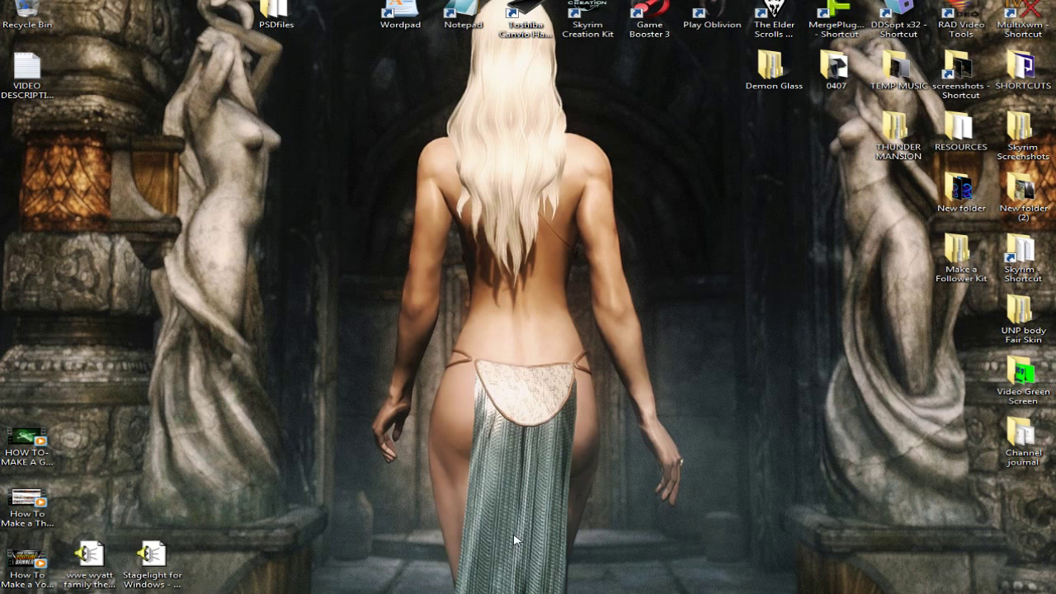
{"action": "double_click", "coordinate": [605, 31]}
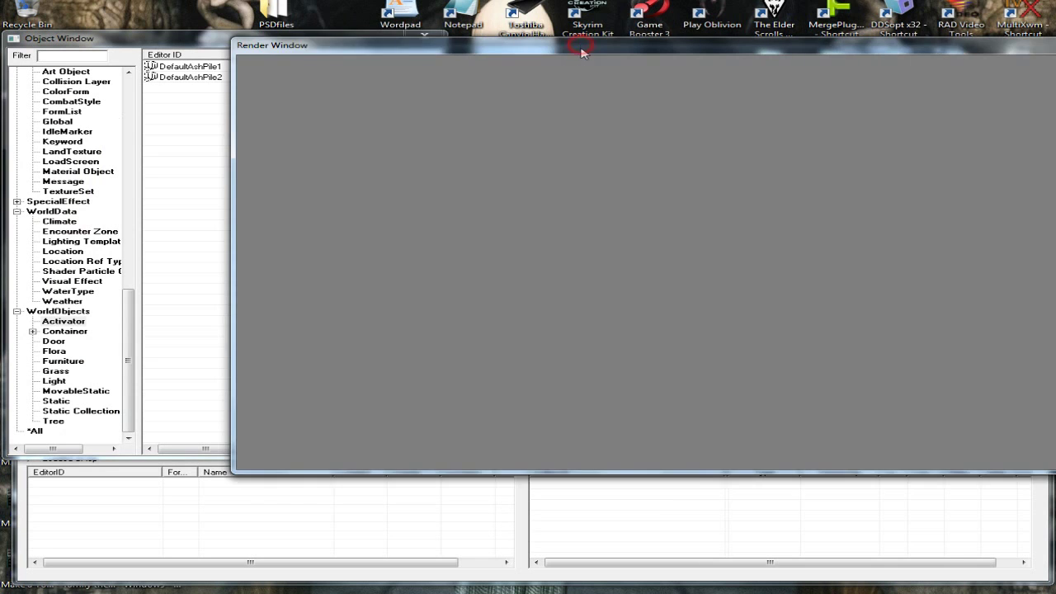
{"action": "double_click", "coordinate": [646, 53]}
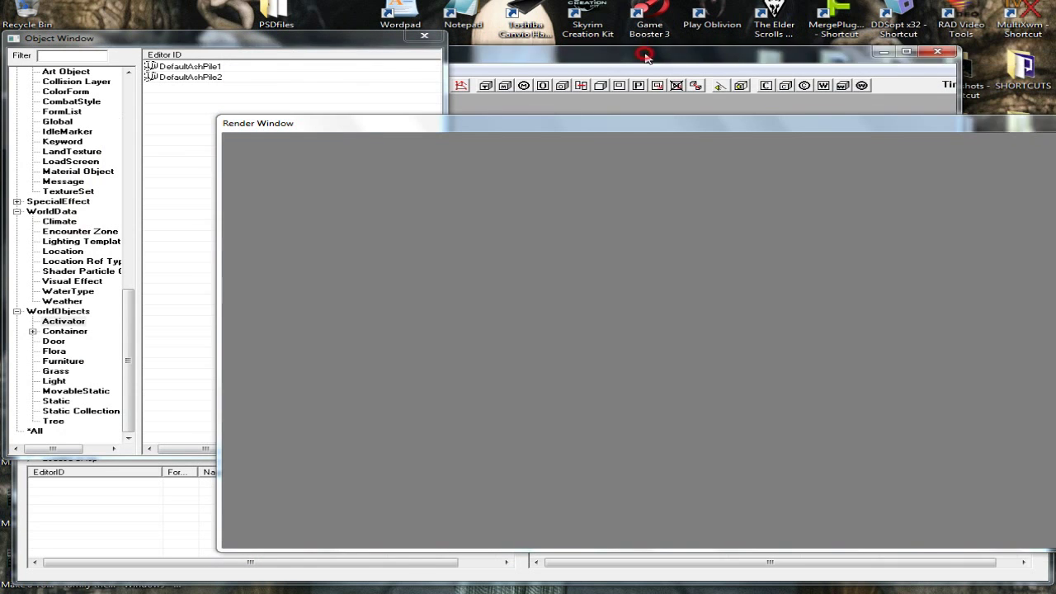
{"action": "left_click_drag", "start_coordinate": [711, 128], "coordinate": [727, 56]}
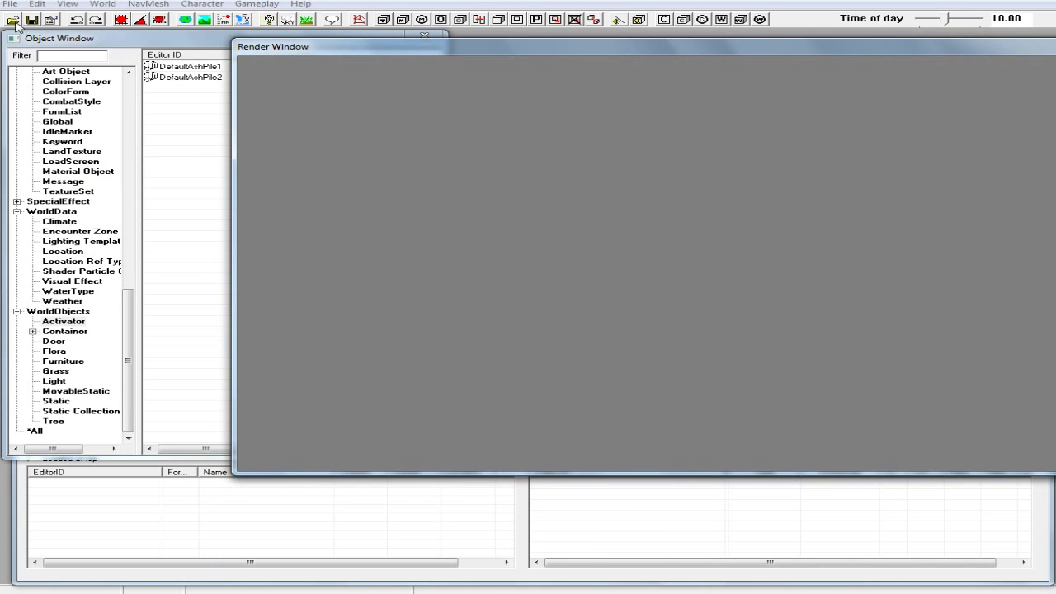
Step: Mark Demon Glass.esp in the data files list and set it as the active file
{"action": "left_click", "coordinate": [14, 21]}
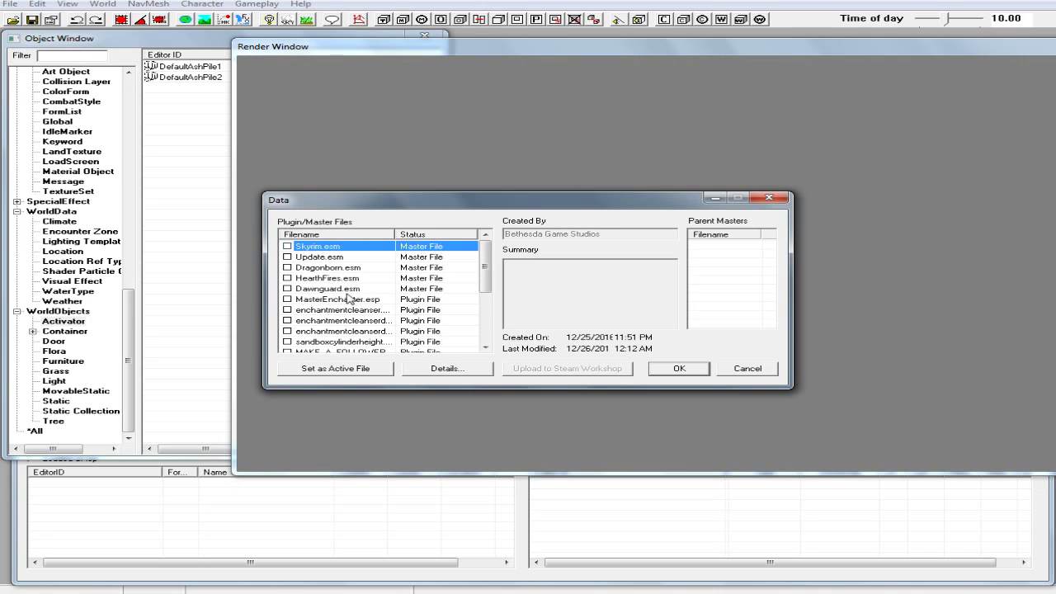
{"action": "scroll", "coordinate": [485, 255], "scroll_direction": "down", "scroll_amount": 3}
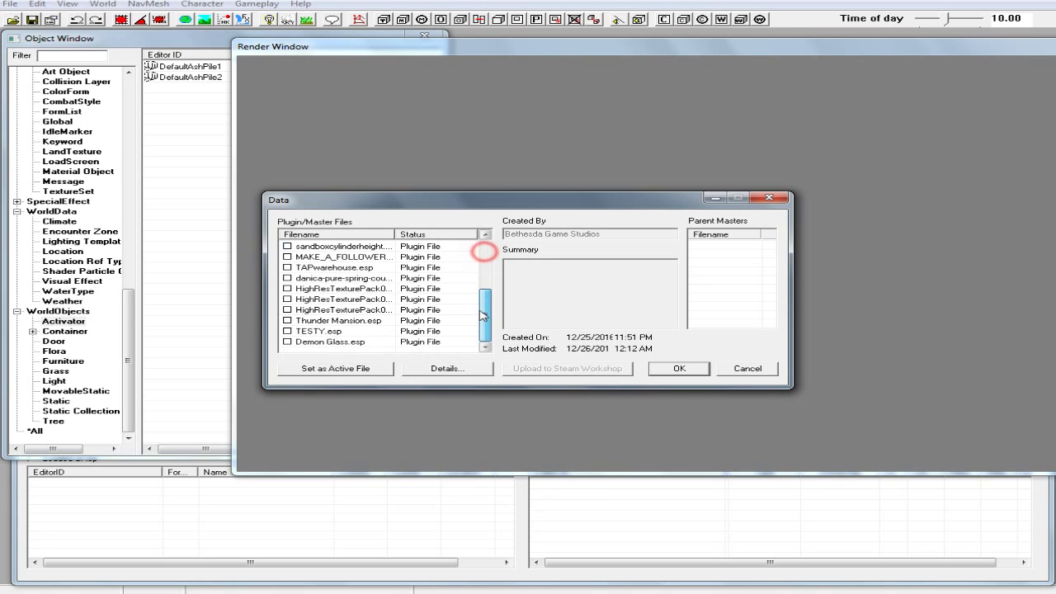
{"action": "double_click", "coordinate": [288, 342]}
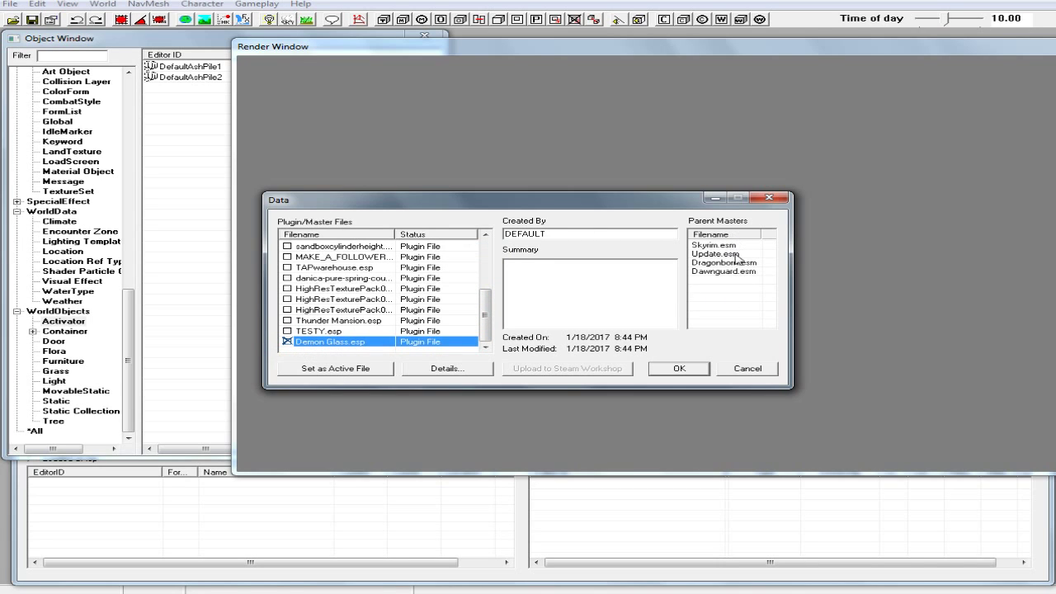
{"action": "left_click", "coordinate": [363, 368]}
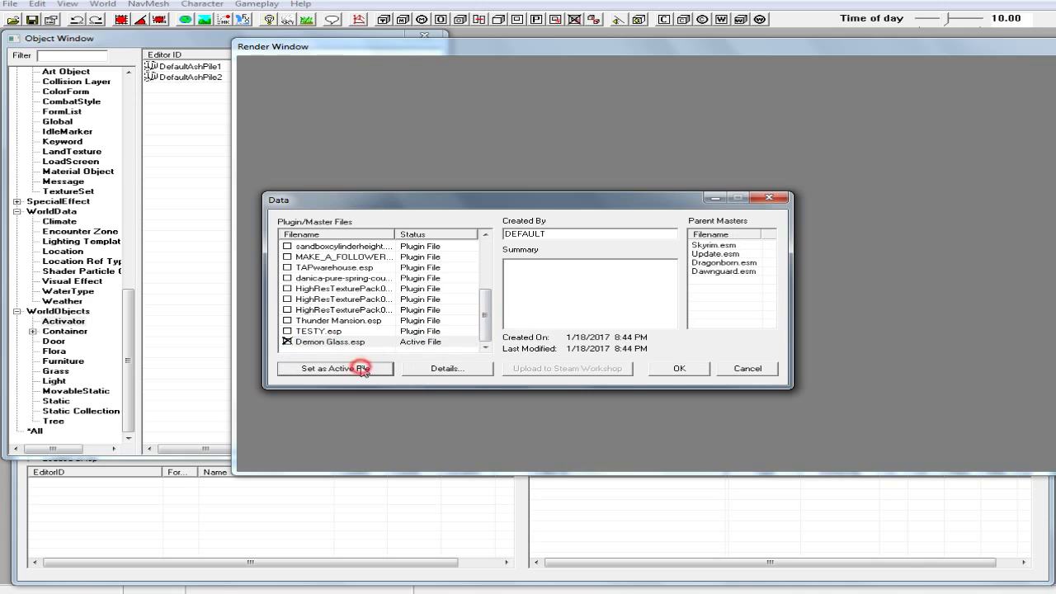
Step: Set the plugin's creator to The Mighty Nine and load the Demon Glass plugin with its masters
{"action": "left_click_drag", "start_coordinate": [549, 231], "coordinate": [505, 238]}
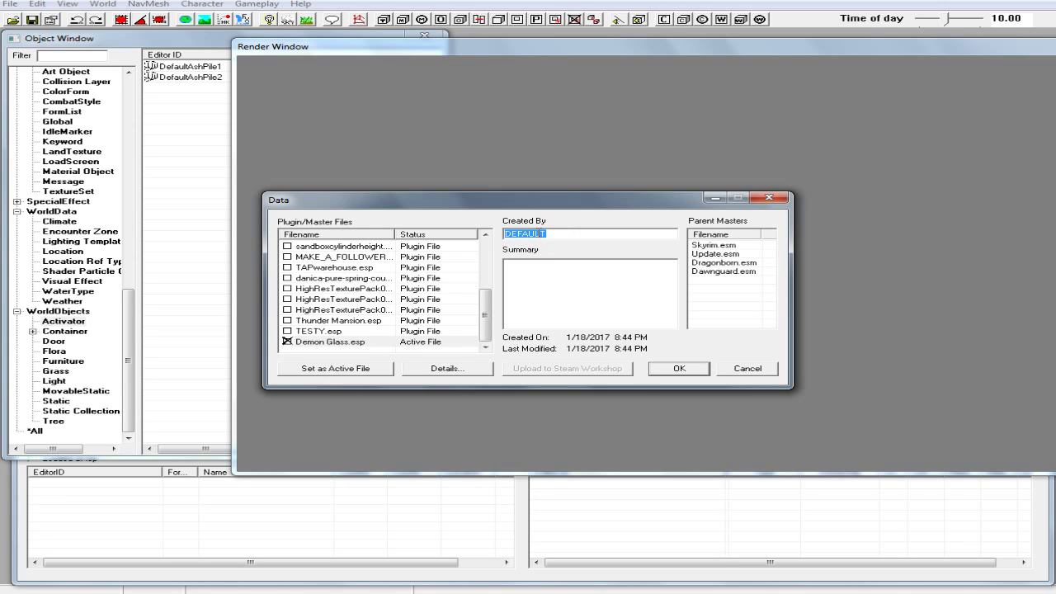
{"action": "type", "text": "The Mighty Nine"}
{"action": "left_click", "coordinate": [550, 280]}
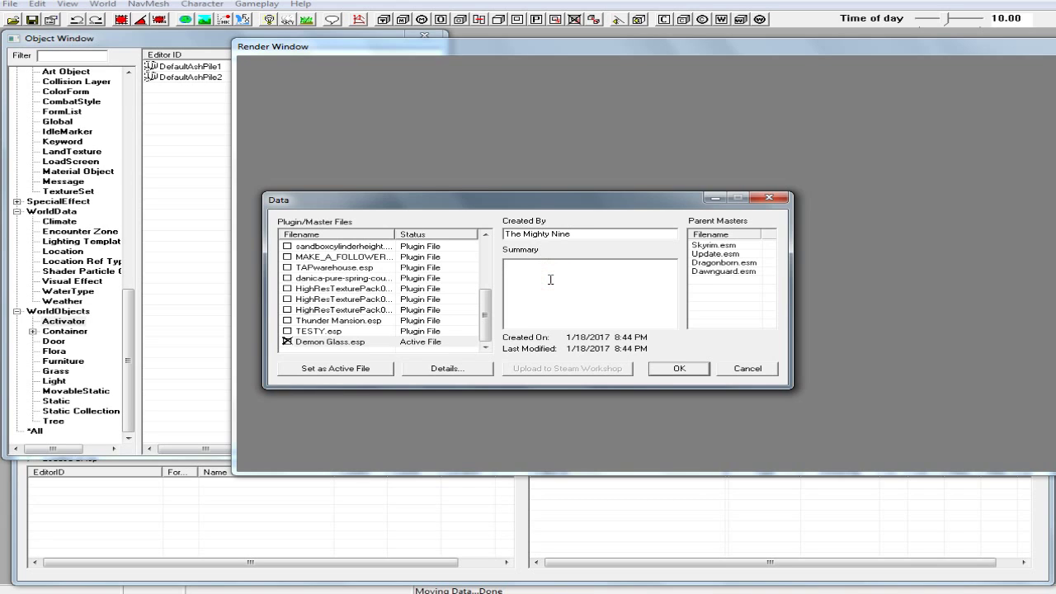
{"action": "left_click", "coordinate": [683, 373]}
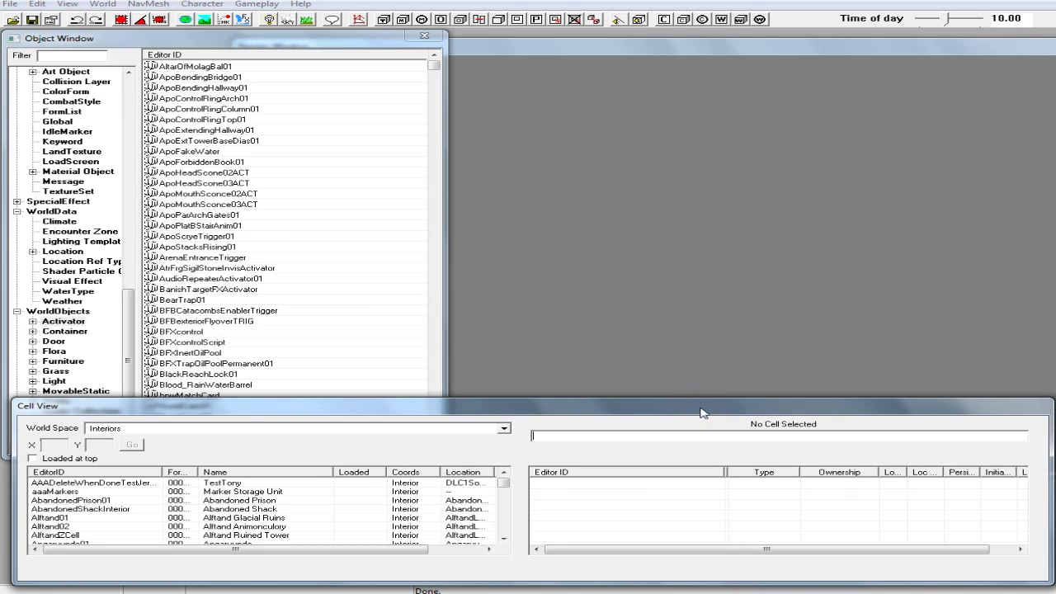
Step: Find DaedricBootsAA among the ArmorAddon objects and duplicate it
{"action": "left_click_drag", "start_coordinate": [127, 297], "coordinate": [132, 172]}
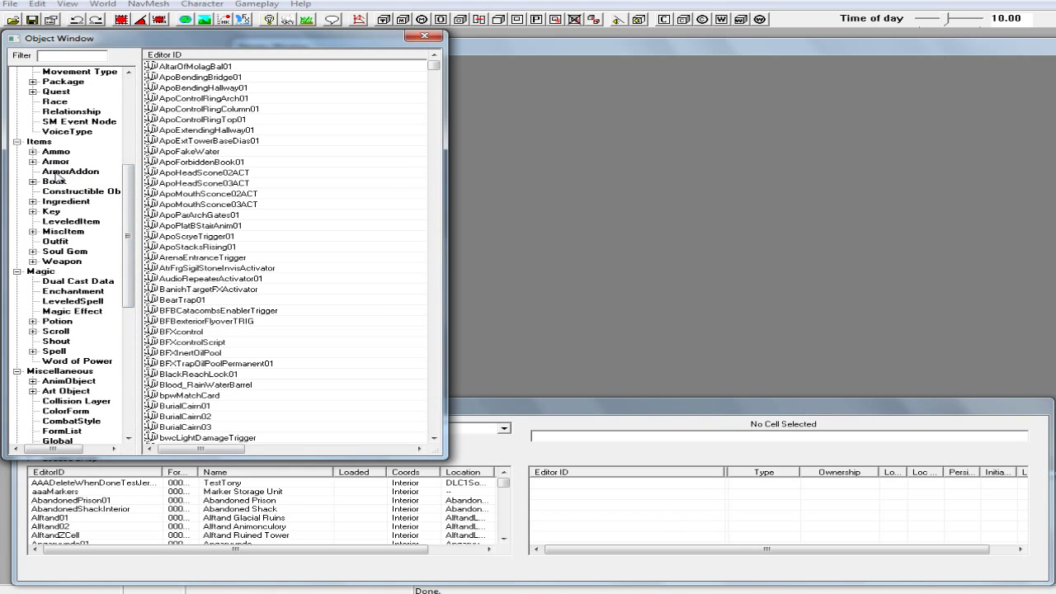
{"action": "left_click", "coordinate": [63, 170]}
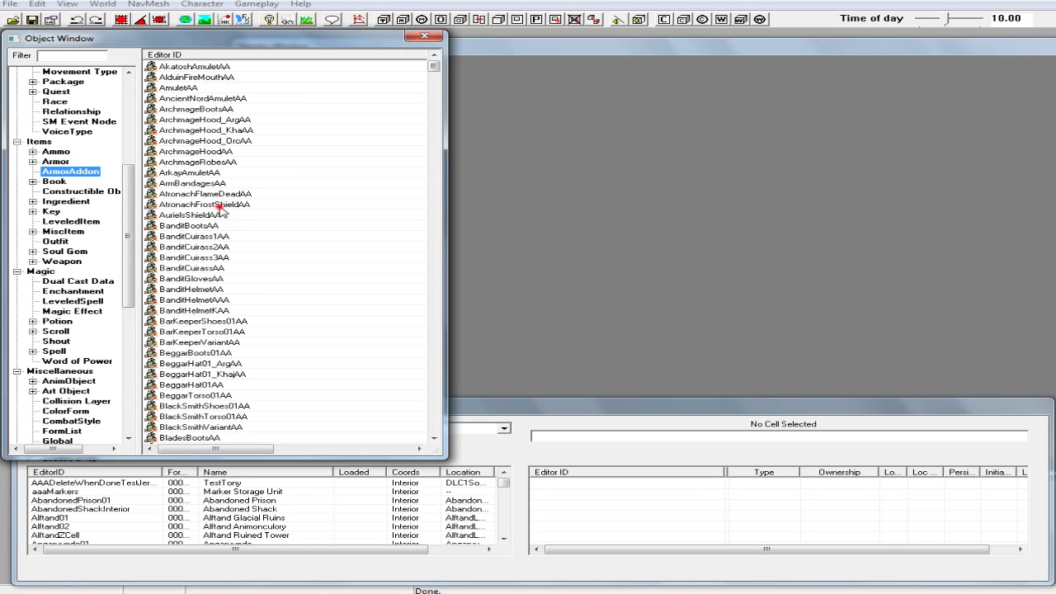
{"action": "left_click", "coordinate": [223, 205]}
{"action": "scroll", "coordinate": [246, 232], "scroll_direction": "down", "scroll_amount": 5}
{"action": "scroll", "coordinate": [246, 233], "scroll_direction": "down", "scroll_amount": 7}
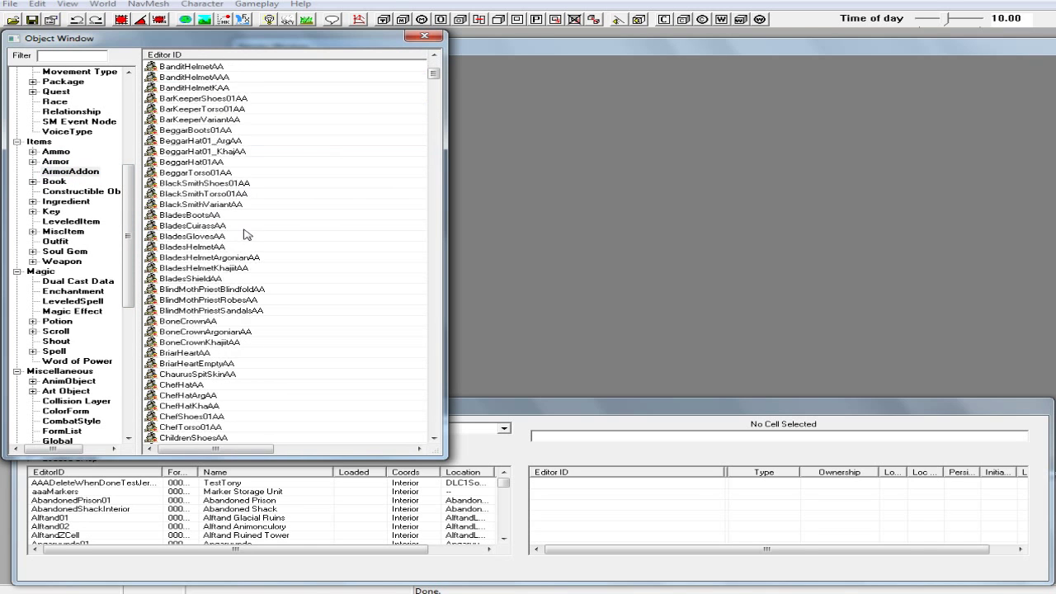
{"action": "scroll", "coordinate": [246, 234], "scroll_direction": "down", "scroll_amount": 6}
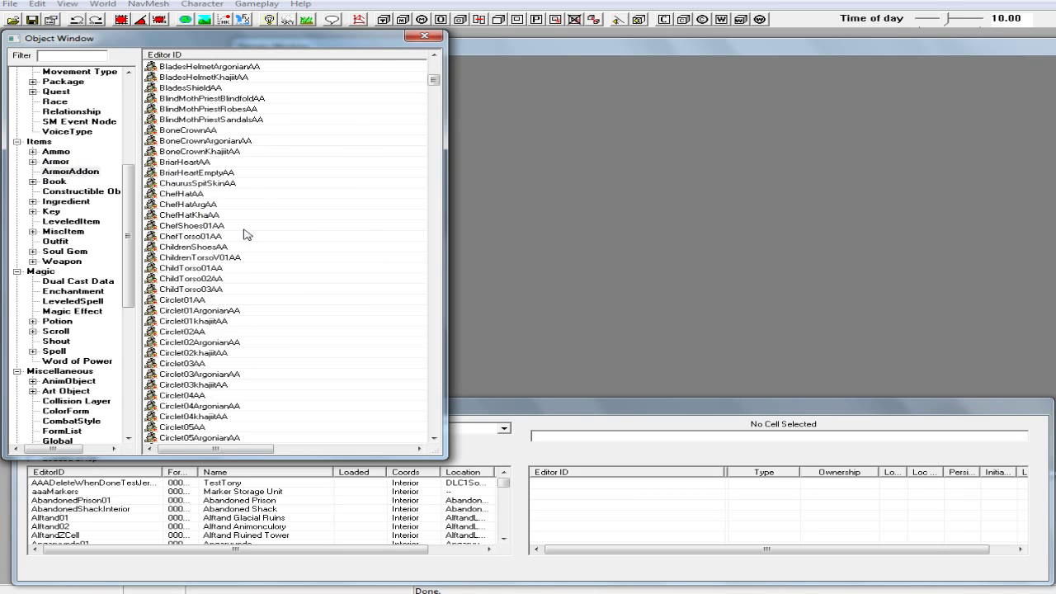
{"action": "scroll", "coordinate": [246, 235], "scroll_direction": "down", "scroll_amount": 7}
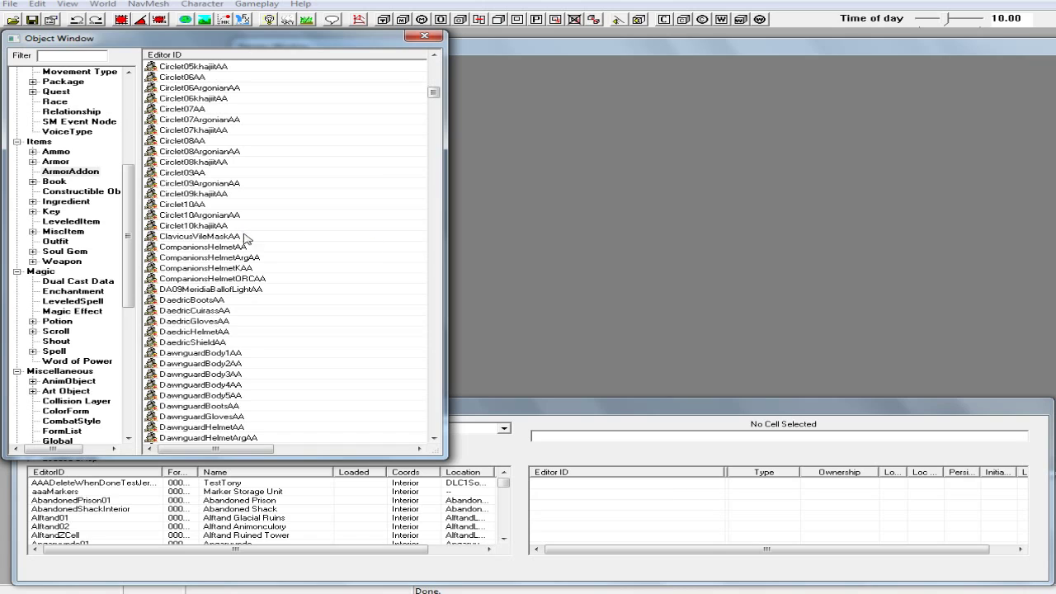
{"action": "left_click", "coordinate": [210, 302]}
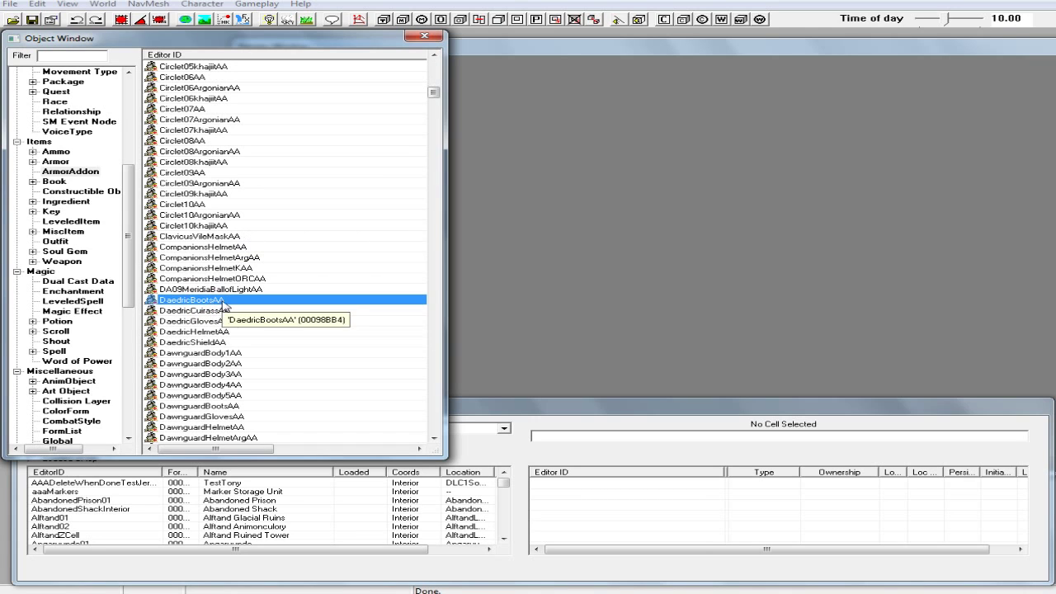
{"action": "right_click", "coordinate": [223, 303]}
{"action": "left_click", "coordinate": [279, 338]}
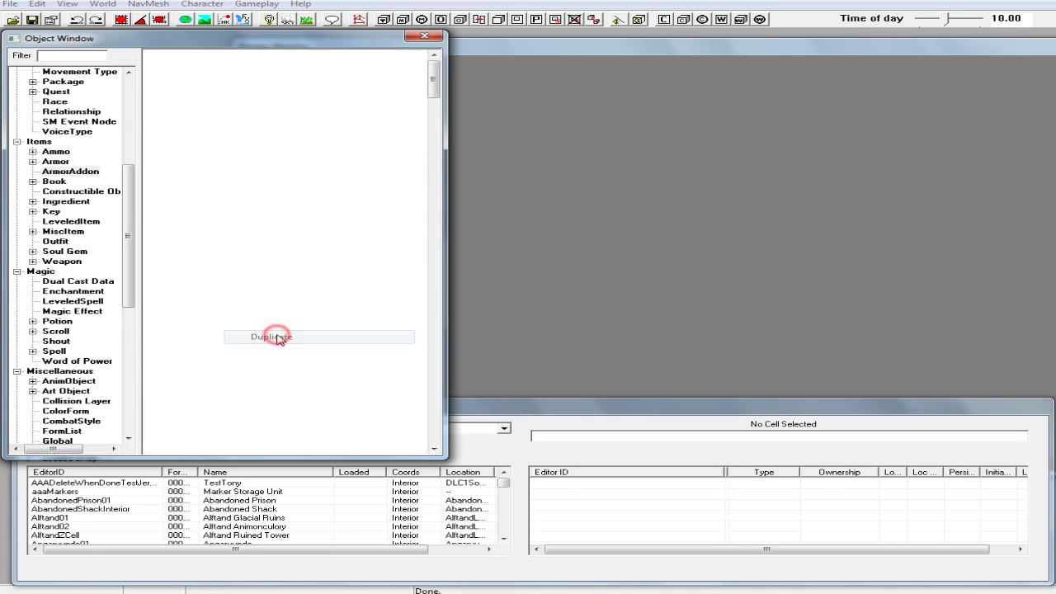
Step: Duplicate the DaedricCuirassAA, DaedricGlovesAA and DaedricShieldAA armor addons
{"action": "left_click", "coordinate": [211, 322]}
{"action": "right_click", "coordinate": [211, 322]}
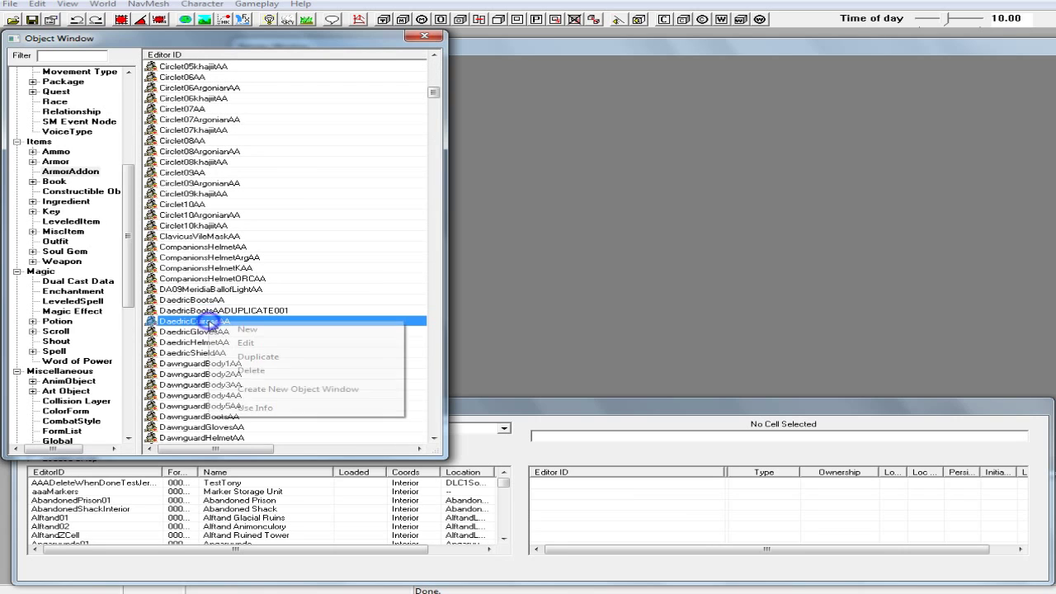
{"action": "left_click", "coordinate": [259, 356]}
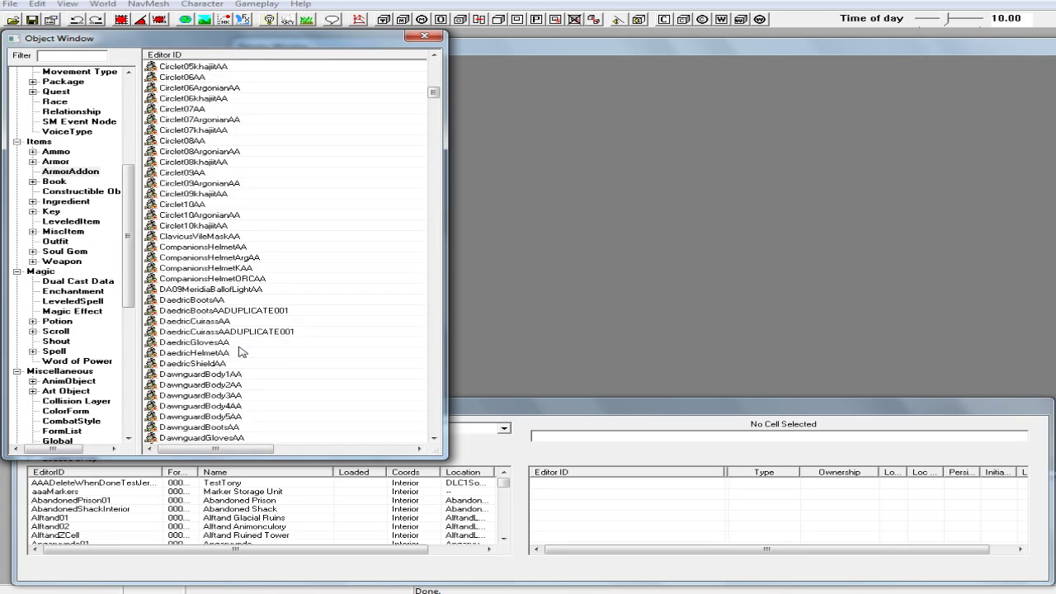
{"action": "left_click", "coordinate": [201, 343]}
{"action": "right_click", "coordinate": [201, 345]}
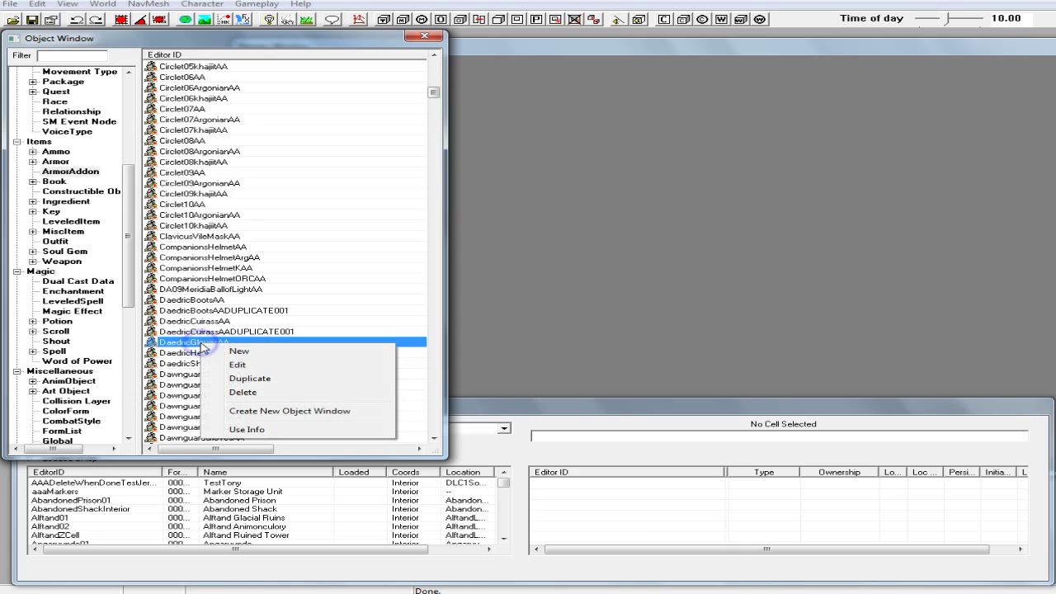
{"action": "left_click", "coordinate": [247, 377]}
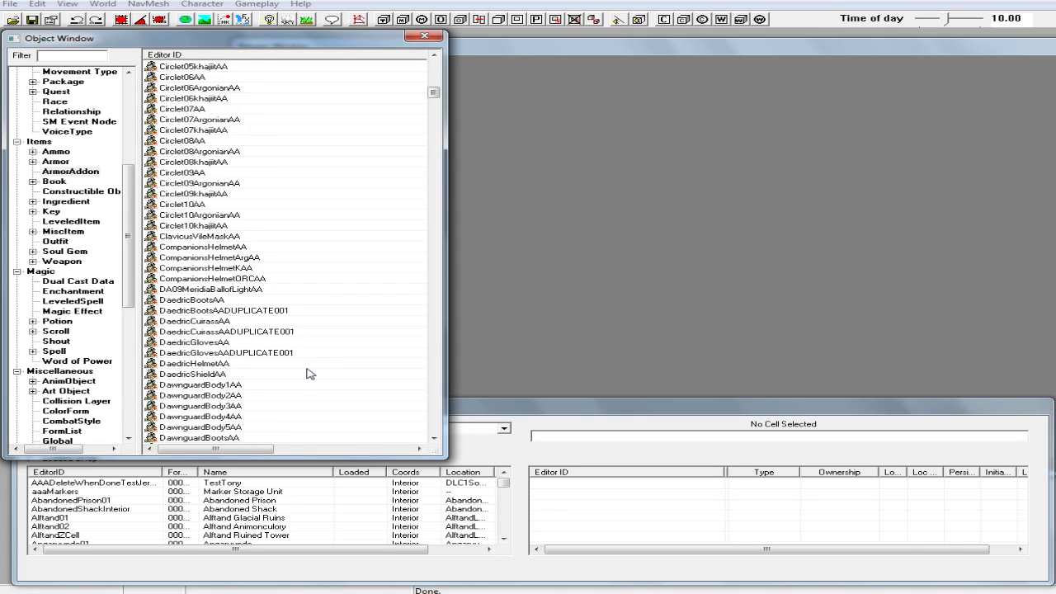
{"action": "left_click", "coordinate": [216, 375]}
{"action": "right_click", "coordinate": [221, 375]}
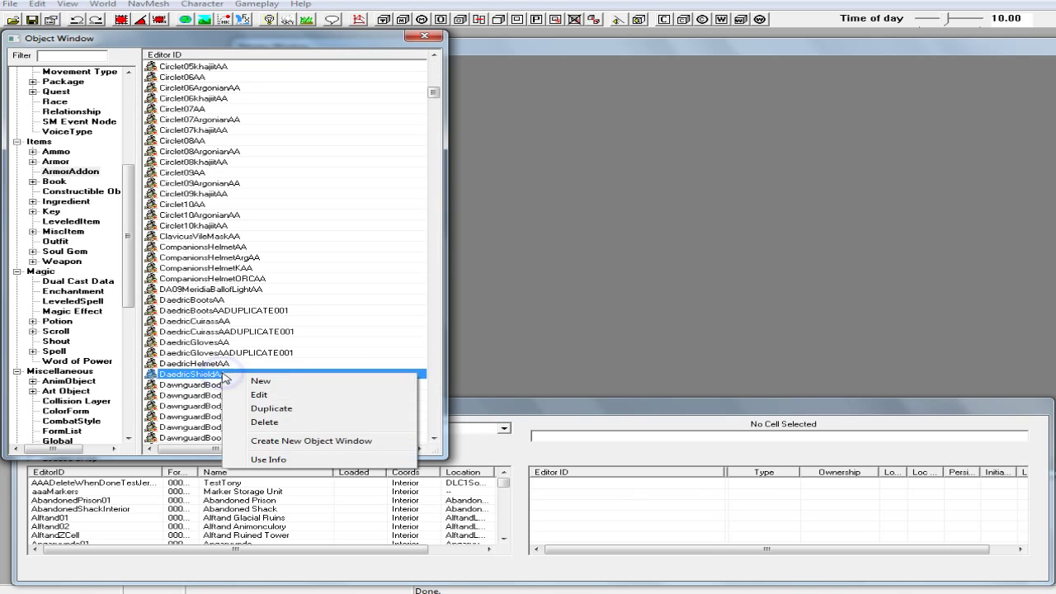
{"action": "left_click", "coordinate": [266, 408]}
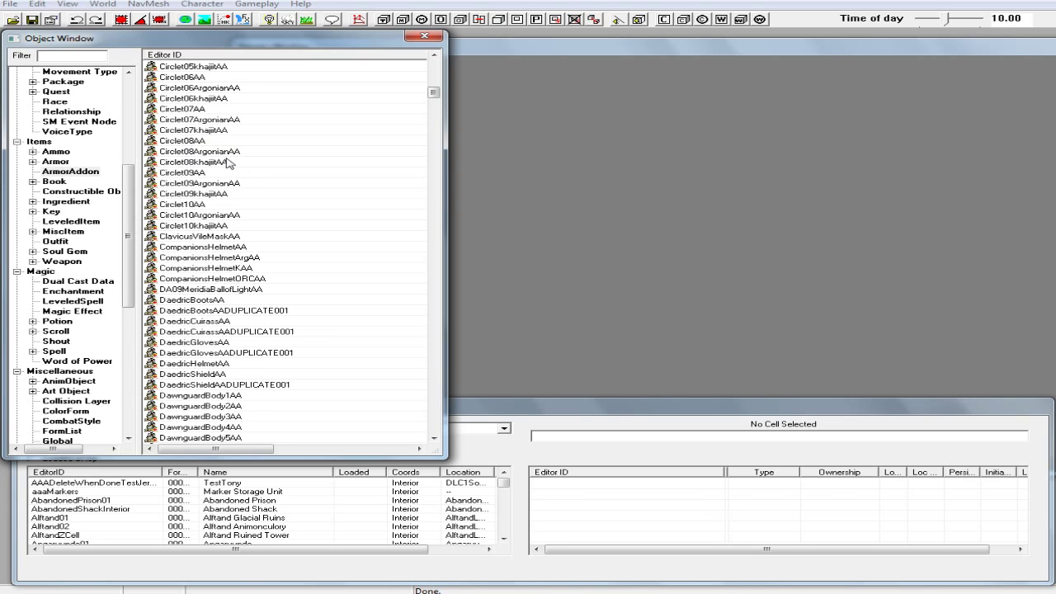
Step: Find ClothesCirclet01 among the Armor objects, preview its model from several angles and close the preview
{"action": "left_click", "coordinate": [60, 164]}
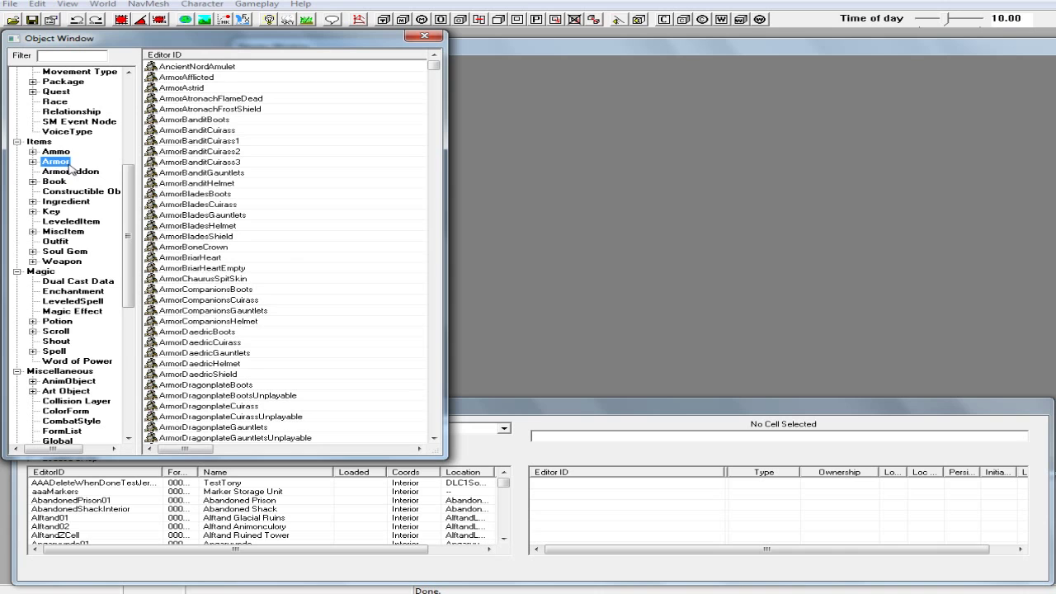
{"action": "left_click", "coordinate": [221, 163]}
{"action": "scroll", "coordinate": [221, 186], "scroll_direction": "down", "scroll_amount": 13}
{"action": "scroll", "coordinate": [221, 197], "scroll_direction": "down", "scroll_amount": 20}
{"action": "scroll", "coordinate": [221, 196], "scroll_direction": "down", "scroll_amount": 20}
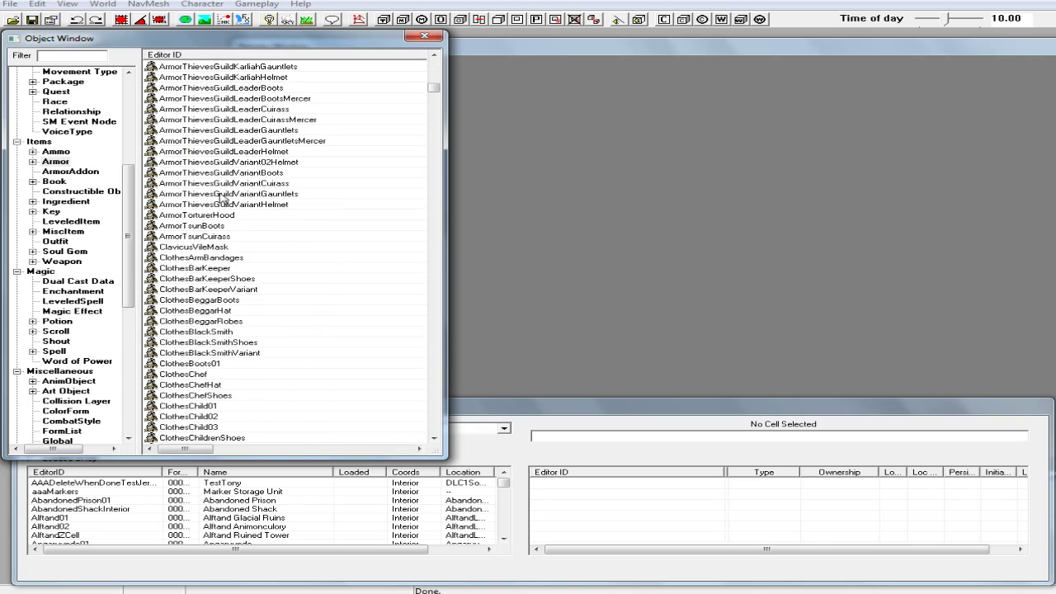
{"action": "scroll", "coordinate": [221, 197], "scroll_direction": "down", "scroll_amount": 7}
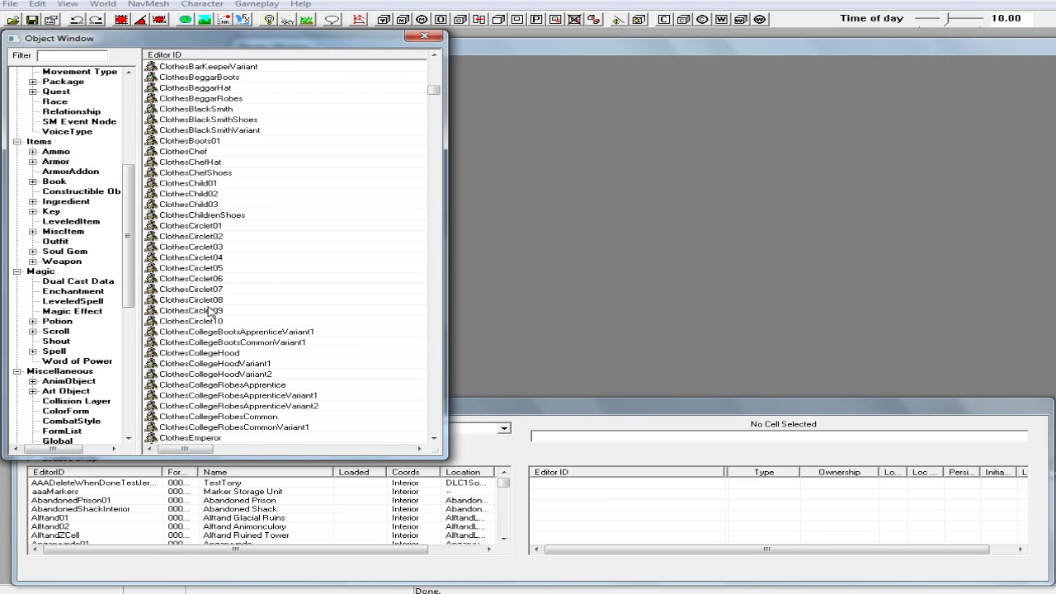
{"action": "right_click", "coordinate": [204, 229]}
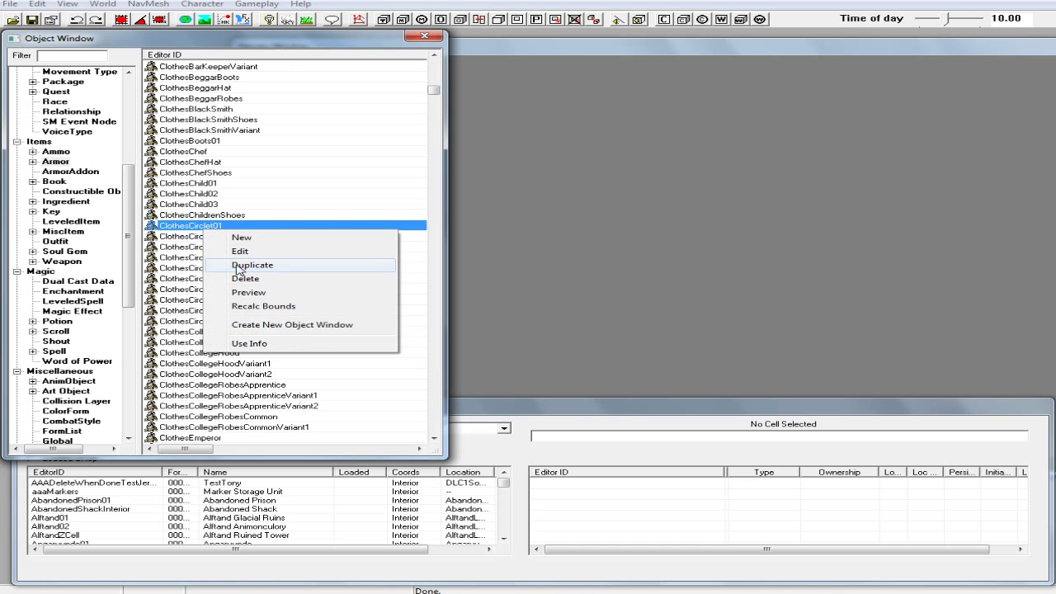
{"action": "left_click", "coordinate": [262, 293]}
{"action": "left_click_drag", "start_coordinate": [292, 268], "coordinate": [573, 294]}
{"action": "left_click_drag", "start_coordinate": [471, 283], "coordinate": [533, 271]}
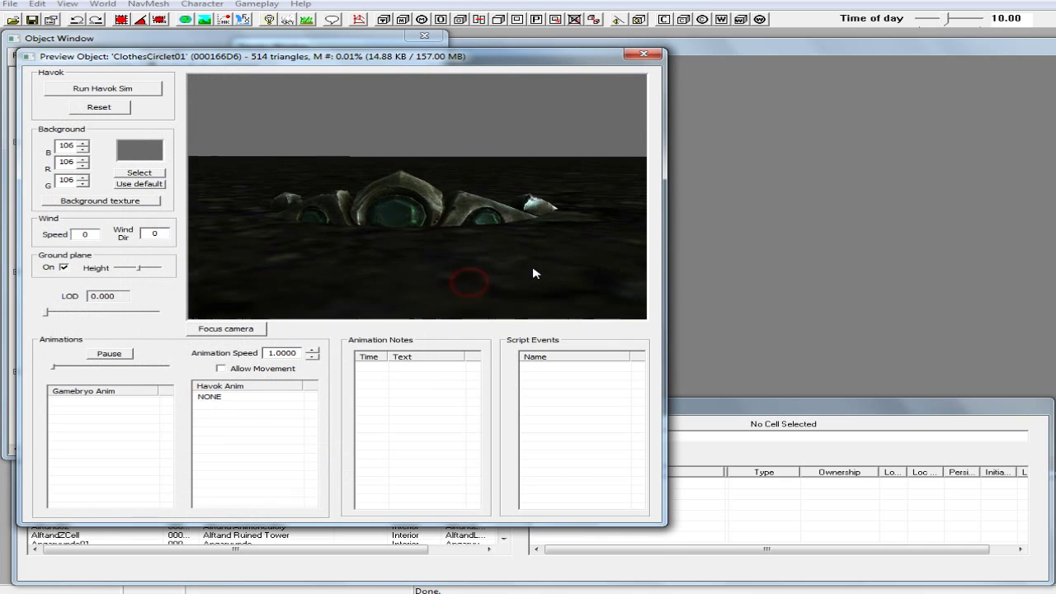
{"action": "left_click", "coordinate": [645, 55]}
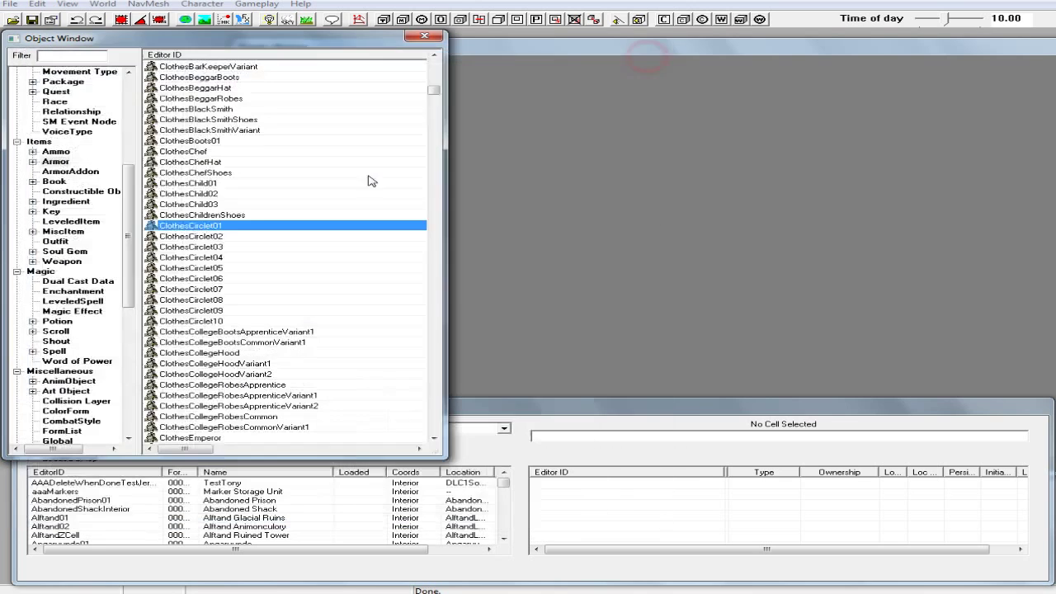
Step: Preview the ClothesCirclet02 armor object and rotate its model to see it from the front
{"action": "left_click", "coordinate": [203, 237]}
{"action": "right_click", "coordinate": [202, 237]}
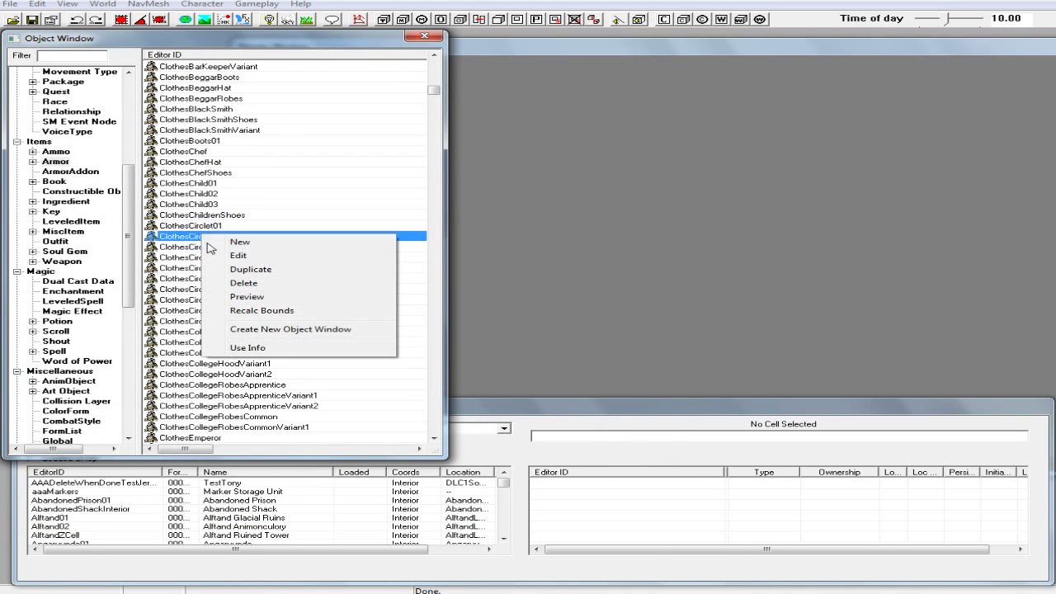
{"action": "left_click", "coordinate": [246, 299]}
{"action": "left_click_drag", "start_coordinate": [273, 259], "coordinate": [578, 287]}
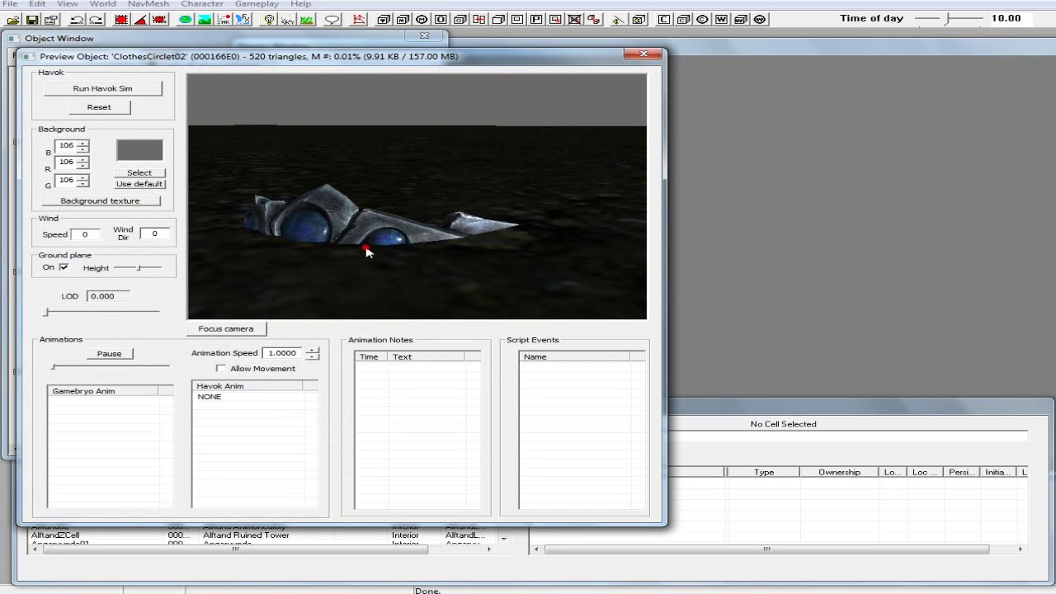
{"action": "left_click_drag", "start_coordinate": [366, 250], "coordinate": [418, 251]}
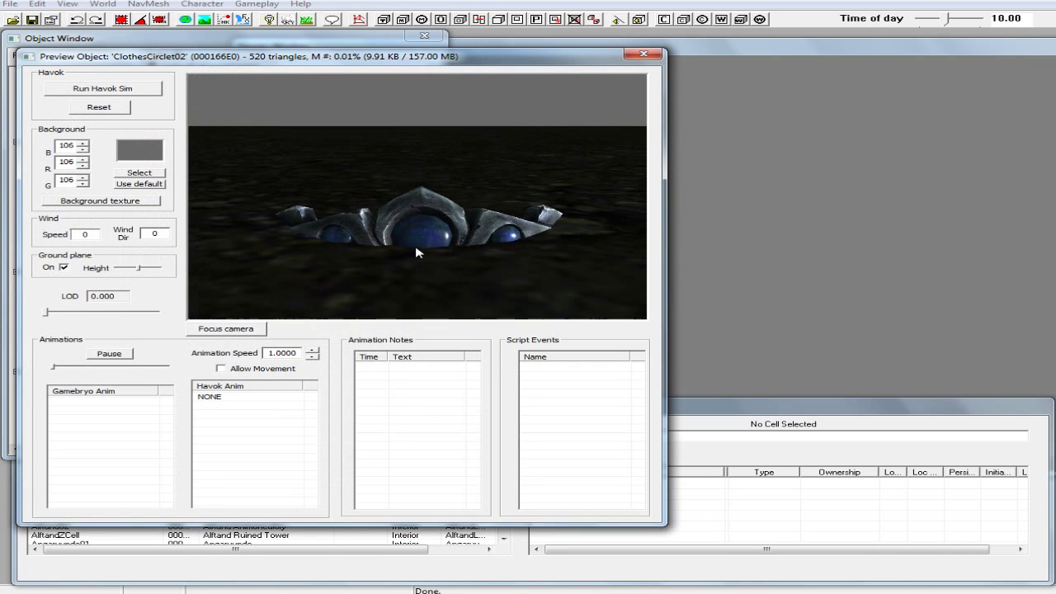
Step: Close the current preview, preview the ClothesCirclet02 armor object again, rotate its model to see the side and close the preview
{"action": "left_click", "coordinate": [643, 53]}
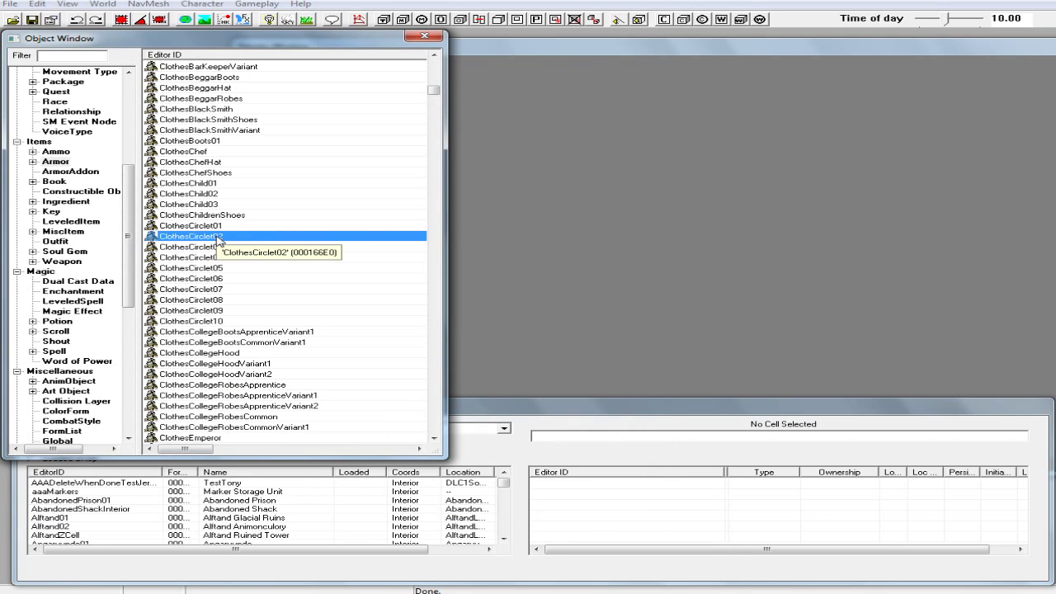
{"action": "left_click", "coordinate": [73, 172]}
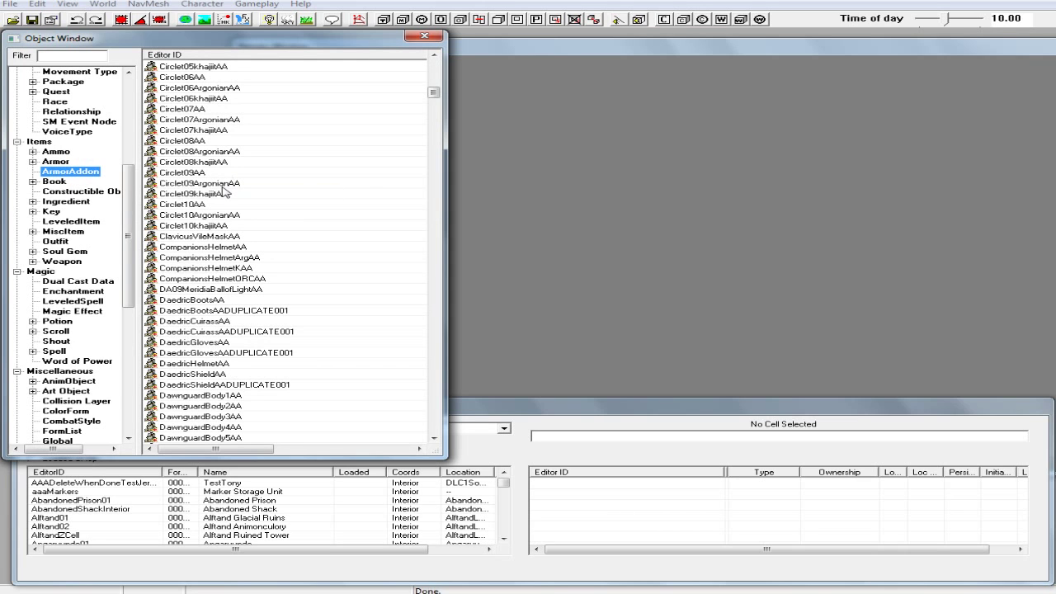
{"action": "left_click", "coordinate": [52, 162]}
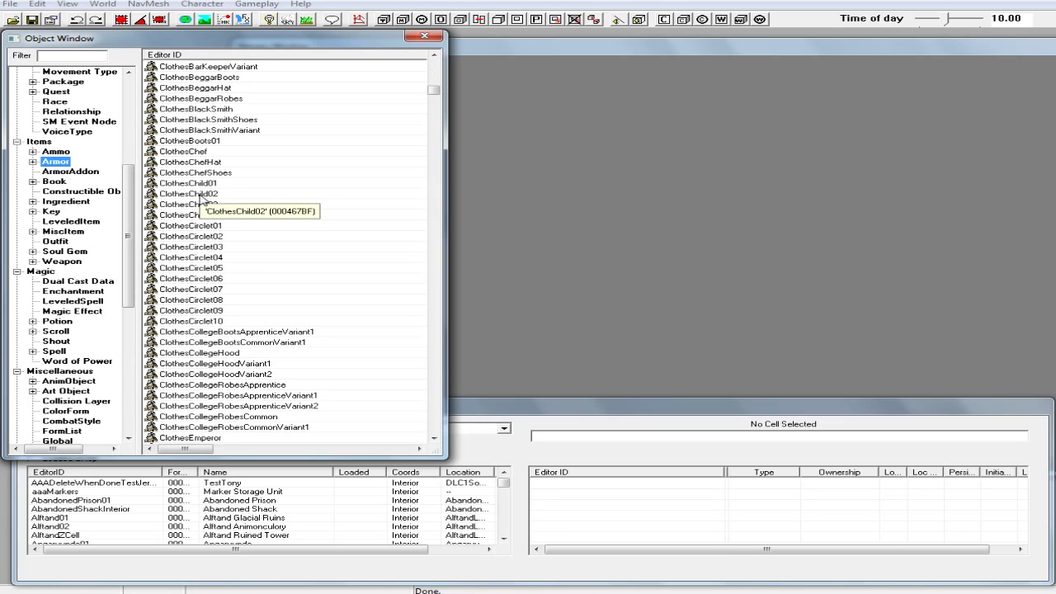
{"action": "left_click", "coordinate": [213, 238]}
{"action": "right_click", "coordinate": [236, 237]}
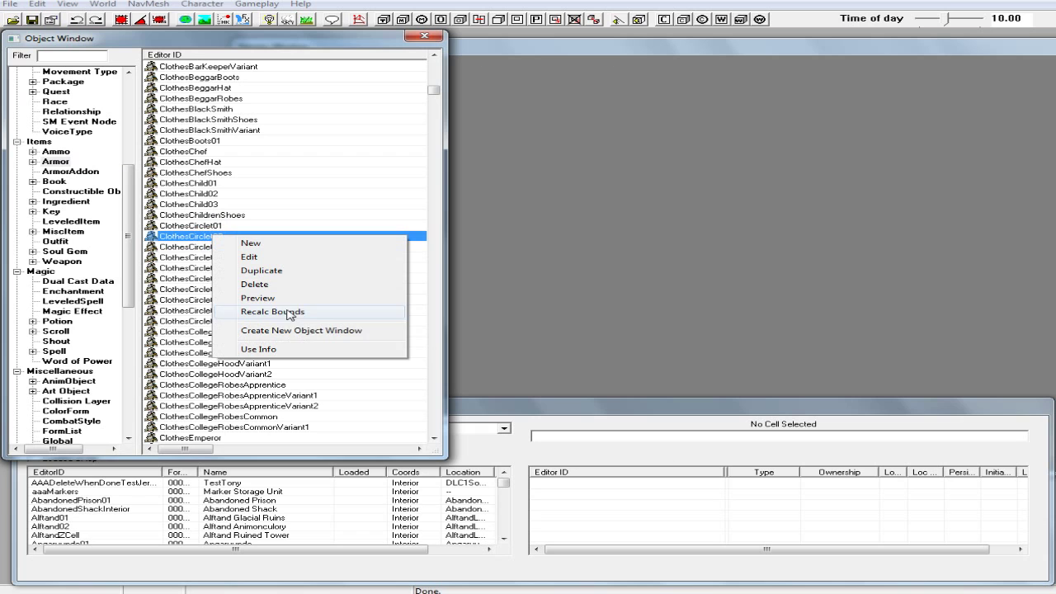
{"action": "left_click", "coordinate": [258, 298]}
{"action": "left_click_drag", "start_coordinate": [295, 255], "coordinate": [540, 247]}
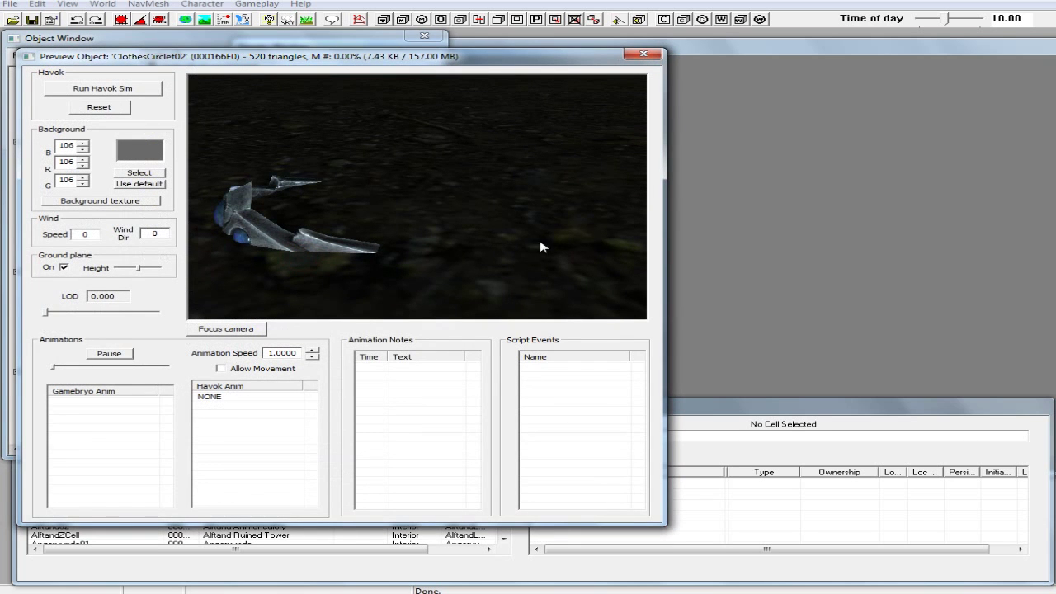
{"action": "left_click", "coordinate": [644, 54]}
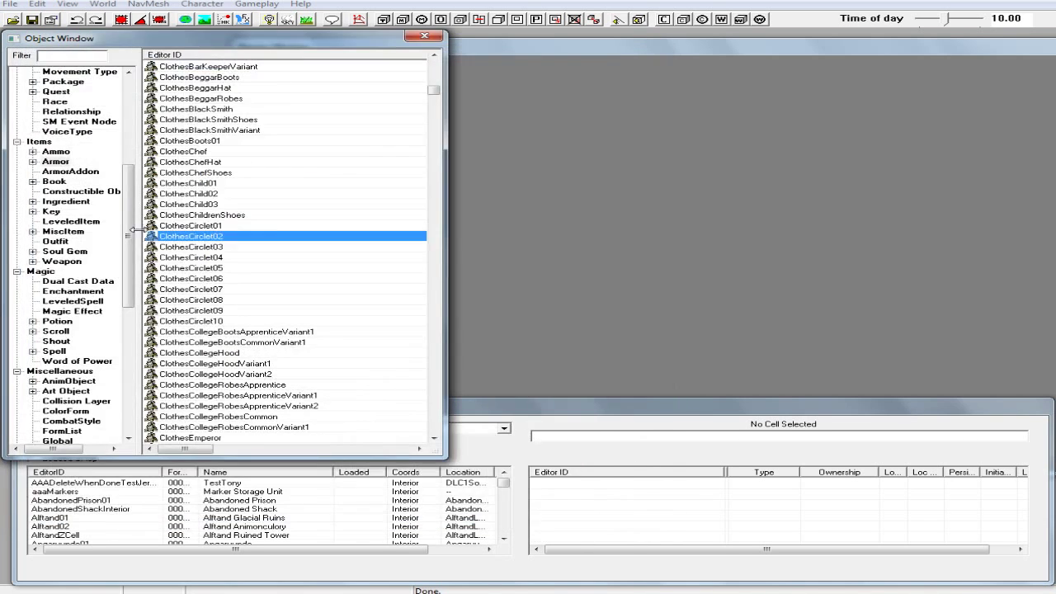
Step: Find Circlet02AA among the ArmorAddon objects and duplicate it
{"action": "left_click", "coordinate": [63, 172]}
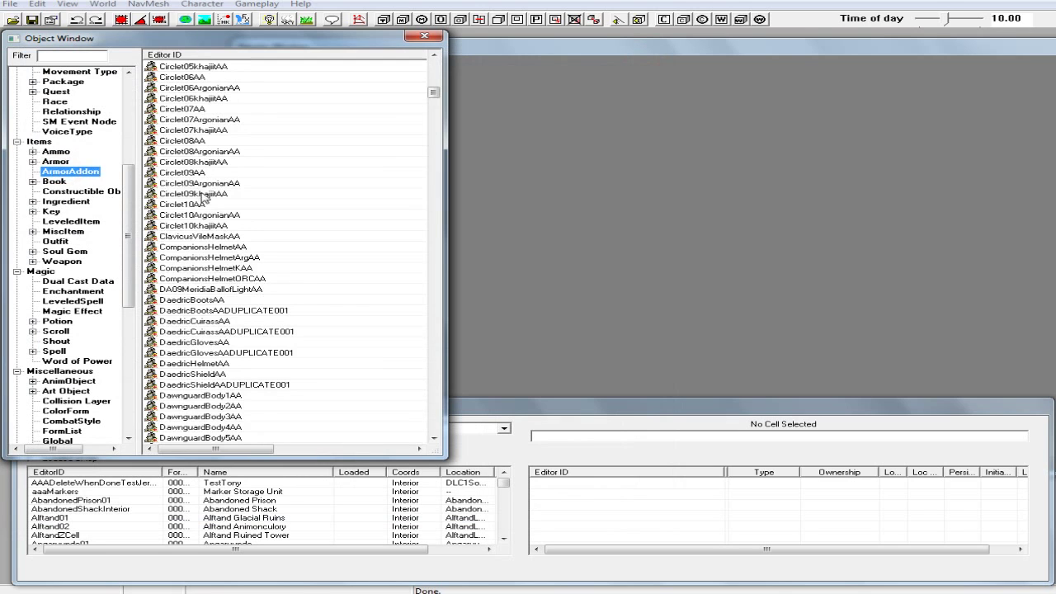
{"action": "scroll", "coordinate": [200, 156], "scroll_direction": "up", "scroll_amount": 1}
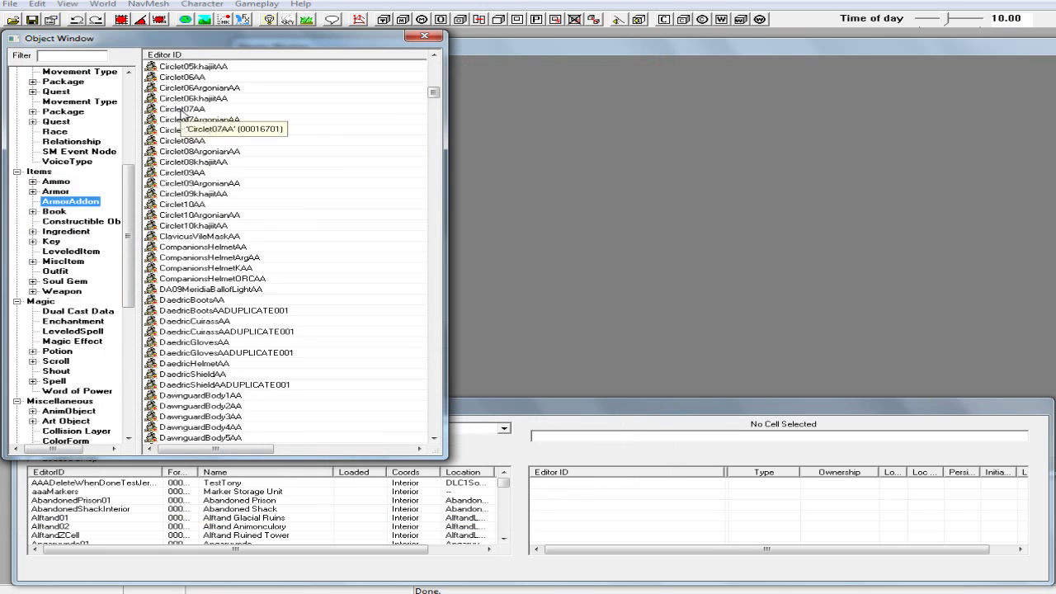
{"action": "left_click", "coordinate": [334, 89]}
{"action": "scroll", "coordinate": [330, 92], "scroll_direction": "up", "scroll_amount": 4}
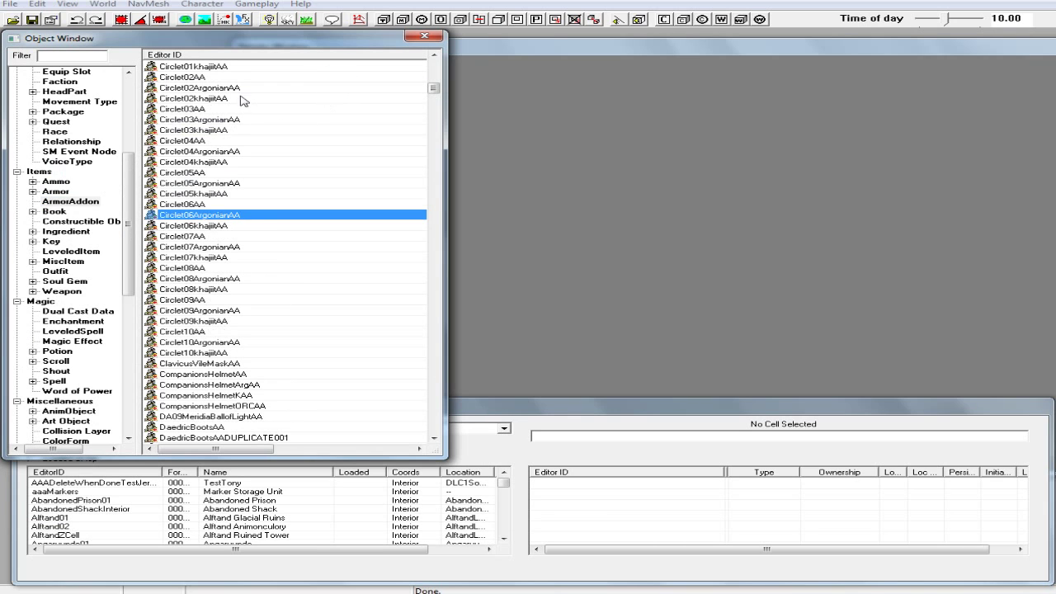
{"action": "scroll", "coordinate": [225, 93], "scroll_direction": "up", "scroll_amount": 1}
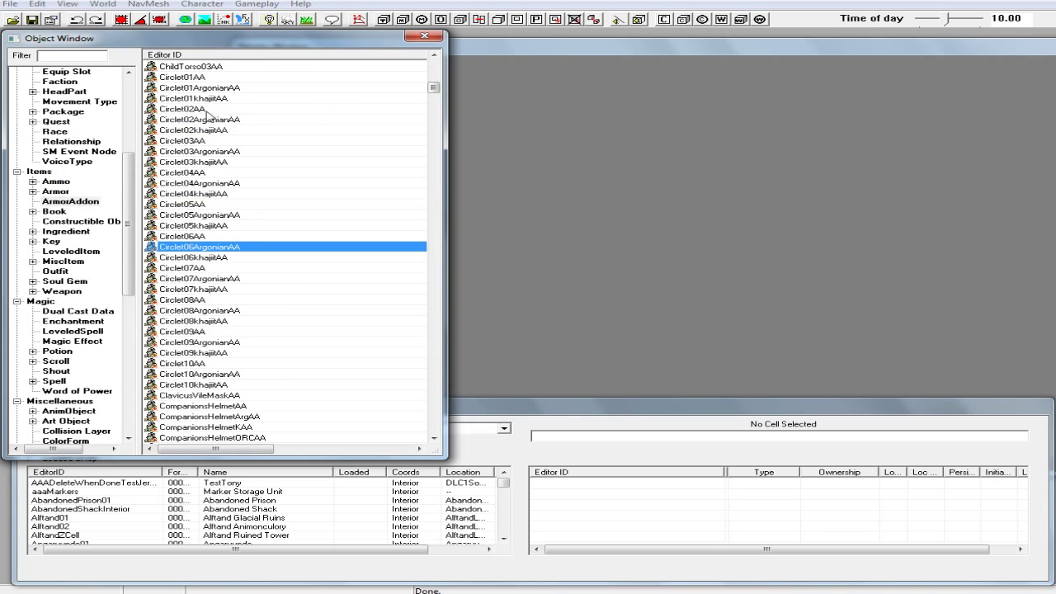
{"action": "left_click", "coordinate": [183, 108]}
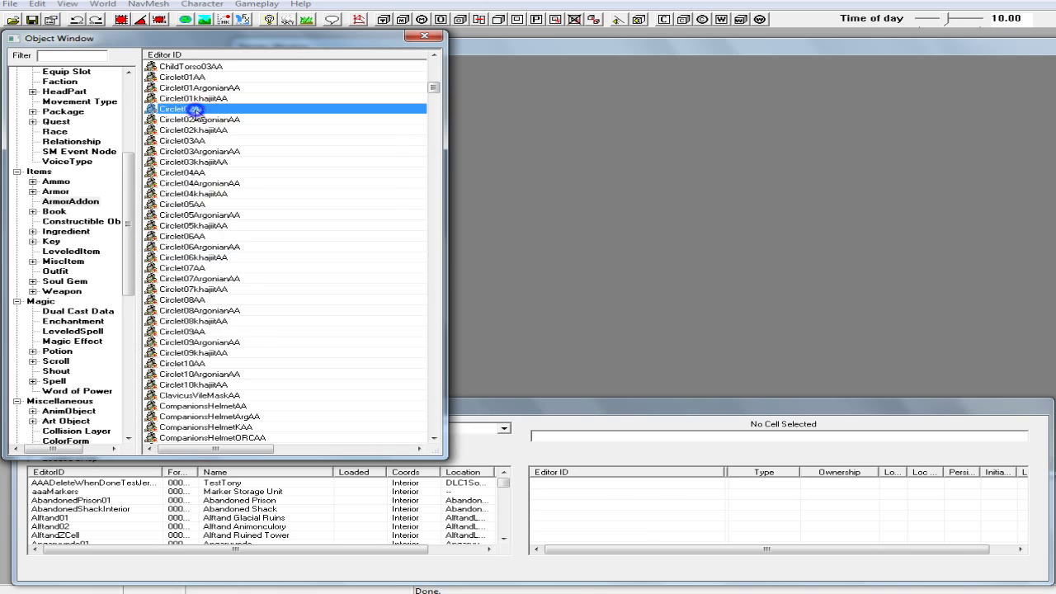
{"action": "right_click", "coordinate": [198, 112]}
{"action": "left_click", "coordinate": [243, 146]}
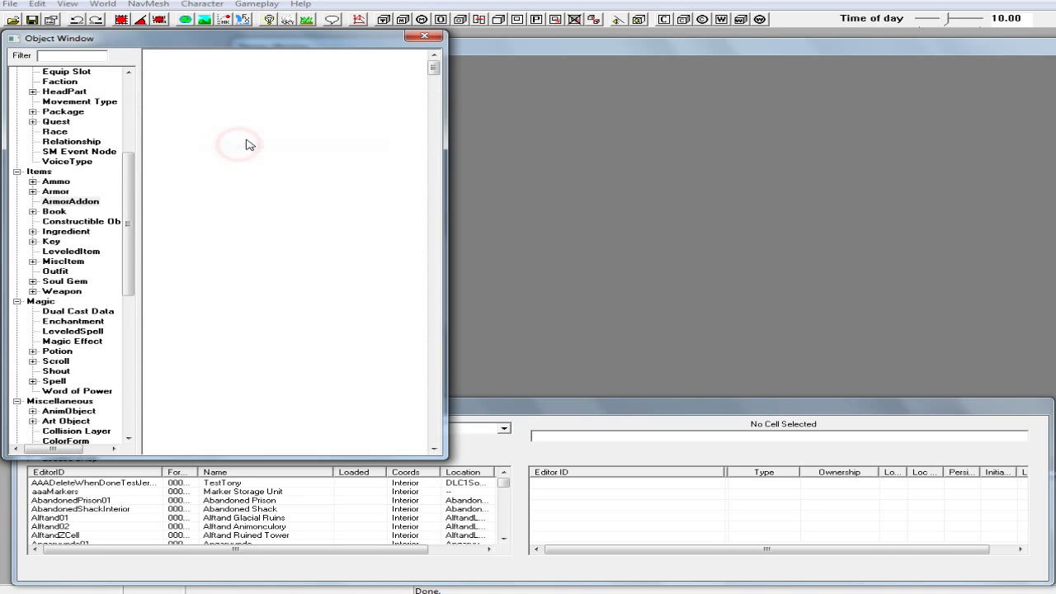
Step: Duplicate the Circlet02ArgonianAA and Circlet02khajiitAA armor addons
{"action": "left_click", "coordinate": [194, 130]}
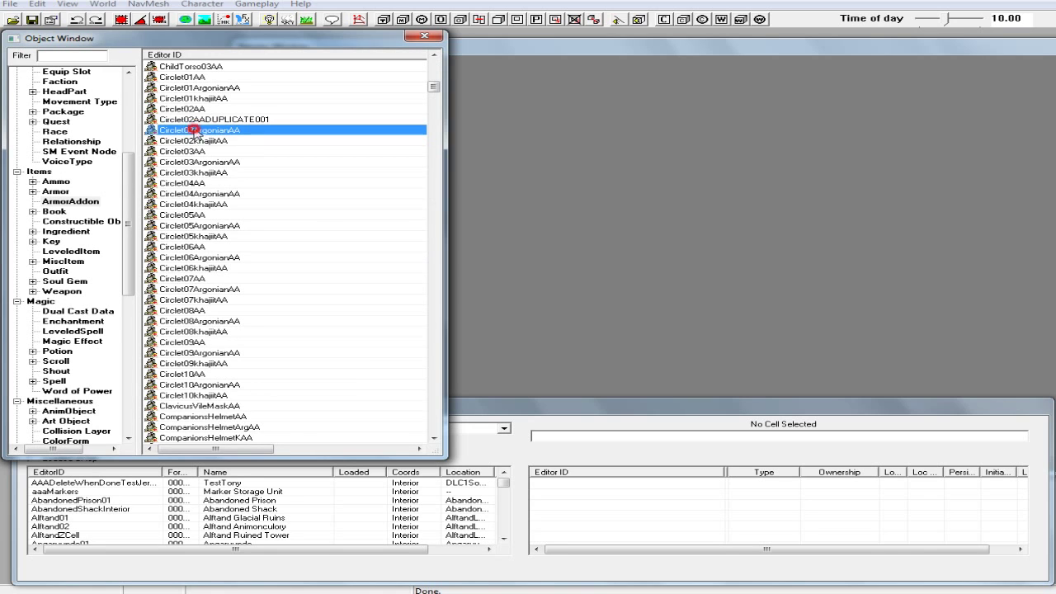
{"action": "right_click", "coordinate": [251, 131]}
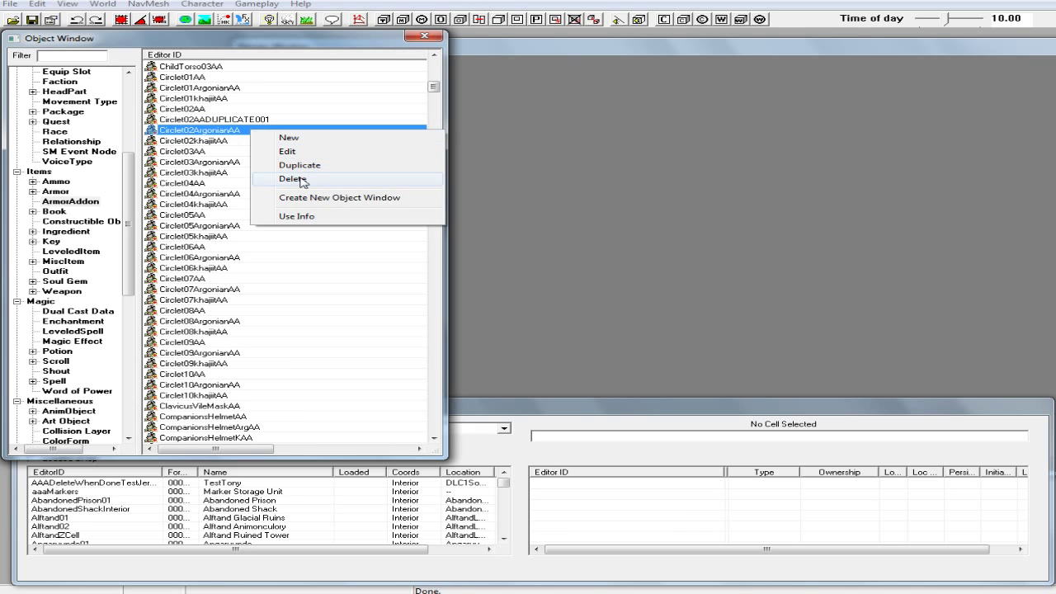
{"action": "left_click", "coordinate": [299, 166]}
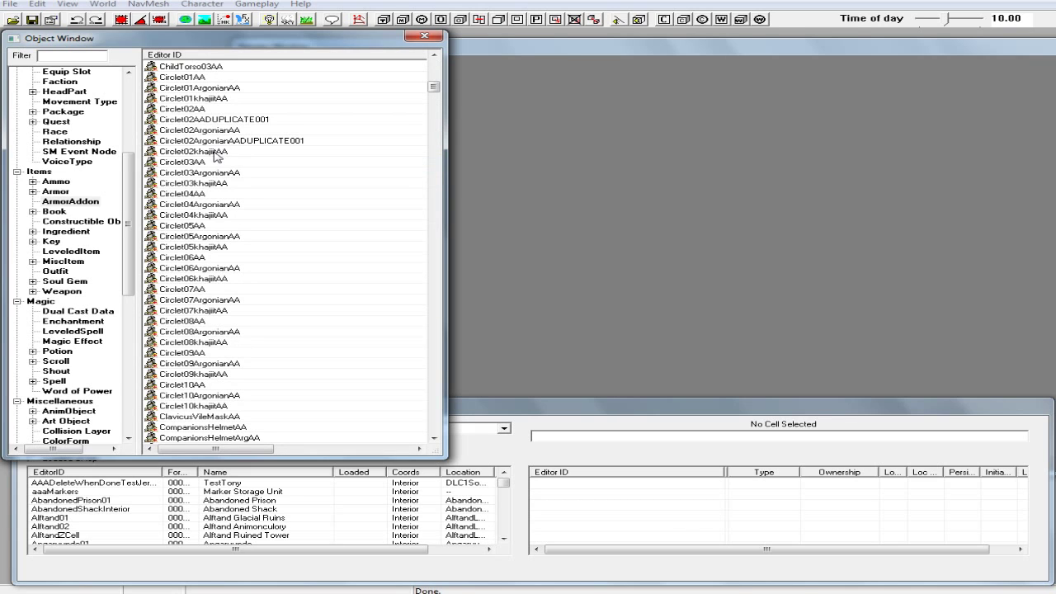
{"action": "left_click", "coordinate": [214, 153]}
{"action": "right_click", "coordinate": [215, 153]}
{"action": "left_click", "coordinate": [272, 189]}
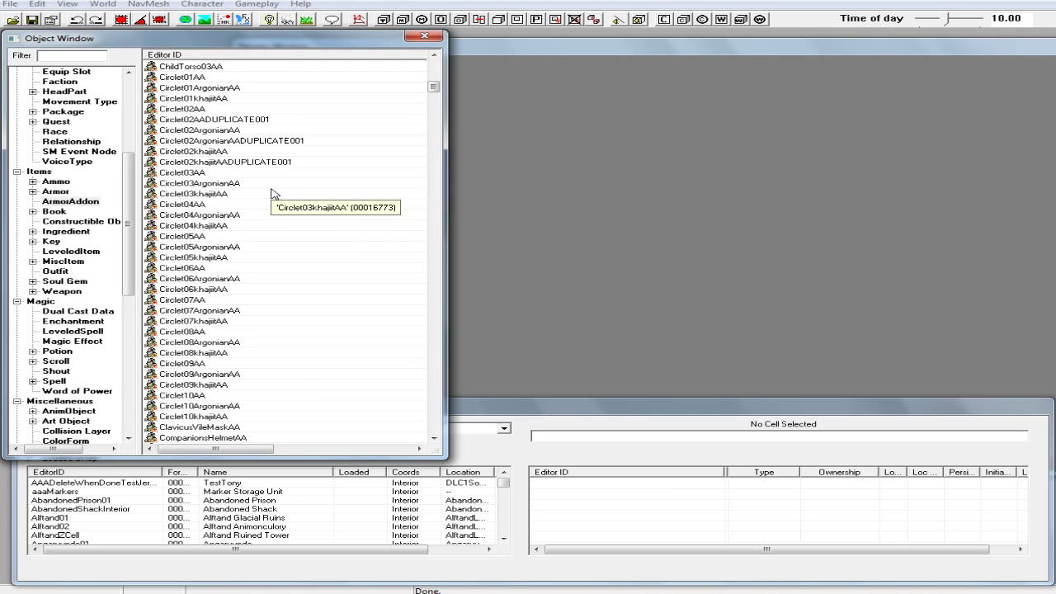
Step: Rename the Circlet02AA duplicate to 000RLBCirclet02AA, renaming the existing object instead of creating a new one
{"action": "scroll", "coordinate": [264, 161], "scroll_direction": "down", "scroll_amount": 7}
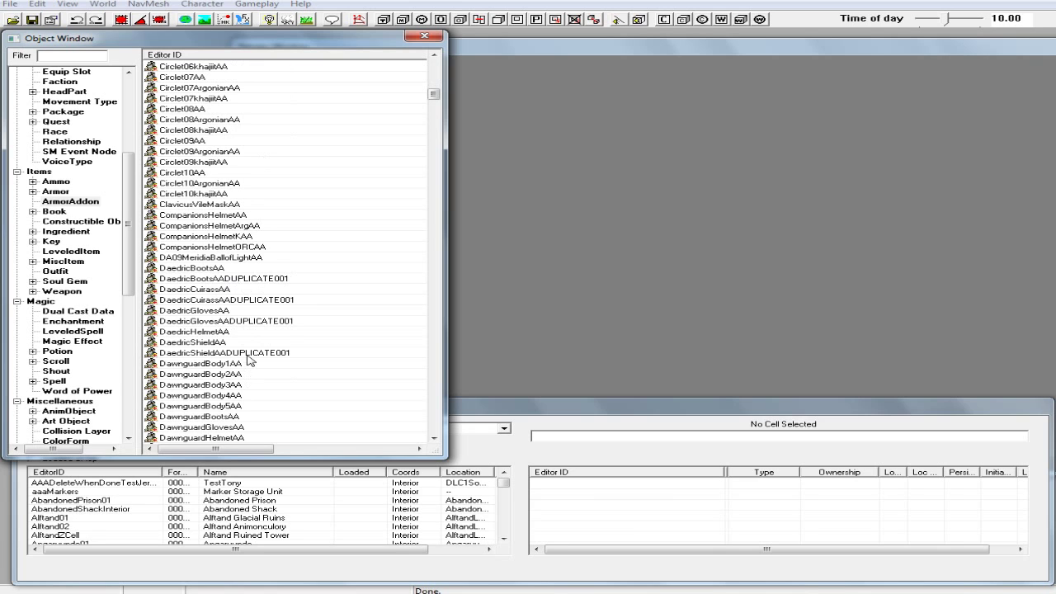
{"action": "scroll", "coordinate": [248, 356], "scroll_direction": "up", "scroll_amount": 10}
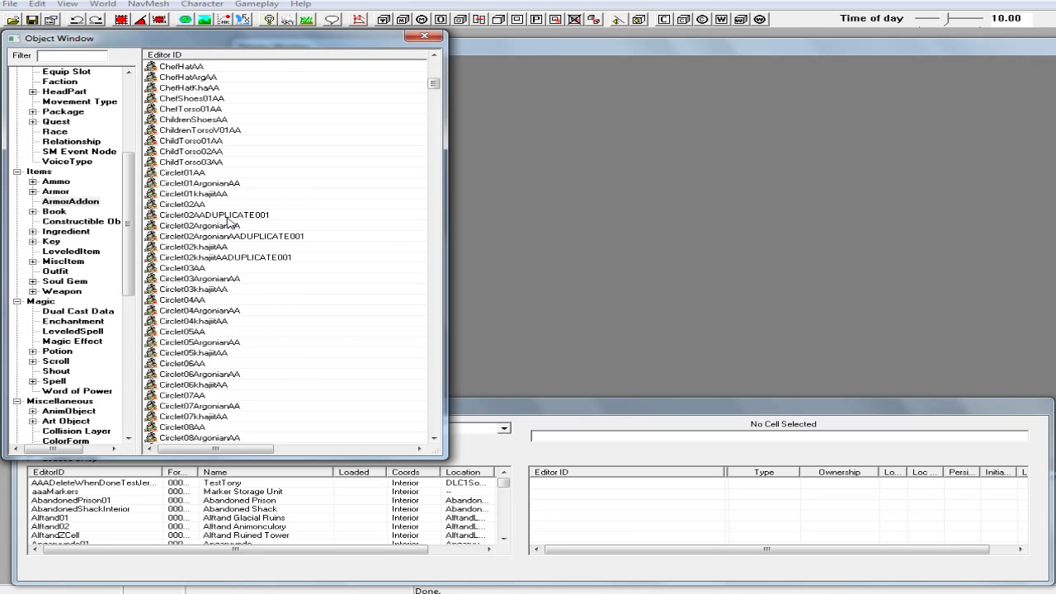
{"action": "left_click", "coordinate": [230, 217]}
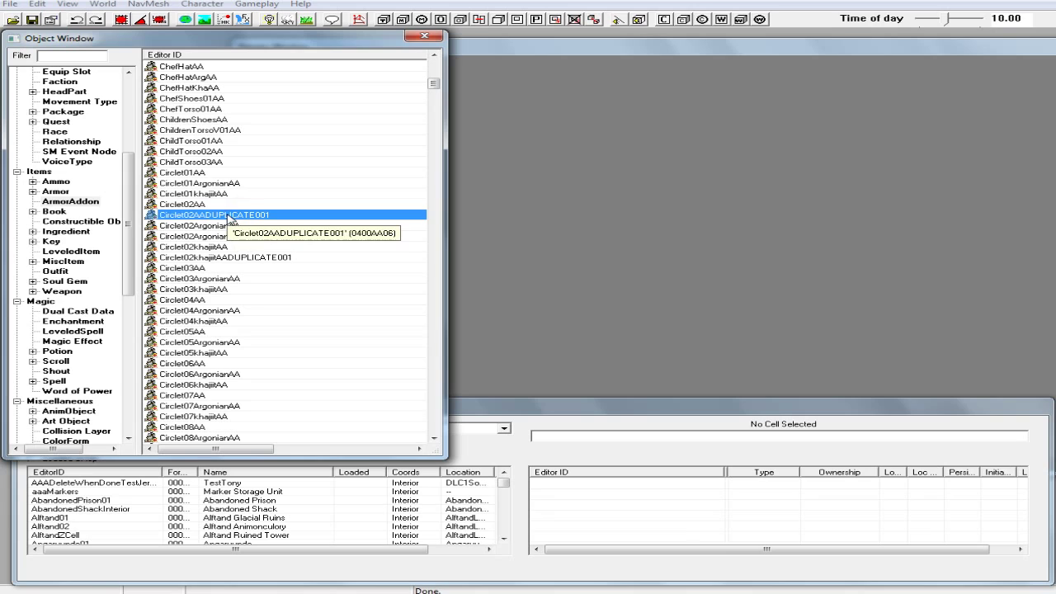
{"action": "left_click", "coordinate": [229, 216]}
{"action": "key", "text": "Home"}
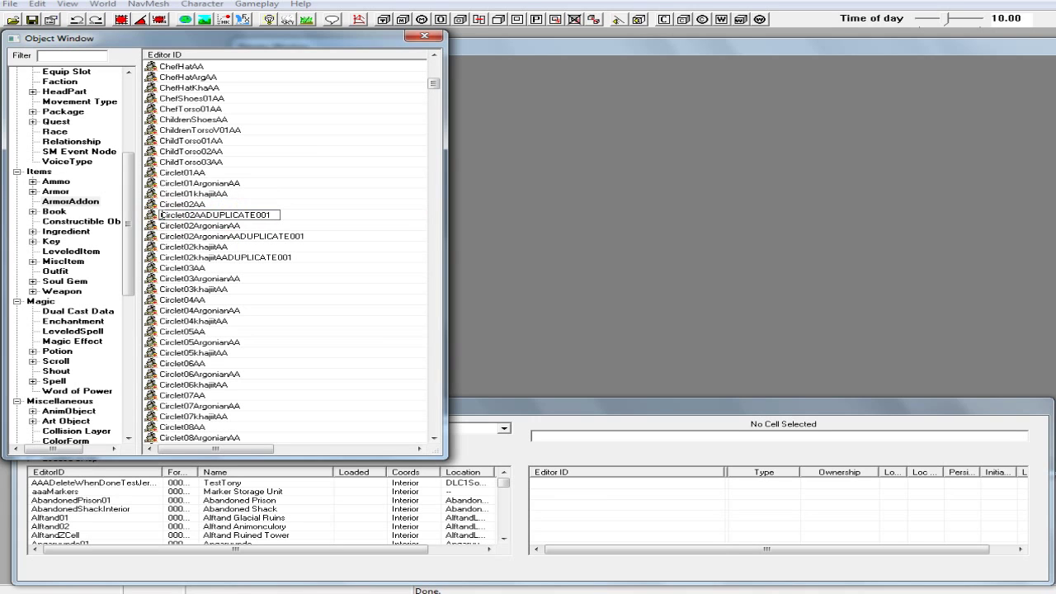
{"action": "type", "text": "000"}
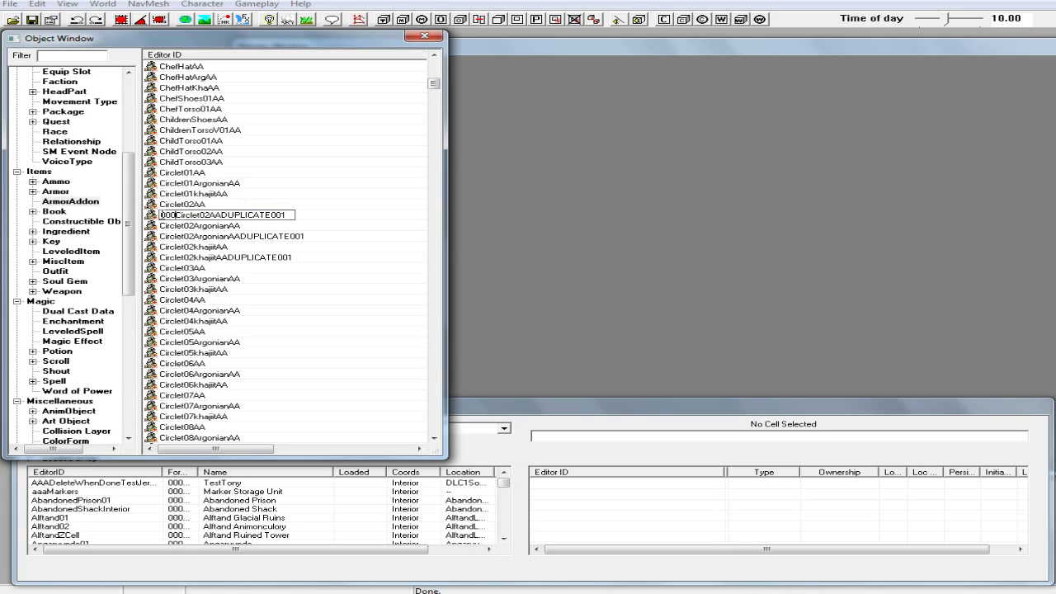
{"action": "type", "text": "RLB"}
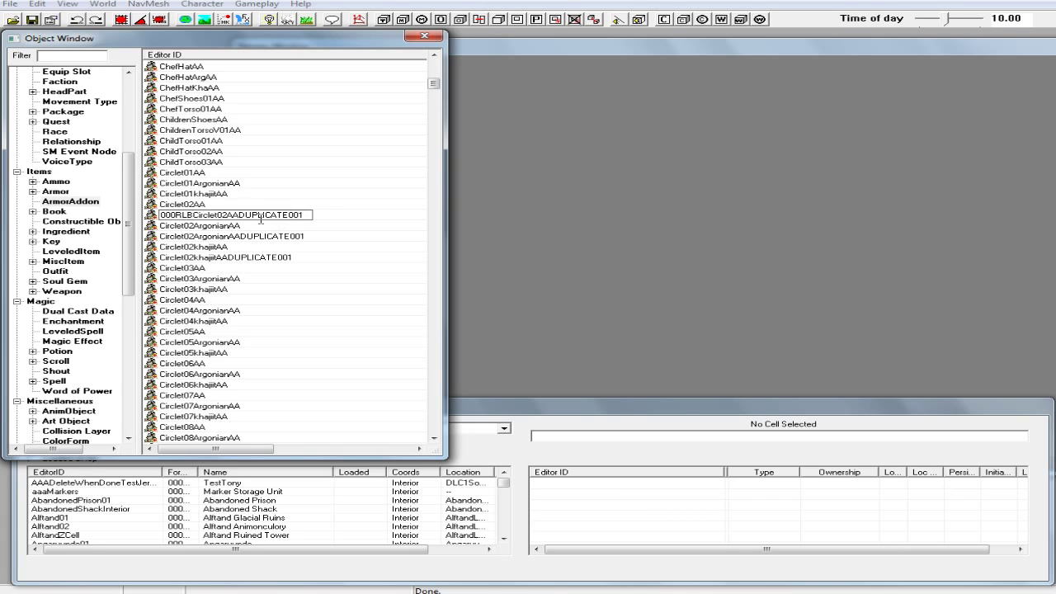
{"action": "left_click_drag", "start_coordinate": [238, 215], "coordinate": [350, 215]}
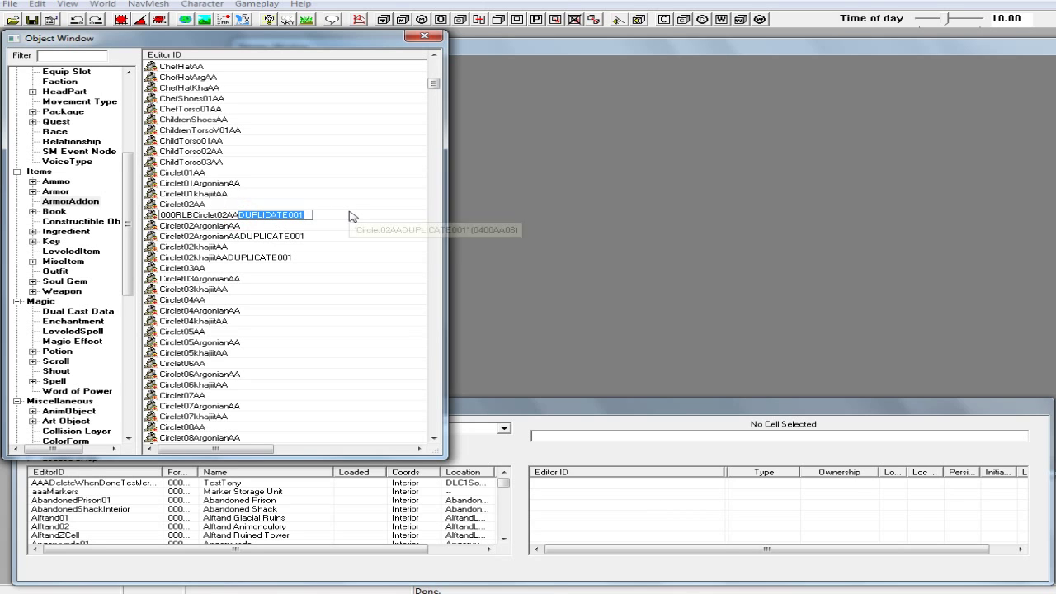
{"action": "key", "text": "Delete"}
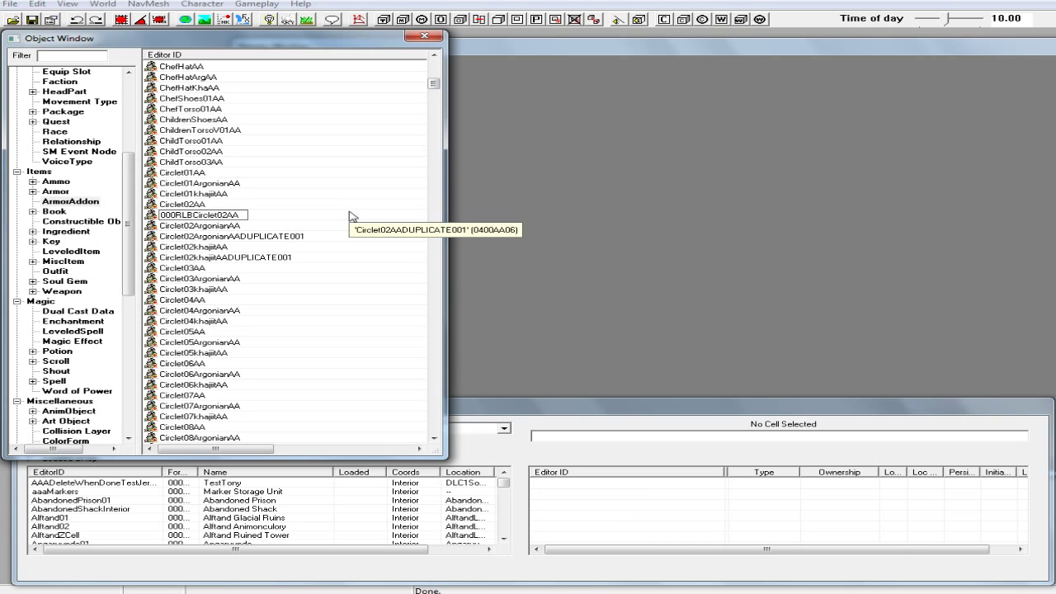
{"action": "key", "text": "Return"}
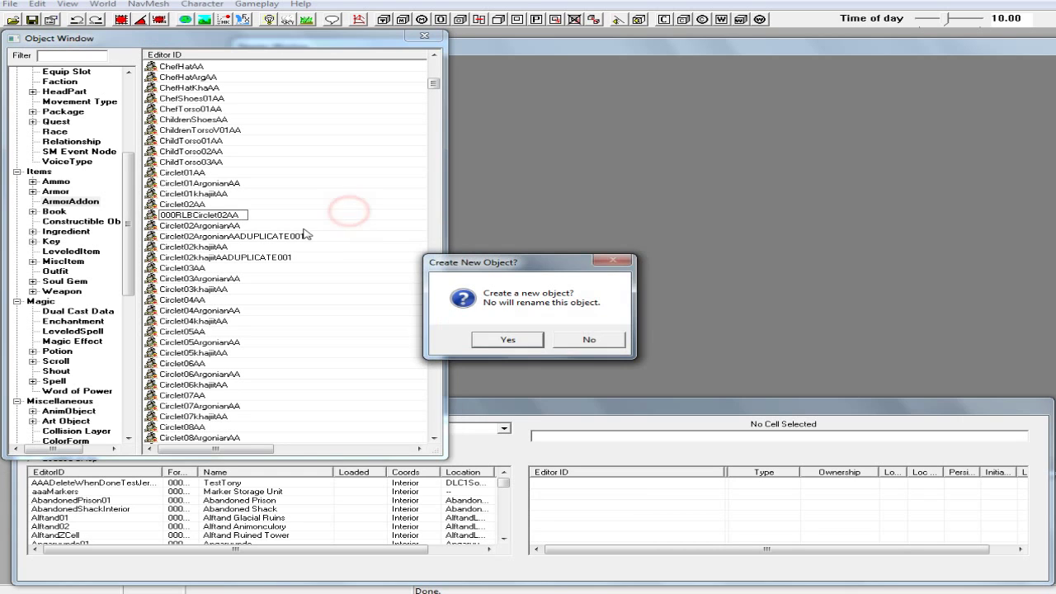
{"action": "left_click", "coordinate": [591, 342]}
{"action": "left_click", "coordinate": [584, 344]}
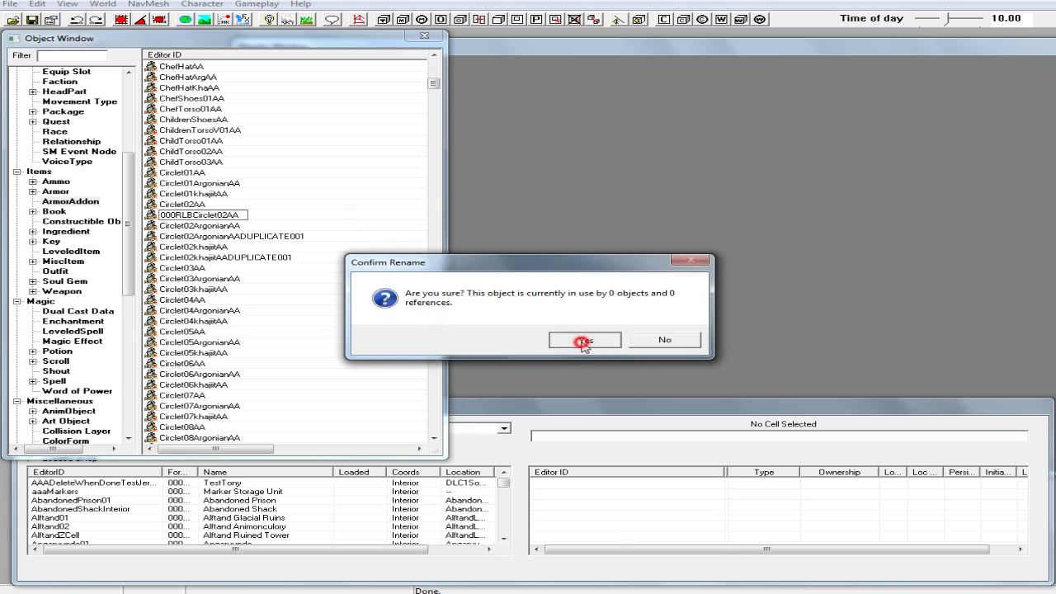
Step: Rename the Circlet02ArgonianAA duplicate to 000RLBCirclet02ArgonianAA without creating a new object
{"action": "left_click", "coordinate": [202, 237]}
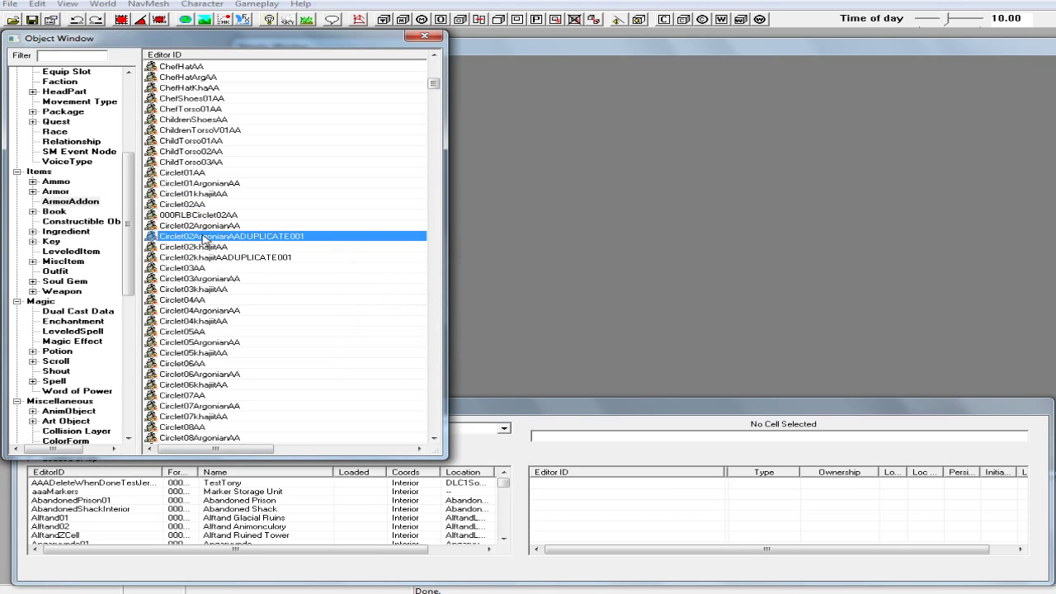
{"action": "left_click", "coordinate": [202, 236]}
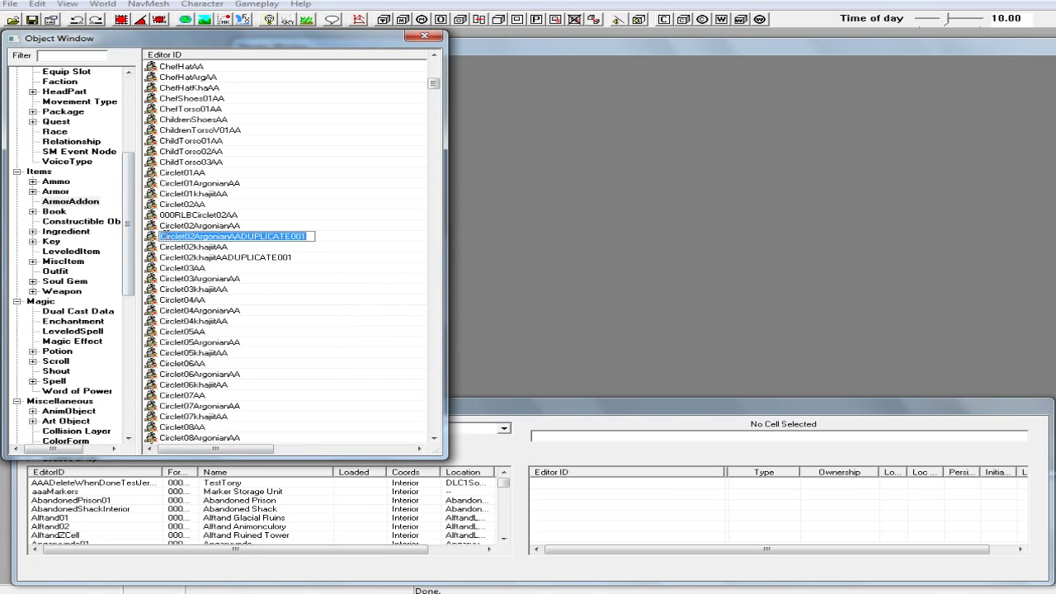
{"action": "key", "text": "Home"}
{"action": "type", "text": "000RLB"}
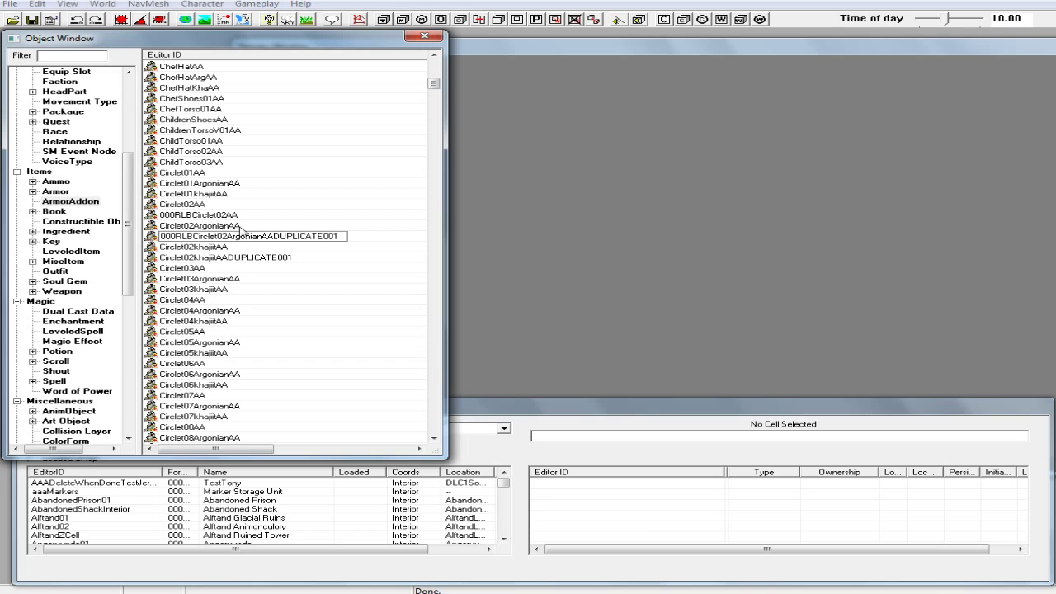
{"action": "left_click_drag", "start_coordinate": [274, 232], "coordinate": [370, 238]}
{"action": "key", "text": "BackSpace"}
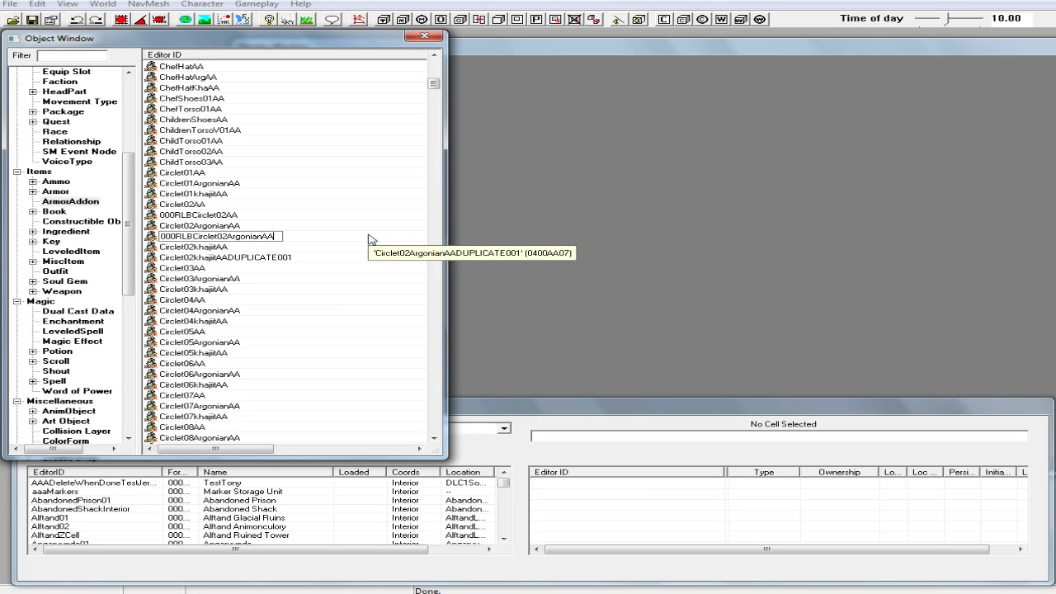
{"action": "key", "text": "Return"}
{"action": "left_click", "coordinate": [596, 343]}
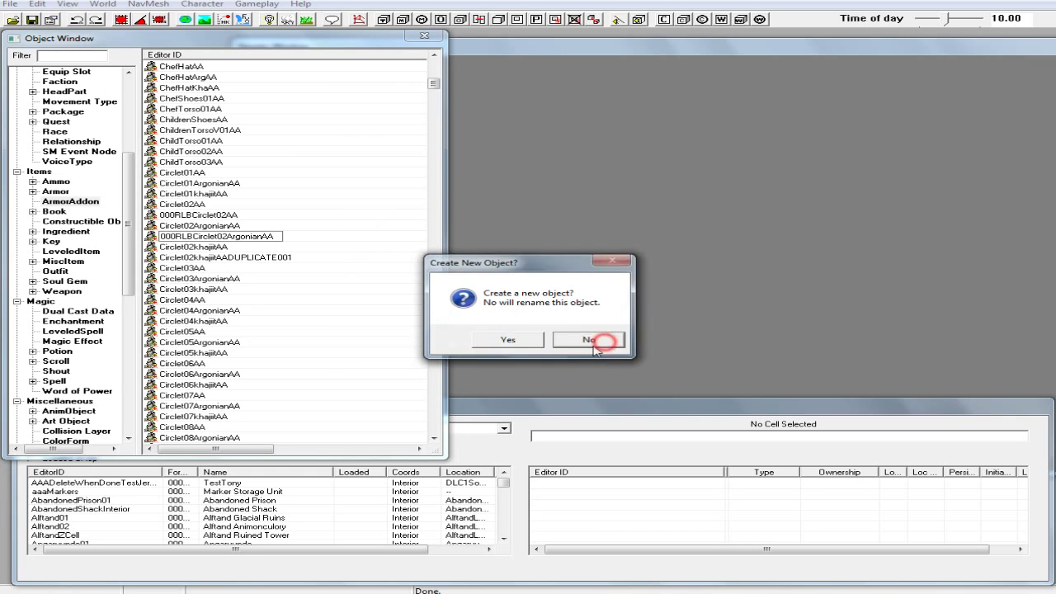
{"action": "left_click", "coordinate": [577, 341]}
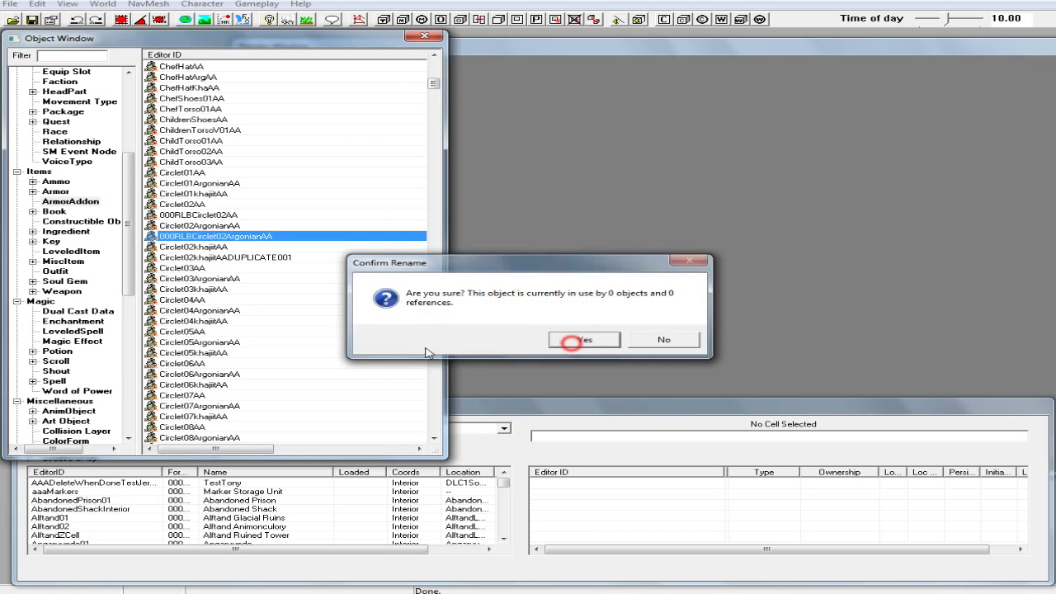
Step: Rename the Circlet02khajiitAA duplicate to 000RLBCirclet02khajiitAA, renaming the existing object instead of creating a new one
{"action": "left_click", "coordinate": [194, 259]}
{"action": "left_click", "coordinate": [191, 259]}
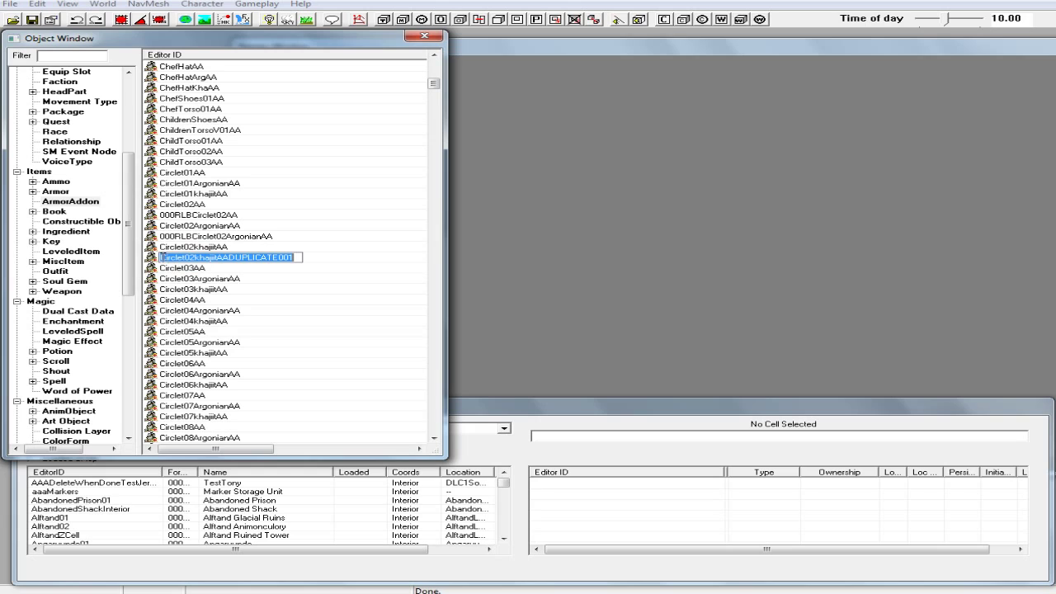
{"action": "left_click", "coordinate": [161, 257]}
{"action": "type", "text": "000RLB"}
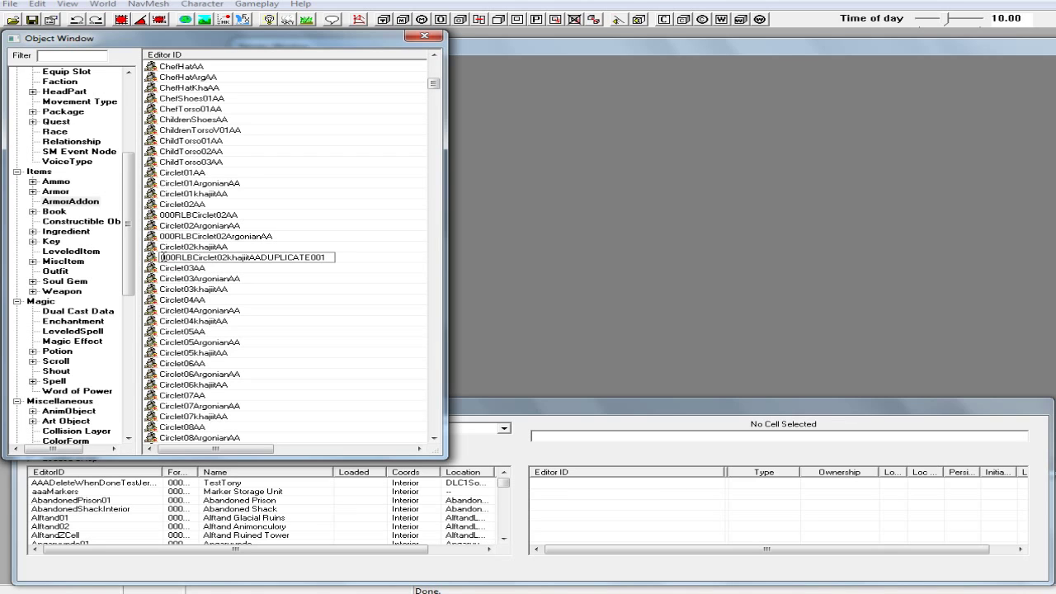
{"action": "left_click_drag", "start_coordinate": [262, 258], "coordinate": [358, 251]}
{"action": "key", "text": "Delete"}
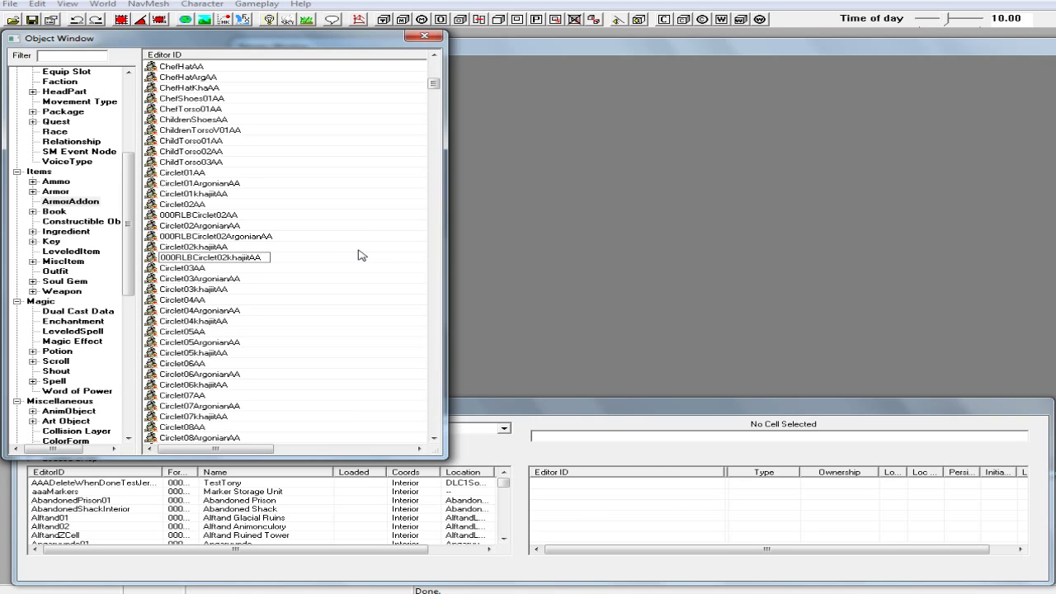
{"action": "key", "text": "Return"}
{"action": "left_click", "coordinate": [585, 339]}
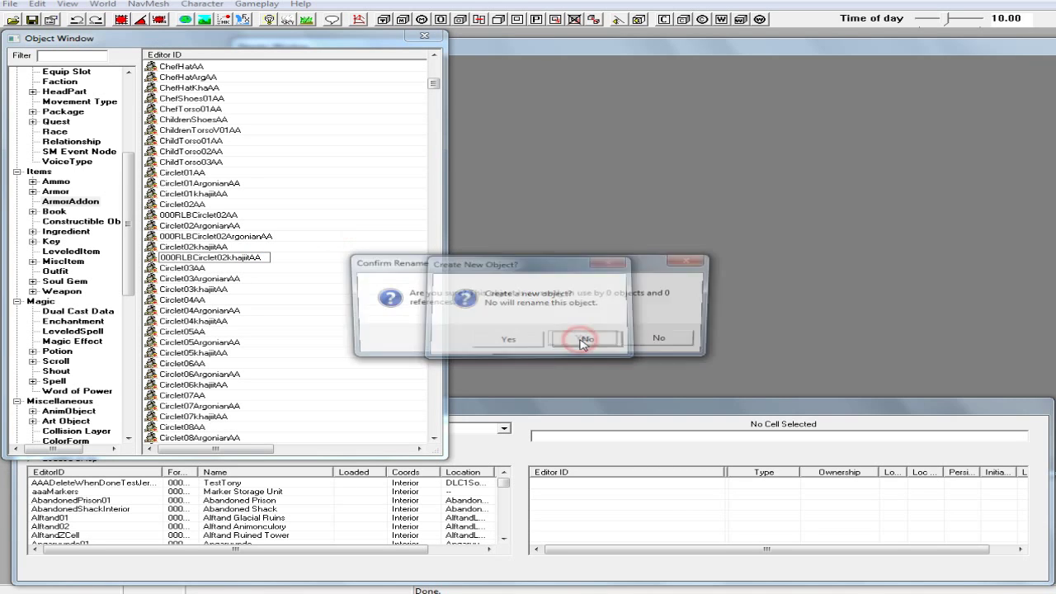
{"action": "left_click", "coordinate": [578, 338]}
Step: Find the DaedricBootsAA duplicate and rename it to 000RLBDaedricBootsAA without creating a new object
{"action": "scroll", "coordinate": [277, 357], "scroll_direction": "down", "scroll_amount": 5}
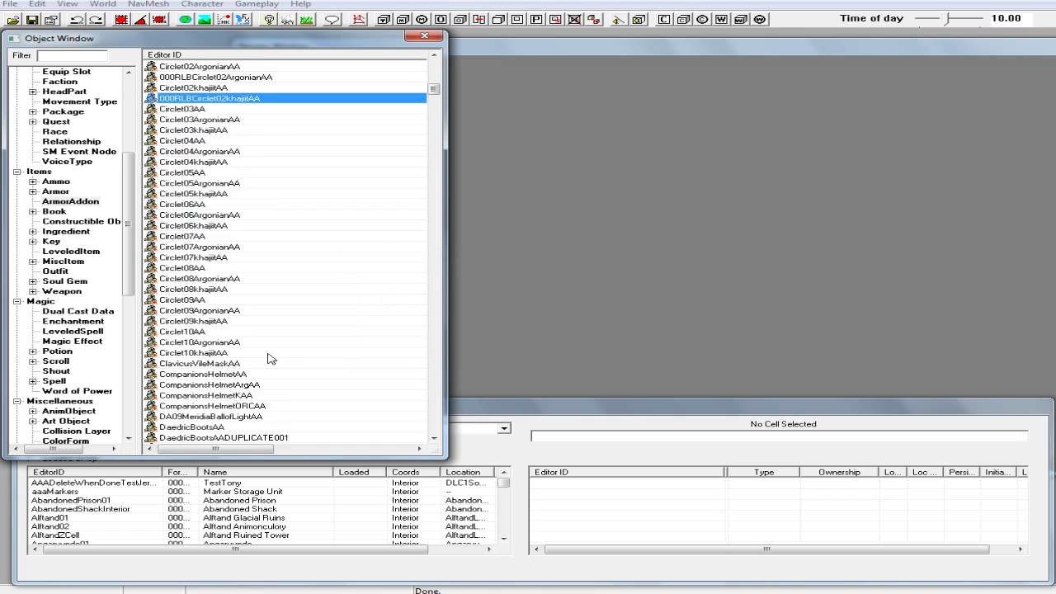
{"action": "scroll", "coordinate": [270, 358], "scroll_direction": "down", "scroll_amount": 3}
{"action": "left_click", "coordinate": [243, 342]}
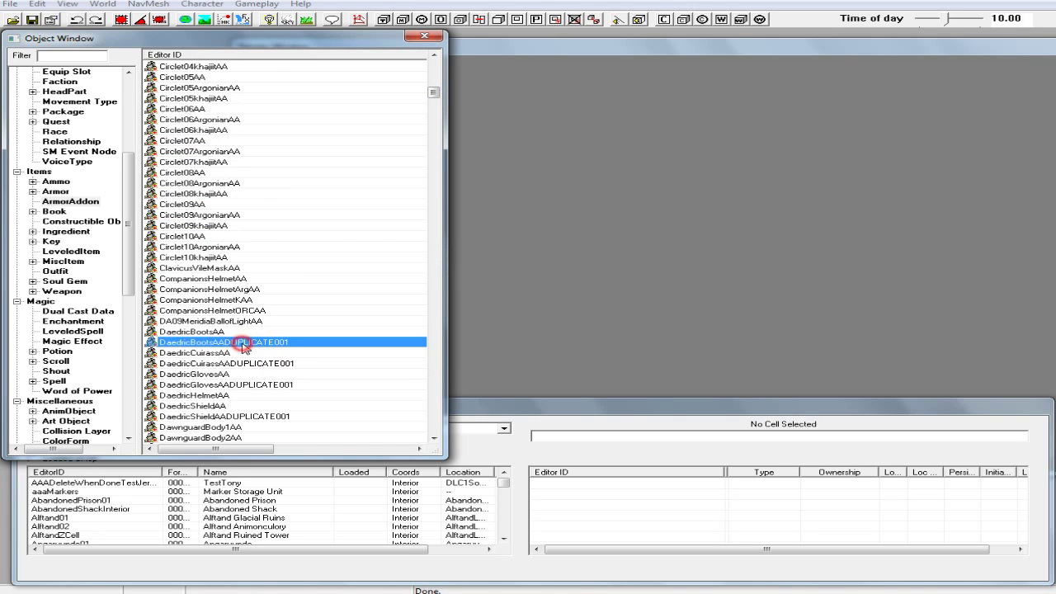
{"action": "left_click", "coordinate": [181, 344]}
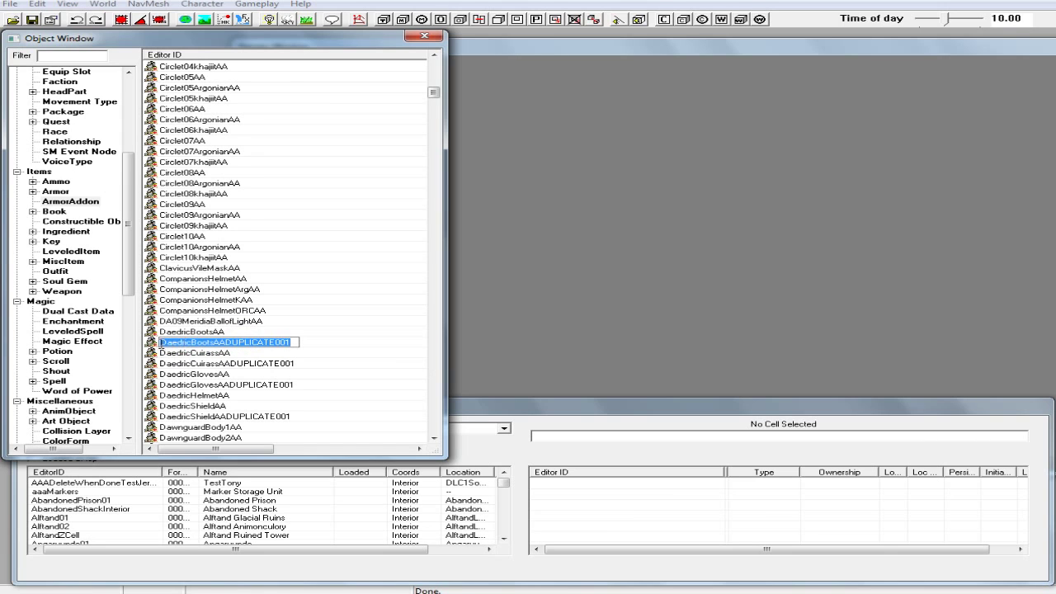
{"action": "left_click", "coordinate": [163, 343]}
{"action": "type", "text": "000RLB"}
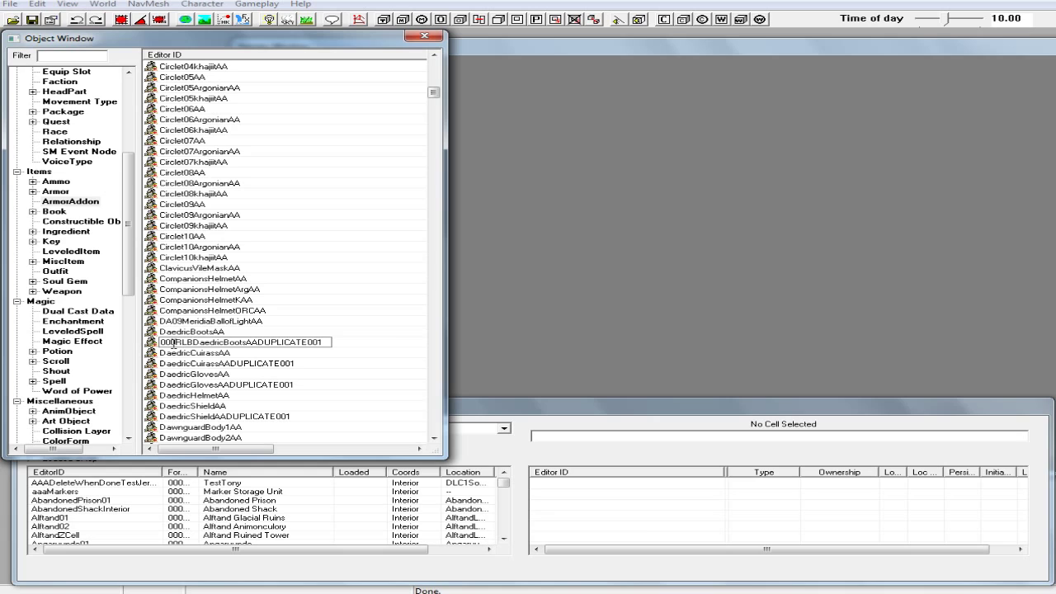
{"action": "left_click_drag", "start_coordinate": [259, 341], "coordinate": [395, 345]}
{"action": "key", "text": "Delete"}
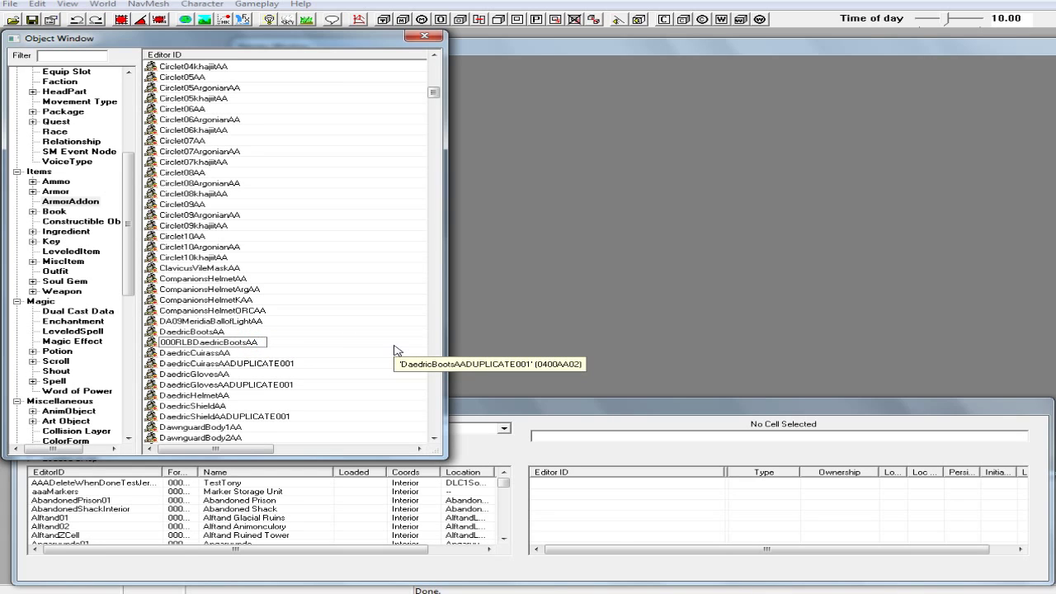
{"action": "key", "text": "Return"}
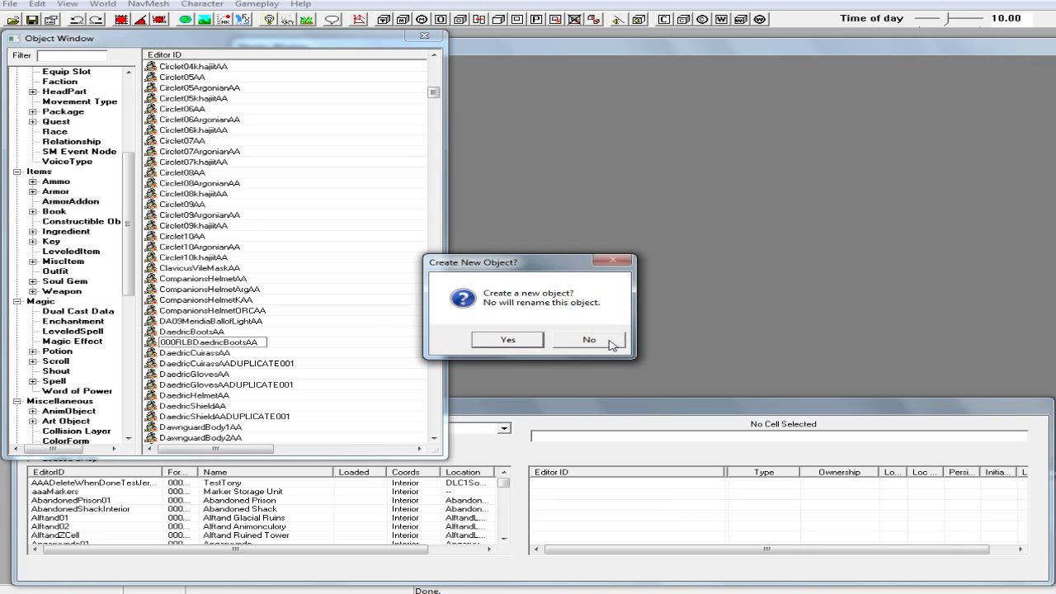
{"action": "left_click", "coordinate": [611, 342]}
{"action": "left_click", "coordinate": [599, 343]}
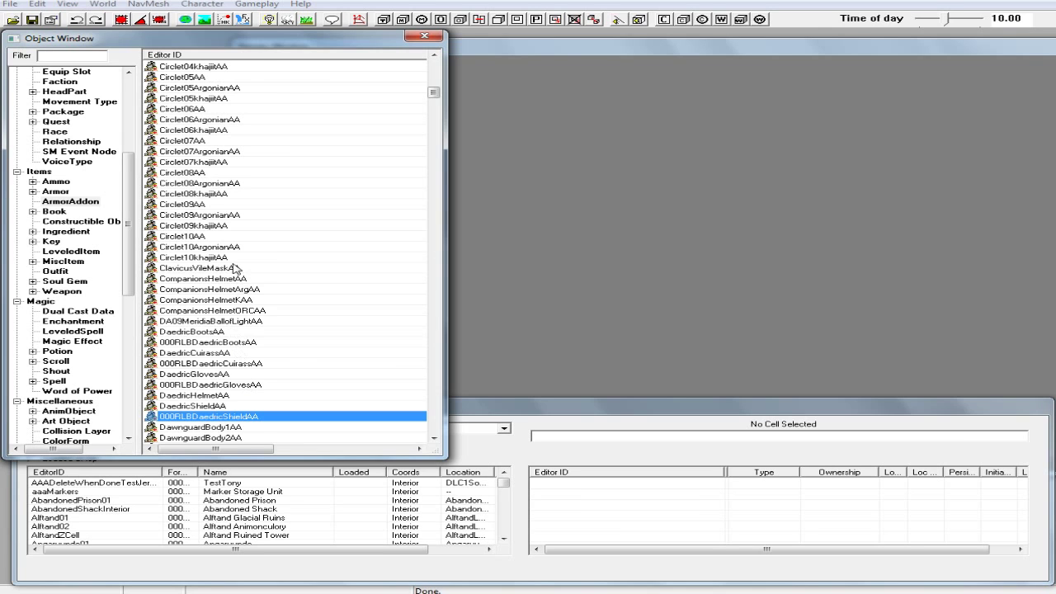
Step: Open 000RLBDaedricBootsAA and set its male biped model to daedricboots_1 from the Demon Glass\armor\male meshes folder
{"action": "scroll", "coordinate": [233, 264], "scroll_direction": "up", "scroll_amount": 5}
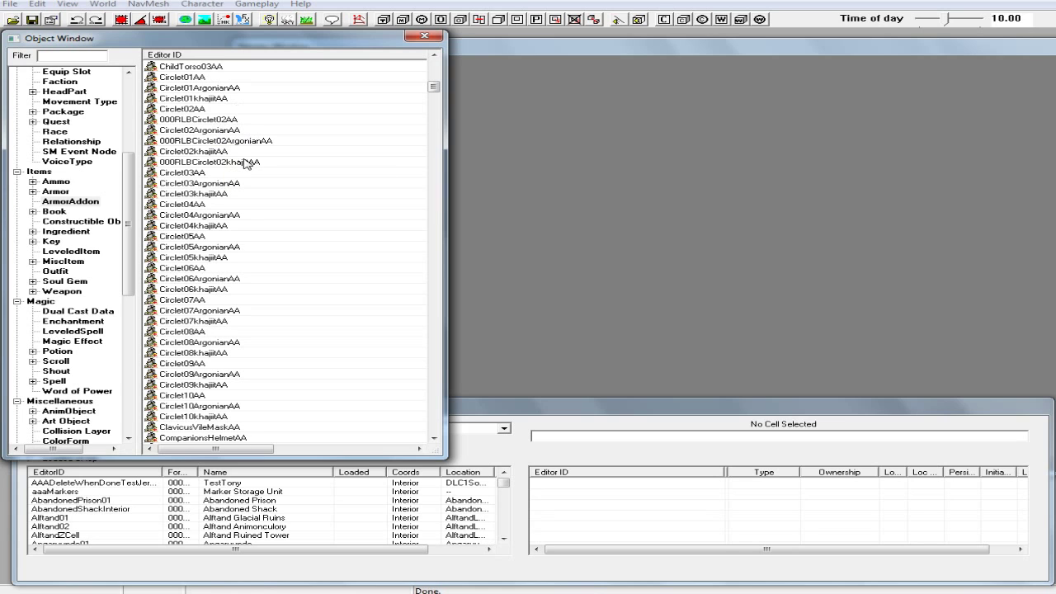
{"action": "scroll", "coordinate": [275, 220], "scroll_direction": "down", "scroll_amount": 3}
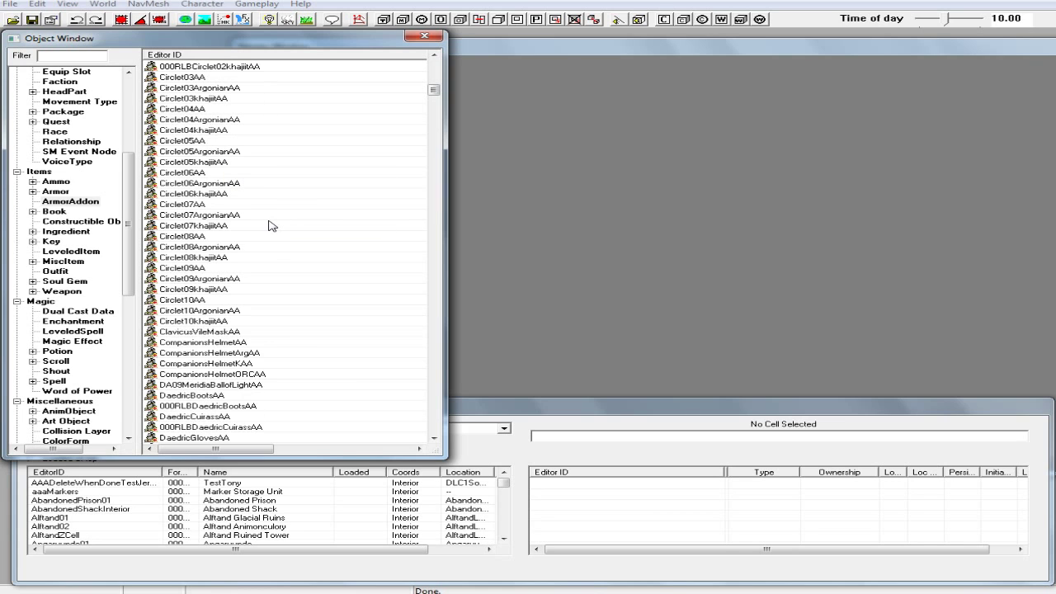
{"action": "scroll", "coordinate": [267, 246], "scroll_direction": "down", "scroll_amount": 2}
{"action": "scroll", "coordinate": [235, 325], "scroll_direction": "down", "scroll_amount": 1}
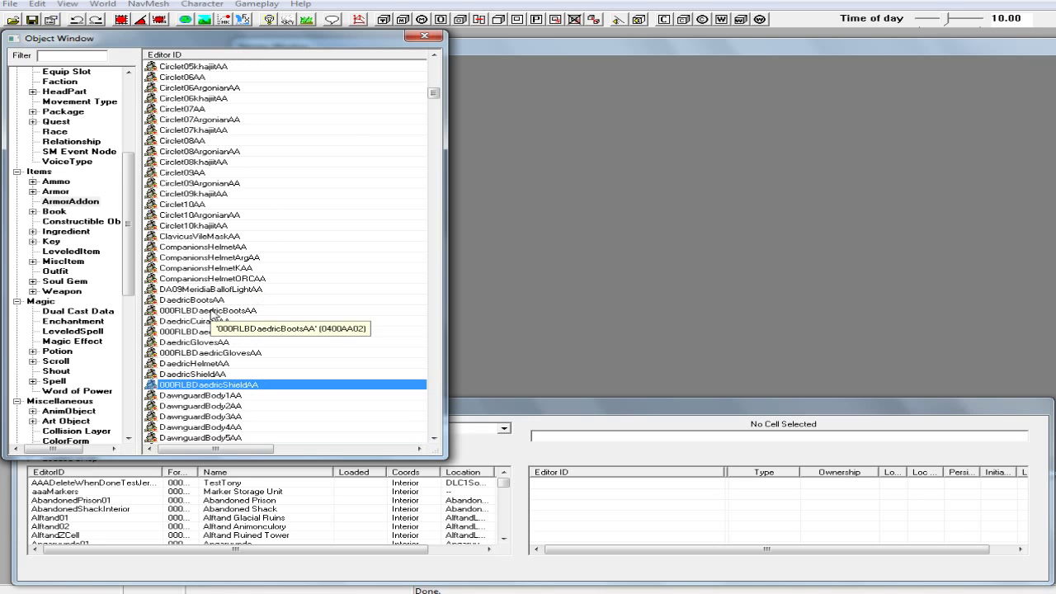
{"action": "double_click", "coordinate": [216, 311]}
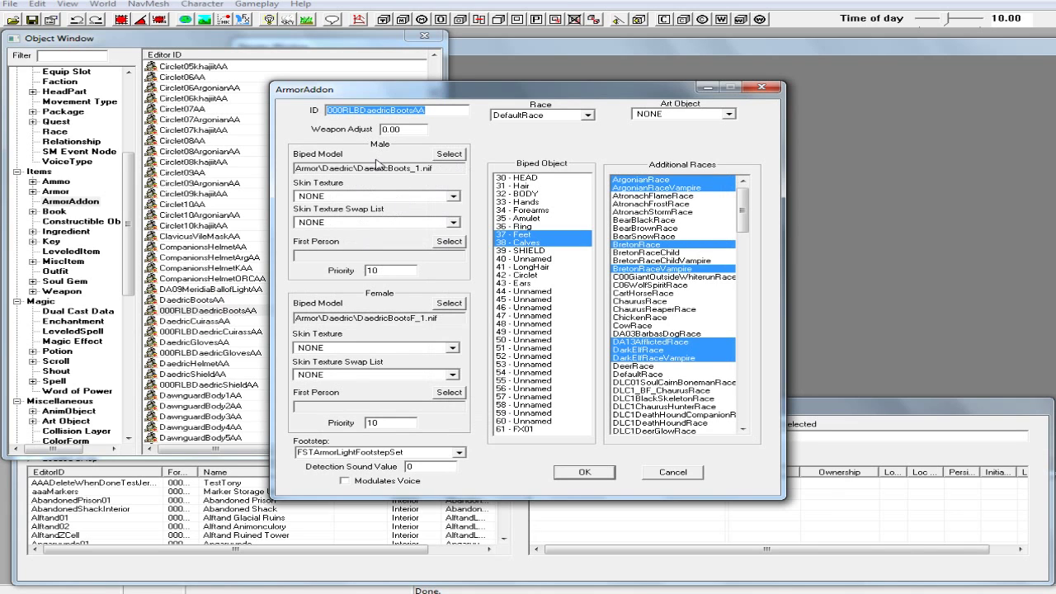
{"action": "left_click", "coordinate": [458, 157]}
{"action": "left_click", "coordinate": [475, 200]}
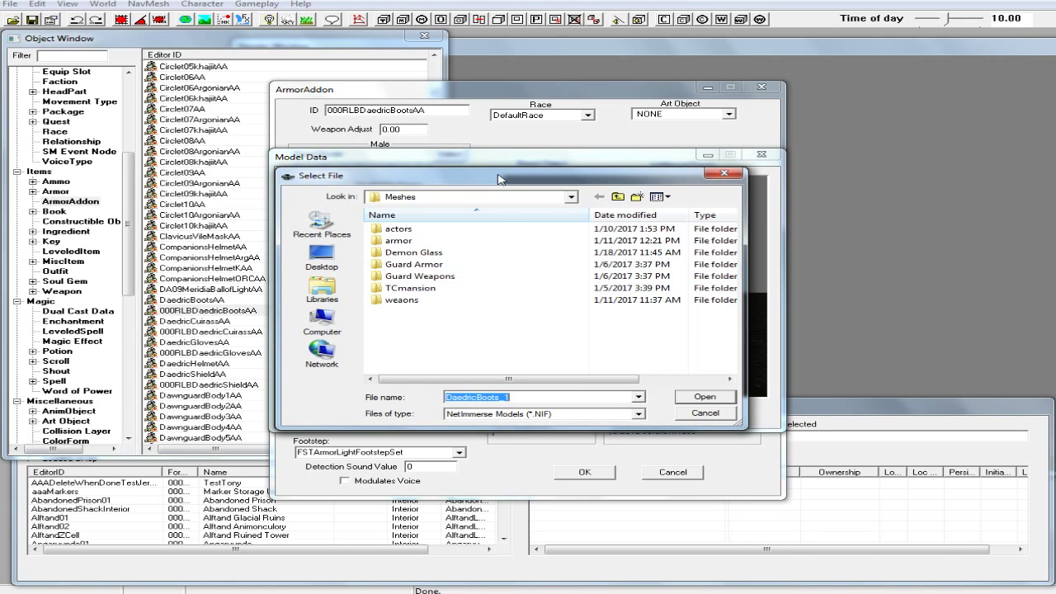
{"action": "left_click_drag", "start_coordinate": [499, 177], "coordinate": [521, 167]}
{"action": "double_click", "coordinate": [463, 242]}
{"action": "double_click", "coordinate": [452, 219]}
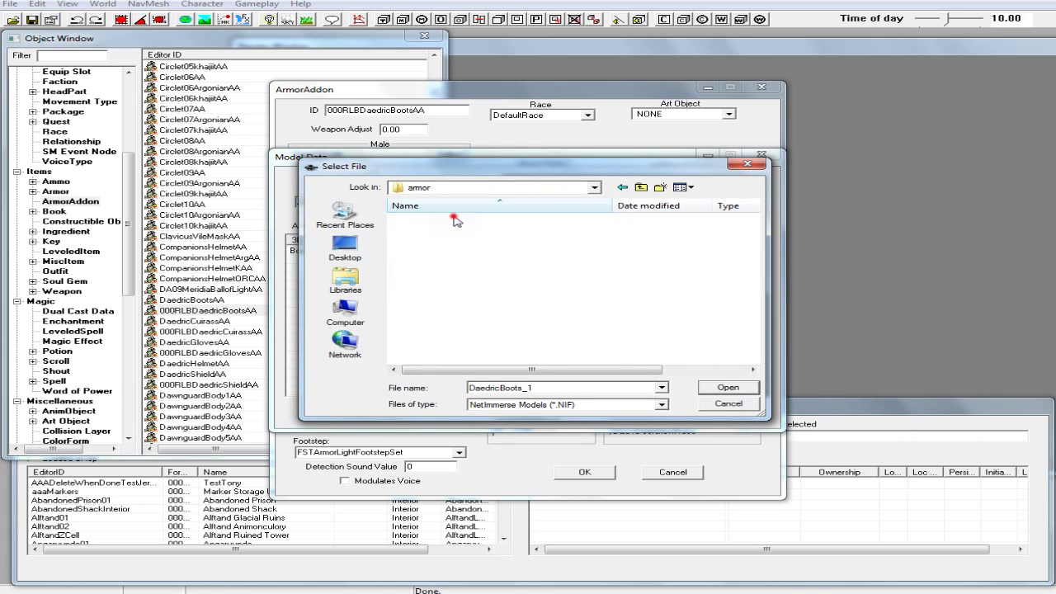
{"action": "double_click", "coordinate": [453, 234]}
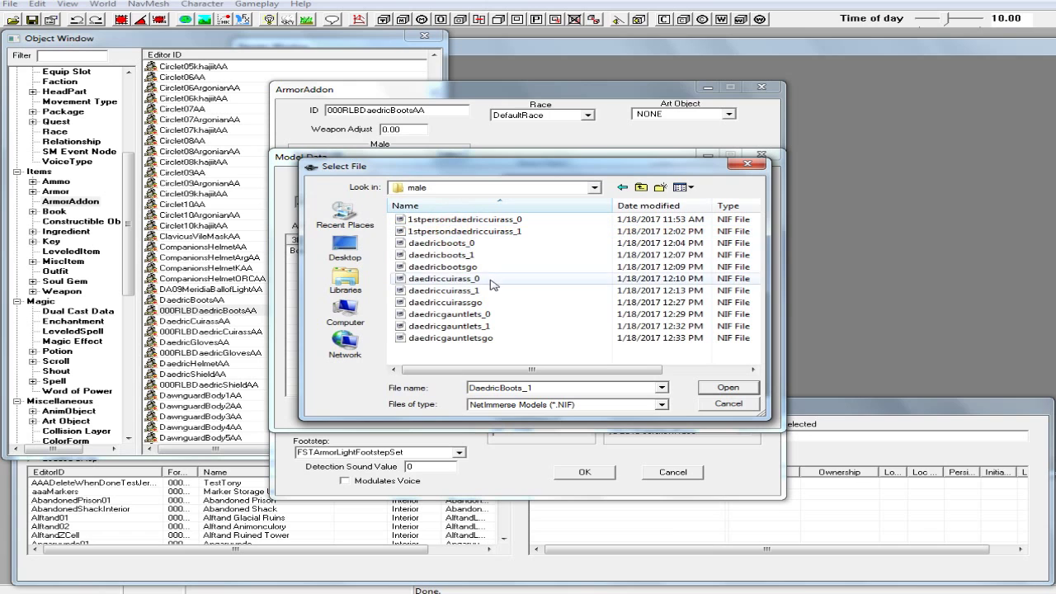
{"action": "left_click", "coordinate": [462, 255]}
{"action": "left_click", "coordinate": [727, 387]}
{"action": "left_click_drag", "start_coordinate": [599, 365], "coordinate": [625, 390]}
{"action": "left_click", "coordinate": [526, 413]}
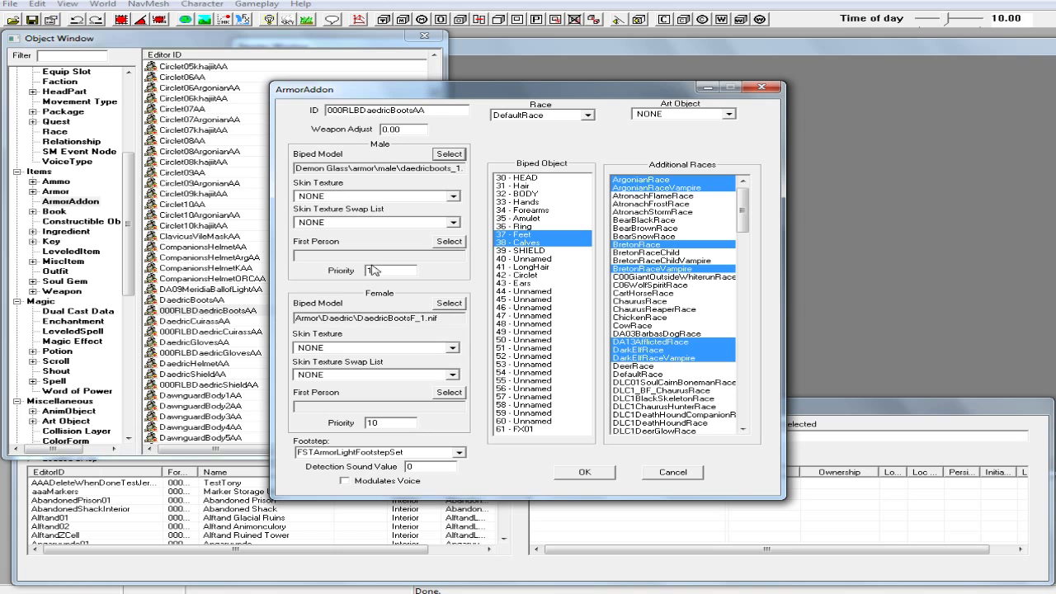
Step: Set the boots' female biped model to daedricbootsf_1 from Demon Glass\armor\female and save the armor addon
{"action": "left_click", "coordinate": [459, 305]}
{"action": "left_click", "coordinate": [472, 203]}
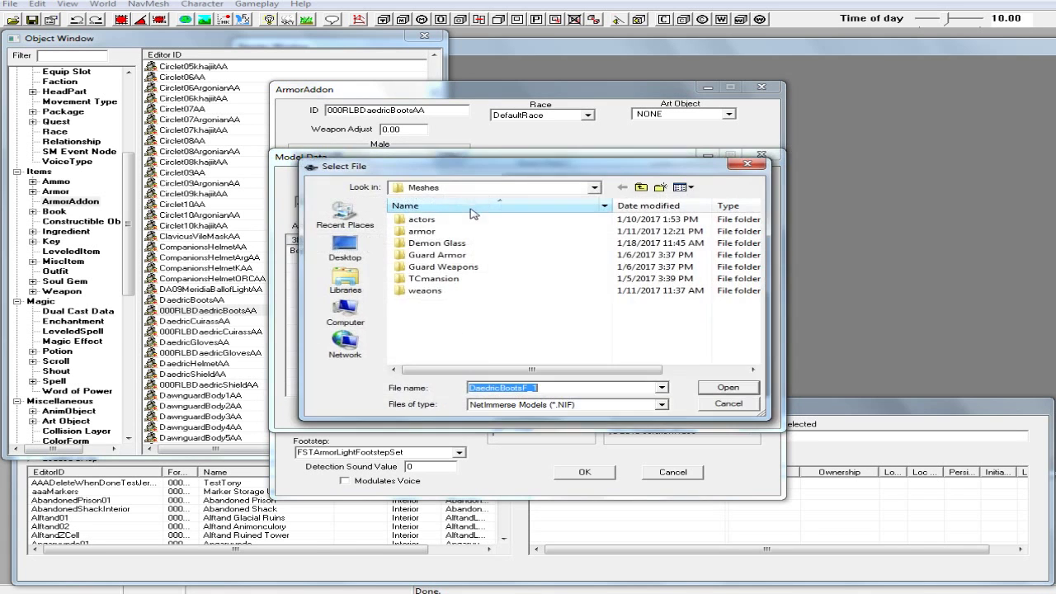
{"action": "double_click", "coordinate": [437, 243]}
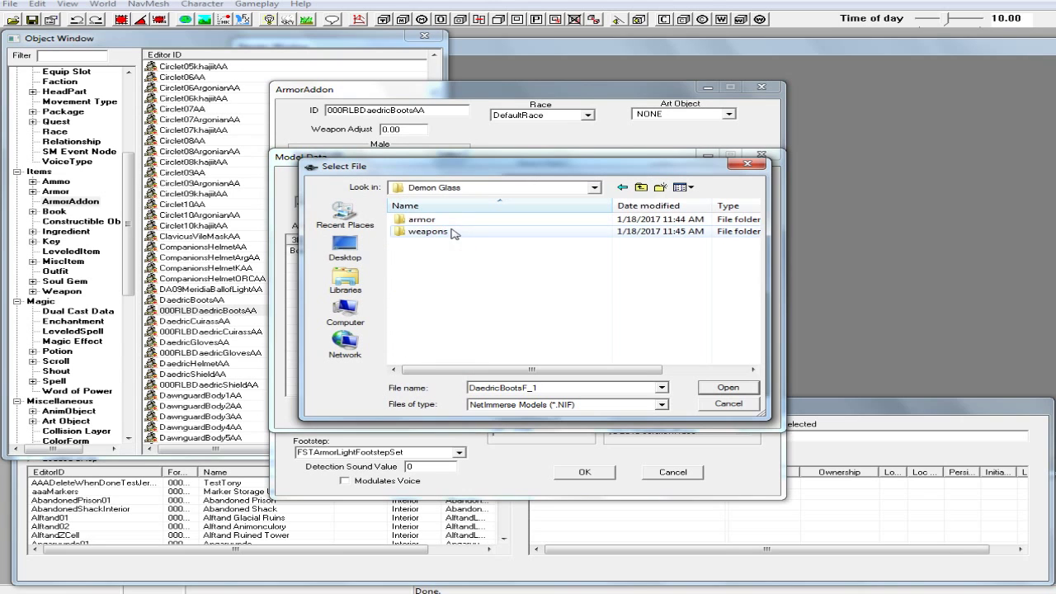
{"action": "double_click", "coordinate": [452, 220]}
{"action": "double_click", "coordinate": [445, 220]}
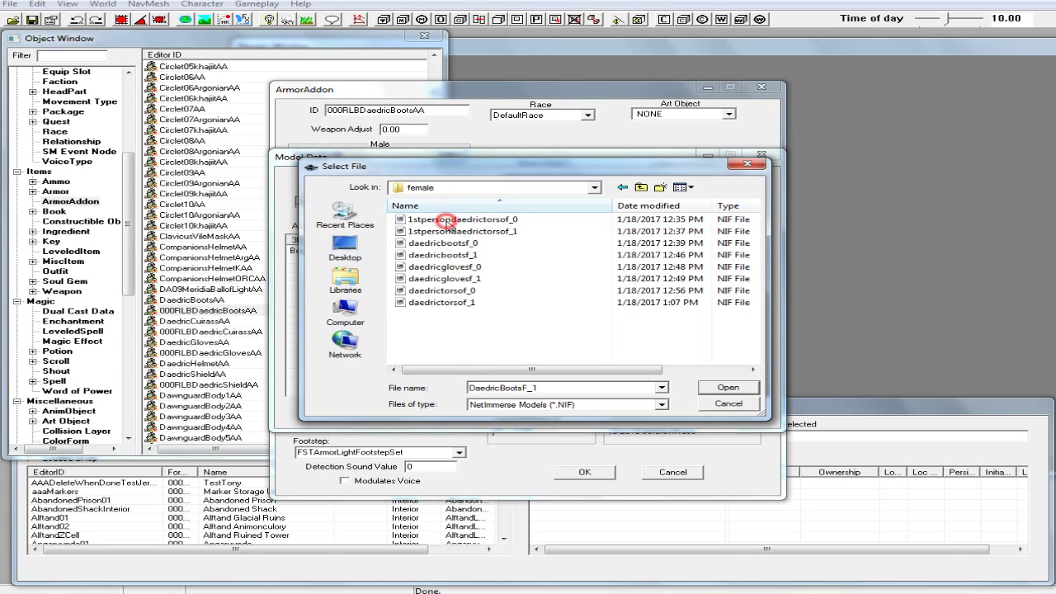
{"action": "left_click", "coordinate": [474, 256]}
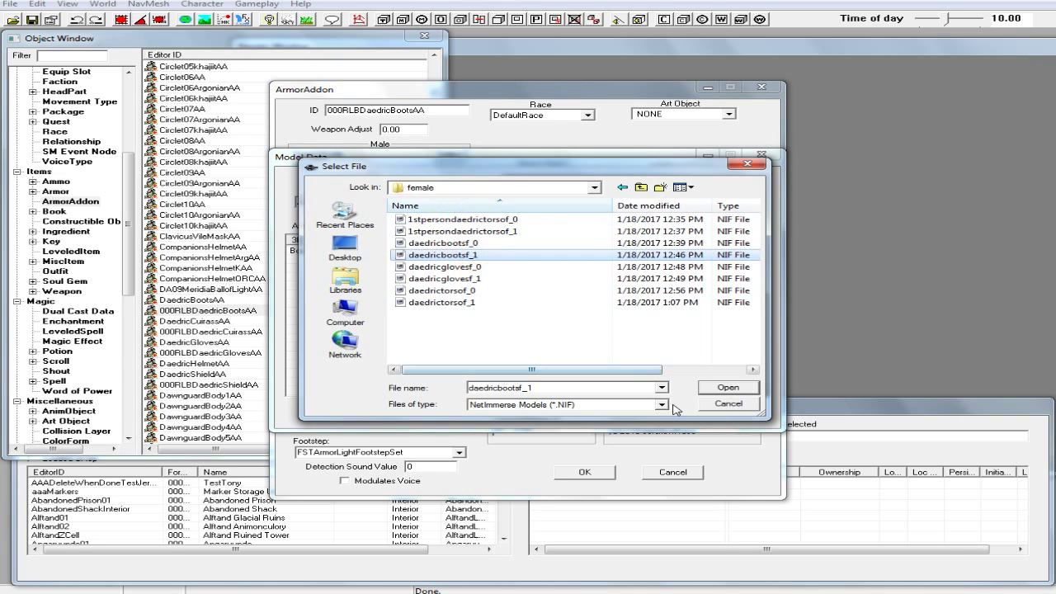
{"action": "left_click", "coordinate": [731, 389]}
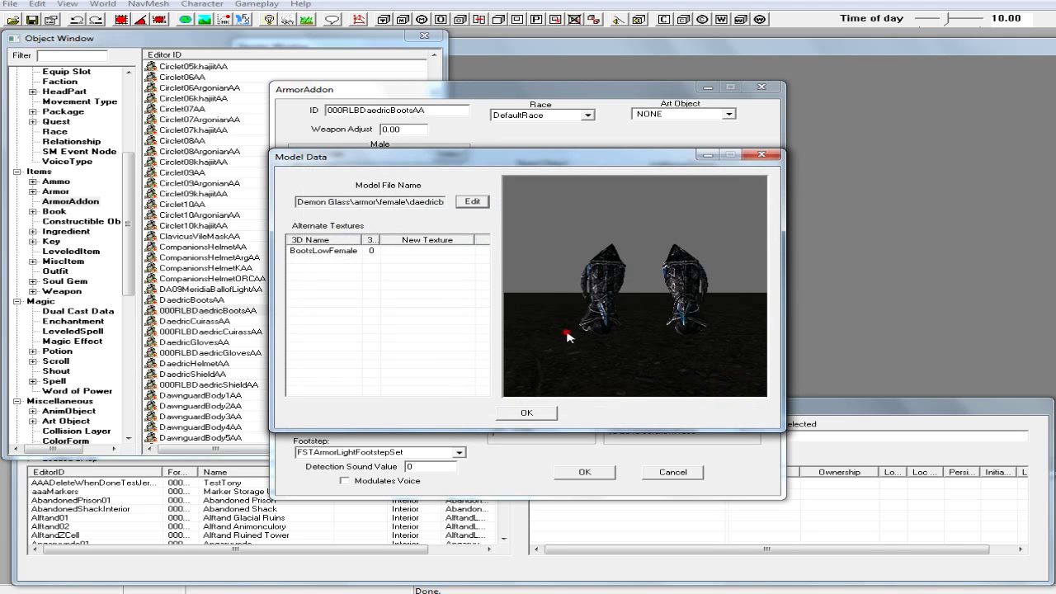
{"action": "left_click_drag", "start_coordinate": [566, 336], "coordinate": [736, 349]}
{"action": "left_click", "coordinate": [549, 414]}
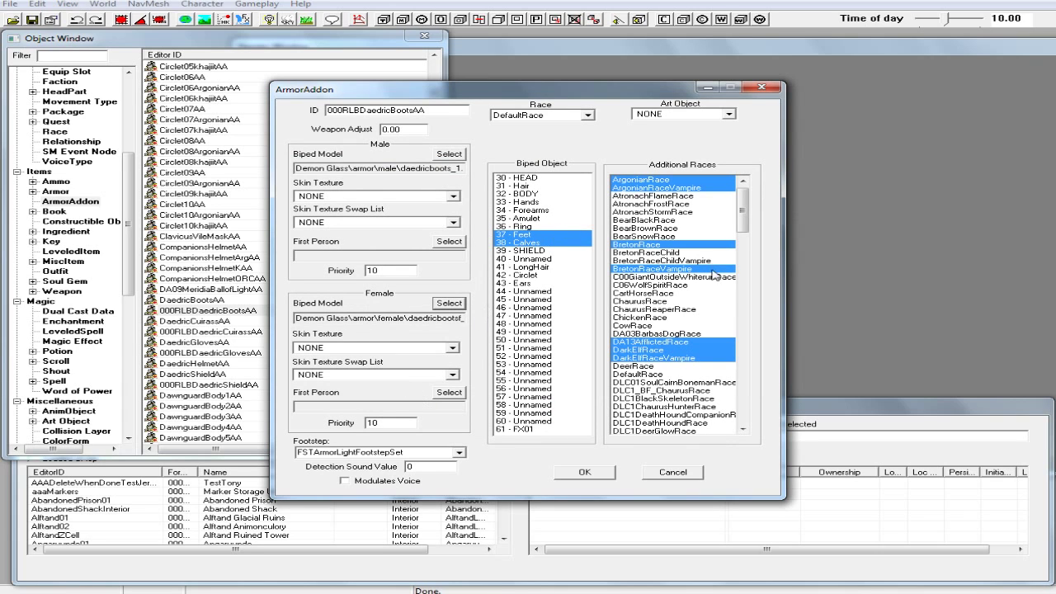
{"action": "left_click", "coordinate": [584, 478]}
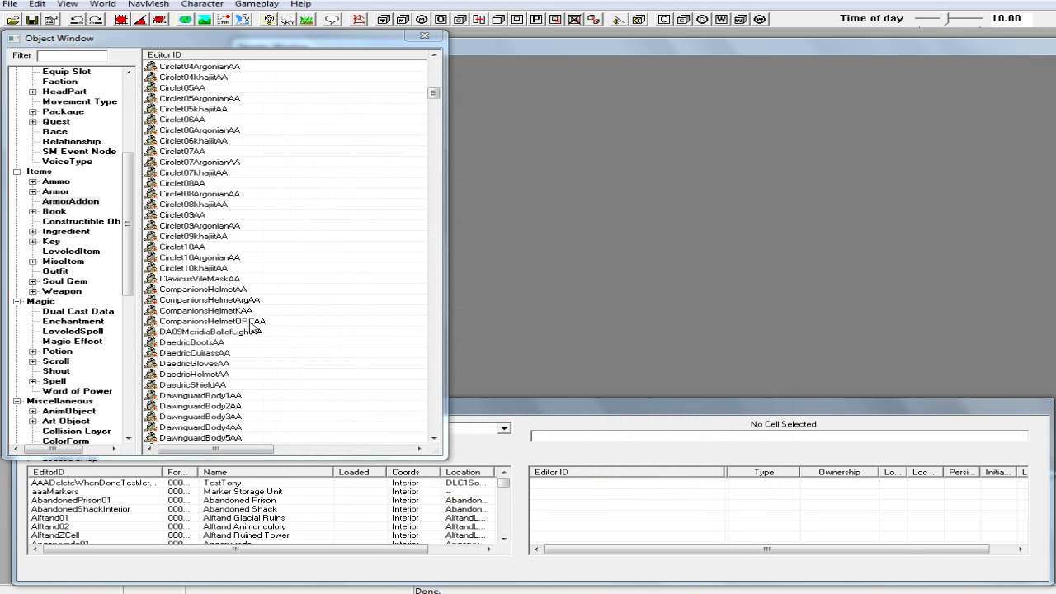
Step: Open the 000RLBDaedricCuirassAA armor addon and set its male biped model to daedriccuirass_1 from Demon Glass\armor\male
{"action": "left_click", "coordinate": [216, 363]}
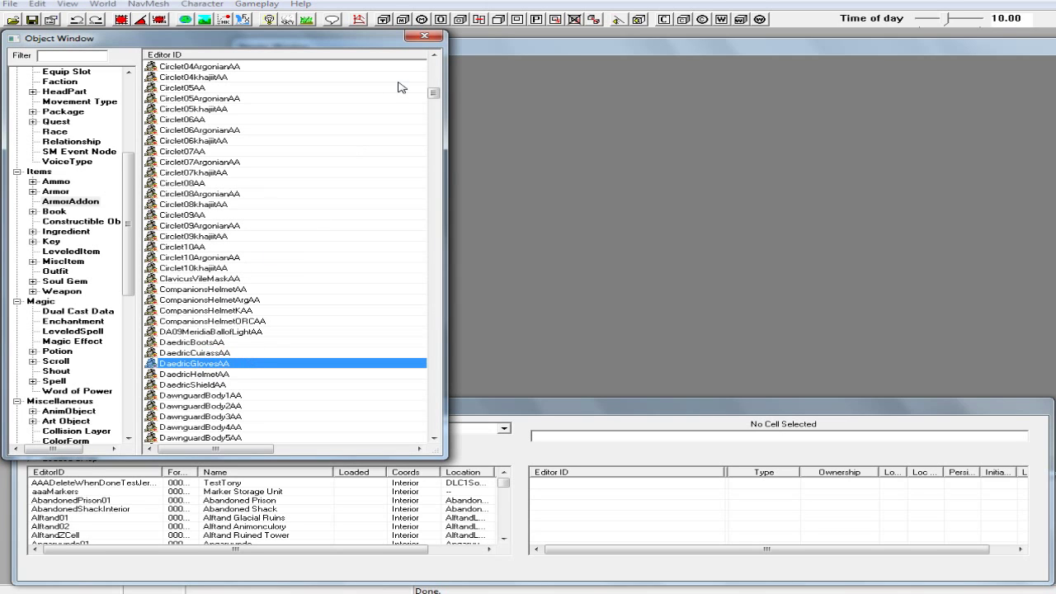
{"action": "left_click_drag", "start_coordinate": [435, 97], "coordinate": [434, 60]}
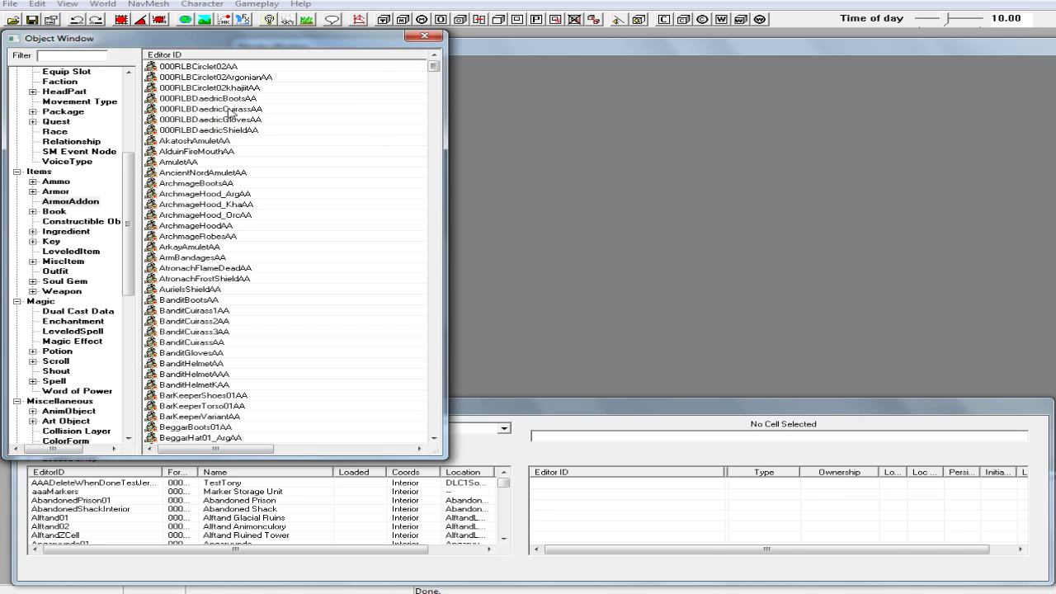
{"action": "double_click", "coordinate": [221, 112]}
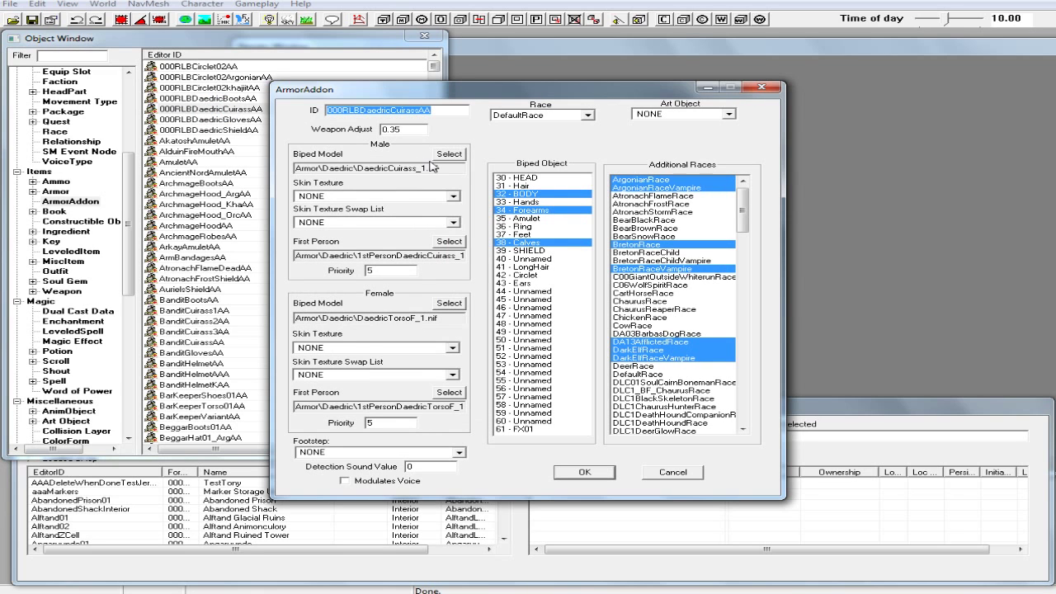
{"action": "left_click", "coordinate": [458, 156]}
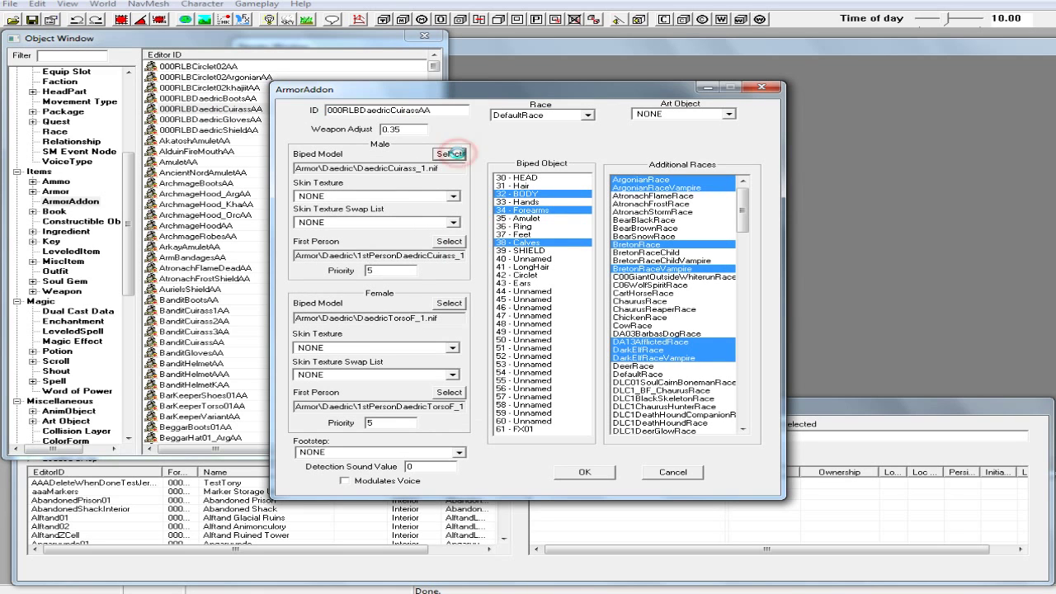
{"action": "left_click", "coordinate": [477, 203]}
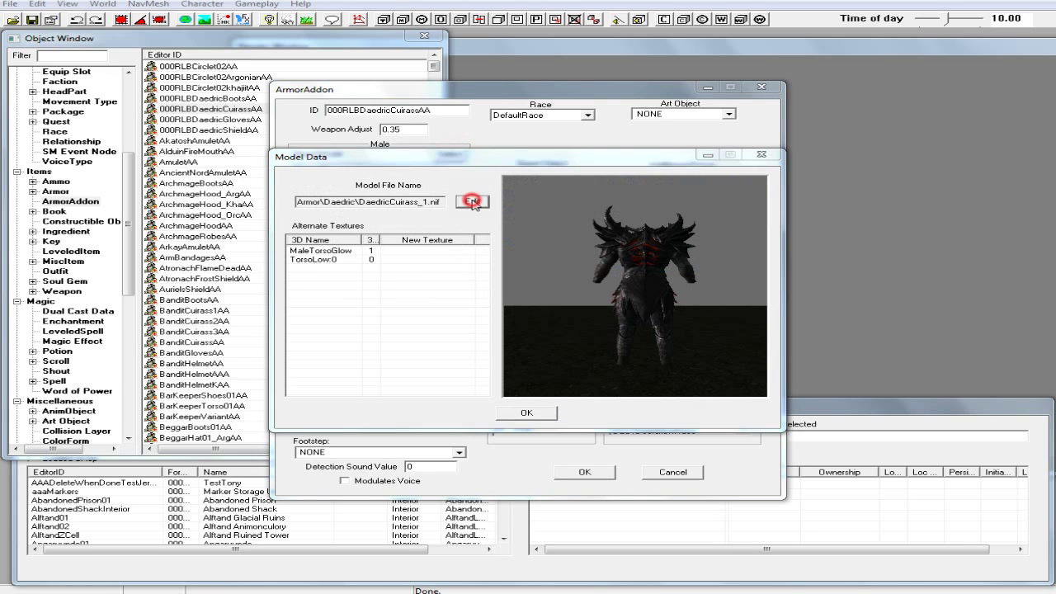
{"action": "double_click", "coordinate": [431, 246]}
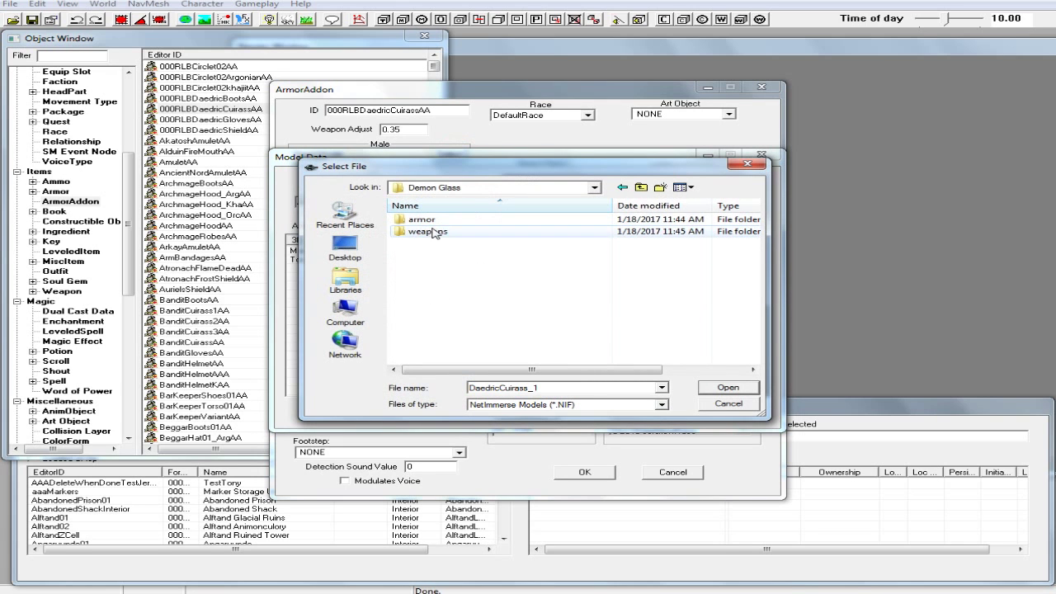
{"action": "double_click", "coordinate": [423, 220]}
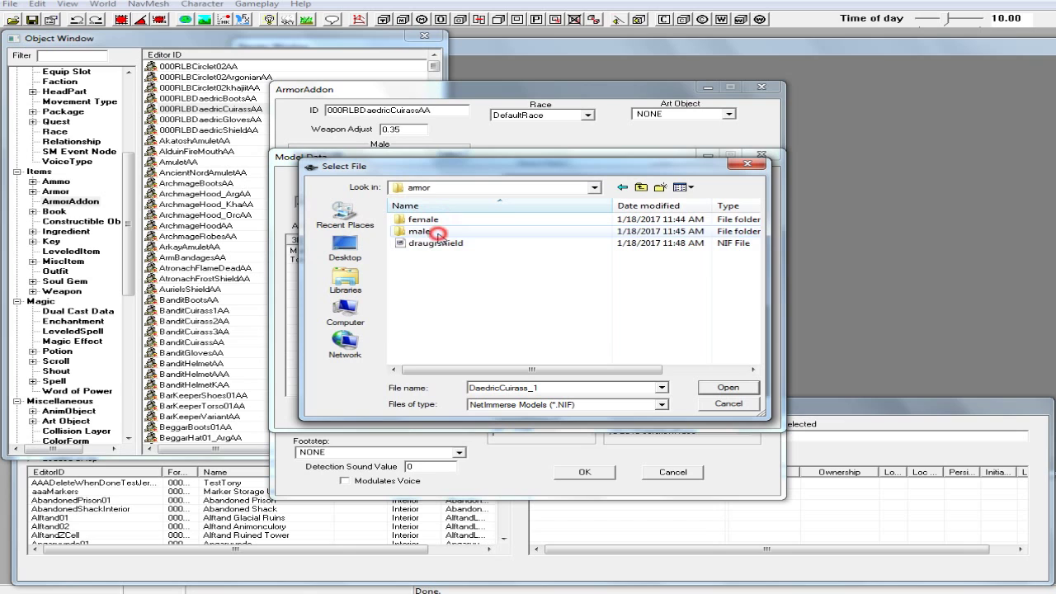
{"action": "double_click", "coordinate": [423, 231]}
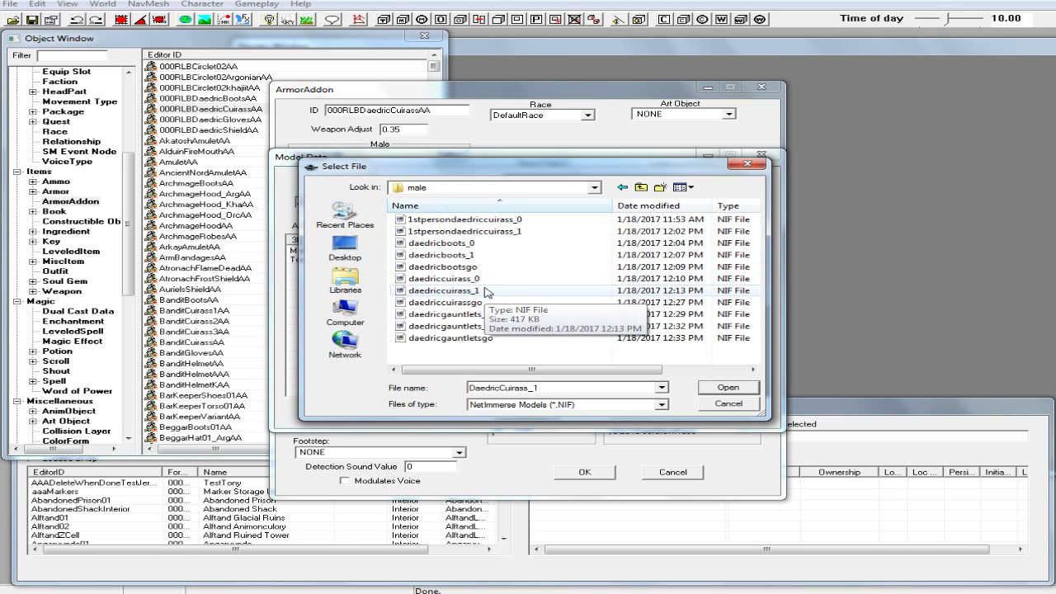
{"action": "left_click", "coordinate": [483, 291]}
{"action": "left_click", "coordinate": [747, 386]}
Step: Inspect the male cuirass in the model preview from the front and back under brighter lighting, and accept the model
{"action": "left_click_drag", "start_coordinate": [586, 307], "coordinate": [701, 311]}
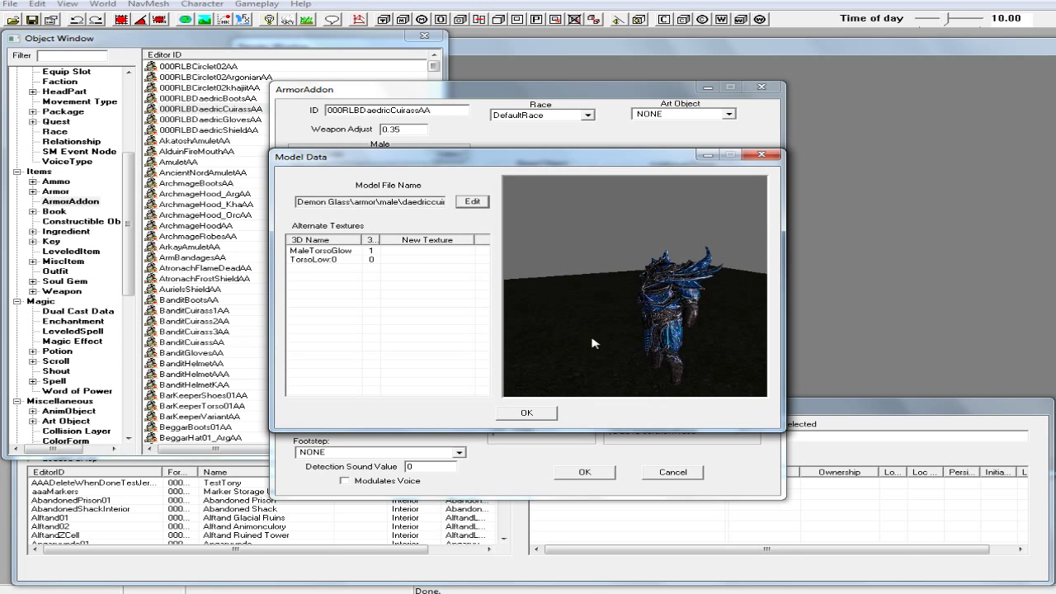
{"action": "left_click", "coordinate": [268, 19]}
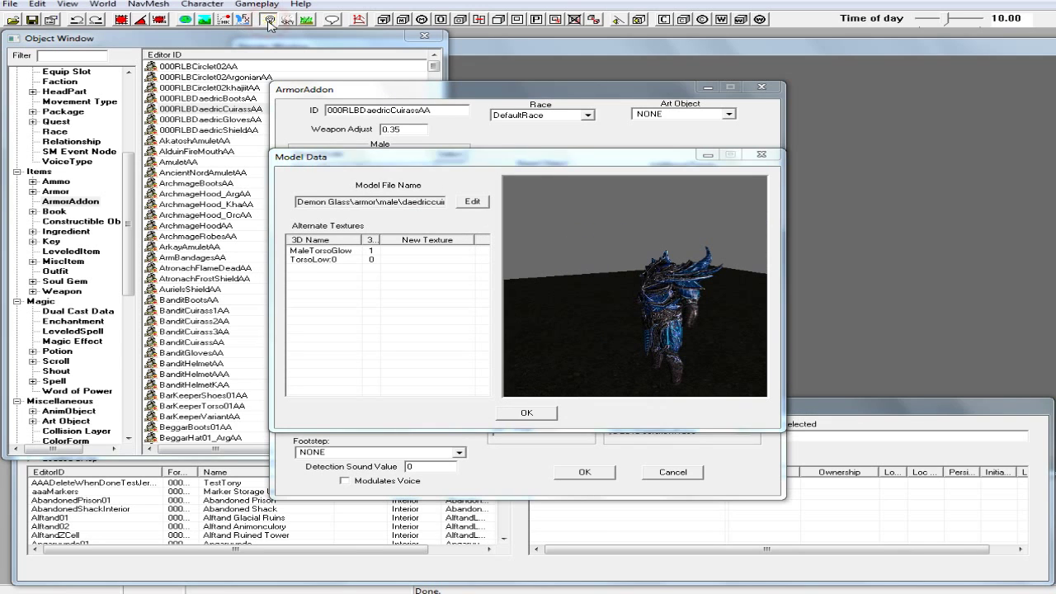
{"action": "left_click", "coordinate": [287, 19]}
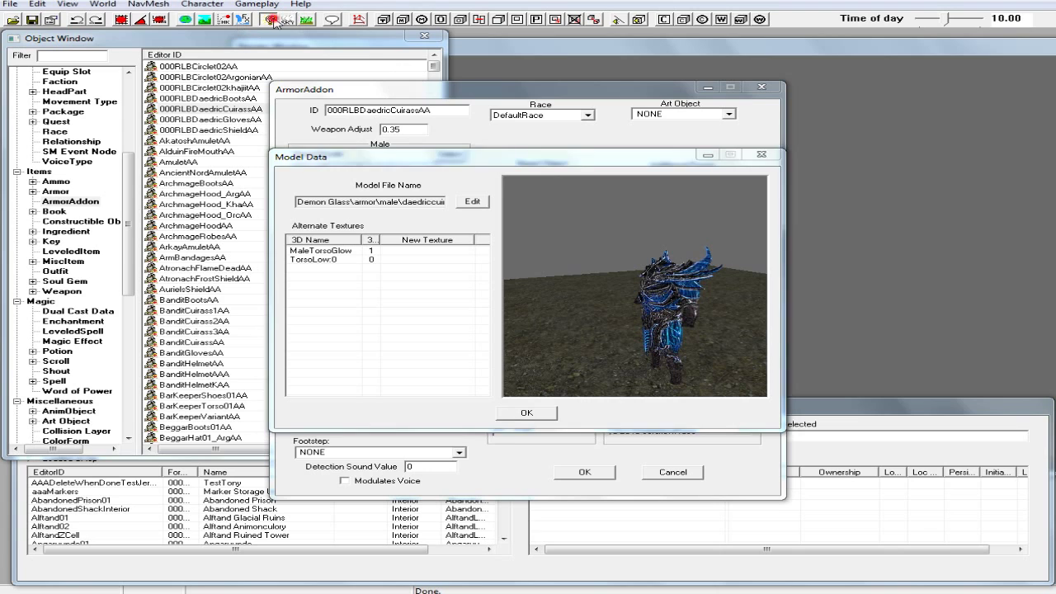
{"action": "scroll", "coordinate": [659, 282], "scroll_direction": "up", "scroll_amount": 2}
{"action": "left_click_drag", "start_coordinate": [659, 283], "coordinate": [728, 275]}
{"action": "left_click", "coordinate": [532, 414]}
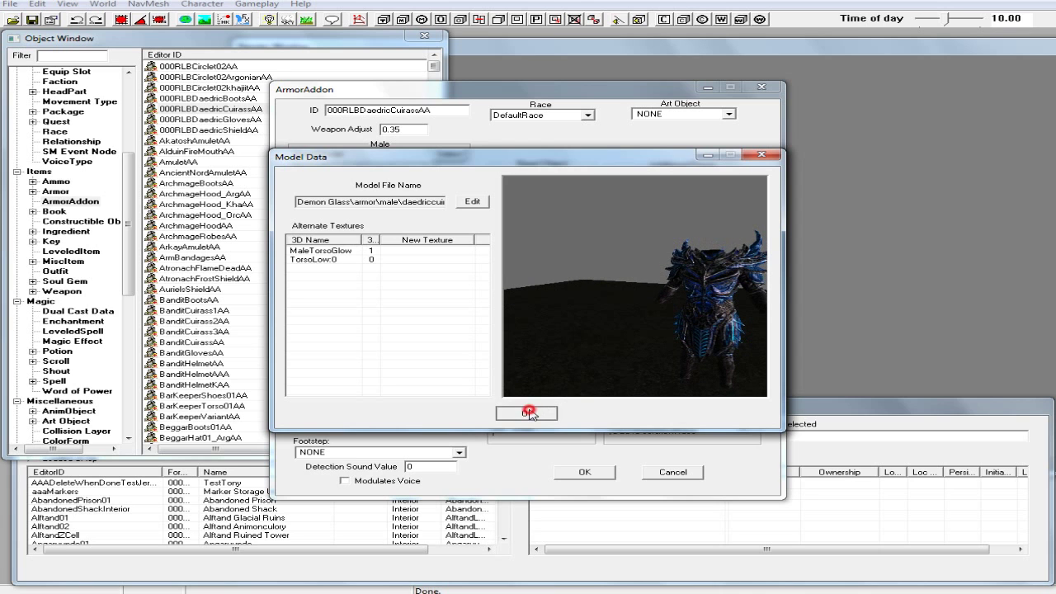
Step: Set the cuirass's male first-person model to 1stpersondaedriccuirass_1 from Demon Glass\armor\male and accept it
{"action": "left_click", "coordinate": [449, 241]}
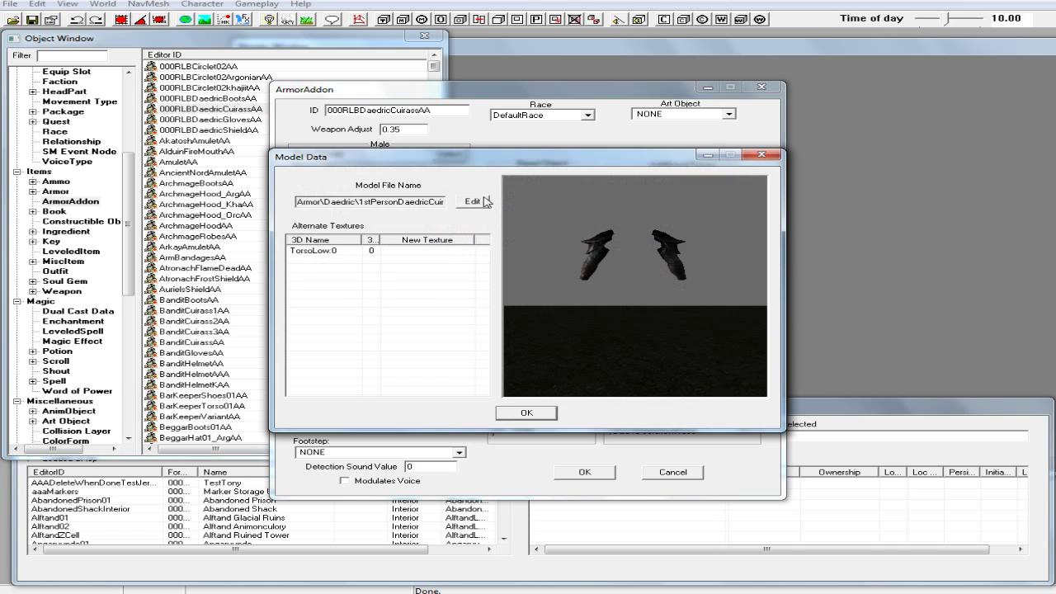
{"action": "left_click", "coordinate": [472, 202]}
{"action": "double_click", "coordinate": [458, 240]}
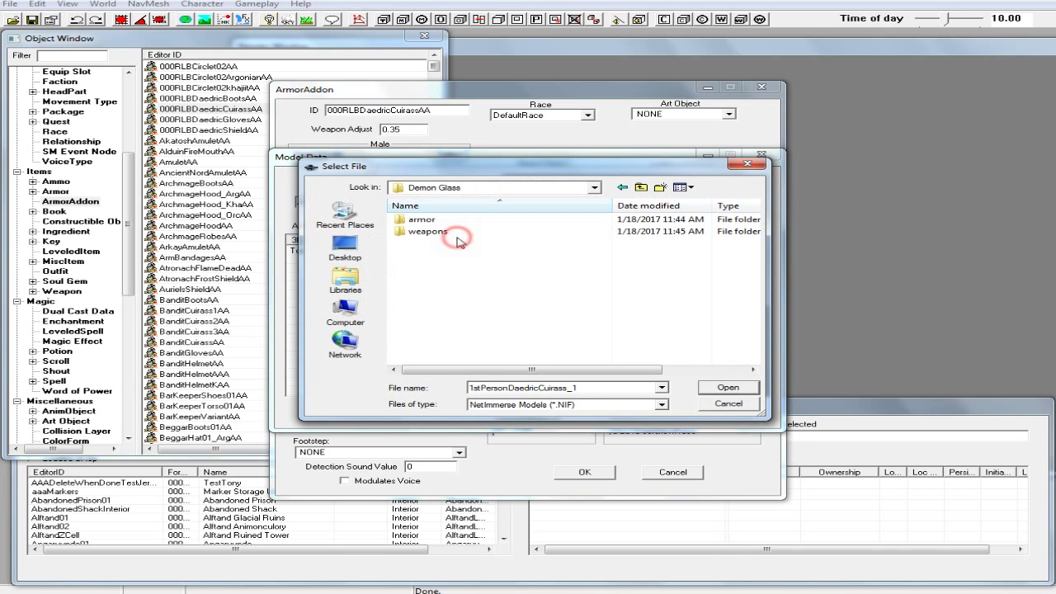
{"action": "double_click", "coordinate": [453, 219]}
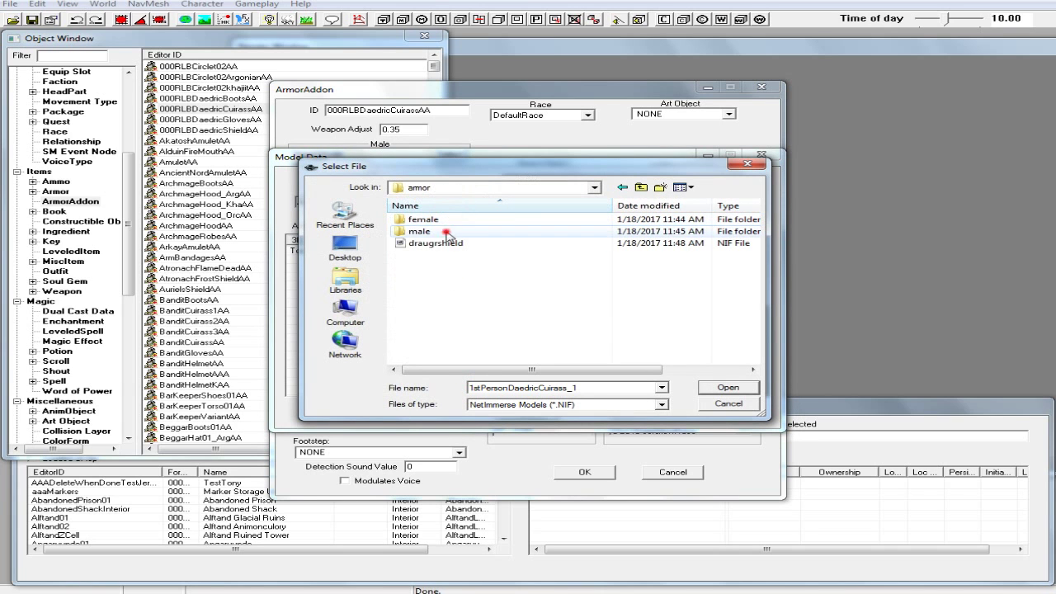
{"action": "double_click", "coordinate": [446, 232]}
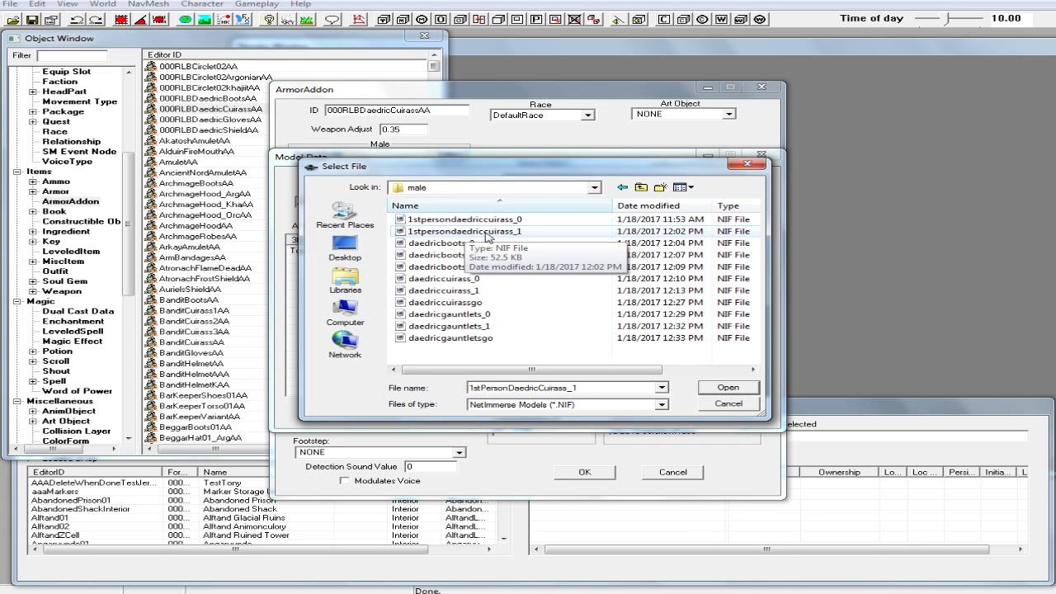
{"action": "left_click", "coordinate": [486, 232]}
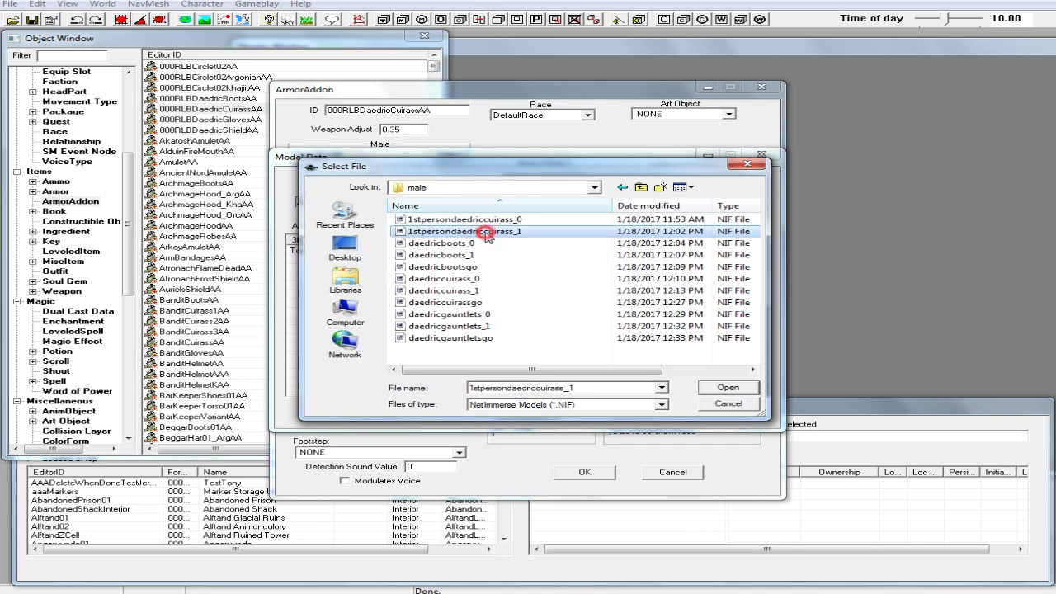
{"action": "left_click", "coordinate": [726, 390]}
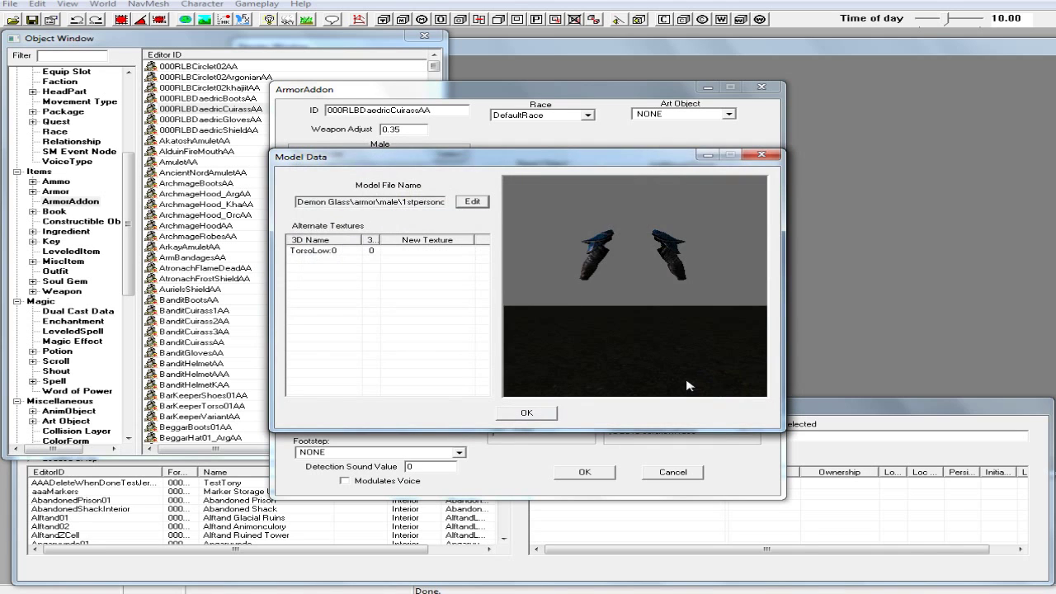
{"action": "left_click_drag", "start_coordinate": [585, 283], "coordinate": [644, 295]}
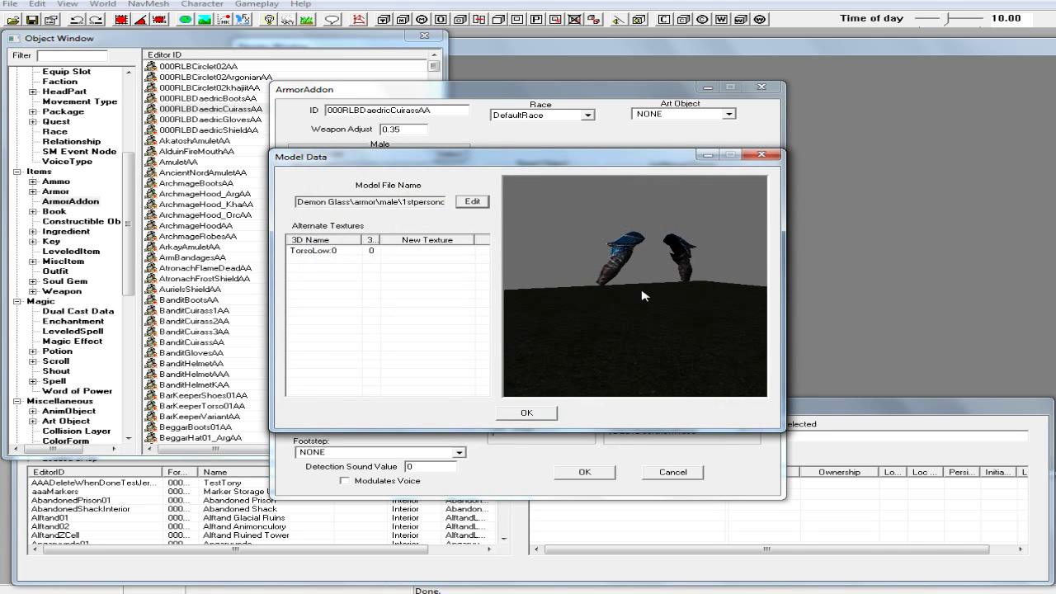
{"action": "left_click", "coordinate": [541, 414]}
Step: Set the cuirass's female biped model to daedrictorsof_1 from Demon Glass\armor\female, ignoring the shader assertion
{"action": "left_click", "coordinate": [454, 305]}
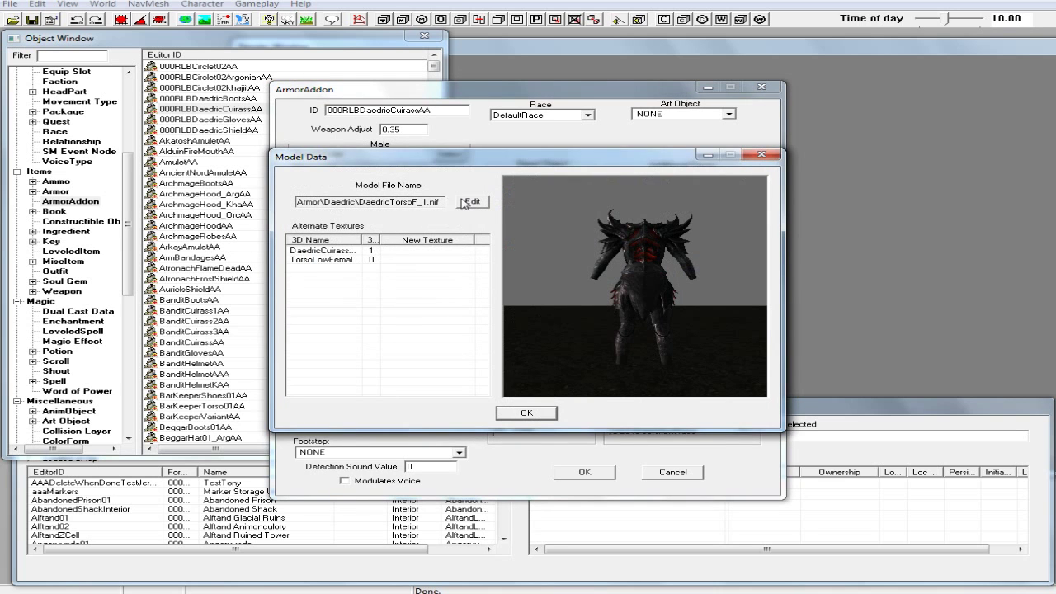
{"action": "left_click", "coordinate": [465, 203]}
{"action": "double_click", "coordinate": [465, 242]}
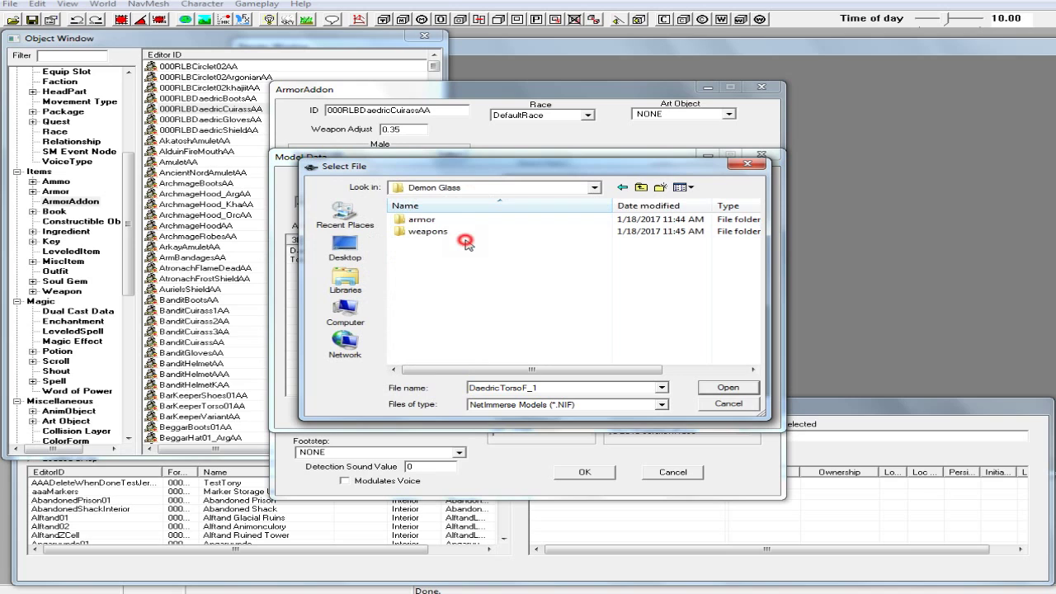
{"action": "double_click", "coordinate": [459, 219]}
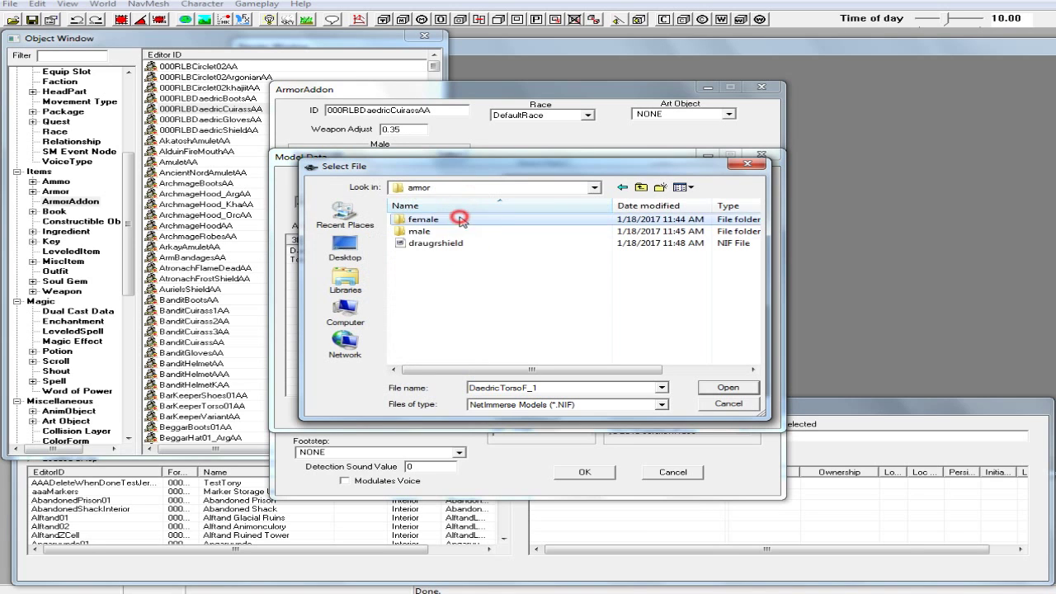
{"action": "double_click", "coordinate": [460, 219]}
{"action": "left_click", "coordinate": [467, 303]}
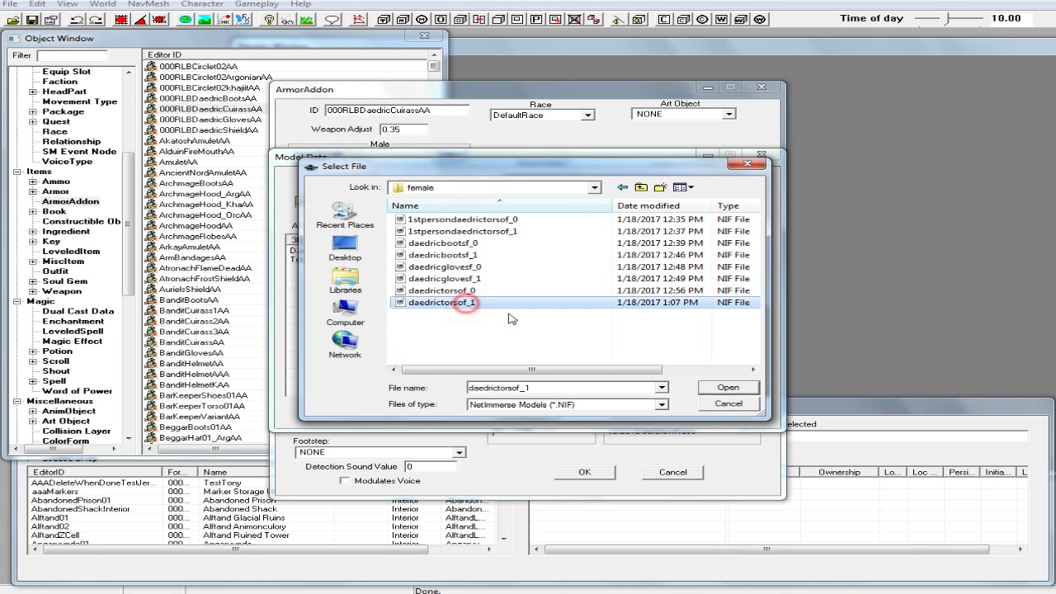
{"action": "left_click", "coordinate": [718, 388]}
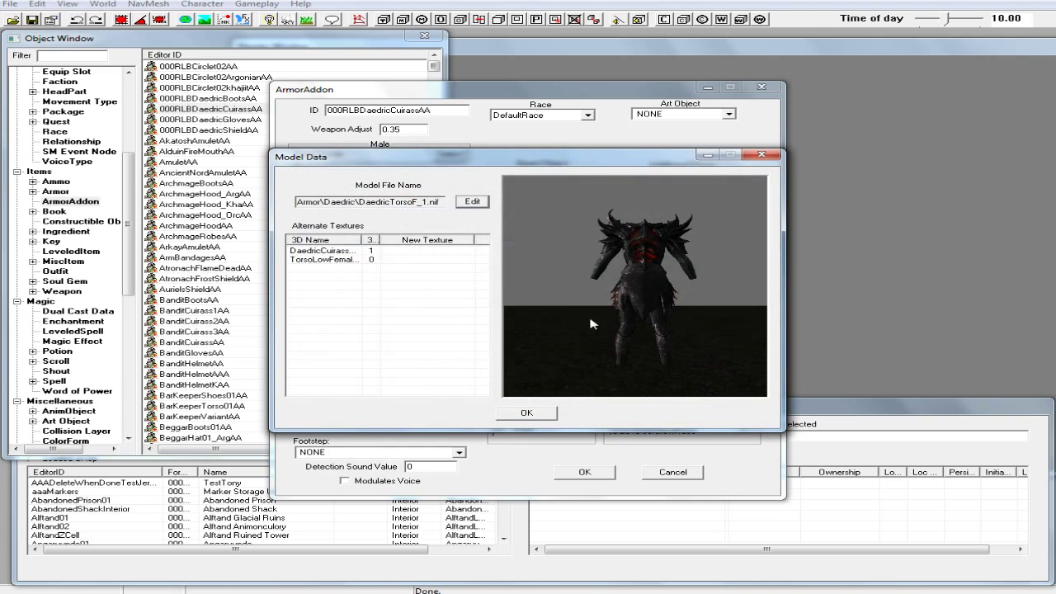
{"action": "left_click", "coordinate": [658, 353]}
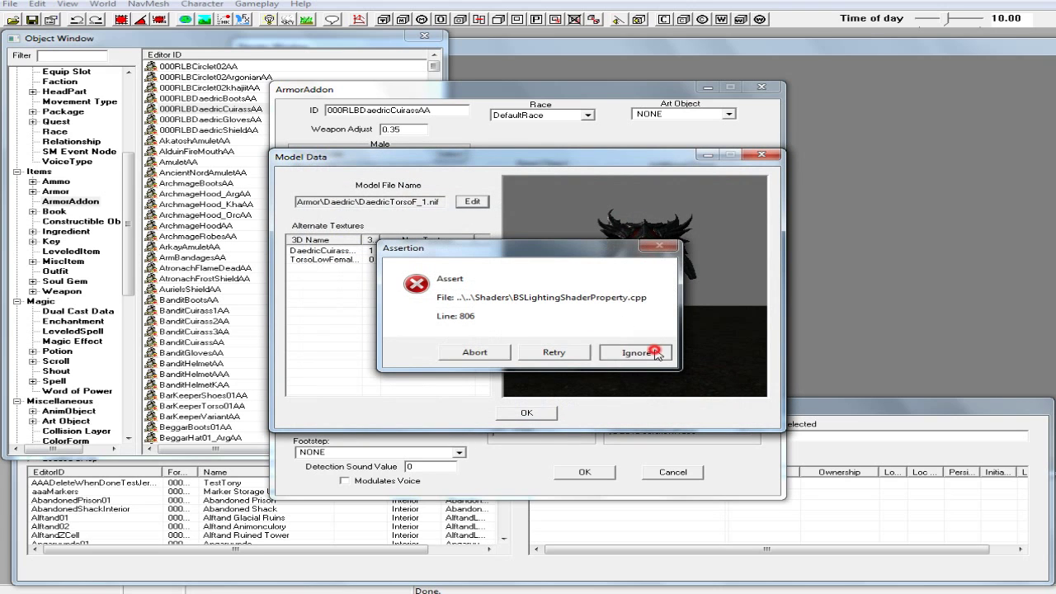
Step: Inspect the female torso model up close from the front in the preview and accept it
{"action": "mouse_move", "coordinate": [693, 330]}
{"action": "left_mouse_down"}
{"action": "mouse_move", "coordinate": [727, 333]}
{"action": "mouse_move", "coordinate": [685, 334]}
{"action": "left_mouse_up"}
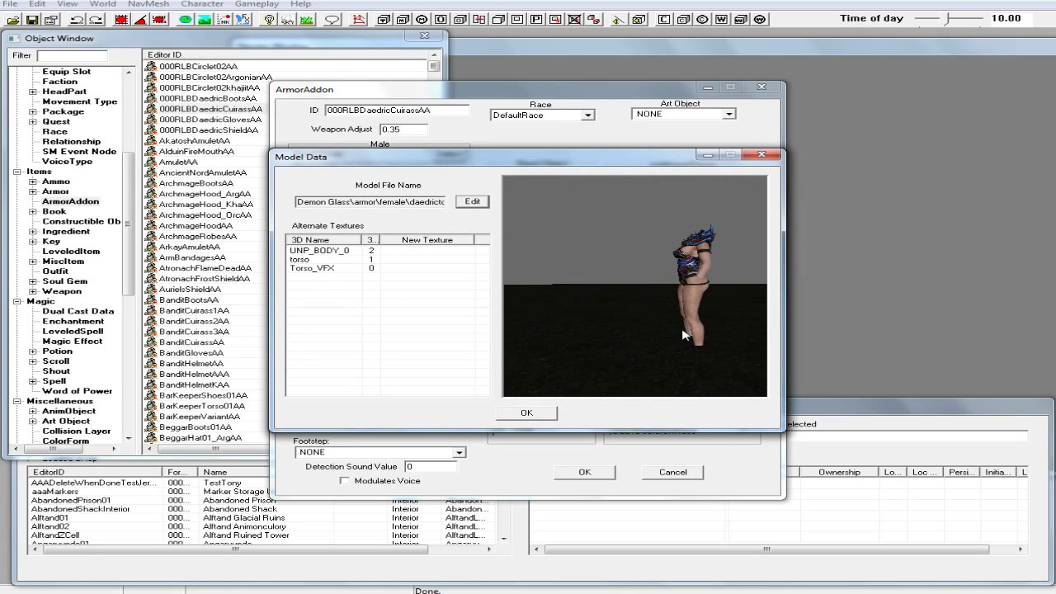
{"action": "left_click_drag", "start_coordinate": [612, 328], "coordinate": [683, 322]}
{"action": "left_click_drag", "start_coordinate": [586, 328], "coordinate": [651, 322]}
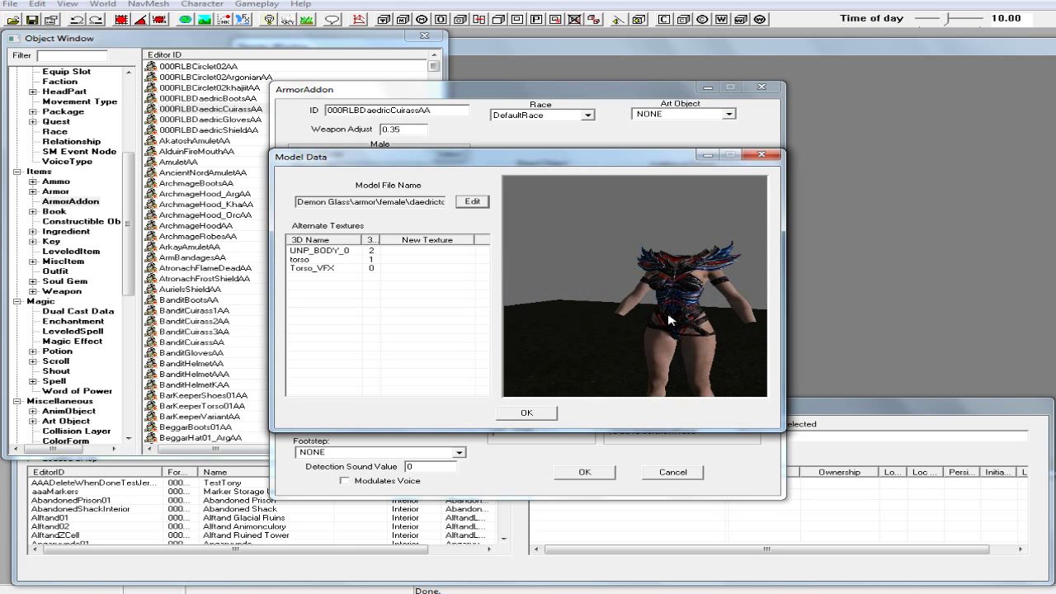
{"action": "scroll", "coordinate": [670, 320], "scroll_direction": "up", "scroll_amount": 3}
{"action": "left_click_drag", "start_coordinate": [673, 308], "coordinate": [672, 308]}
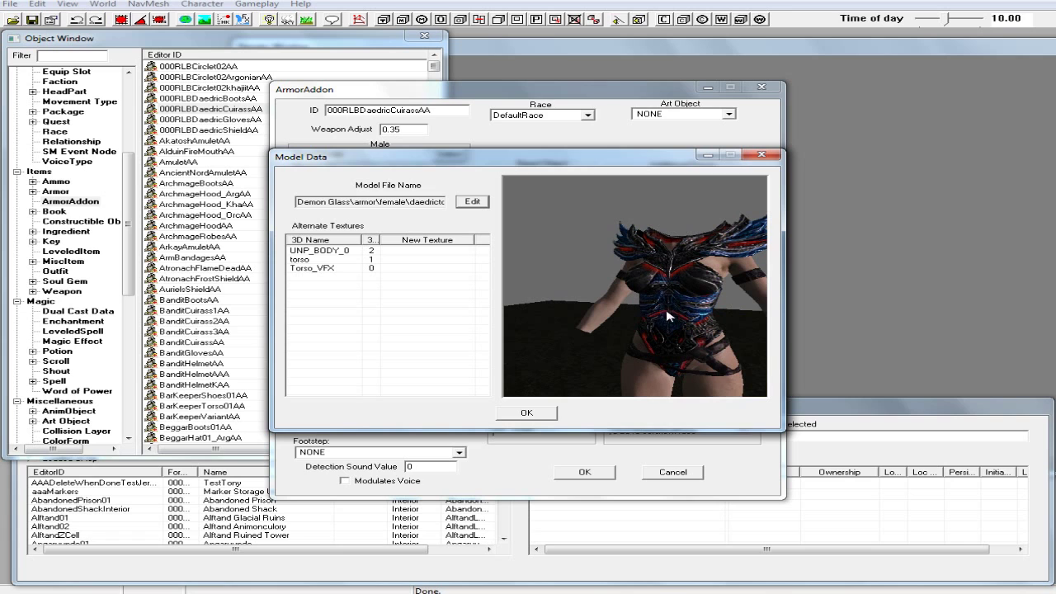
{"action": "left_click", "coordinate": [547, 417]}
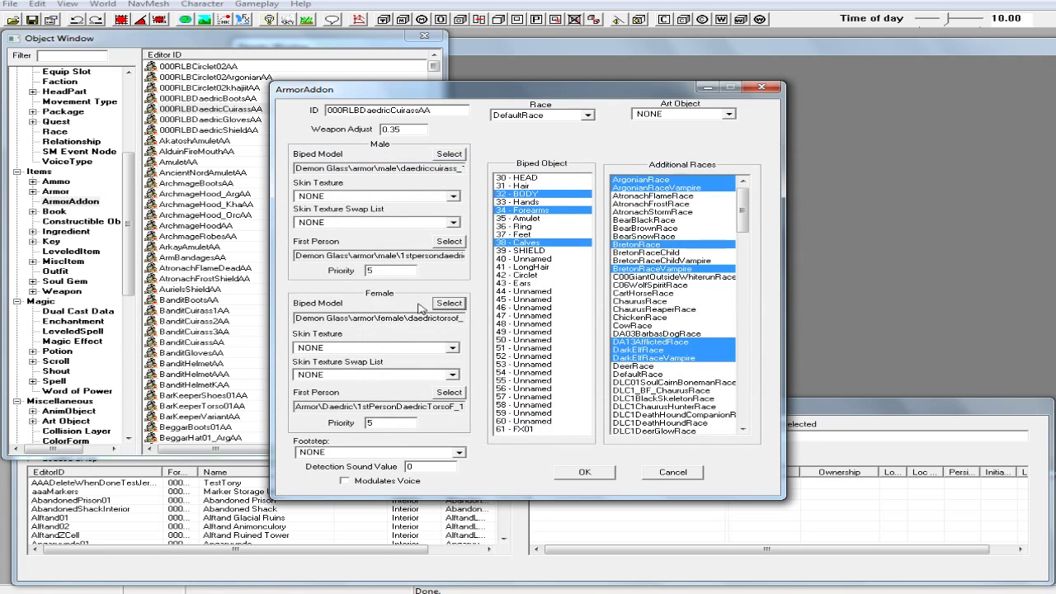
Step: Set the cuirass's female first-person model to 1stpersondaedrictorsof_1 from Demon Glass\armor\female and save the cuirass armor addon
{"action": "left_click", "coordinate": [451, 394]}
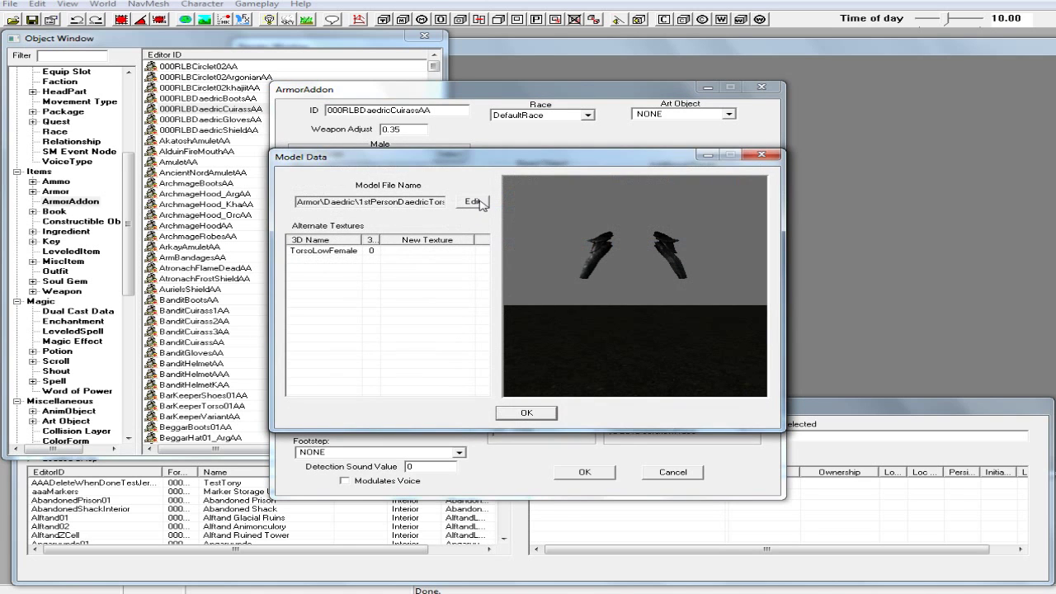
{"action": "left_click", "coordinate": [473, 202]}
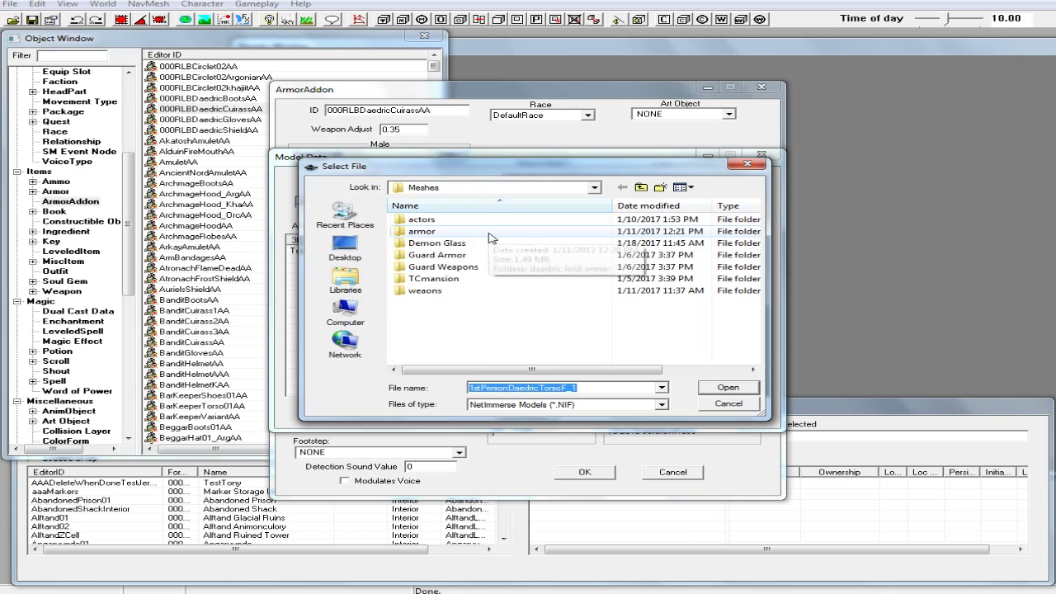
{"action": "double_click", "coordinate": [488, 242]}
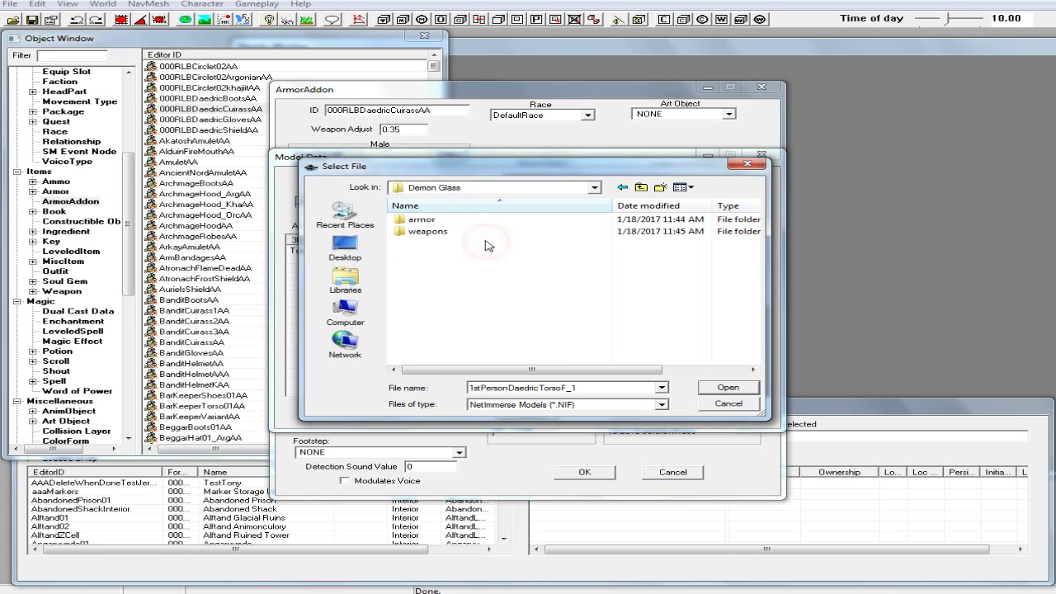
{"action": "double_click", "coordinate": [455, 219]}
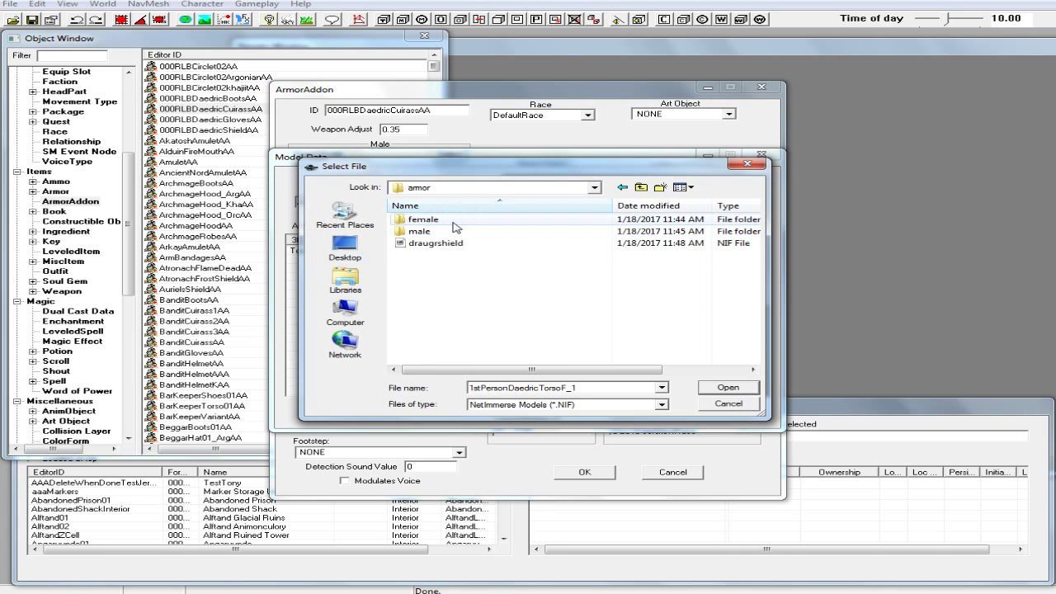
{"action": "double_click", "coordinate": [423, 220]}
{"action": "left_click", "coordinate": [467, 232]}
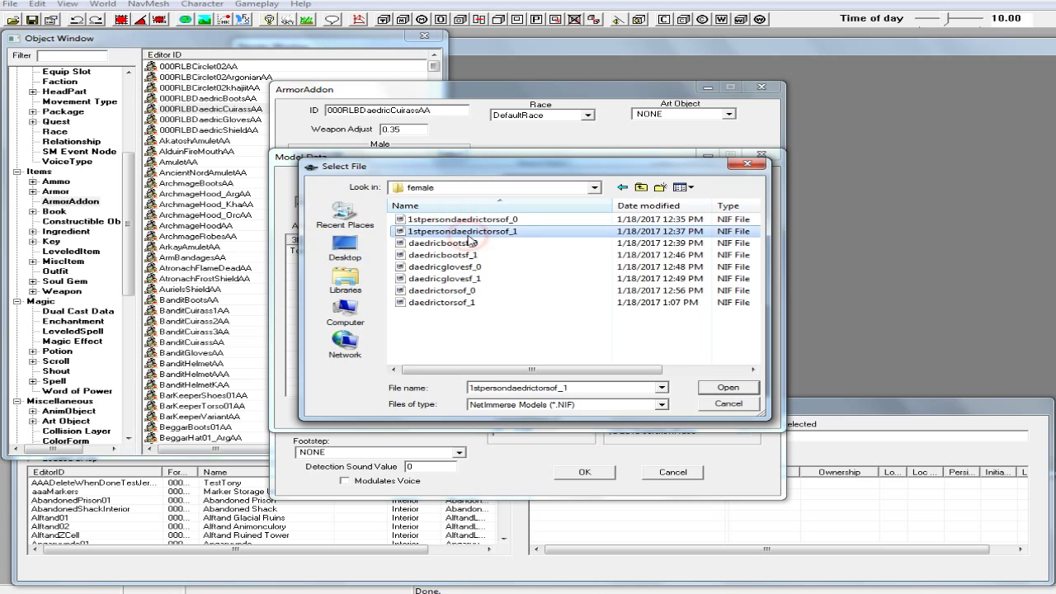
{"action": "left_click", "coordinate": [718, 389]}
{"action": "left_click_drag", "start_coordinate": [551, 329], "coordinate": [652, 342]}
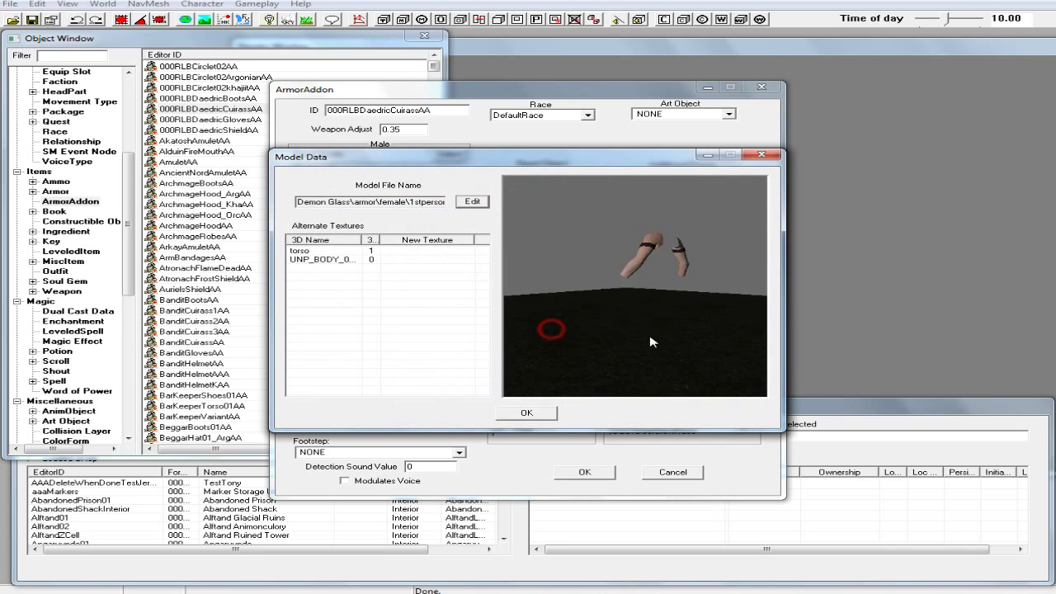
{"action": "left_click", "coordinate": [528, 413]}
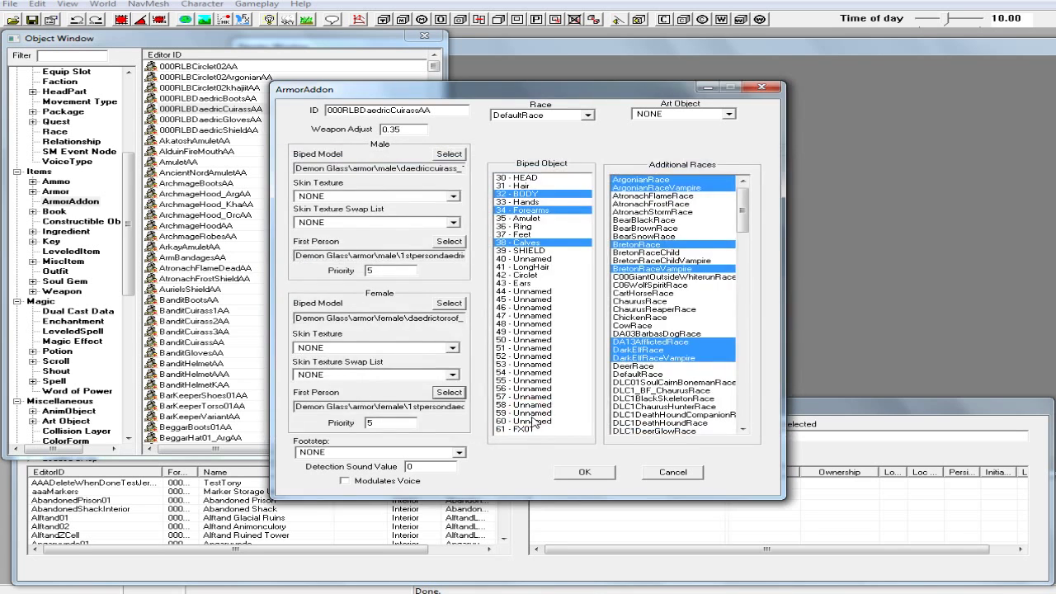
{"action": "left_click", "coordinate": [581, 473]}
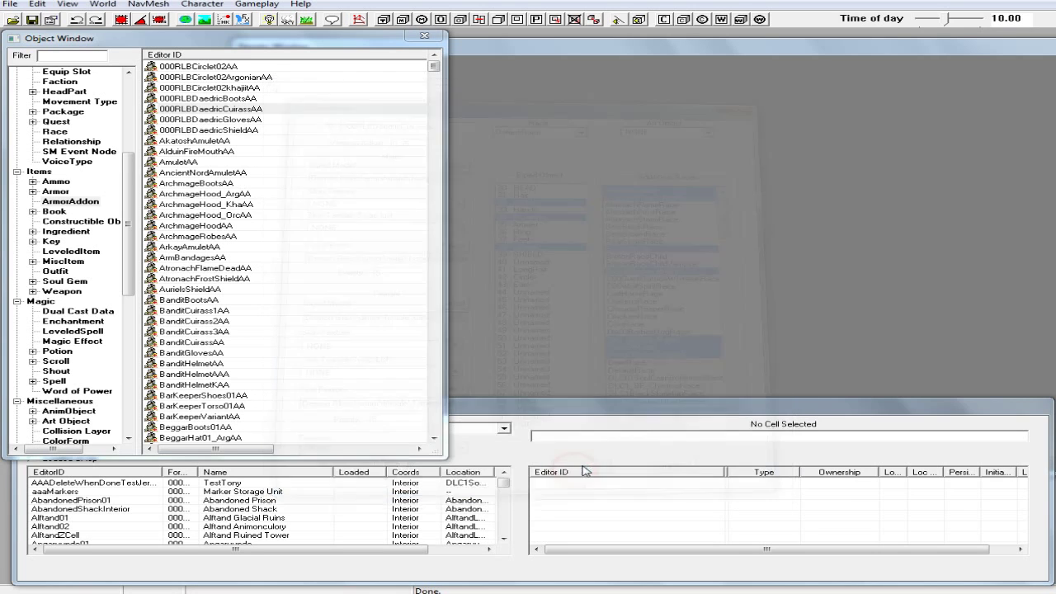
Step: Set the male biped model of 000RLBDaedricGlovesAA to daedricgauntlets_1 from Demon Glass\armor\male and accept it
{"action": "double_click", "coordinate": [219, 119]}
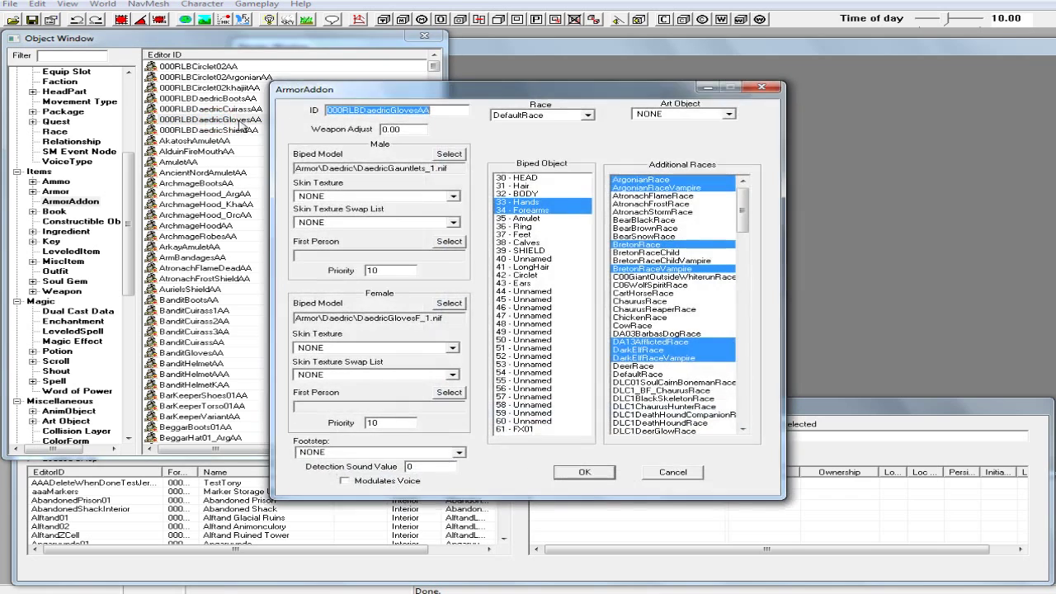
{"action": "left_click", "coordinate": [454, 155]}
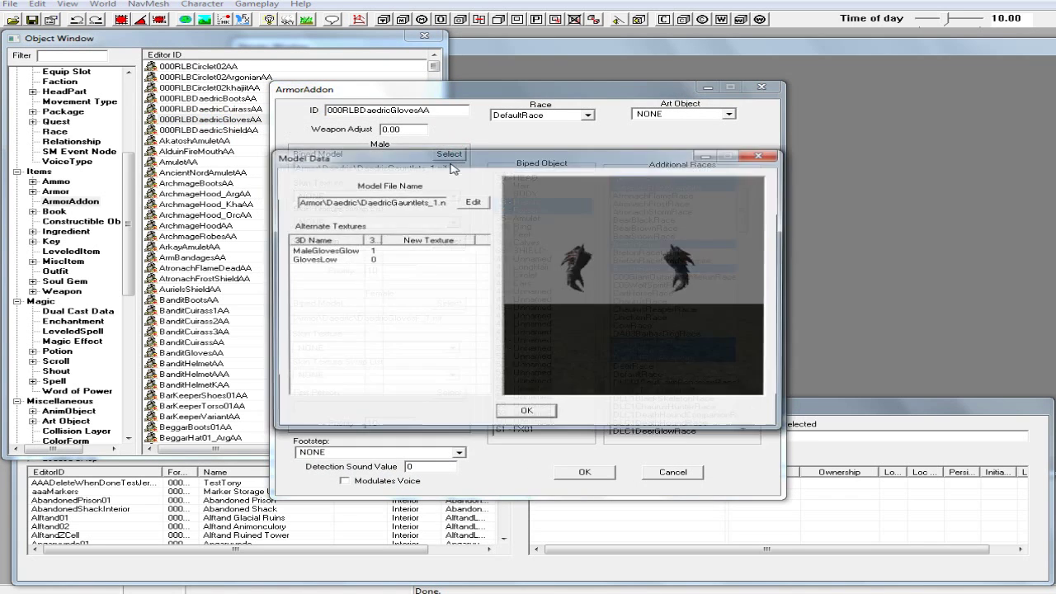
{"action": "left_click", "coordinate": [473, 203]}
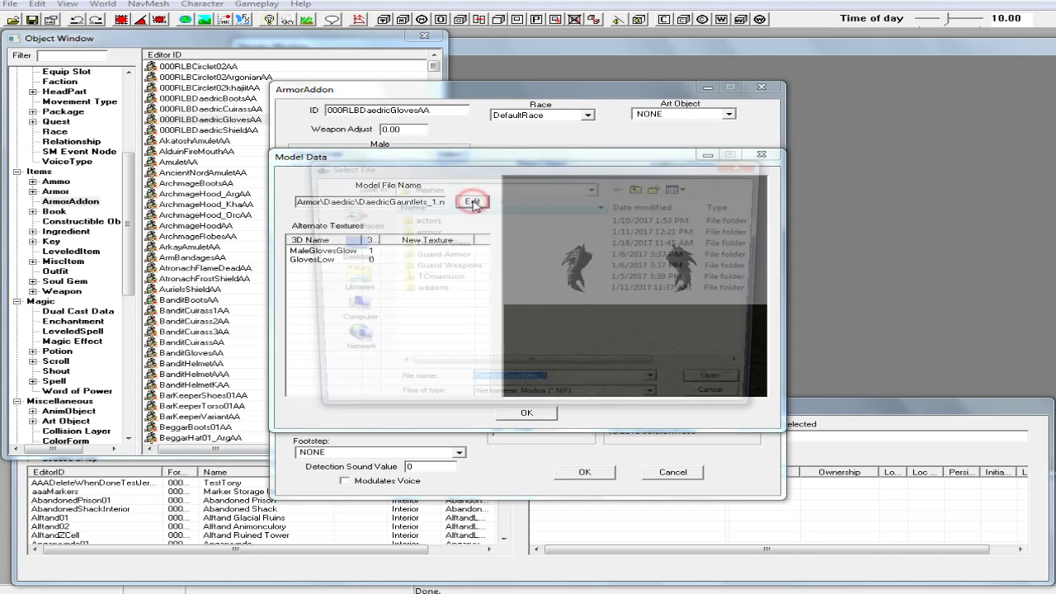
{"action": "double_click", "coordinate": [464, 247]}
{"action": "double_click", "coordinate": [422, 219]}
{"action": "double_click", "coordinate": [420, 231]}
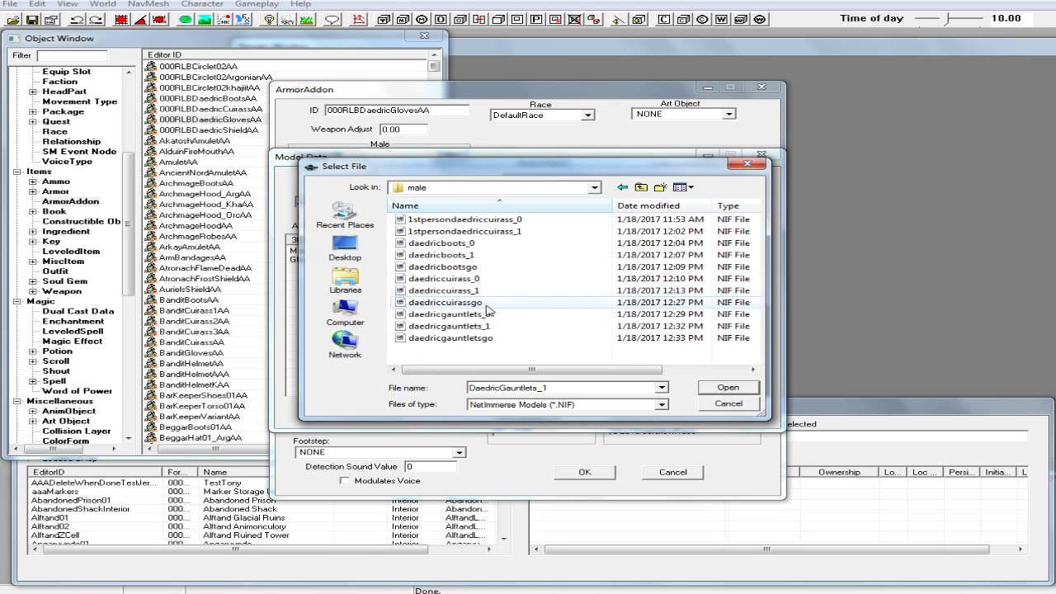
{"action": "left_click", "coordinate": [499, 327]}
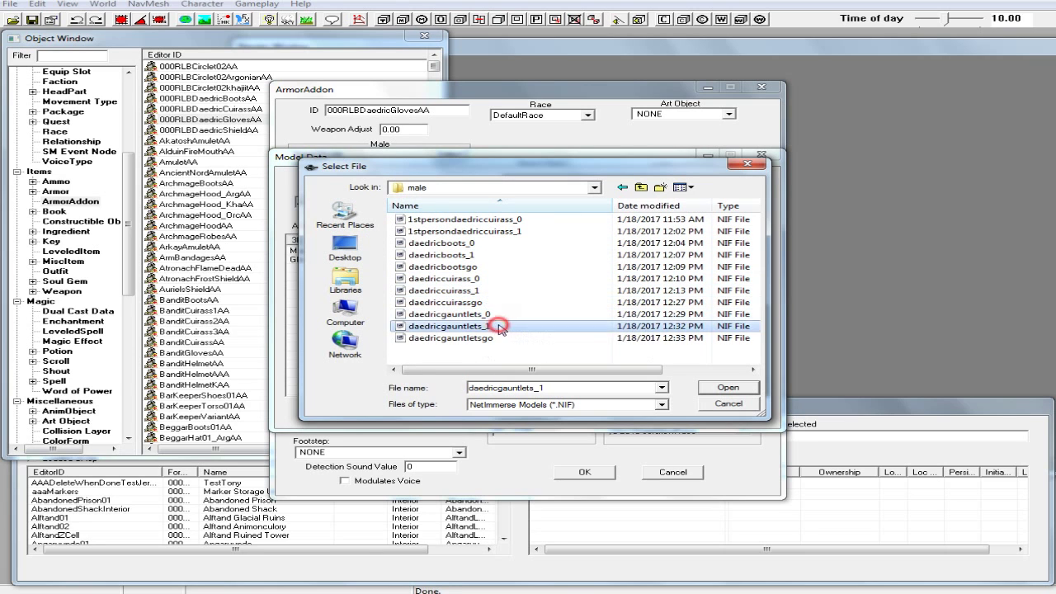
{"action": "left_click", "coordinate": [718, 387]}
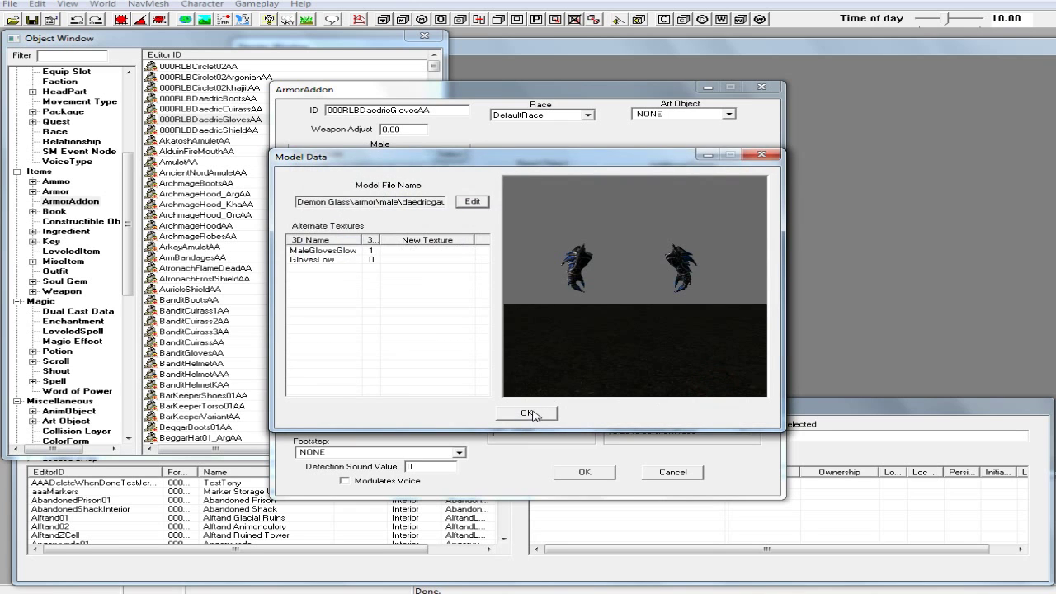
{"action": "left_click", "coordinate": [532, 414]}
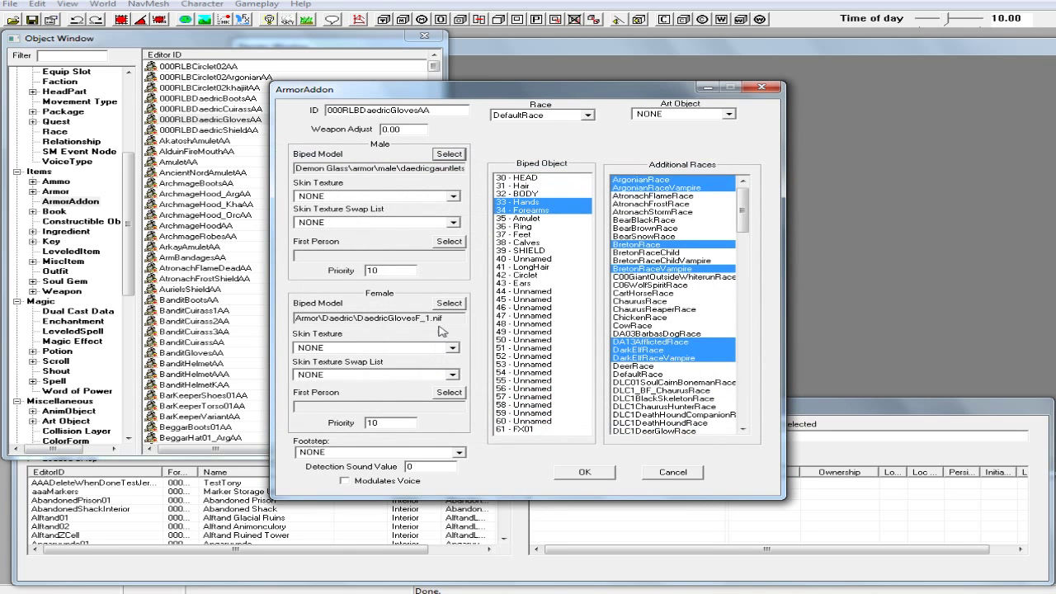
Step: Set the gloves' female biped model to daedricglovesf_1 from Demon Glass\armor\female
{"action": "left_click", "coordinate": [451, 304]}
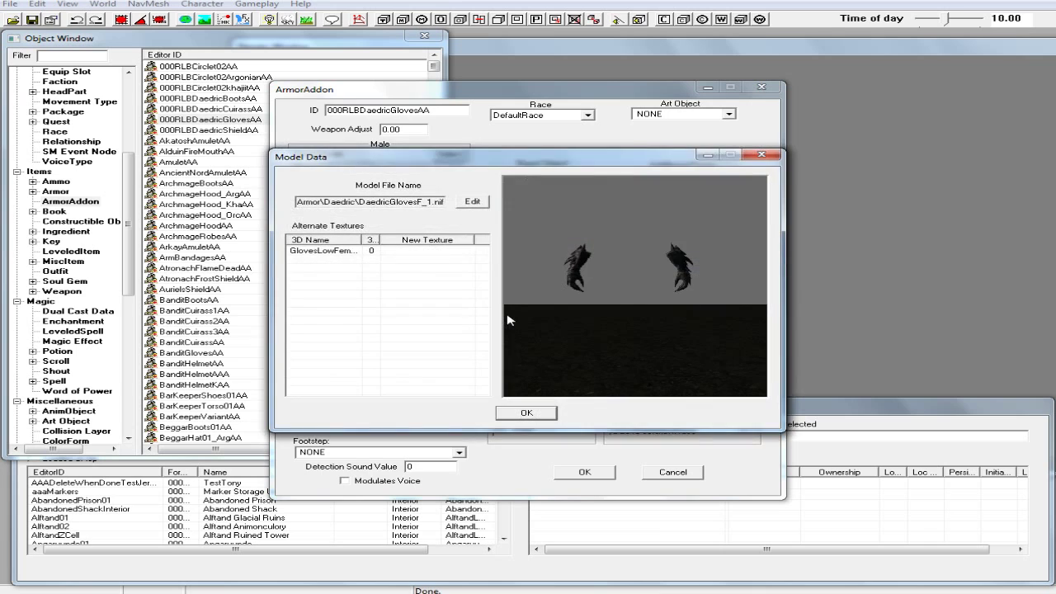
{"action": "left_click", "coordinate": [474, 203]}
{"action": "double_click", "coordinate": [467, 239]}
{"action": "double_click", "coordinate": [419, 220]}
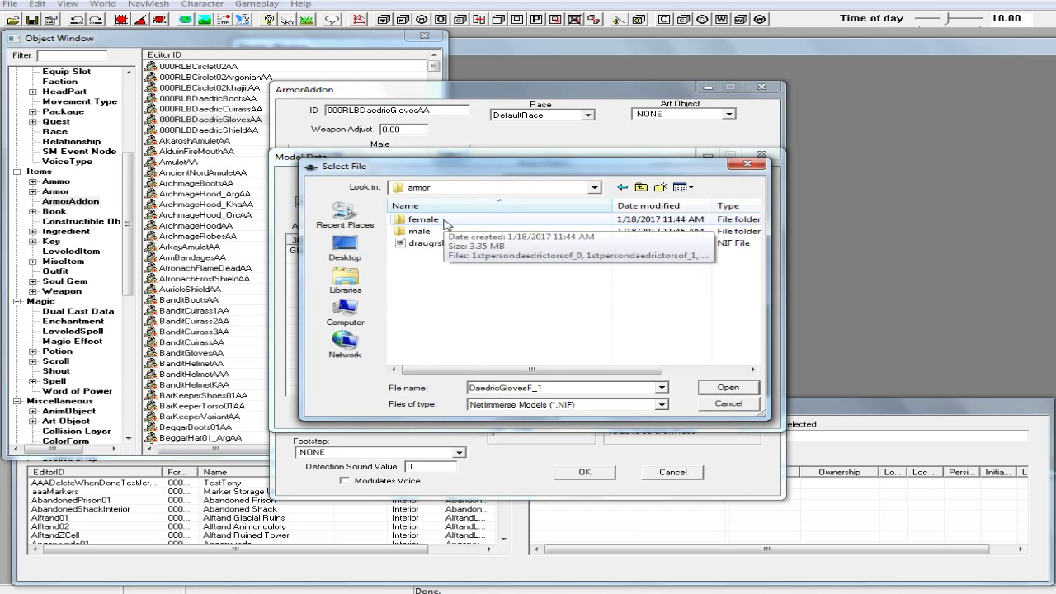
{"action": "double_click", "coordinate": [444, 222]}
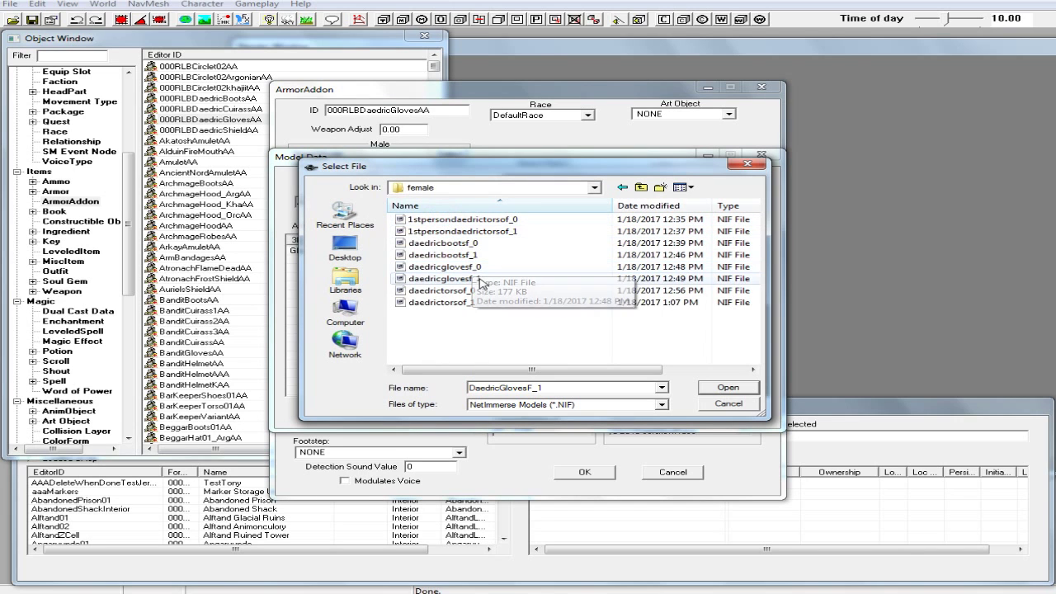
{"action": "left_click", "coordinate": [482, 280]}
{"action": "left_click", "coordinate": [733, 389]}
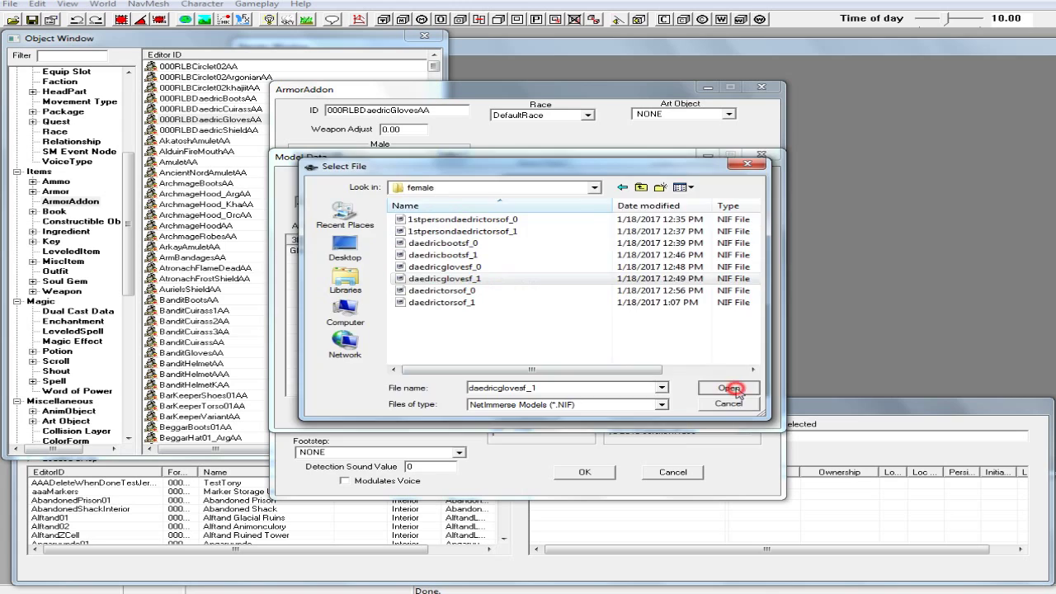
Step: Inspect the female gloves up close in the model preview, accept the model and save the gloves armor addon
{"action": "scroll", "coordinate": [680, 353], "scroll_direction": "up", "scroll_amount": 5}
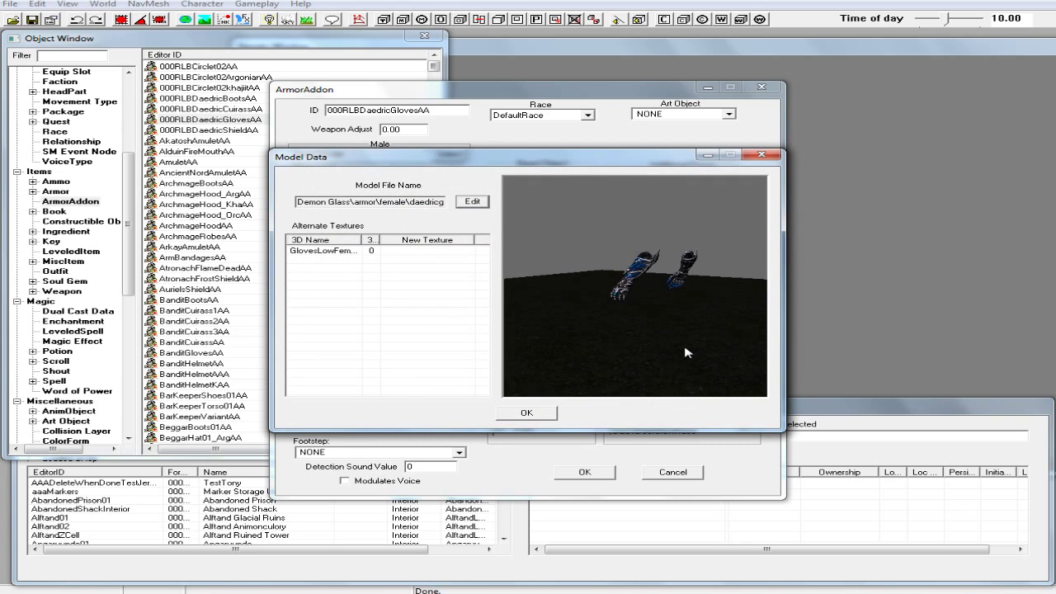
{"action": "scroll", "coordinate": [686, 353], "scroll_direction": "up", "scroll_amount": 3}
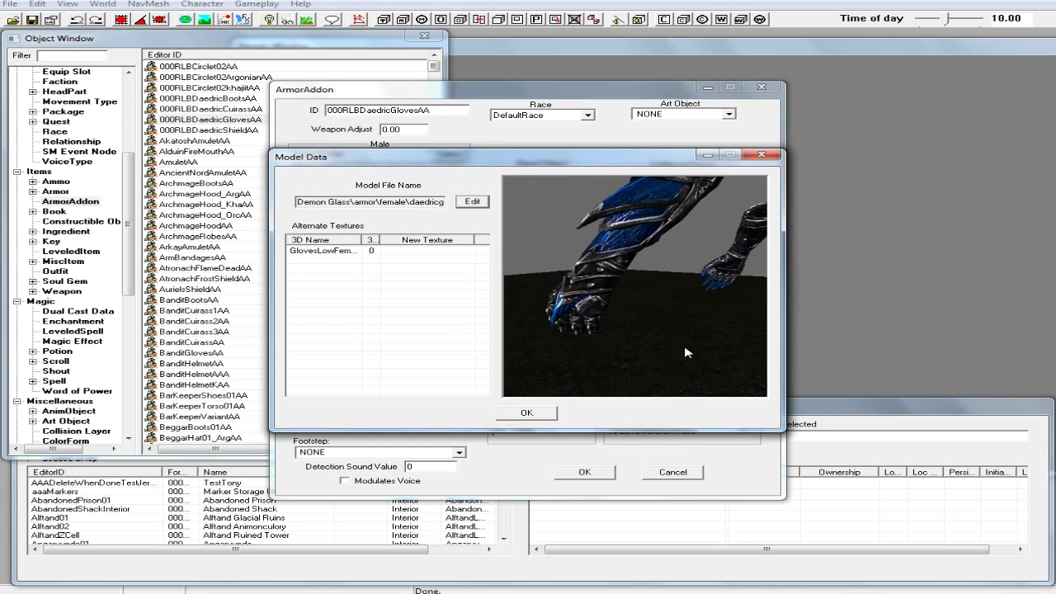
{"action": "left_click_drag", "start_coordinate": [707, 305], "coordinate": [457, 272]}
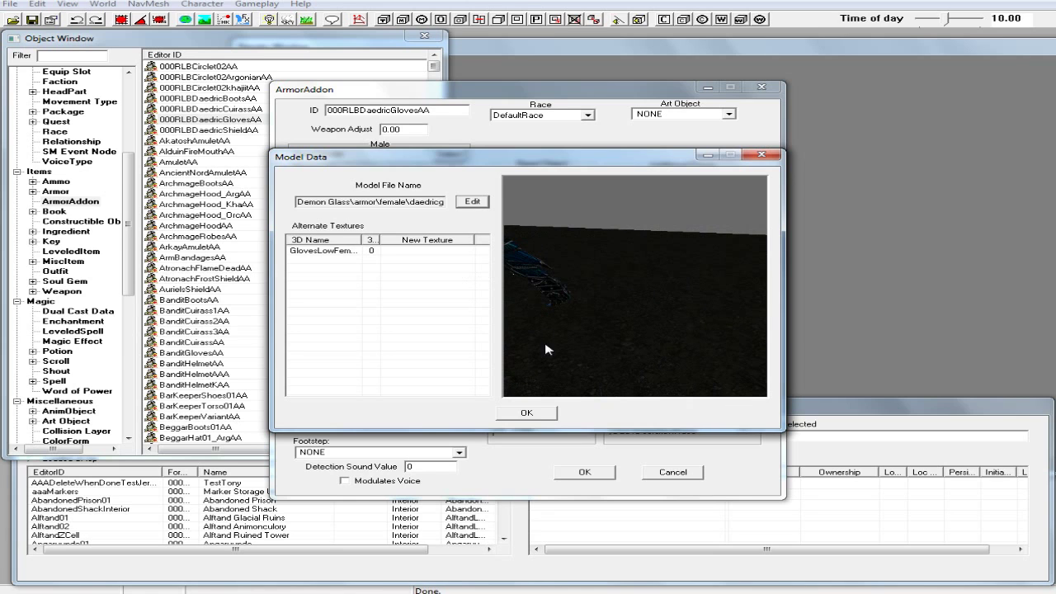
{"action": "left_click", "coordinate": [530, 413]}
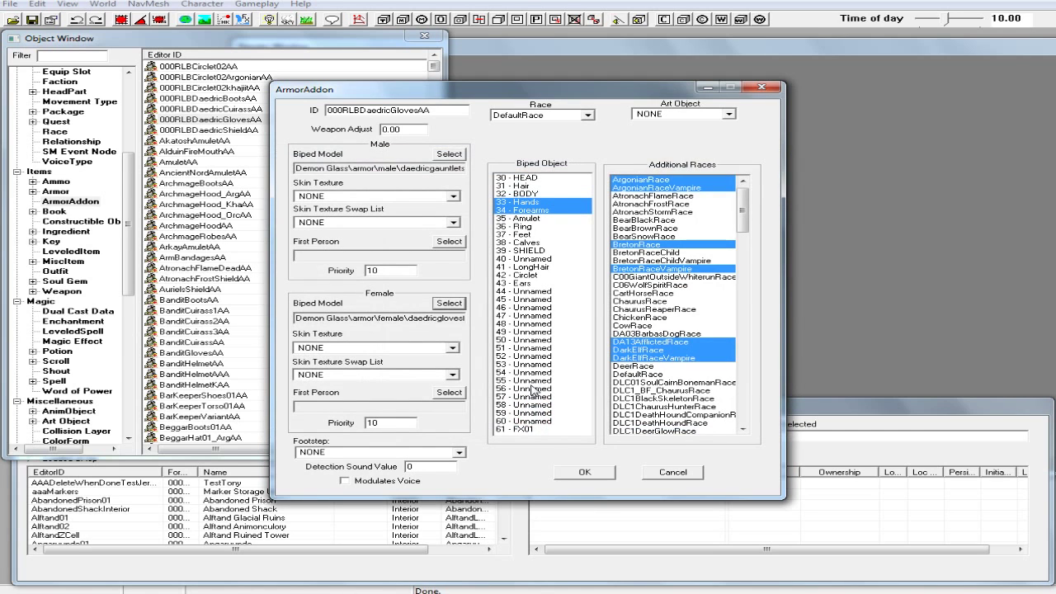
{"action": "left_click", "coordinate": [587, 475]}
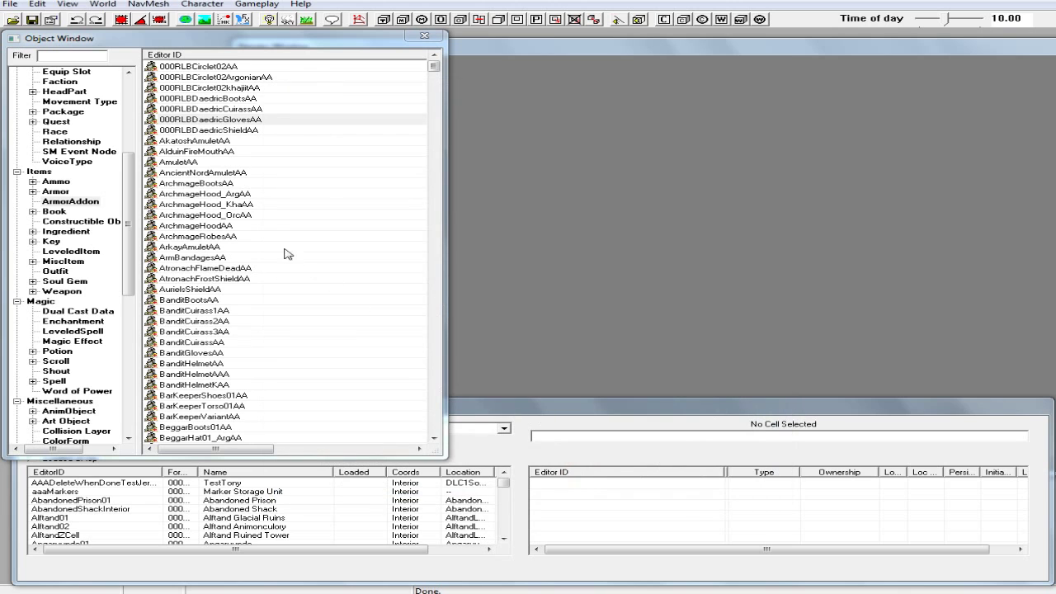
Step: Set the male biped model of 000RLBDaedricShieldAA to draugrshield from Demon Glass\armor and accept it
{"action": "double_click", "coordinate": [245, 130]}
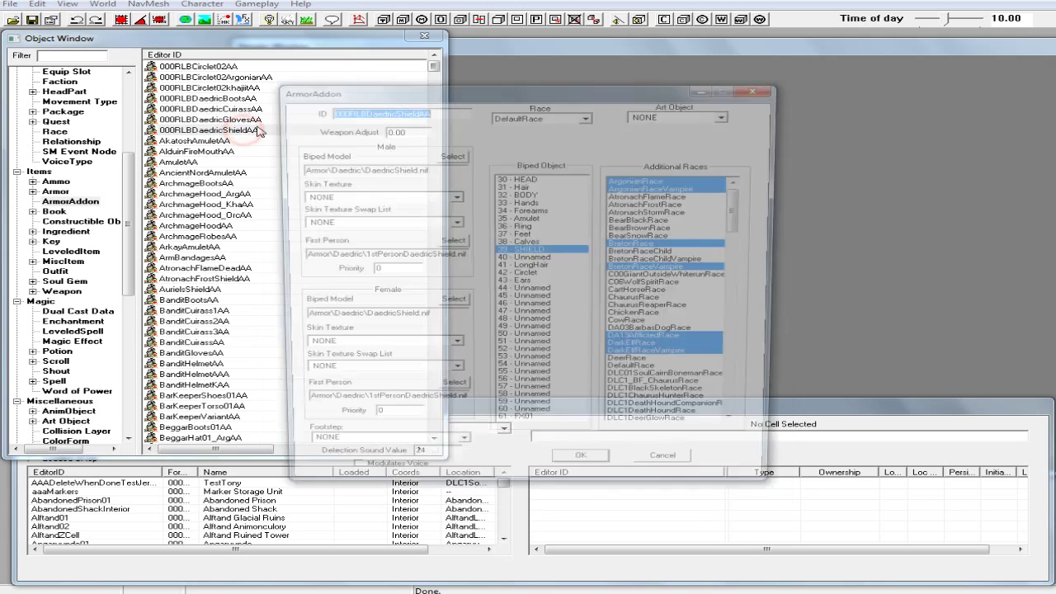
{"action": "left_click", "coordinate": [451, 155]}
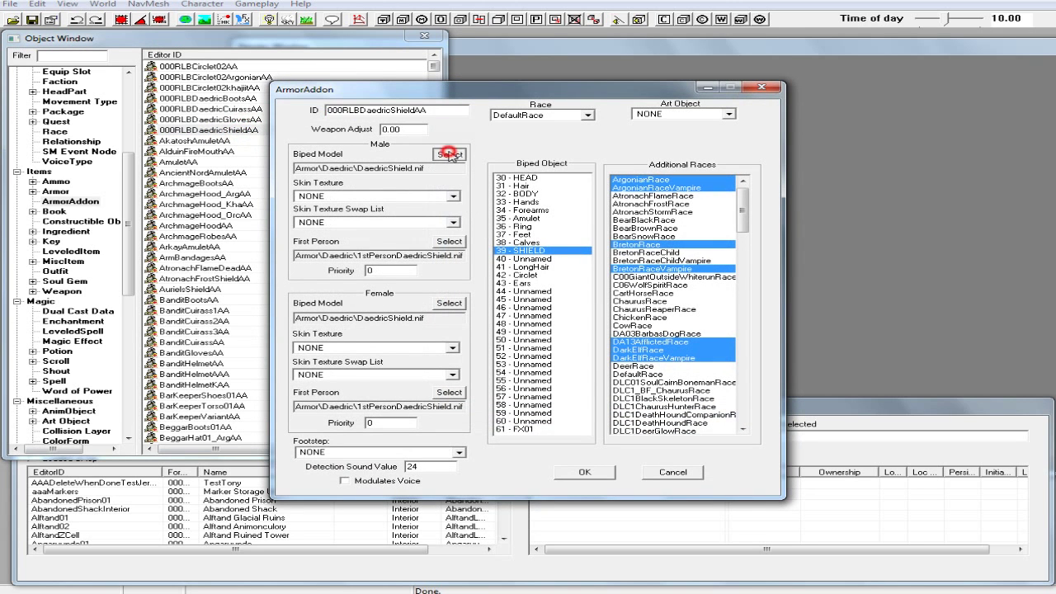
{"action": "left_click", "coordinate": [472, 203]}
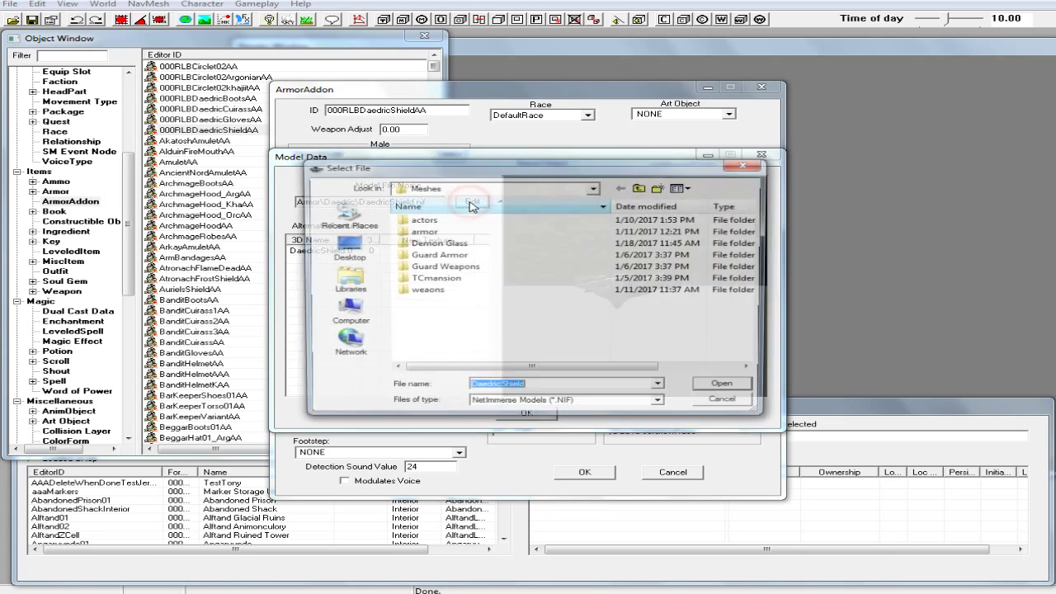
{"action": "left_click", "coordinate": [446, 244]}
{"action": "double_click", "coordinate": [445, 245]}
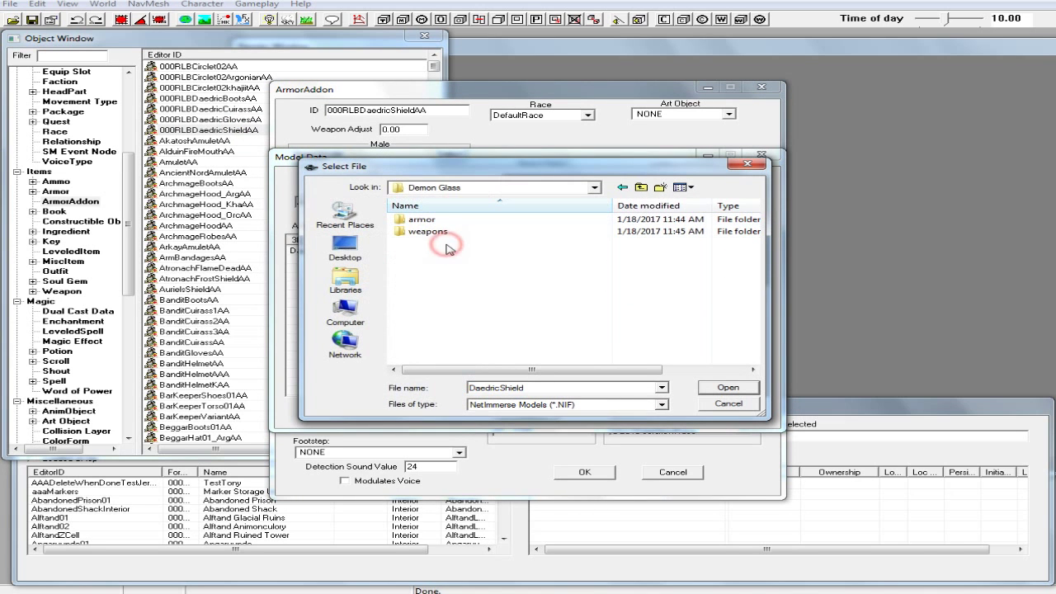
{"action": "double_click", "coordinate": [444, 221]}
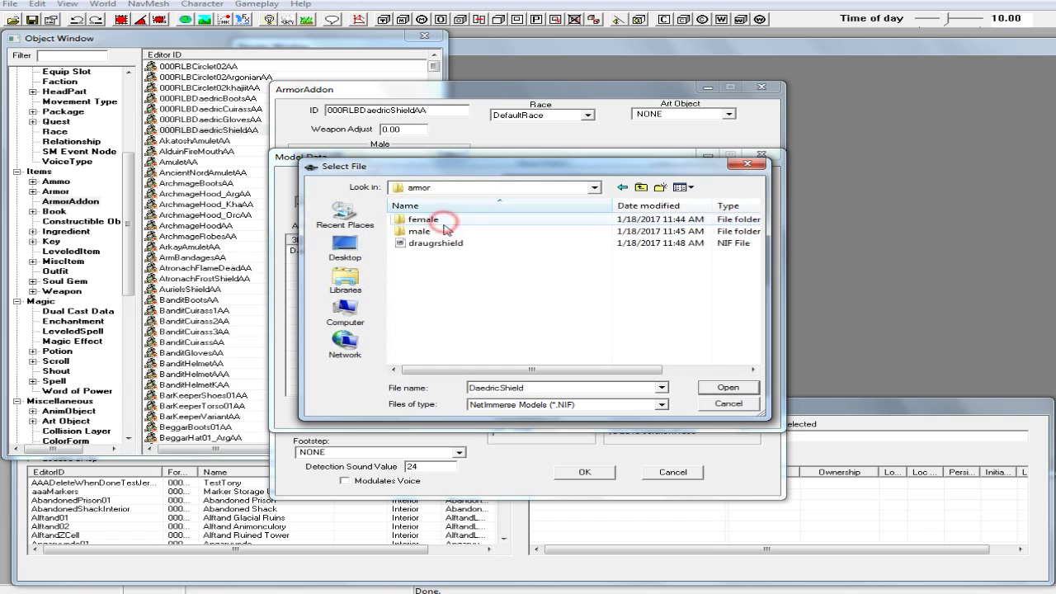
{"action": "left_click", "coordinate": [448, 243]}
{"action": "left_click", "coordinate": [721, 391]}
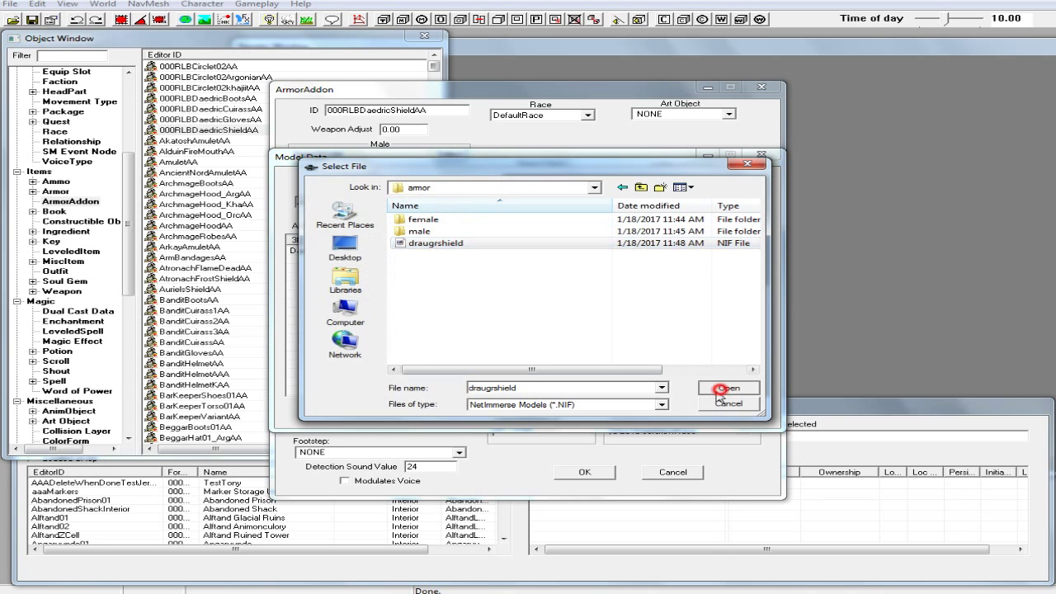
{"action": "left_click_drag", "start_coordinate": [651, 336], "coordinate": [615, 319]}
{"action": "left_click", "coordinate": [527, 414]}
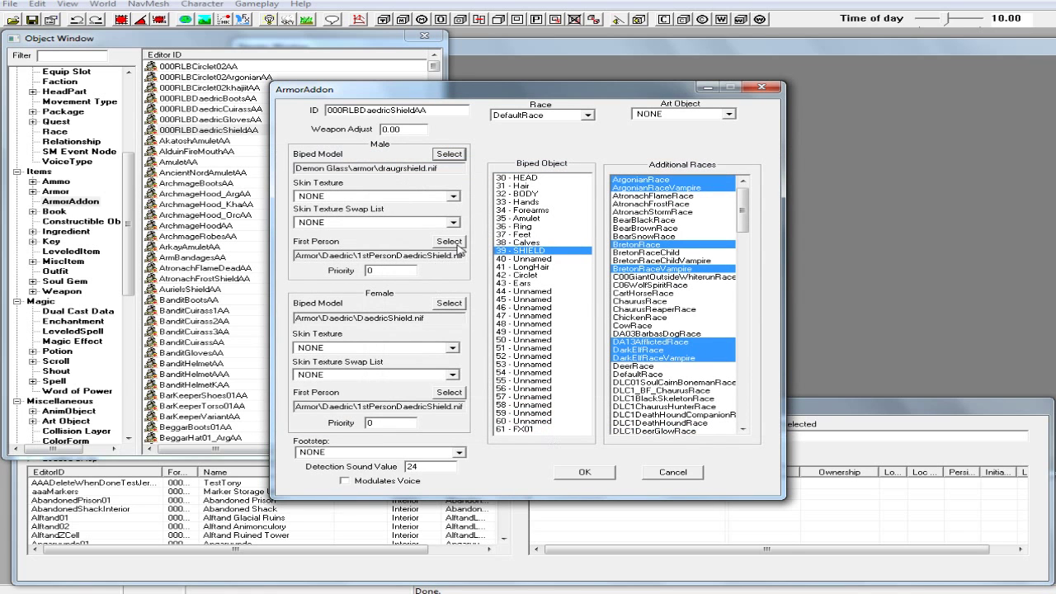
Step: Set the male first-person model of 000RLBDaedricShieldAA to draugrshield from Demon Glass\armor and accept it
{"action": "left_click", "coordinate": [455, 242]}
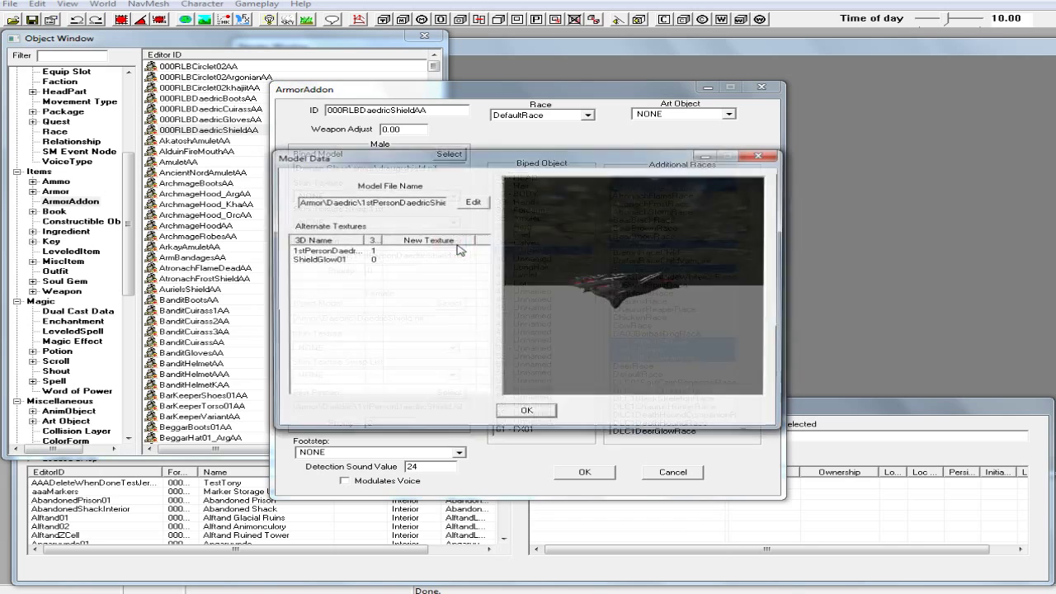
{"action": "left_click_drag", "start_coordinate": [613, 265], "coordinate": [533, 219]}
{"action": "left_click", "coordinate": [487, 205]}
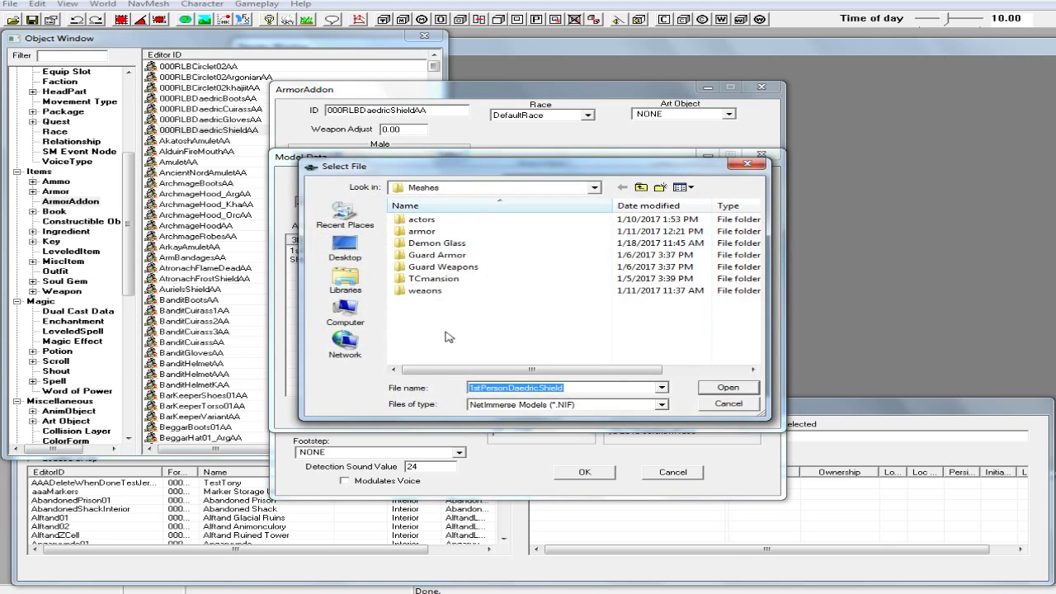
{"action": "left_click", "coordinate": [444, 245]}
{"action": "double_click", "coordinate": [443, 245]}
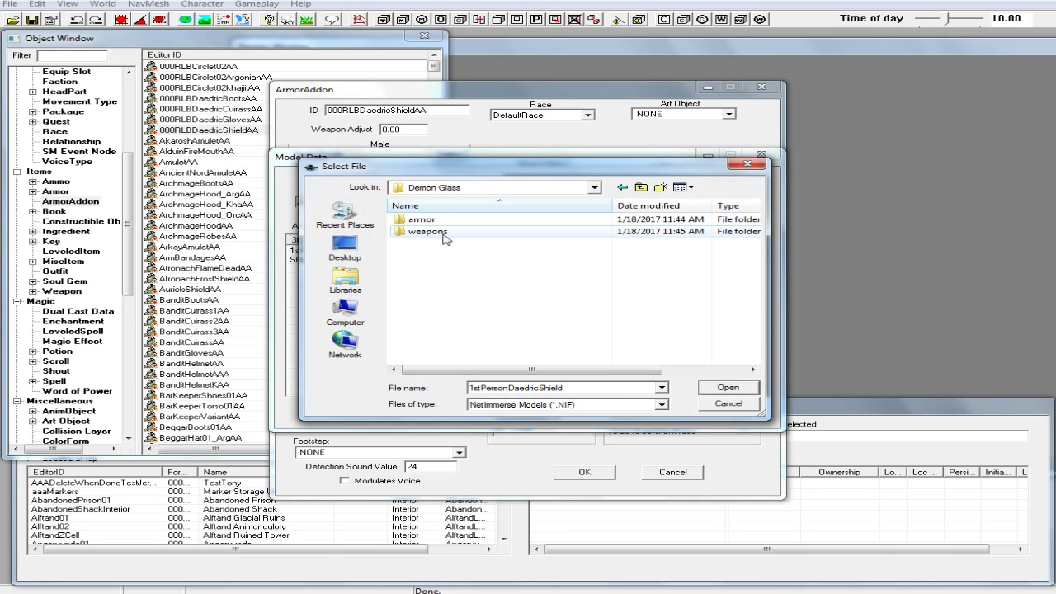
{"action": "double_click", "coordinate": [438, 221]}
{"action": "left_click", "coordinate": [450, 246]}
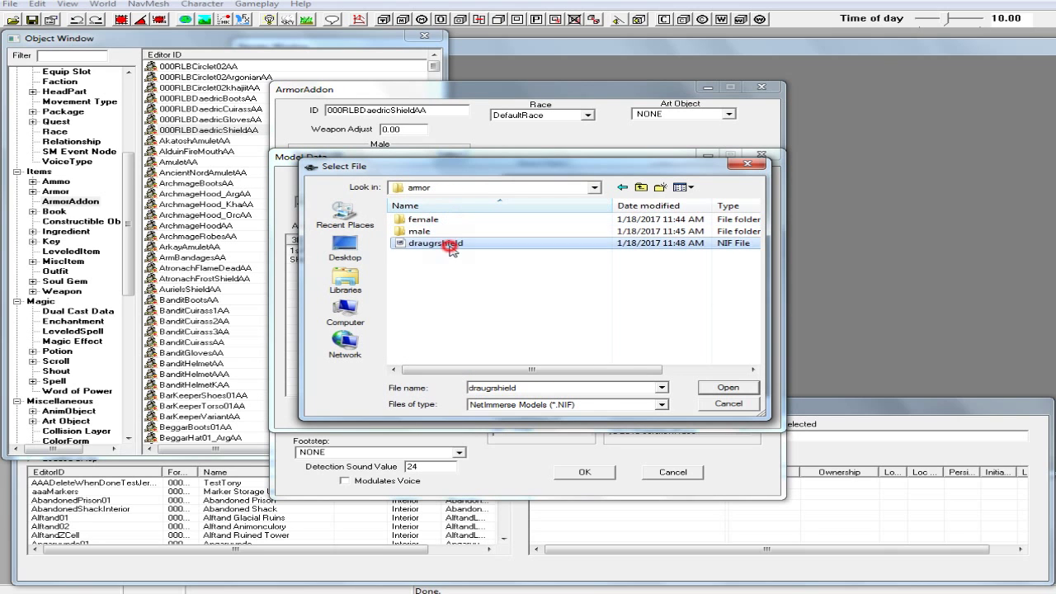
{"action": "left_click", "coordinate": [724, 390]}
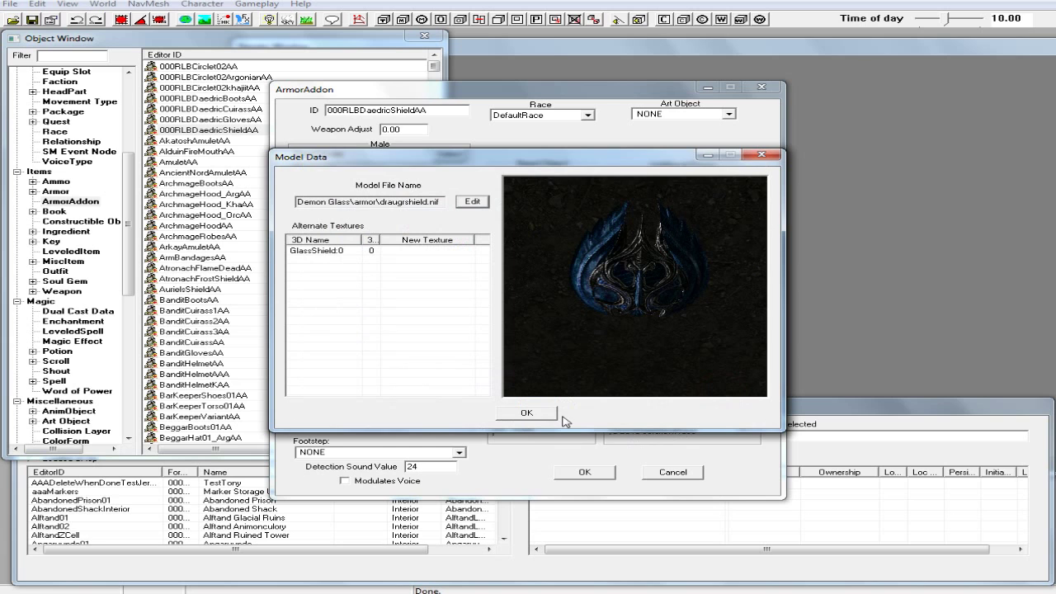
{"action": "left_click", "coordinate": [519, 413]}
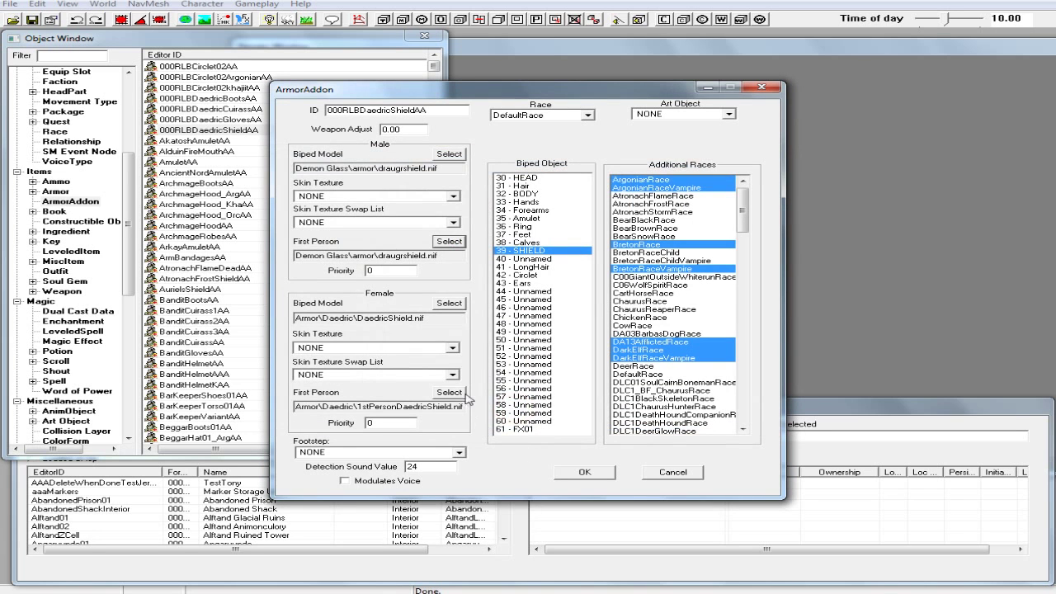
Step: Set the shield's female biped model to draugrshield from Demon Glass\armor and accept it
{"action": "left_click", "coordinate": [460, 305]}
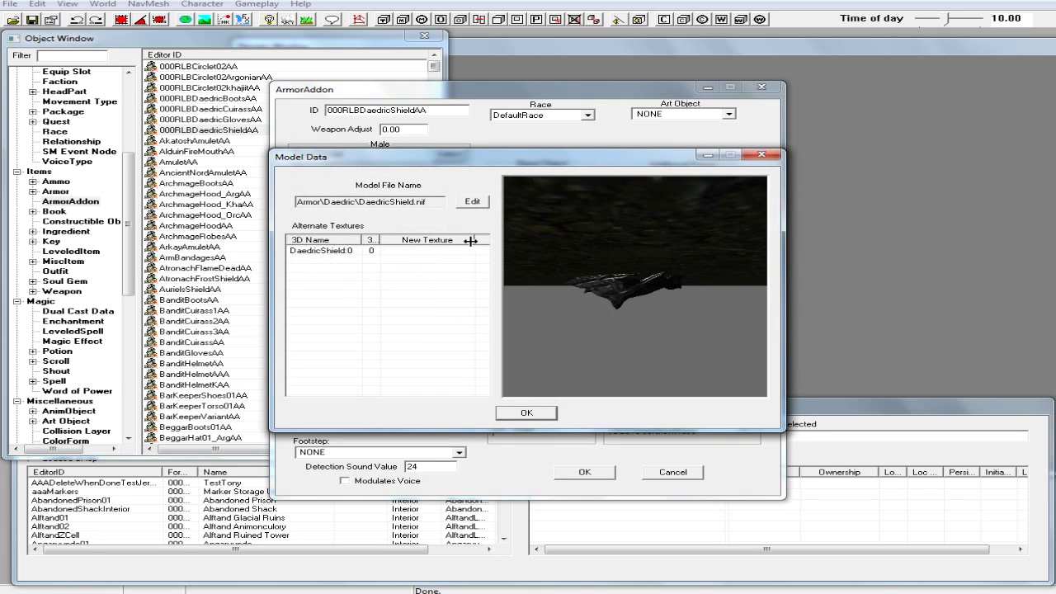
{"action": "left_click", "coordinate": [472, 203]}
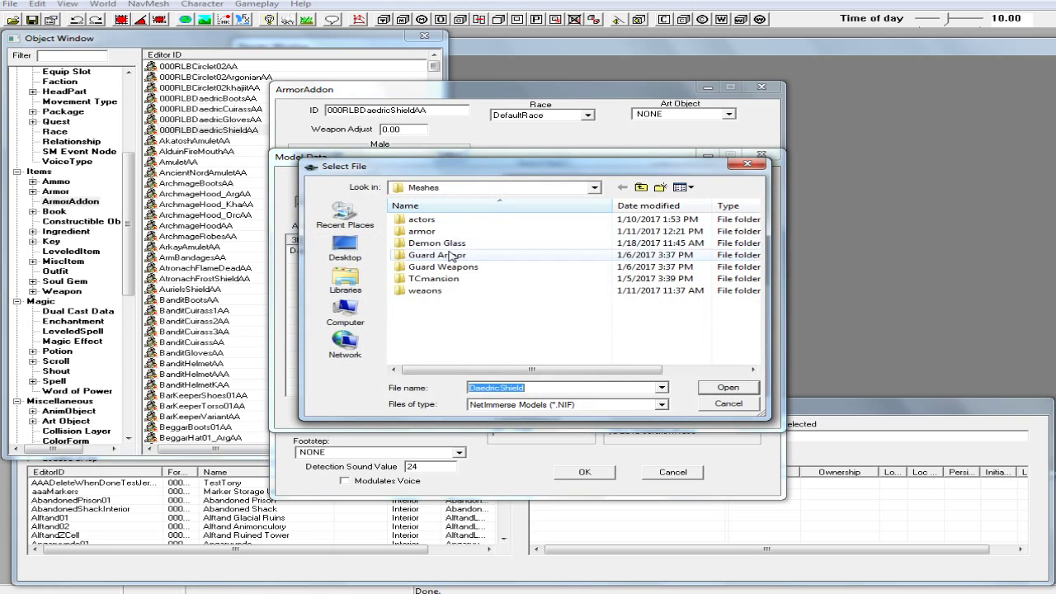
{"action": "double_click", "coordinate": [450, 245]}
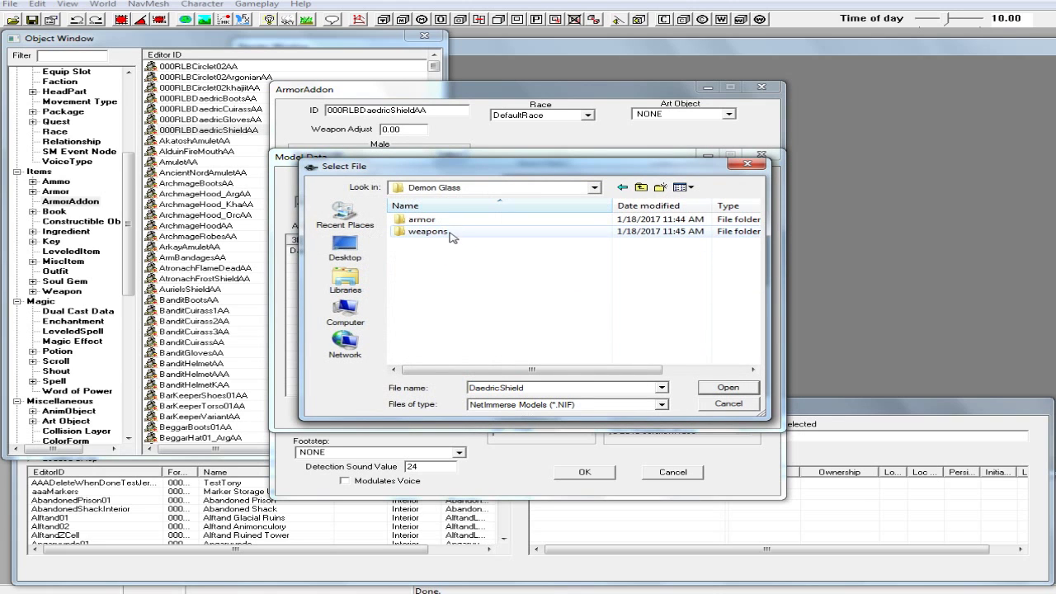
{"action": "double_click", "coordinate": [444, 221]}
{"action": "left_click", "coordinate": [438, 243]}
{"action": "left_click", "coordinate": [715, 386]}
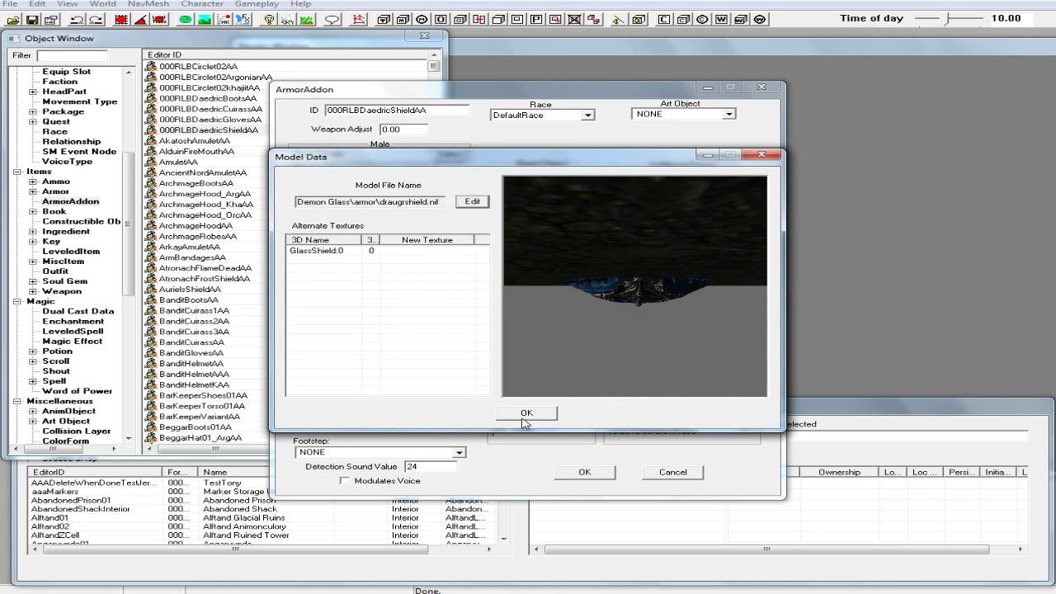
{"action": "left_click", "coordinate": [525, 415]}
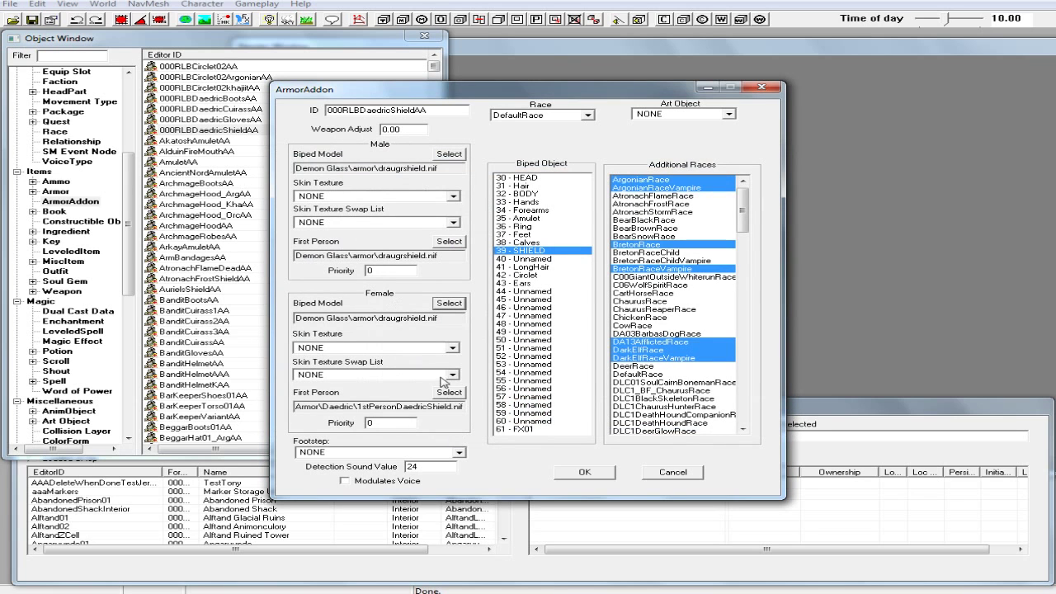
Step: Set the shield's female first-person model to draugrshield from Demon Glass\armor, and save the armor addon and the plugin
{"action": "left_click", "coordinate": [449, 393]}
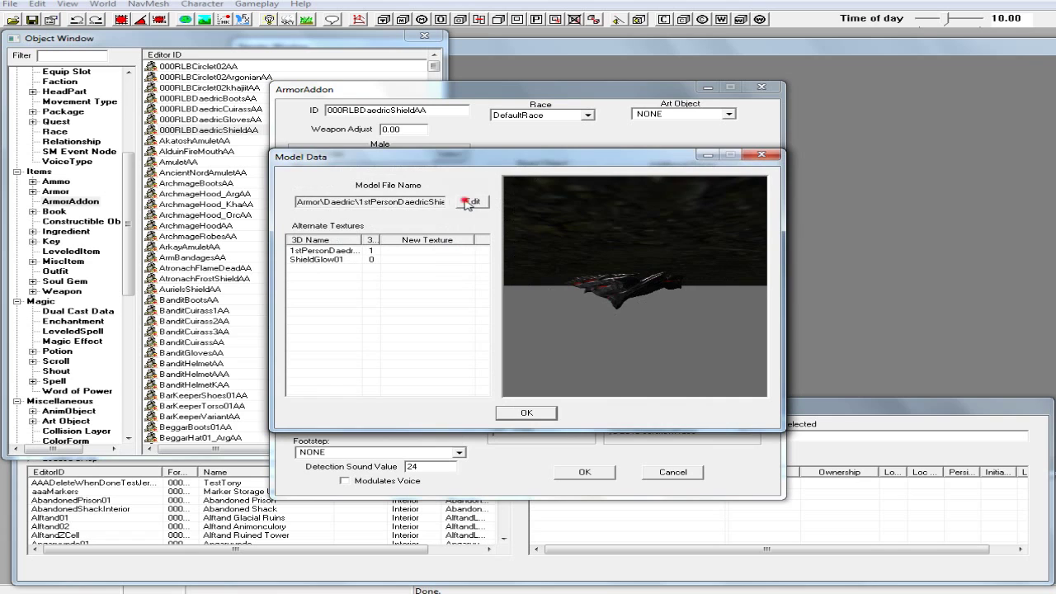
{"action": "left_click", "coordinate": [469, 202]}
{"action": "double_click", "coordinate": [464, 244]}
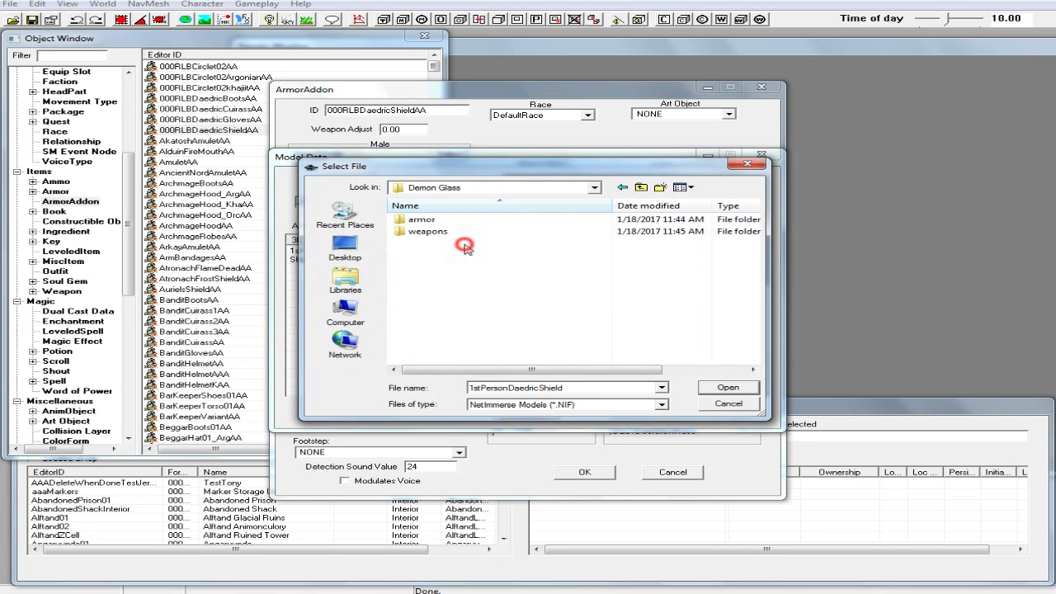
{"action": "double_click", "coordinate": [453, 222]}
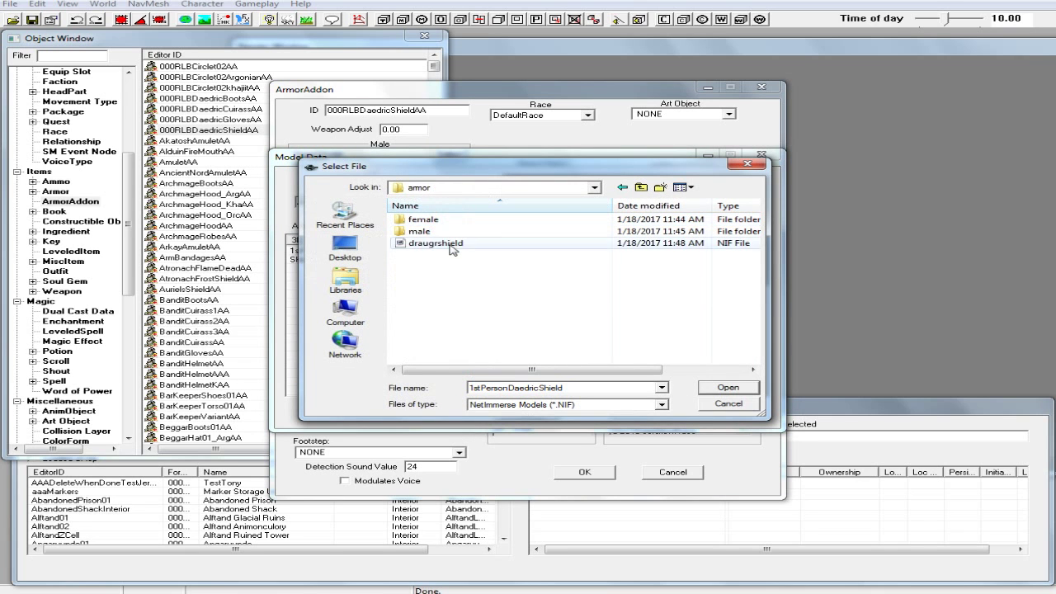
{"action": "left_click", "coordinate": [435, 243]}
{"action": "left_click", "coordinate": [729, 387]}
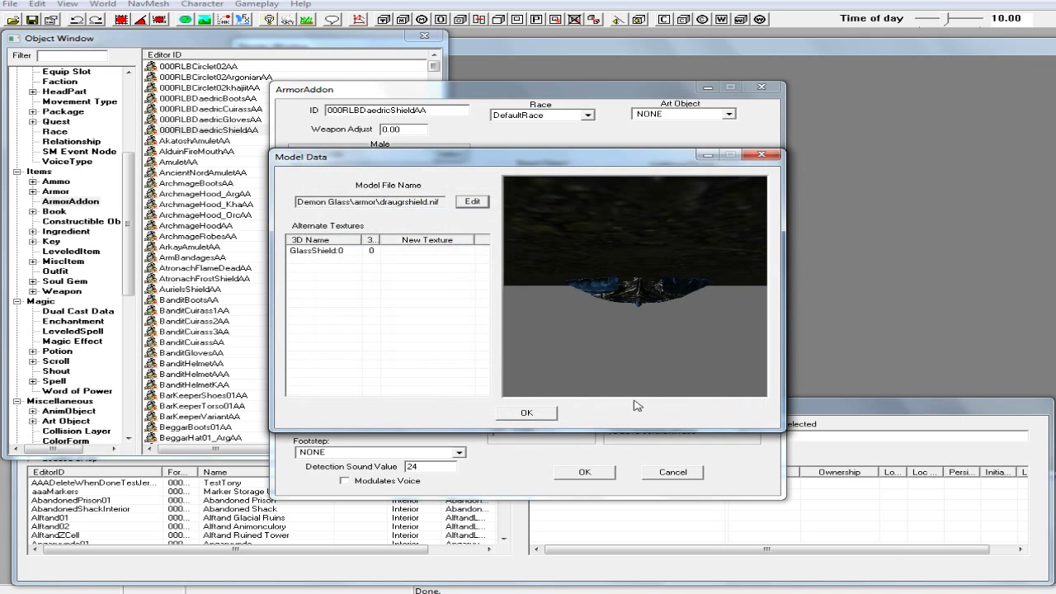
{"action": "left_click", "coordinate": [538, 415]}
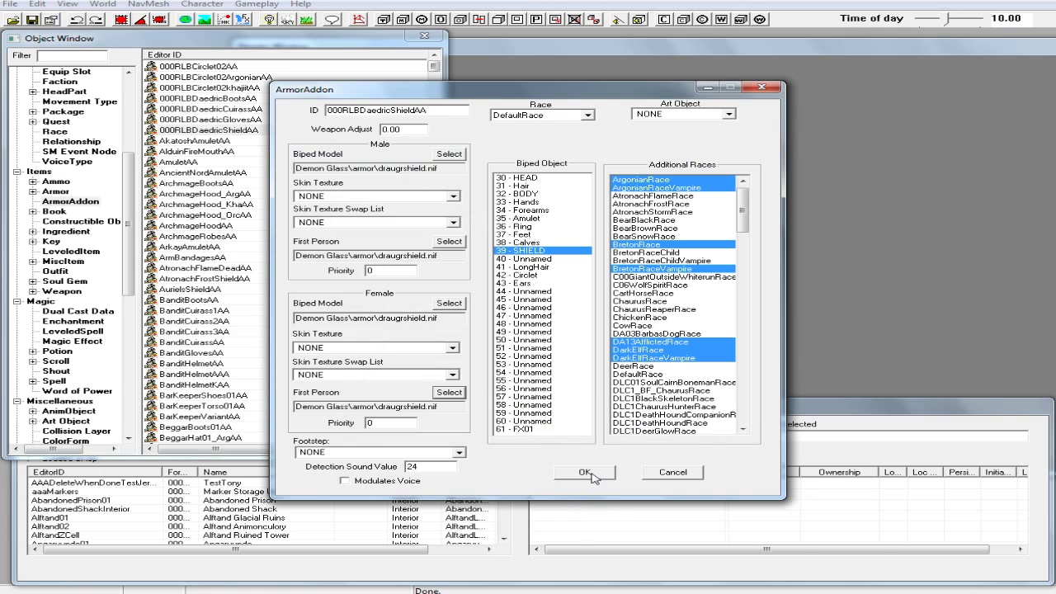
{"action": "left_click", "coordinate": [588, 475]}
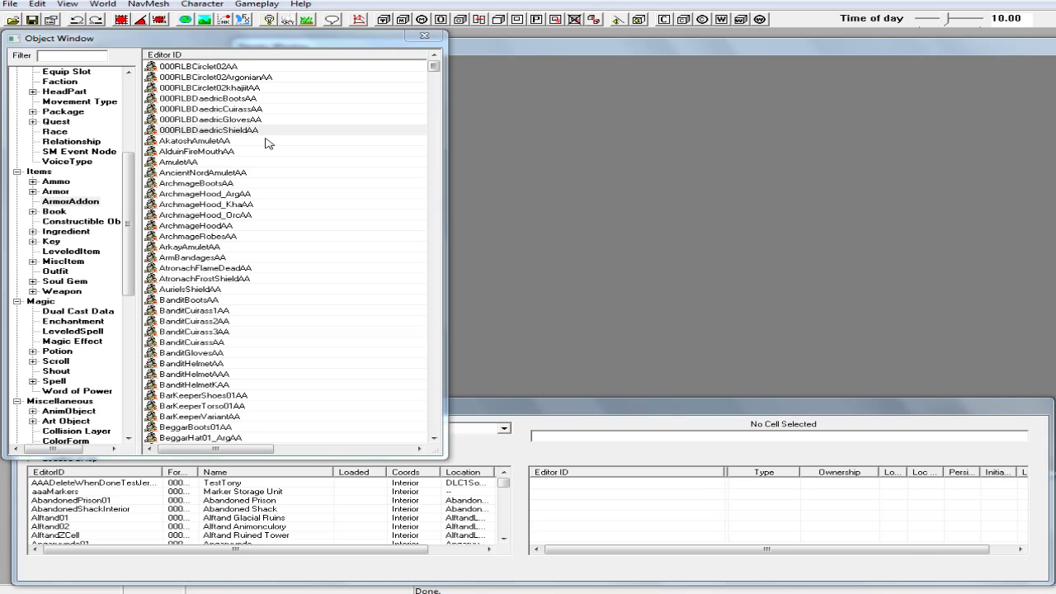
{"action": "left_click", "coordinate": [31, 19]}
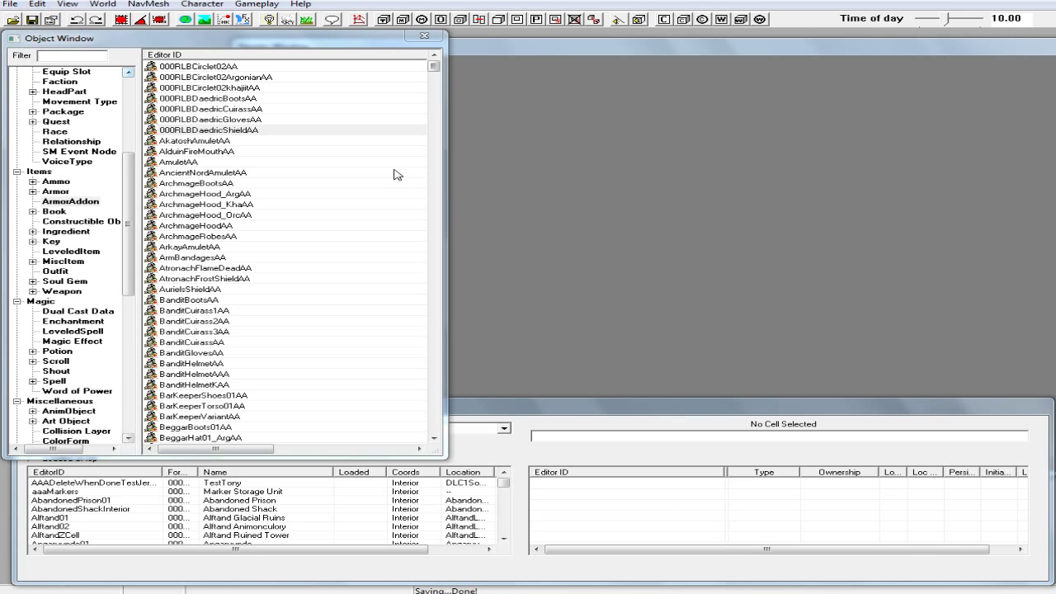
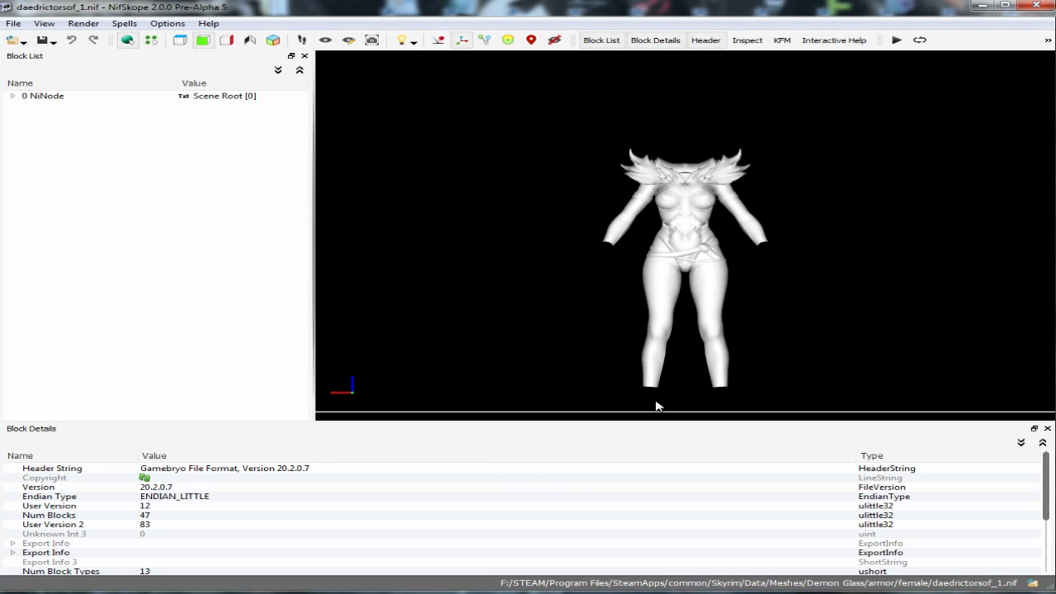
Step: In NifSkope, examine the shapes of the female daedrictorsof_1.nif up close and select the glow shape Torso_VFX
{"action": "left_click", "coordinate": [695, 232]}
{"action": "scroll", "coordinate": [692, 235], "scroll_direction": "up", "scroll_amount": 5}
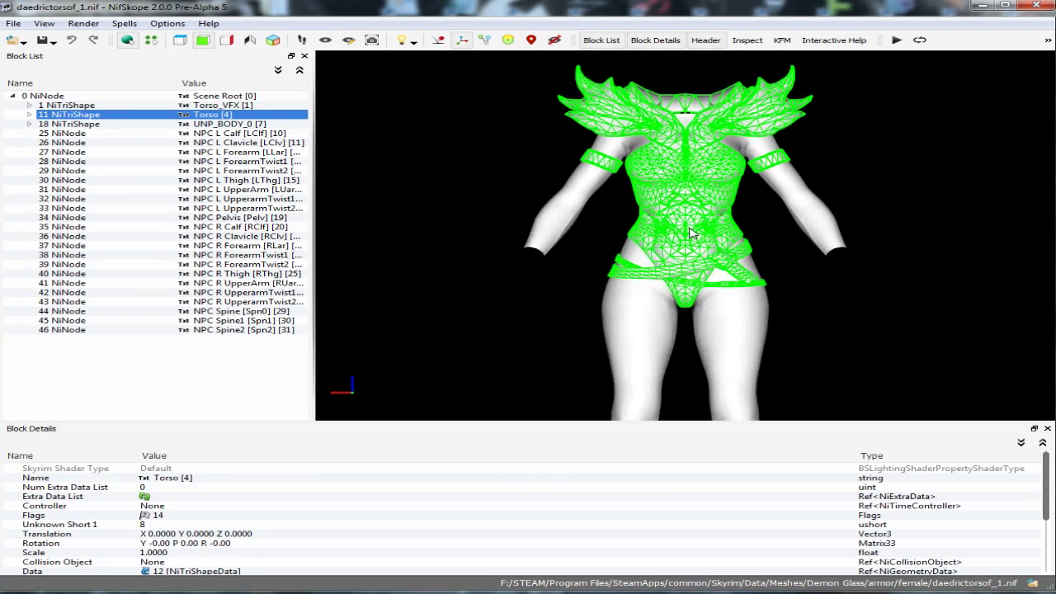
{"action": "scroll", "coordinate": [692, 235], "scroll_direction": "up", "scroll_amount": 2}
{"action": "right_click_drag", "start_coordinate": [692, 241], "coordinate": [704, 215]}
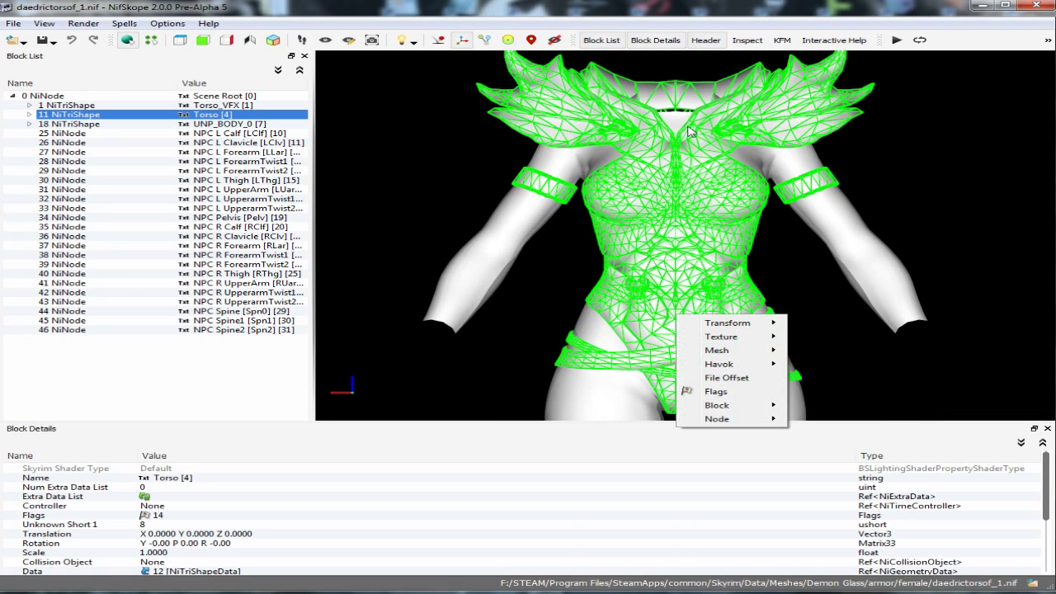
{"action": "left_click", "coordinate": [682, 127]}
{"action": "left_click", "coordinate": [682, 126]}
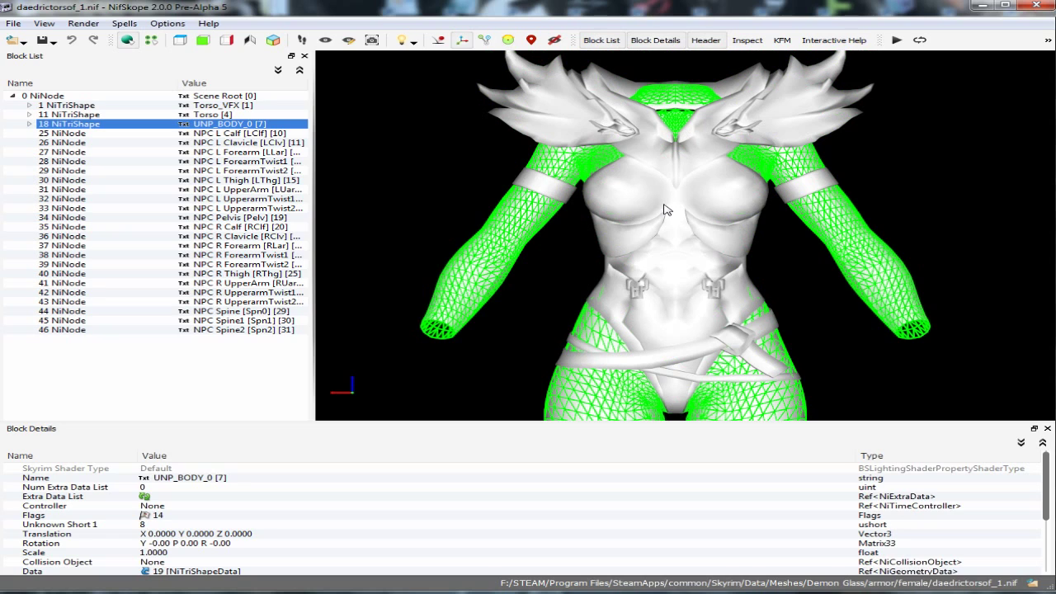
{"action": "left_click", "coordinate": [611, 275]}
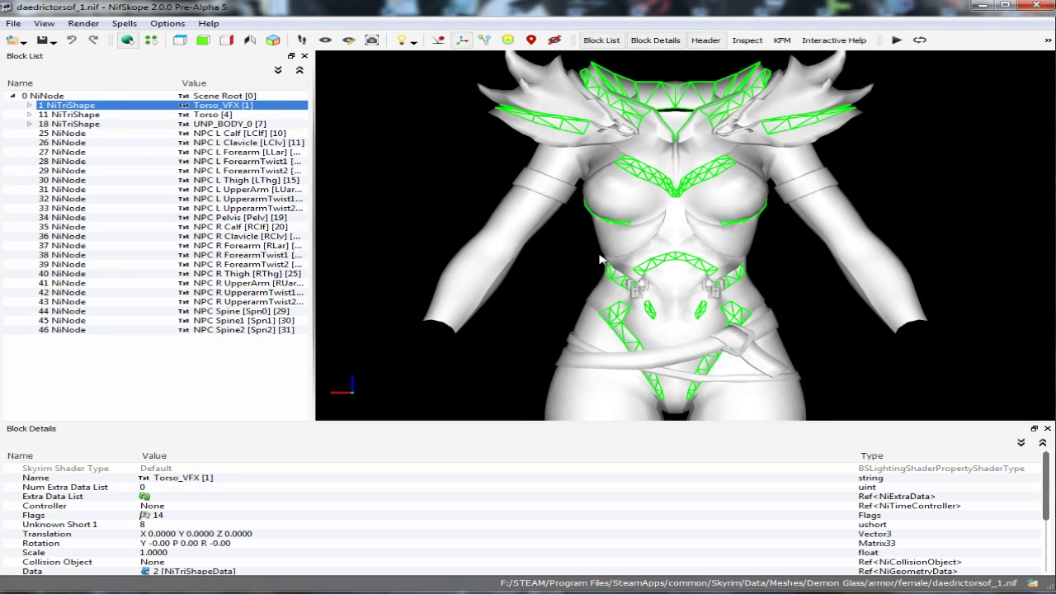
Step: Examine the Emissive Color in the BSEffectShaderProperty block of the Torso_VFX shape
{"action": "left_click", "coordinate": [29, 106]}
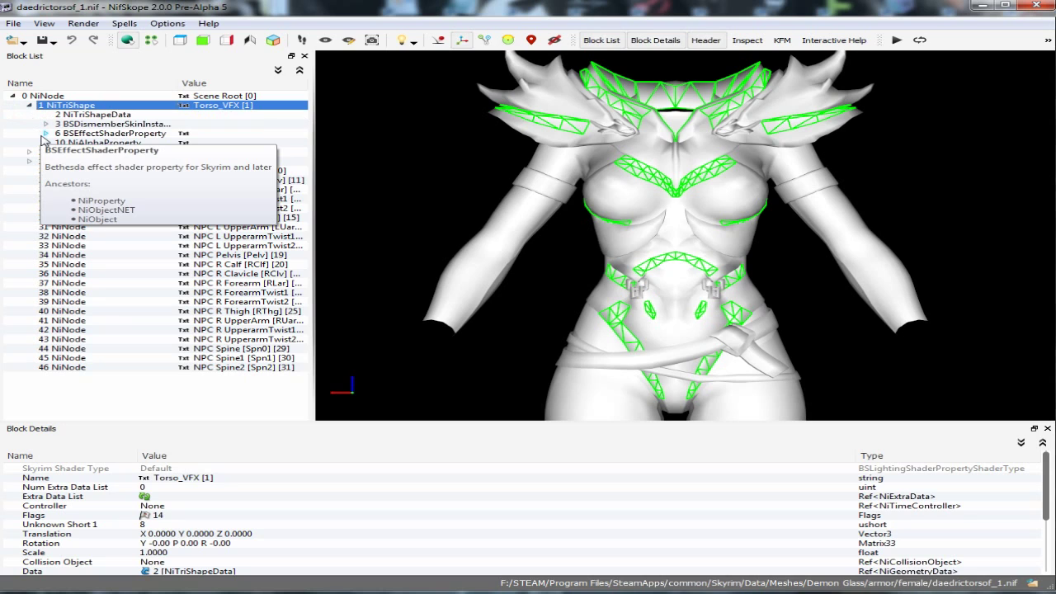
{"action": "left_click", "coordinate": [45, 134]}
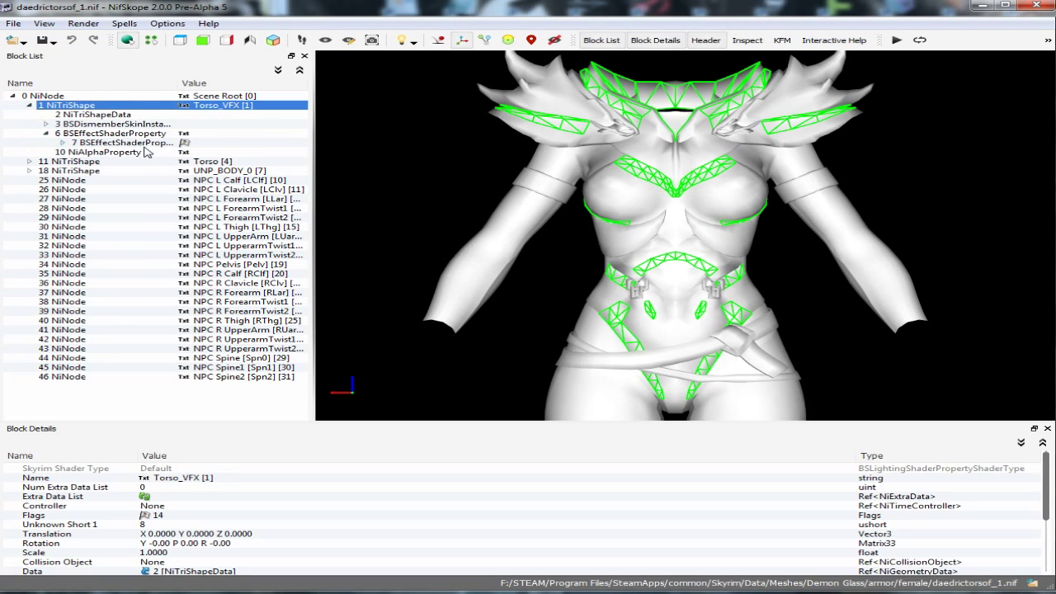
{"action": "left_click", "coordinate": [63, 143]}
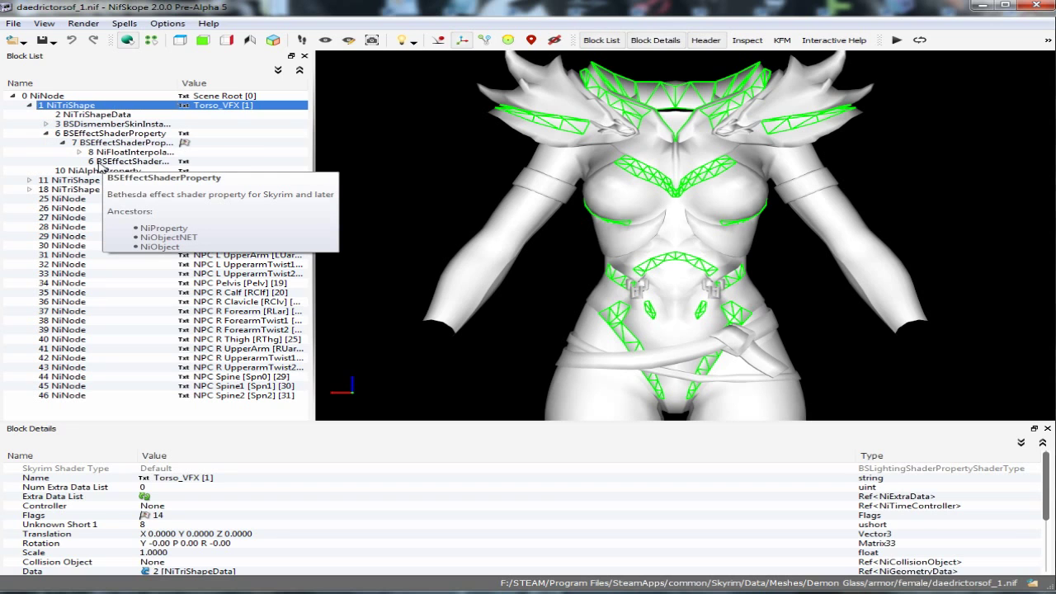
{"action": "left_click", "coordinate": [97, 163]}
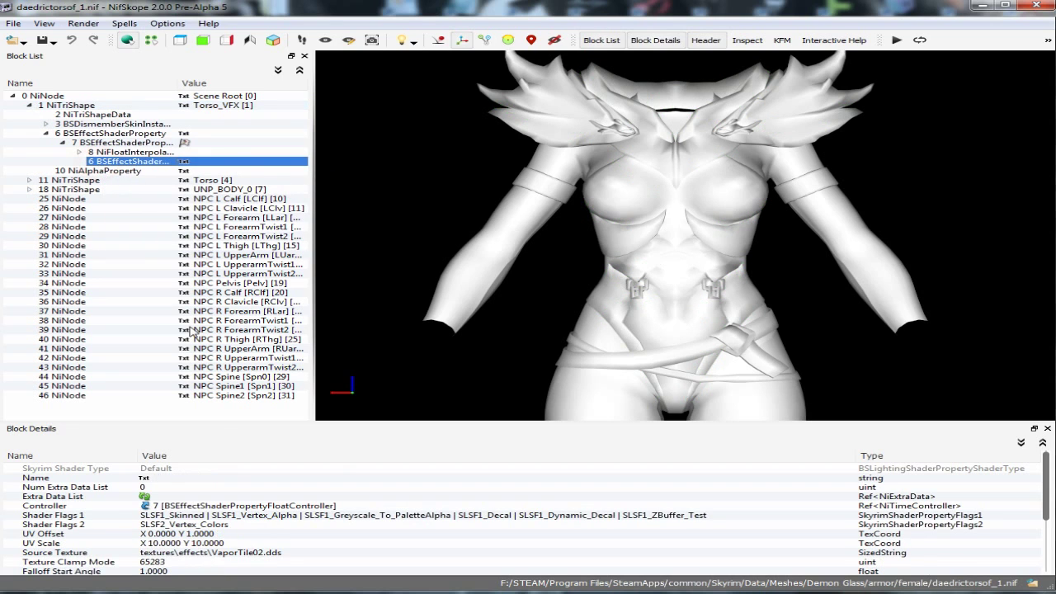
{"action": "scroll", "coordinate": [278, 543], "scroll_direction": "down", "scroll_amount": 3}
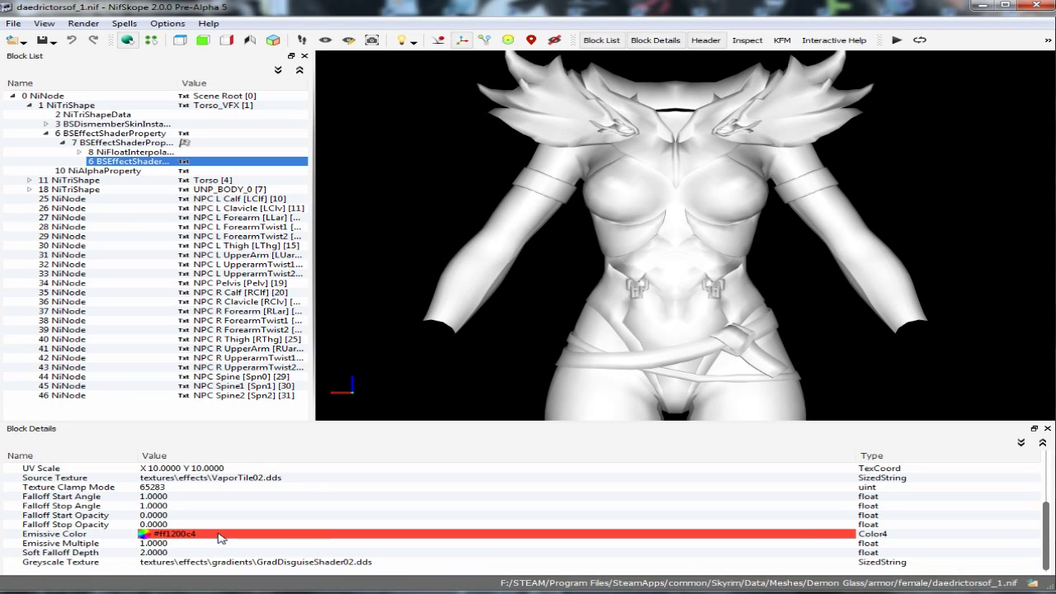
Step: Switch to the male daedriccuirass_1.nif and select its MaleTorsoGlow shape in the model
{"action": "mouse_move", "coordinate": [552, 584]}
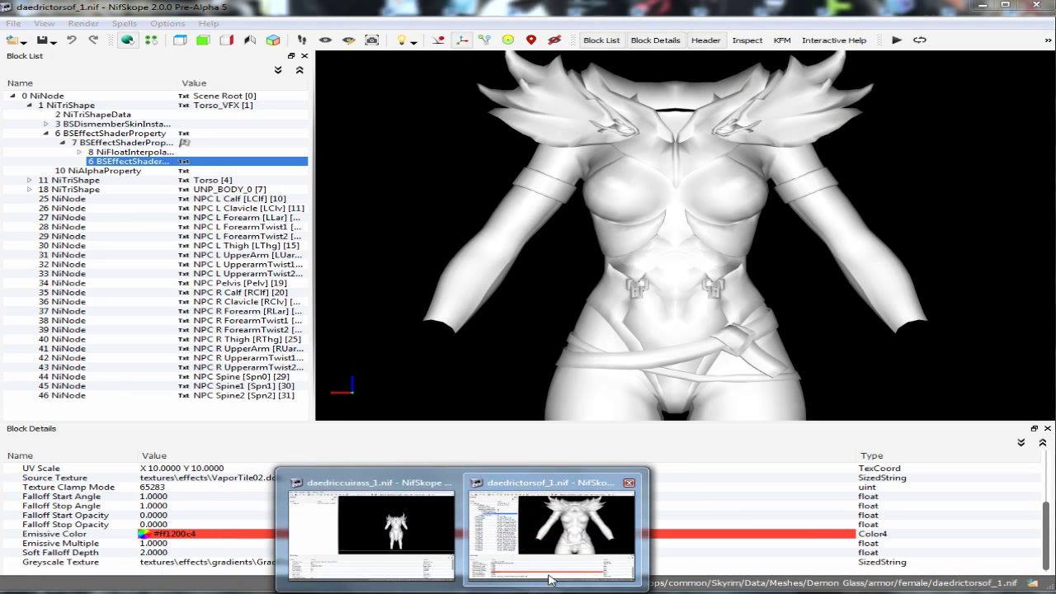
{"action": "left_click", "coordinate": [428, 548]}
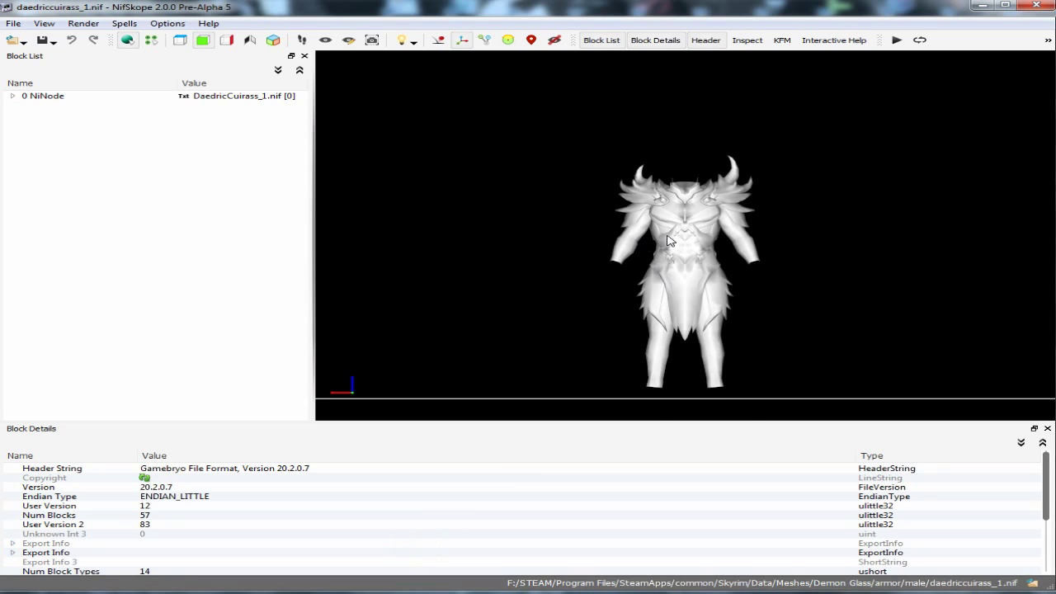
{"action": "scroll", "coordinate": [669, 240], "scroll_direction": "up", "scroll_amount": 4}
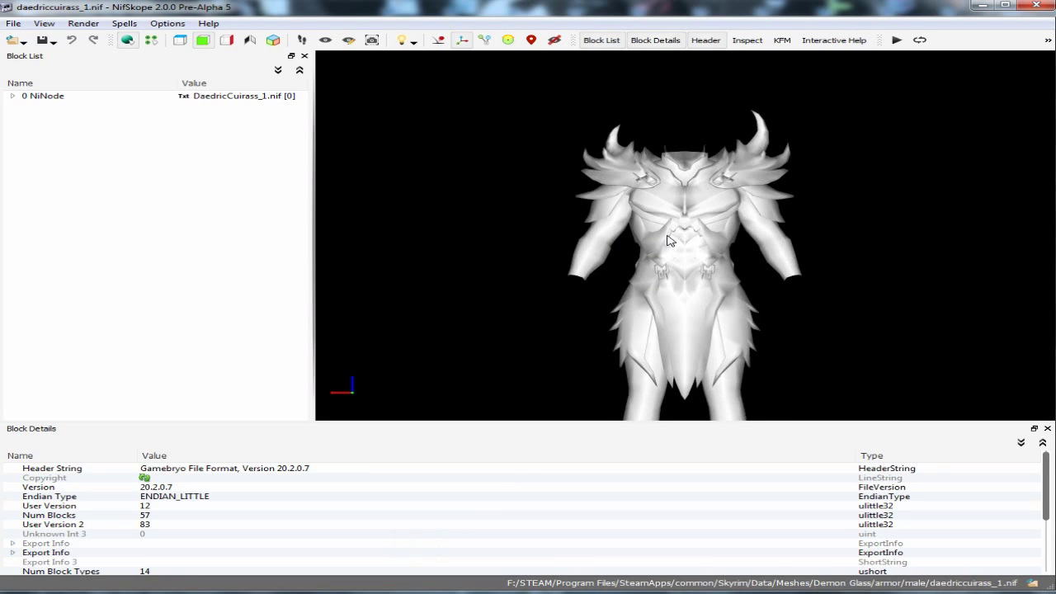
{"action": "left_click", "coordinate": [660, 134]}
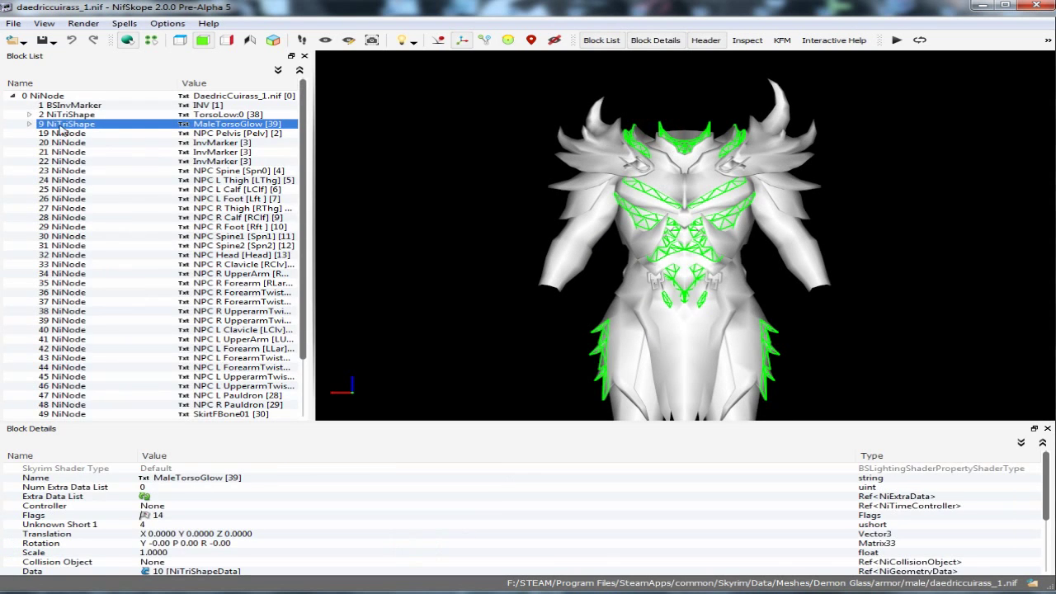
Step: Examine the Emissive Color in the BSEffectShaderProperty block of the male cuirass's MaleTorsoGlow shape
{"action": "left_click", "coordinate": [30, 123]}
{"action": "left_click", "coordinate": [46, 152]}
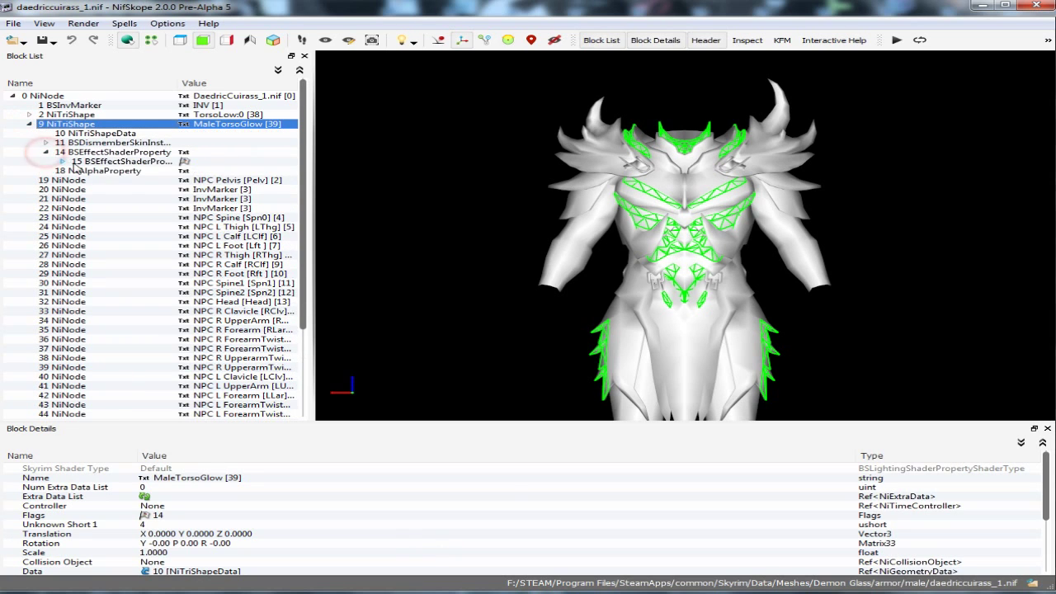
{"action": "left_click", "coordinate": [63, 161]}
{"action": "left_click", "coordinate": [79, 171]}
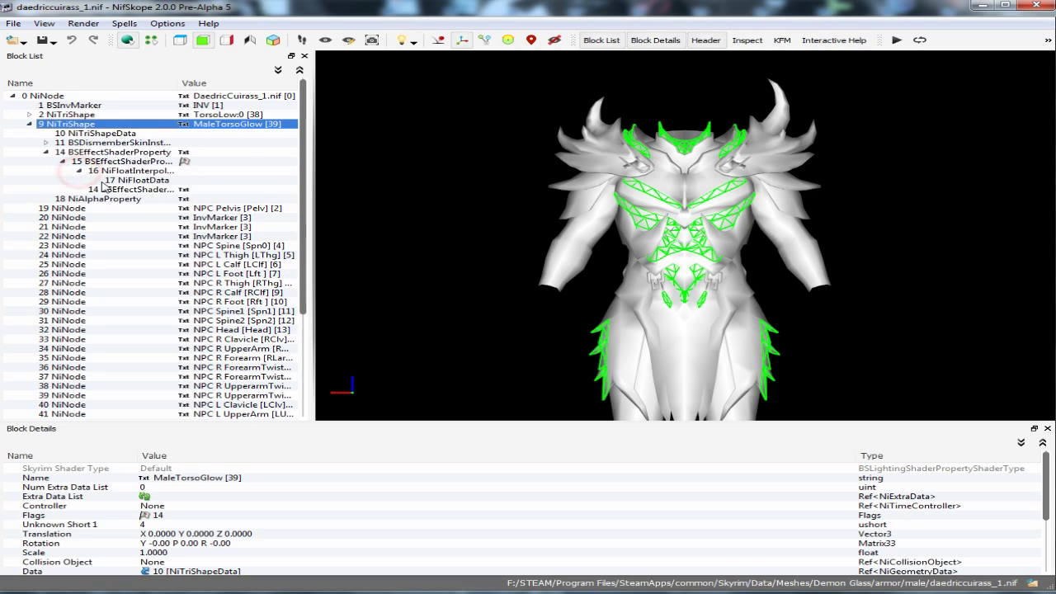
{"action": "left_click", "coordinate": [129, 189]}
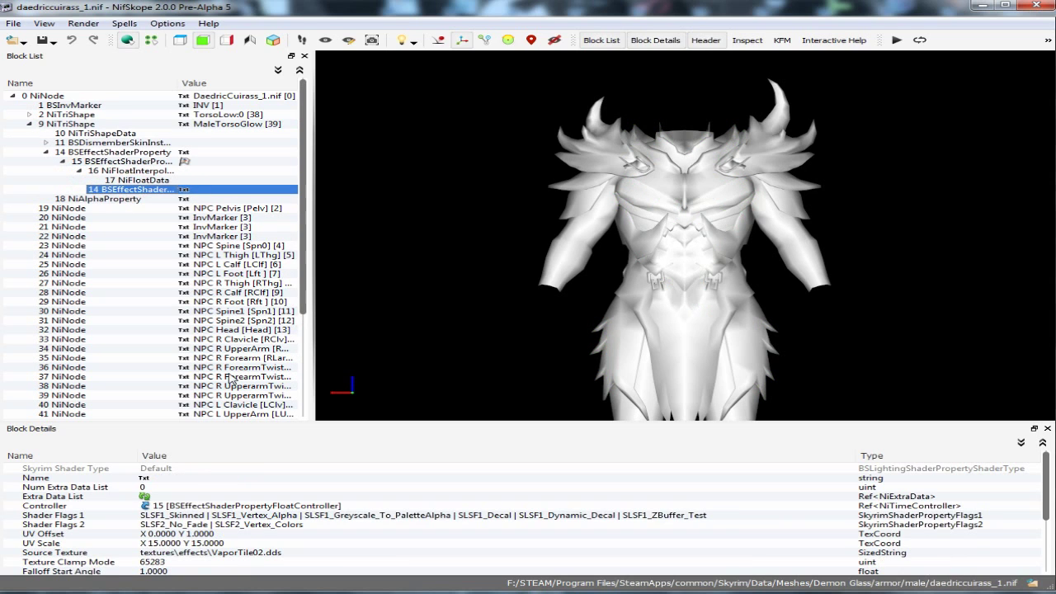
{"action": "scroll", "coordinate": [297, 487], "scroll_direction": "down", "scroll_amount": 2}
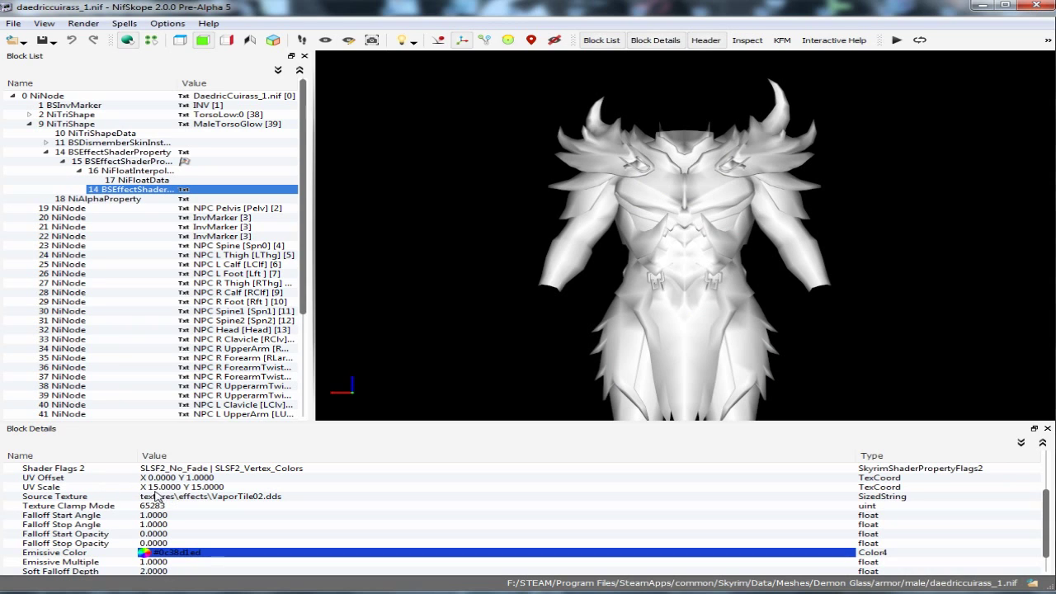
{"action": "scroll", "coordinate": [256, 509], "scroll_direction": "down", "scroll_amount": 1}
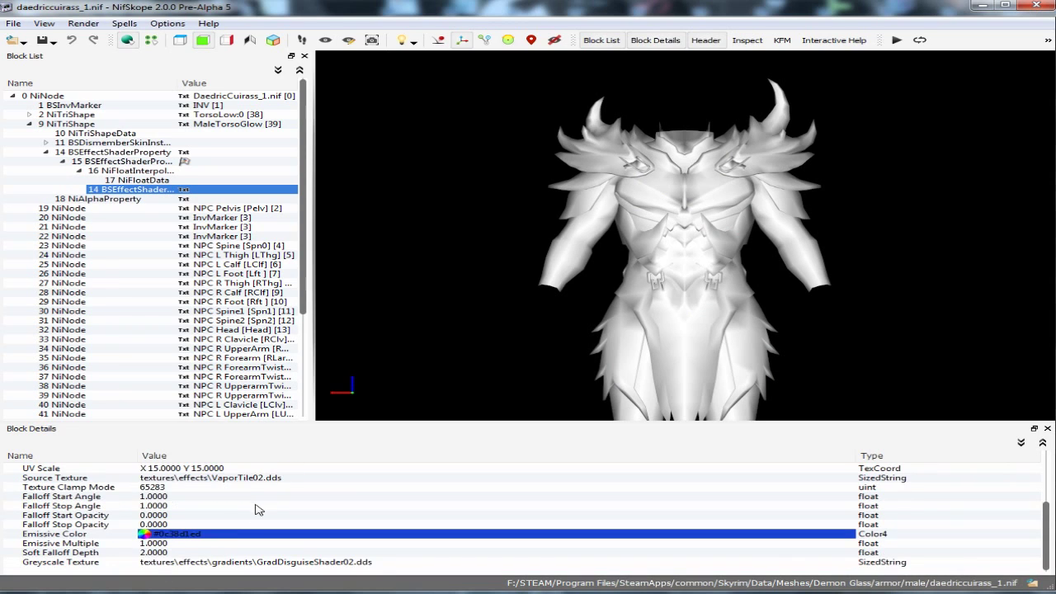
Step: Copy the male glow's Emissive Color red value, 0.050, into the Torso_VFX Emissive Color of the female daedrictorsof_1.nif
{"action": "double_click", "coordinate": [235, 536]}
{"action": "key", "text": "ctrl+c"}
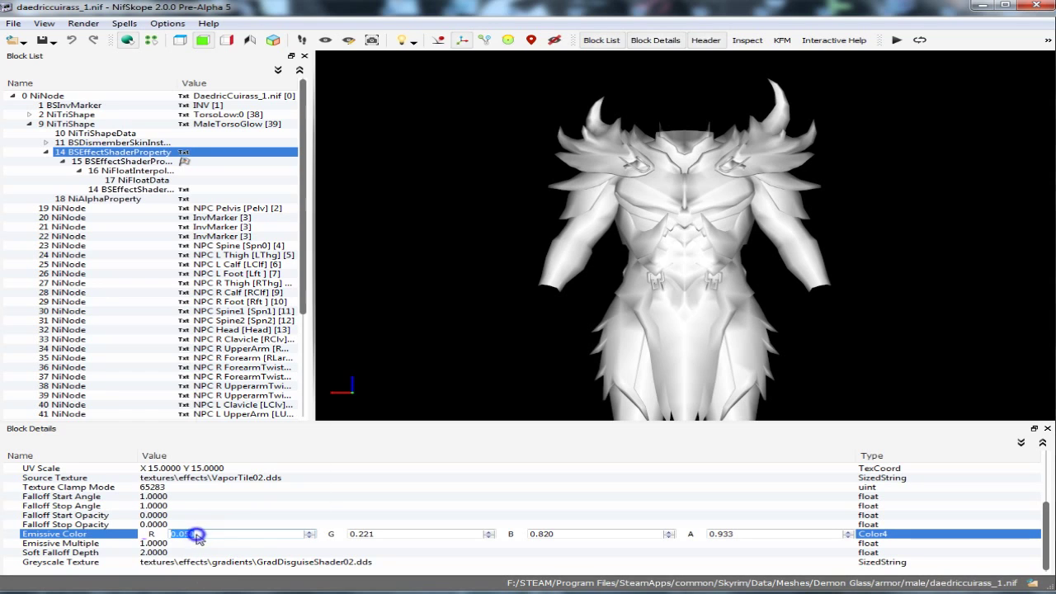
{"action": "right_click", "coordinate": [198, 534]}
{"action": "left_click", "coordinate": [252, 447]}
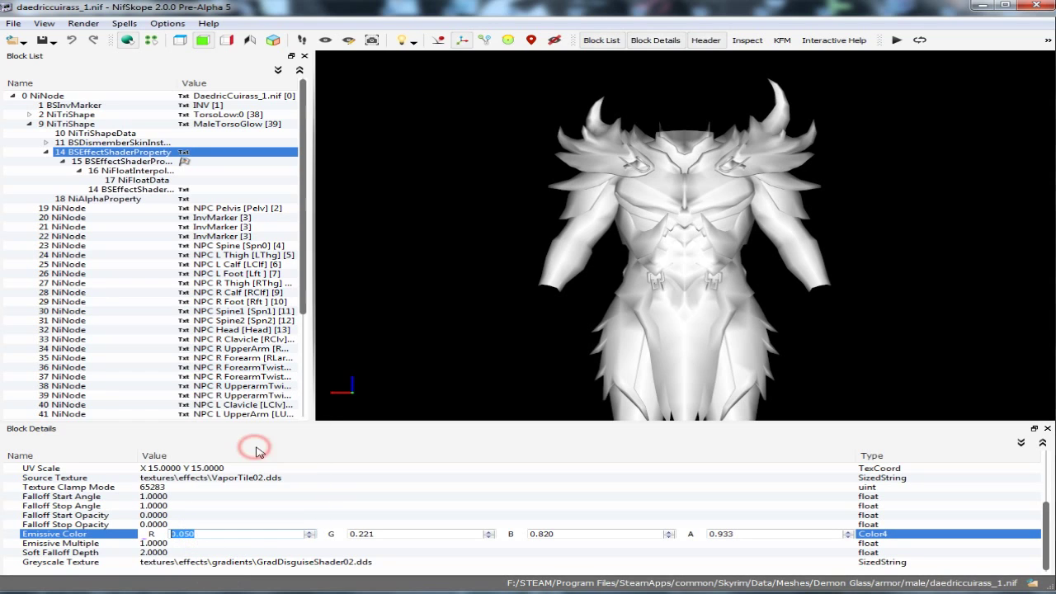
{"action": "mouse_move", "coordinate": [466, 590]}
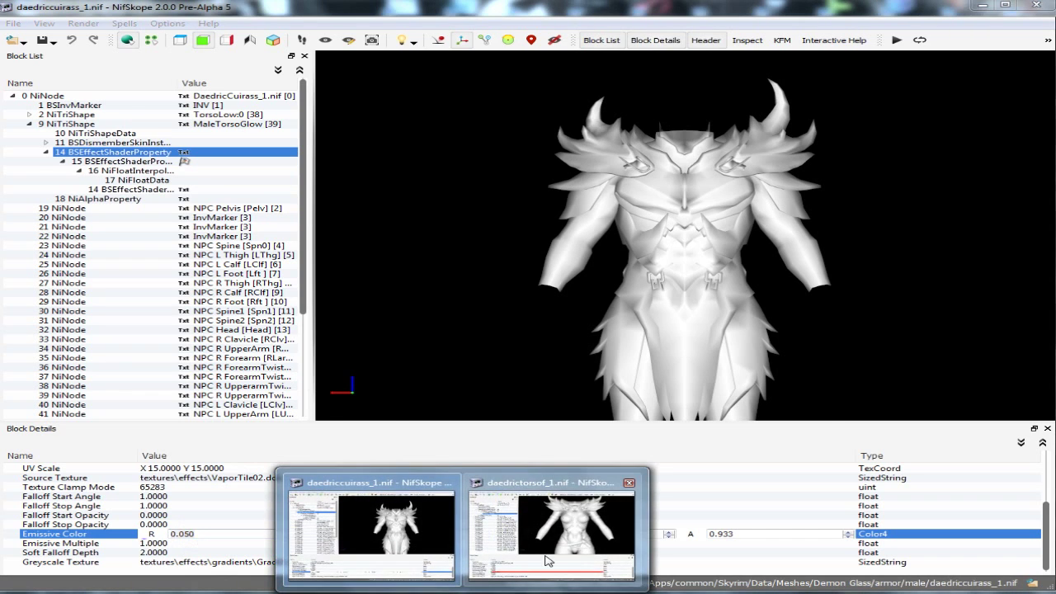
{"action": "left_click", "coordinate": [553, 528]}
{"action": "double_click", "coordinate": [291, 535]}
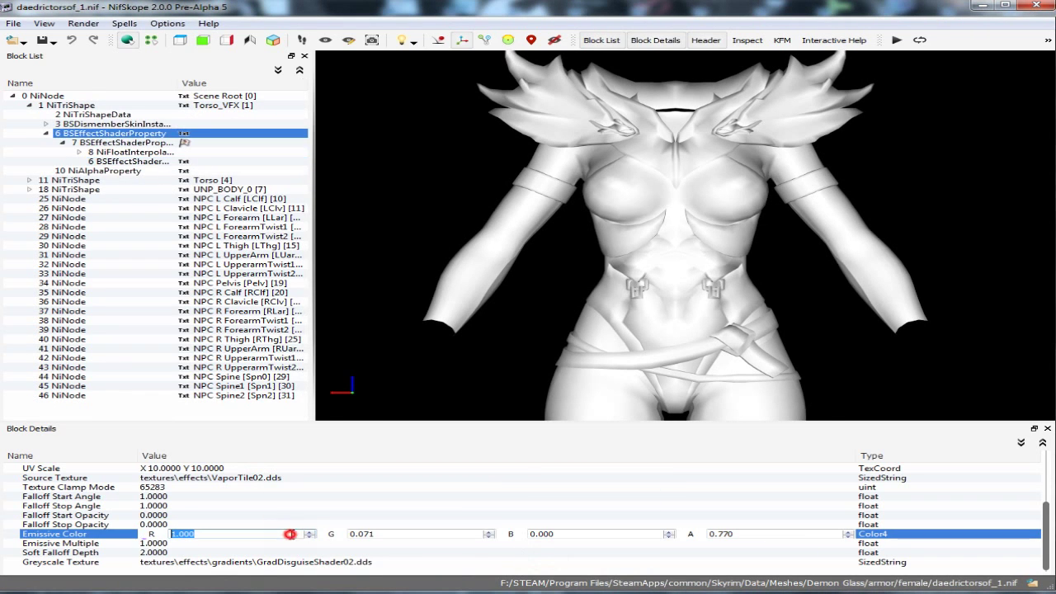
{"action": "right_click", "coordinate": [225, 534]}
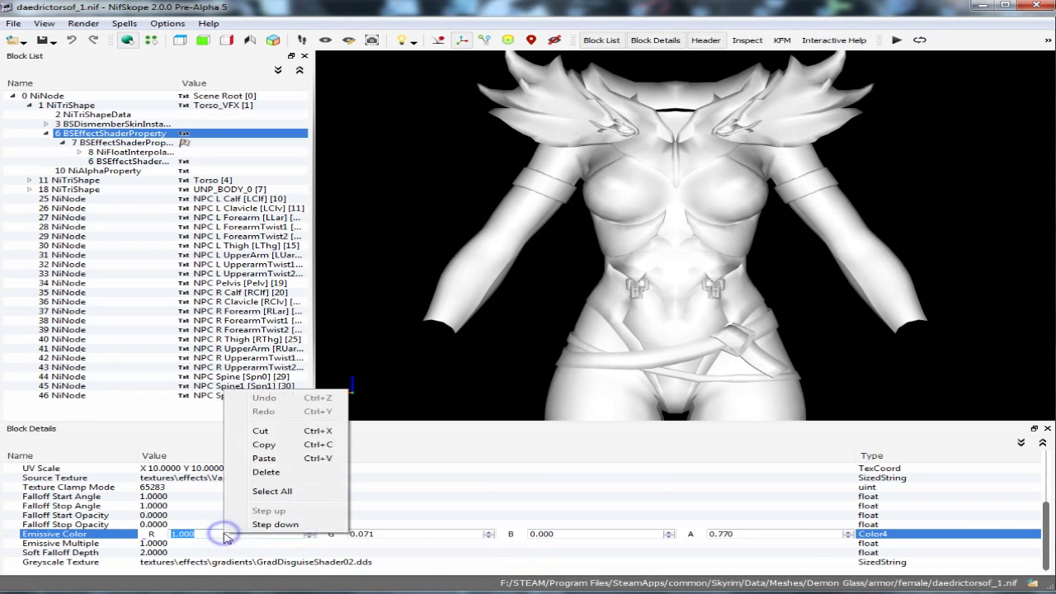
{"action": "left_click", "coordinate": [264, 459]}
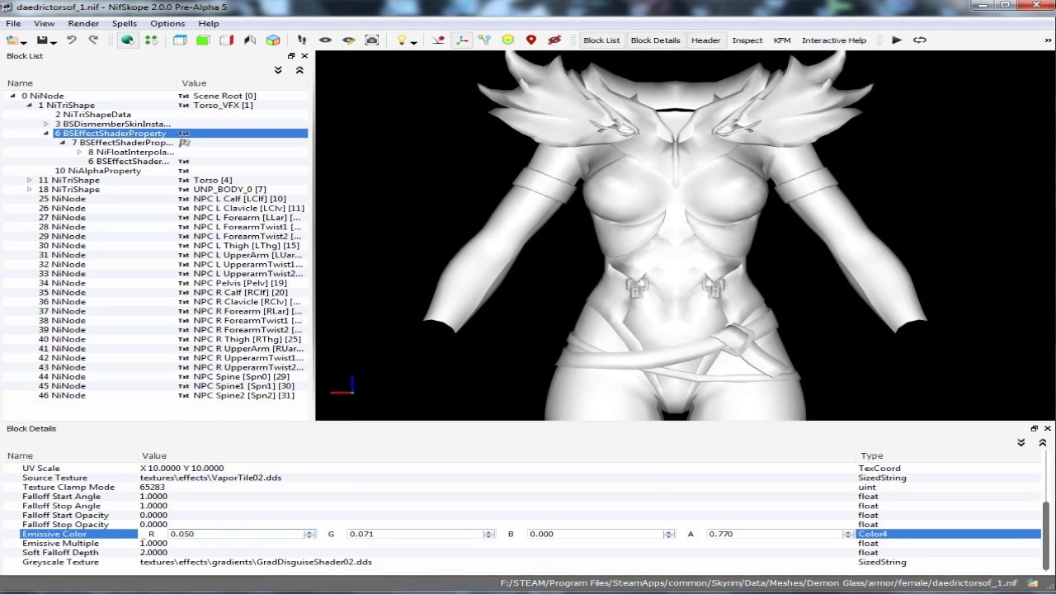
Step: Copy the green value, 0.221, from the male cuirass's Emissive Color into the female torso's Emissive Color
{"action": "mouse_move", "coordinate": [467, 590]}
{"action": "left_click", "coordinate": [399, 566]}
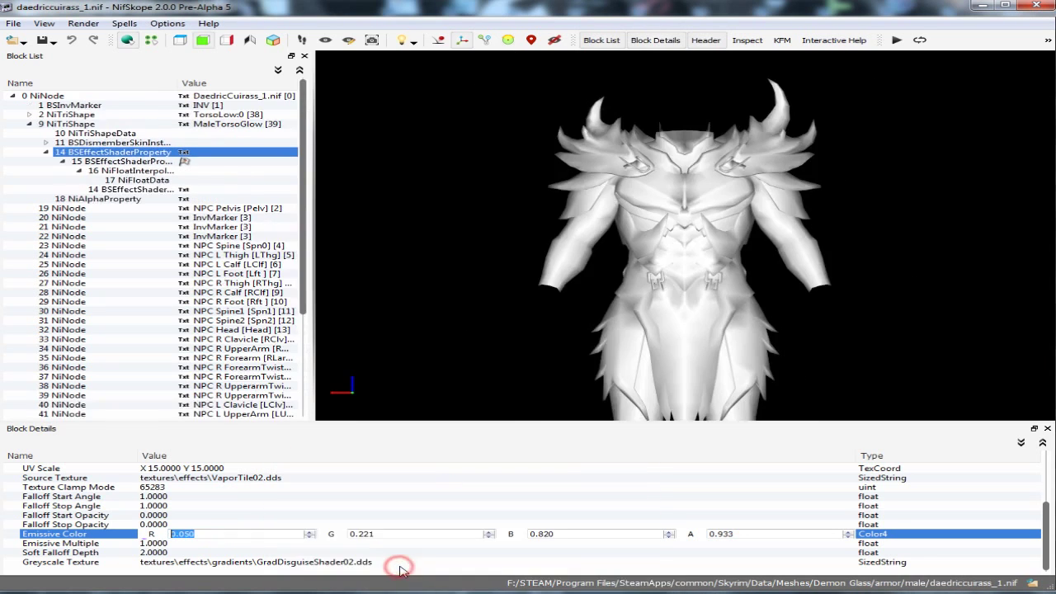
{"action": "left_click_drag", "start_coordinate": [386, 536], "coordinate": [349, 537]}
{"action": "right_click", "coordinate": [362, 537]}
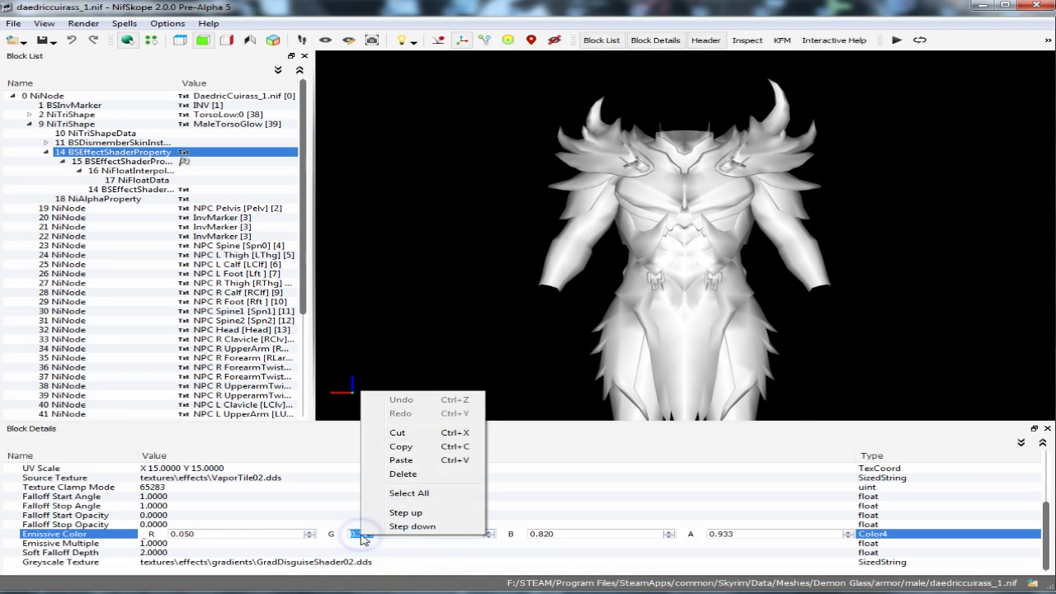
{"action": "left_click", "coordinate": [401, 450]}
{"action": "mouse_move", "coordinate": [468, 584]}
{"action": "left_click", "coordinate": [562, 528]}
{"action": "left_click_drag", "start_coordinate": [378, 533], "coordinate": [353, 534]}
{"action": "right_click", "coordinate": [357, 535]}
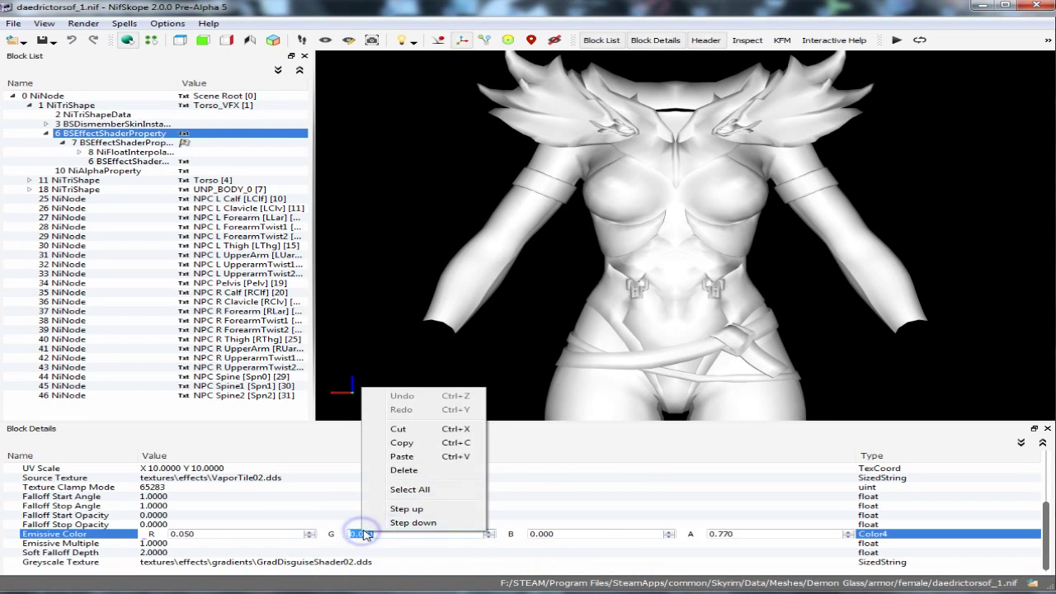
{"action": "left_click", "coordinate": [400, 457]}
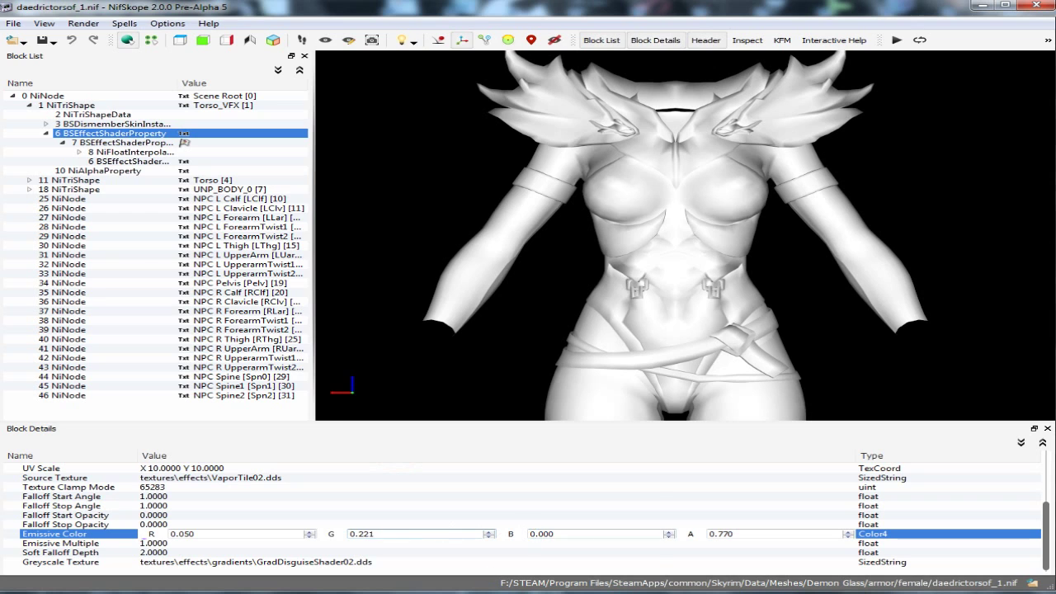
Step: Copy the blue value, 0.820, from the male cuirass's Emissive Color into the female torso's Emissive Color
{"action": "mouse_move", "coordinate": [468, 588]}
{"action": "left_click", "coordinate": [419, 558]}
{"action": "left_click_drag", "start_coordinate": [558, 535], "coordinate": [533, 534]}
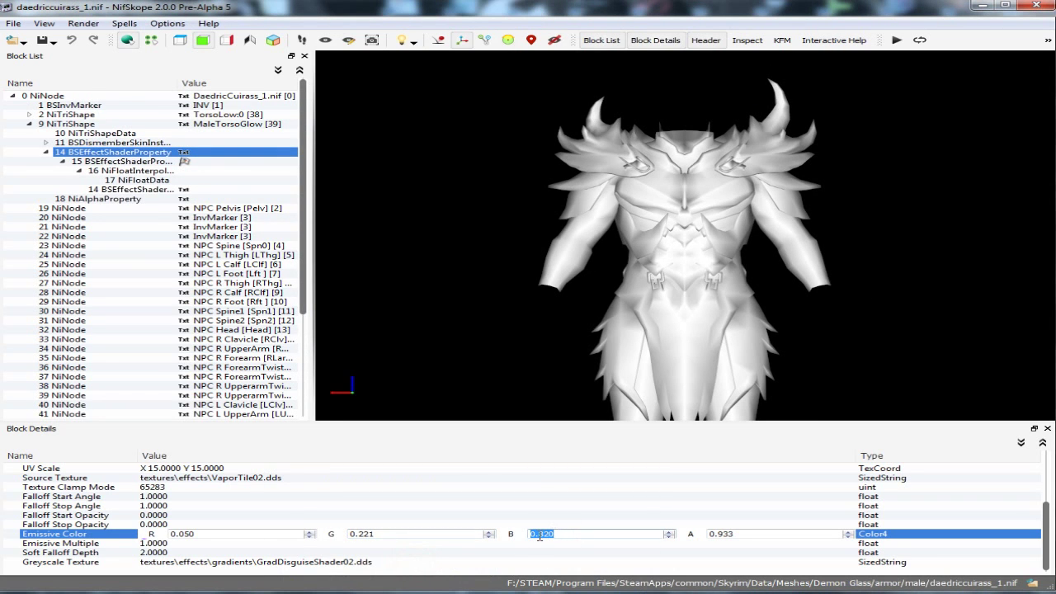
{"action": "right_click", "coordinate": [540, 536]}
{"action": "left_click", "coordinate": [573, 446]}
{"action": "left_click", "coordinate": [548, 544]}
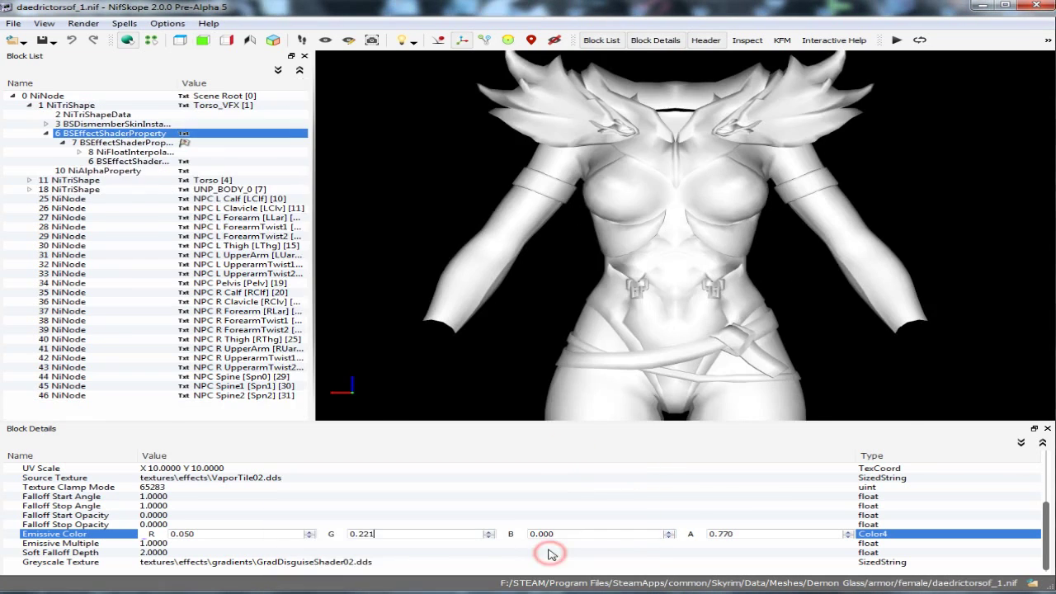
{"action": "double_click", "coordinate": [533, 534]}
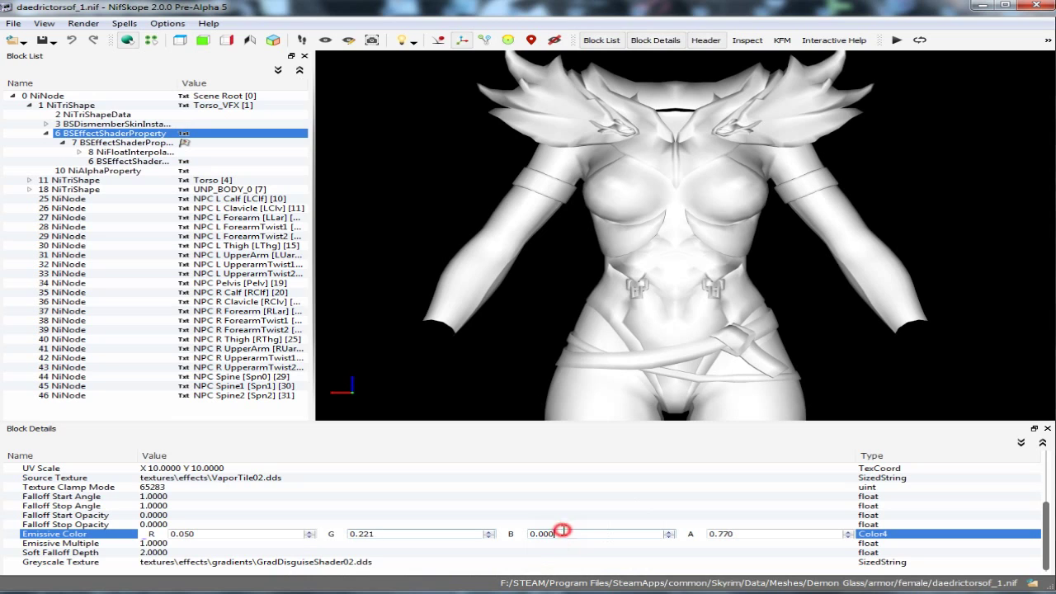
{"action": "right_click", "coordinate": [540, 535]}
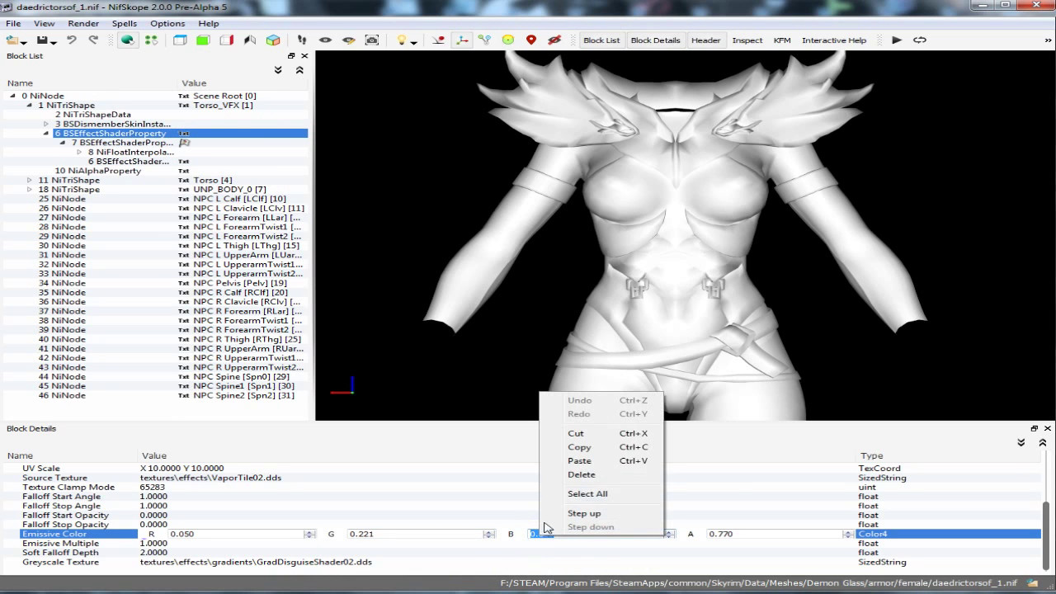
{"action": "left_click", "coordinate": [574, 462]}
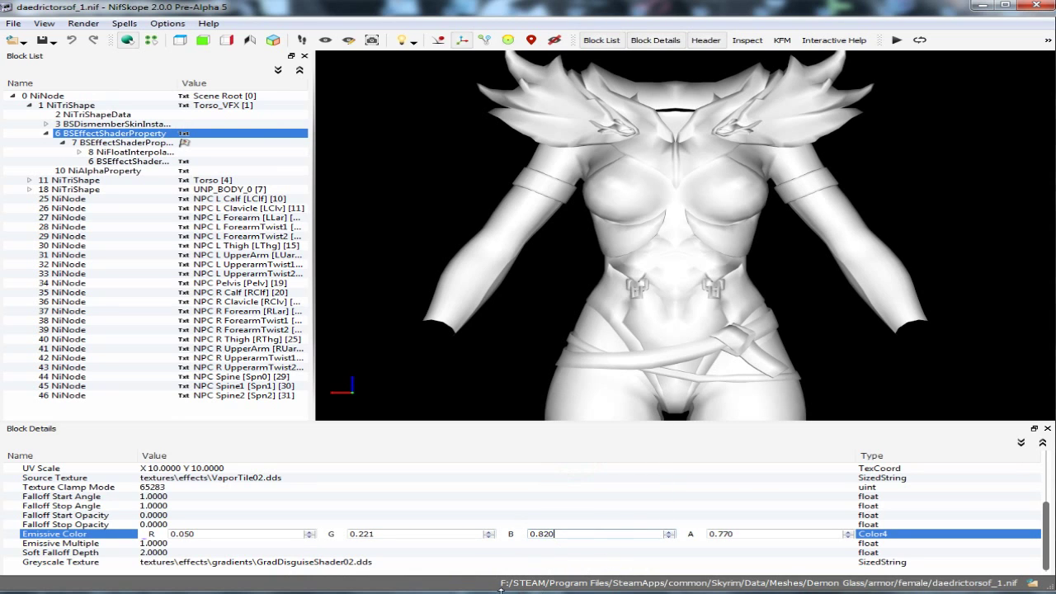
Step: Copy the alpha value, 0.933, from the male cuirass's Emissive Color into the female torso's and apply the new color
{"action": "mouse_move", "coordinate": [500, 589]}
{"action": "left_click", "coordinate": [372, 537]}
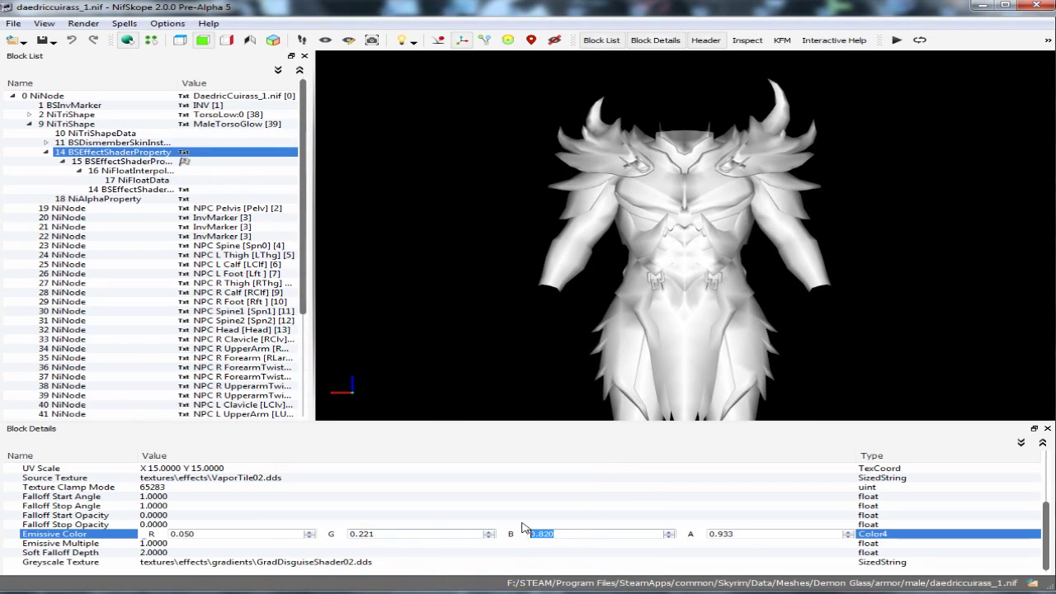
{"action": "double_click", "coordinate": [748, 534]}
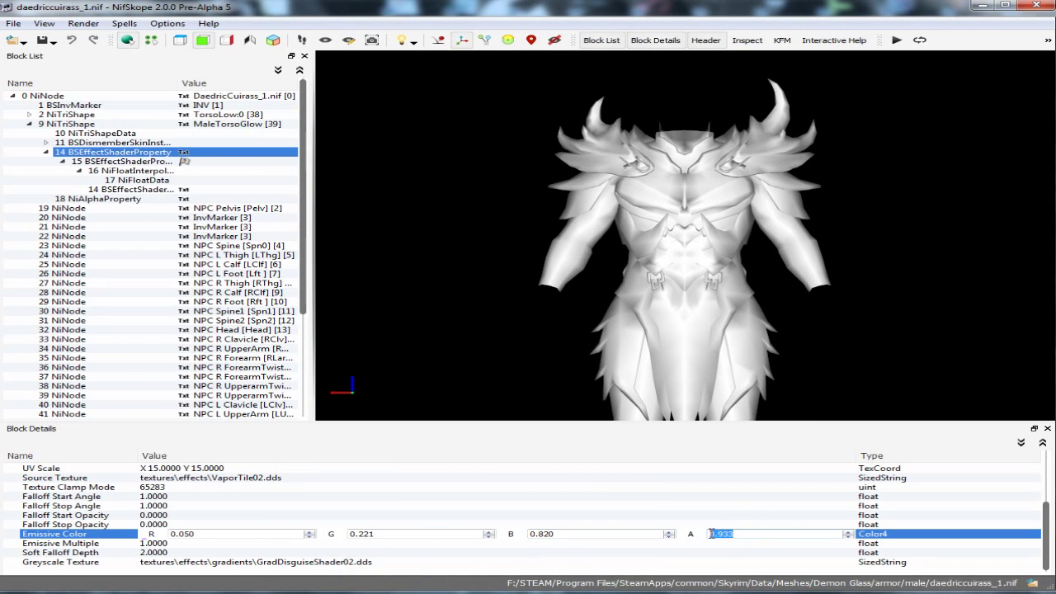
{"action": "right_click", "coordinate": [720, 534]}
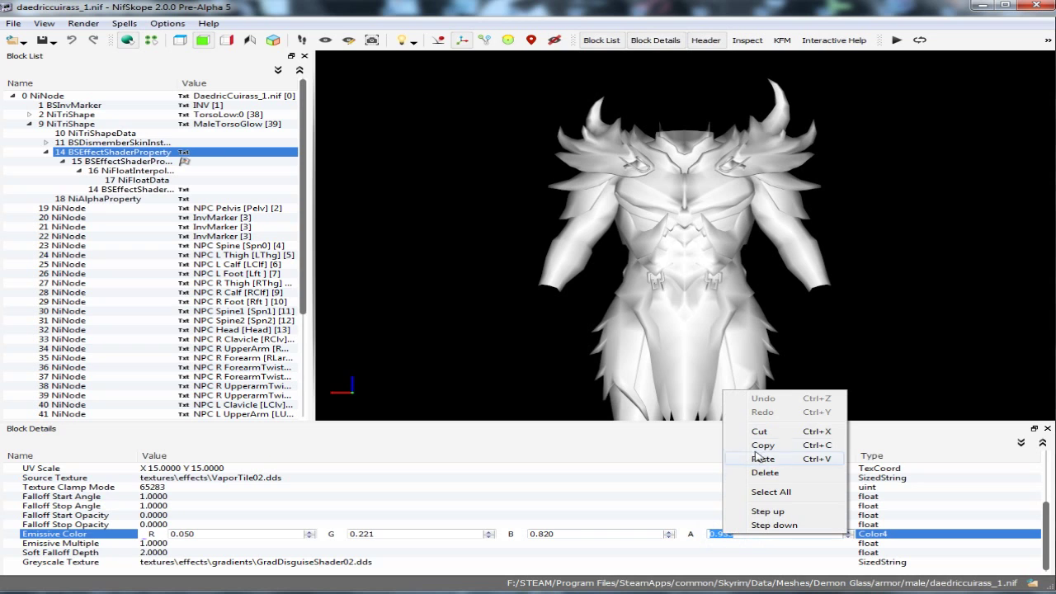
{"action": "left_click", "coordinate": [760, 447]}
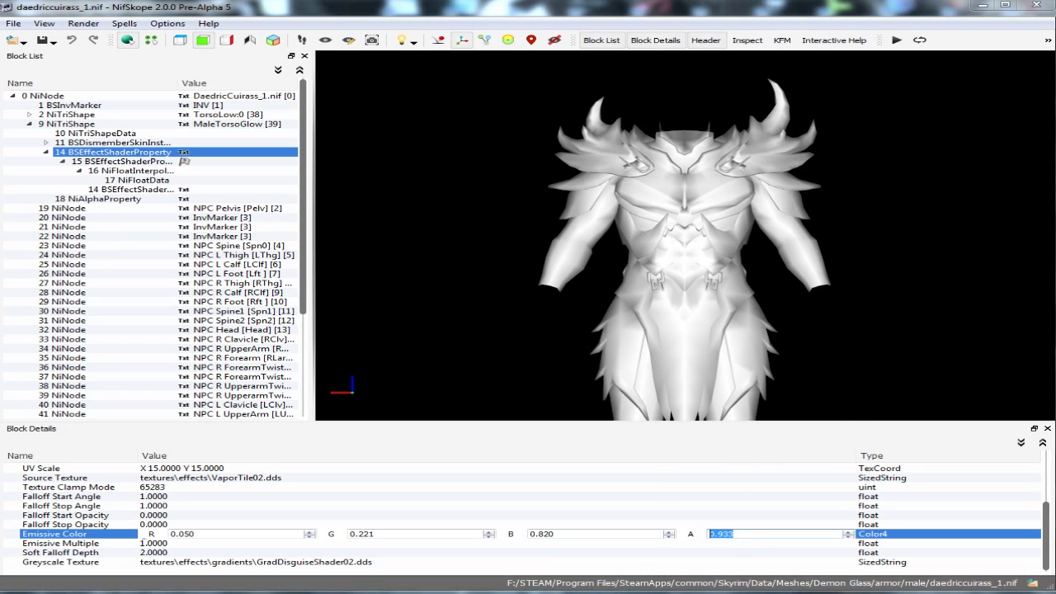
{"action": "mouse_move", "coordinate": [462, 591]}
{"action": "left_click", "coordinate": [551, 528]}
{"action": "double_click", "coordinate": [720, 534]}
{"action": "right_click", "coordinate": [720, 535]}
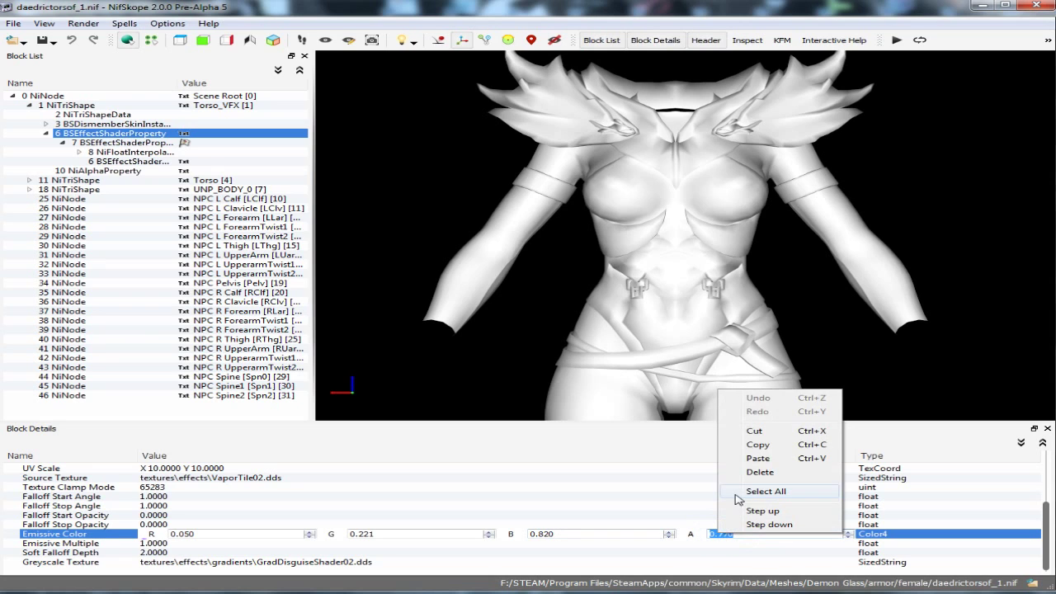
{"action": "left_click", "coordinate": [734, 458]}
{"action": "left_click", "coordinate": [658, 566]}
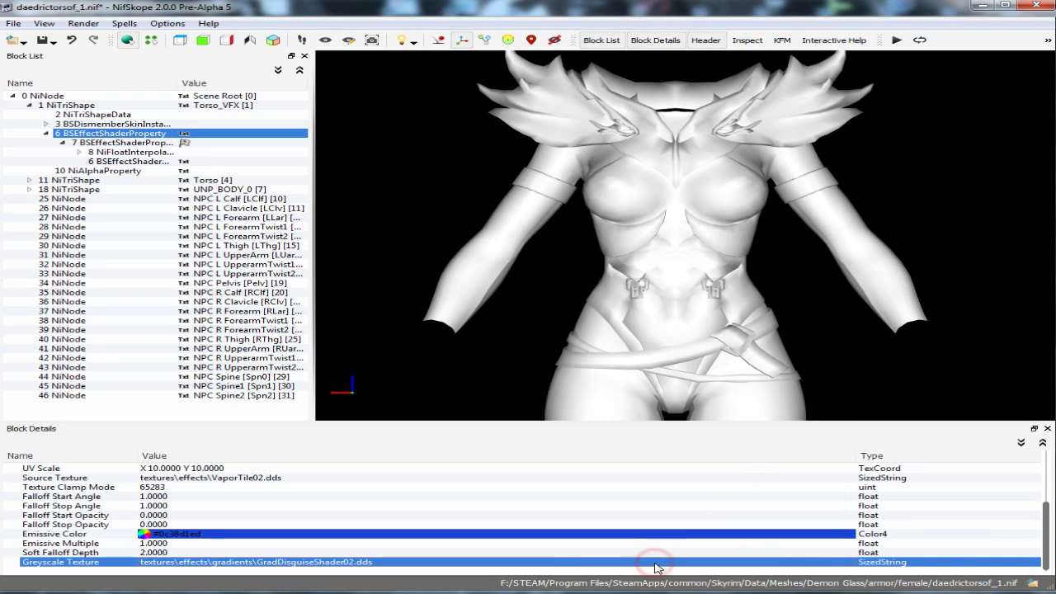
Step: Save the female daedrictorsof_1.nif and close both the female and male mesh windows
{"action": "mouse_move", "coordinate": [239, 538]}
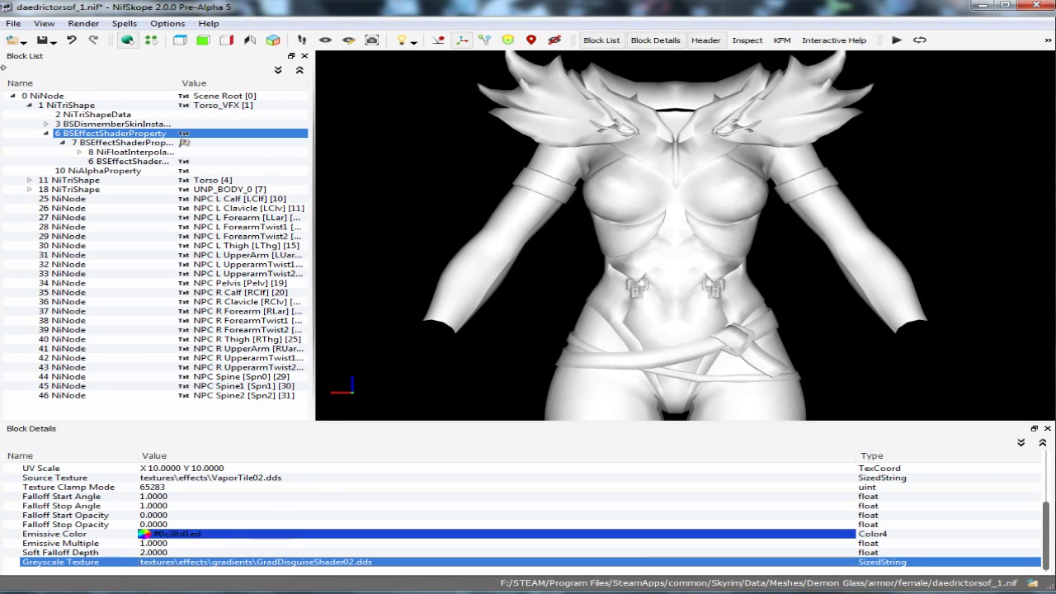
{"action": "left_click", "coordinate": [53, 41]}
{"action": "left_click", "coordinate": [74, 58]}
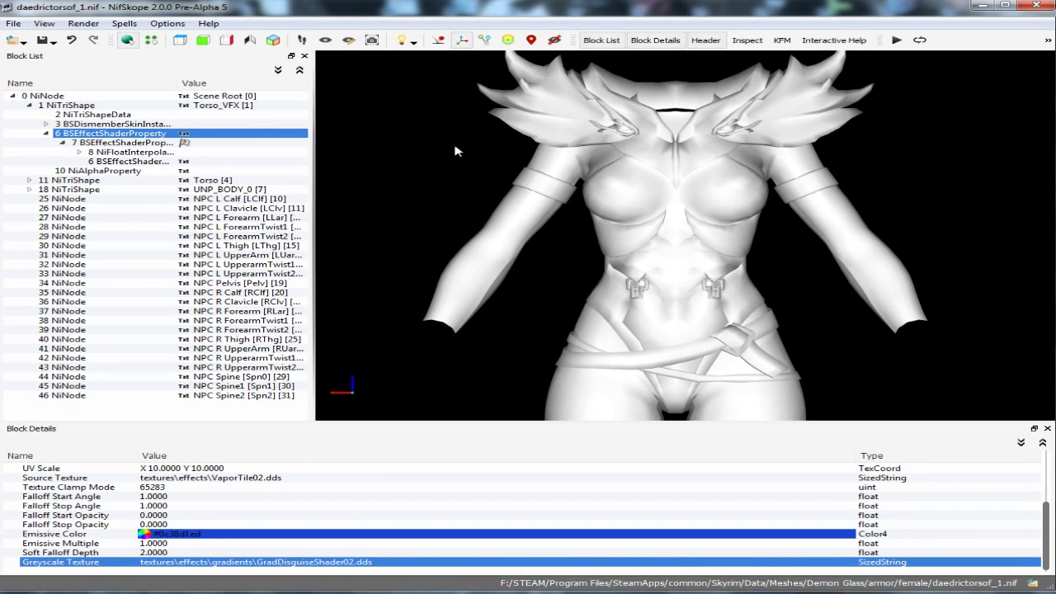
{"action": "mouse_move", "coordinate": [463, 591]}
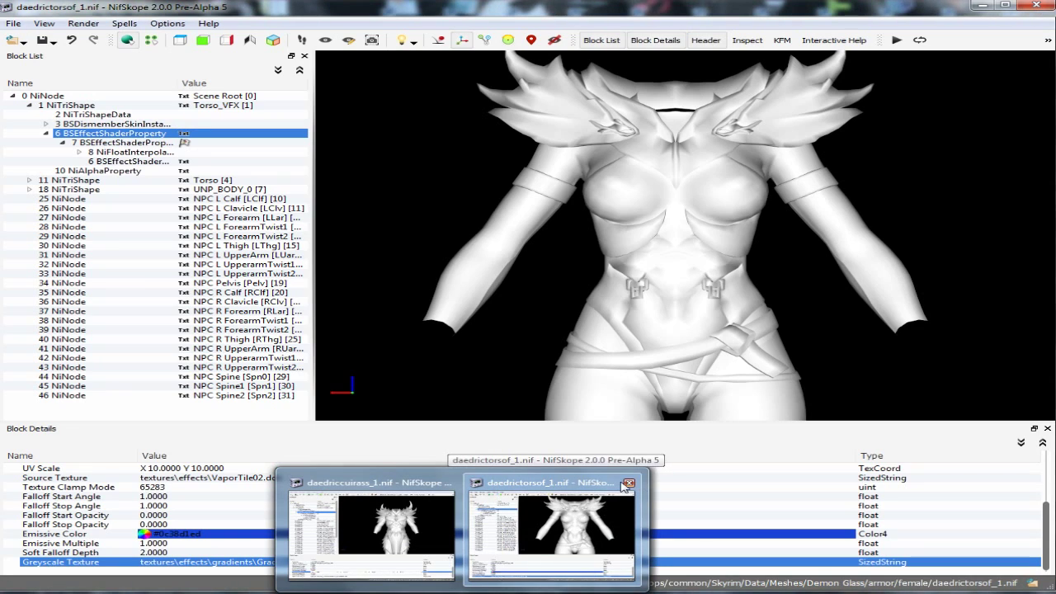
{"action": "left_click", "coordinate": [629, 484]}
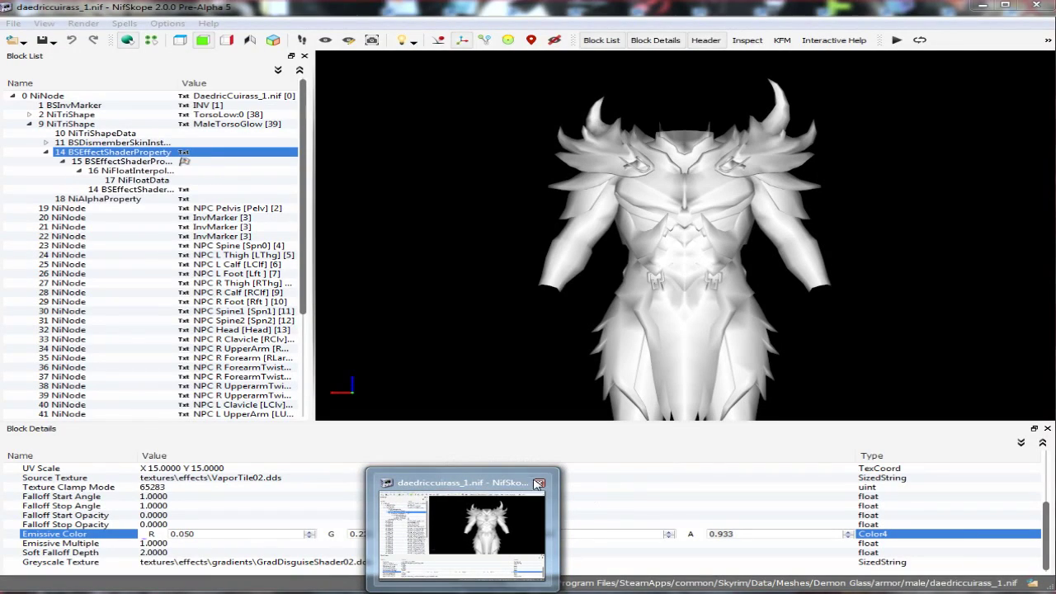
{"action": "left_click", "coordinate": [541, 486]}
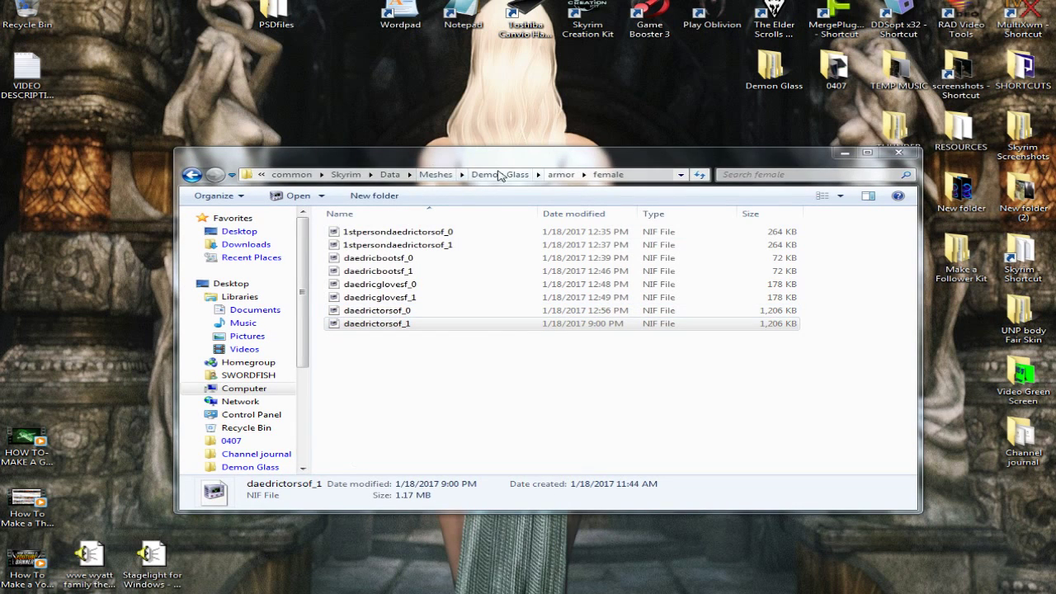
Step: Go to the male folder under Demon Glass\armor and open daedriccuirass_1.nif in NifSkope
{"action": "left_click", "coordinate": [562, 174]}
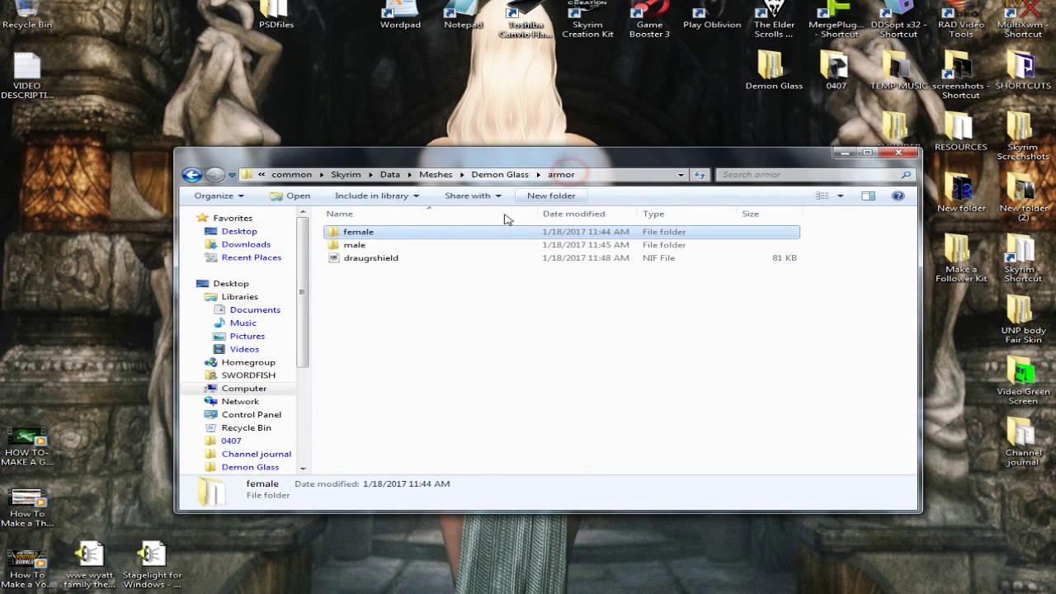
{"action": "double_click", "coordinate": [382, 246]}
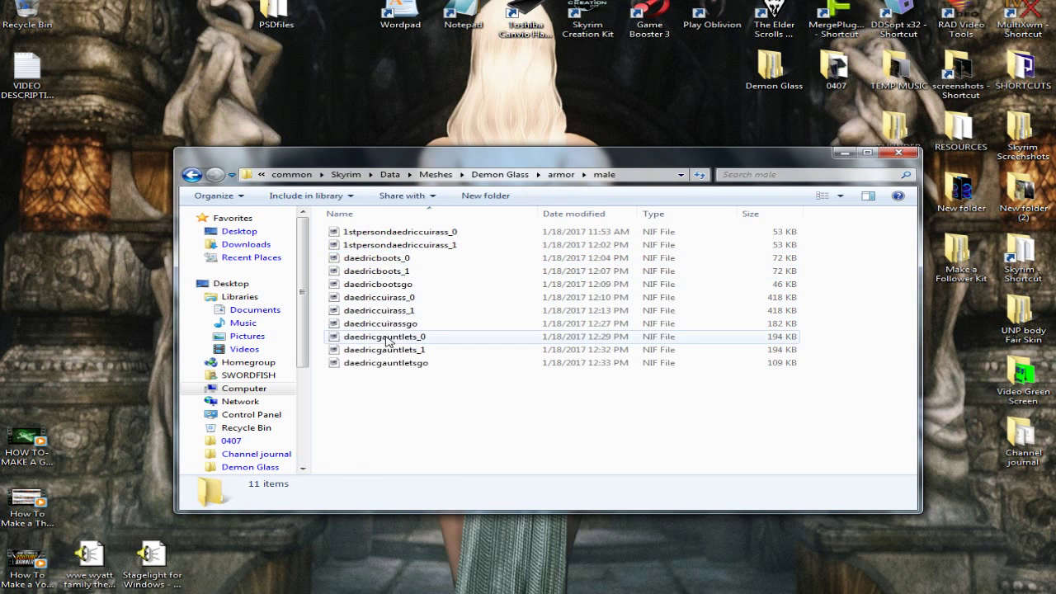
{"action": "left_click", "coordinate": [388, 310]}
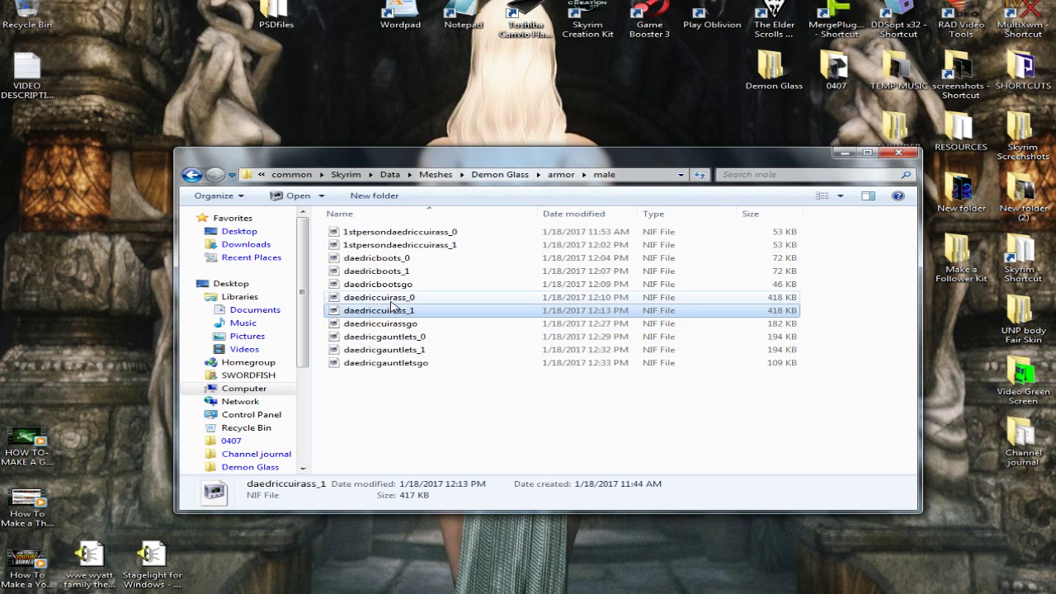
{"action": "double_click", "coordinate": [391, 305]}
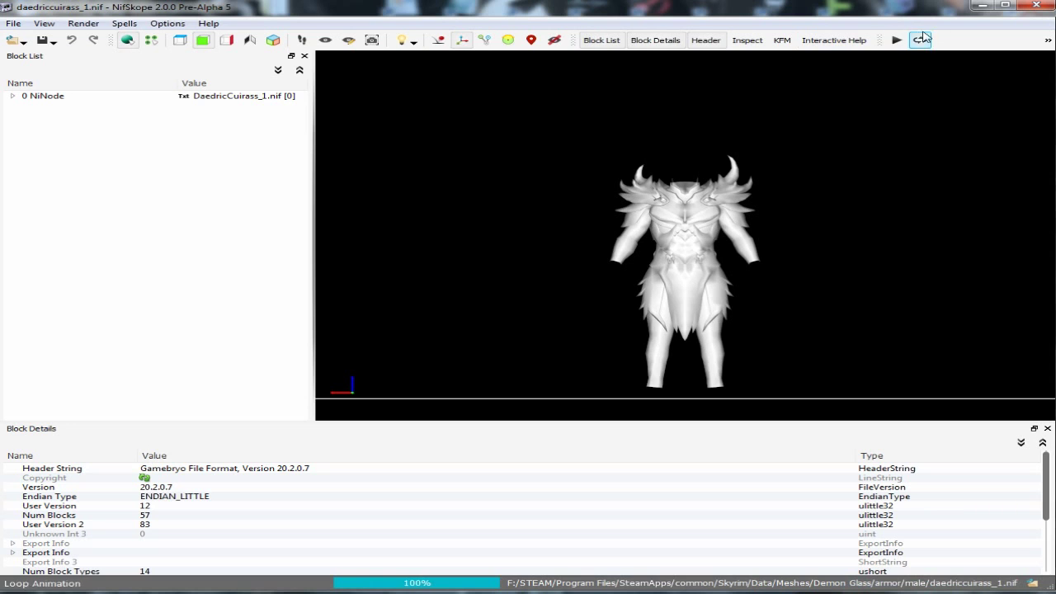
Step: Go to the female folder under Demon Glass\armor, load daedrictorsof_0.nif in NifSkope and open the Emissive Color of Torso_VFX's effect shader for editing
{"action": "left_click", "coordinate": [980, 7]}
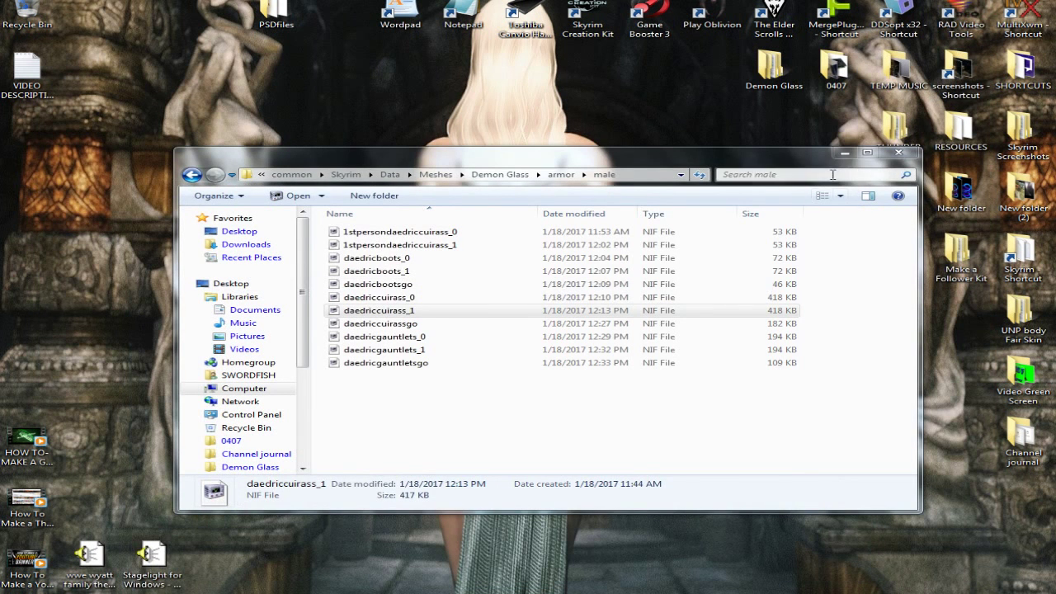
{"action": "left_click", "coordinate": [563, 175]}
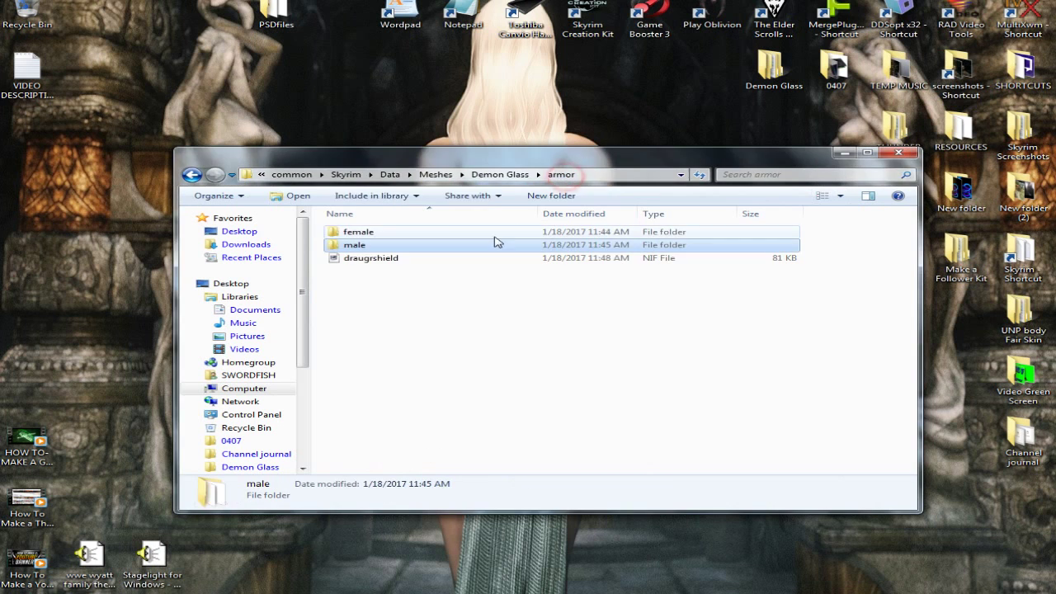
{"action": "left_click", "coordinate": [412, 232]}
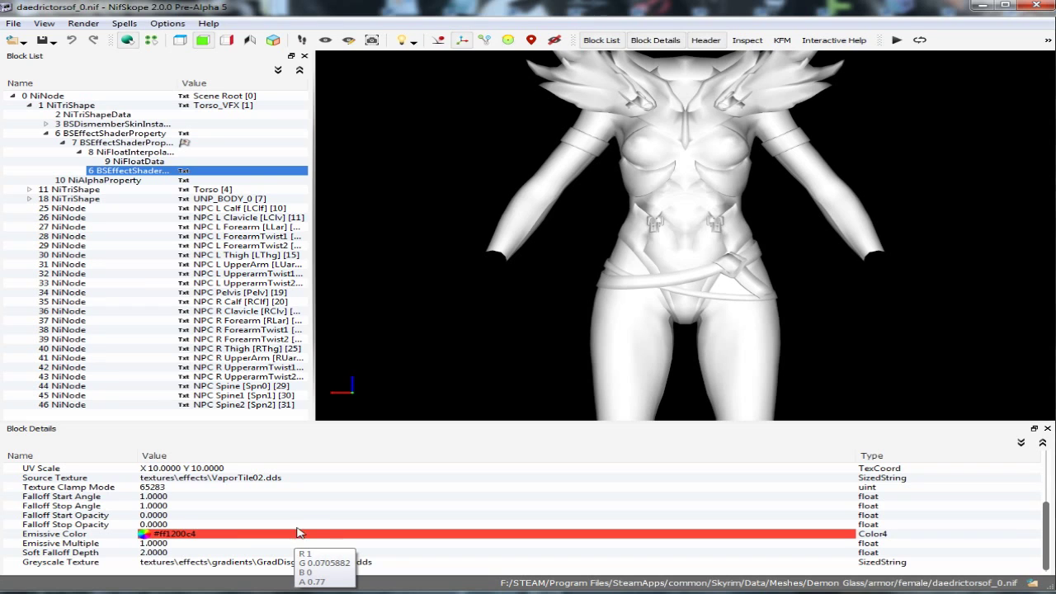
{"action": "left_click", "coordinate": [314, 534]}
{"action": "left_click", "coordinate": [314, 537]}
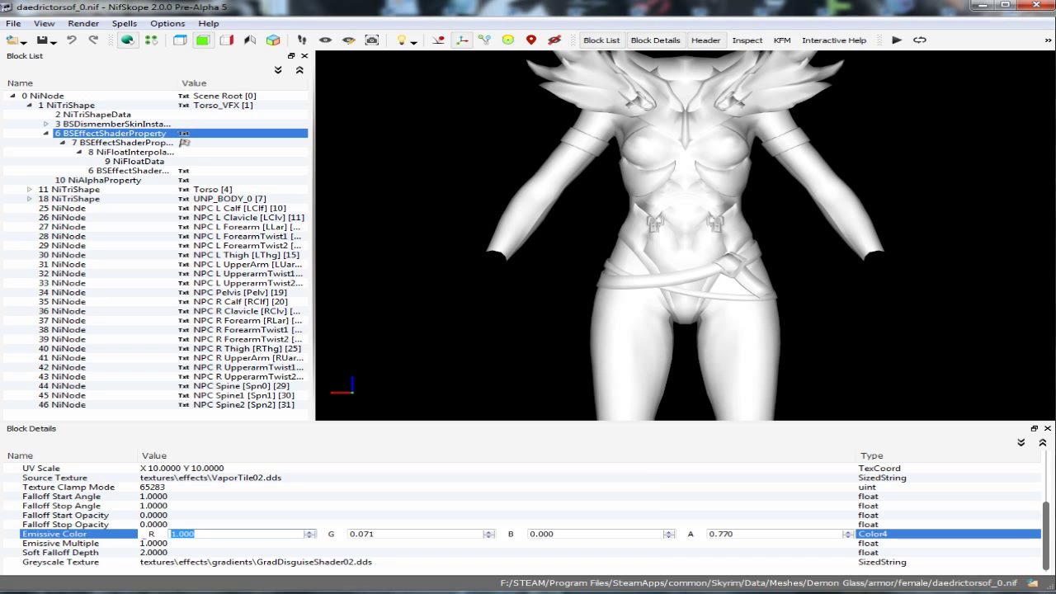
Step: Switch to the Creation Kit and check the 000RLBDaedricBootsAA armor addon, closing it without changes
{"action": "mouse_move", "coordinate": [463, 593]}
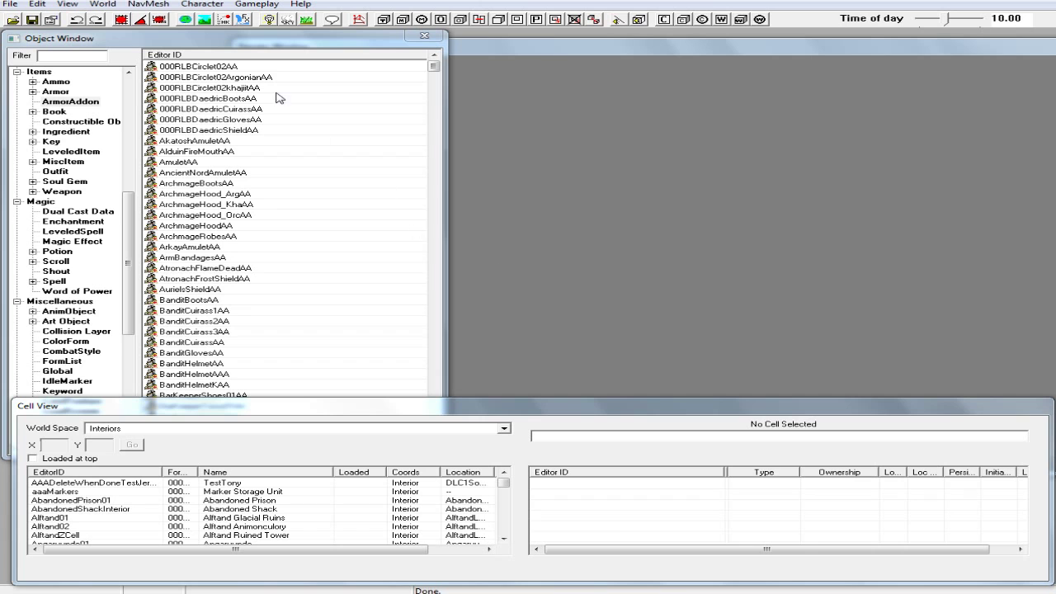
{"action": "left_click", "coordinate": [227, 99]}
{"action": "double_click", "coordinate": [228, 99]}
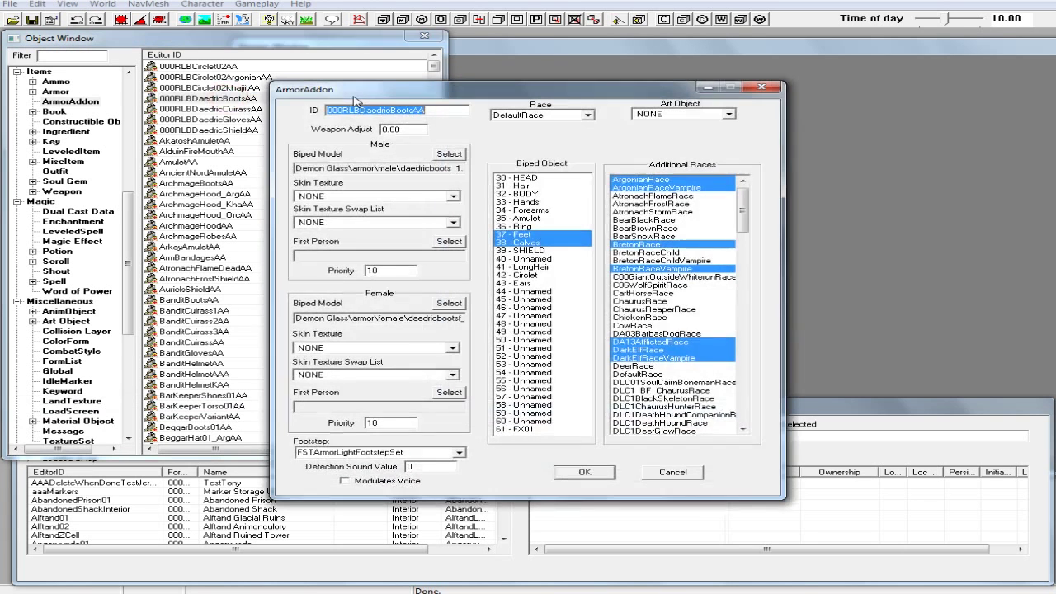
{"action": "left_click", "coordinate": [670, 478]}
Step: Preview the female biped model of the 000RLBDaedricCuirassAA armor addon in 3D, ignoring the assertion, and close the addon
{"action": "double_click", "coordinate": [239, 108]}
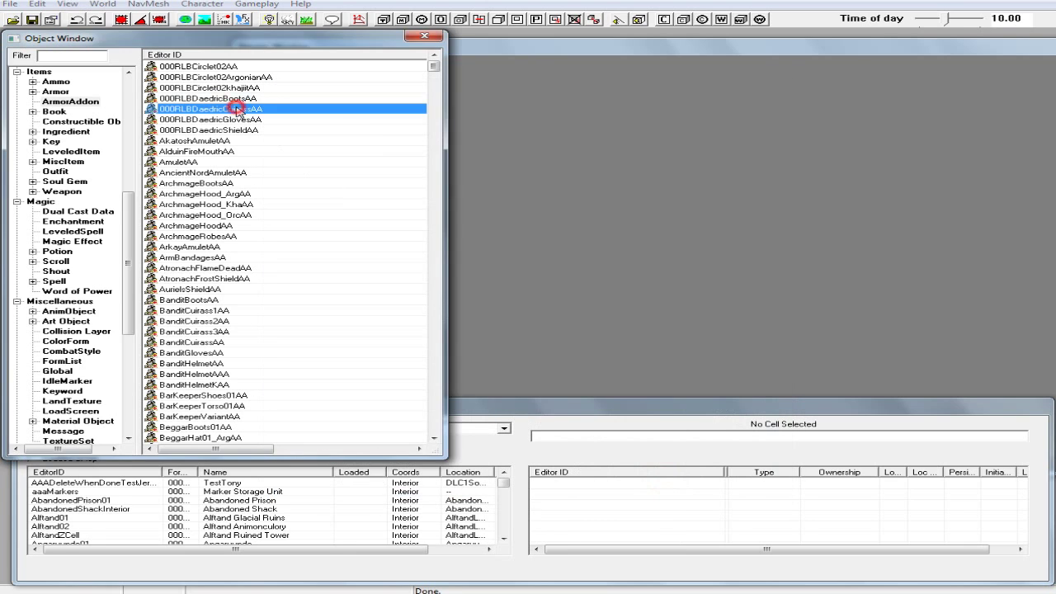
{"action": "left_click", "coordinate": [450, 306]}
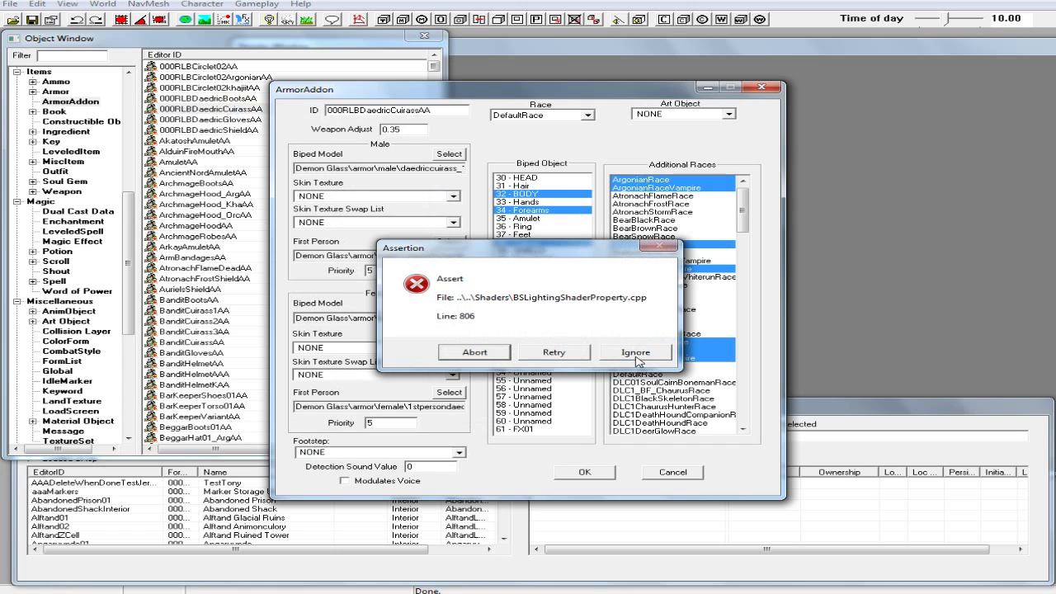
{"action": "left_click", "coordinate": [637, 352]}
{"action": "left_click_drag", "start_coordinate": [667, 311], "coordinate": [752, 321]}
{"action": "scroll", "coordinate": [714, 318], "scroll_direction": "up", "scroll_amount": 5}
{"action": "left_click_drag", "start_coordinate": [636, 327], "coordinate": [766, 331]}
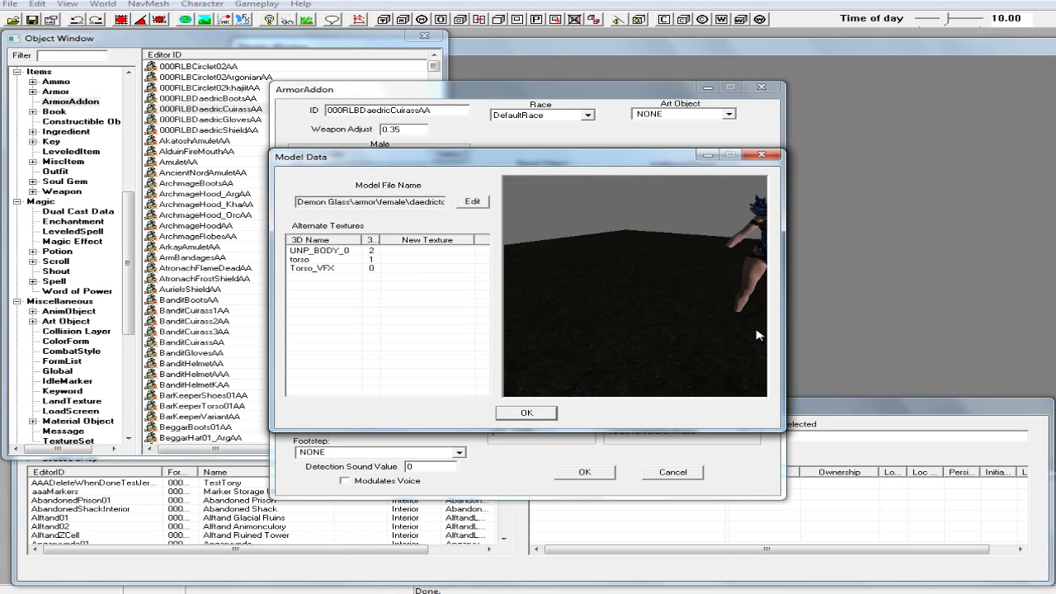
{"action": "left_click_drag", "start_coordinate": [723, 256], "coordinate": [710, 280]}
{"action": "scroll", "coordinate": [710, 281], "scroll_direction": "up", "scroll_amount": 2}
{"action": "scroll", "coordinate": [680, 325], "scroll_direction": "up", "scroll_amount": 2}
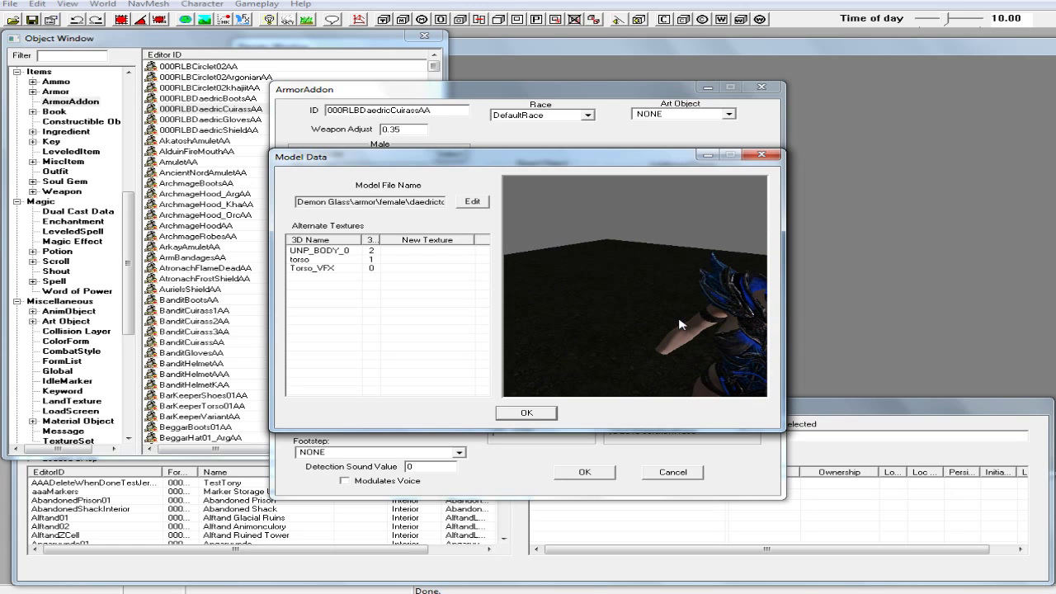
{"action": "mouse_move", "coordinate": [680, 325]}
{"action": "left_mouse_down"}
{"action": "mouse_move", "coordinate": [644, 326]}
{"action": "mouse_move", "coordinate": [679, 324]}
{"action": "left_mouse_up"}
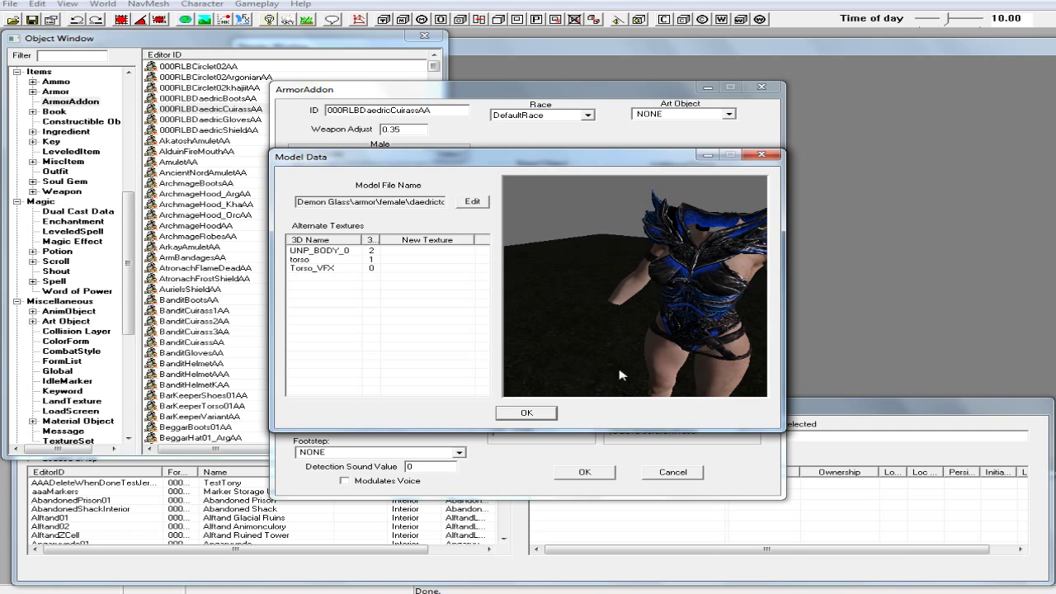
{"action": "left_click", "coordinate": [544, 415]}
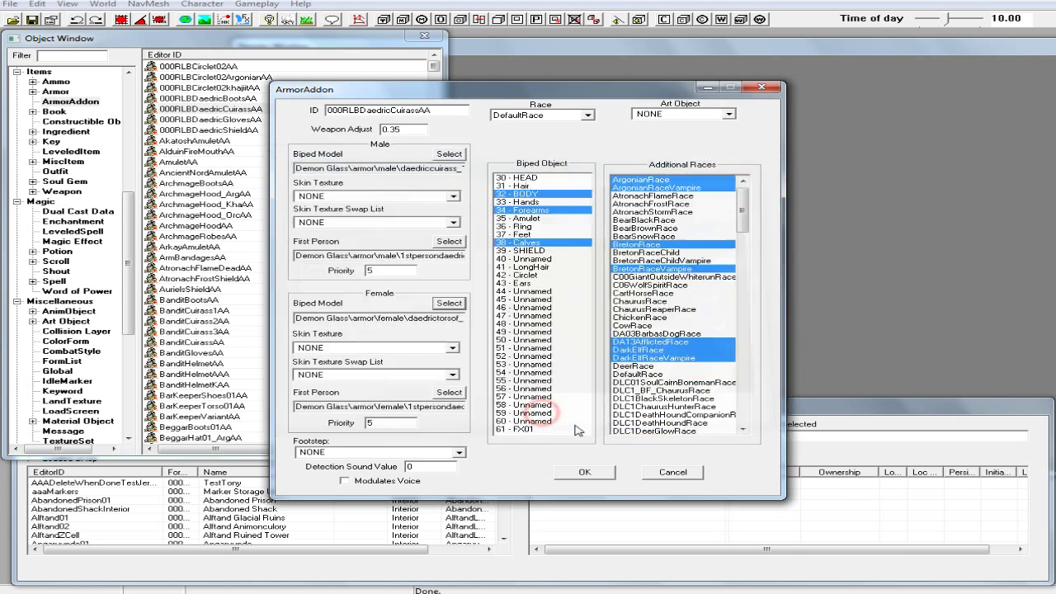
{"action": "left_click", "coordinate": [583, 475]}
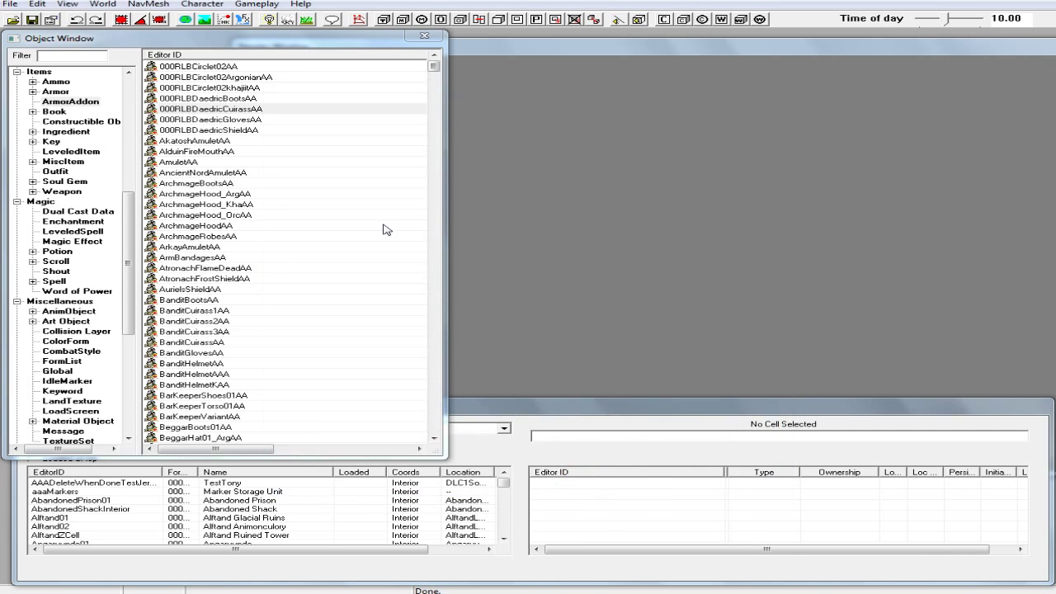
Step: Check the biped models and slots of the 000RLBCirclet02AA armor addon and close it
{"action": "double_click", "coordinate": [213, 67]}
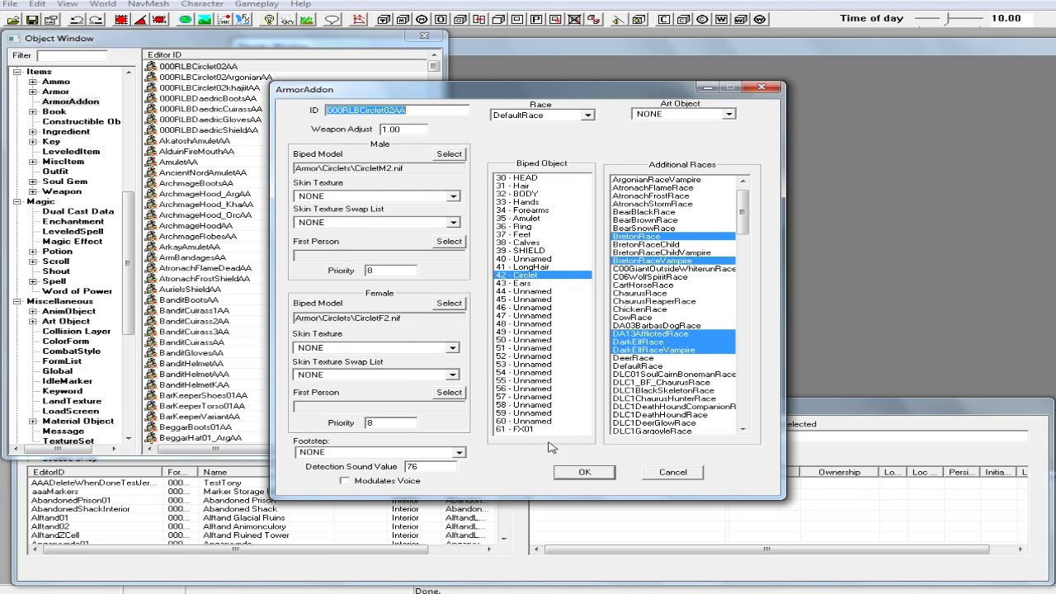
{"action": "left_click", "coordinate": [591, 476]}
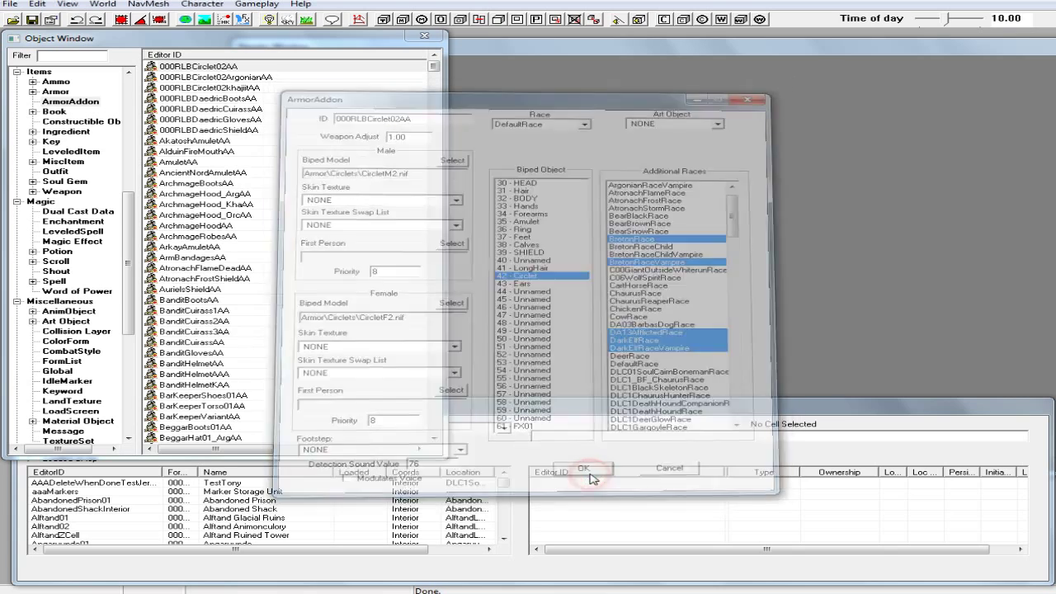
Step: Find ArmorDaedricBoots among the Armor items and duplicate it
{"action": "left_click", "coordinate": [54, 92]}
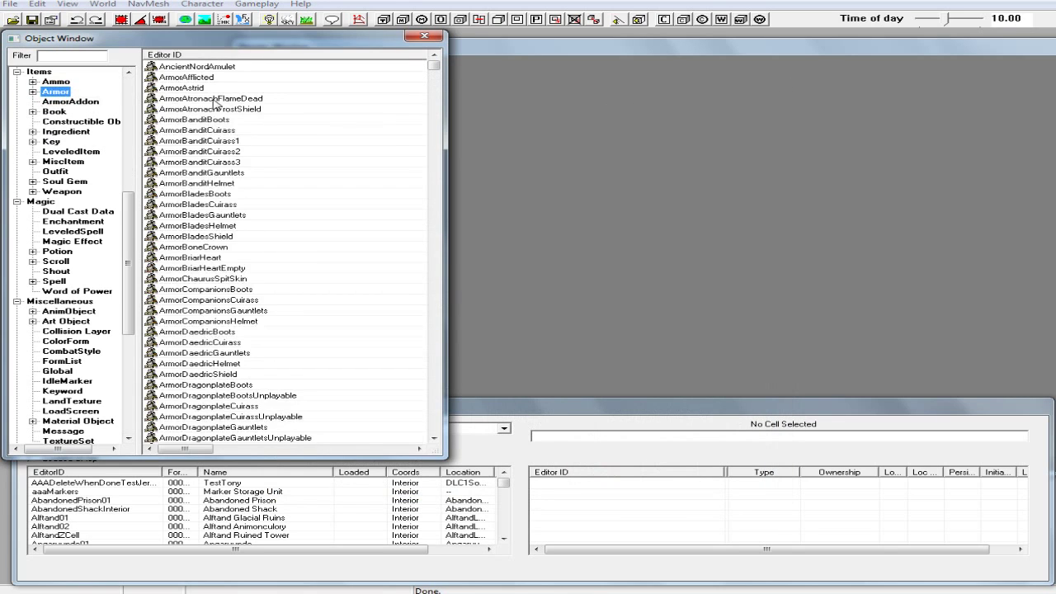
{"action": "left_click", "coordinate": [233, 173]}
{"action": "scroll", "coordinate": [236, 174], "scroll_direction": "down", "scroll_amount": 9}
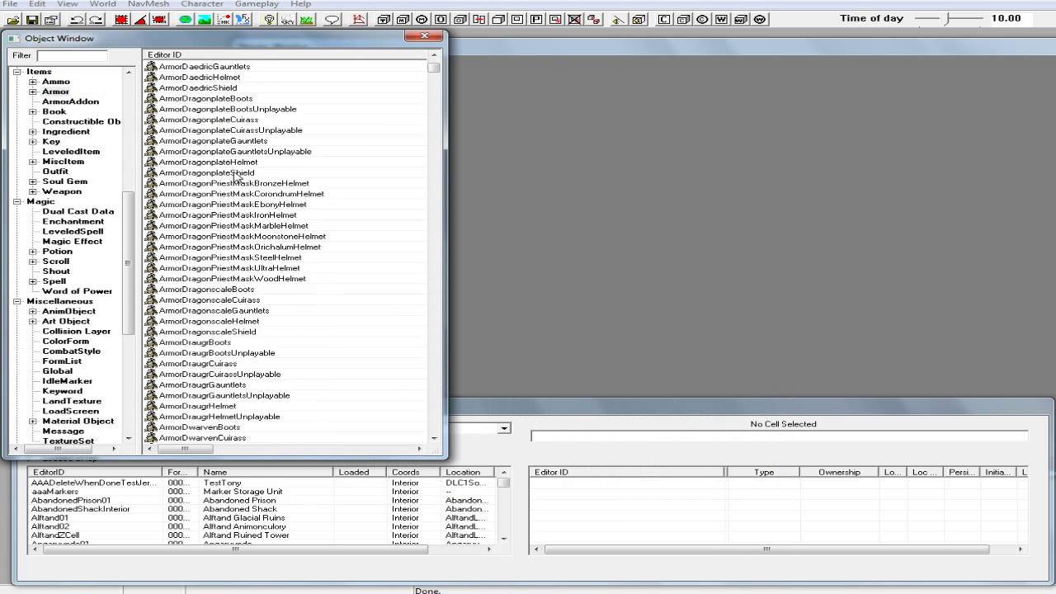
{"action": "scroll", "coordinate": [236, 175], "scroll_direction": "down", "scroll_amount": 5}
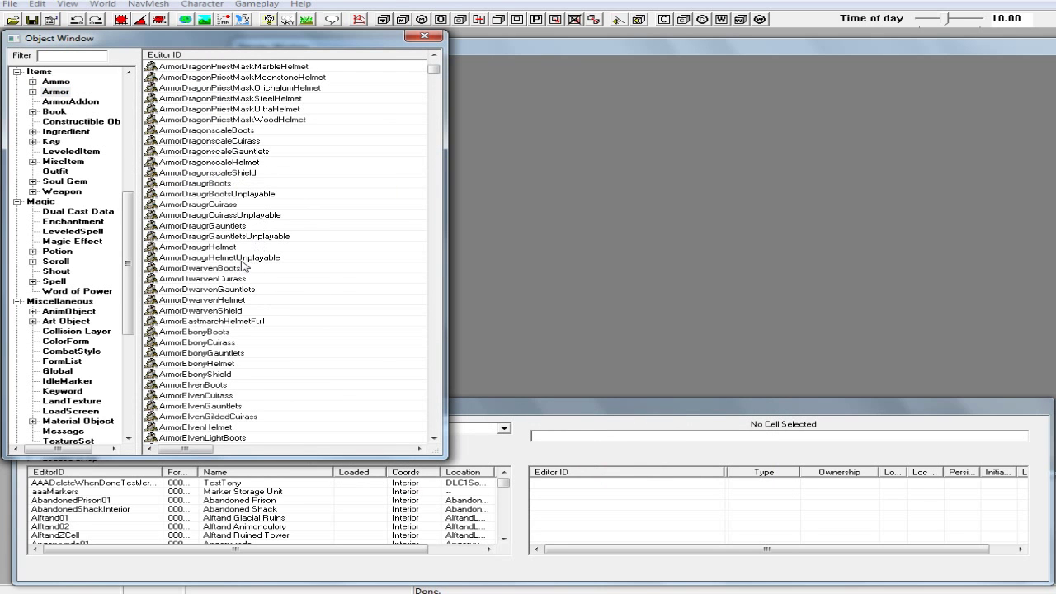
{"action": "scroll", "coordinate": [206, 187], "scroll_direction": "up", "scroll_amount": 8}
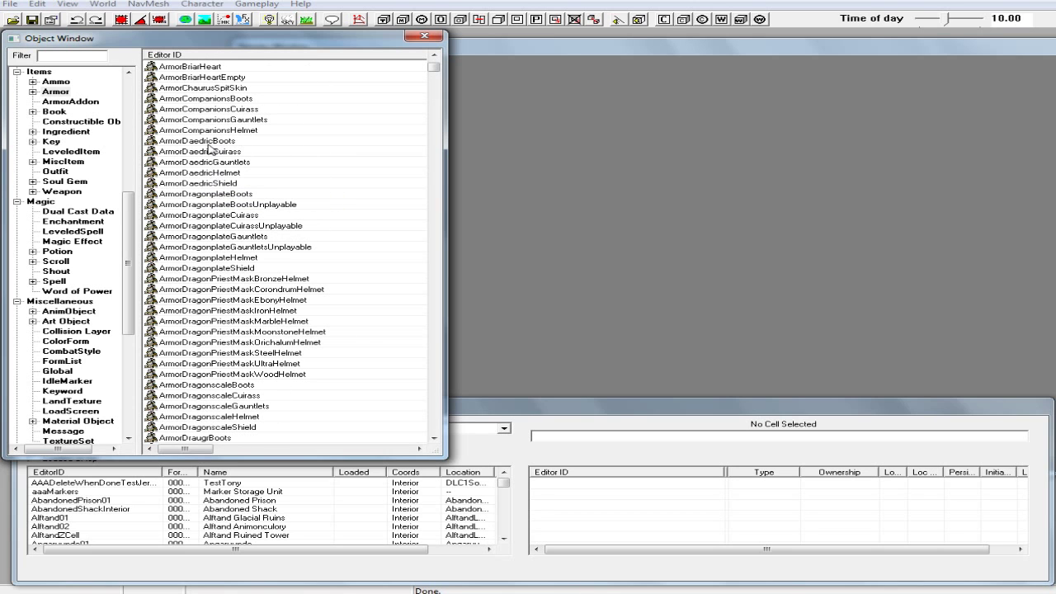
{"action": "left_click", "coordinate": [209, 142]}
{"action": "right_click", "coordinate": [233, 144]}
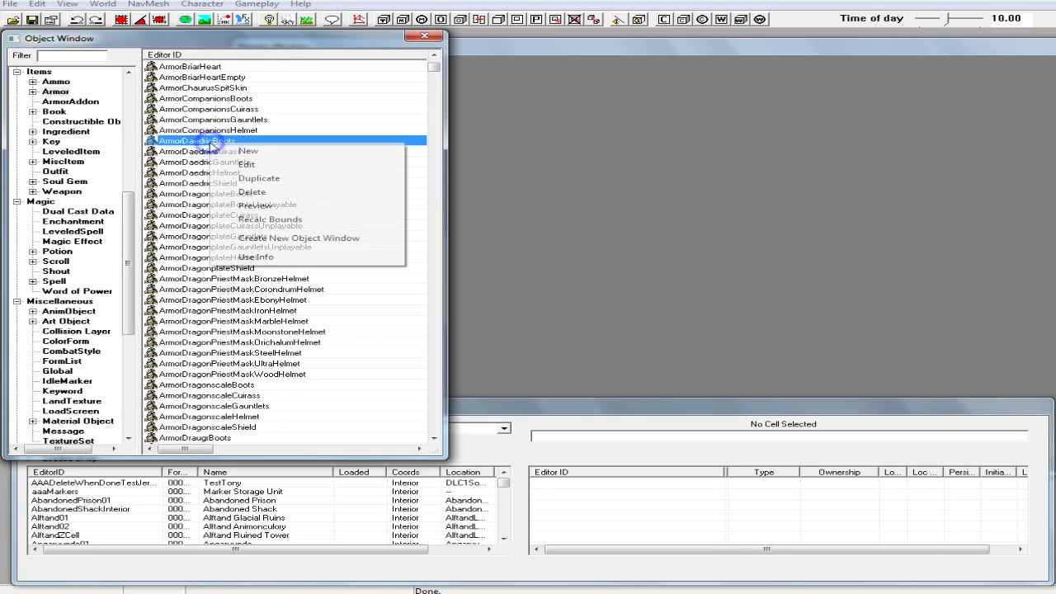
{"action": "left_click", "coordinate": [269, 179]}
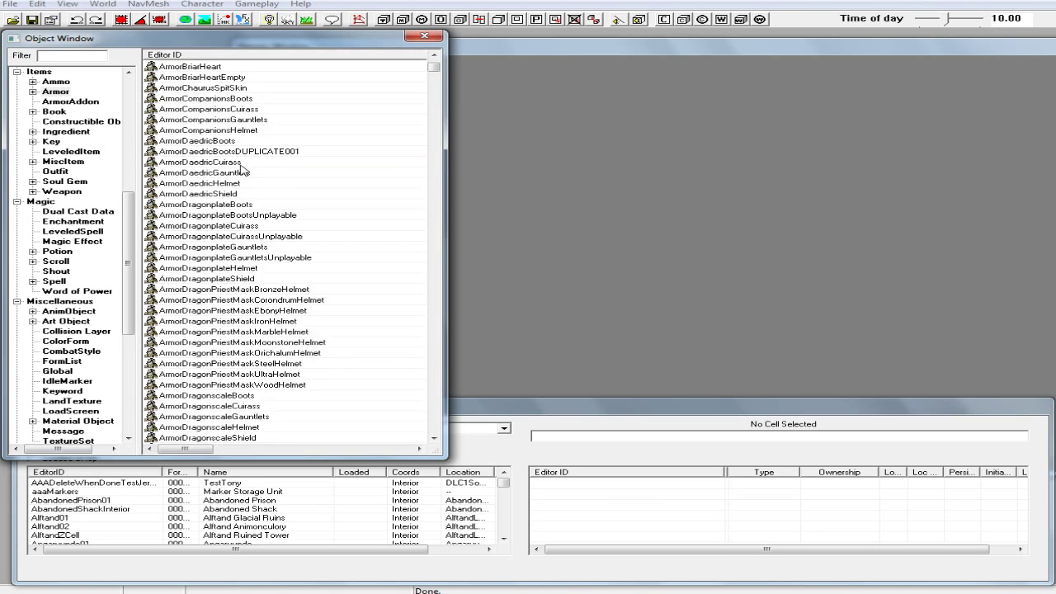
Step: Duplicate the ArmorDaedricCuirass and ArmorDaedricGauntlets items
{"action": "left_click", "coordinate": [224, 163]}
{"action": "right_click", "coordinate": [224, 163]}
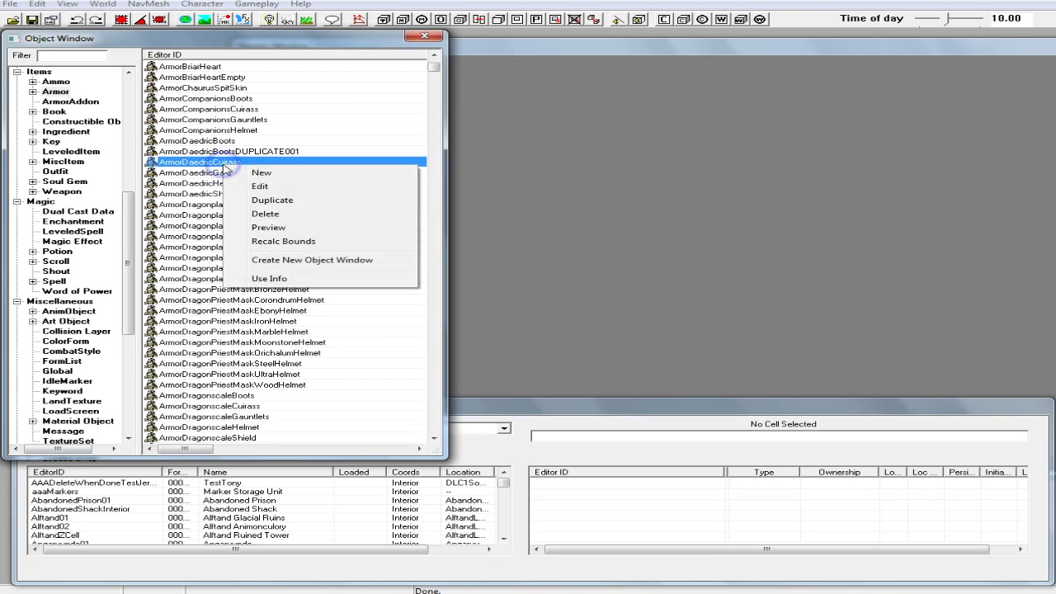
{"action": "left_click", "coordinate": [258, 200]}
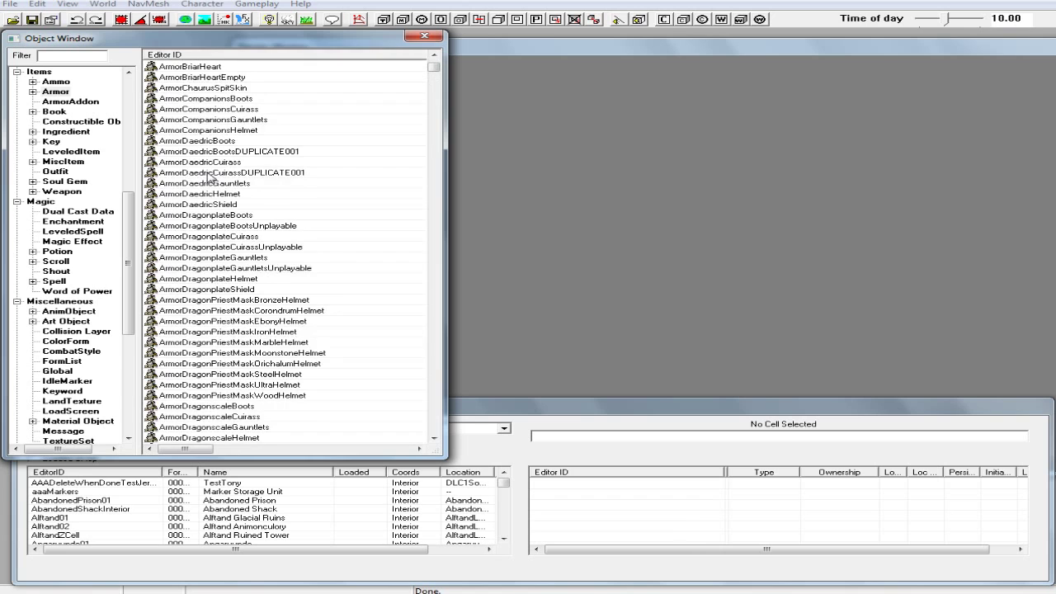
{"action": "left_click", "coordinate": [219, 185]}
{"action": "right_click", "coordinate": [219, 185]}
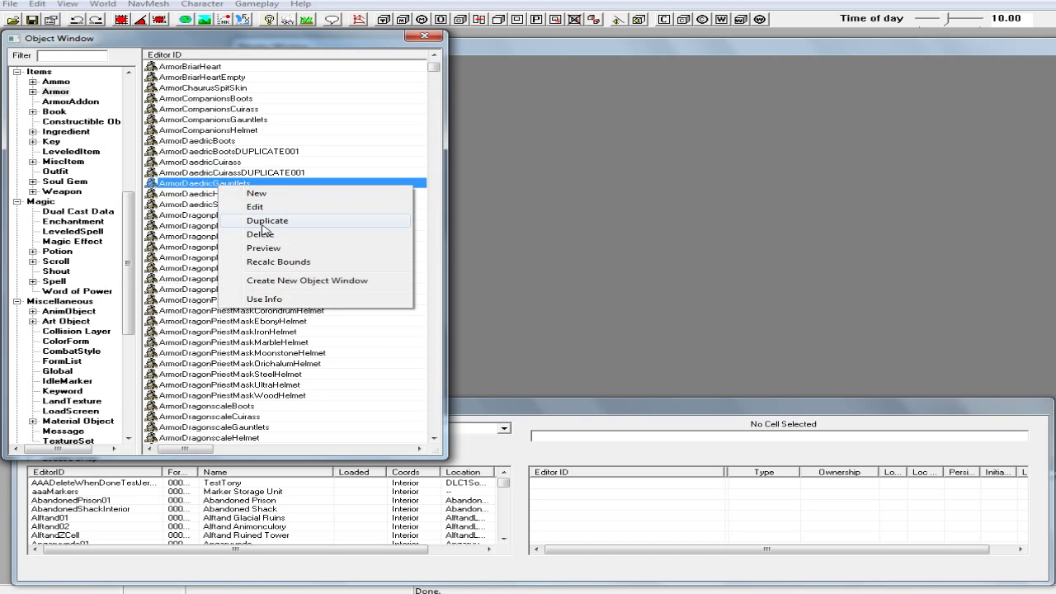
{"action": "left_click", "coordinate": [264, 223]}
Step: Look further down the Armor items, into the Clothes entries, for the next item to duplicate
{"action": "scroll", "coordinate": [264, 229], "scroll_direction": "down", "scroll_amount": 10}
{"action": "scroll", "coordinate": [263, 231], "scroll_direction": "down", "scroll_amount": 20}
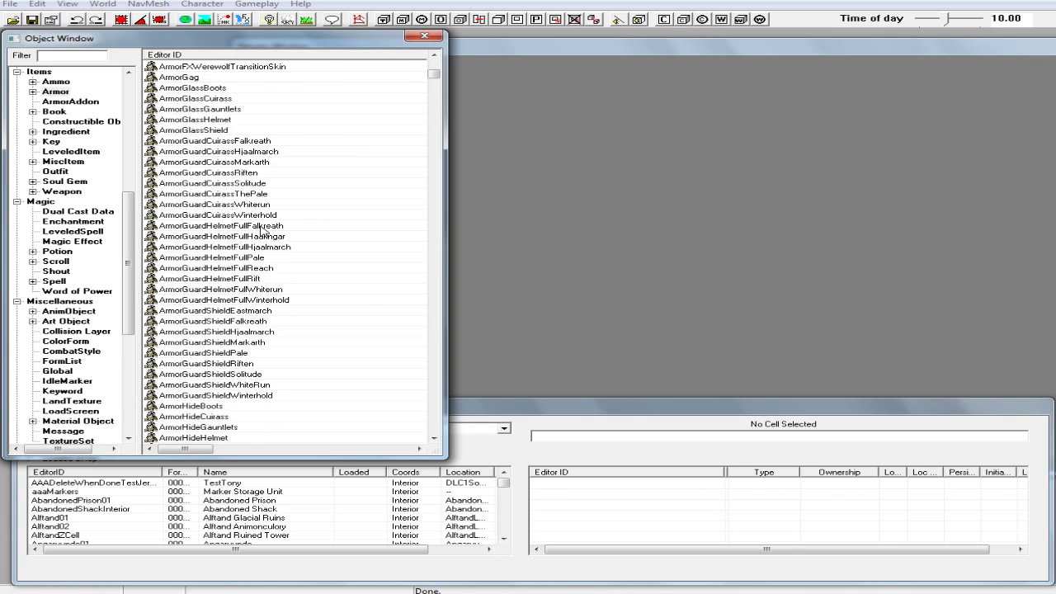
{"action": "scroll", "coordinate": [254, 259], "scroll_direction": "down", "scroll_amount": 20}
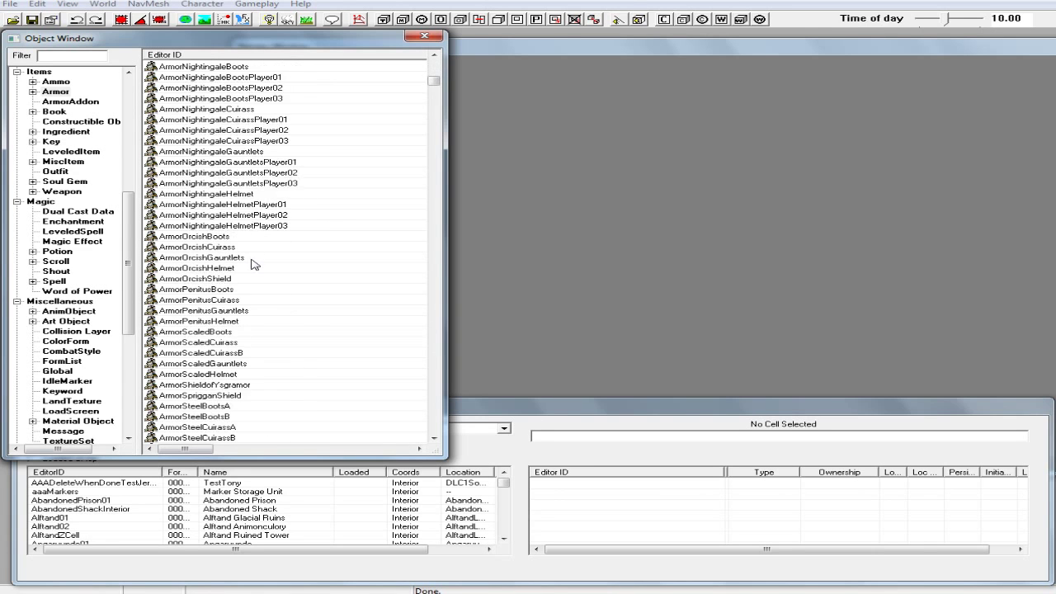
{"action": "scroll", "coordinate": [251, 270], "scroll_direction": "down", "scroll_amount": 7}
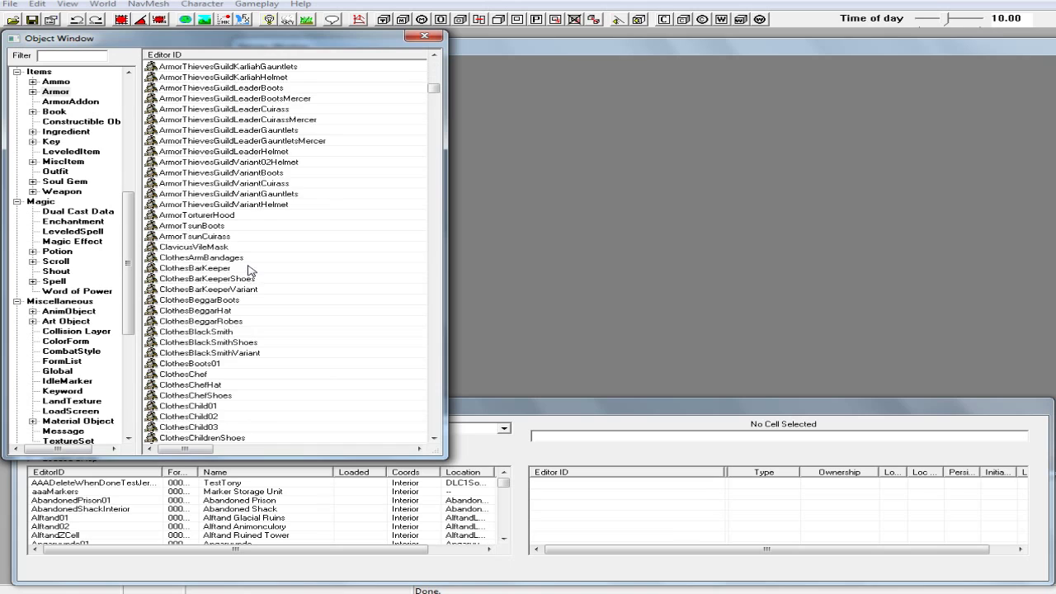
Step: Duplicate the ClothesCirclet02 armor record
{"action": "scroll", "coordinate": [235, 324], "scroll_direction": "down", "scroll_amount": 3}
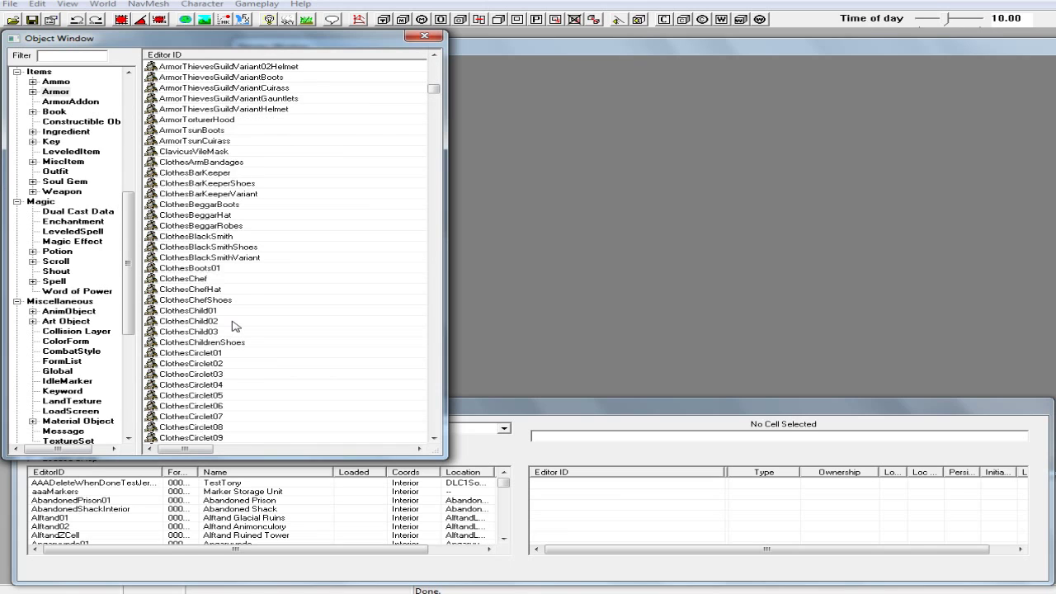
{"action": "right_click", "coordinate": [219, 367]}
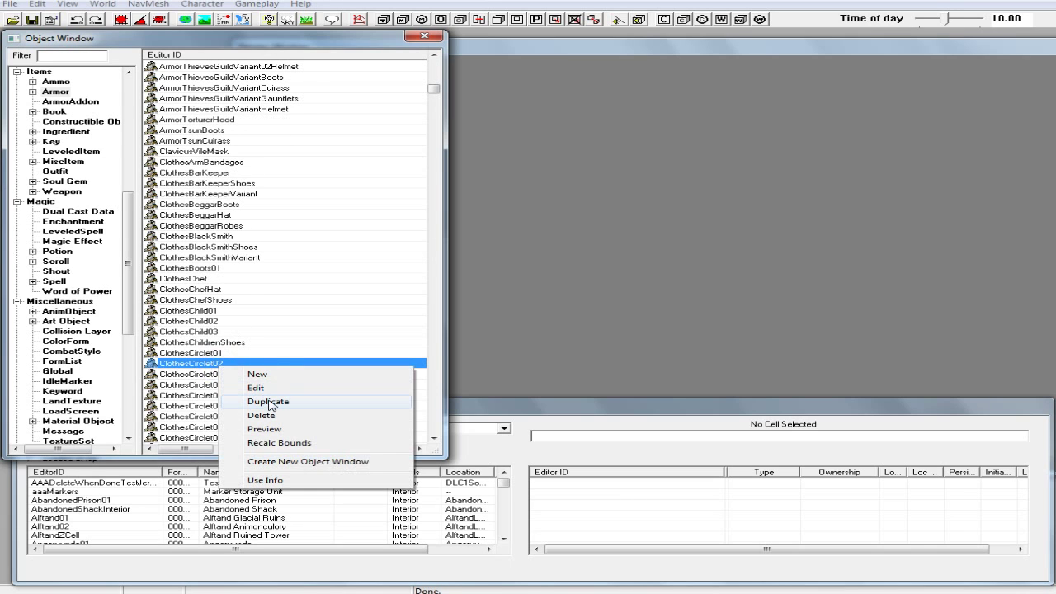
{"action": "left_click", "coordinate": [269, 402]}
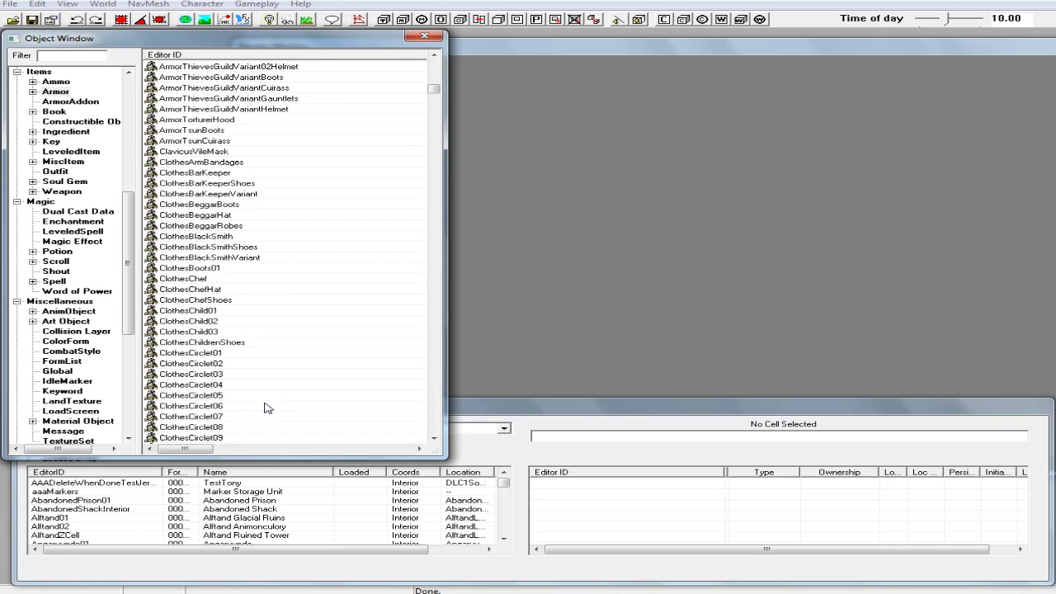
Step: Rename the ClothesCircletDUPLICATE003 record as 000RLBcirclet, keeping it the same object rather than creating a new one
{"action": "scroll", "coordinate": [269, 372], "scroll_direction": "down", "scroll_amount": 3}
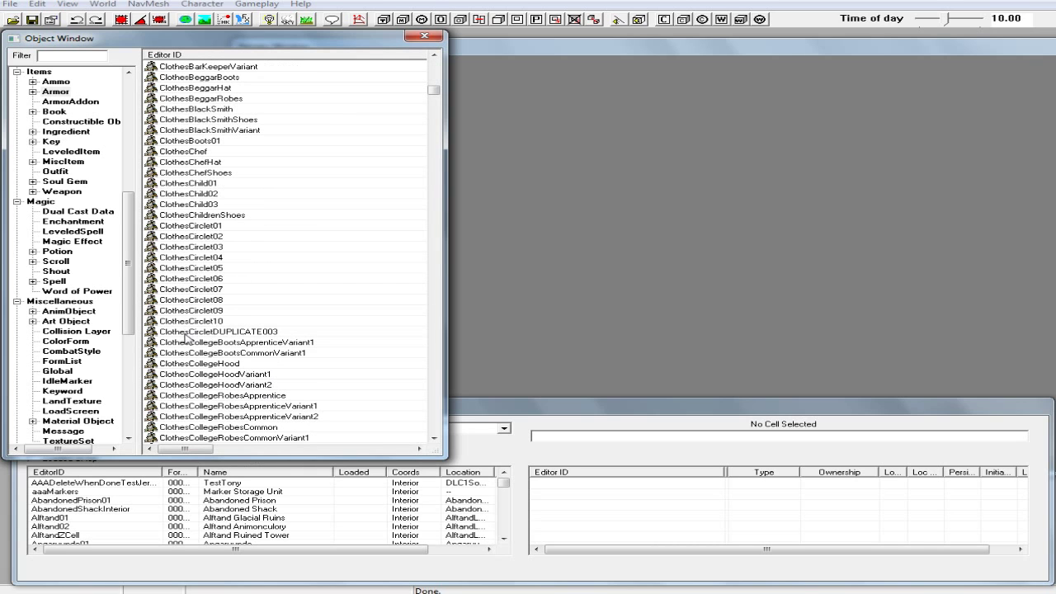
{"action": "left_click", "coordinate": [189, 333]}
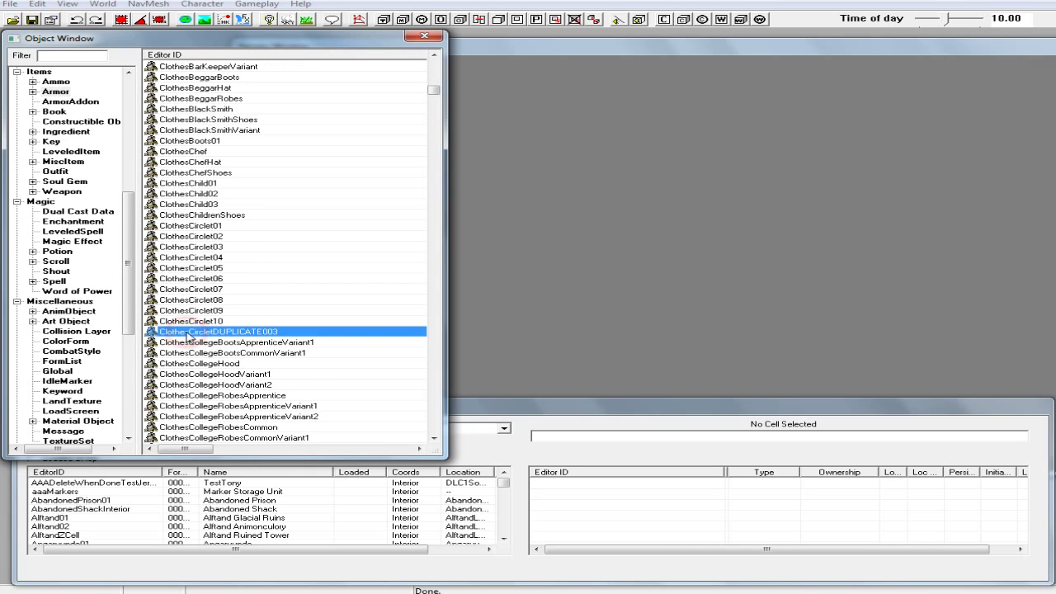
{"action": "left_click", "coordinate": [189, 333]}
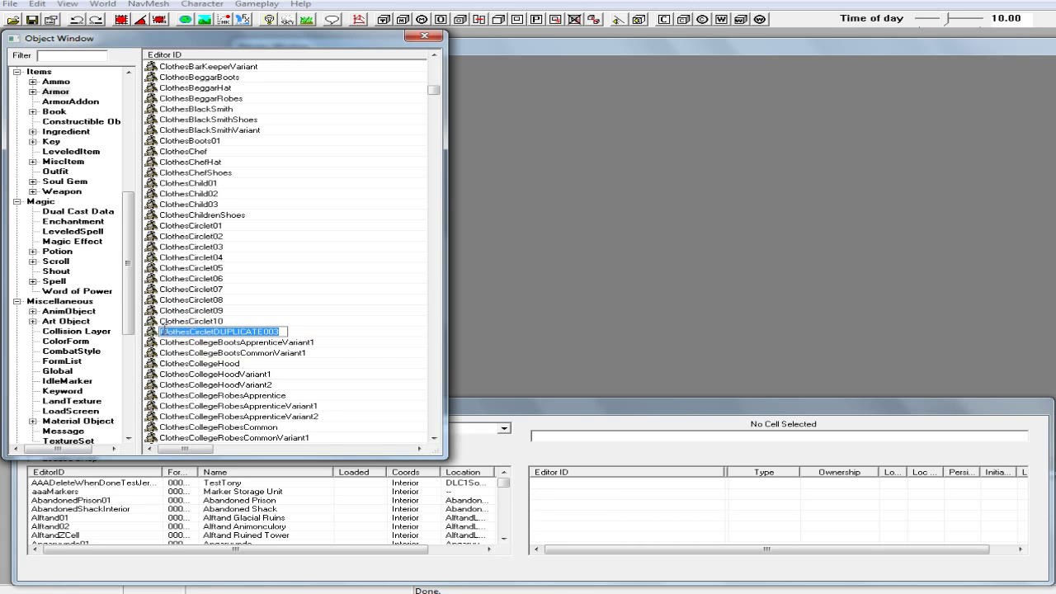
{"action": "left_click", "coordinate": [162, 331]}
{"action": "type", "text": "000"}
{"action": "type", "text": "RLB"}
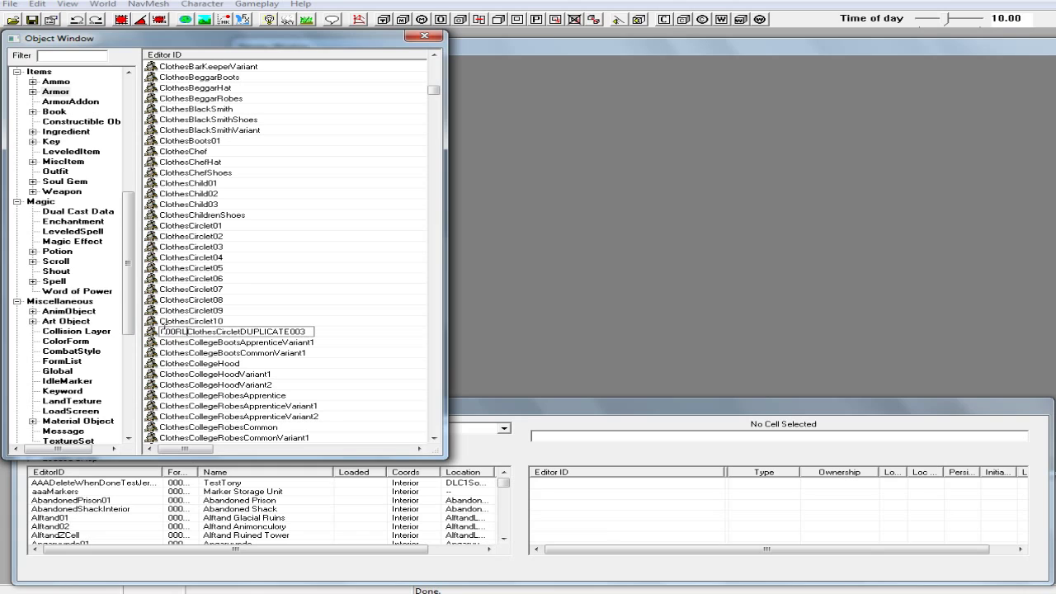
{"action": "type", "text": "circlet"}
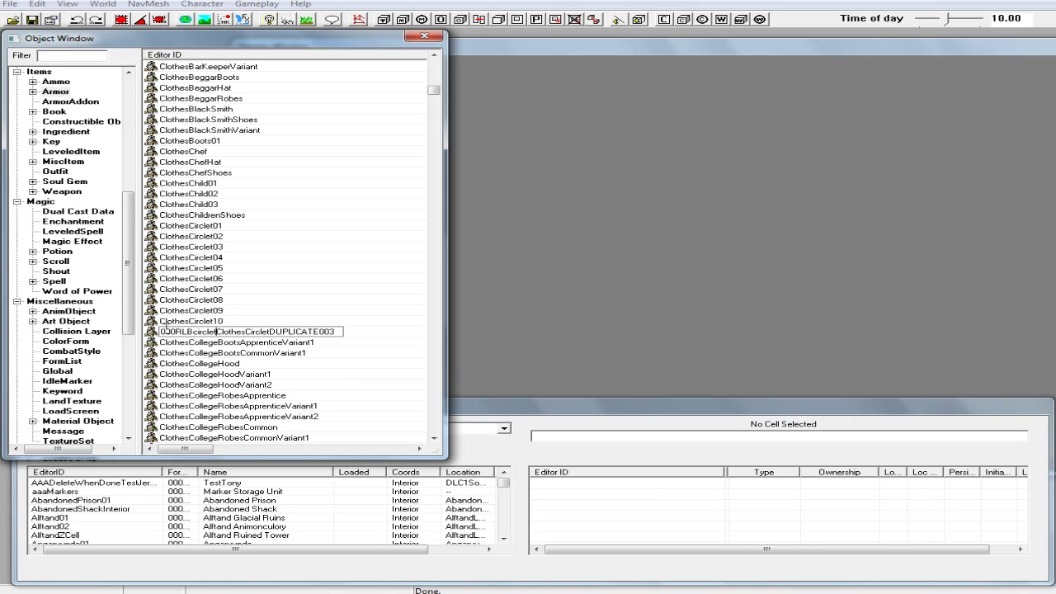
{"action": "left_click_drag", "start_coordinate": [217, 331], "coordinate": [353, 332]}
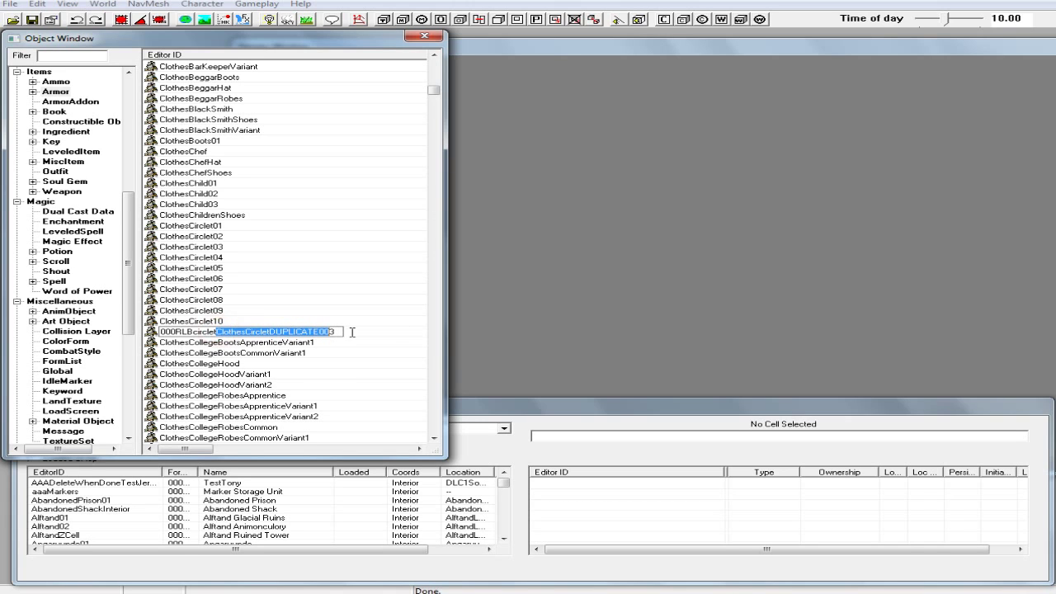
{"action": "key", "text": "Delete"}
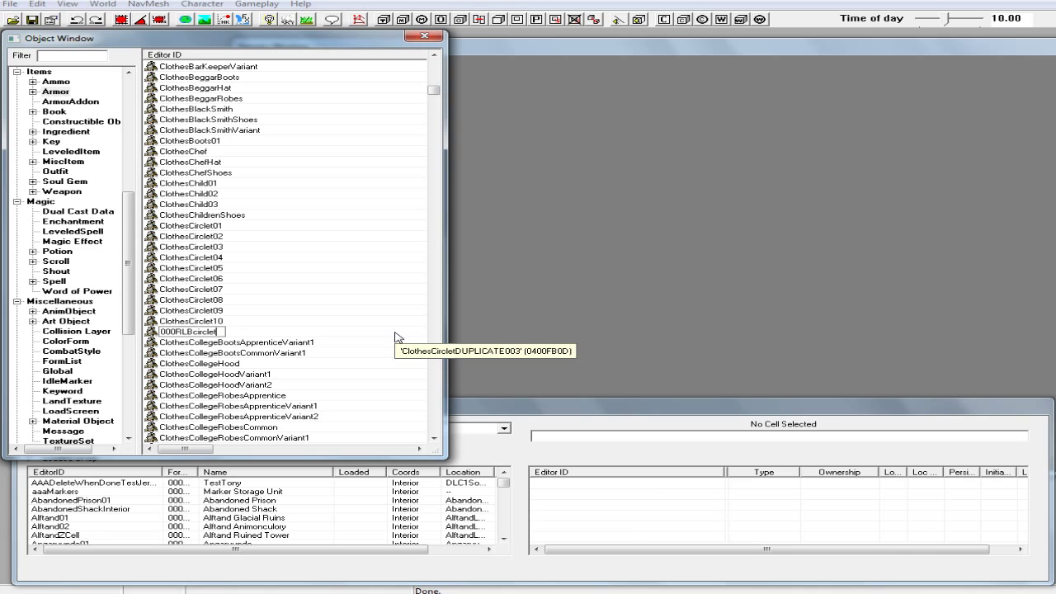
{"action": "key", "text": "Return"}
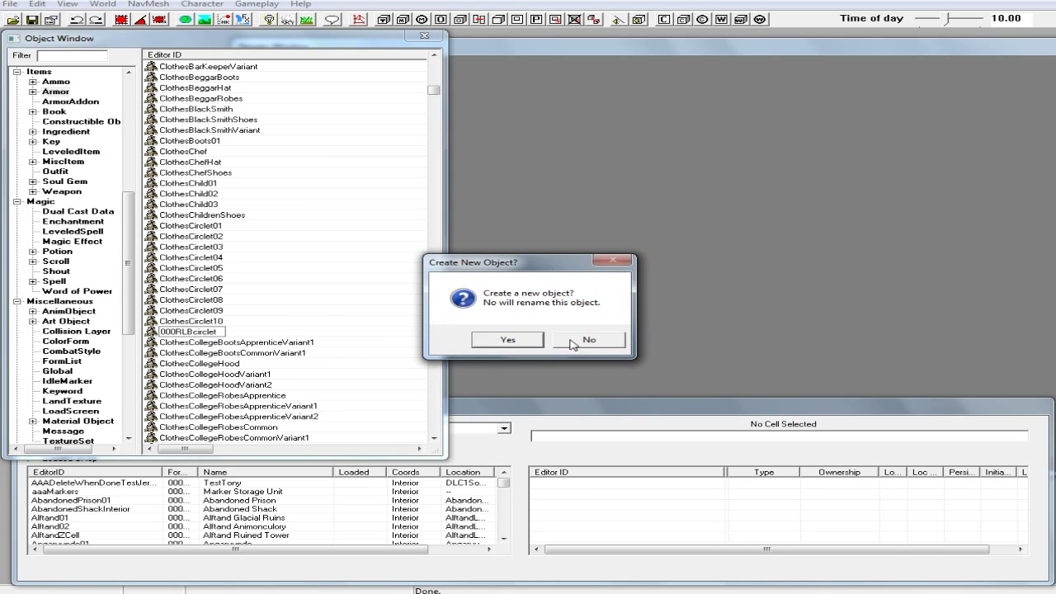
{"action": "left_click", "coordinate": [603, 341]}
{"action": "left_click", "coordinate": [588, 339]}
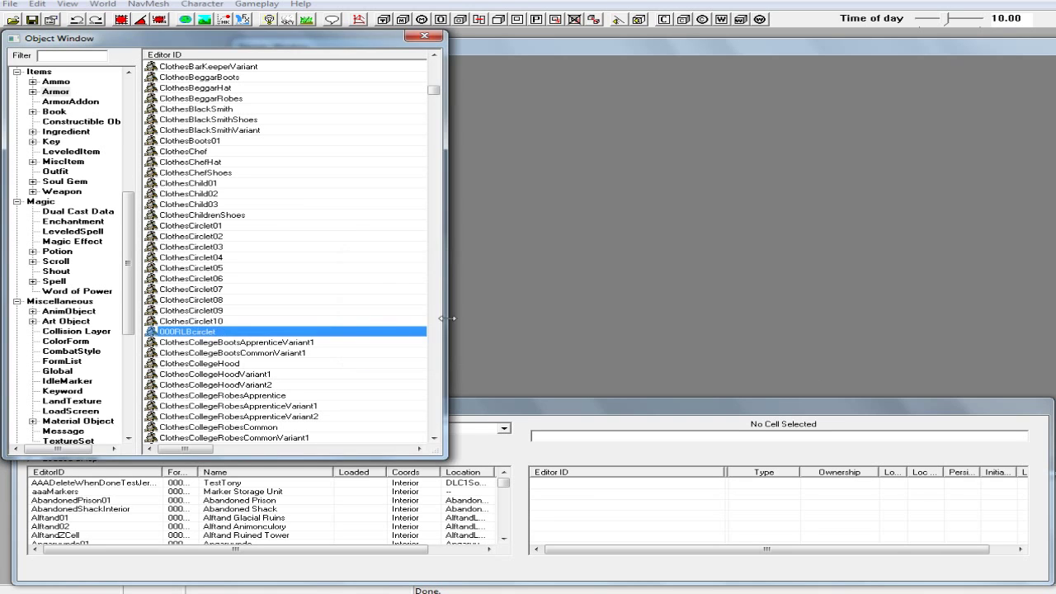
Step: Duplicate the ArmorDaedricShield armor record
{"action": "scroll", "coordinate": [329, 294], "scroll_direction": "up", "scroll_amount": 8}
{"action": "scroll", "coordinate": [328, 295], "scroll_direction": "up", "scroll_amount": 15}
{"action": "scroll", "coordinate": [328, 295], "scroll_direction": "up", "scroll_amount": 20}
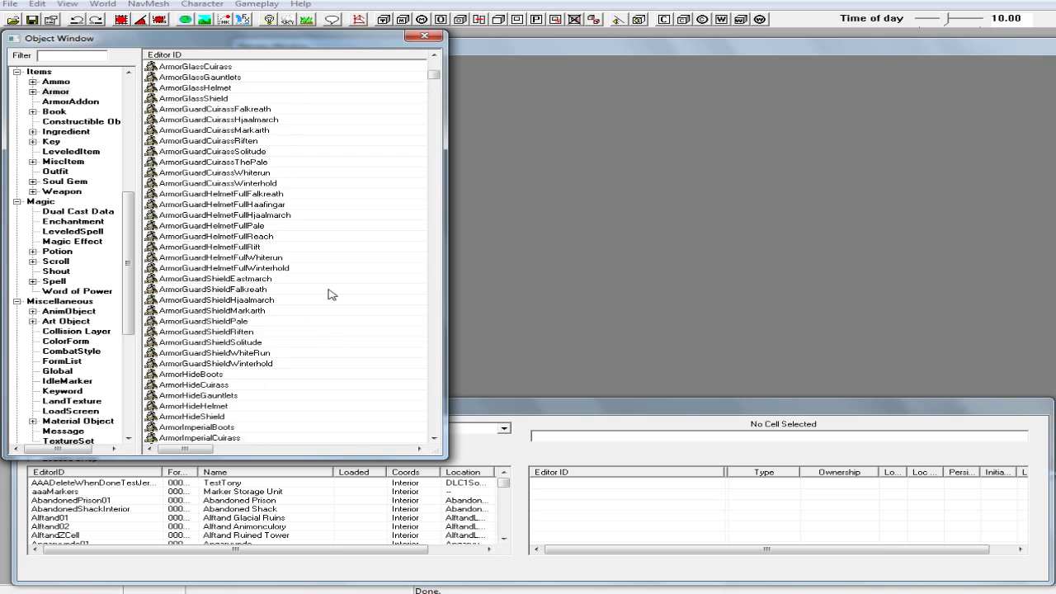
{"action": "scroll", "coordinate": [329, 295], "scroll_direction": "up", "scroll_amount": 20}
{"action": "scroll", "coordinate": [329, 295], "scroll_direction": "up", "scroll_amount": 9}
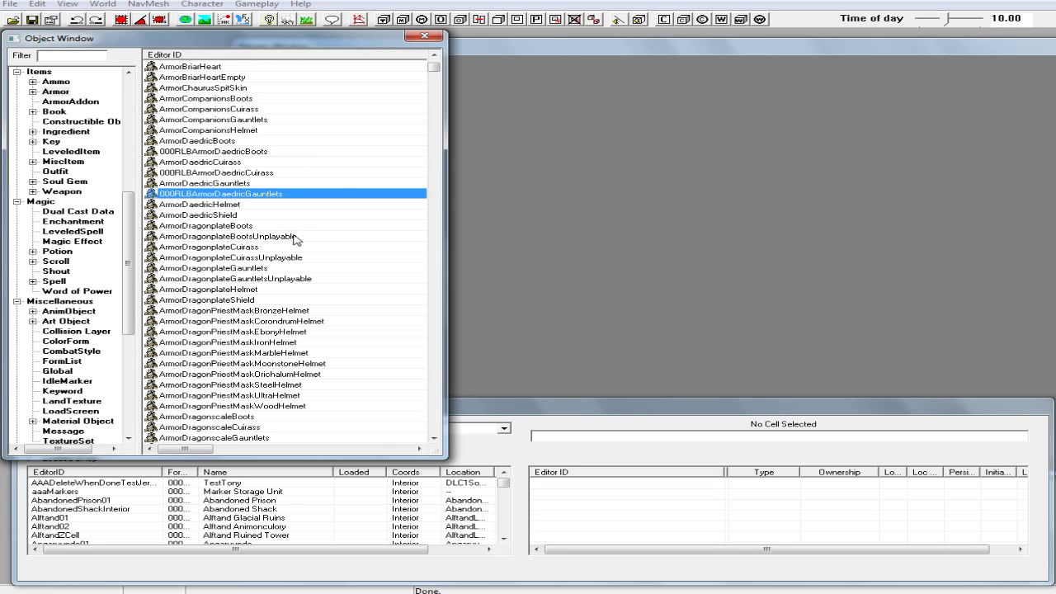
{"action": "right_click", "coordinate": [219, 216]}
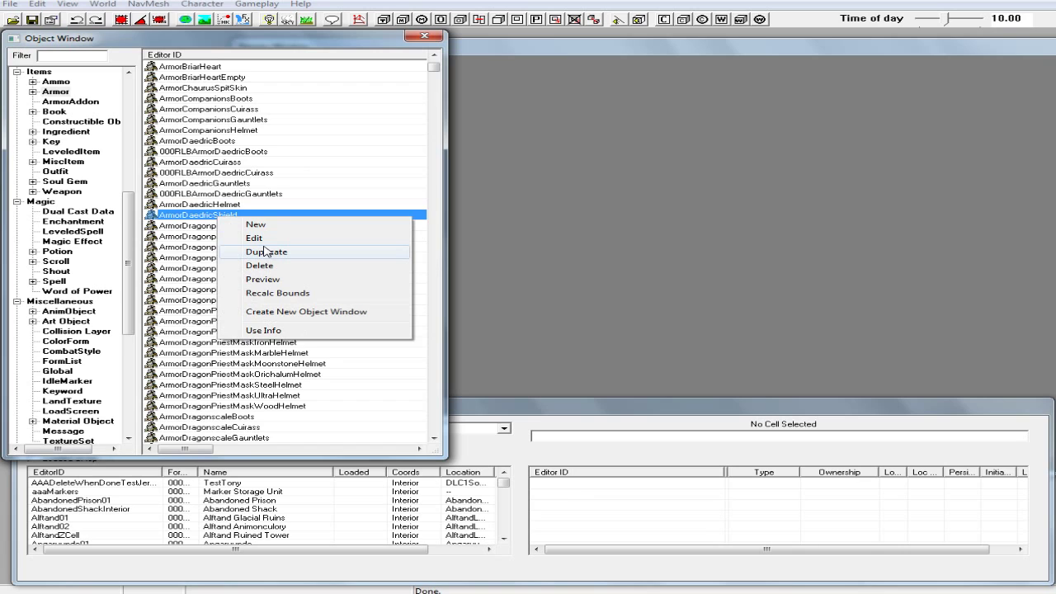
{"action": "left_click", "coordinate": [272, 254]}
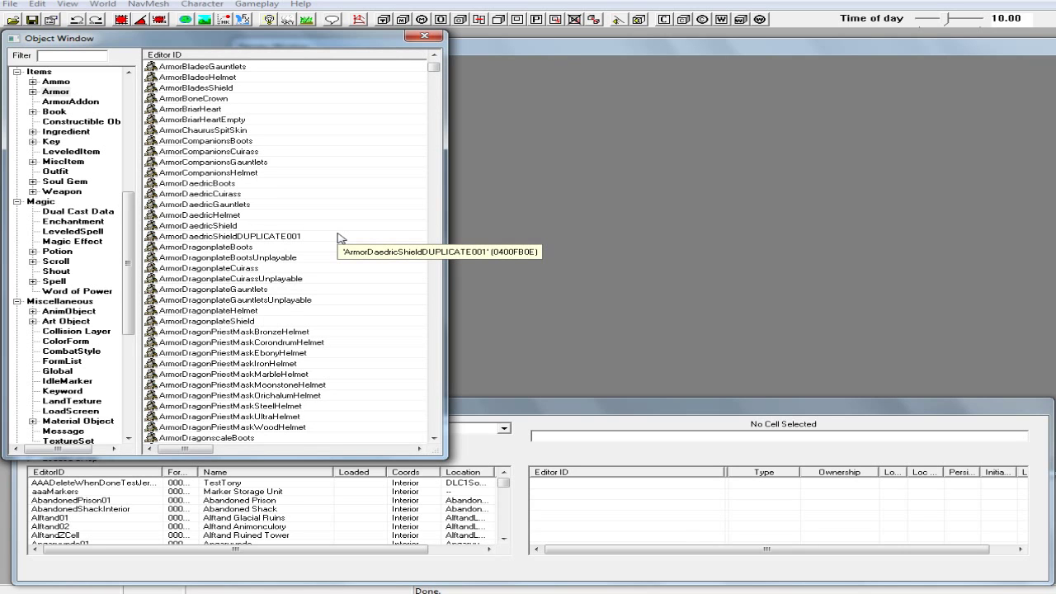
Step: Rename the duplicated Daedric shield record as 000RLBArmorDaedricShield without creating a new object
{"action": "left_click", "coordinate": [207, 238]}
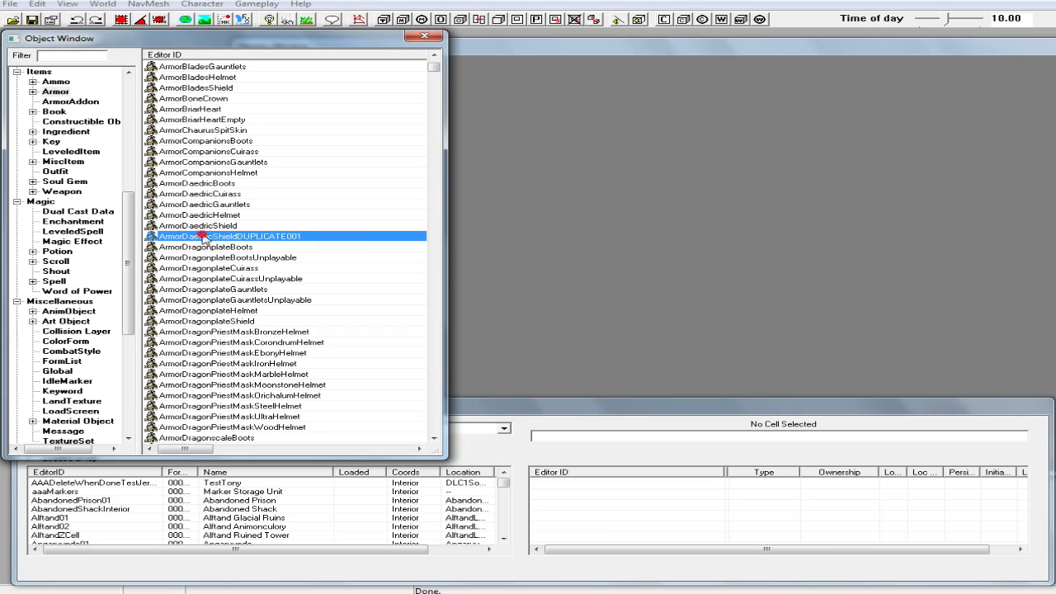
{"action": "left_click", "coordinate": [170, 238]}
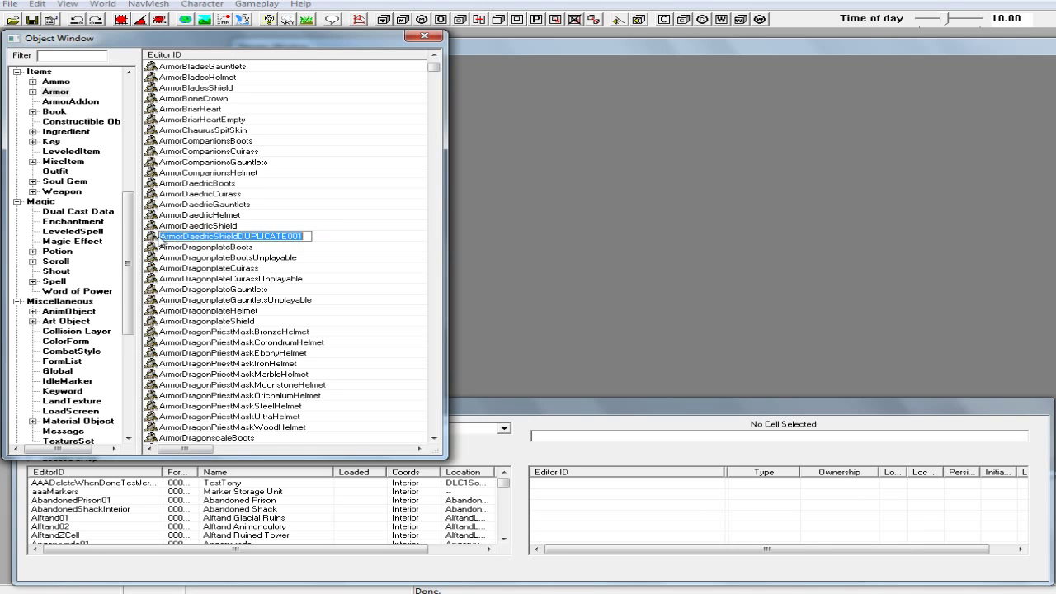
{"action": "left_click", "coordinate": [160, 237]}
{"action": "type", "text": "000RLB"}
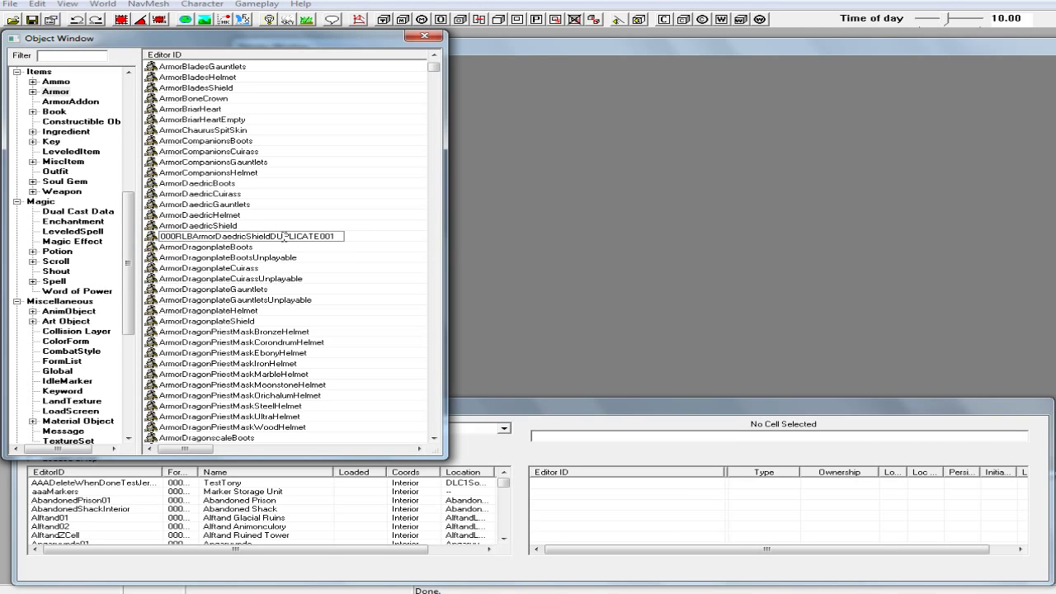
{"action": "left_click_drag", "start_coordinate": [273, 237], "coordinate": [394, 238]}
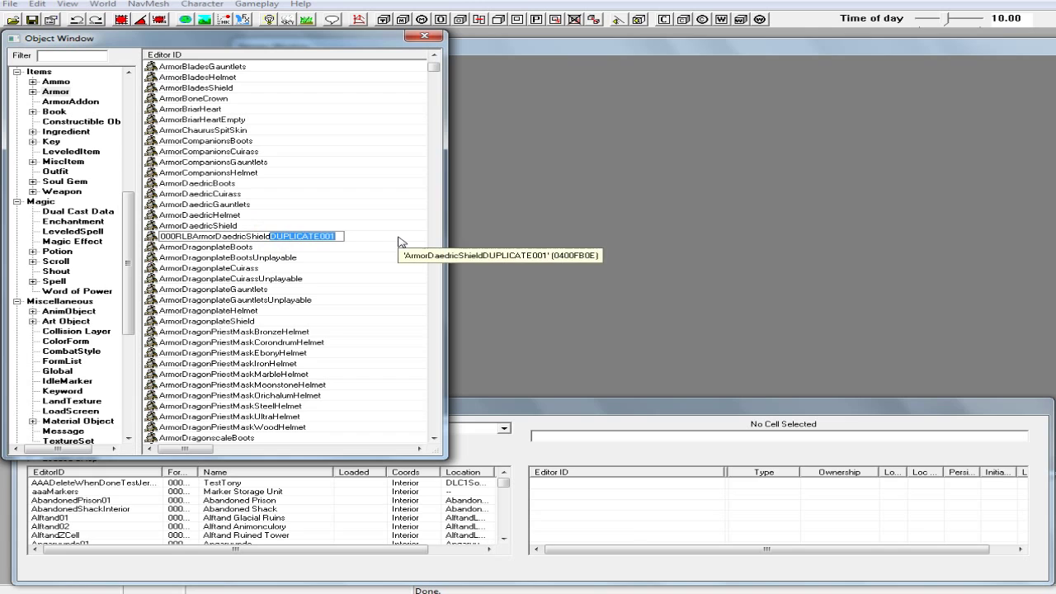
{"action": "key", "text": "BackSpace"}
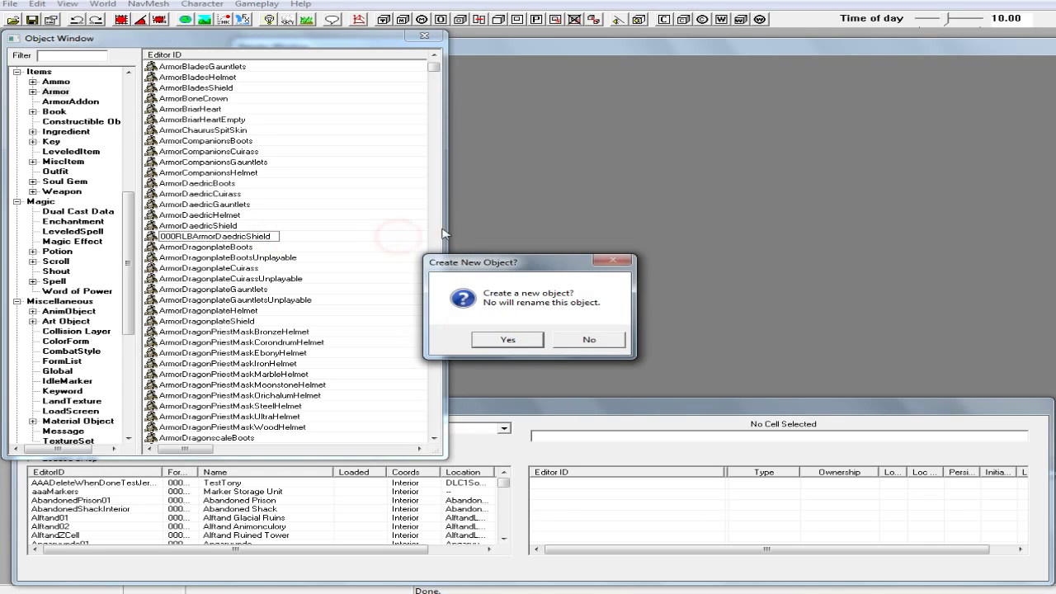
{"action": "left_click", "coordinate": [593, 341]}
{"action": "left_click", "coordinate": [587, 342]}
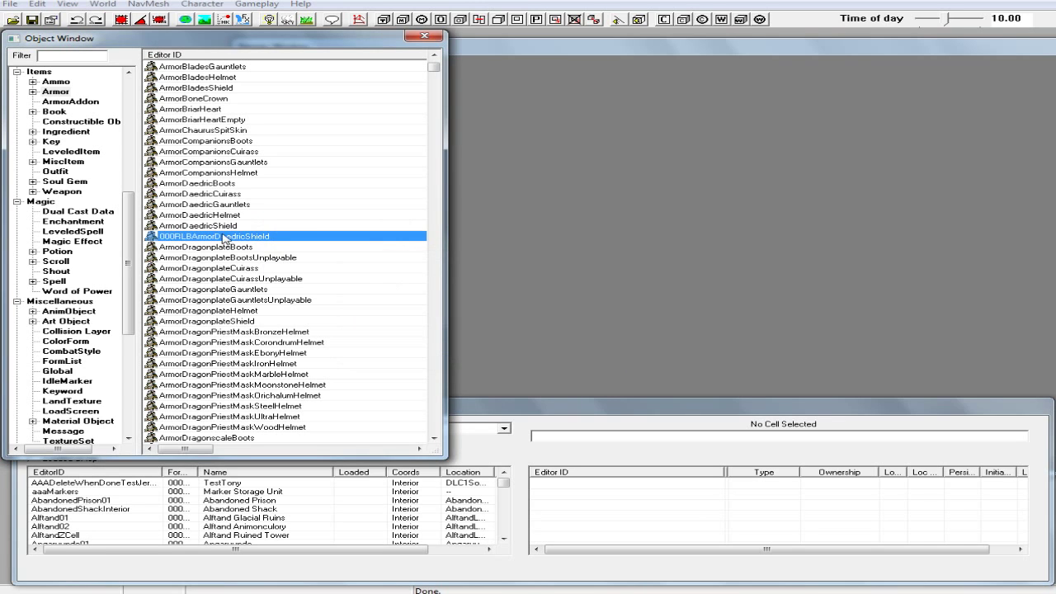
Step: Open the 000RLBArmorDaedricBoots record, change its name to Demon Glass Boots and set its armor rating to 25
{"action": "scroll", "coordinate": [223, 240], "scroll_direction": "up", "scroll_amount": 6}
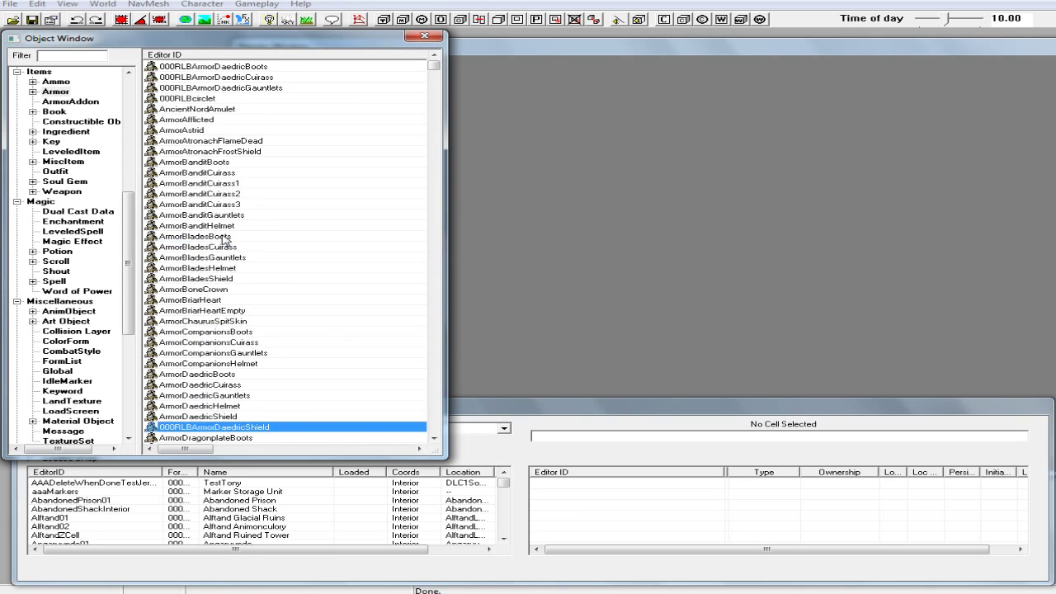
{"action": "left_click", "coordinate": [241, 67]}
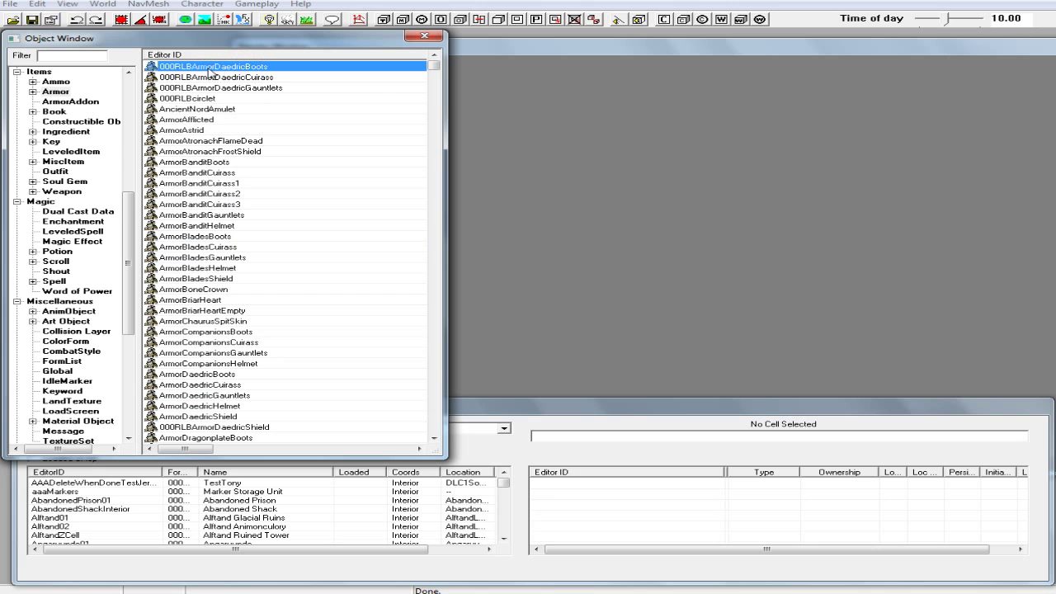
{"action": "double_click", "coordinate": [208, 68]}
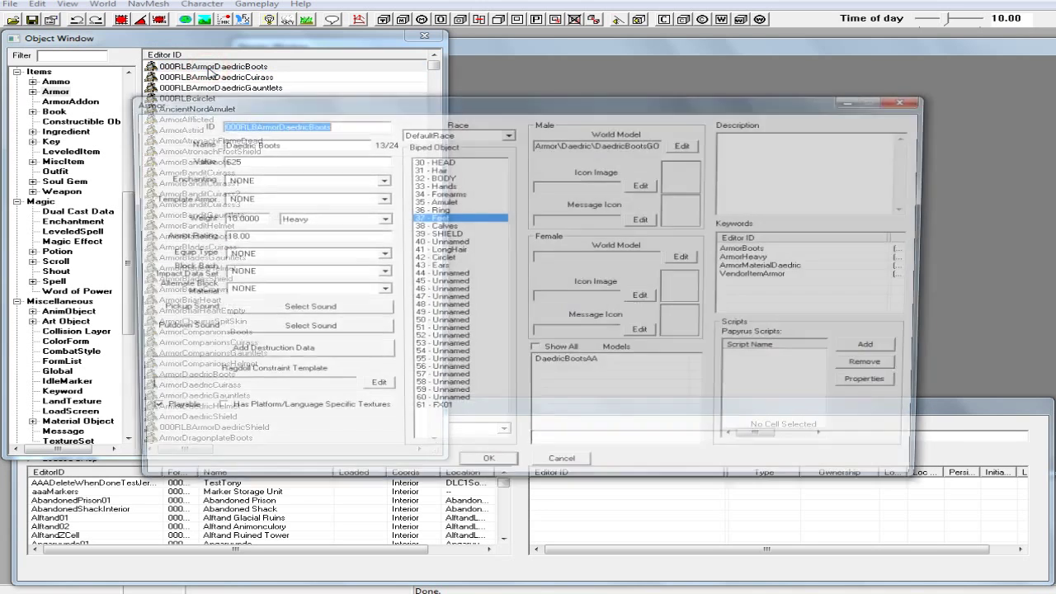
{"action": "left_click_drag", "start_coordinate": [278, 144], "coordinate": [206, 145]}
{"action": "left_click", "coordinate": [248, 145]}
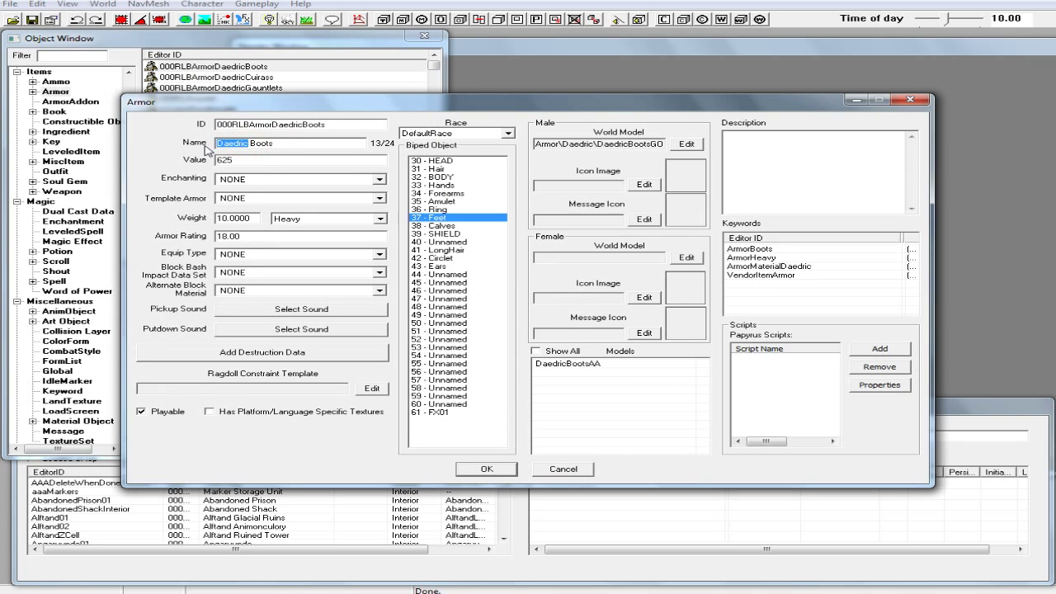
{"action": "type", "text": "Demon Glass"}
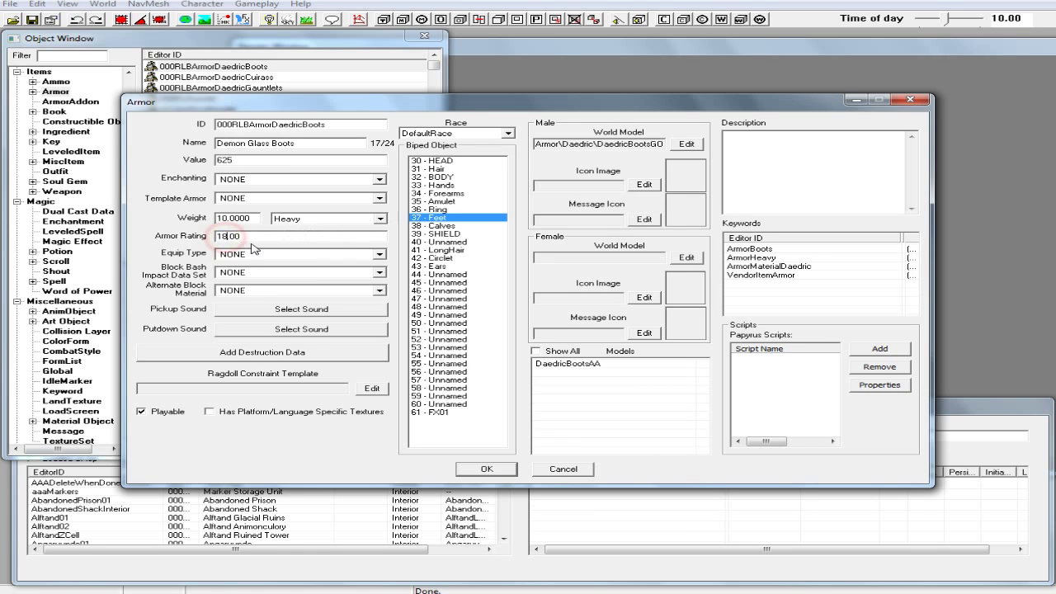
{"action": "double_click", "coordinate": [222, 236]}
{"action": "type", "text": "25"}
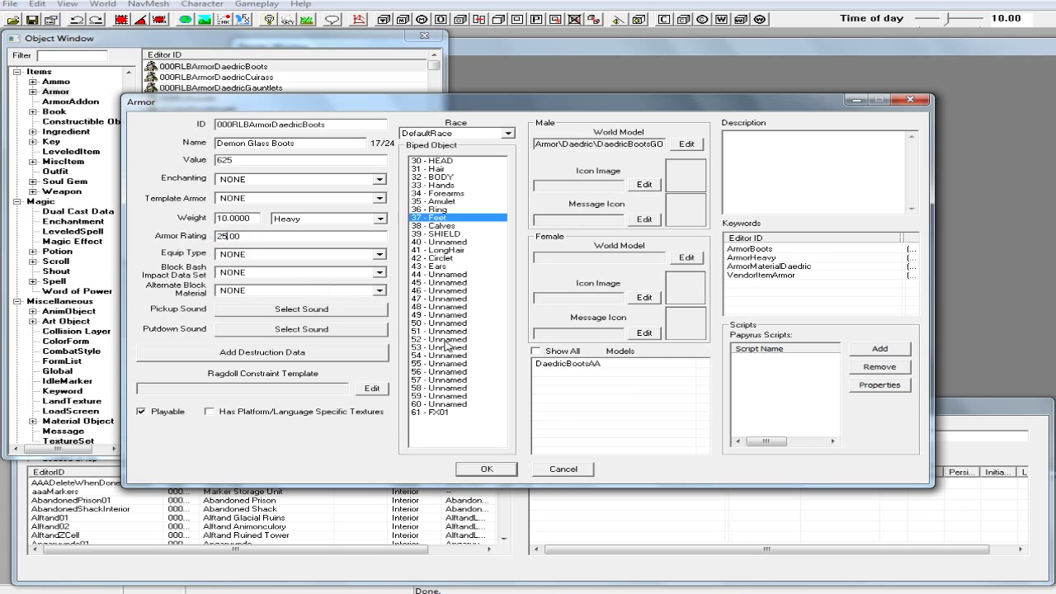
Step: Show all models for the boots and add the 000RLBDaedricBootsAA armor addon to the model list
{"action": "left_click", "coordinate": [559, 365]}
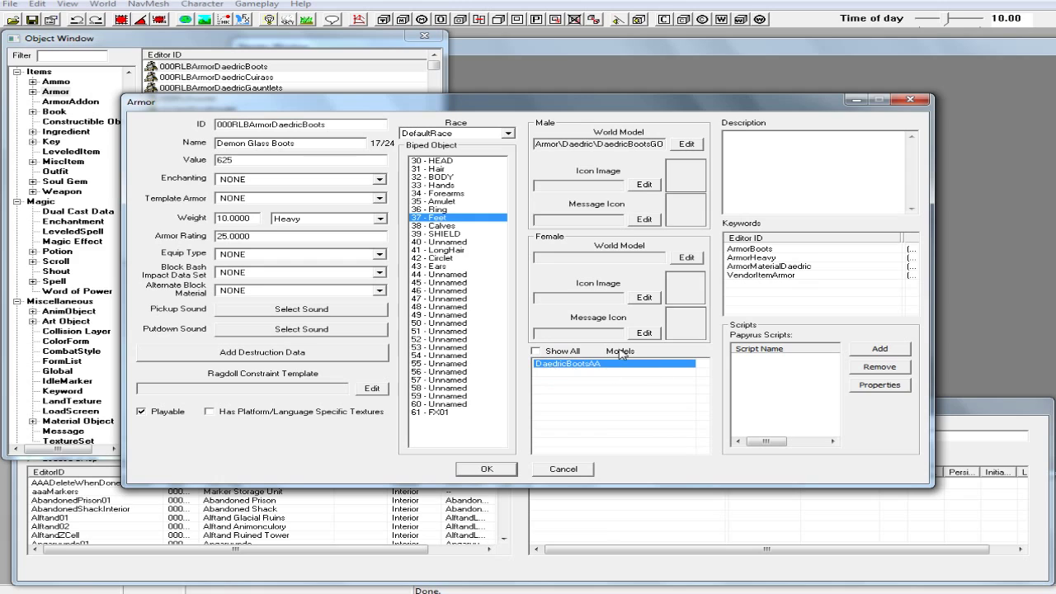
{"action": "left_click", "coordinate": [541, 352]}
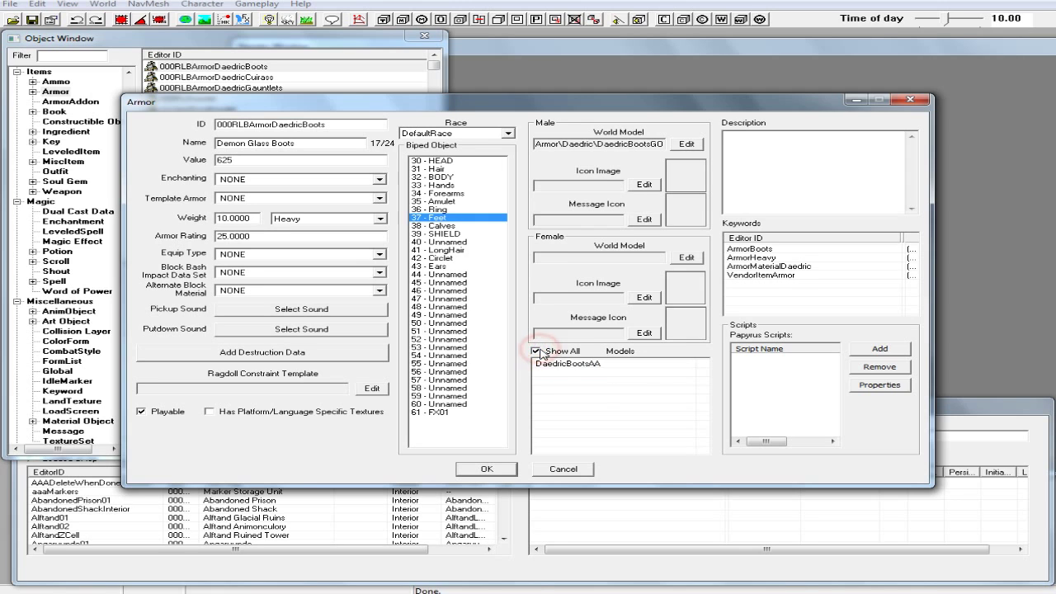
{"action": "right_click", "coordinate": [605, 395]}
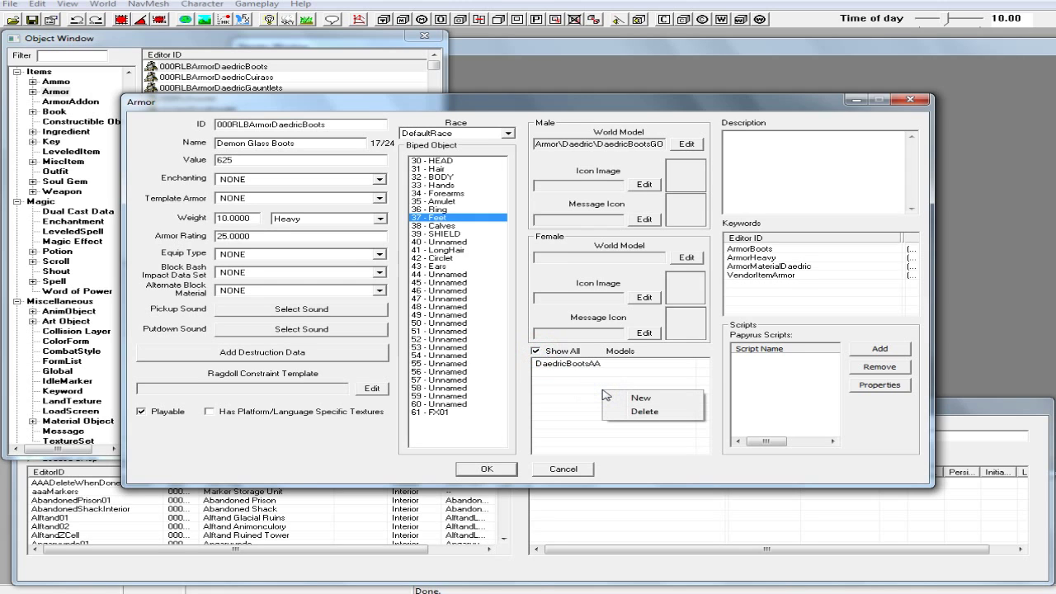
{"action": "left_click", "coordinate": [635, 398]}
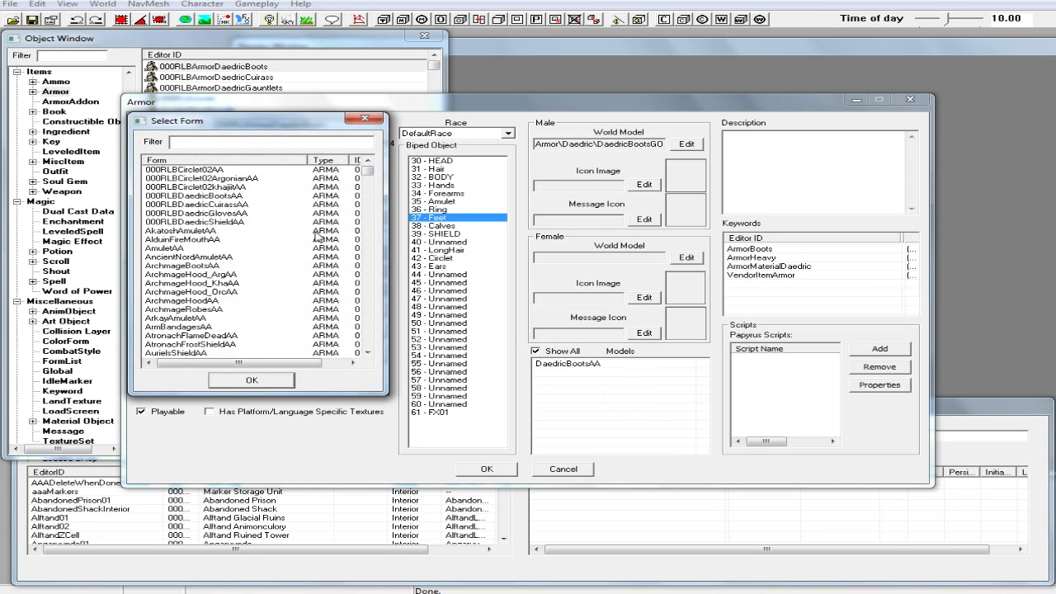
{"action": "left_click", "coordinate": [231, 198]}
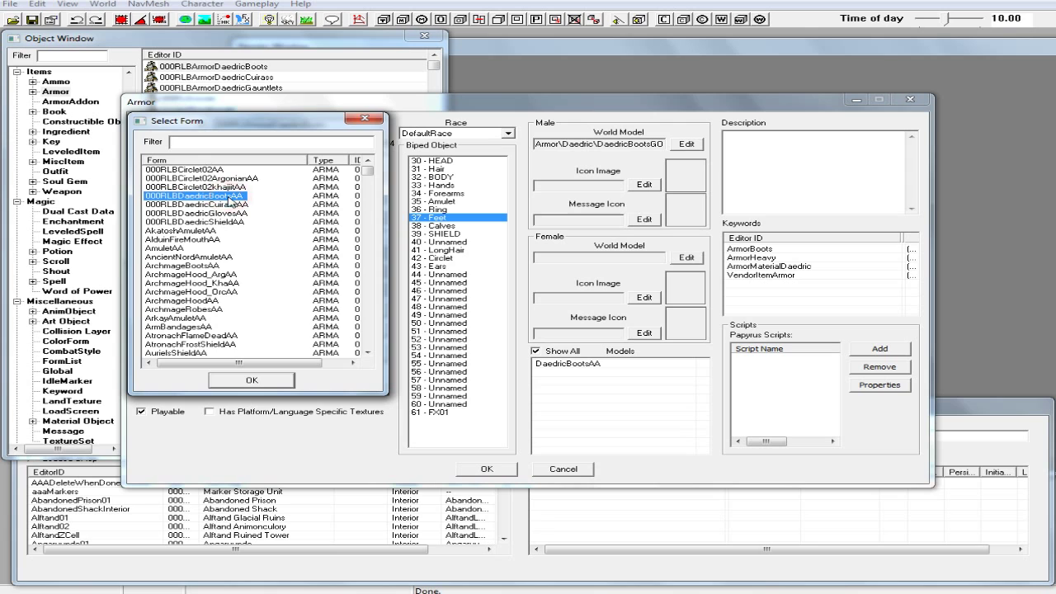
{"action": "left_click", "coordinate": [274, 383]}
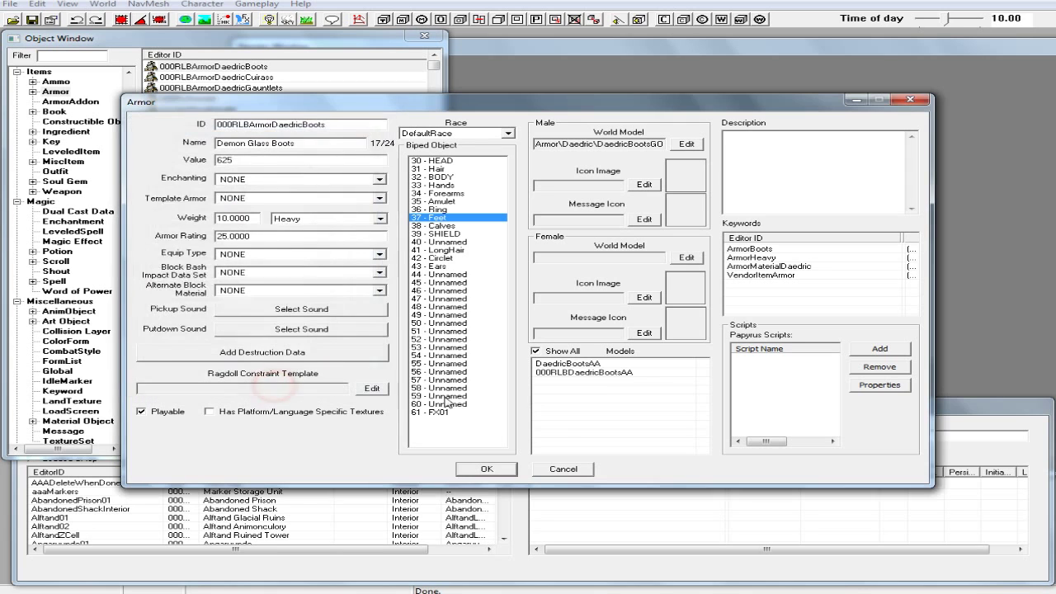
Step: Remove the original DaedricBootsAA entry from the boots' model list and save the record
{"action": "left_click", "coordinate": [582, 364]}
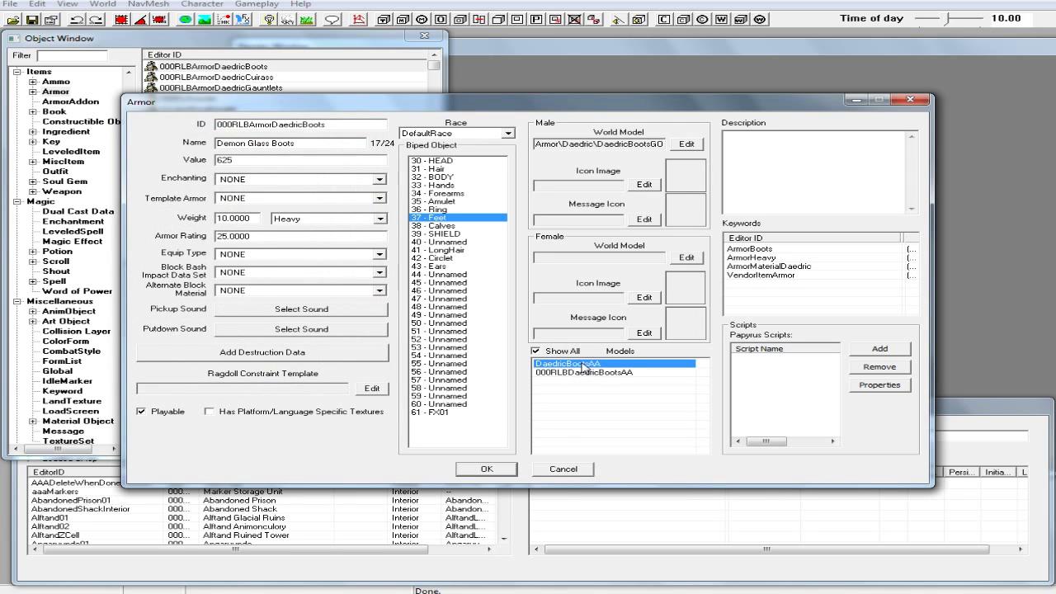
{"action": "key", "text": "Delete"}
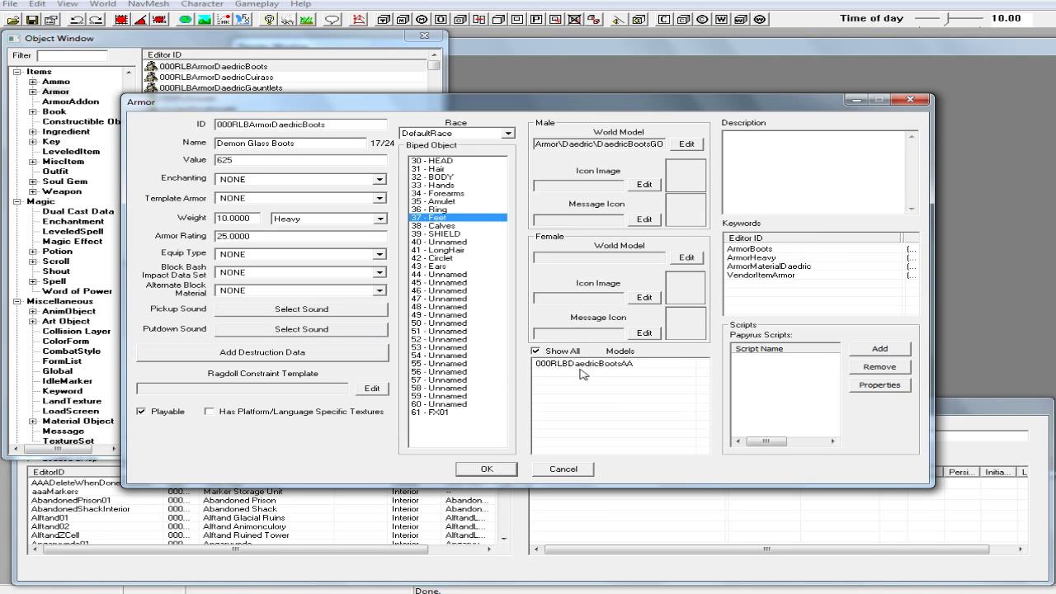
{"action": "left_click", "coordinate": [489, 469]}
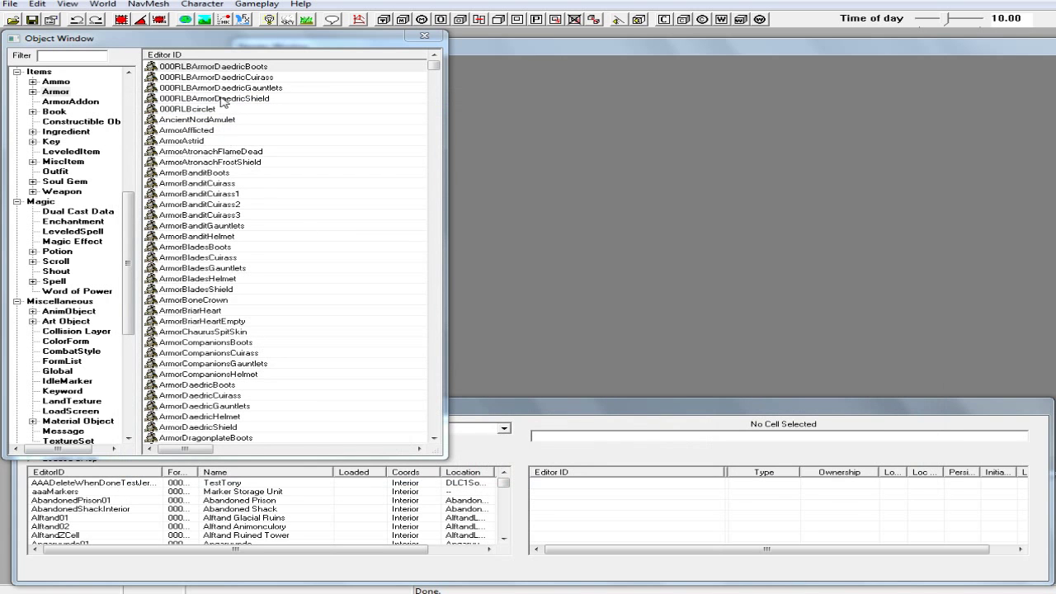
Step: Reopen the 000RLBArmorDaedricBoots record and set its male world model to daedricbootsgo from the Demon Glass armor male folder
{"action": "left_click", "coordinate": [239, 67]}
{"action": "double_click", "coordinate": [239, 67]}
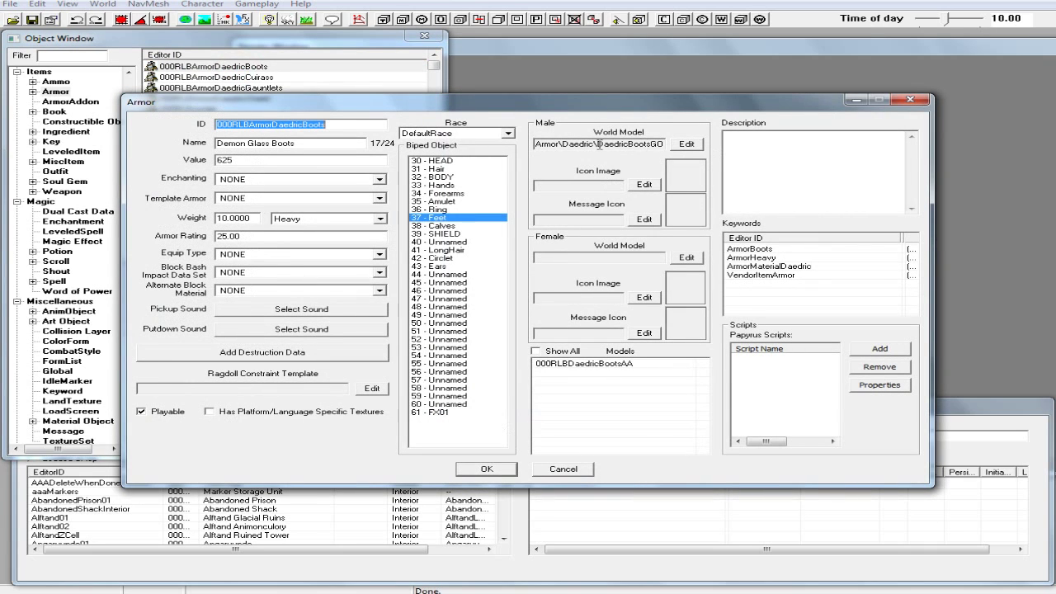
{"action": "left_click", "coordinate": [685, 145]}
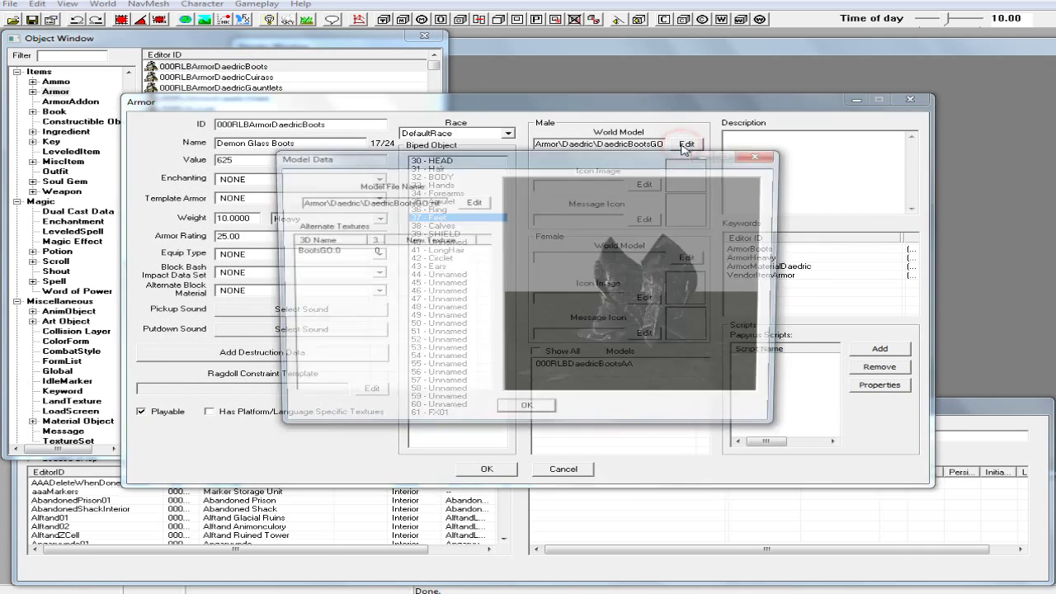
{"action": "left_click_drag", "start_coordinate": [623, 308], "coordinate": [711, 343]}
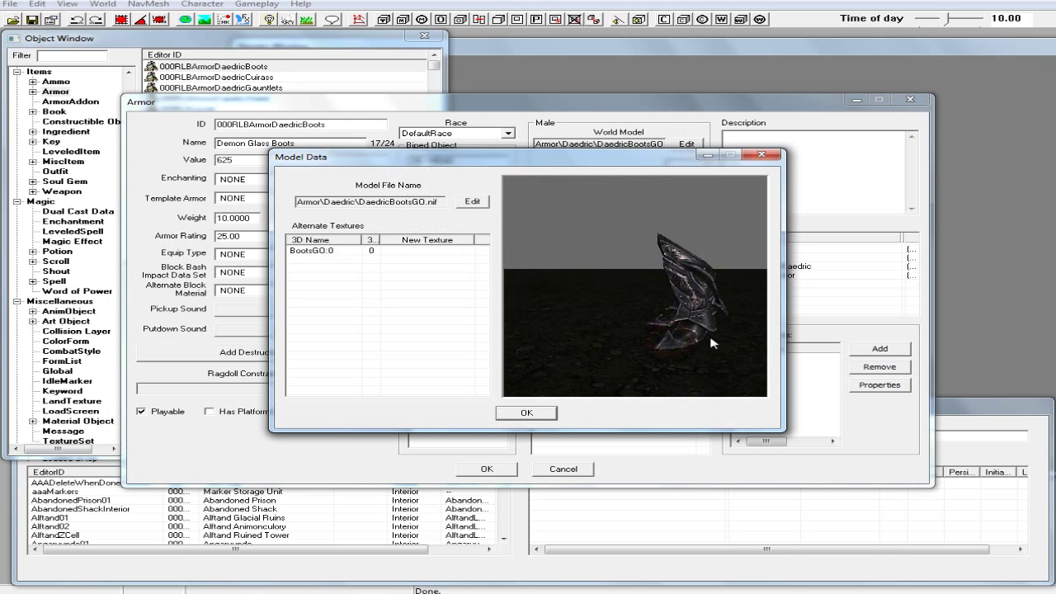
{"action": "left_click", "coordinate": [472, 202]}
{"action": "double_click", "coordinate": [436, 243]}
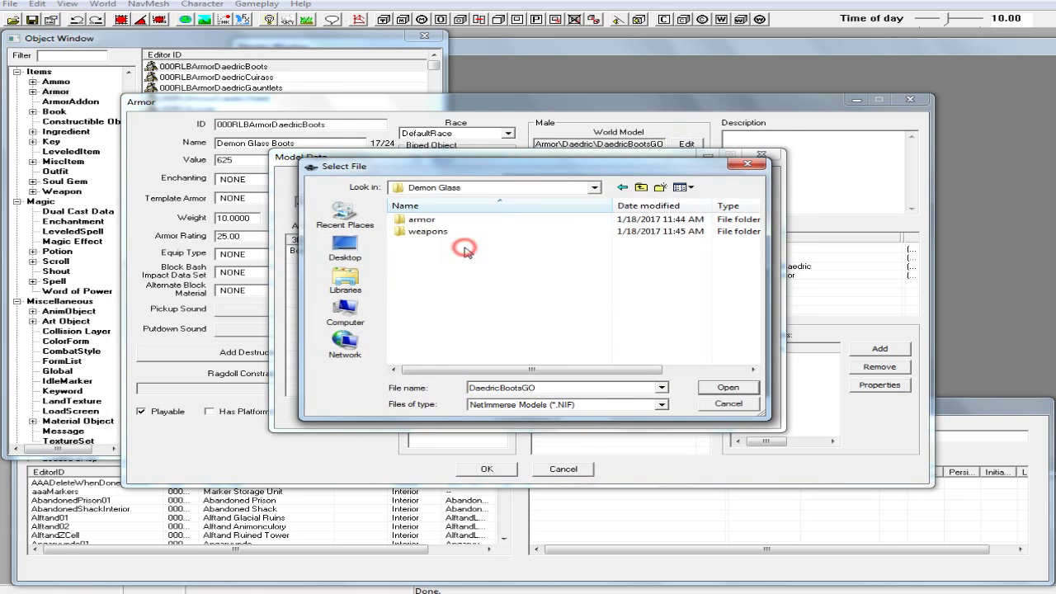
{"action": "left_click", "coordinate": [454, 220]}
{"action": "double_click", "coordinate": [456, 221]}
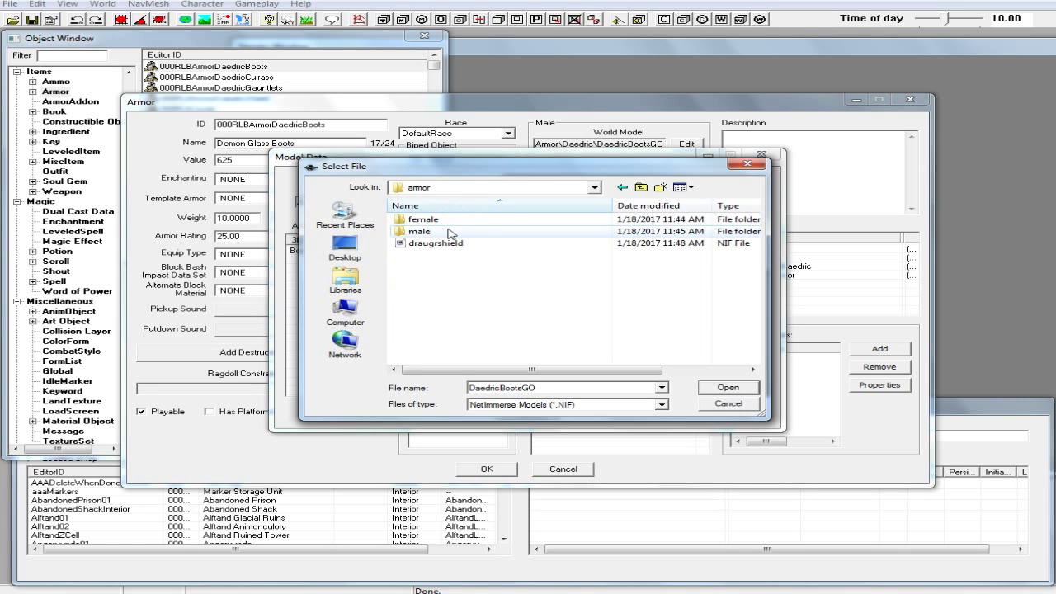
{"action": "double_click", "coordinate": [431, 232]}
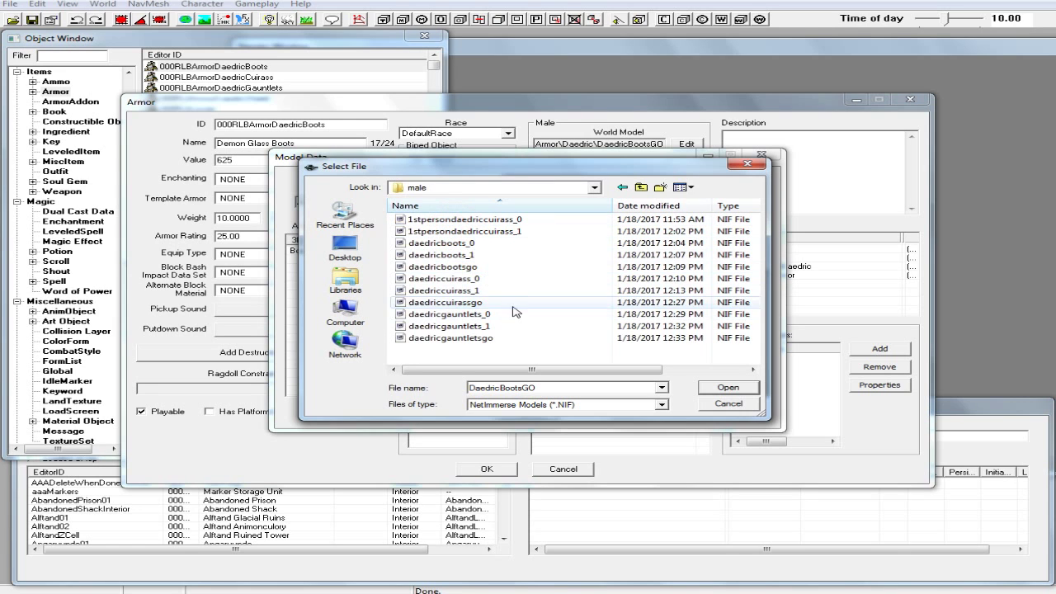
{"action": "left_click", "coordinate": [481, 268]}
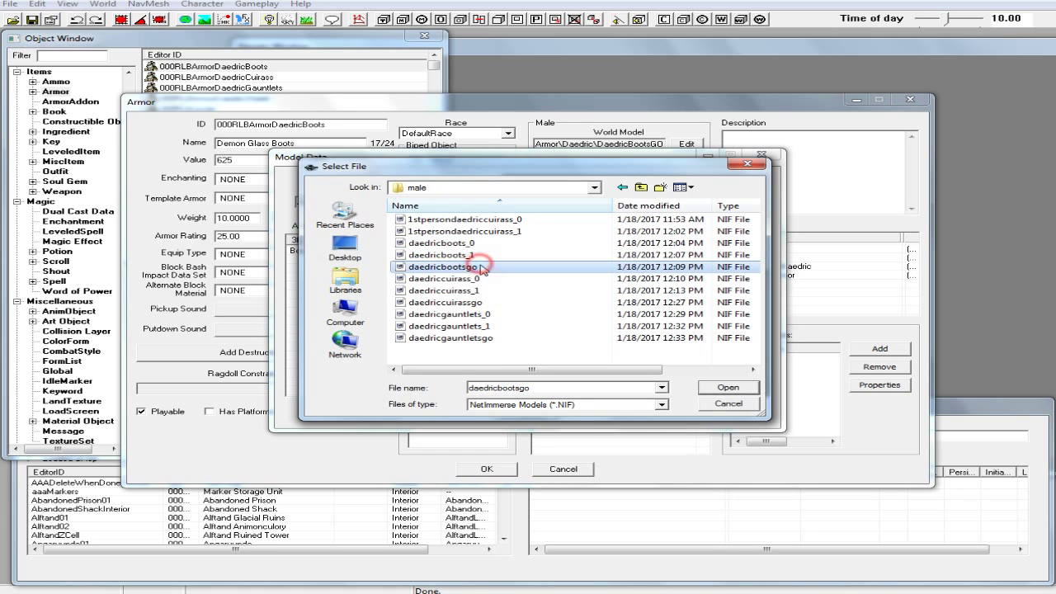
{"action": "left_click", "coordinate": [723, 387]}
{"action": "left_click_drag", "start_coordinate": [626, 317], "coordinate": [701, 324]}
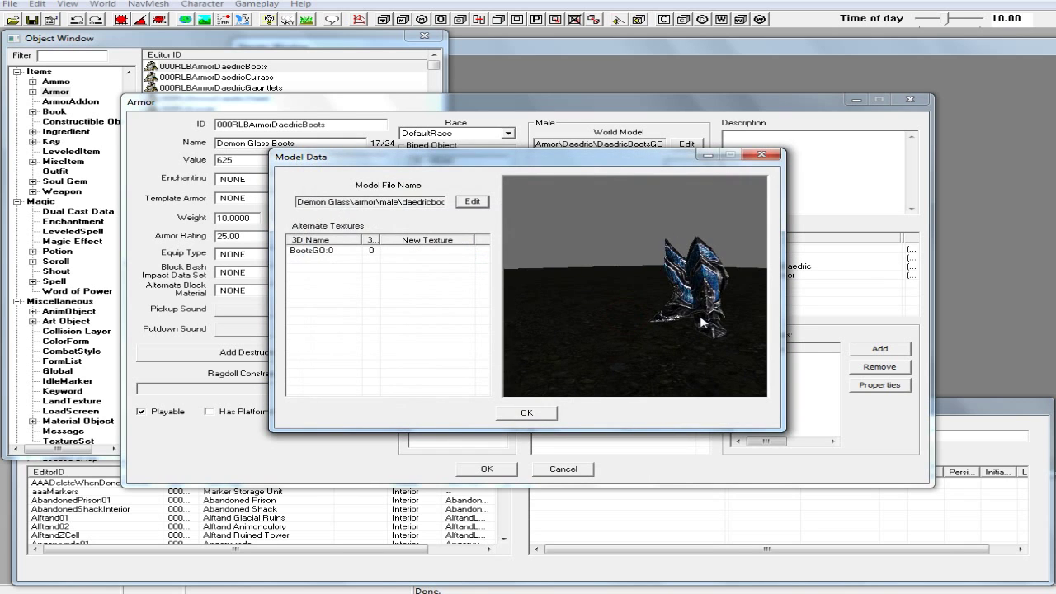
{"action": "left_click", "coordinate": [545, 414]}
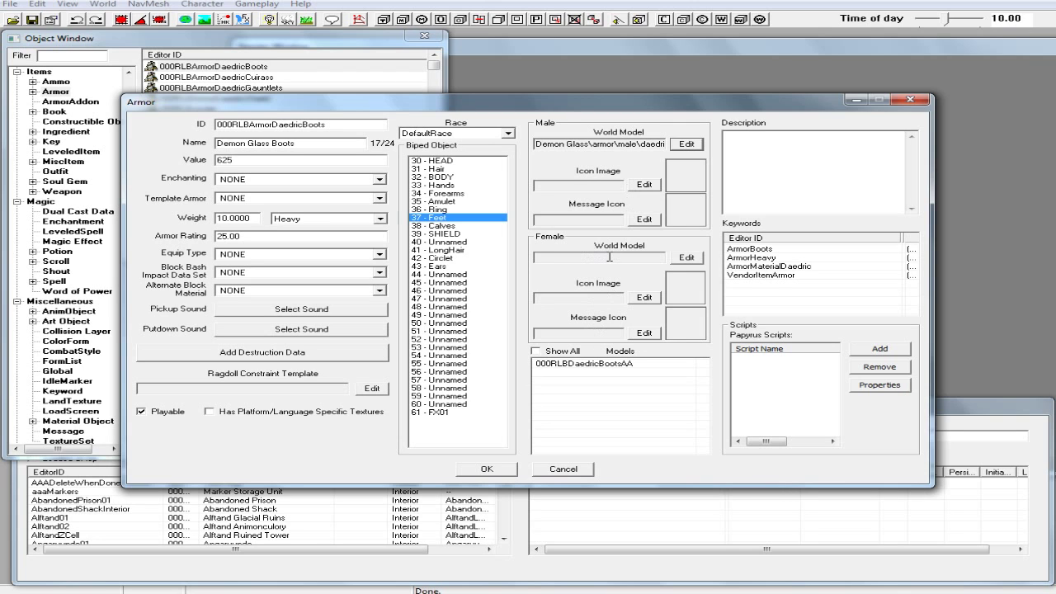
{"action": "left_click", "coordinate": [687, 257]}
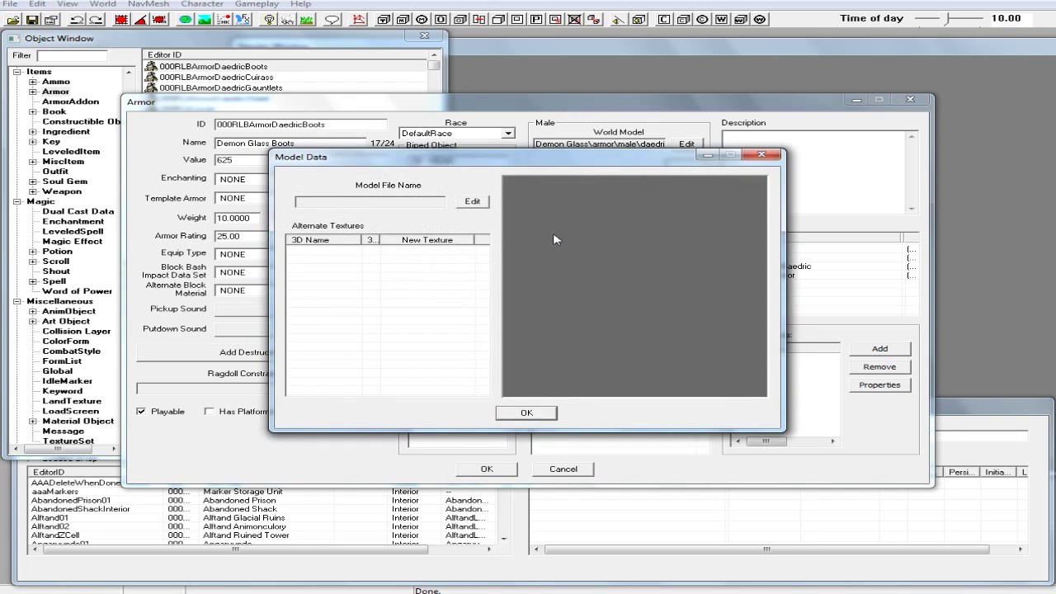
{"action": "left_click", "coordinate": [471, 203]}
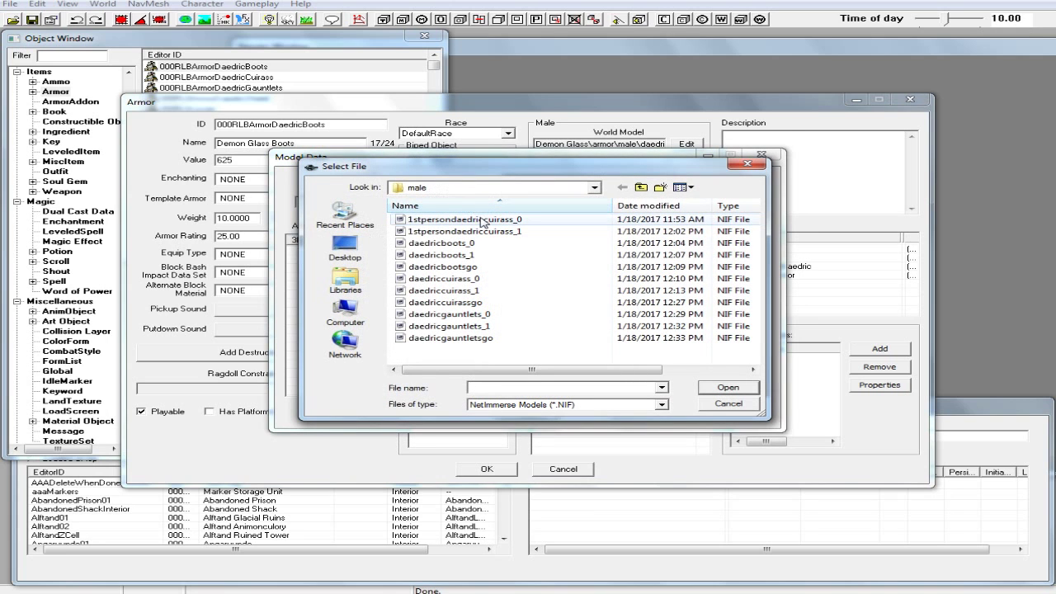
{"action": "left_click", "coordinate": [641, 187]}
{"action": "double_click", "coordinate": [460, 219]}
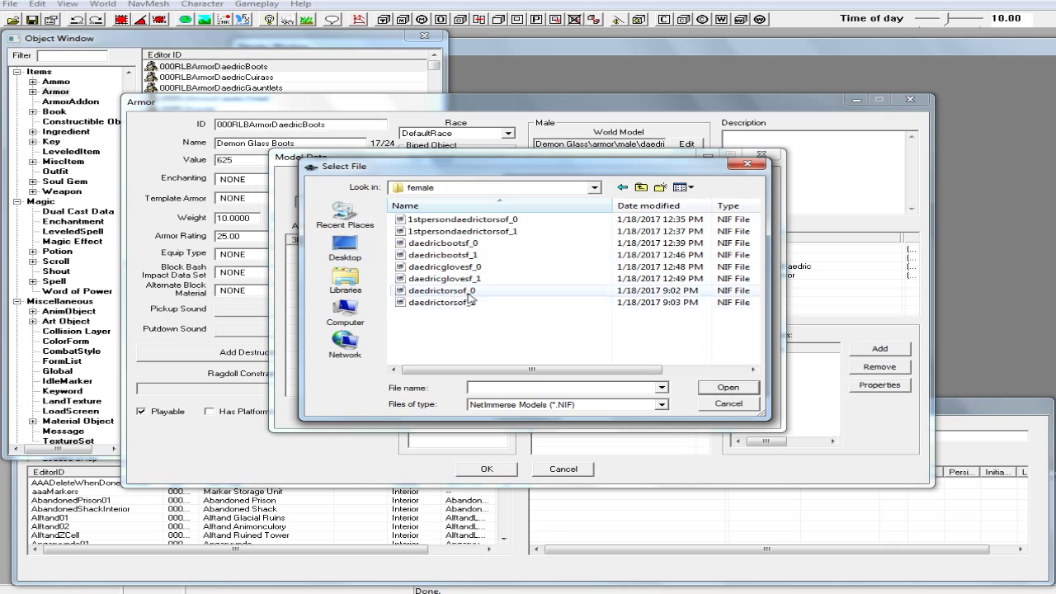
{"action": "left_click", "coordinate": [723, 404]}
{"action": "left_click", "coordinate": [532, 417]}
Step: Set the boots' female world model to daedricbootsgo from the Demon Glass male folder and save the record
{"action": "left_click", "coordinate": [687, 256]}
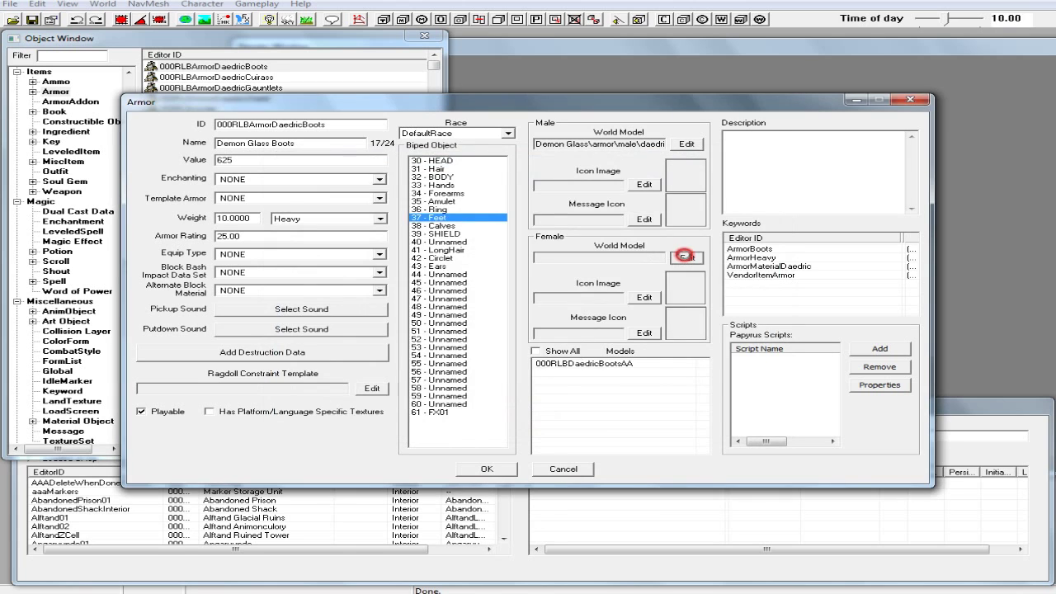
{"action": "left_click", "coordinate": [473, 201]}
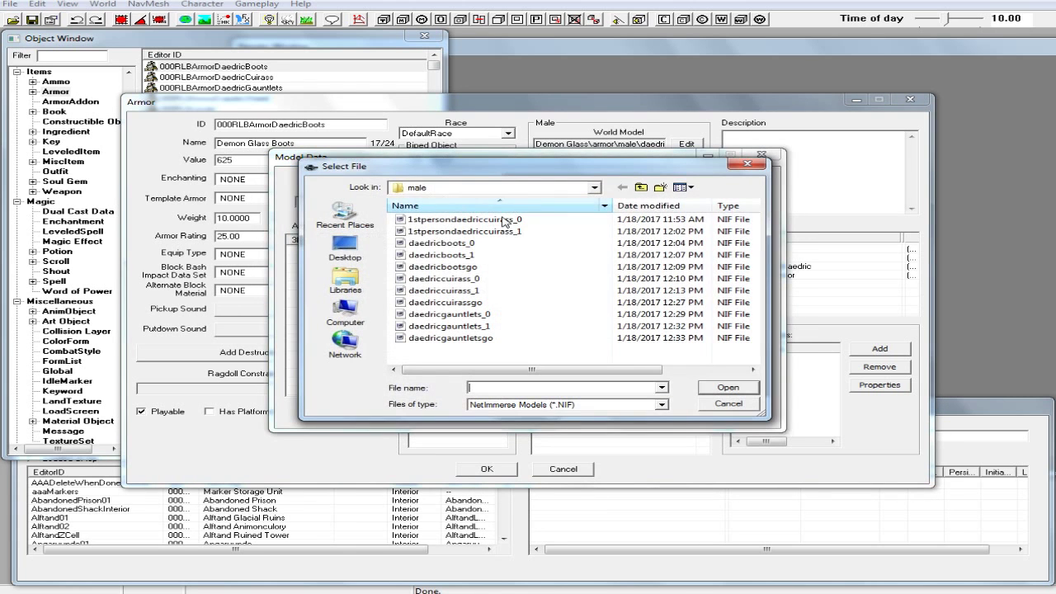
{"action": "left_click", "coordinate": [640, 188]}
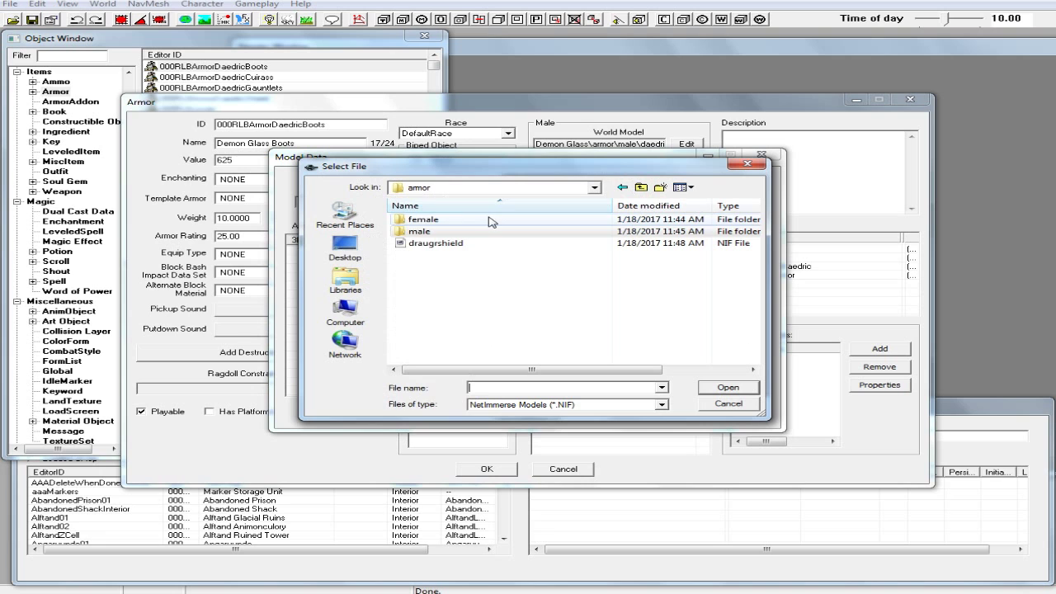
{"action": "double_click", "coordinate": [444, 234]}
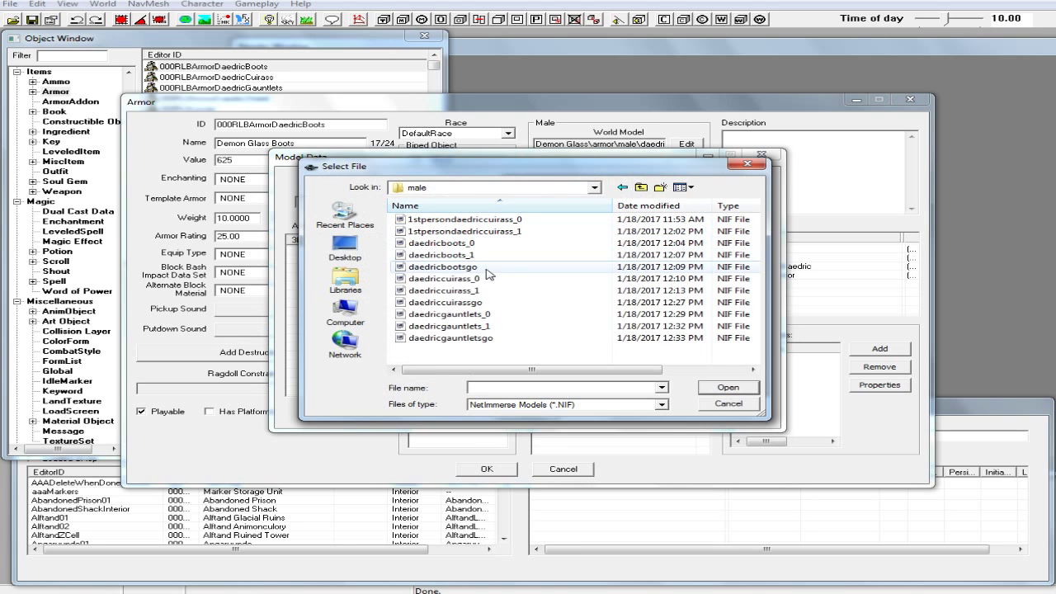
{"action": "left_click", "coordinate": [489, 267]}
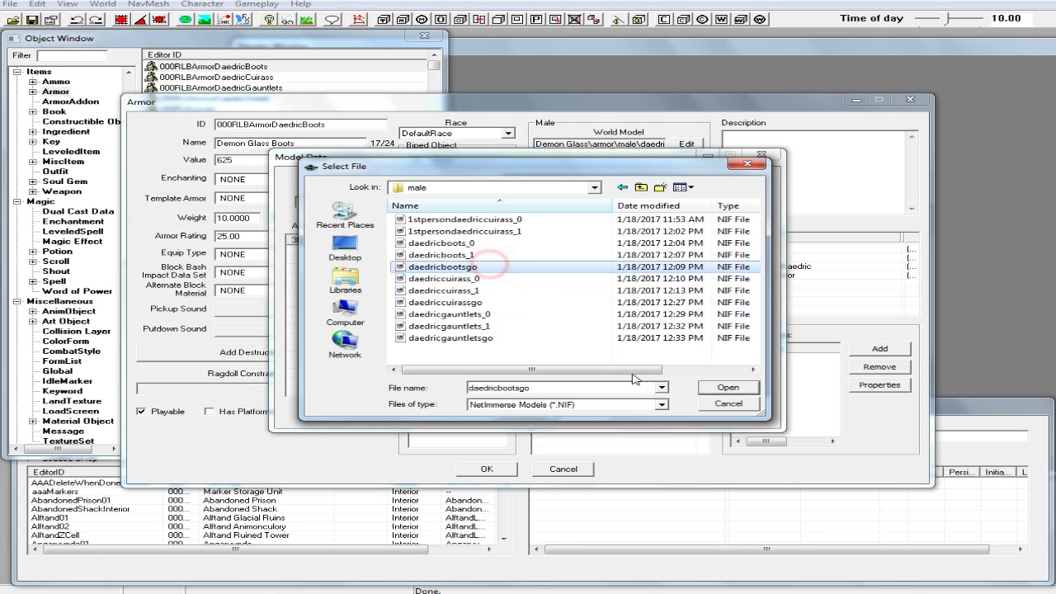
{"action": "left_click", "coordinate": [728, 387]}
{"action": "left_click", "coordinate": [512, 416]}
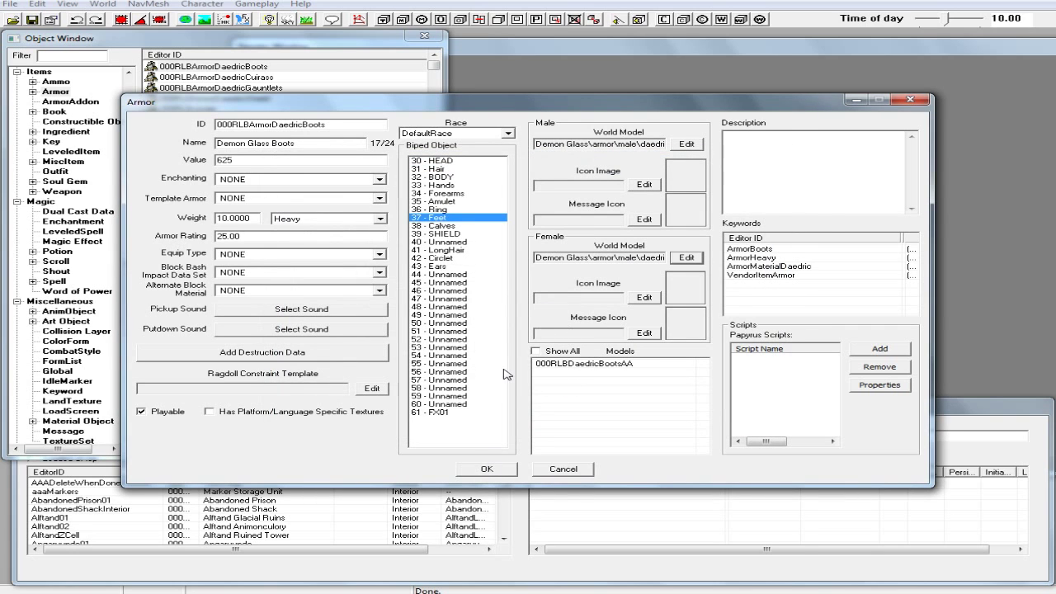
{"action": "left_click", "coordinate": [490, 468]}
Step: In the 000RLBArmorDaedricCuirass record, replace the DaedricCuirassAA model entry with the 000RLBDaedricCuirassAA armor addon
{"action": "double_click", "coordinate": [265, 78]}
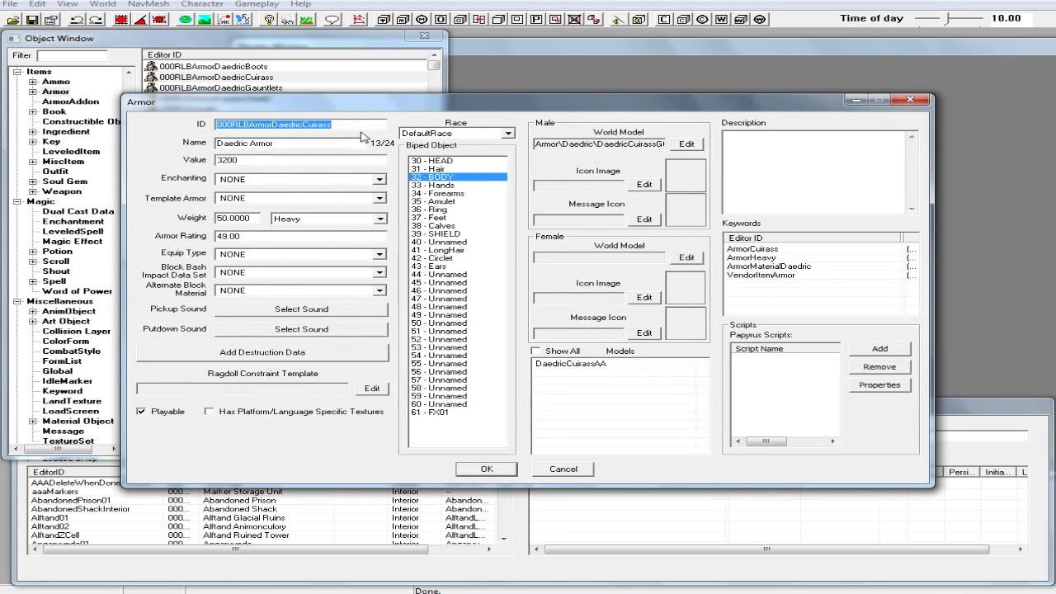
{"action": "right_click", "coordinate": [598, 384]}
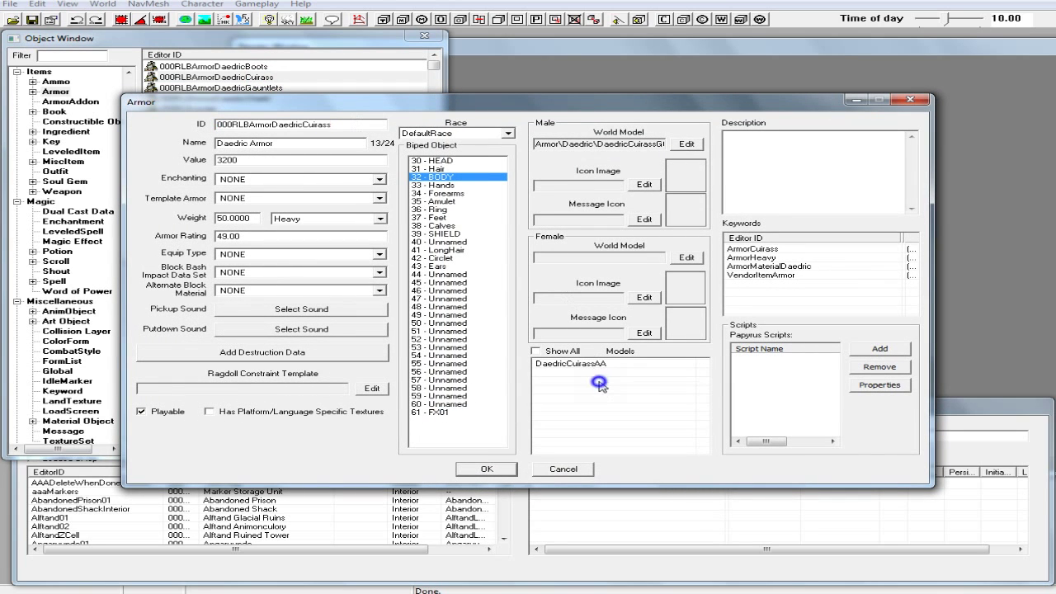
{"action": "left_click", "coordinate": [636, 390]}
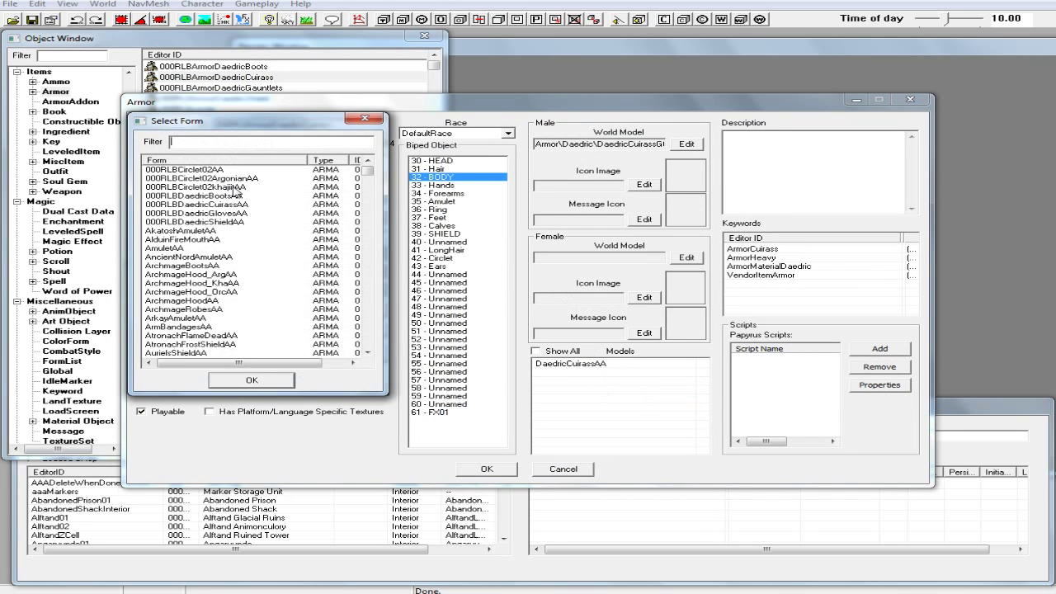
{"action": "left_click", "coordinate": [233, 204]}
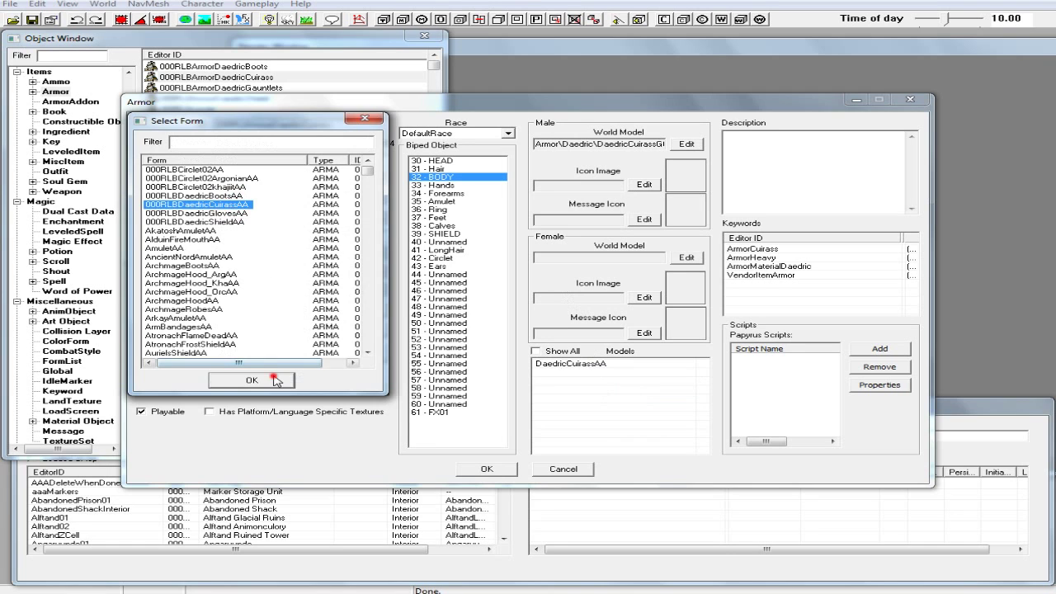
{"action": "left_click", "coordinate": [272, 378]}
{"action": "left_click", "coordinate": [588, 364]}
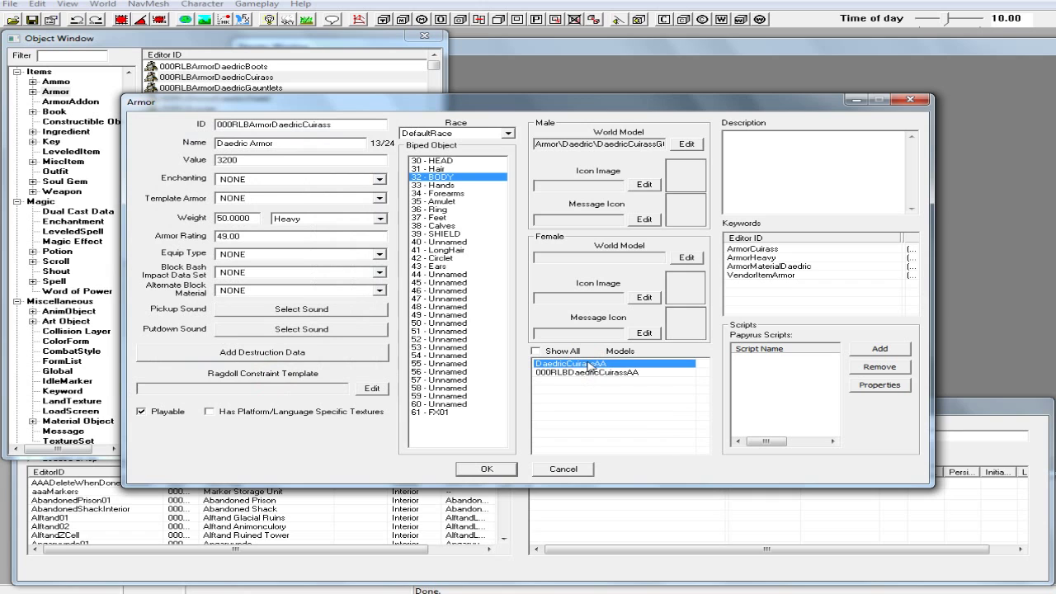
{"action": "key", "text": "Delete"}
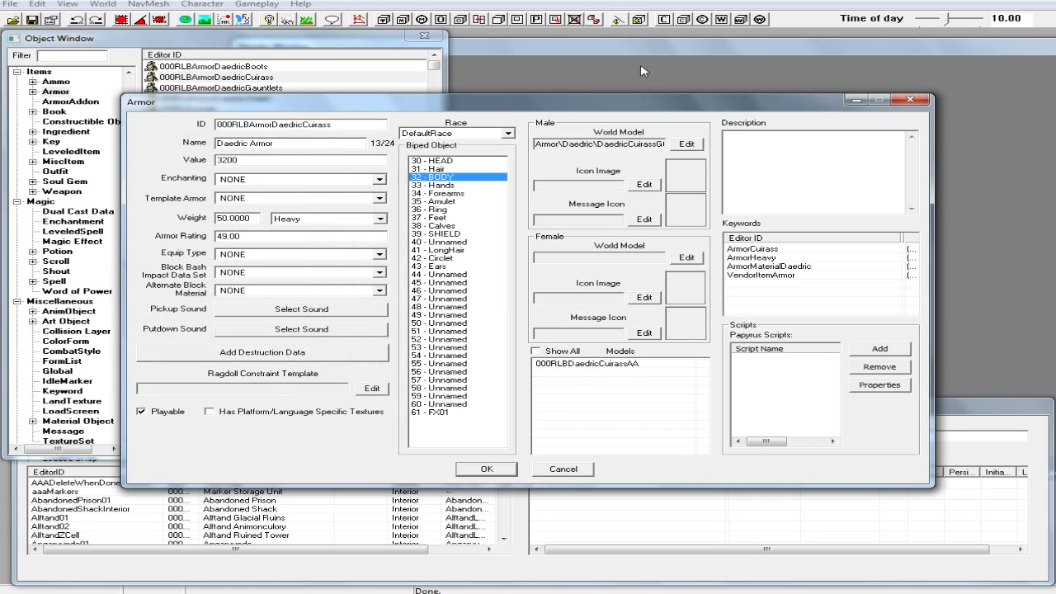
Step: Set the cuirass's male world model to daedriccuirassgo from the Demon Glass armor male folder
{"action": "left_click", "coordinate": [688, 146]}
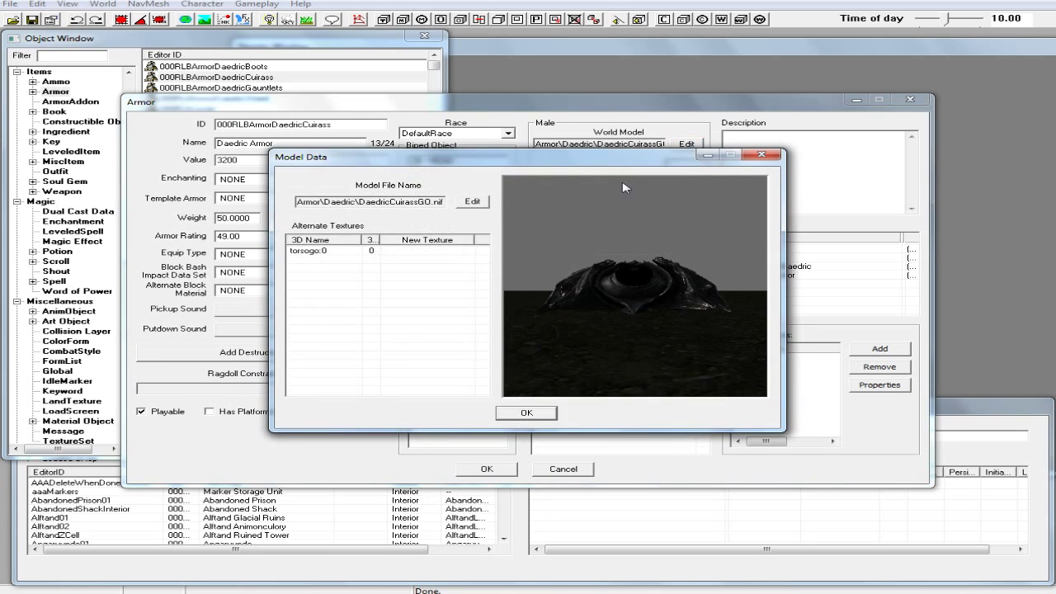
{"action": "left_click", "coordinate": [478, 205]}
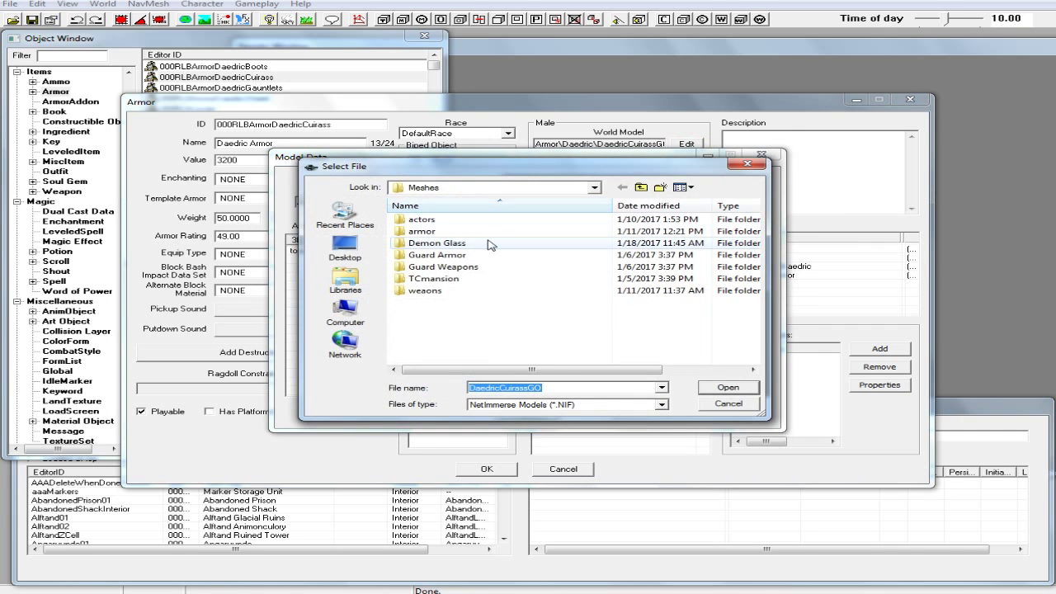
{"action": "double_click", "coordinate": [485, 246]}
{"action": "double_click", "coordinate": [475, 220]}
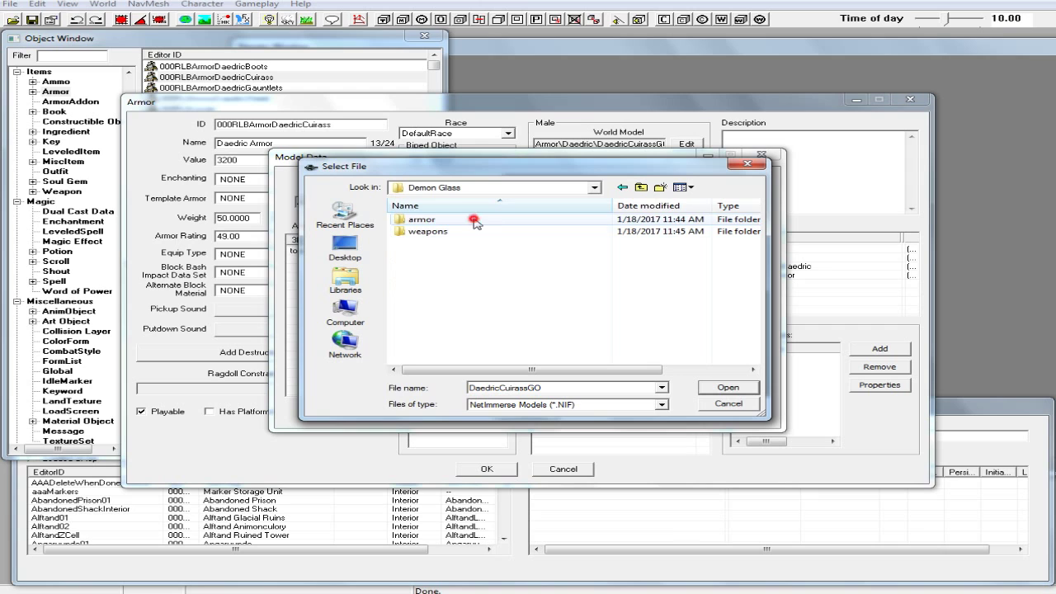
{"action": "double_click", "coordinate": [469, 232]}
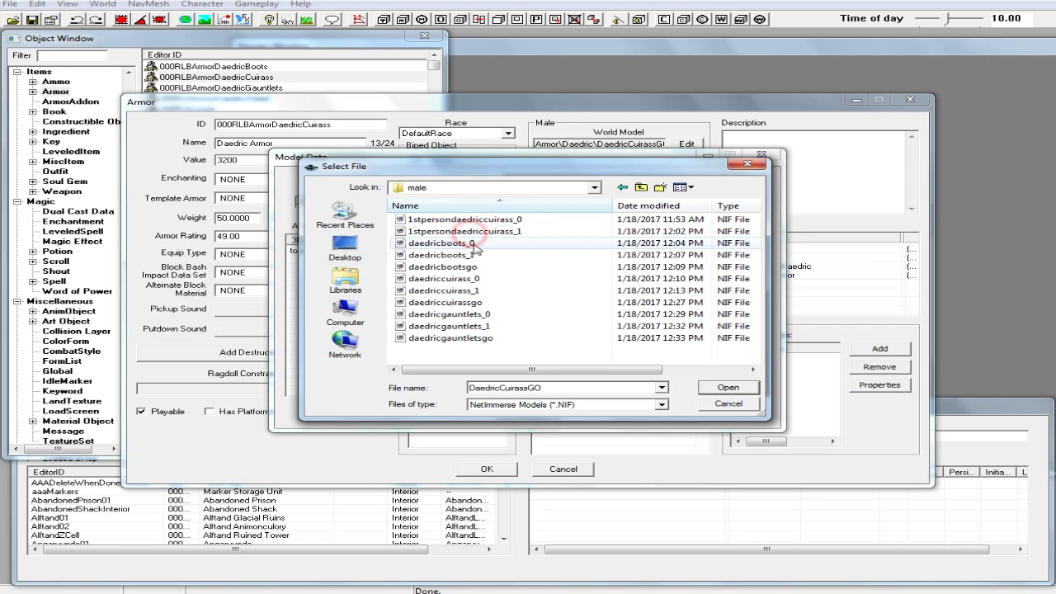
{"action": "left_click", "coordinate": [487, 302]}
{"action": "left_click", "coordinate": [741, 386]}
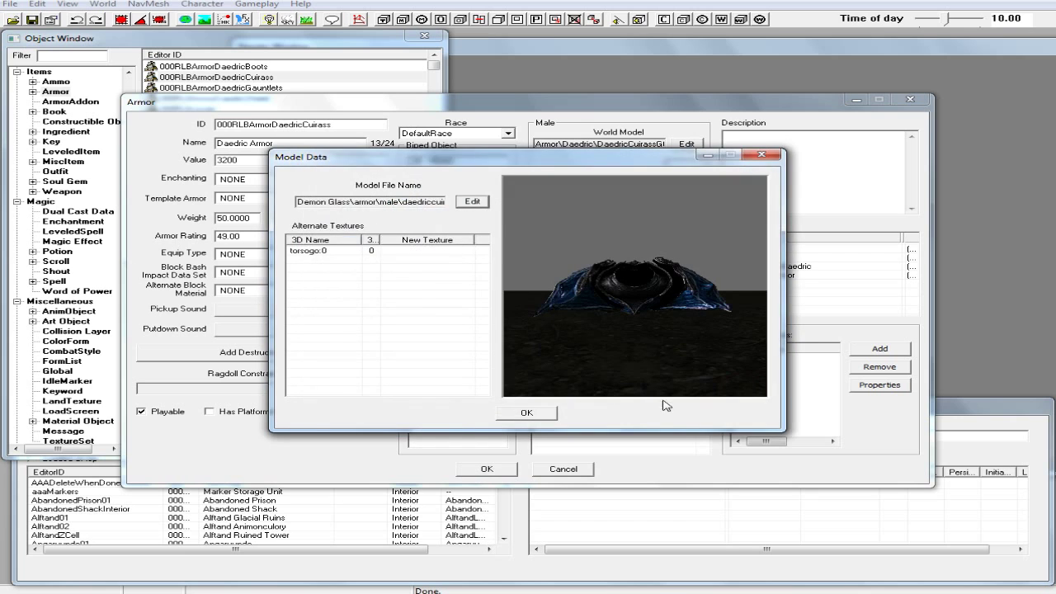
{"action": "left_click", "coordinate": [532, 415]}
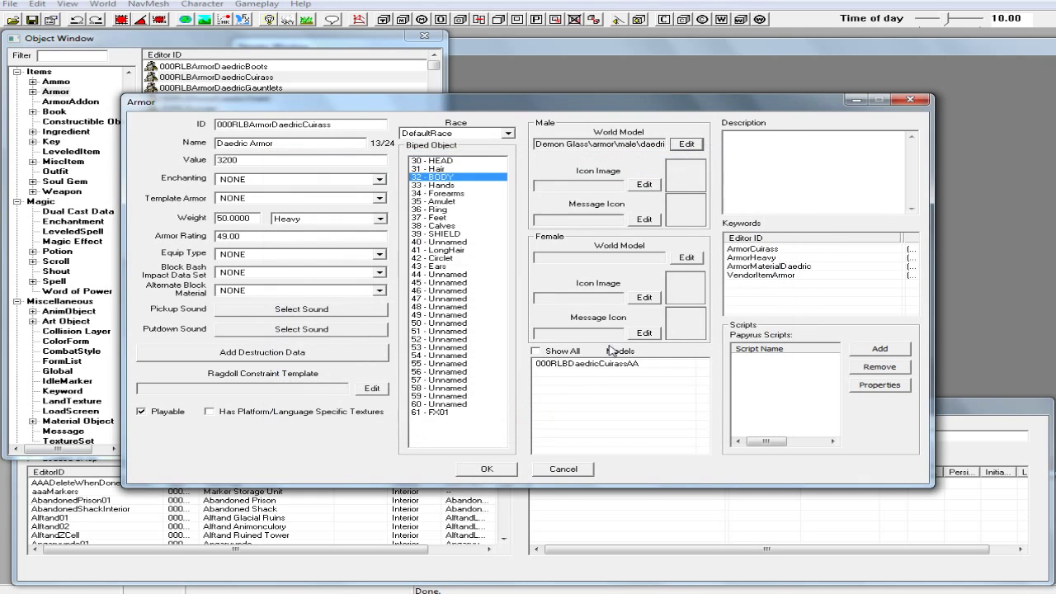
Step: Set the cuirass's female world model to daedriccuirassgo from the Demon Glass armor male folder
{"action": "left_click", "coordinate": [686, 257]}
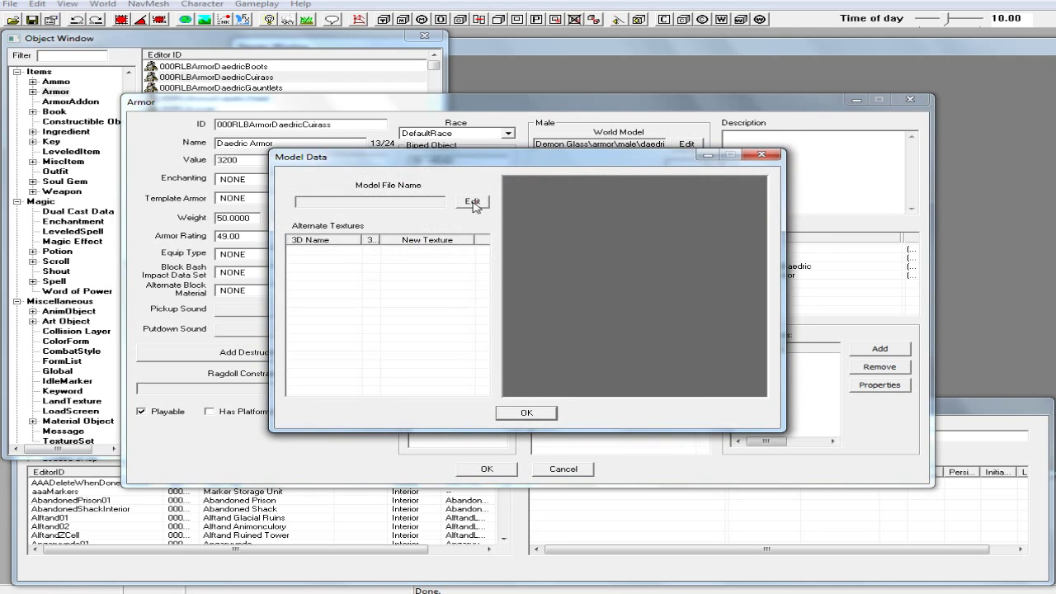
{"action": "left_click", "coordinate": [472, 202]}
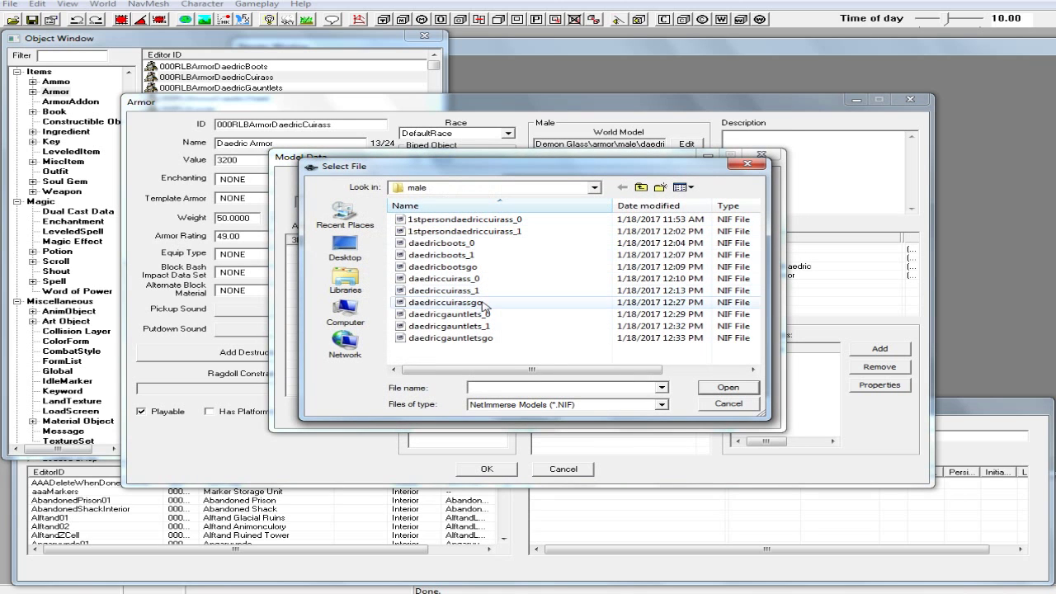
{"action": "left_click", "coordinate": [446, 302]}
{"action": "left_click", "coordinate": [728, 388]}
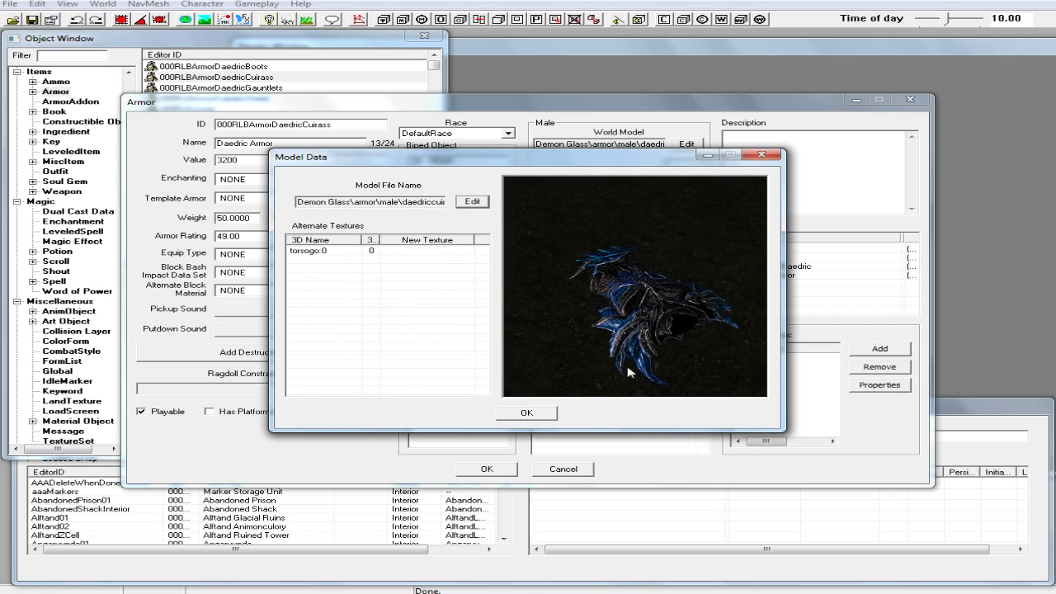
{"action": "left_click", "coordinate": [528, 412]}
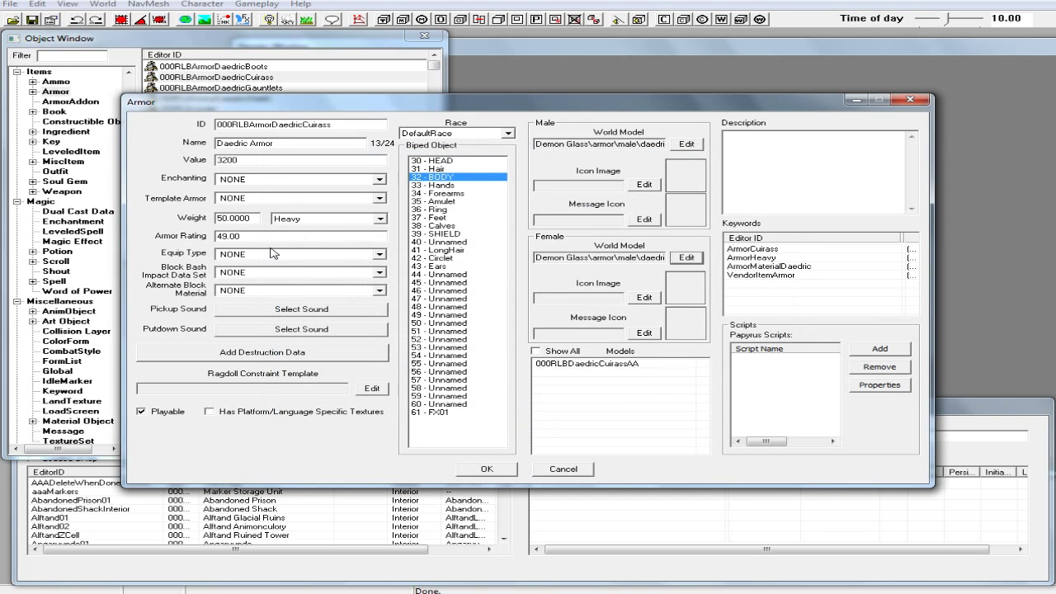
Step: Rename the cuirass to Demon Glass Armor, set its armor rating to 65, and save the record
{"action": "left_click_drag", "start_coordinate": [250, 142], "coordinate": [217, 148]}
{"action": "type", "text": "Demon Glass"}
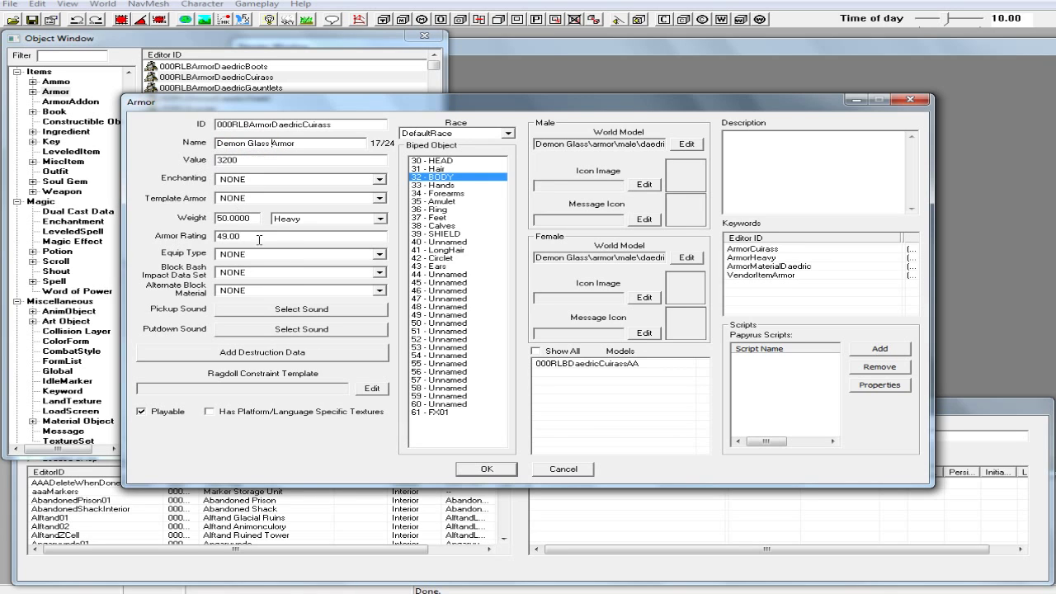
{"action": "left_click_drag", "start_coordinate": [226, 238], "coordinate": [195, 241]}
{"action": "type", "text": "65"}
{"action": "left_click", "coordinate": [485, 470]}
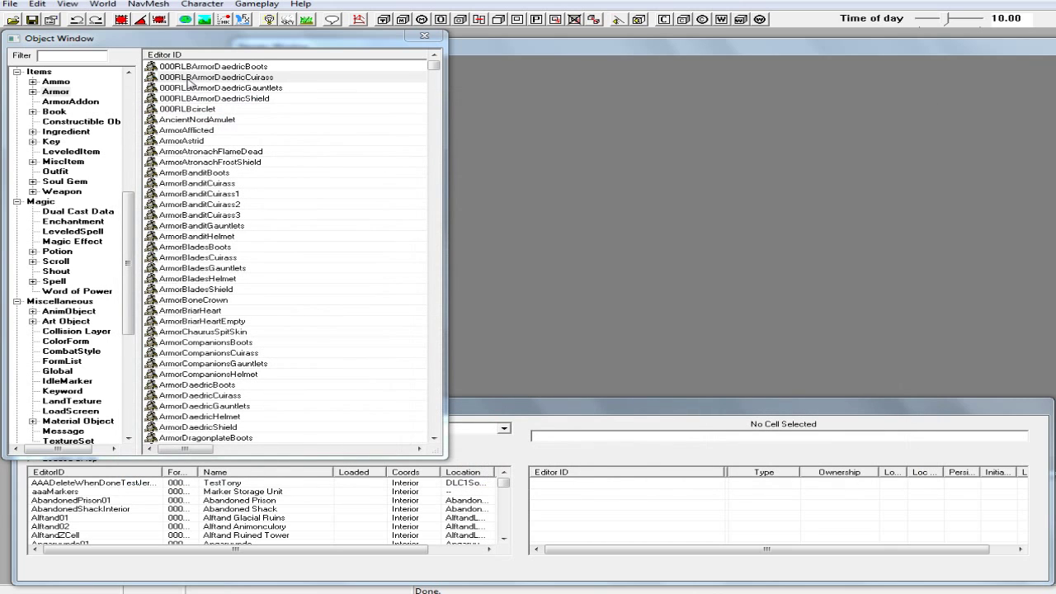
Step: Check the armor rating in the 000RLBArmorDaedricBoots record and set the 000RLBArmorDaedricGauntlets armor rating to 25
{"action": "double_click", "coordinate": [215, 67]}
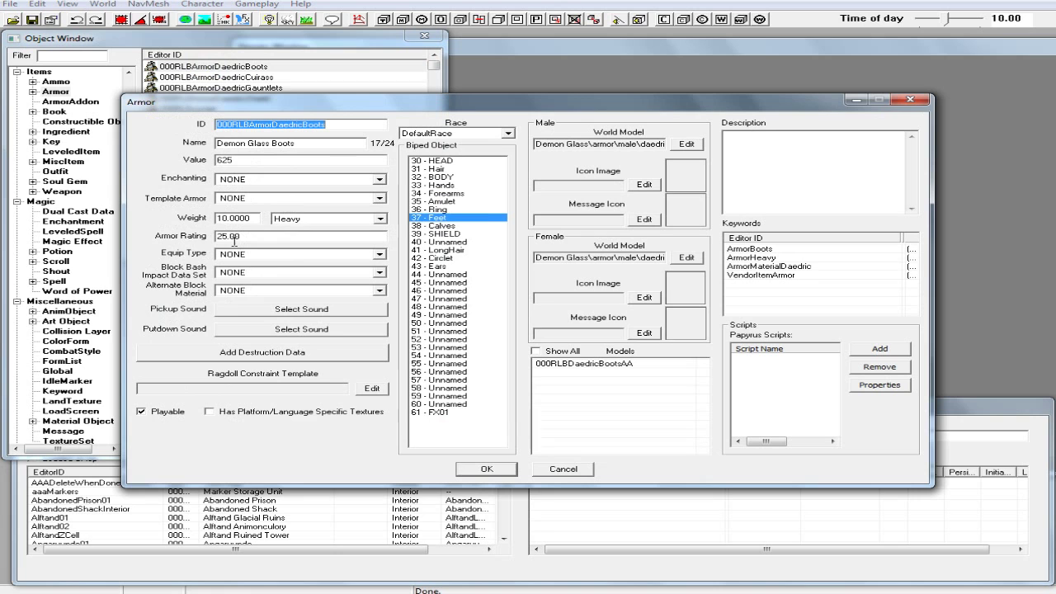
{"action": "left_click", "coordinate": [475, 470]}
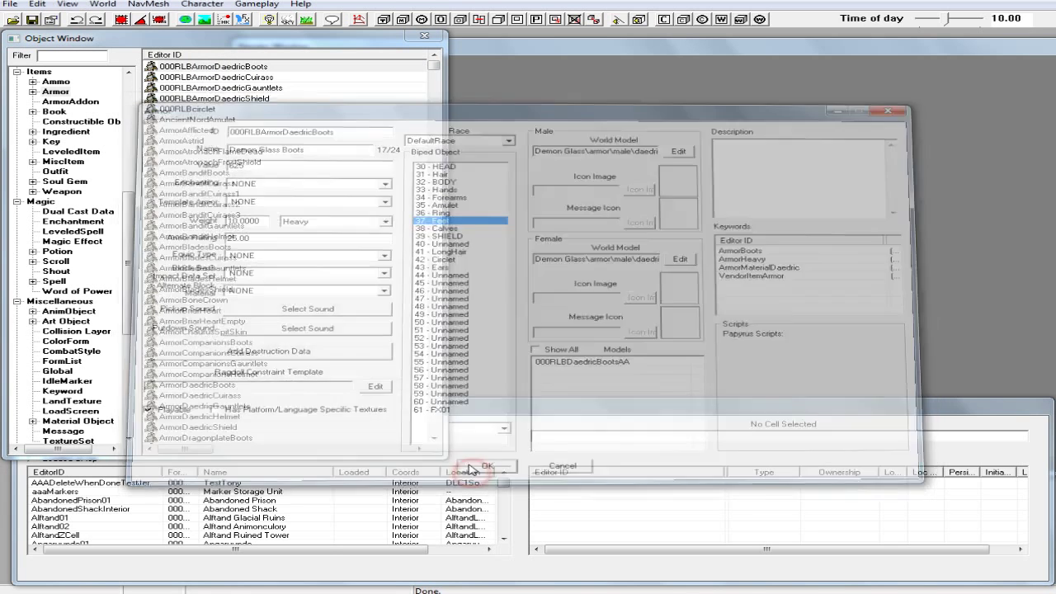
{"action": "double_click", "coordinate": [237, 90]}
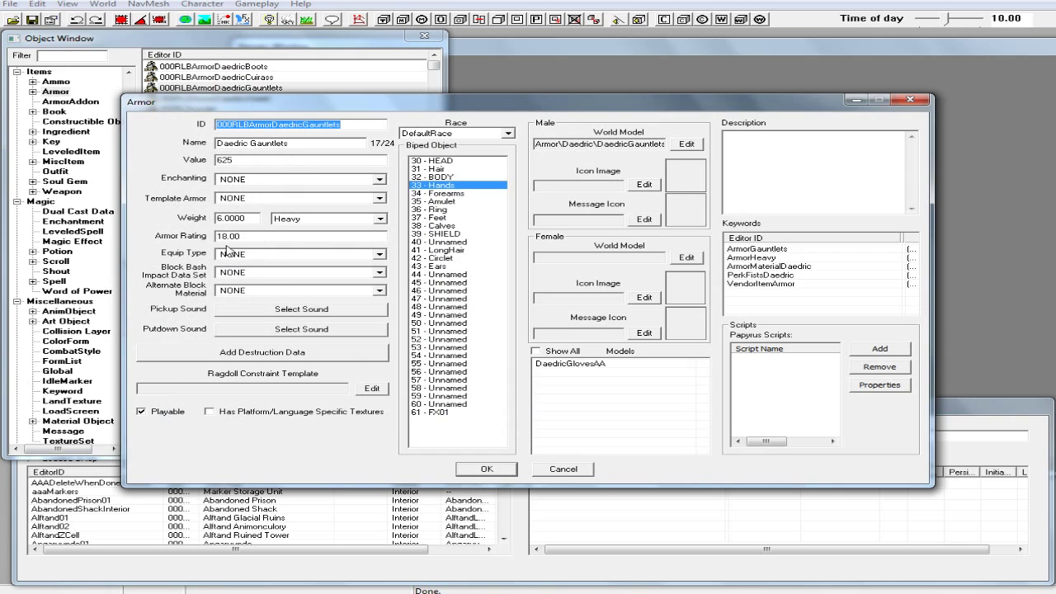
{"action": "double_click", "coordinate": [221, 236]}
{"action": "type", "text": "25.00"}
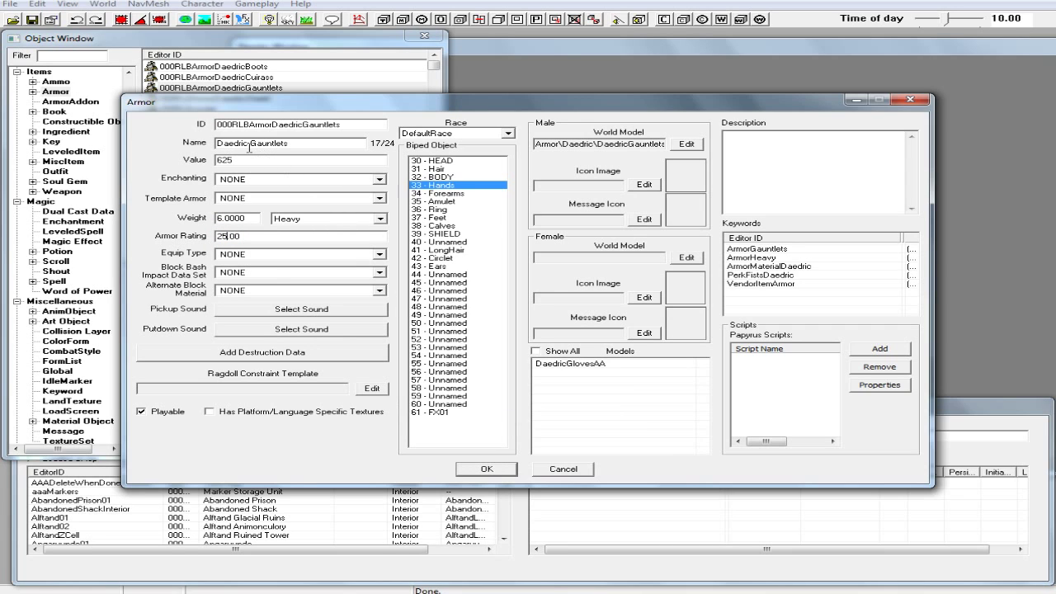
Step: Replace the gauntlets' DaedricGlovesAA model entry with the 000RLBDaedricGlovesAA armor addon
{"action": "right_click", "coordinate": [610, 401]}
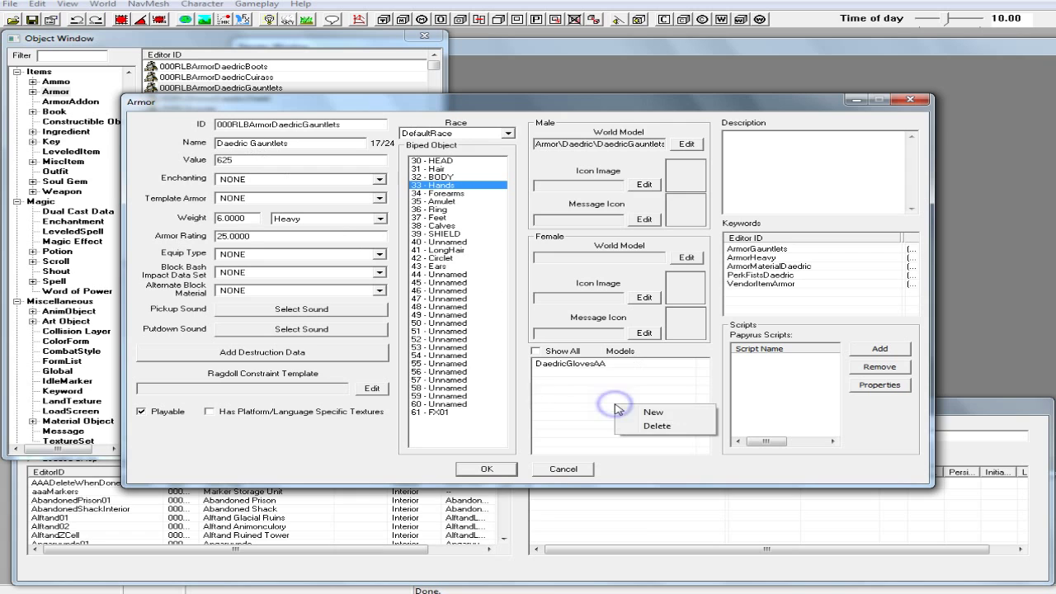
{"action": "left_click", "coordinate": [652, 412]}
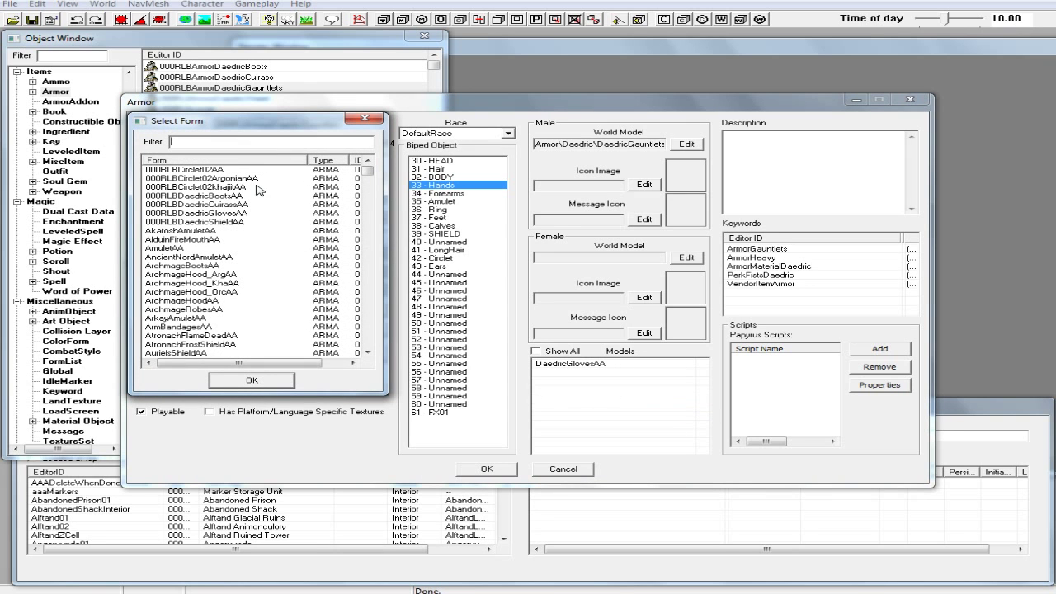
{"action": "left_click", "coordinate": [237, 214]}
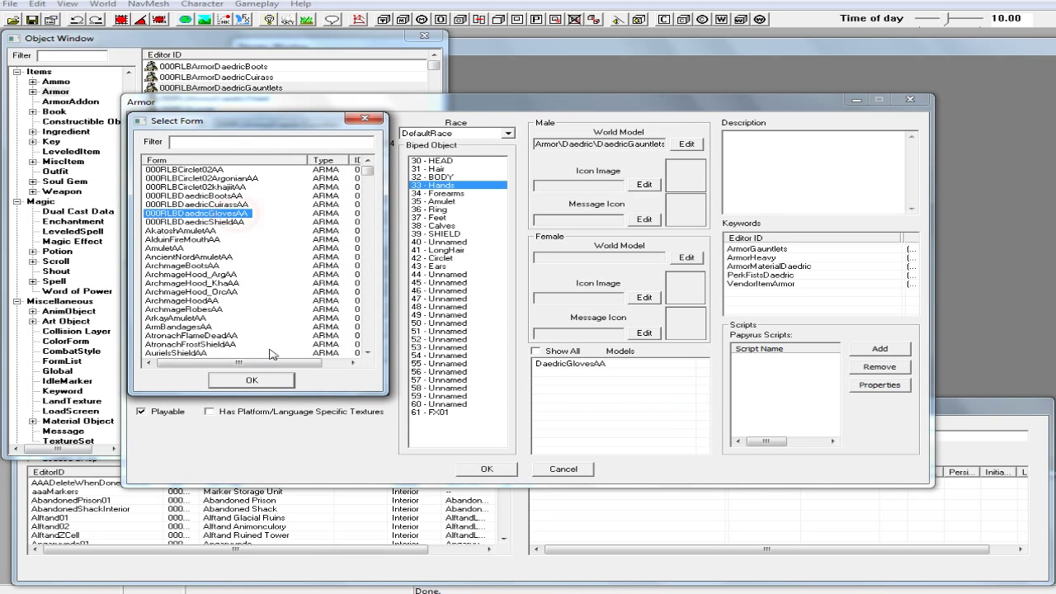
{"action": "left_click", "coordinate": [251, 379]}
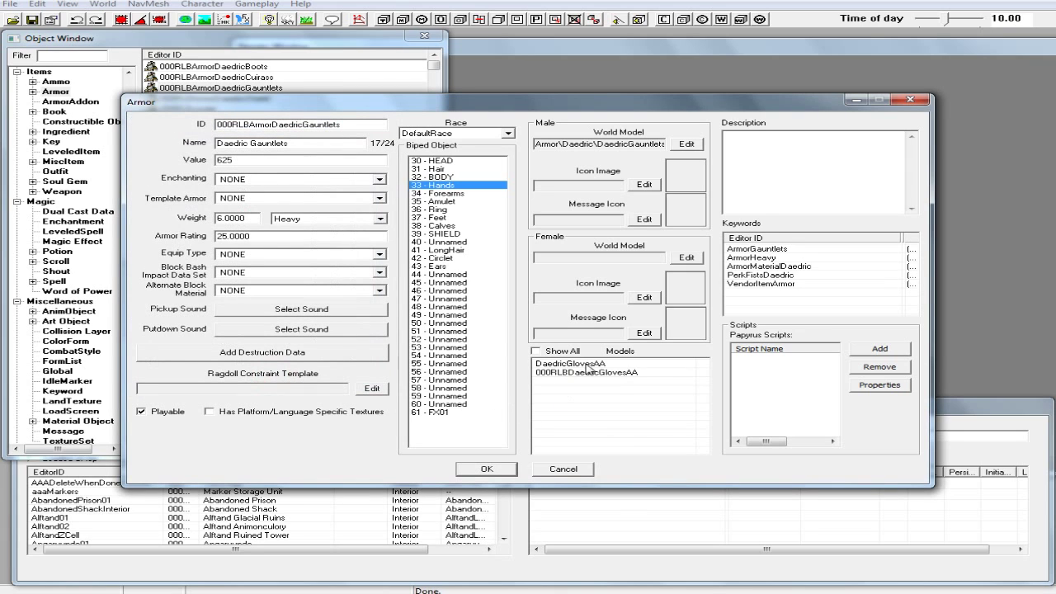
{"action": "left_click", "coordinate": [587, 367]}
{"action": "key", "text": "Delete"}
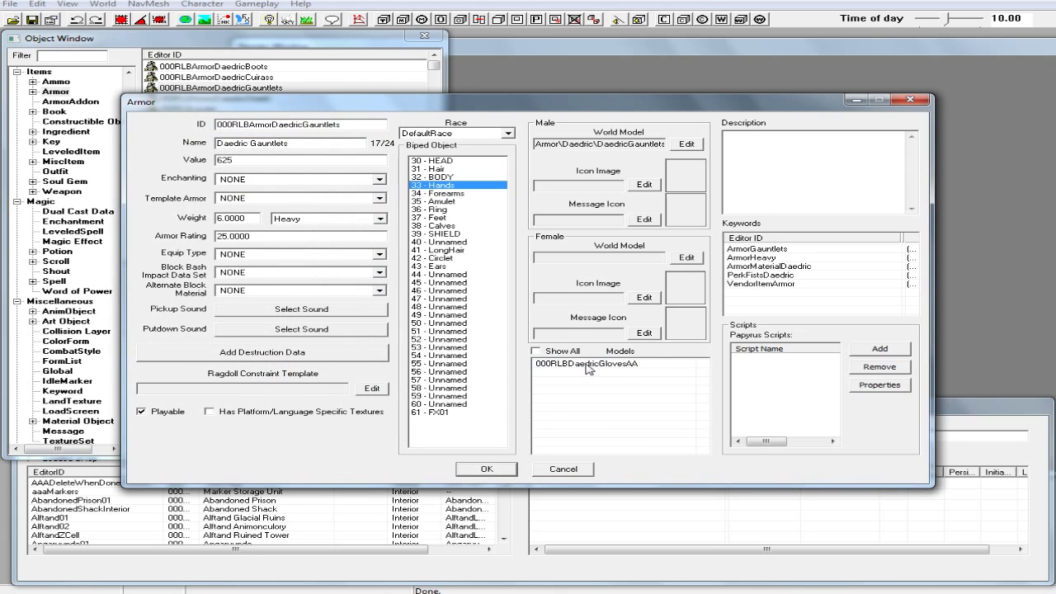
Step: Set the gauntlets' male world model to daedricgauntletsgo from the Demon Glass armor male folder
{"action": "left_click", "coordinate": [675, 144]}
{"action": "left_click", "coordinate": [472, 203]}
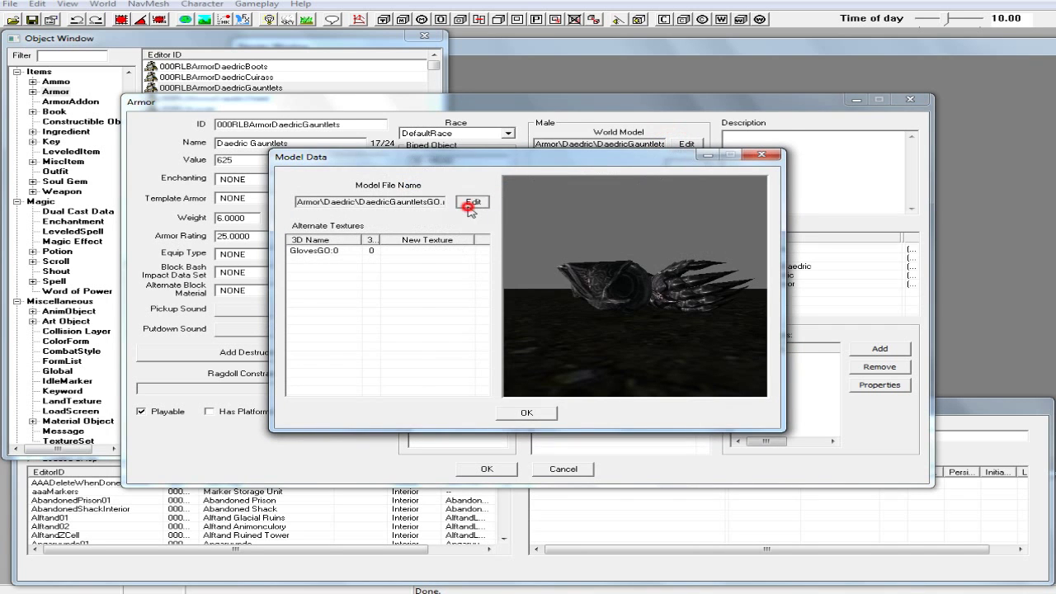
{"action": "double_click", "coordinate": [481, 242]}
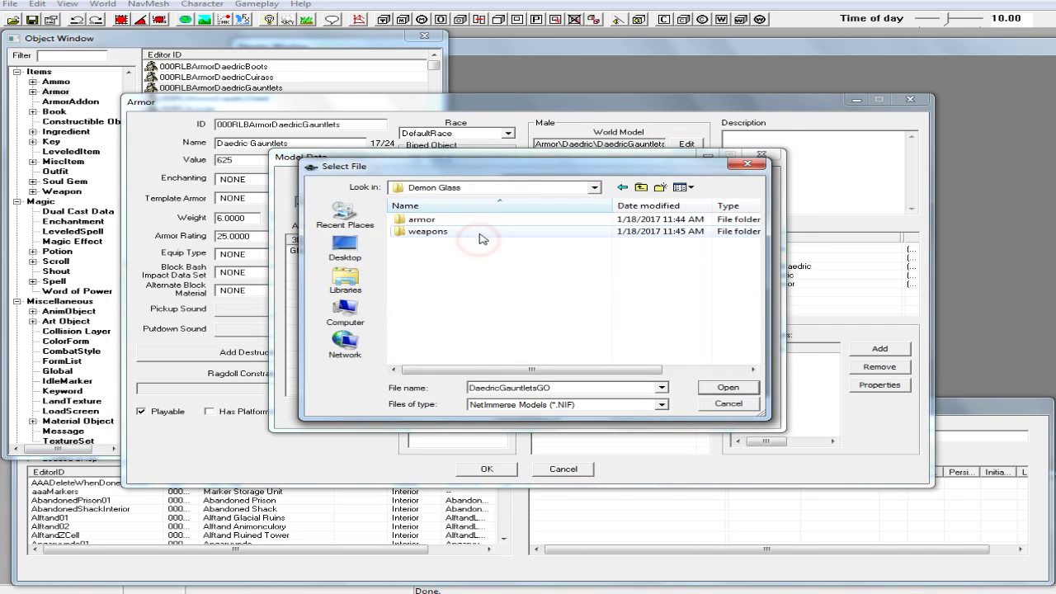
{"action": "double_click", "coordinate": [477, 221]}
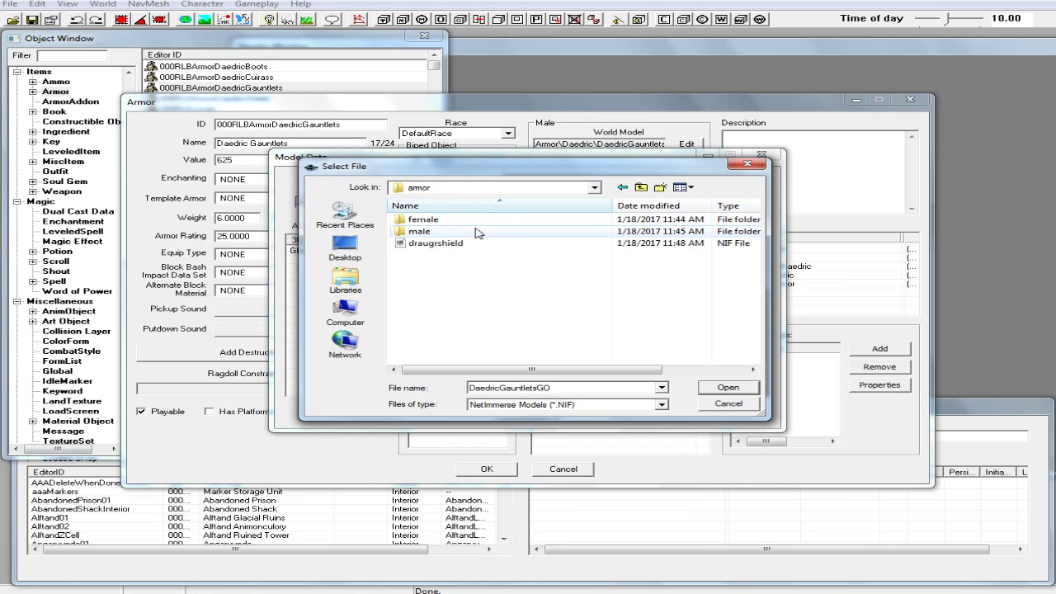
{"action": "double_click", "coordinate": [475, 231]}
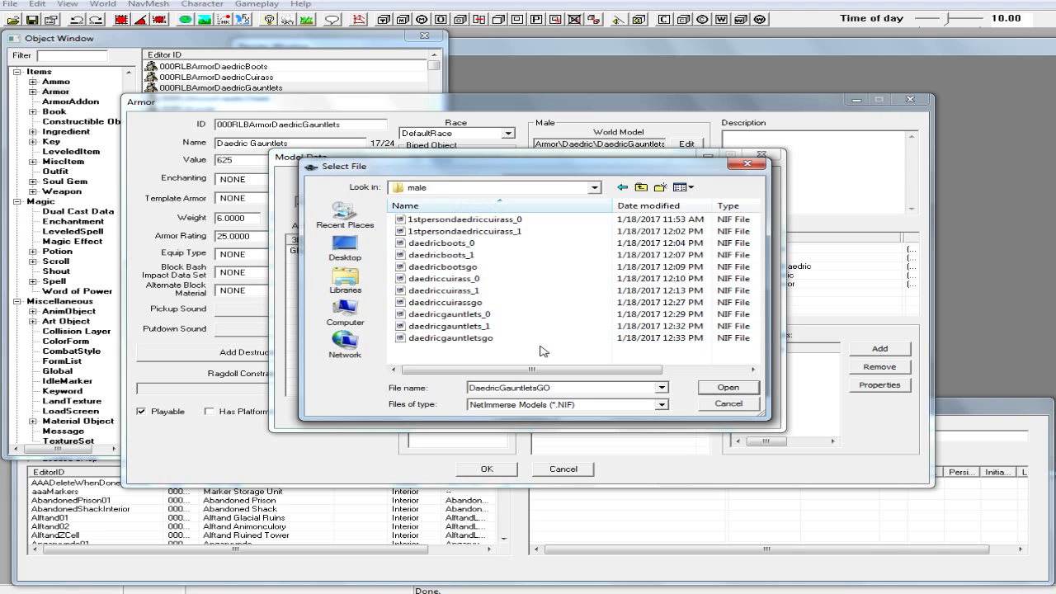
{"action": "left_click", "coordinate": [462, 338]}
{"action": "left_click", "coordinate": [728, 387]}
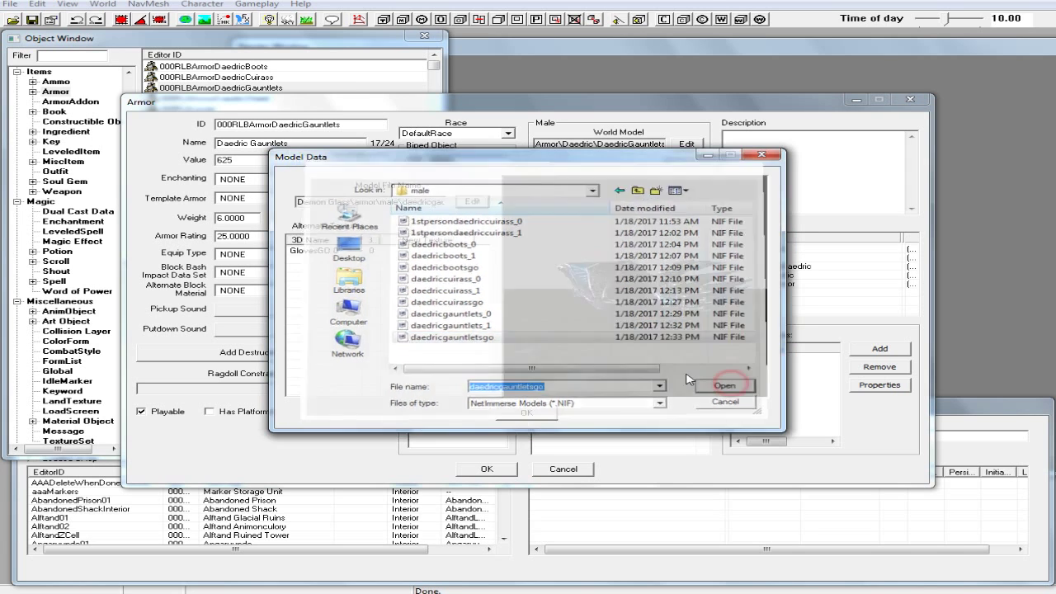
{"action": "left_click_drag", "start_coordinate": [613, 318], "coordinate": [619, 372]}
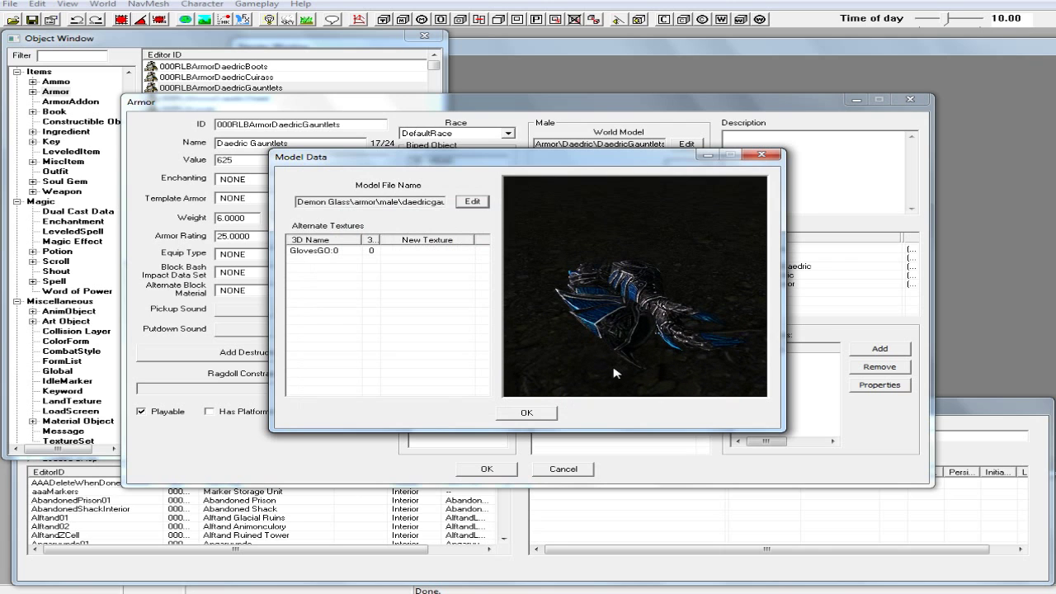
{"action": "left_click", "coordinate": [523, 415]}
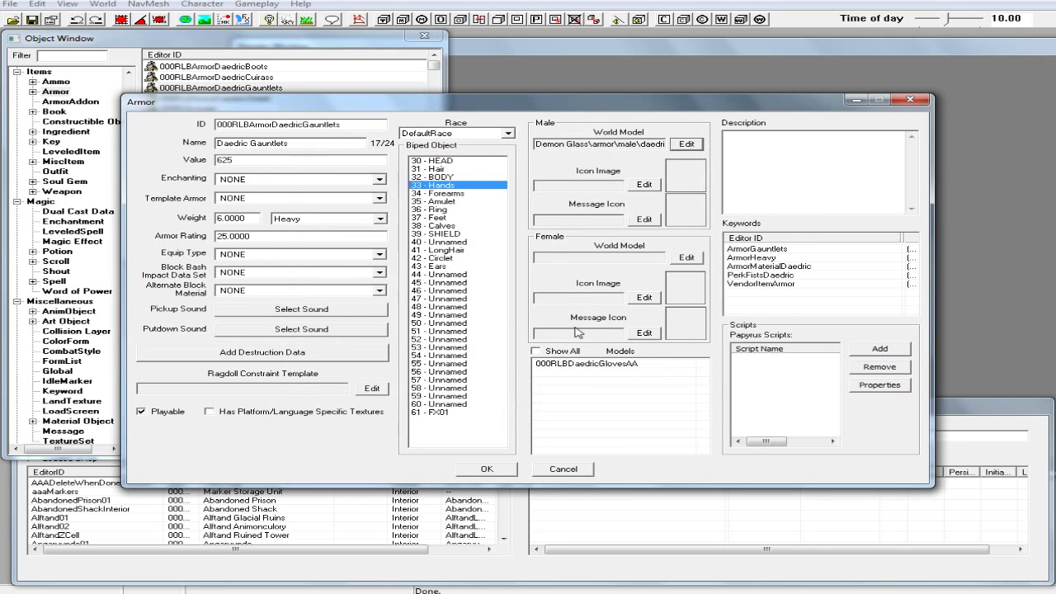
Step: Set the gauntlets' female world model to daedricgauntletsgo from the Demon Glass armor male folder
{"action": "left_click", "coordinate": [687, 258]}
{"action": "left_click", "coordinate": [472, 201]}
{"action": "left_click", "coordinate": [502, 340]}
{"action": "left_click", "coordinate": [728, 387]}
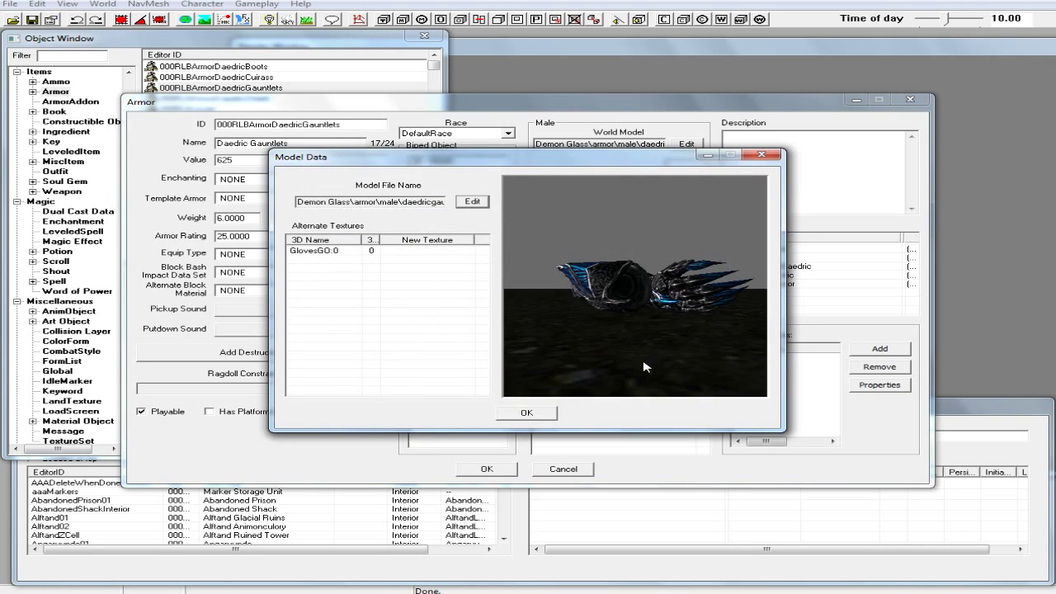
{"action": "left_click", "coordinate": [534, 415]}
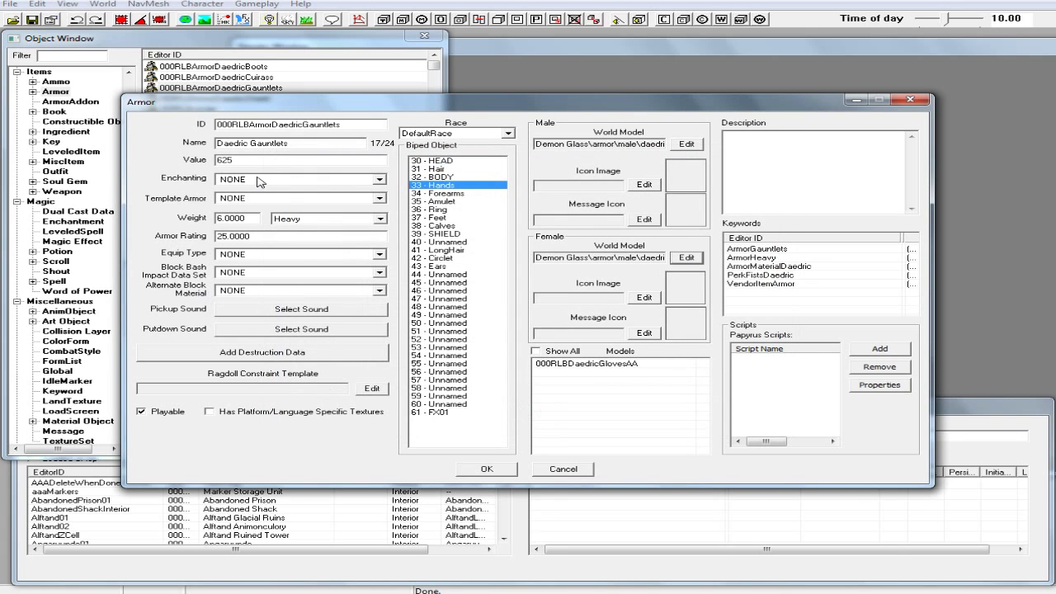
Step: Rename the gauntlets to Demon Glass Gauntlets and save the record
{"action": "left_click_drag", "start_coordinate": [248, 147], "coordinate": [206, 150]}
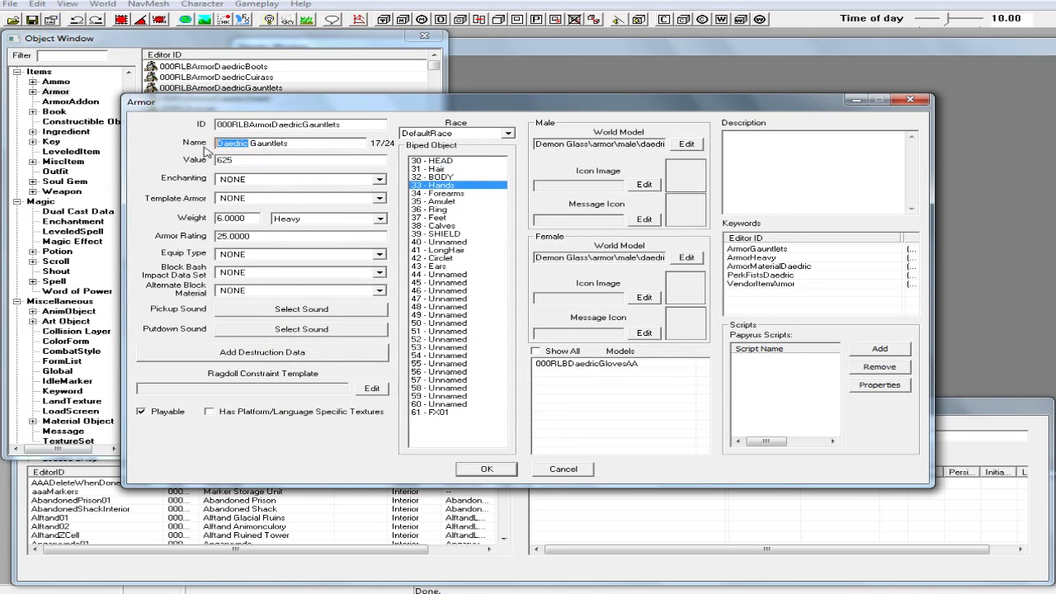
{"action": "type", "text": "Demon Glass"}
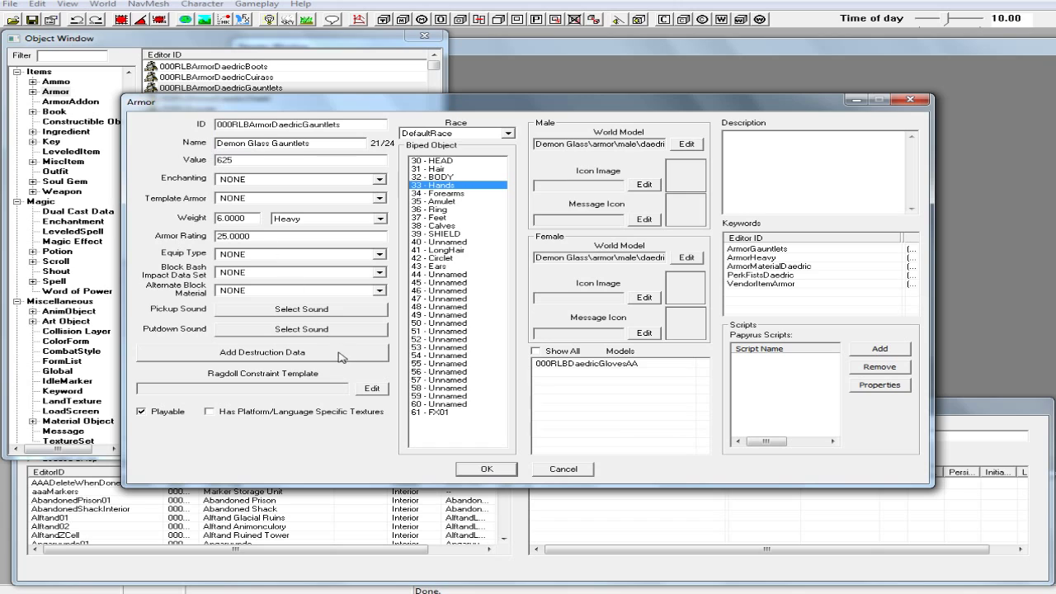
{"action": "left_click", "coordinate": [486, 468]}
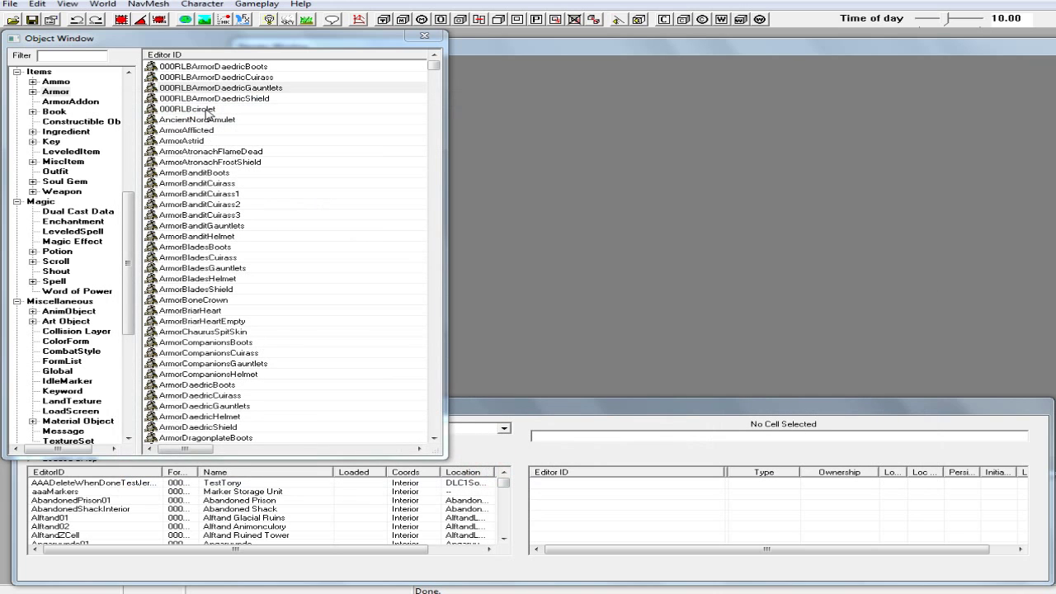
Step: In the 000RLBArmorDaedricShield record, set the name to Demon Glass Shield and the armor rating to 65
{"action": "left_click", "coordinate": [206, 110]}
{"action": "left_click", "coordinate": [216, 99]}
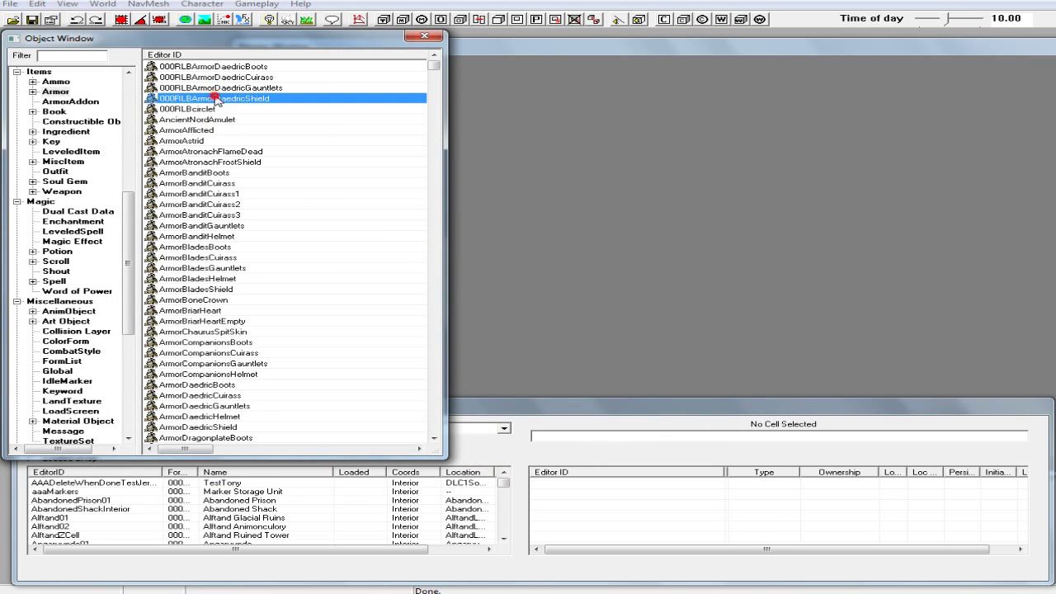
{"action": "double_click", "coordinate": [216, 100]}
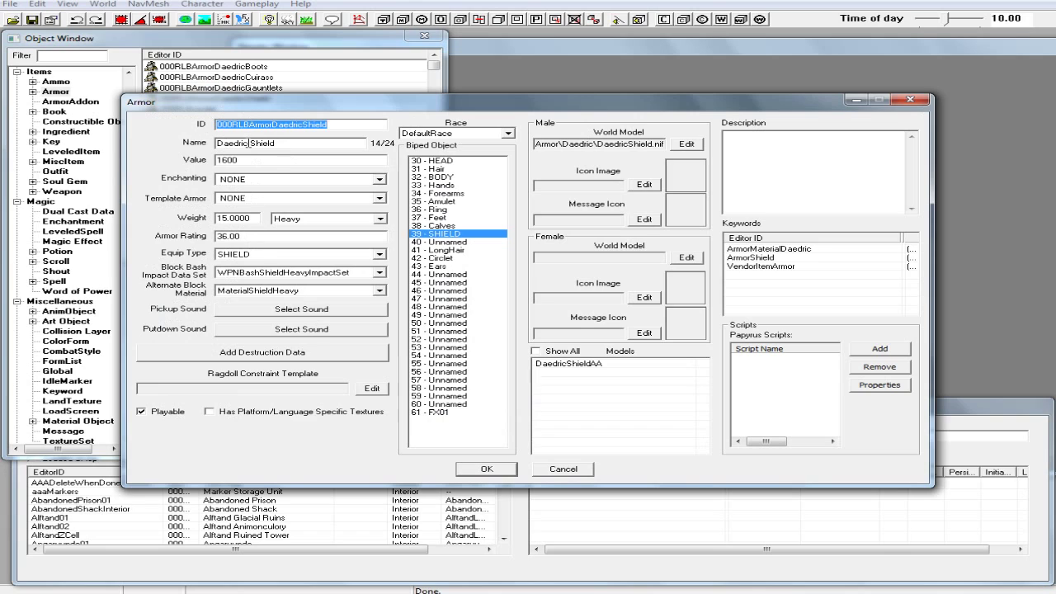
{"action": "double_click", "coordinate": [247, 143]}
{"action": "type", "text": "Demo"}
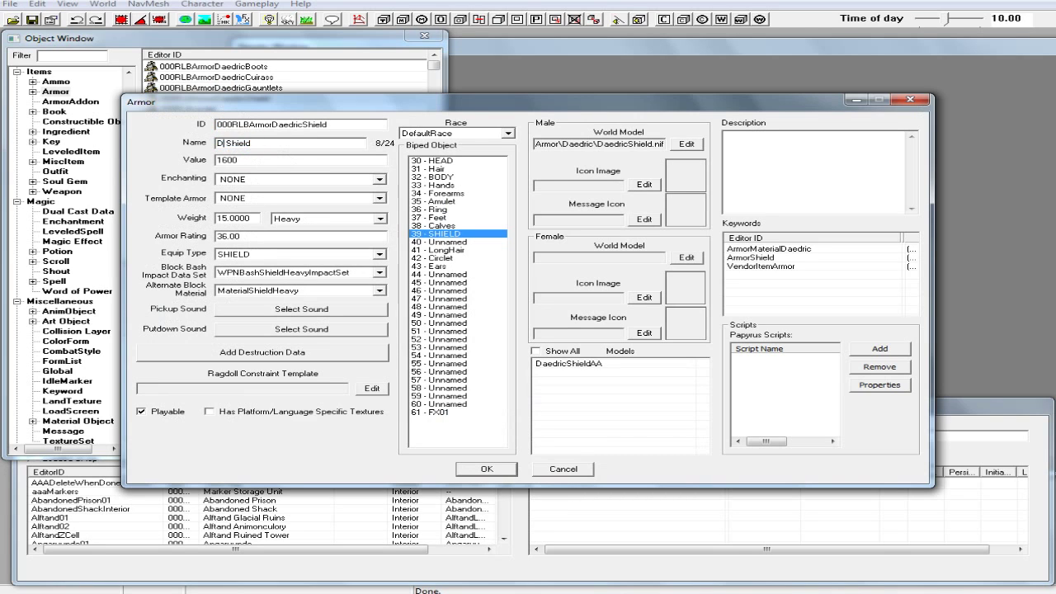
{"action": "type", "text": "n Glass"}
{"action": "left_click_drag", "start_coordinate": [223, 236], "coordinate": [200, 239]}
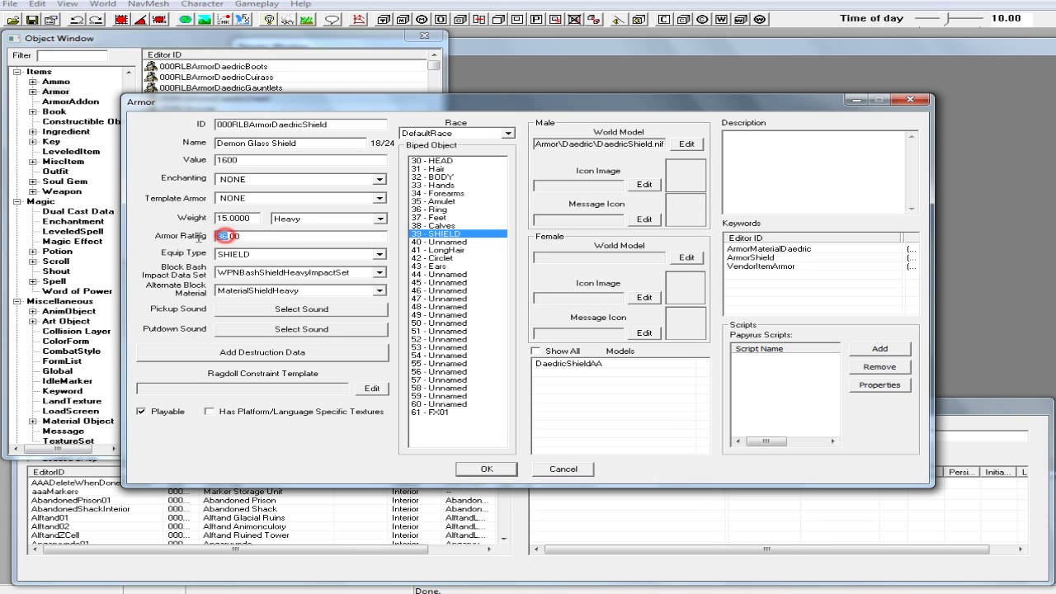
{"action": "type", "text": "6"}
Step: Replace the shield's DaedricShieldAA model entry with the 000RLBDaedricShieldAA armor addon
{"action": "left_click", "coordinate": [587, 378]}
{"action": "right_click", "coordinate": [586, 381]}
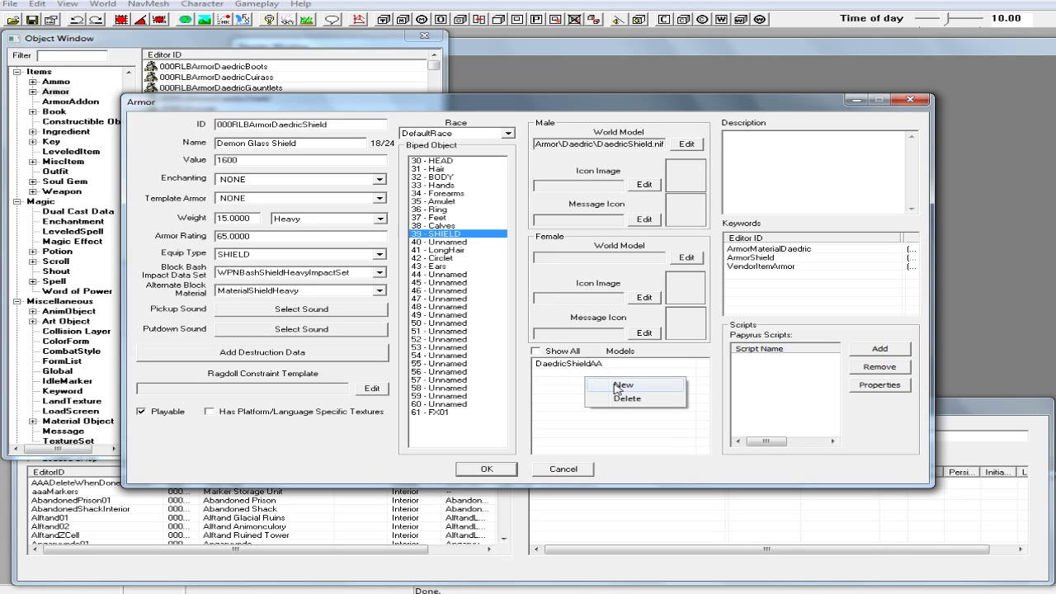
{"action": "left_click", "coordinate": [615, 382]}
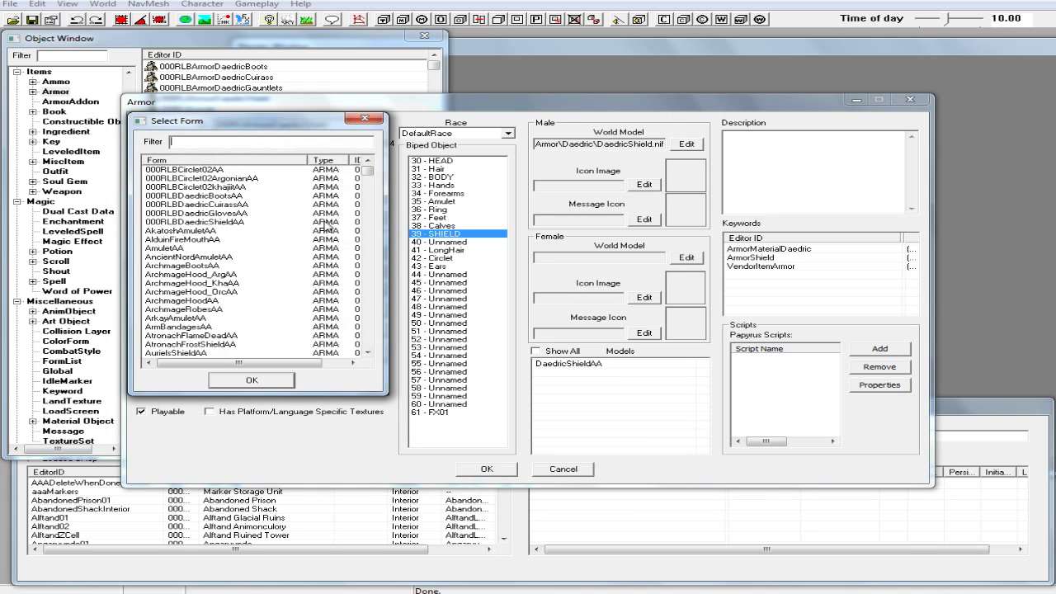
{"action": "left_click", "coordinate": [242, 222]}
{"action": "left_click", "coordinate": [252, 379]}
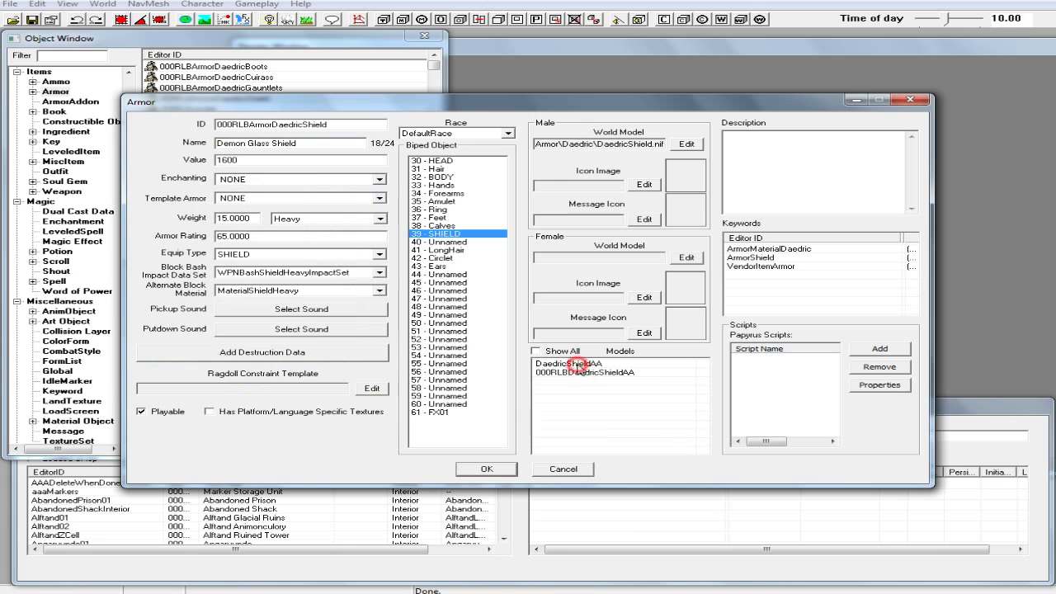
{"action": "left_click", "coordinate": [578, 364]}
{"action": "key", "text": "Delete"}
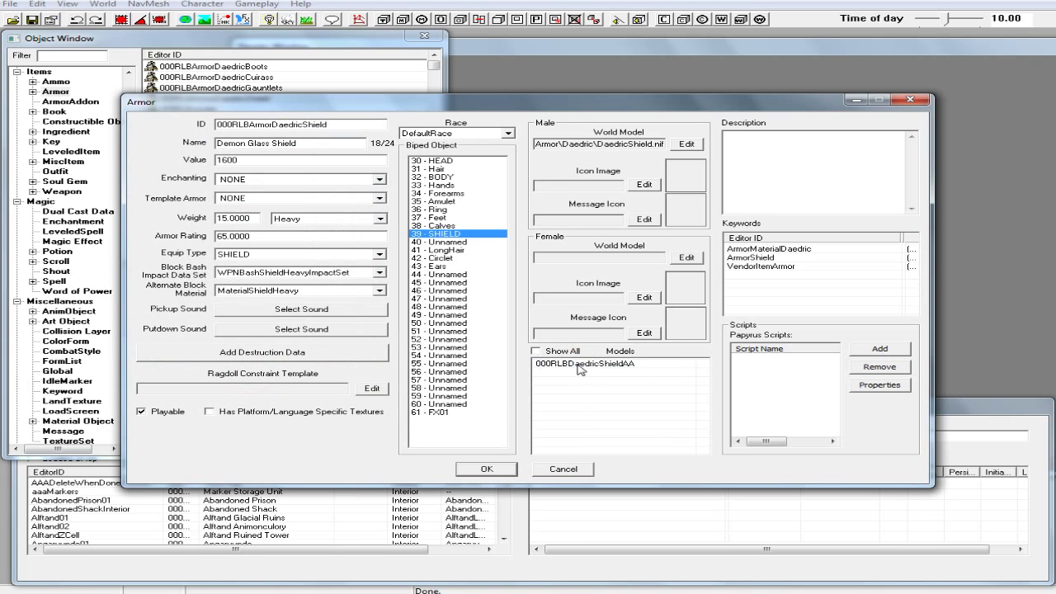
Step: Set the shield's male world model to draugrshield from the Demon Glass armor folder
{"action": "left_click", "coordinate": [691, 148]}
{"action": "left_click", "coordinate": [477, 206]}
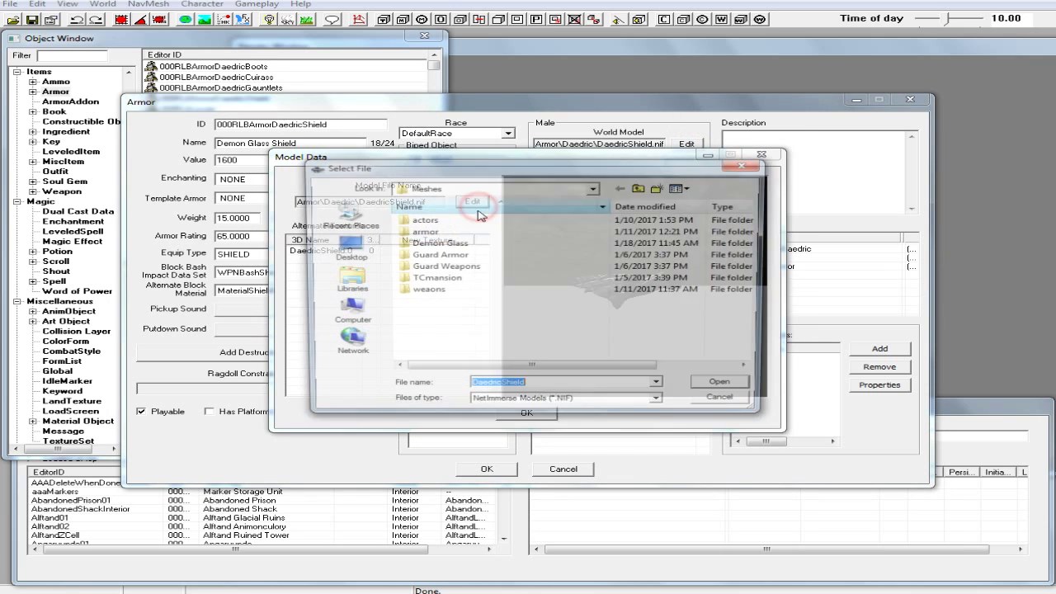
{"action": "double_click", "coordinate": [462, 244]}
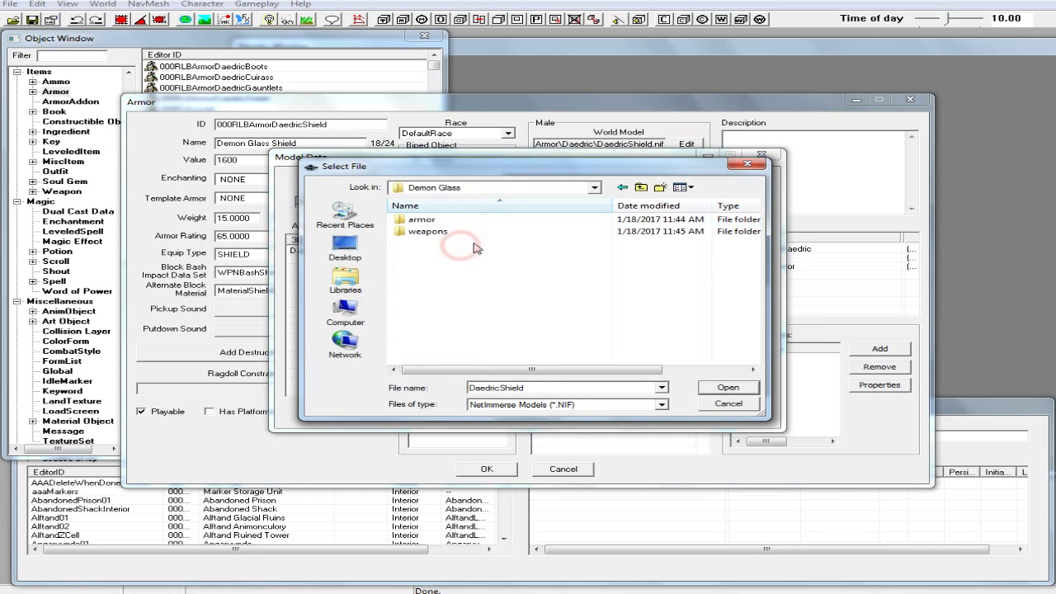
{"action": "double_click", "coordinate": [413, 219]}
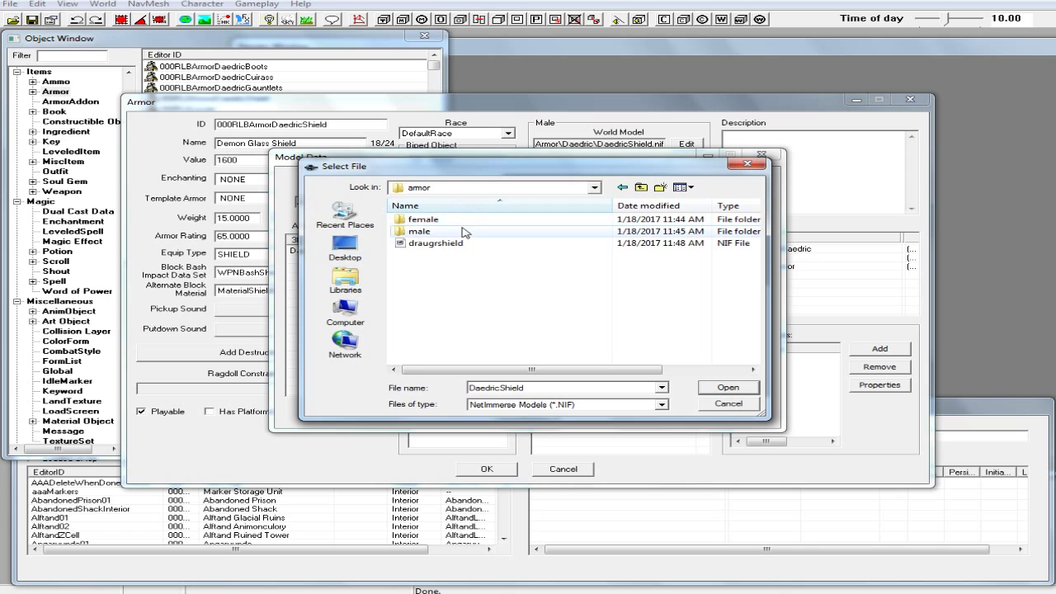
{"action": "left_click", "coordinate": [461, 243]}
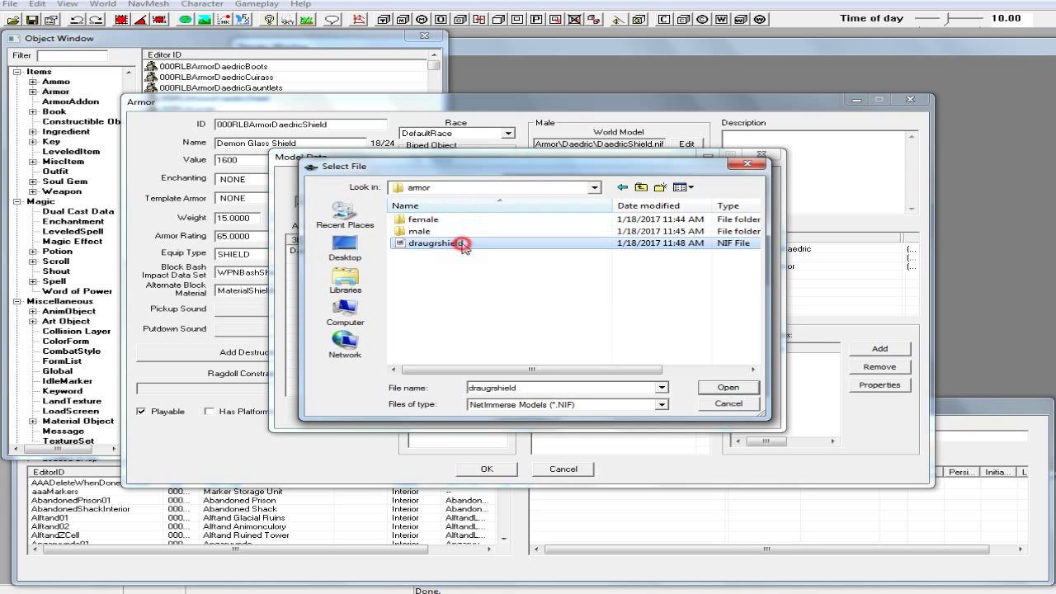
{"action": "left_click", "coordinate": [720, 388]}
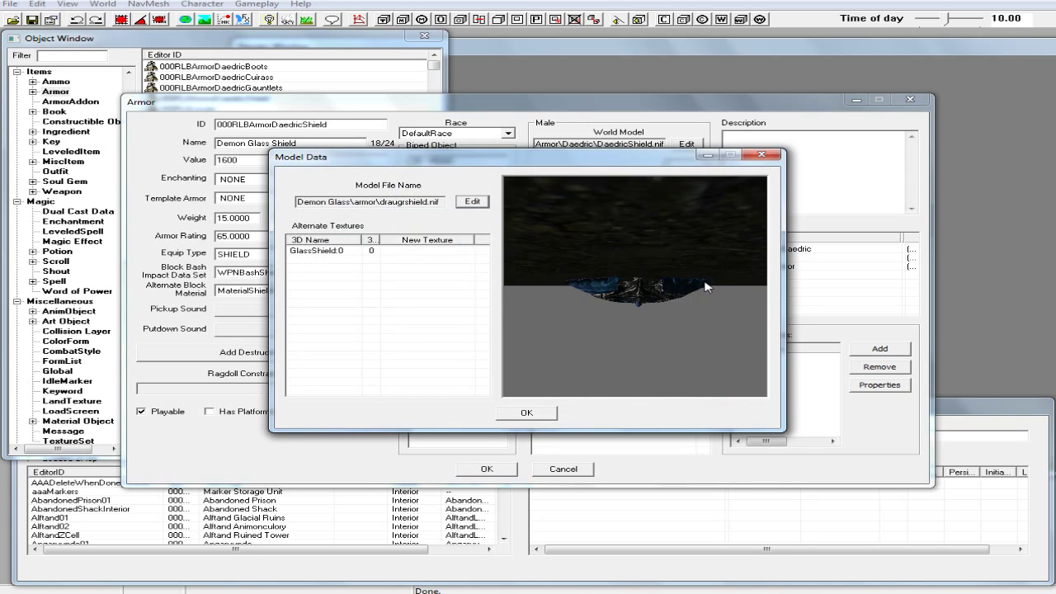
{"action": "left_click", "coordinate": [526, 415]}
Step: Set the shield's female world model to draugrshield from the Demon Glass armor folder and save the record
{"action": "left_click", "coordinate": [685, 260]}
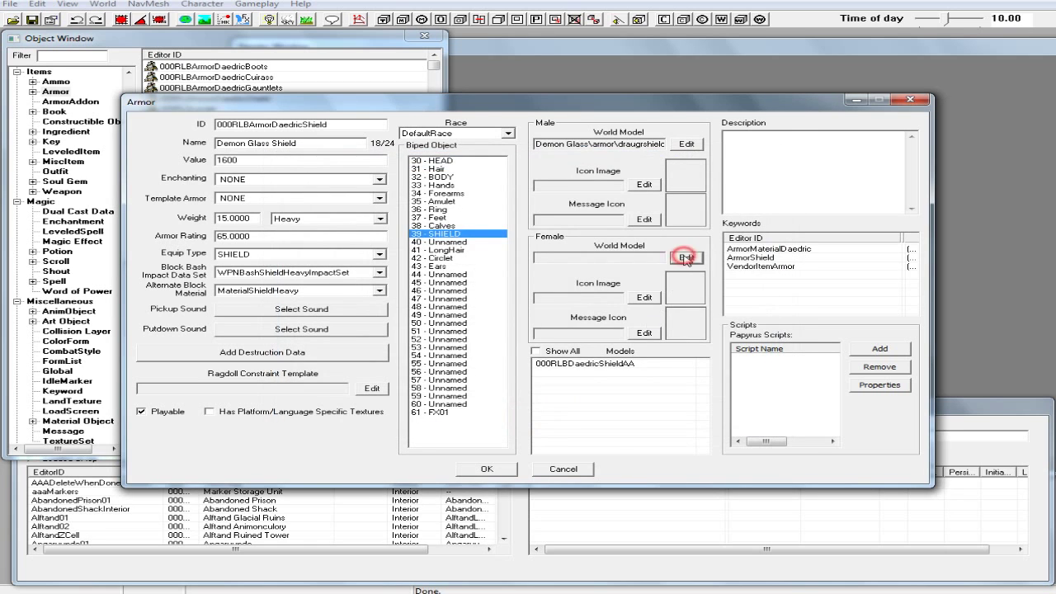
{"action": "left_click", "coordinate": [474, 202]}
{"action": "left_click", "coordinate": [512, 242]}
{"action": "left_click", "coordinate": [730, 387]}
{"action": "left_click", "coordinate": [527, 415]}
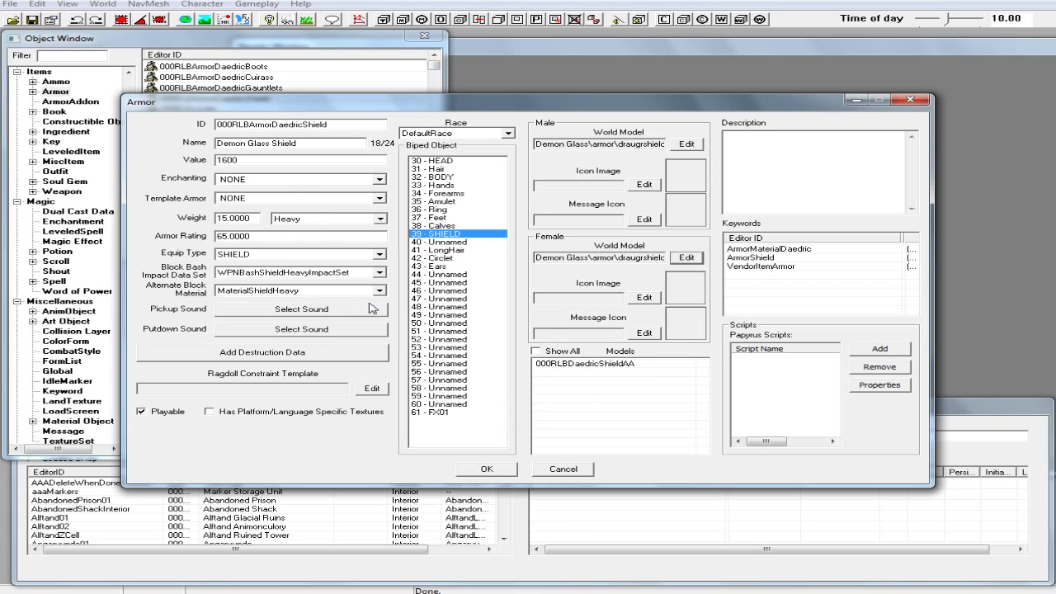
{"action": "left_click", "coordinate": [487, 470]}
Step: Open the 000RLBcirclet record and rename the item to Demon Glass Circlet
{"action": "left_click", "coordinate": [208, 110]}
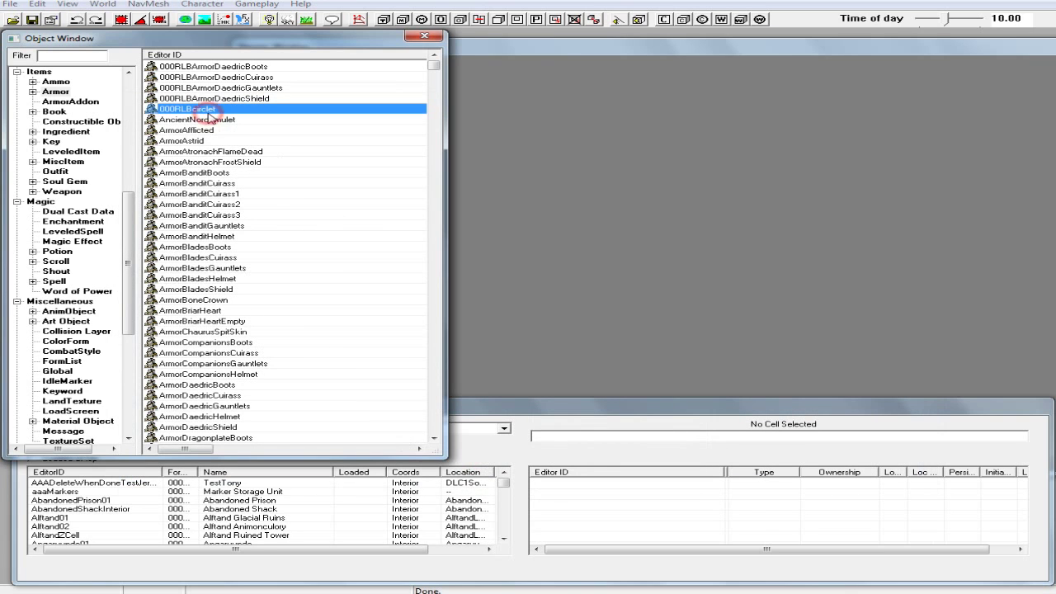
{"action": "double_click", "coordinate": [208, 110]}
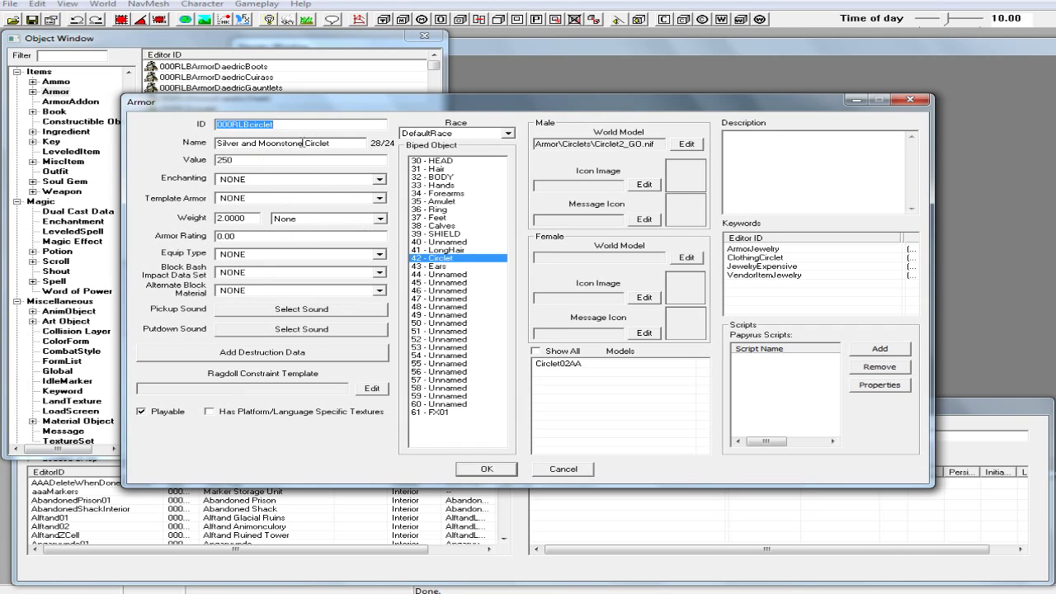
{"action": "left_click_drag", "start_coordinate": [303, 142], "coordinate": [152, 147]}
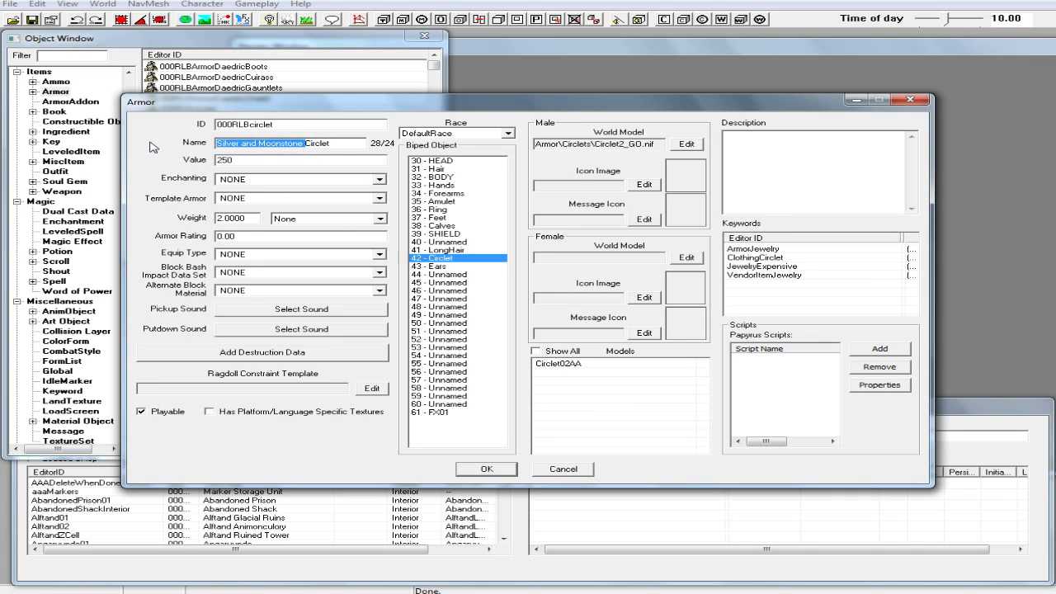
{"action": "type", "text": "Demon "}
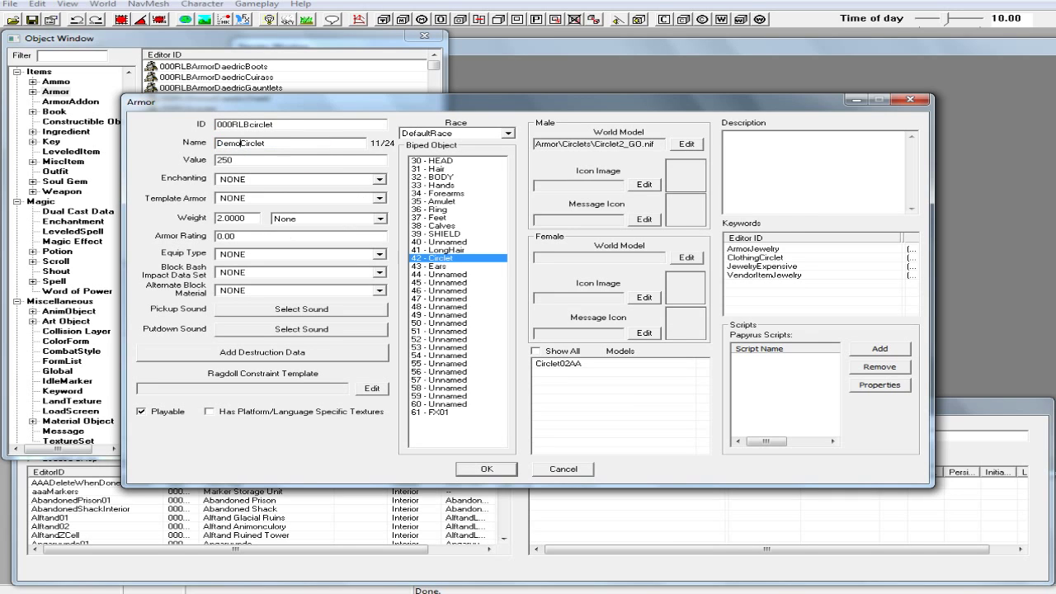
{"action": "type", "text": "Glass"}
Step: Set the circlet's armor class to Heavy and its armor rating to 25
{"action": "left_click", "coordinate": [382, 220]}
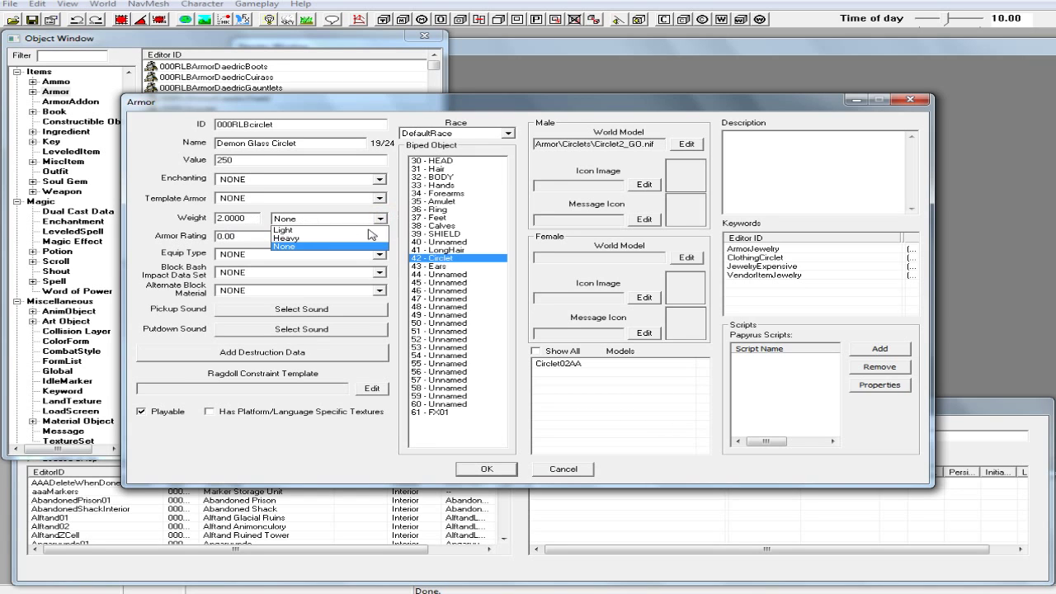
{"action": "left_click", "coordinate": [353, 240]}
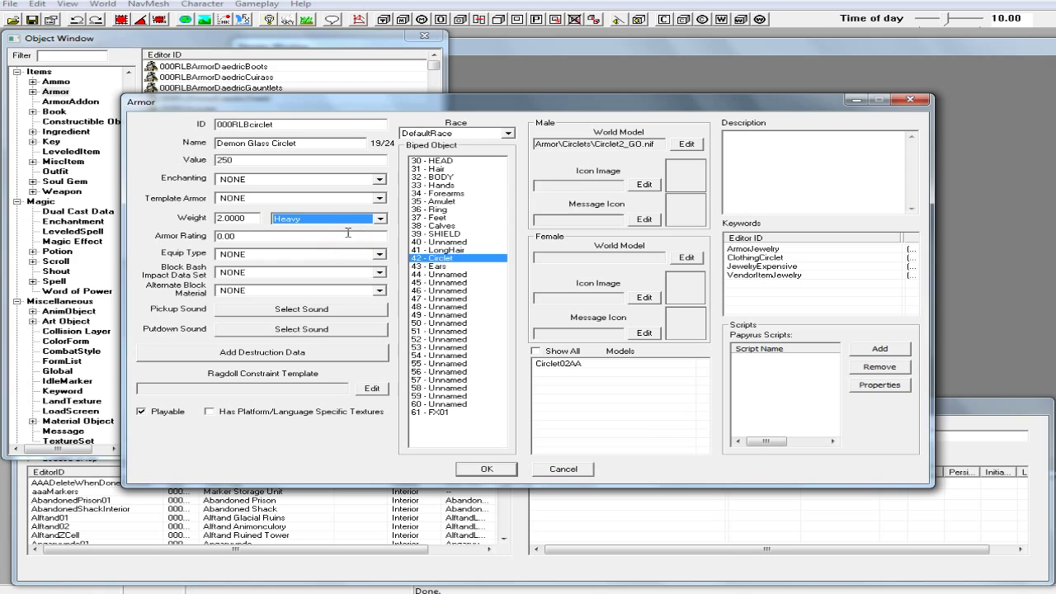
{"action": "left_click_drag", "start_coordinate": [221, 236], "coordinate": [171, 245]}
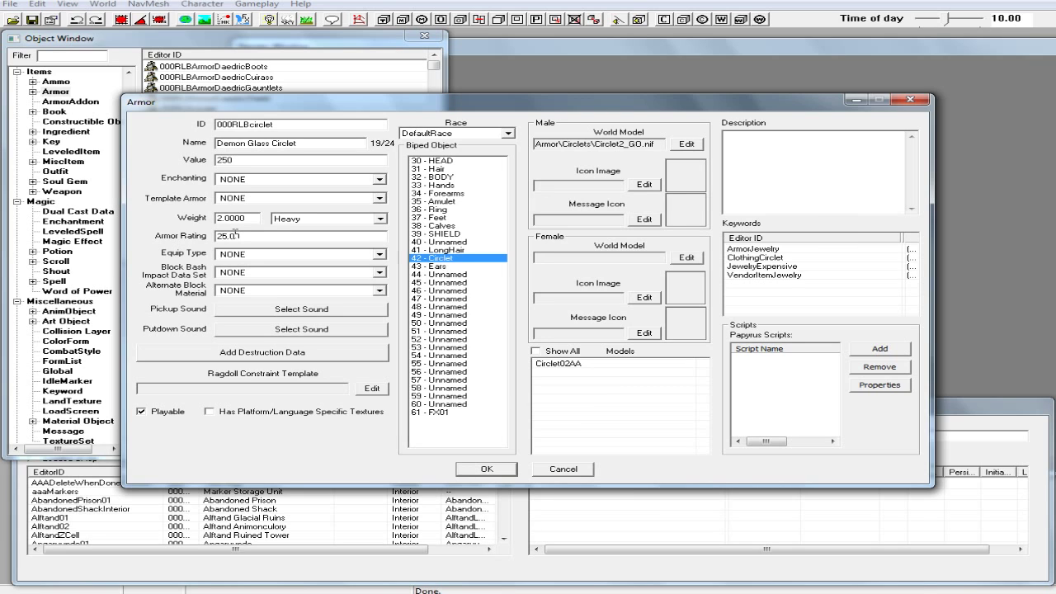
Step: Add the 000RLBCirclet02AA and 000RLBCirclet02ArgonianAA armor addons to the circlet's models
{"action": "right_click", "coordinate": [600, 404]}
{"action": "left_click", "coordinate": [632, 408]}
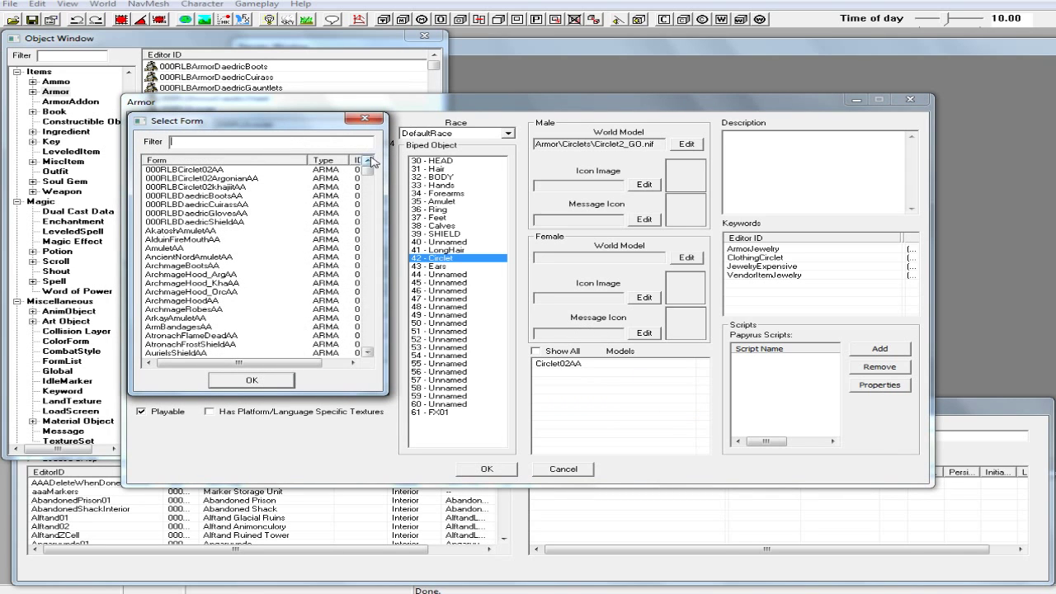
{"action": "left_click", "coordinate": [222, 169]}
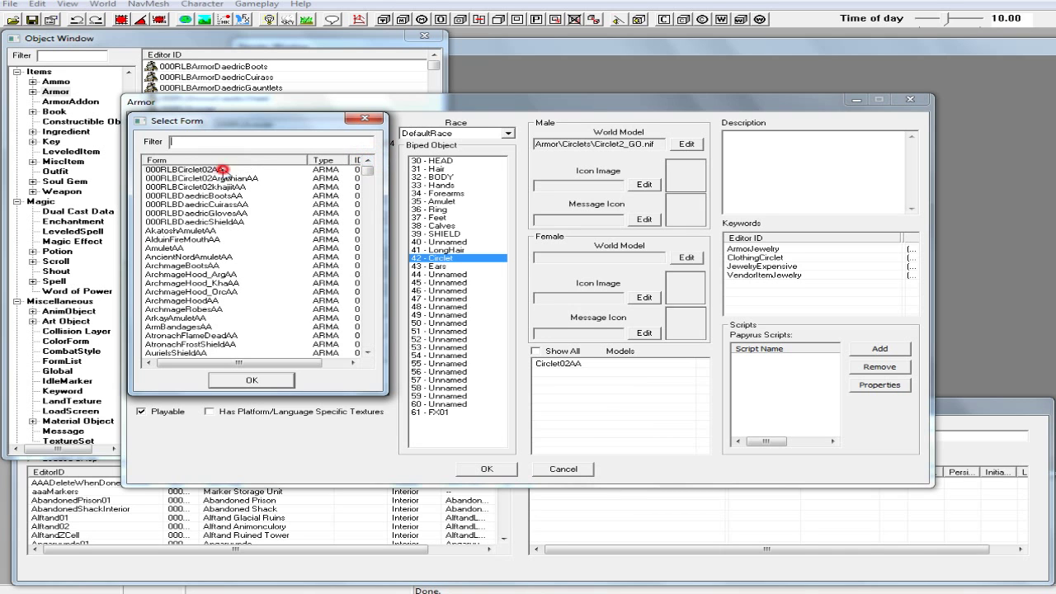
{"action": "left_click", "coordinate": [264, 382]}
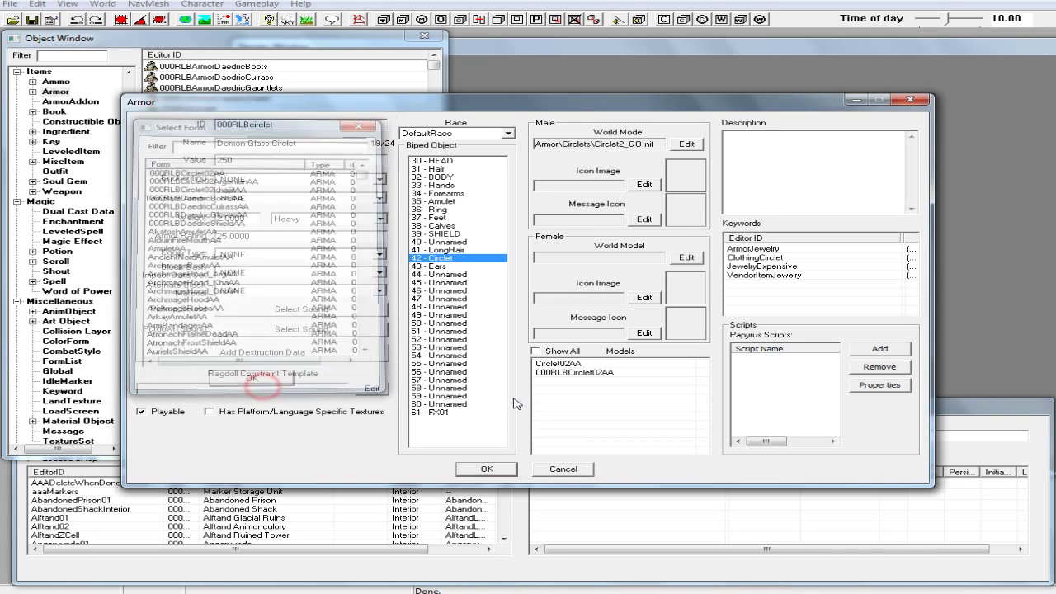
{"action": "right_click", "coordinate": [585, 401]}
{"action": "left_click", "coordinate": [617, 405]}
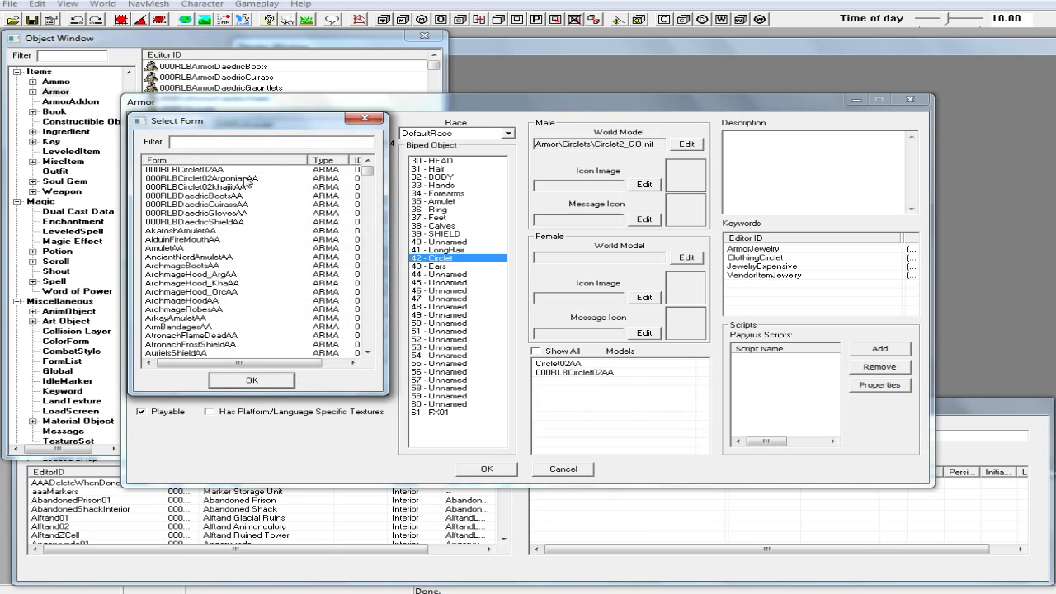
{"action": "left_click", "coordinate": [273, 382]}
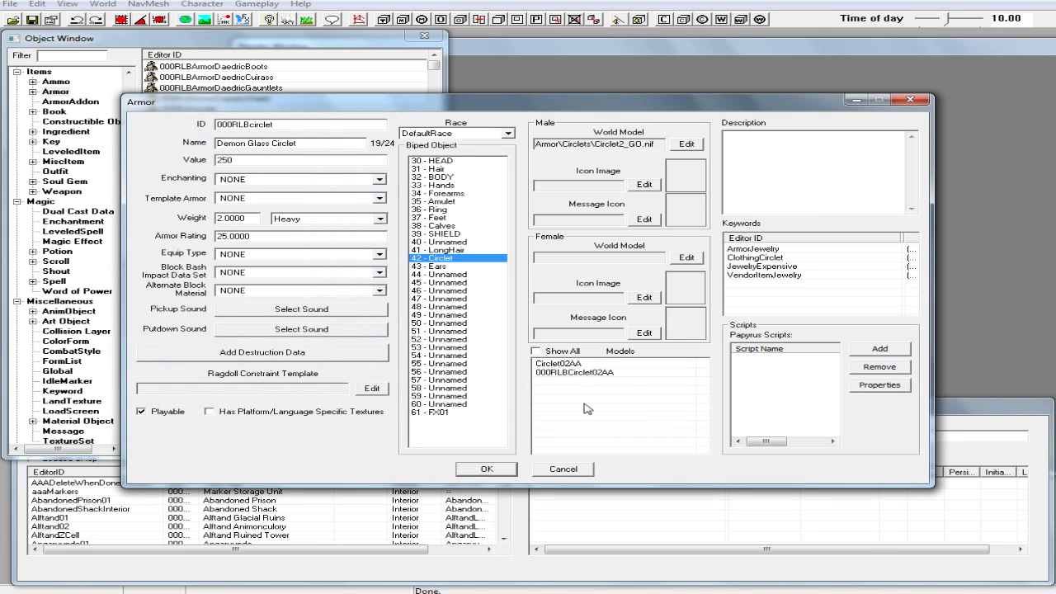
Step: Show all of the circlet's models and add the 000RLBCirclet02khajiitAA armor addon
{"action": "right_click", "coordinate": [587, 402]}
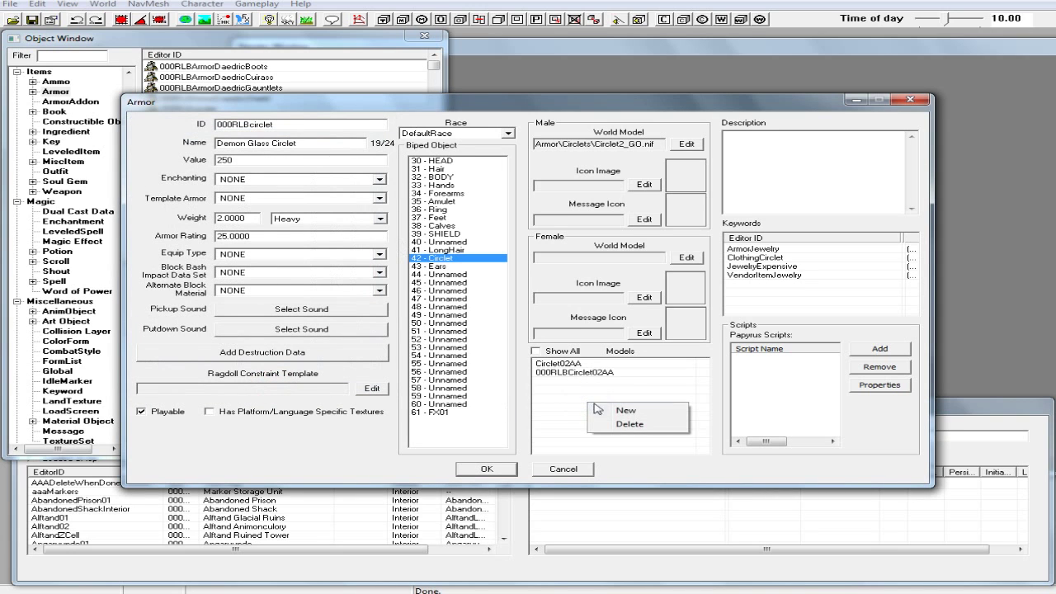
{"action": "left_click", "coordinate": [536, 351]}
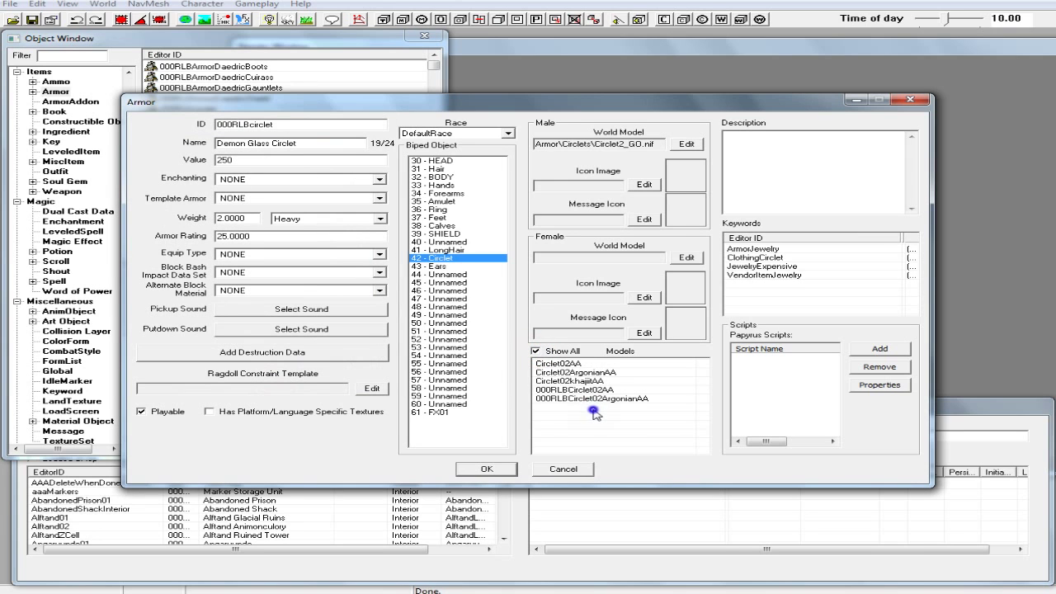
{"action": "right_click", "coordinate": [595, 413]}
{"action": "left_click", "coordinate": [625, 419]}
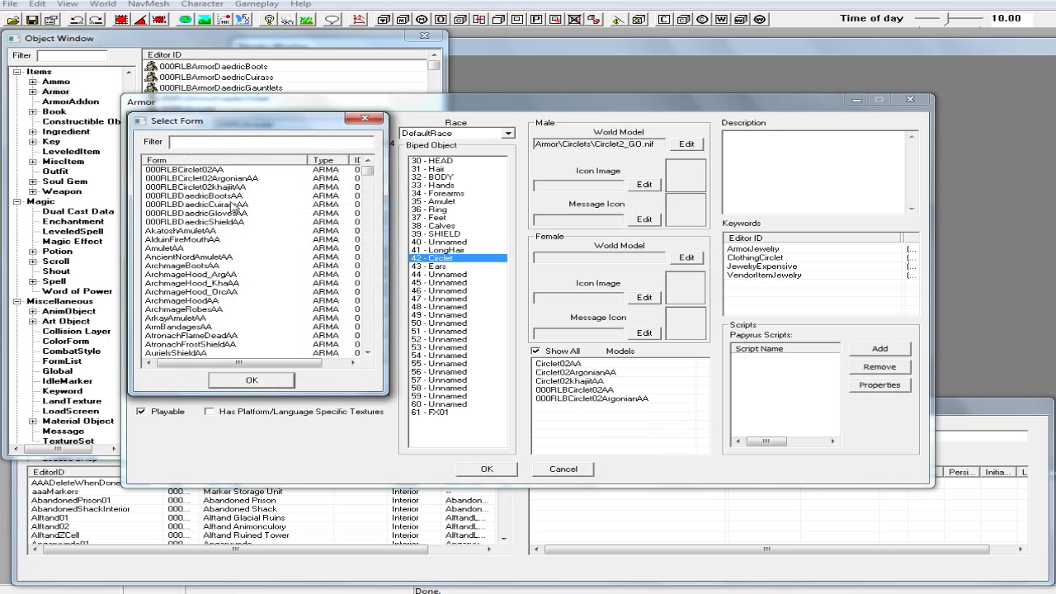
{"action": "left_click", "coordinate": [231, 187]}
{"action": "left_click", "coordinate": [250, 381]}
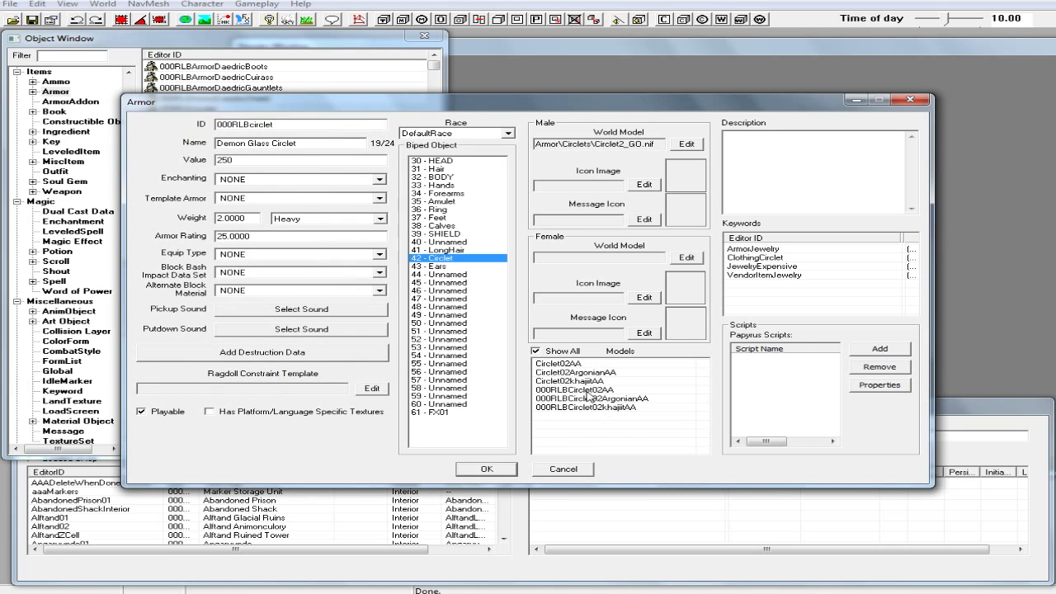
Step: Delete the original Circlet02AA, Circlet02ArgonianAA and Circlet02khajiitAA entries from the circlet's models and save the record
{"action": "left_click", "coordinate": [591, 381]}
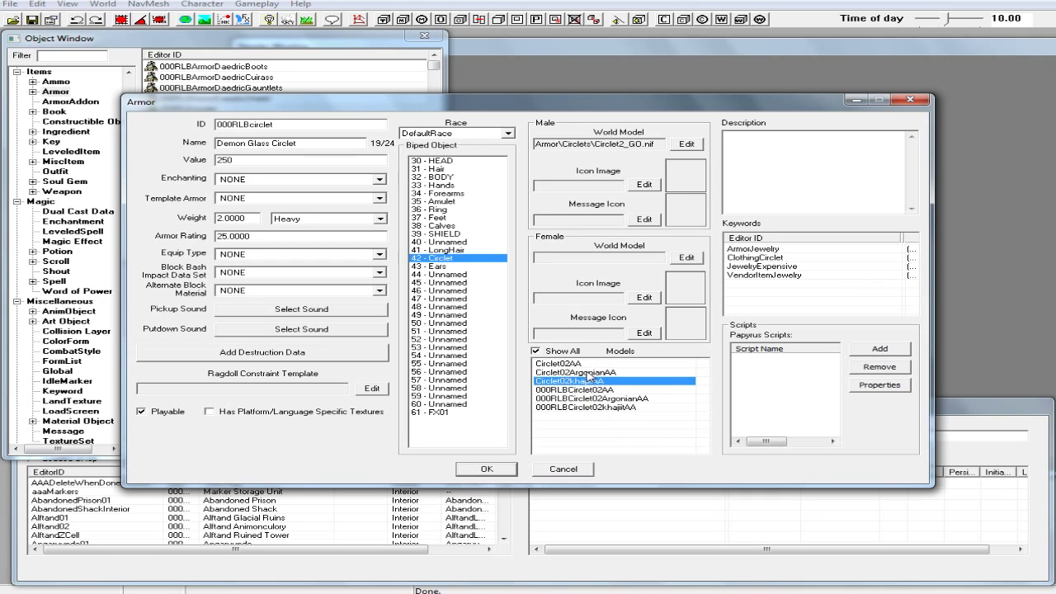
{"action": "left_click", "coordinate": [587, 373]}
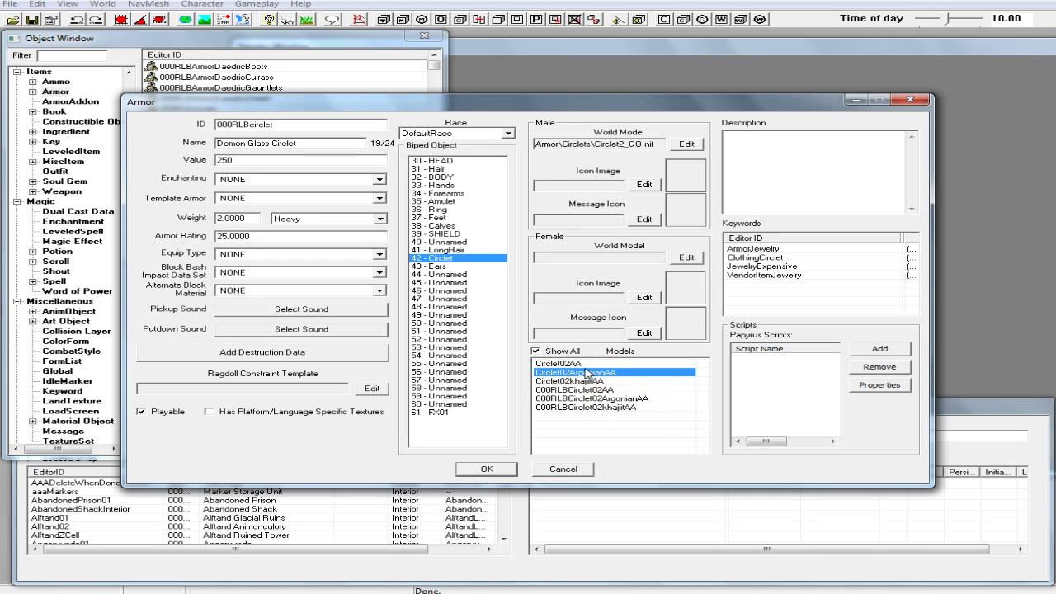
{"action": "left_click", "coordinate": [573, 363], "text": "ctrl"}
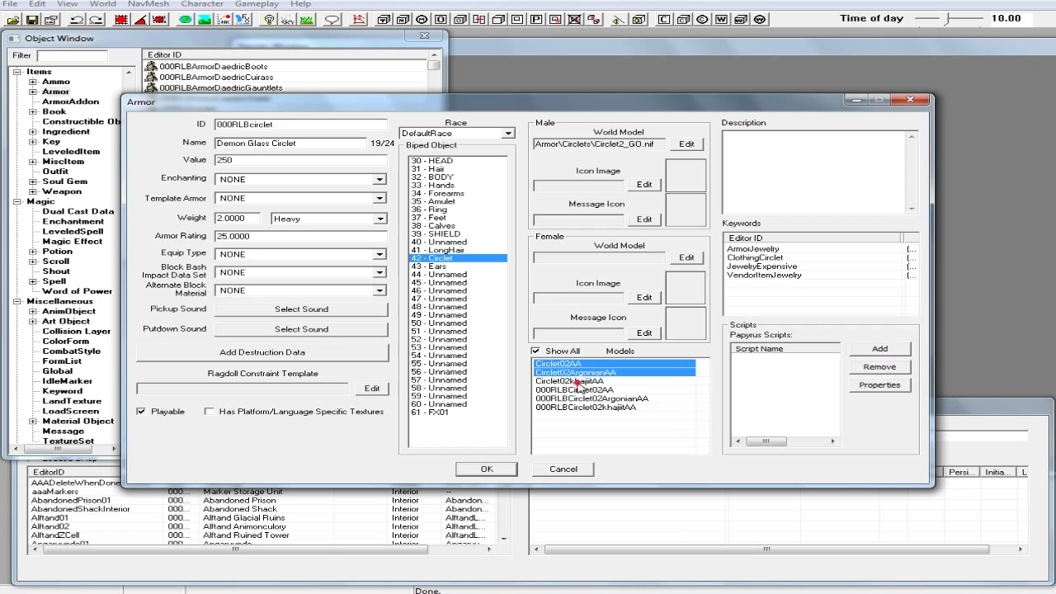
{"action": "left_click", "coordinate": [577, 382], "text": "ctrl"}
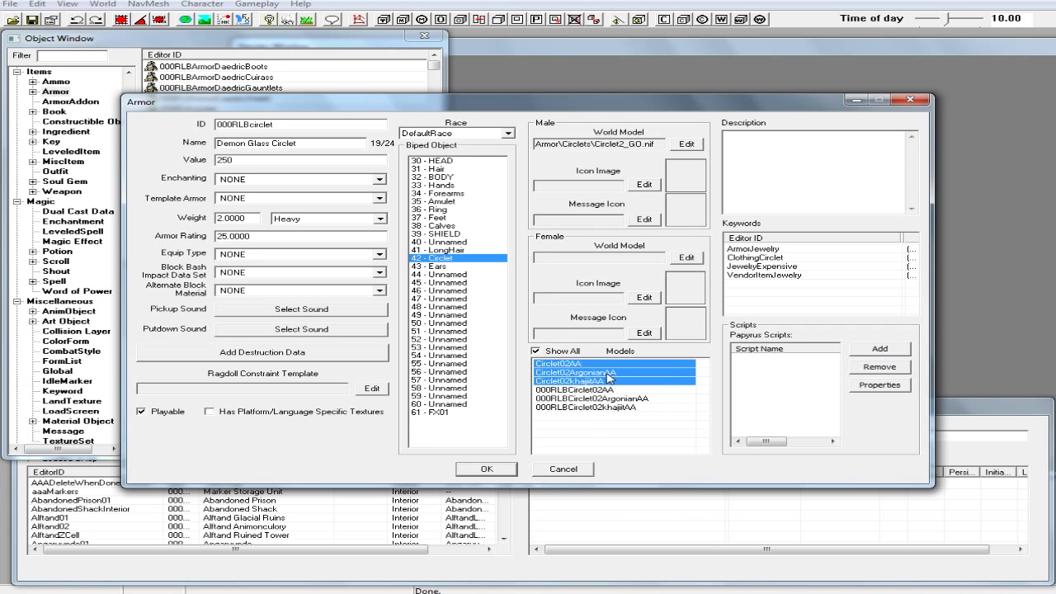
{"action": "key", "text": "Delete"}
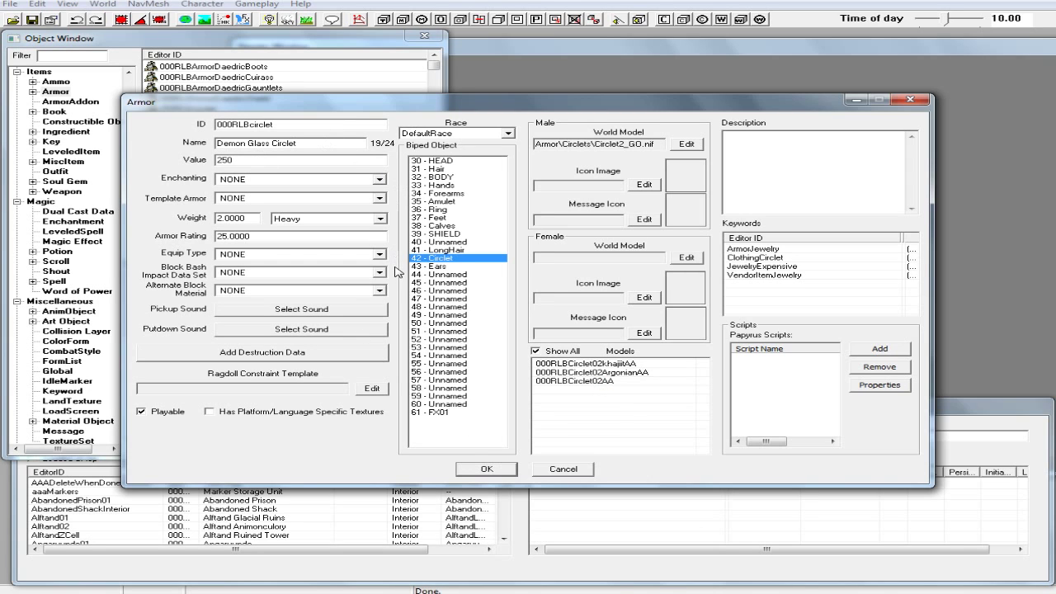
{"action": "left_click", "coordinate": [481, 469]}
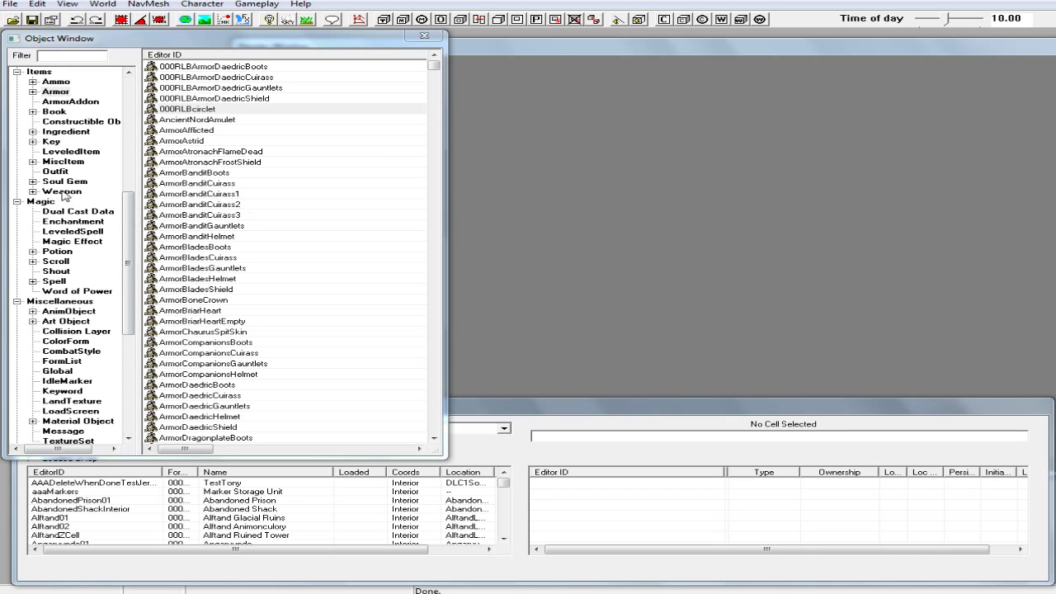
Step: Duplicate the DLC1DragonboneBow record among the weapon items
{"action": "left_click", "coordinate": [63, 191]}
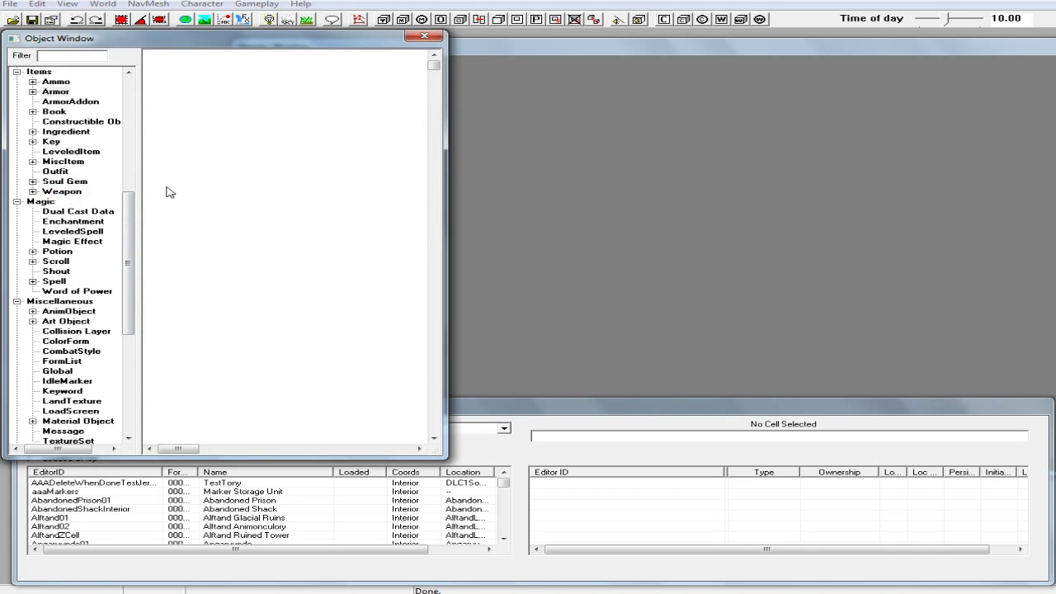
{"action": "left_click", "coordinate": [213, 184]}
{"action": "scroll", "coordinate": [227, 214], "scroll_direction": "down", "scroll_amount": 4}
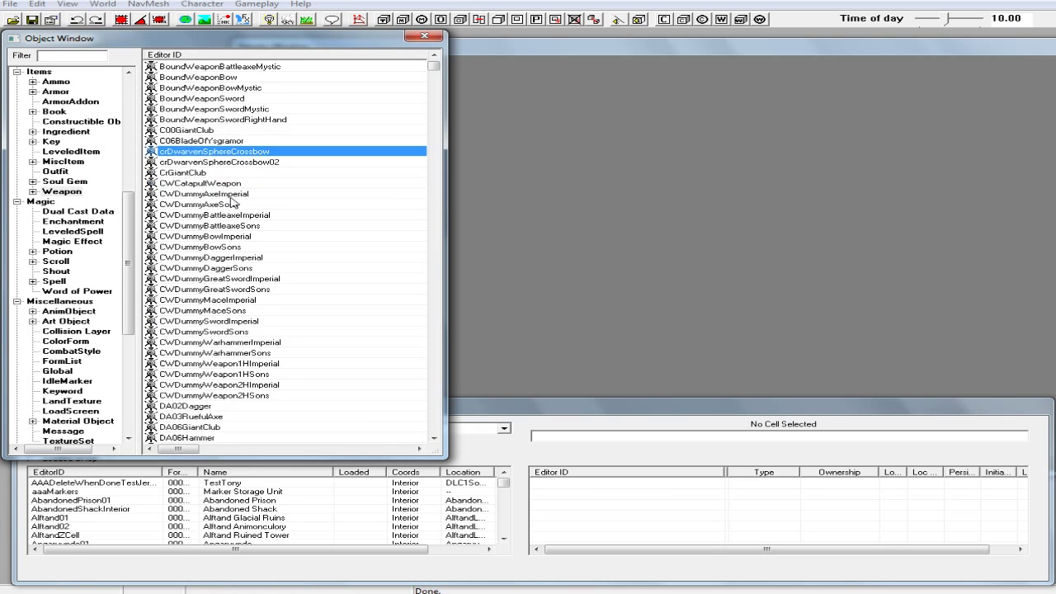
{"action": "scroll", "coordinate": [232, 240], "scroll_direction": "down", "scroll_amount": 7}
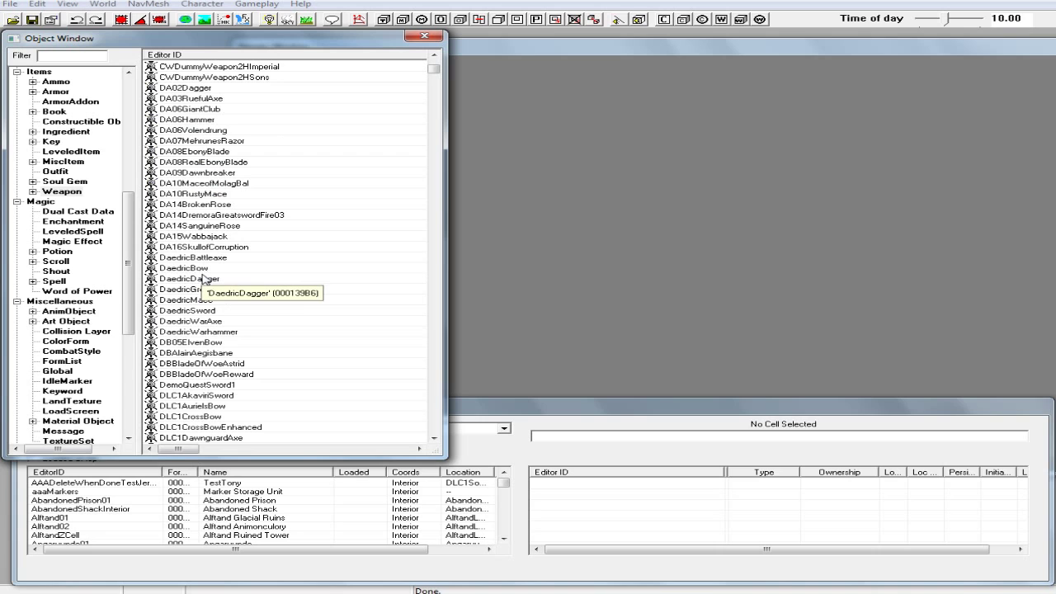
{"action": "scroll", "coordinate": [222, 289], "scroll_direction": "down", "scroll_amount": 3}
{"action": "scroll", "coordinate": [223, 289], "scroll_direction": "down", "scroll_amount": 6}
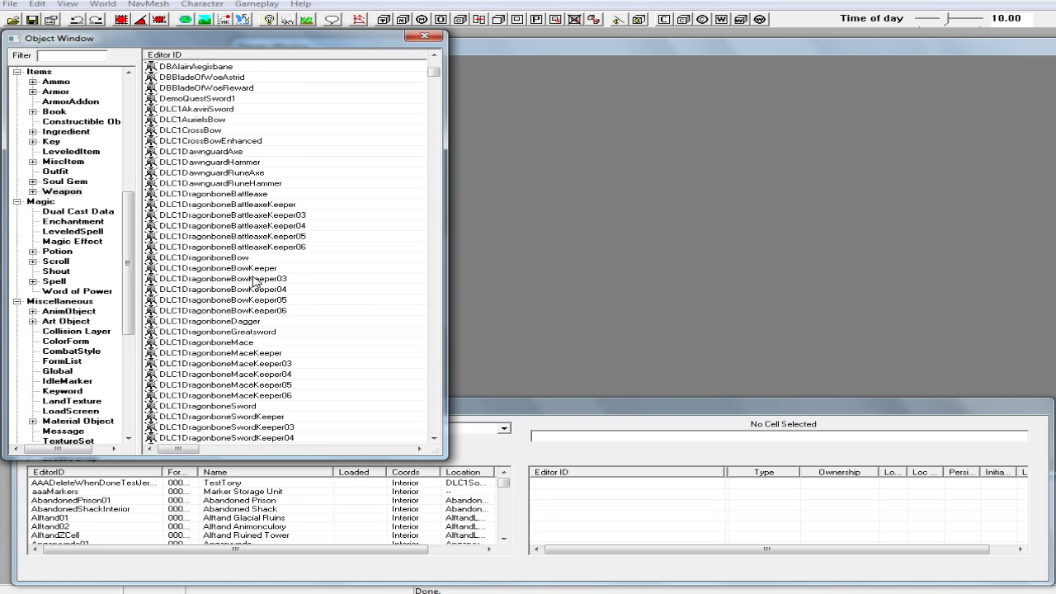
{"action": "scroll", "coordinate": [256, 283], "scroll_direction": "down", "scroll_amount": 13}
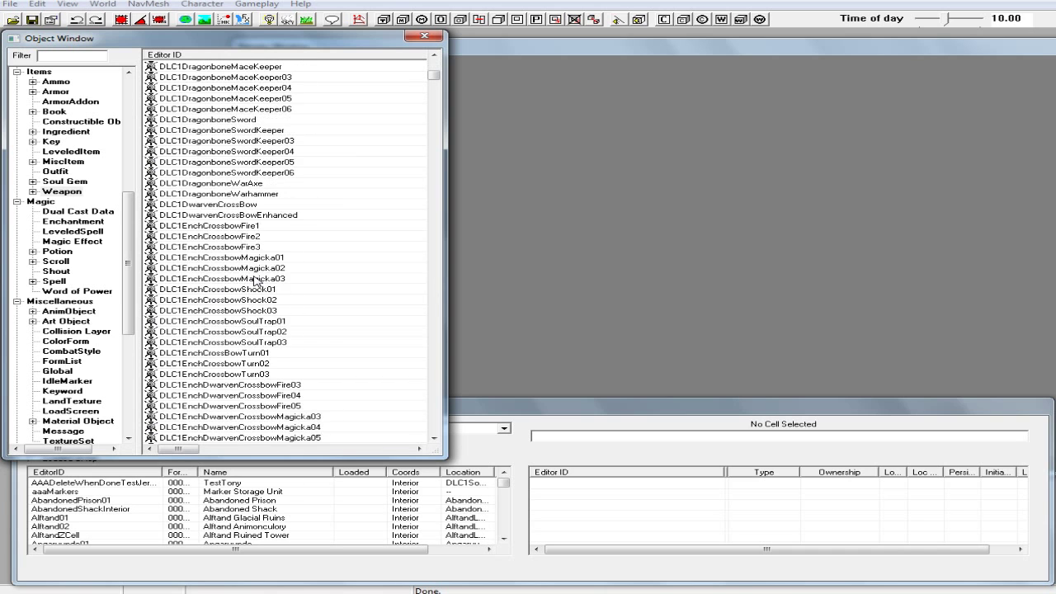
{"action": "scroll", "coordinate": [254, 282], "scroll_direction": "up", "scroll_amount": 11}
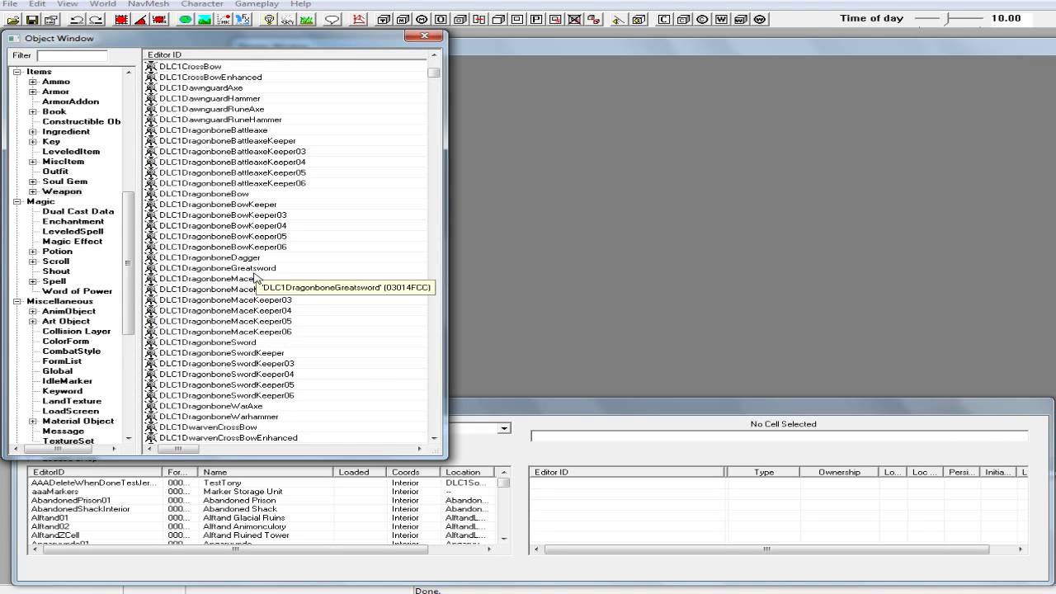
{"action": "left_click", "coordinate": [244, 195]}
{"action": "right_click", "coordinate": [243, 196]}
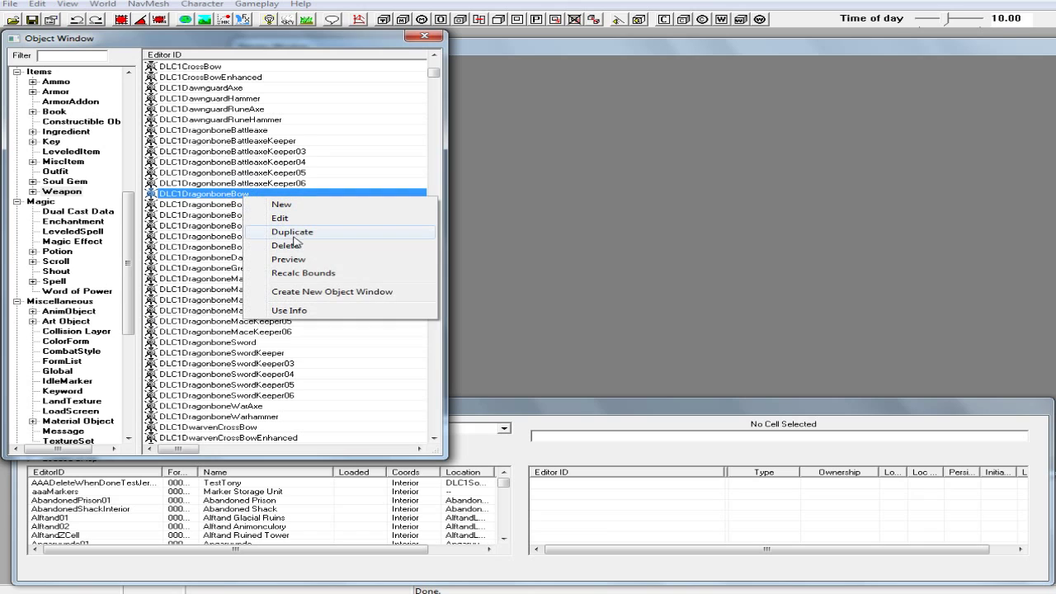
{"action": "left_click", "coordinate": [298, 236]}
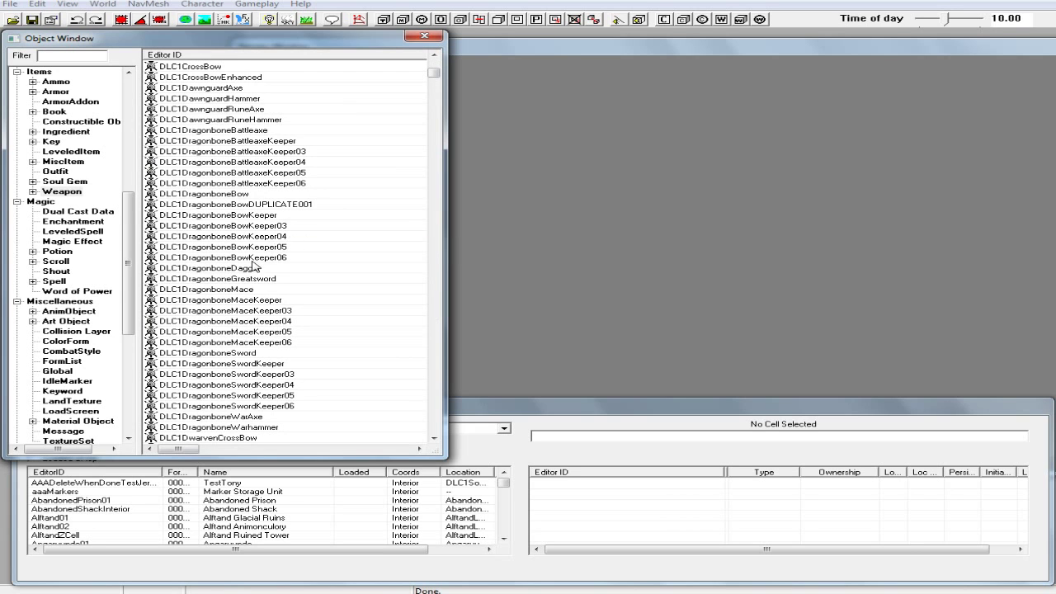
Step: Duplicate the DLC1DragonboneSword and DLC1DragonboneGreatsword weapon records
{"action": "left_click", "coordinate": [231, 354]}
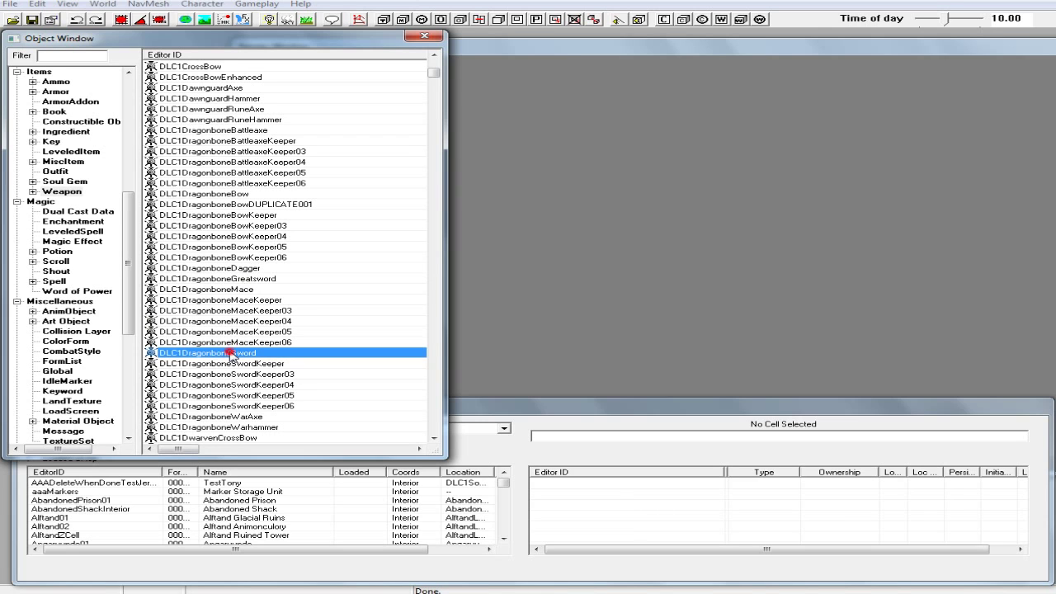
{"action": "right_click", "coordinate": [232, 353]}
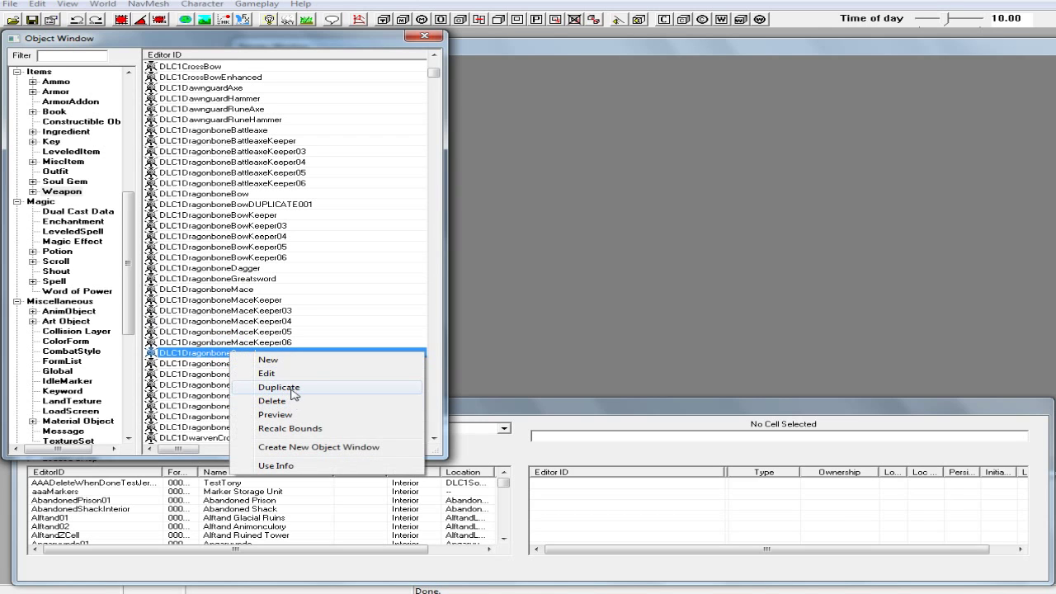
{"action": "left_click", "coordinate": [293, 393]}
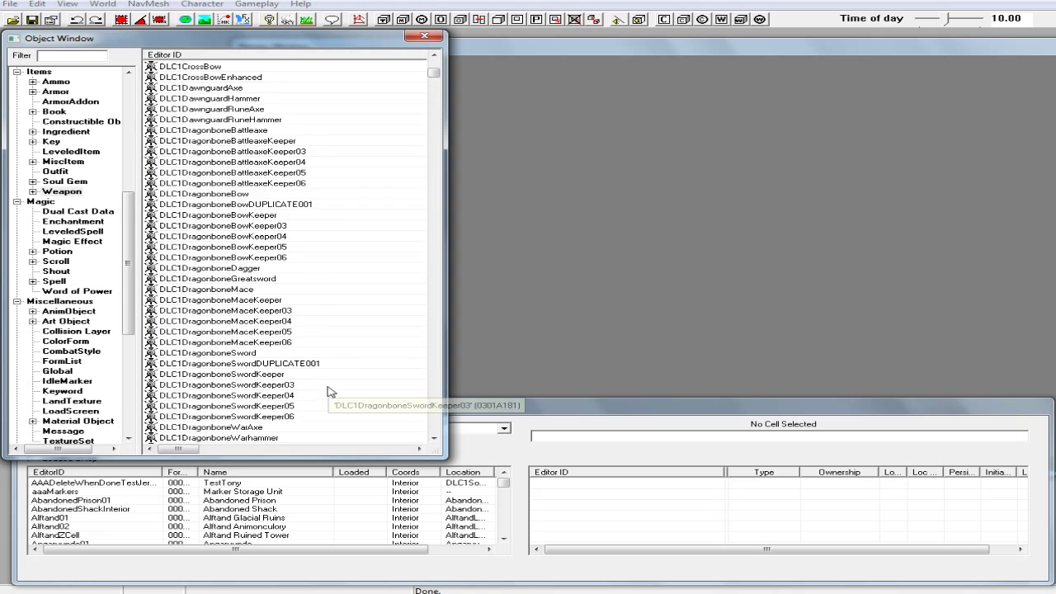
{"action": "scroll", "coordinate": [326, 392], "scroll_direction": "down", "scroll_amount": 1}
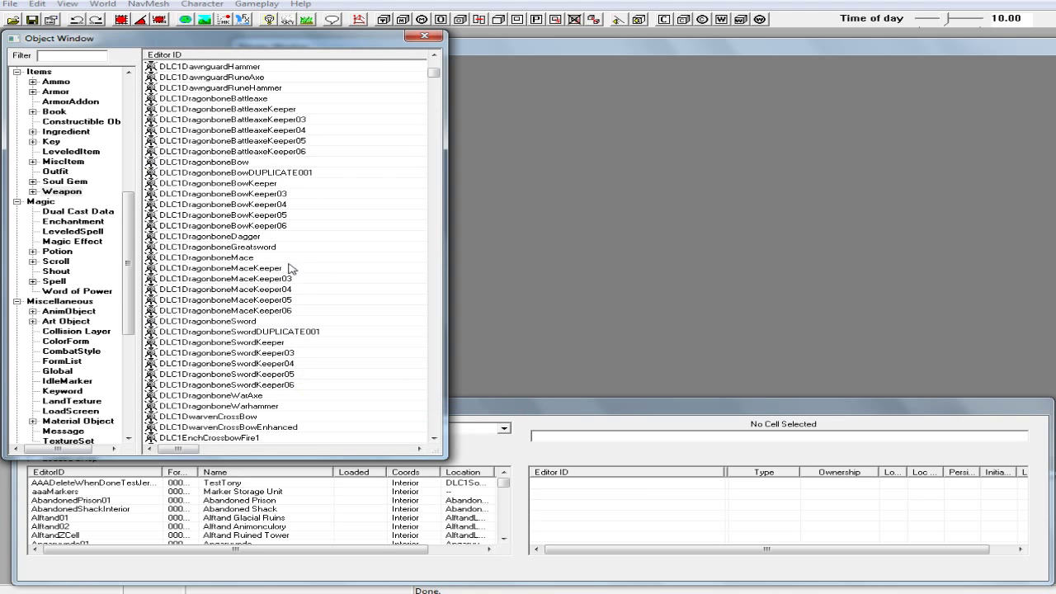
{"action": "scroll", "coordinate": [290, 245], "scroll_direction": "up", "scroll_amount": 1}
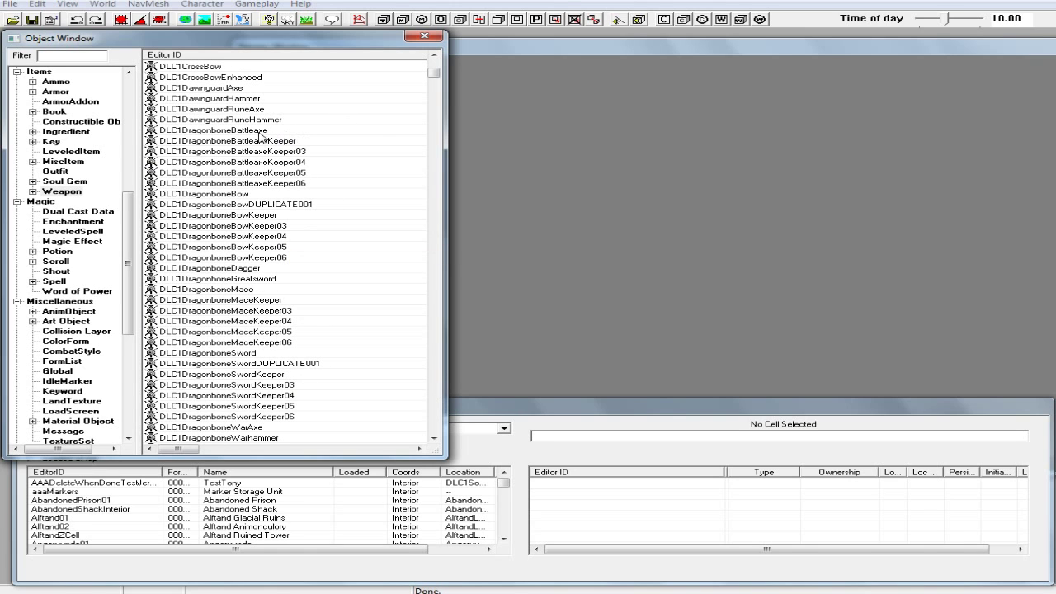
{"action": "left_click", "coordinate": [240, 281]}
{"action": "right_click", "coordinate": [236, 277]}
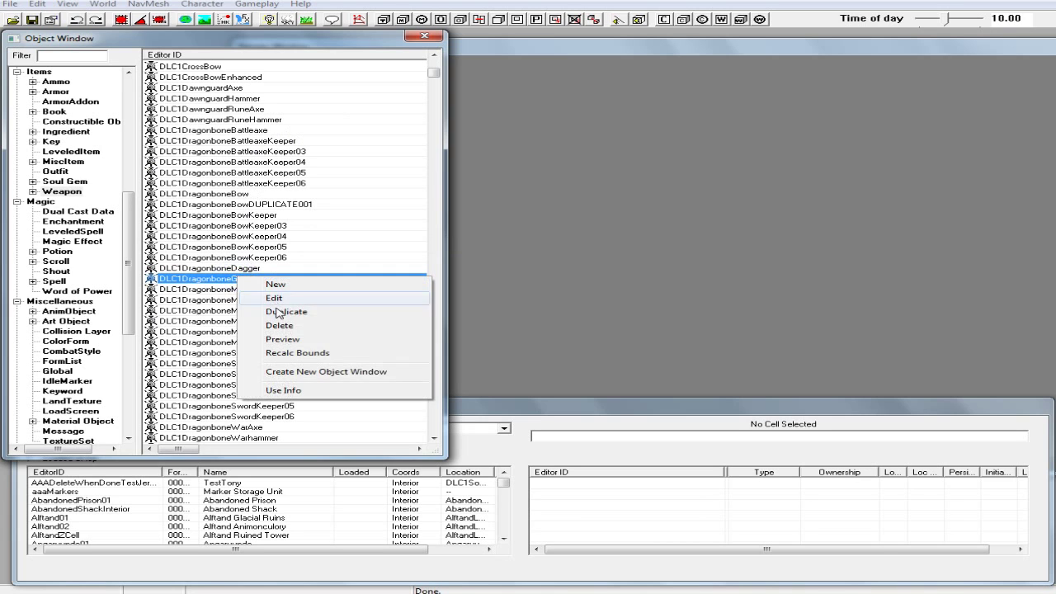
{"action": "left_click", "coordinate": [280, 312]}
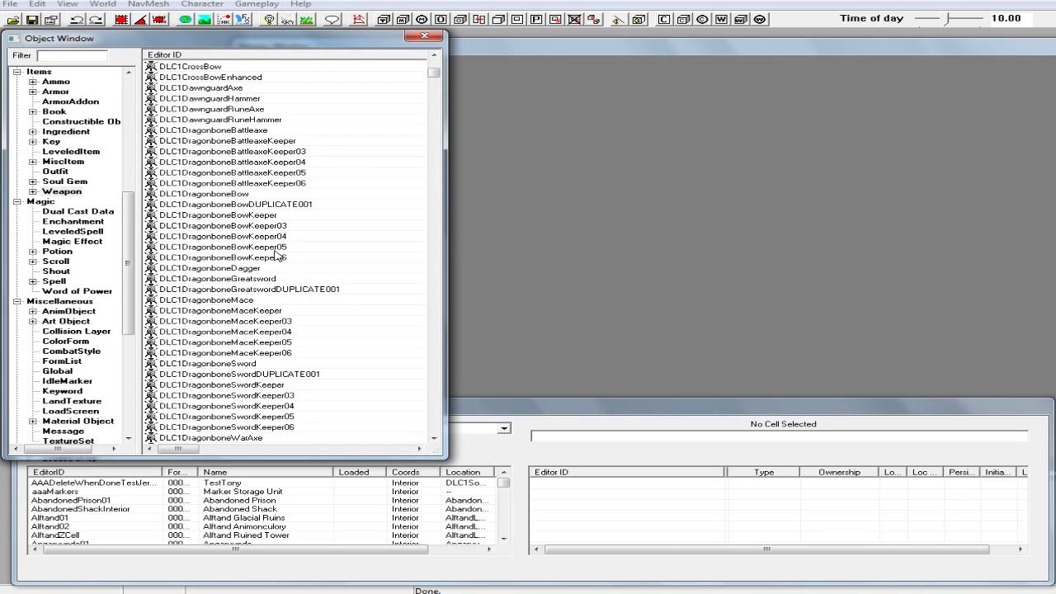
Step: Rename the duplicated Dragonbone bow record to 000RLBbow without creating a new object
{"action": "left_click", "coordinate": [289, 204]}
{"action": "left_click", "coordinate": [163, 204]}
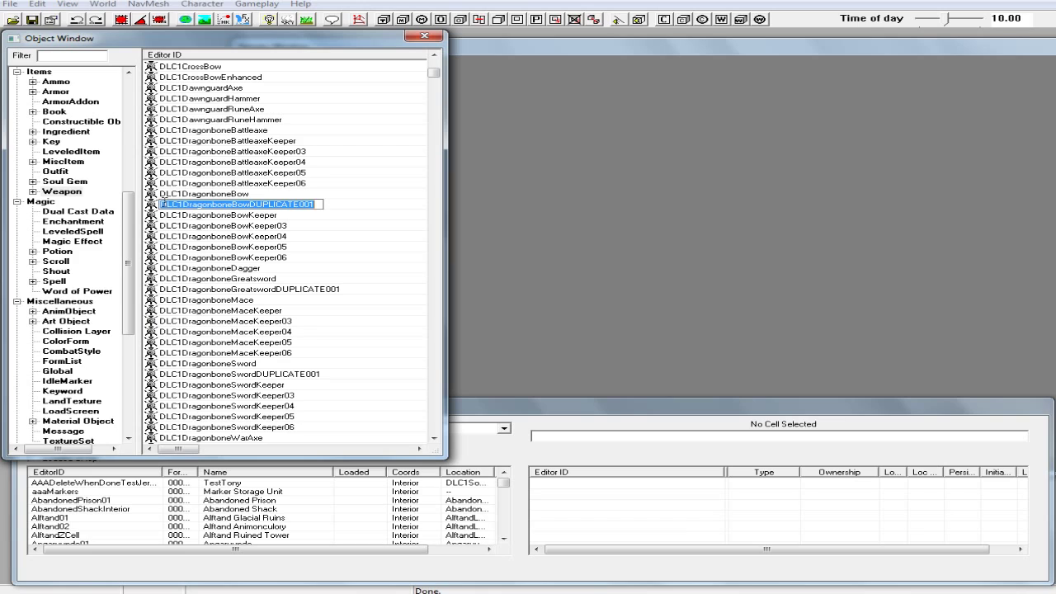
{"action": "type", "text": "000RL"}
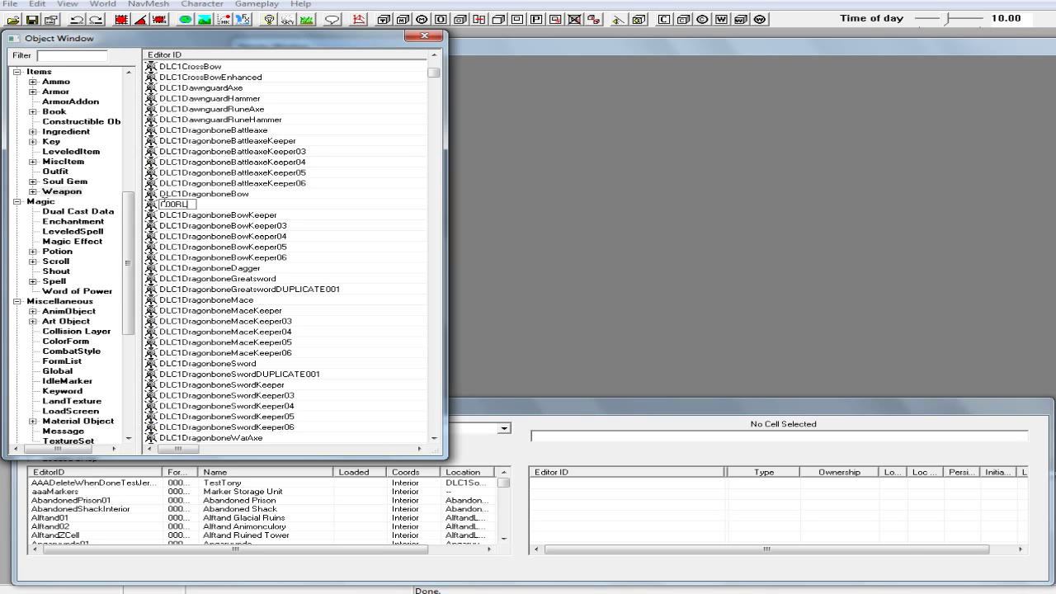
{"action": "type", "text": "Bbow"}
{"action": "key", "text": "Return"}
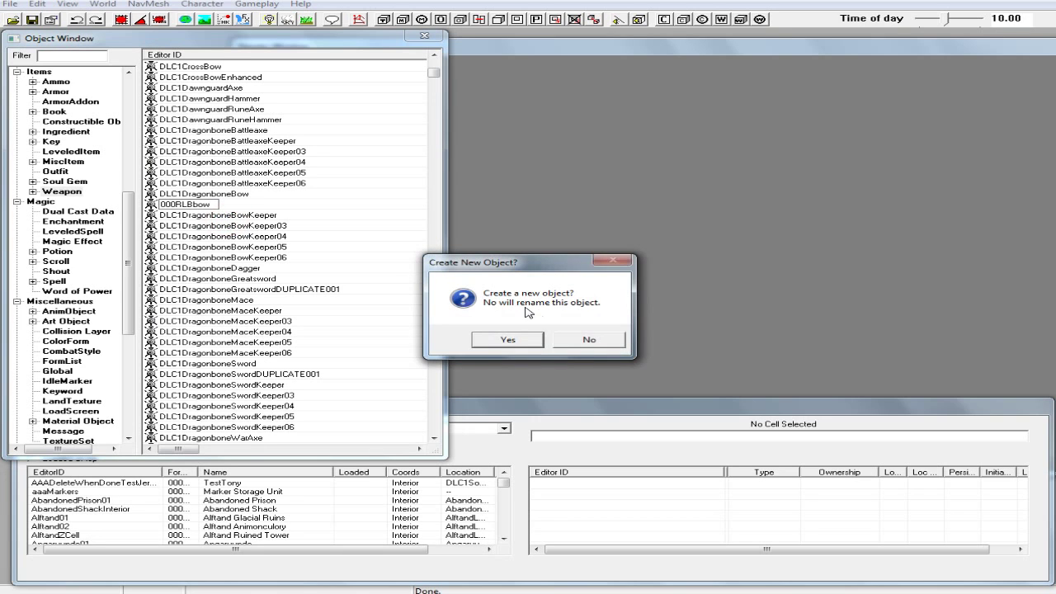
{"action": "left_click", "coordinate": [596, 343]}
{"action": "left_click", "coordinate": [586, 341]}
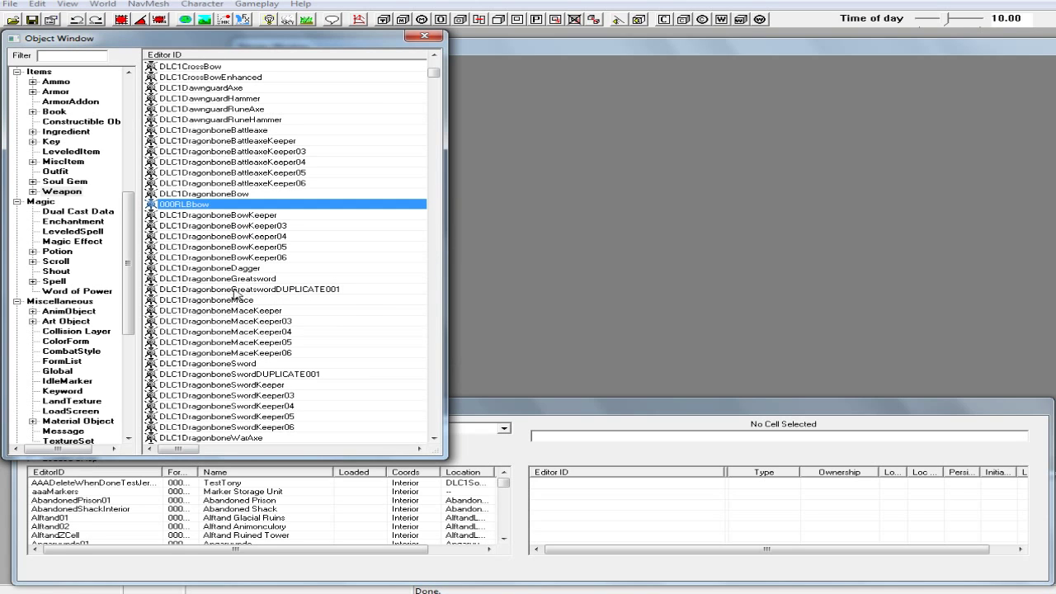
Step: Rename the duplicated Dragonbone greatsword record to 000RLBgreatsword, keeping it as the same object
{"action": "left_click", "coordinate": [186, 289]}
{"action": "left_click", "coordinate": [175, 287]}
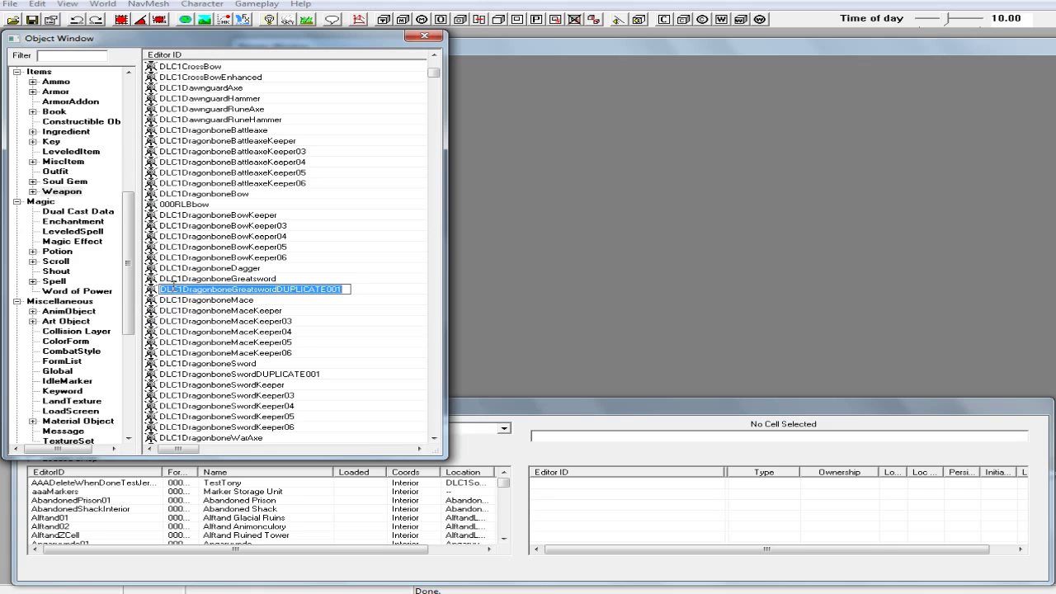
{"action": "type", "text": "000RL"}
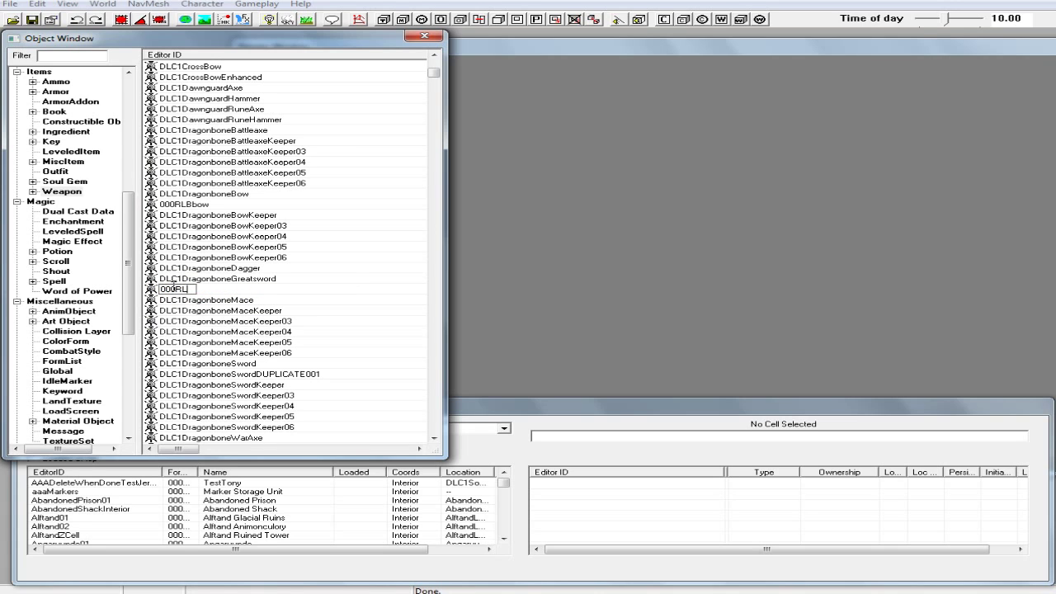
{"action": "type", "text": "Bgreatsword"}
{"action": "key", "text": "Return"}
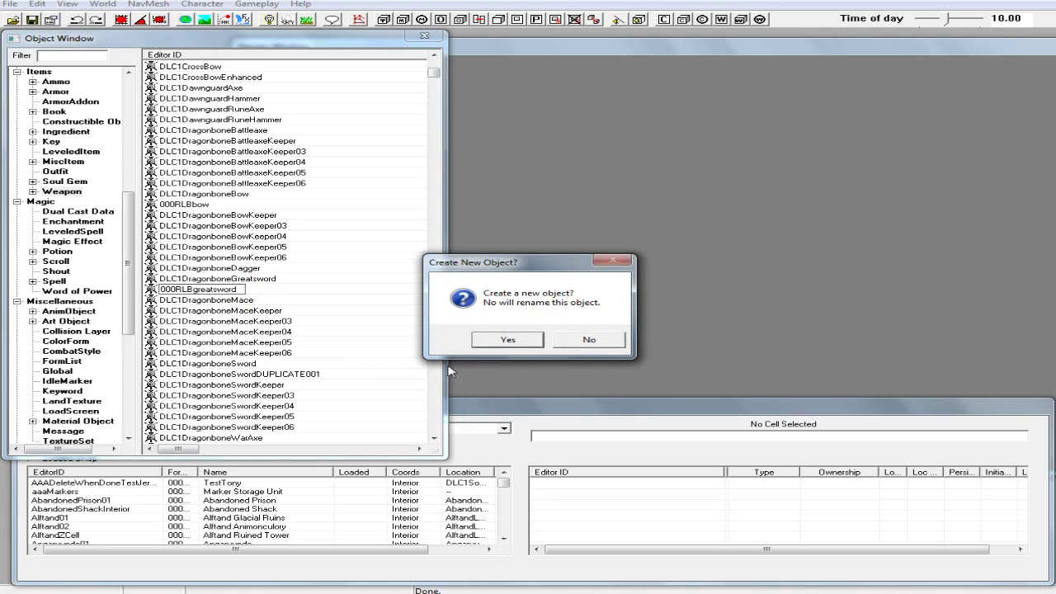
{"action": "left_click", "coordinate": [569, 341]}
{"action": "left_click", "coordinate": [564, 340]}
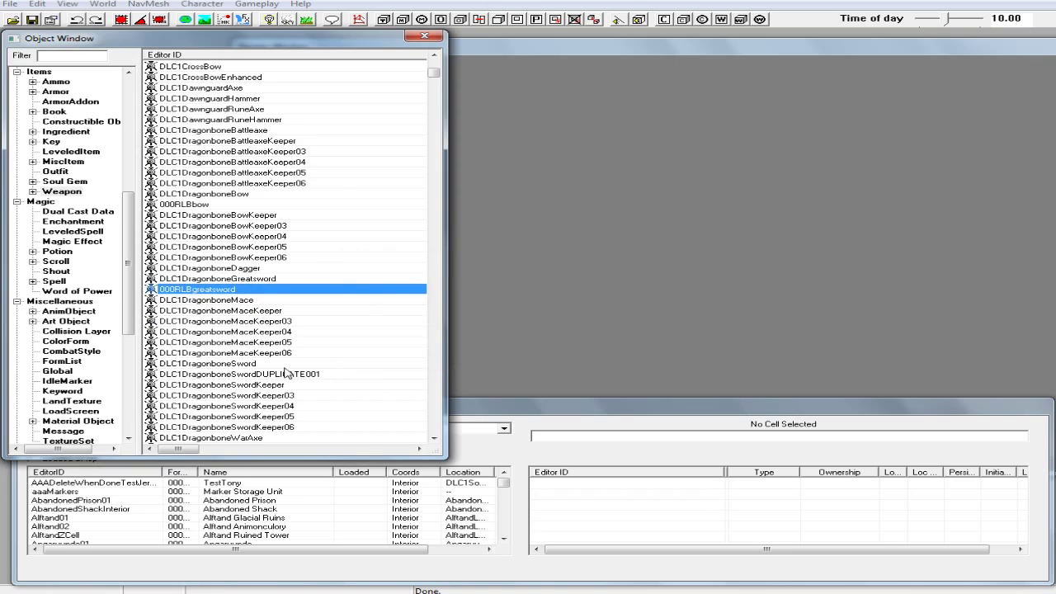
Step: Change the duplicated Dragonbone sword's editor ID to 000RLBsword, renaming the existing object
{"action": "left_click", "coordinate": [285, 374]}
{"action": "left_click", "coordinate": [285, 374]}
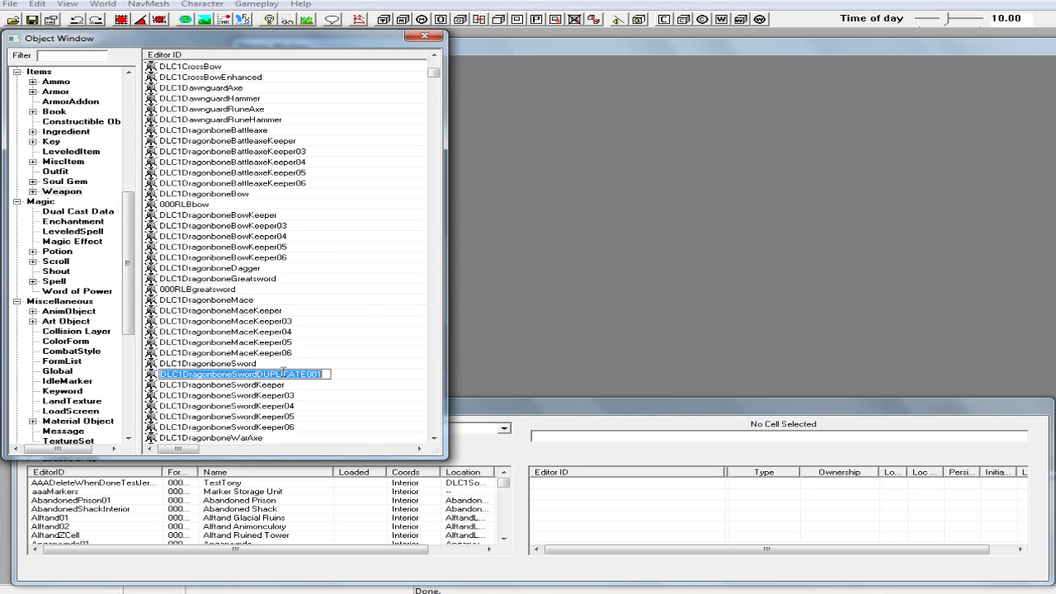
{"action": "type", "text": "000R"}
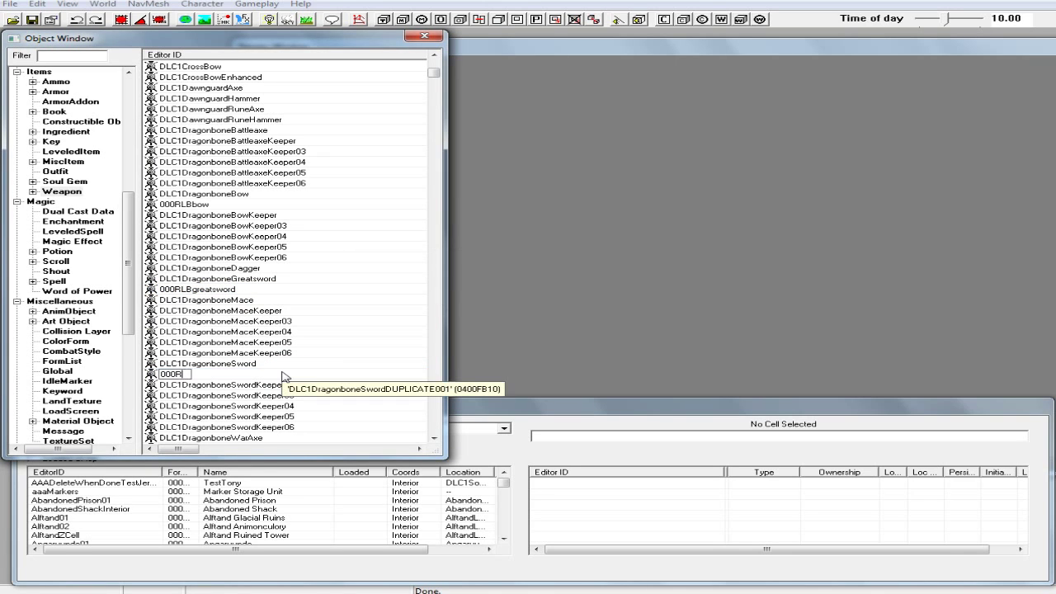
{"action": "type", "text": "LBsword"}
{"action": "key", "text": "Return"}
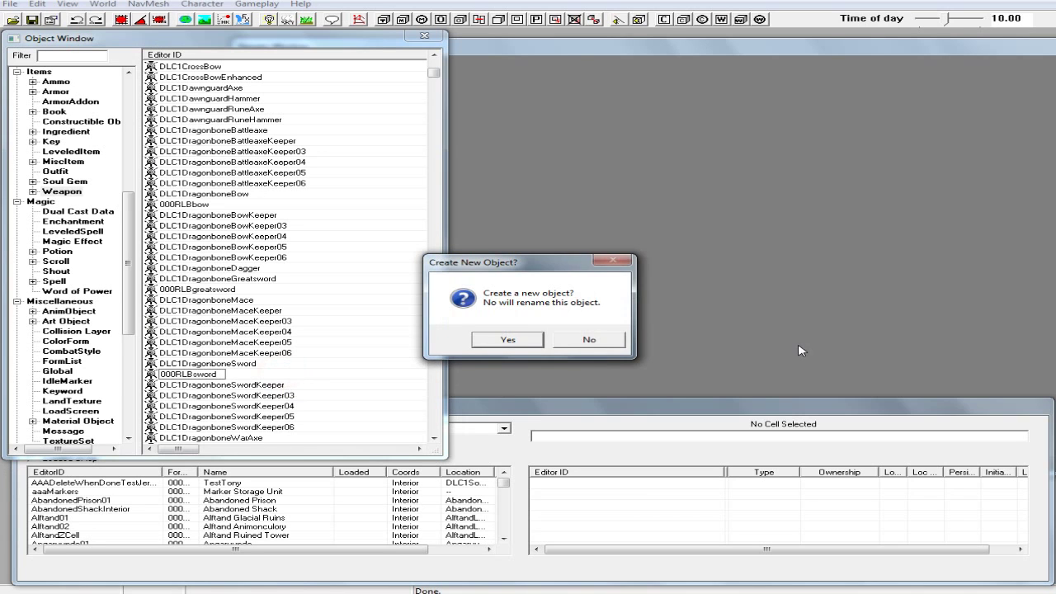
{"action": "left_click", "coordinate": [591, 340]}
{"action": "left_click", "coordinate": [599, 345]}
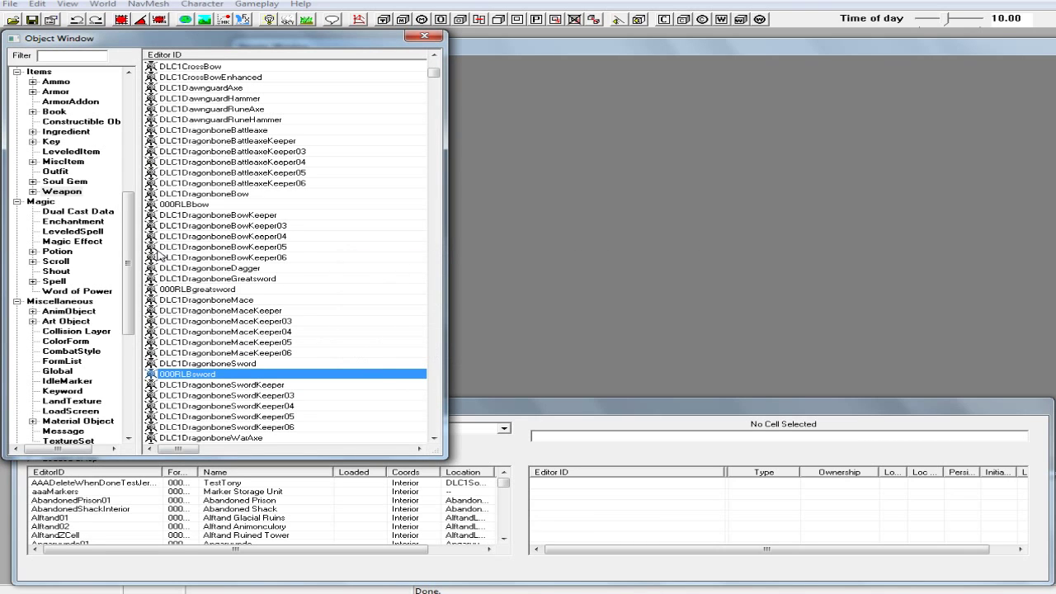
Step: Duplicate the DaedricArrow record among the ammo items
{"action": "left_click", "coordinate": [53, 82]}
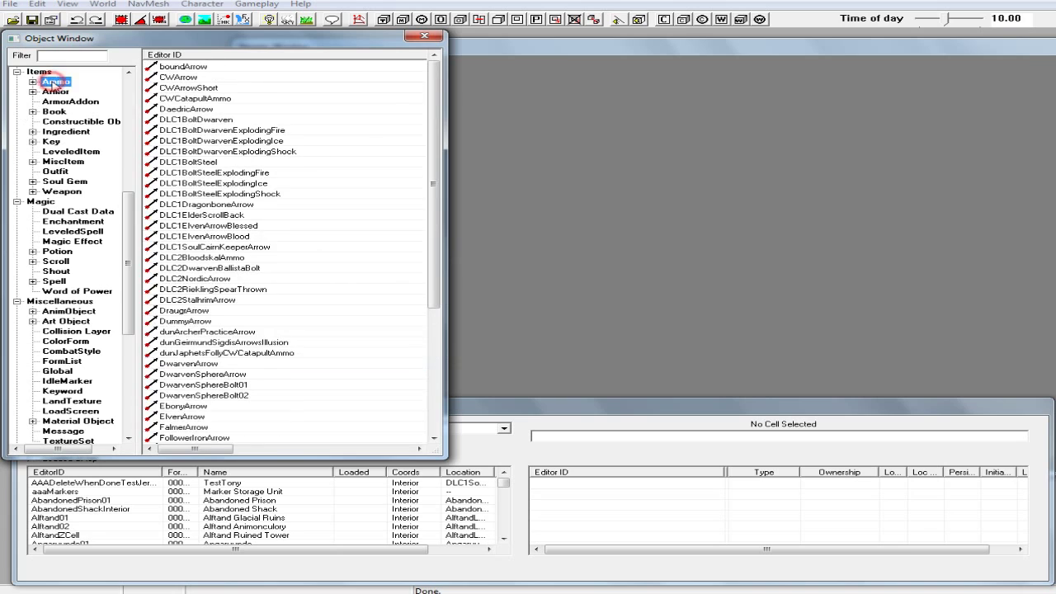
{"action": "left_click", "coordinate": [225, 194]}
{"action": "scroll", "coordinate": [297, 212], "scroll_direction": "down", "scroll_amount": 2}
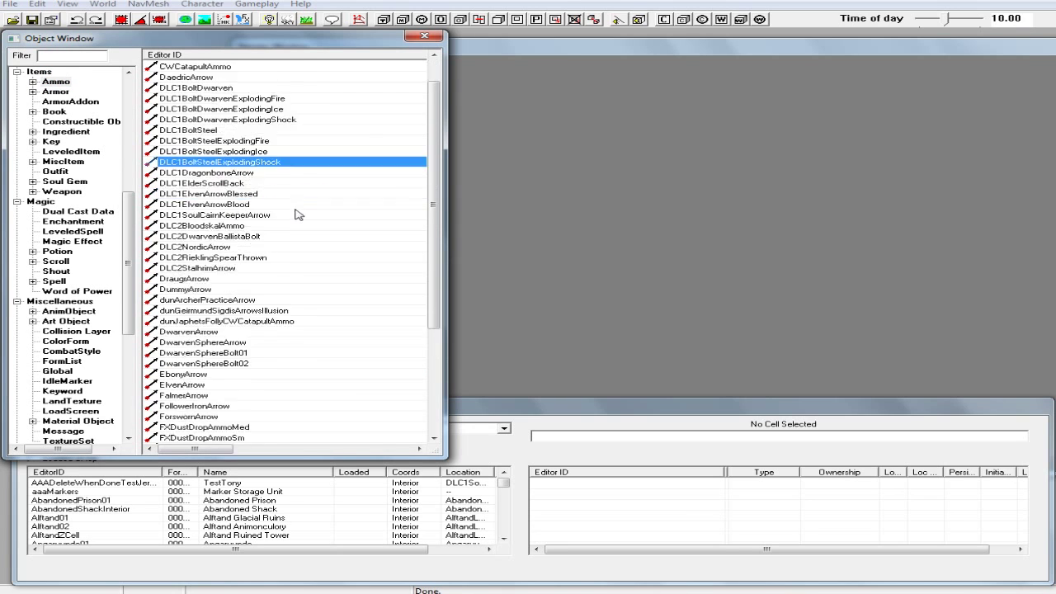
{"action": "scroll", "coordinate": [260, 312], "scroll_direction": "down", "scroll_amount": 1}
{"action": "scroll", "coordinate": [258, 314], "scroll_direction": "up", "scroll_amount": 1}
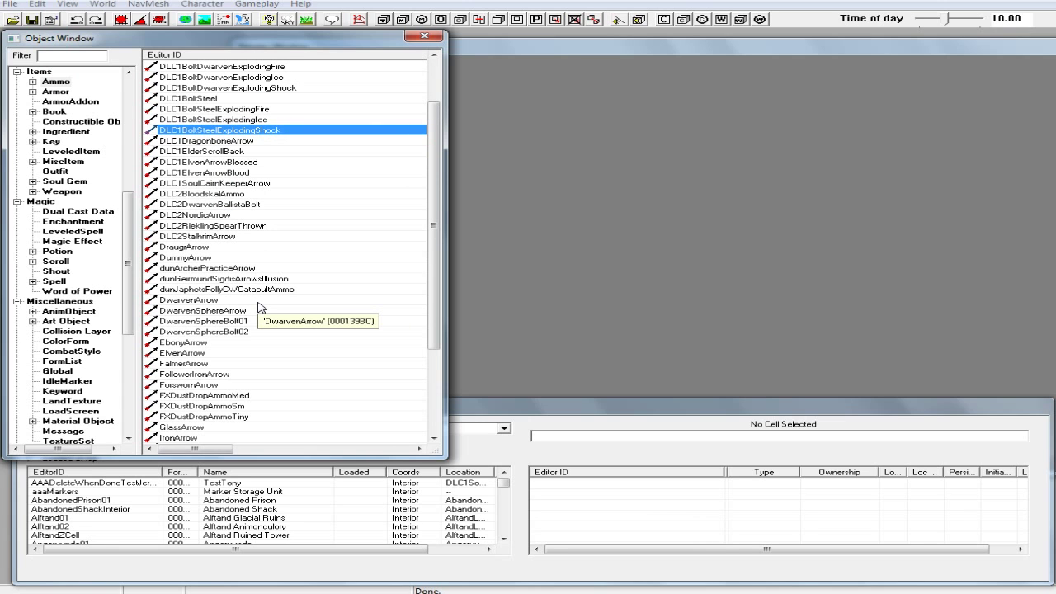
{"action": "scroll", "coordinate": [259, 307], "scroll_direction": "up", "scroll_amount": 1}
{"action": "scroll", "coordinate": [258, 307], "scroll_direction": "up", "scroll_amount": 1}
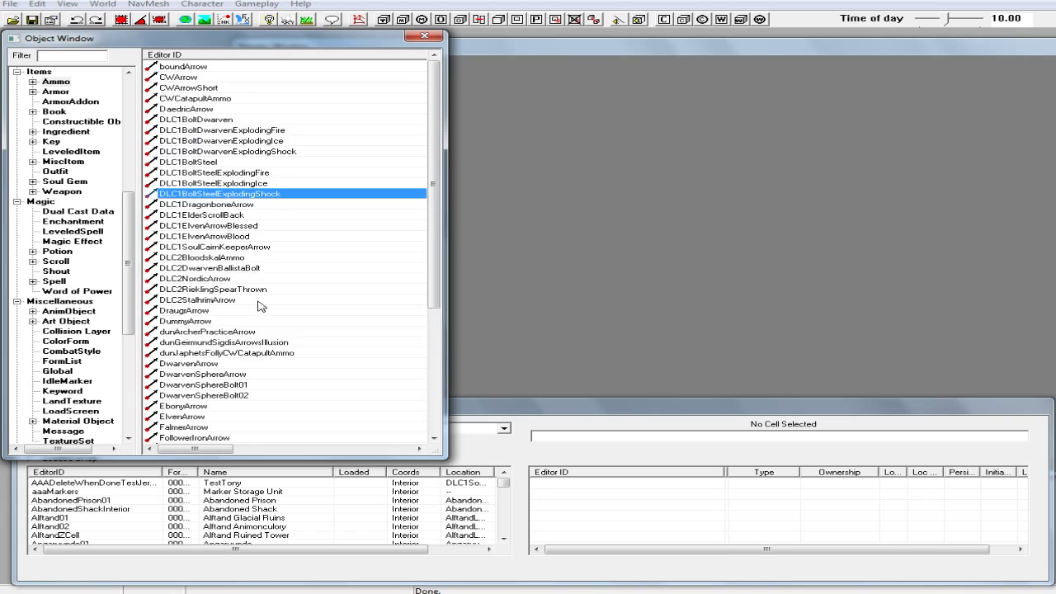
{"action": "left_click", "coordinate": [169, 108]}
{"action": "right_click", "coordinate": [191, 108]}
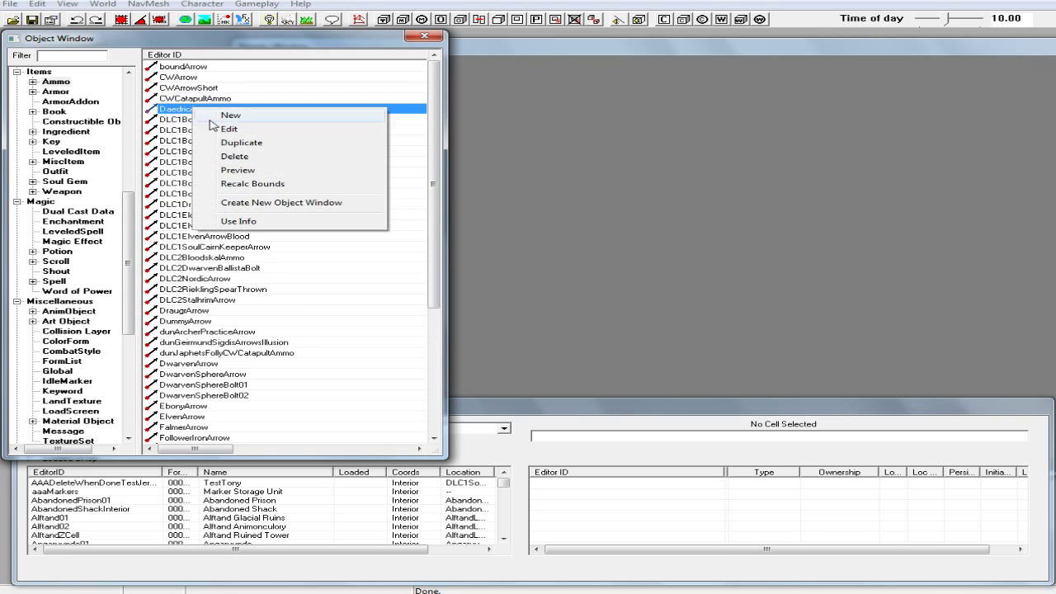
{"action": "left_click", "coordinate": [248, 143]}
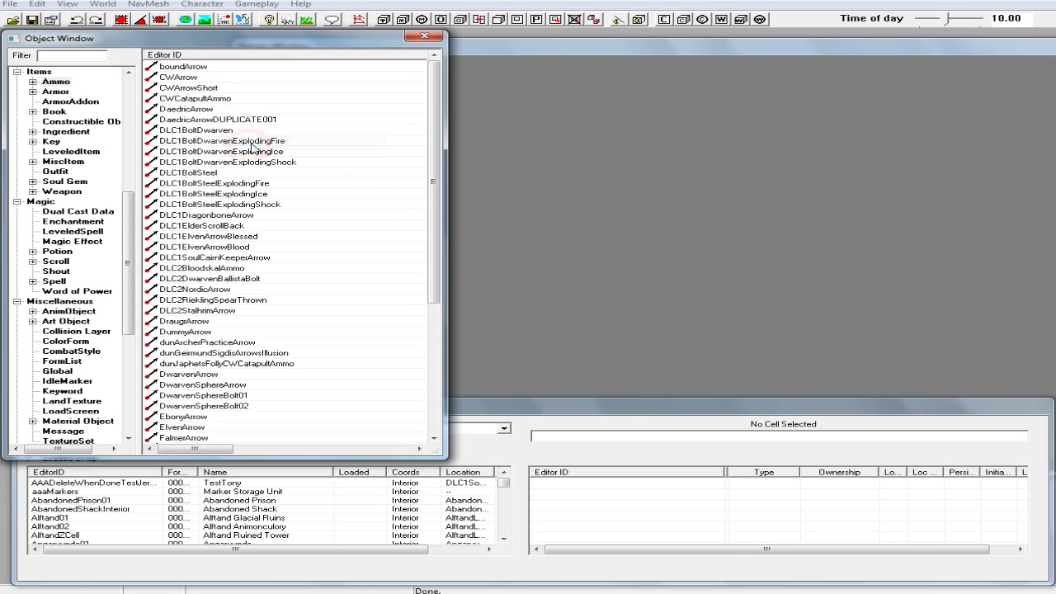
Step: Rename the duplicated Daedric arrow record to 000RLBarrow without creating a new object
{"action": "left_click", "coordinate": [210, 121]}
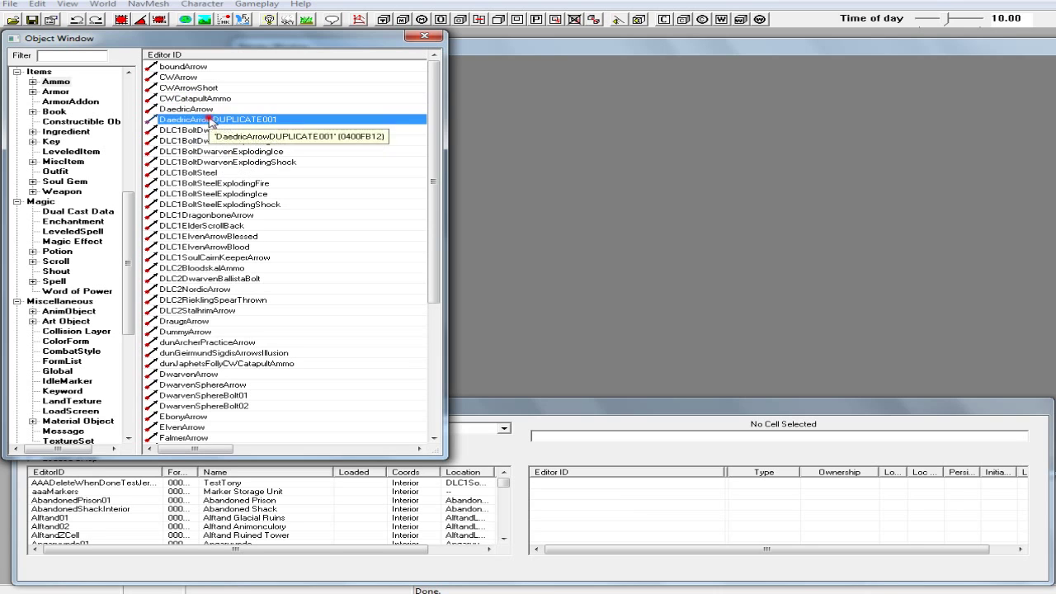
{"action": "left_click", "coordinate": [211, 120]}
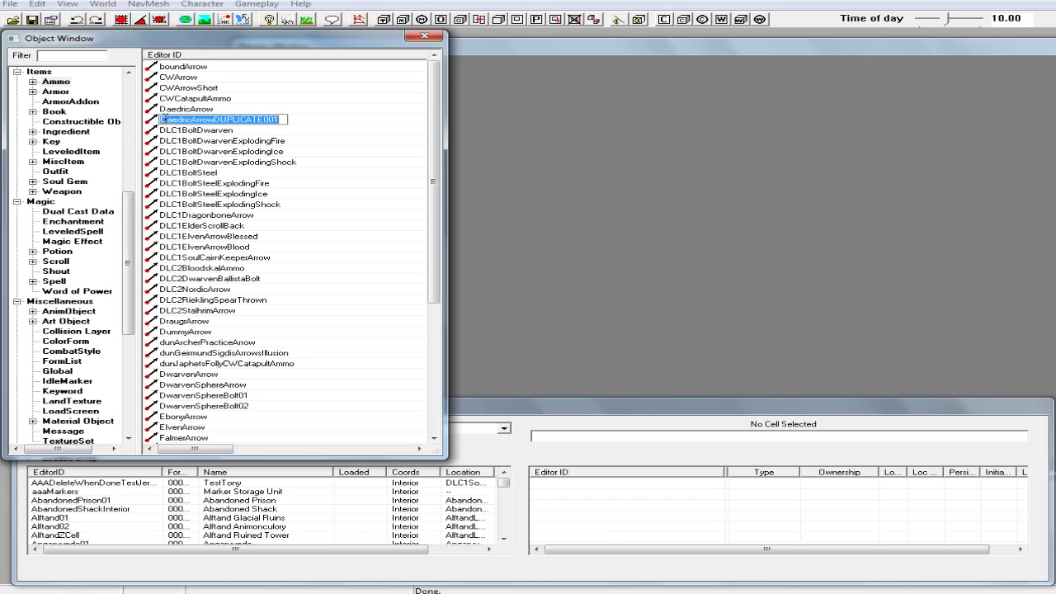
{"action": "type", "text": "000rlbArrow"}
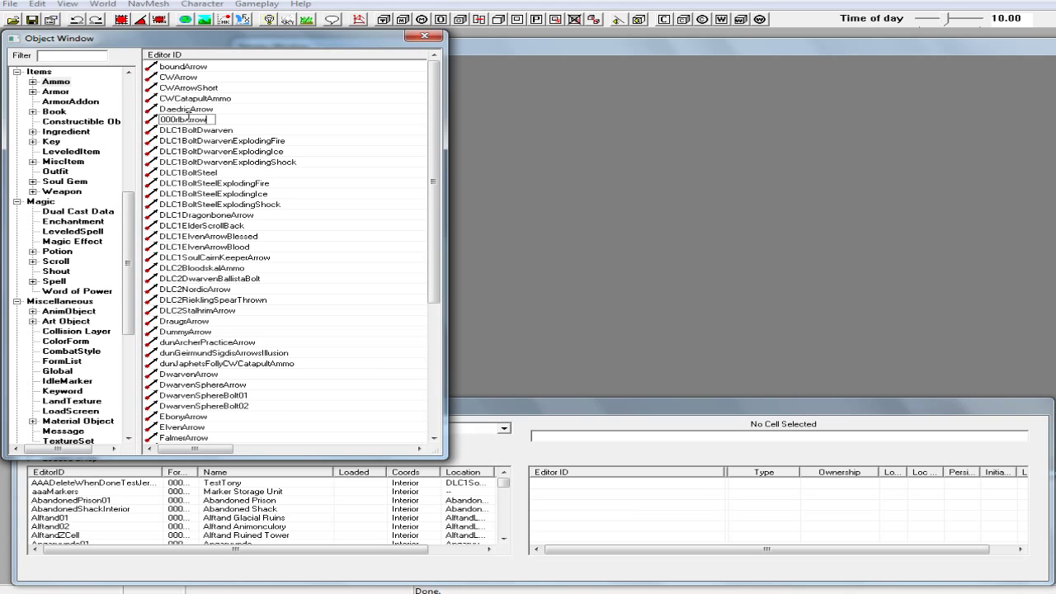
{"action": "key", "text": "BackSpace"}
{"action": "key", "text": "BackSpace"}
{"action": "key", "text": "BackSpace"}
{"action": "type", "text": "LBArrow"}
{"action": "left_click", "coordinate": [271, 135]}
{"action": "left_click", "coordinate": [589, 340]}
{"action": "left_click", "coordinate": [629, 338]}
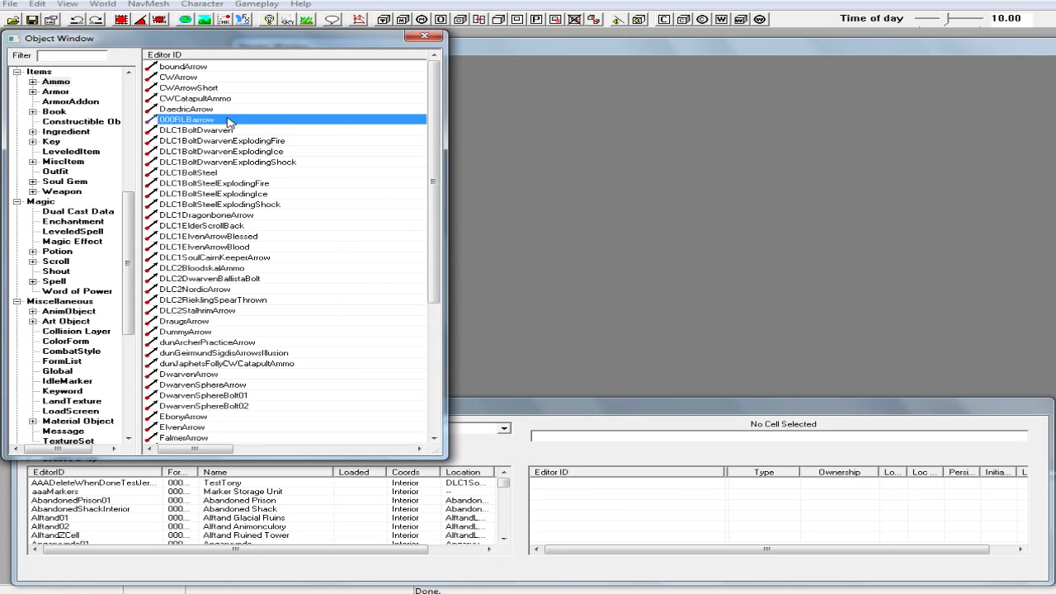
Step: Open the 000RLBarrow record and look through the projectiles available for it
{"action": "double_click", "coordinate": [231, 123]}
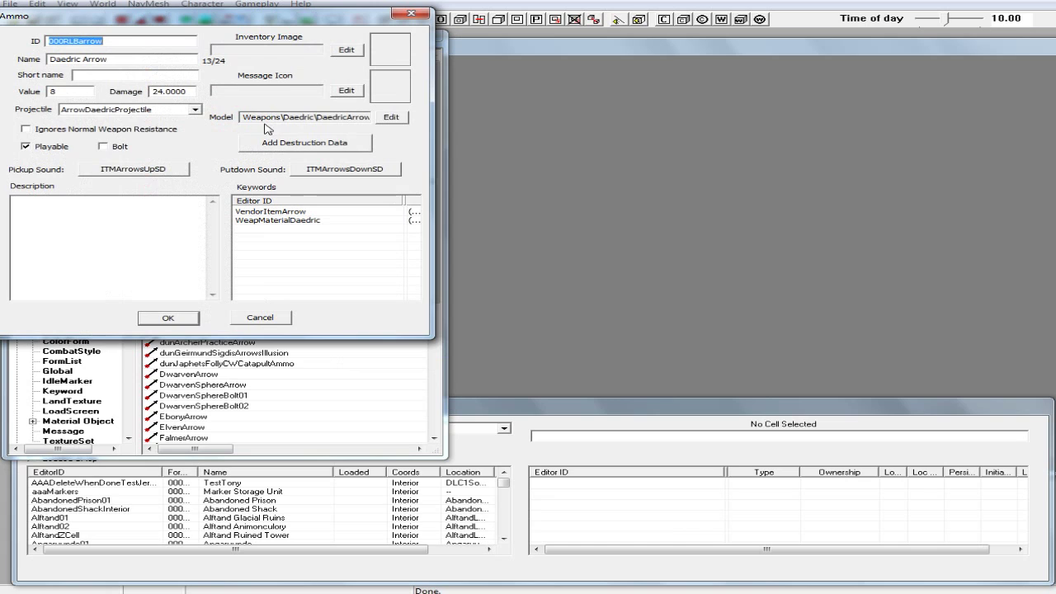
{"action": "left_click", "coordinate": [196, 111]}
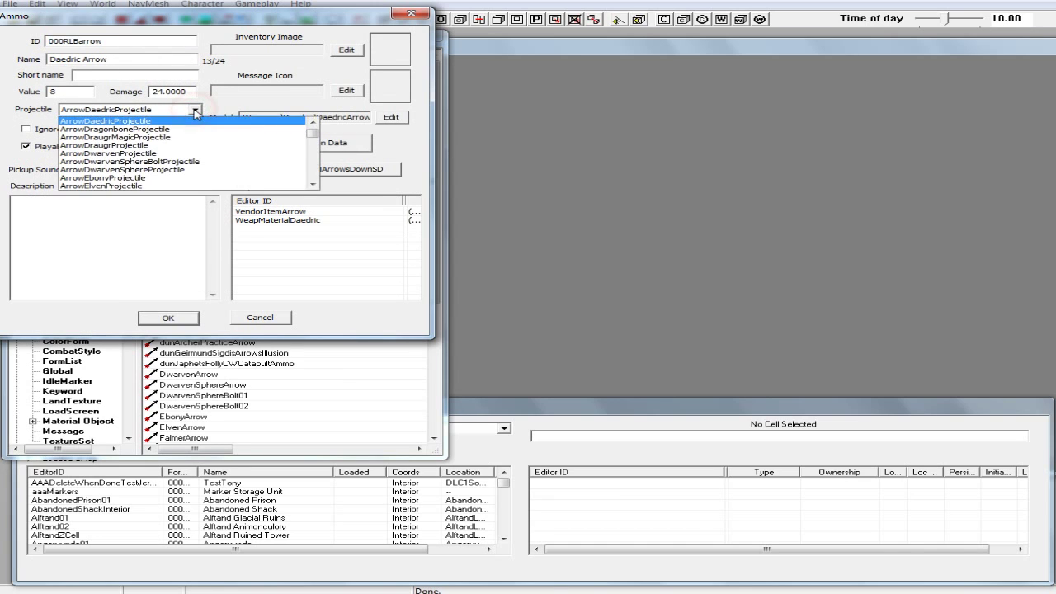
{"action": "double_click", "coordinate": [314, 121]}
{"action": "left_click", "coordinate": [319, 122]}
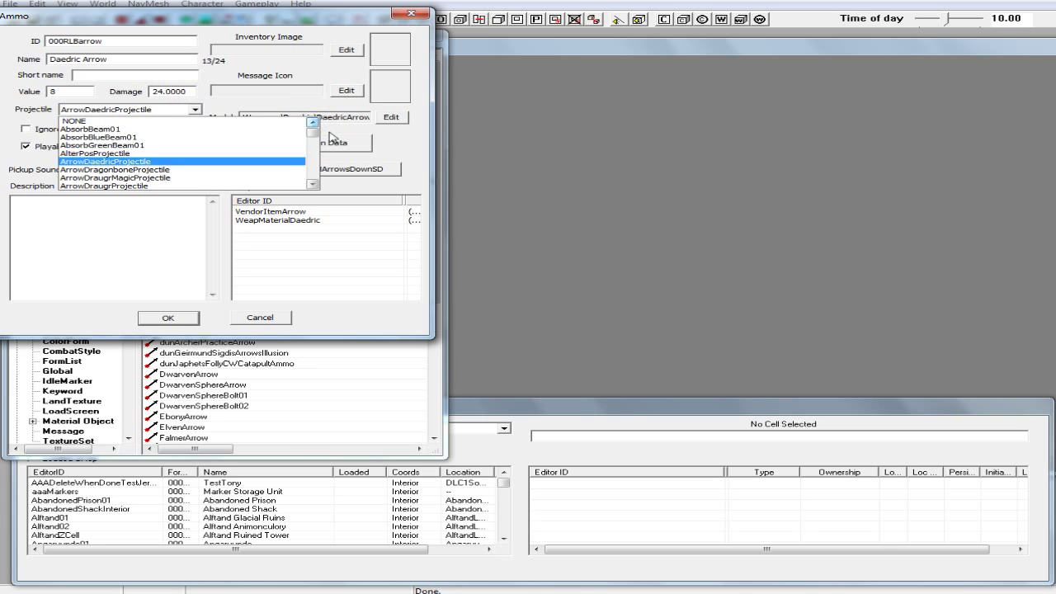
{"action": "left_click", "coordinate": [391, 142]}
Step: Replace the arrow's model with glassarrow from the Demon Glass weapons meshes folder and accept the model data
{"action": "left_click", "coordinate": [392, 117]}
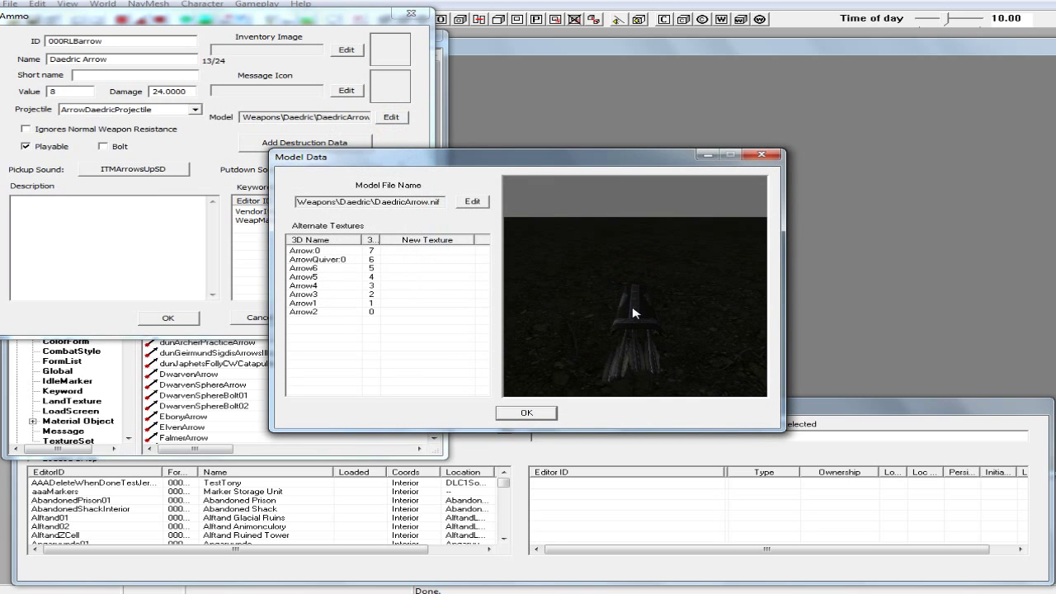
{"action": "left_click", "coordinate": [472, 202]}
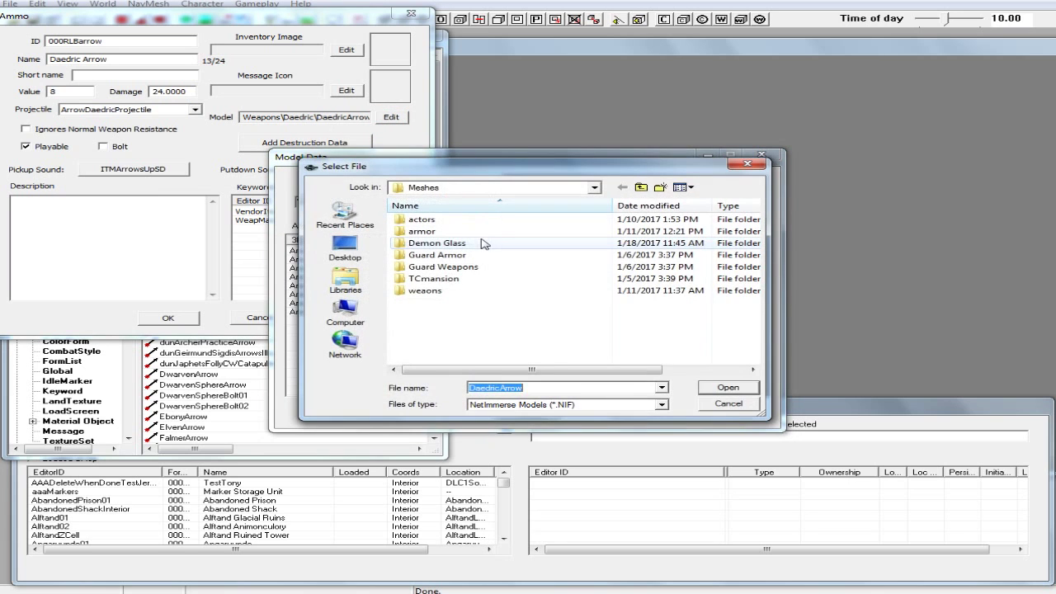
{"action": "double_click", "coordinate": [462, 243]}
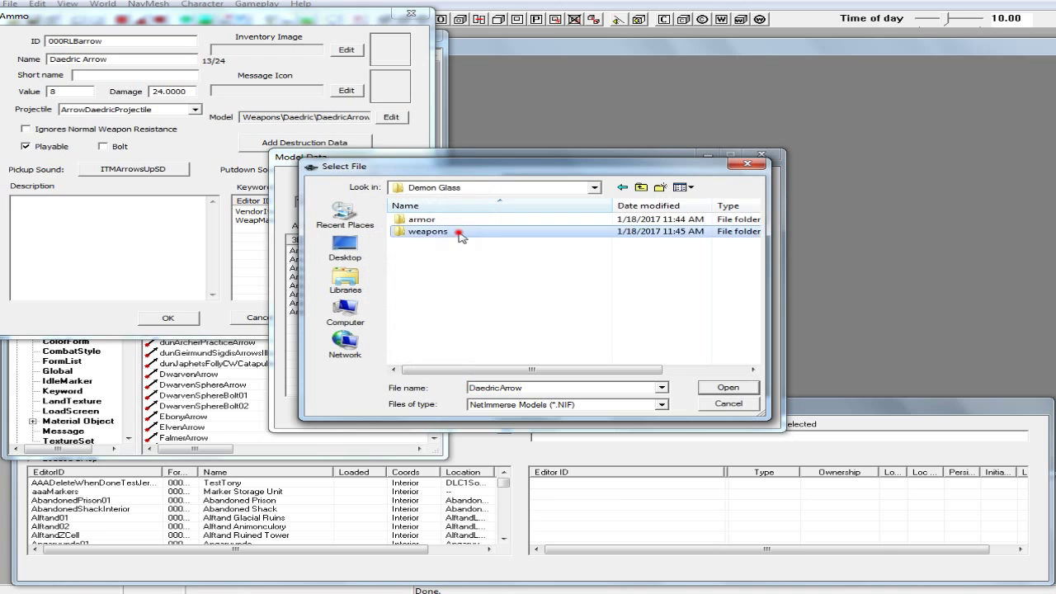
{"action": "double_click", "coordinate": [461, 233]}
{"action": "left_click", "coordinate": [464, 266]}
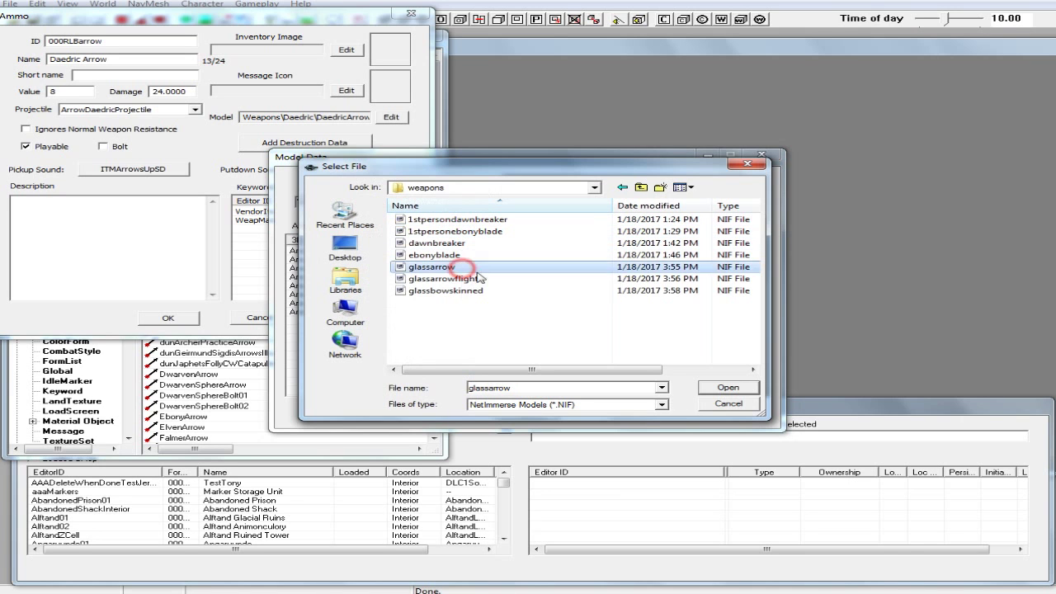
{"action": "left_click", "coordinate": [708, 391]}
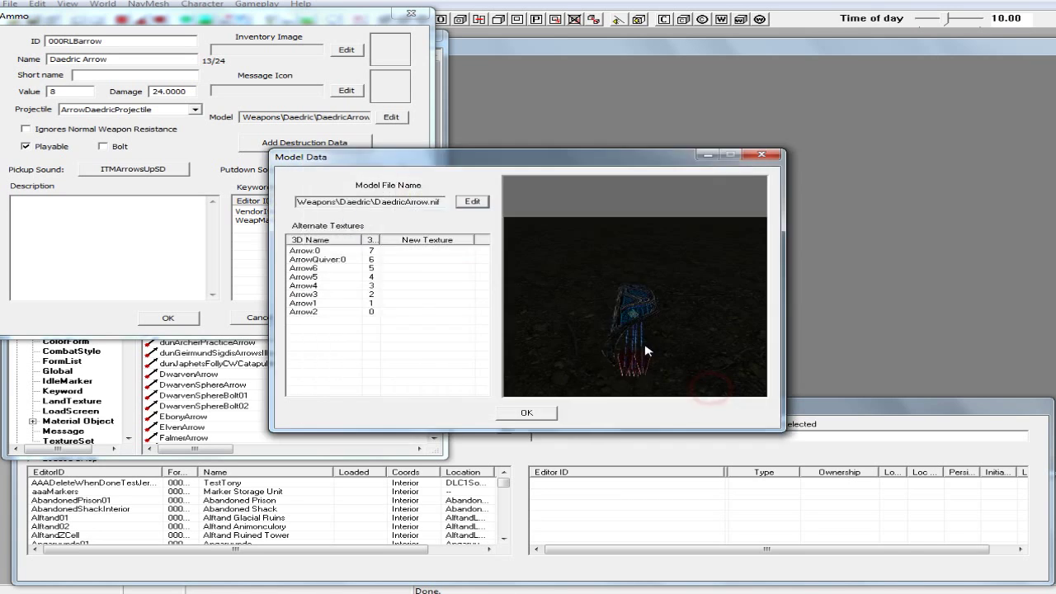
{"action": "left_click_drag", "start_coordinate": [648, 334], "coordinate": [575, 402]}
{"action": "scroll", "coordinate": [593, 360], "scroll_direction": "up", "scroll_amount": 2}
{"action": "scroll", "coordinate": [593, 359], "scroll_direction": "up", "scroll_amount": 2}
{"action": "scroll", "coordinate": [591, 364], "scroll_direction": "up", "scroll_amount": 2}
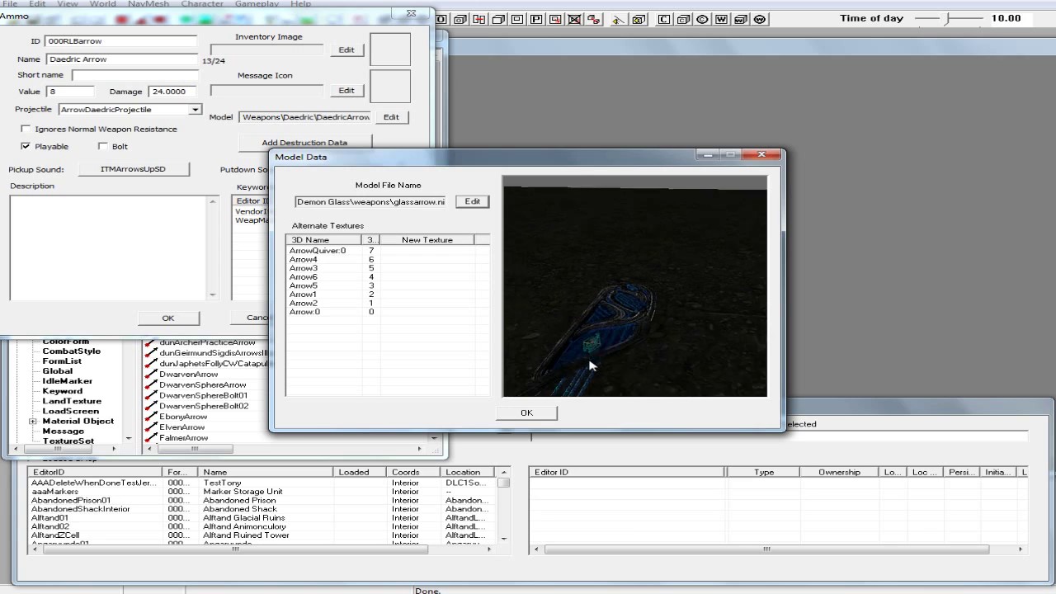
{"action": "scroll", "coordinate": [567, 381], "scroll_direction": "down", "scroll_amount": 3}
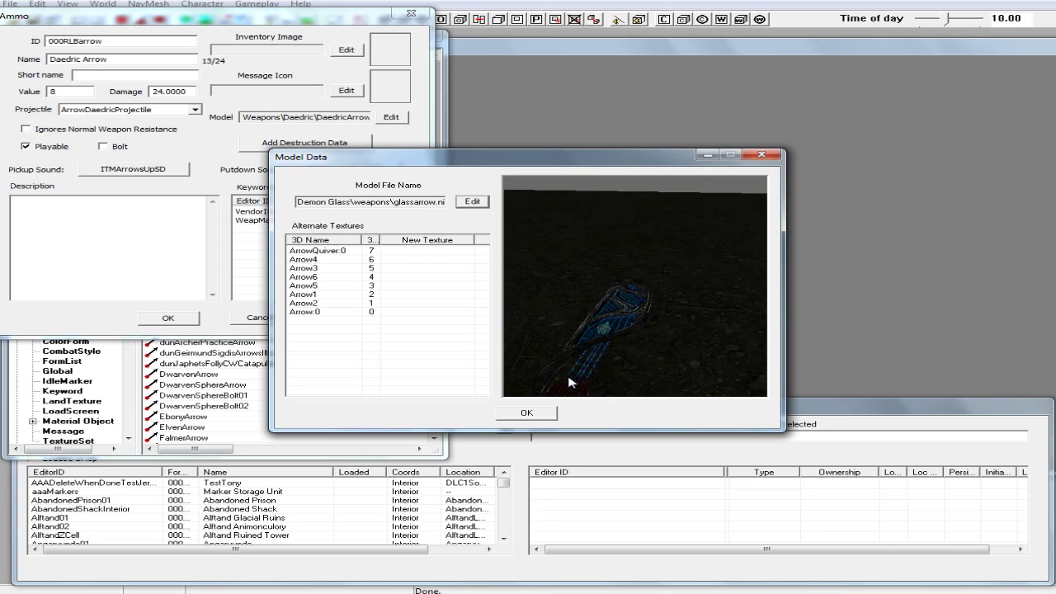
{"action": "left_click", "coordinate": [527, 415]}
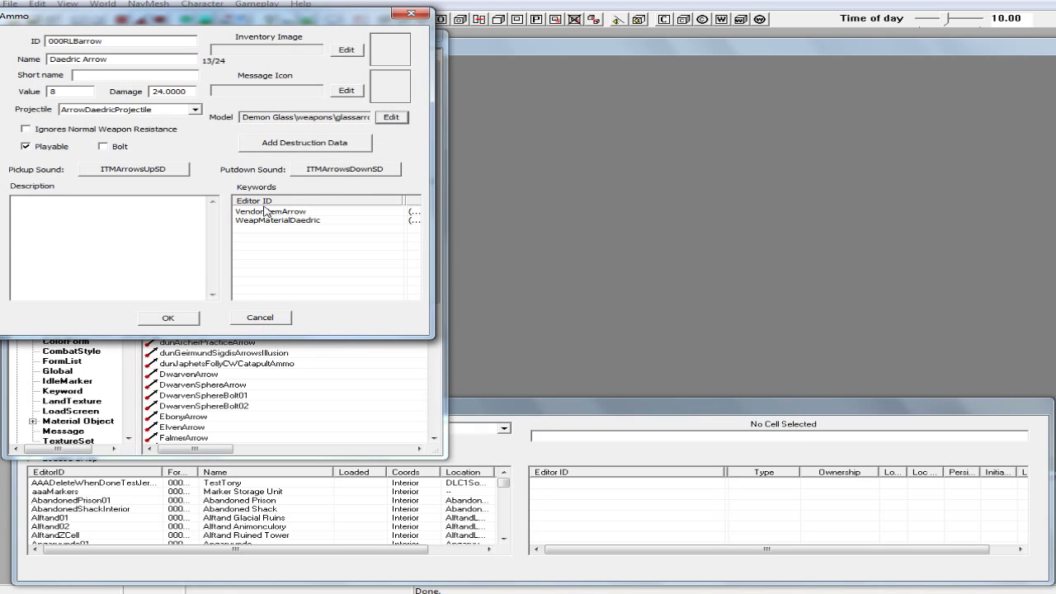
Step: Recheck the projectile options, keep ArrowDaedricProjectile, and save the 000RLBarrow record
{"action": "left_click", "coordinate": [196, 110]}
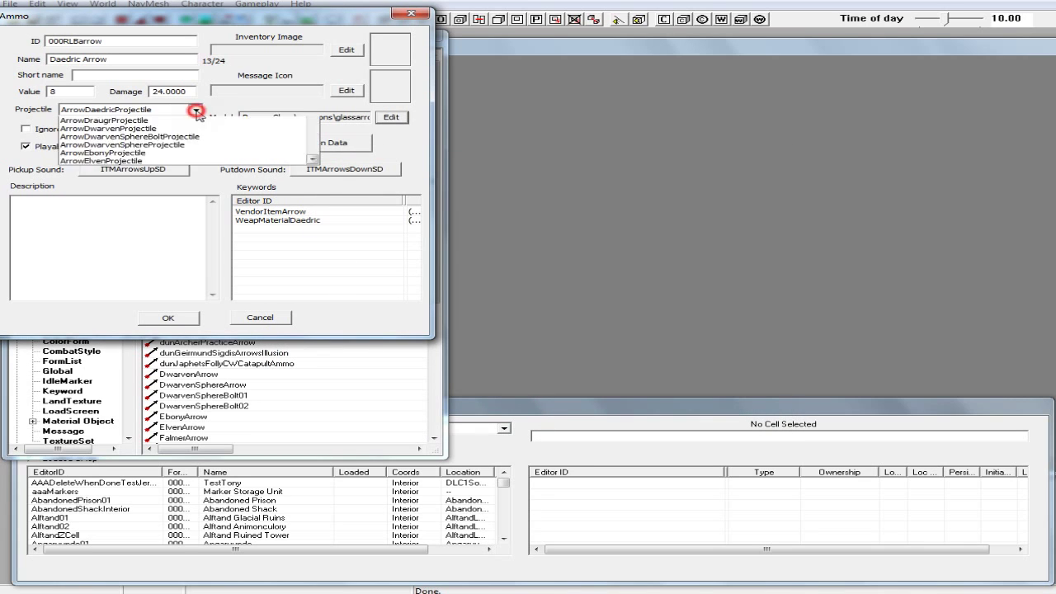
{"action": "left_click", "coordinate": [312, 123]}
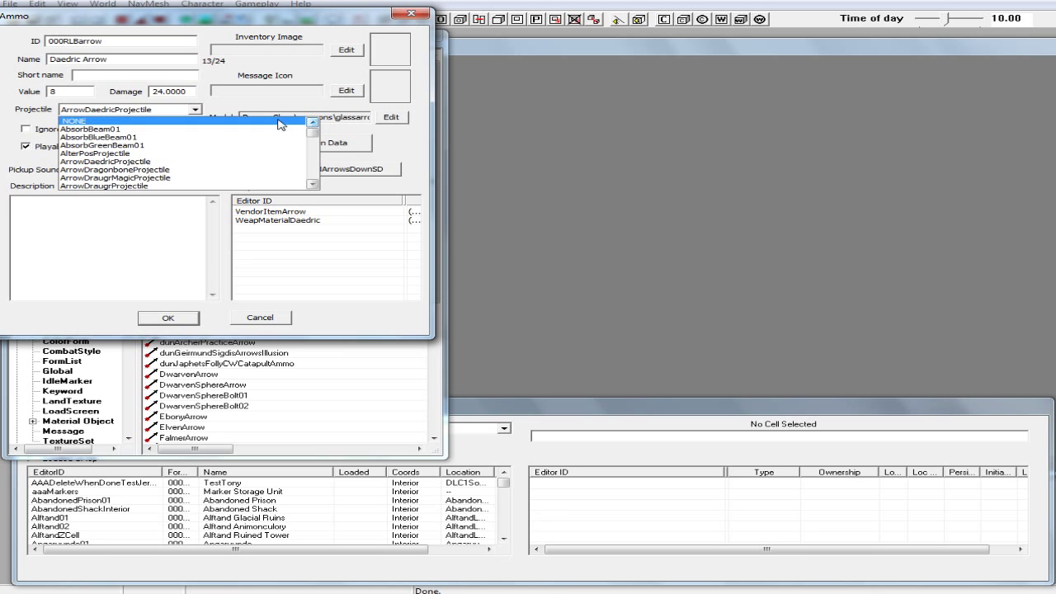
{"action": "left_click", "coordinate": [216, 99]}
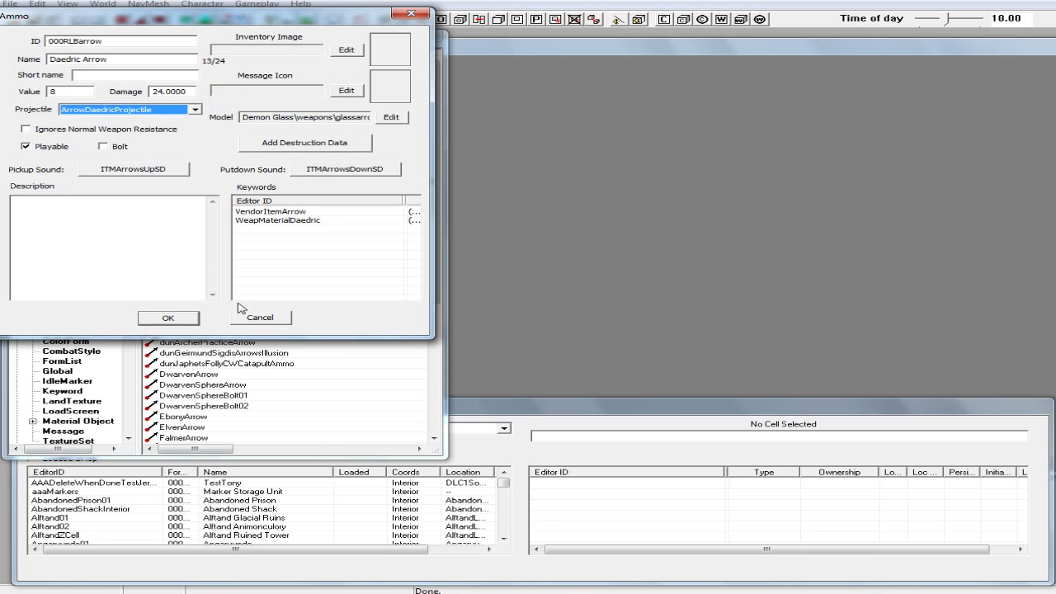
{"action": "left_click", "coordinate": [178, 321]}
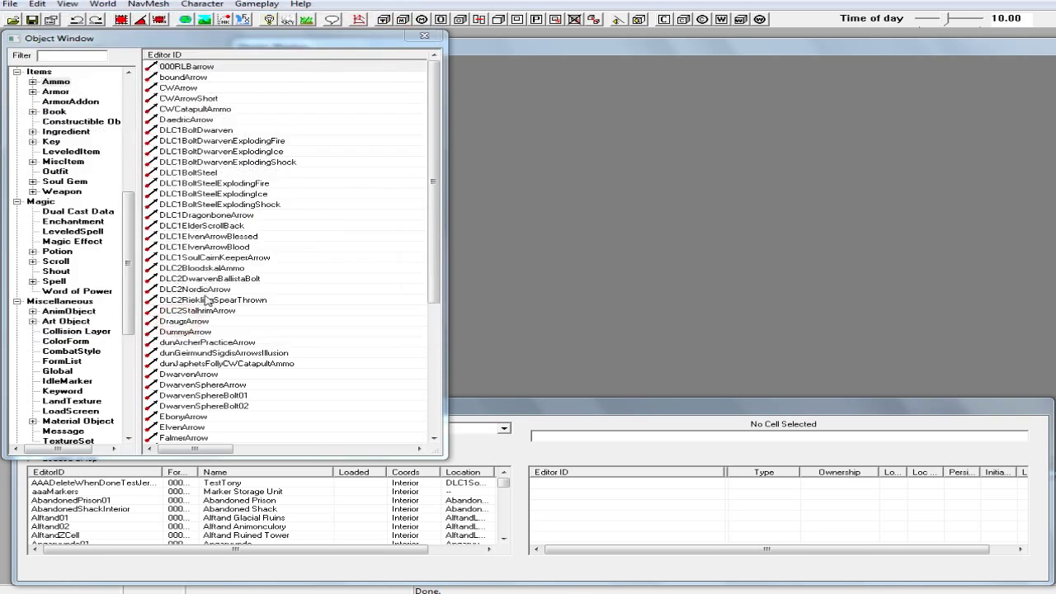
Step: Filter all object categories by "projectile" and examine the ArrowGlassProjectile record without changing it
{"action": "left_click", "coordinate": [218, 206]}
{"action": "scroll", "coordinate": [219, 212], "scroll_direction": "down", "scroll_amount": 6}
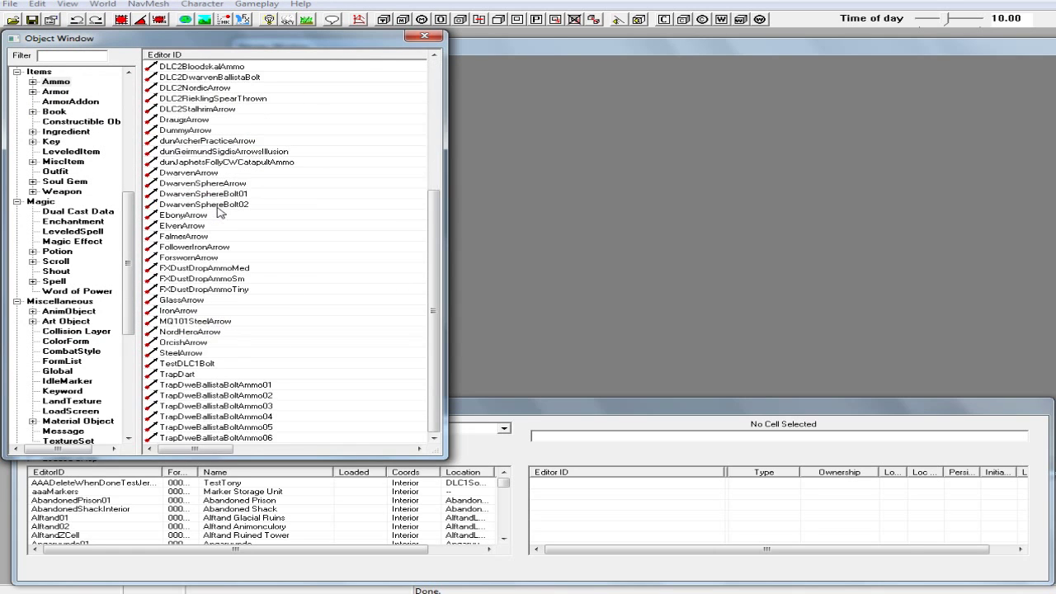
{"action": "scroll", "coordinate": [219, 212], "scroll_direction": "up", "scroll_amount": 6}
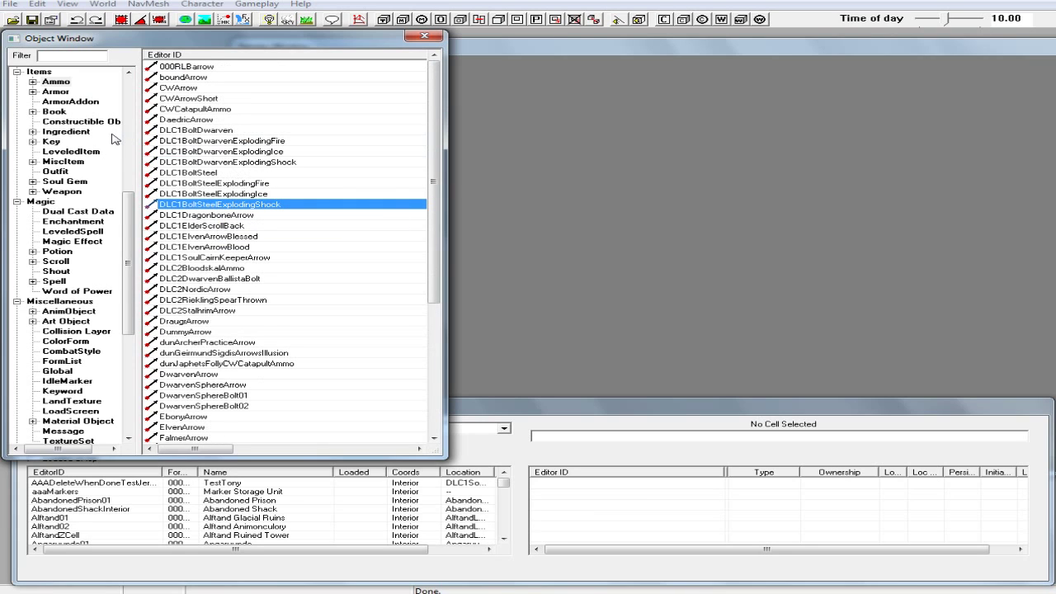
{"action": "left_click", "coordinate": [81, 57]}
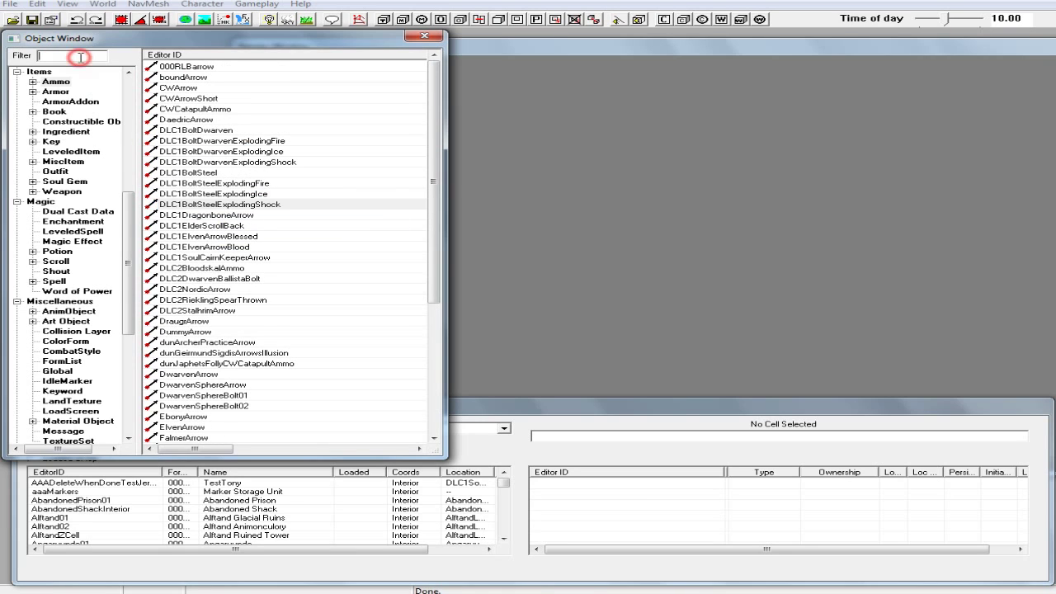
{"action": "type", "text": "pi"}
{"action": "type", "text": "ojectile"}
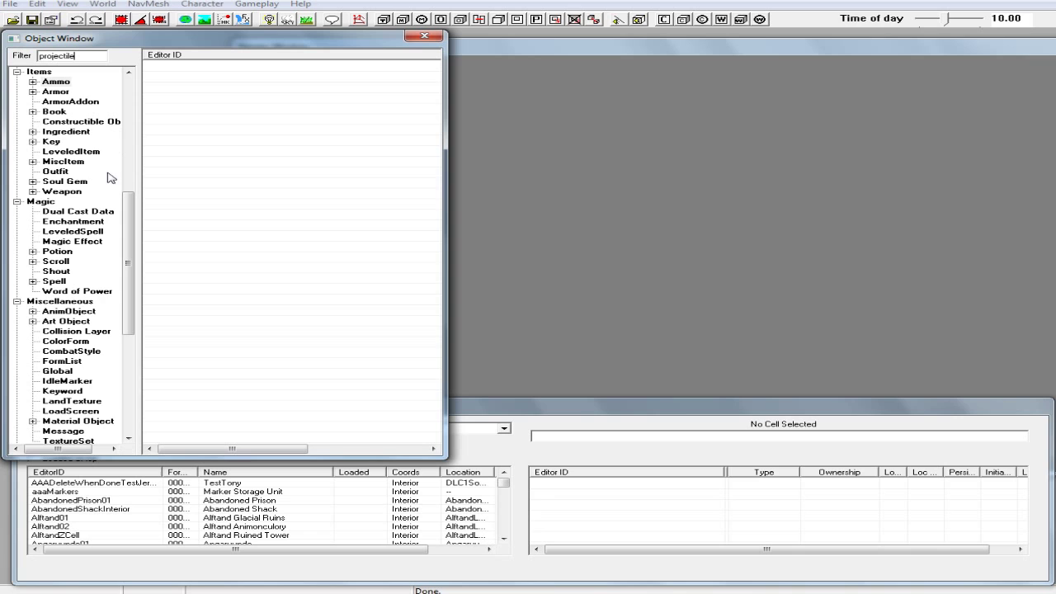
{"action": "left_click_drag", "start_coordinate": [125, 298], "coordinate": [125, 396]}
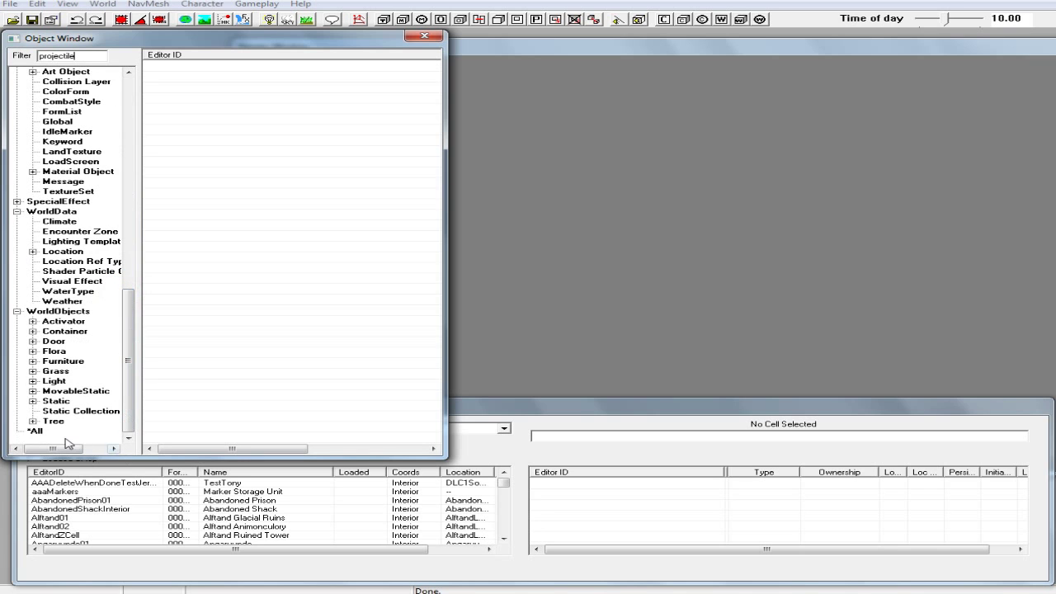
{"action": "left_click", "coordinate": [34, 431]}
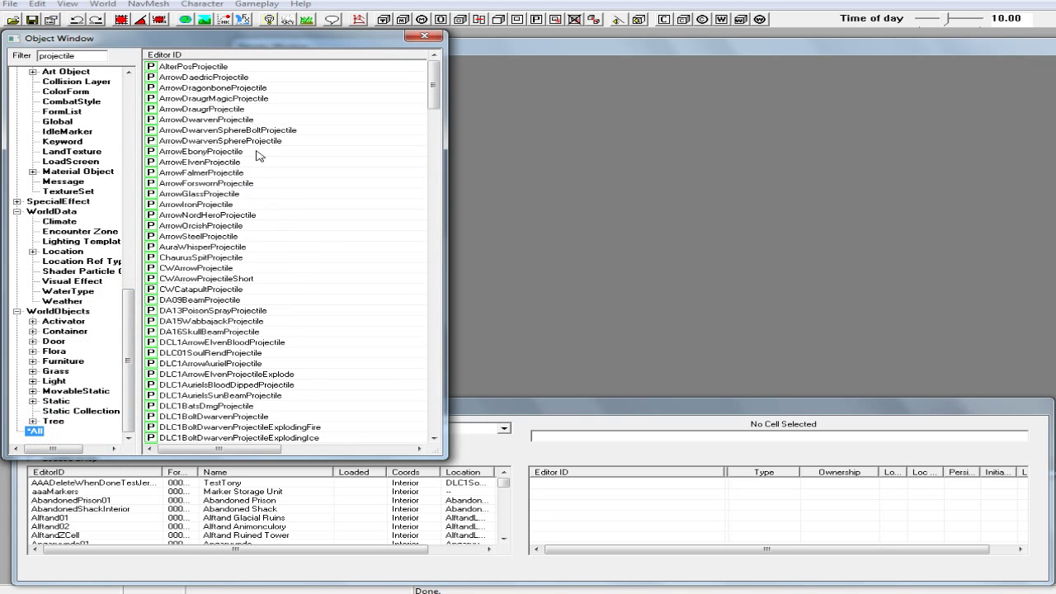
{"action": "double_click", "coordinate": [228, 197]}
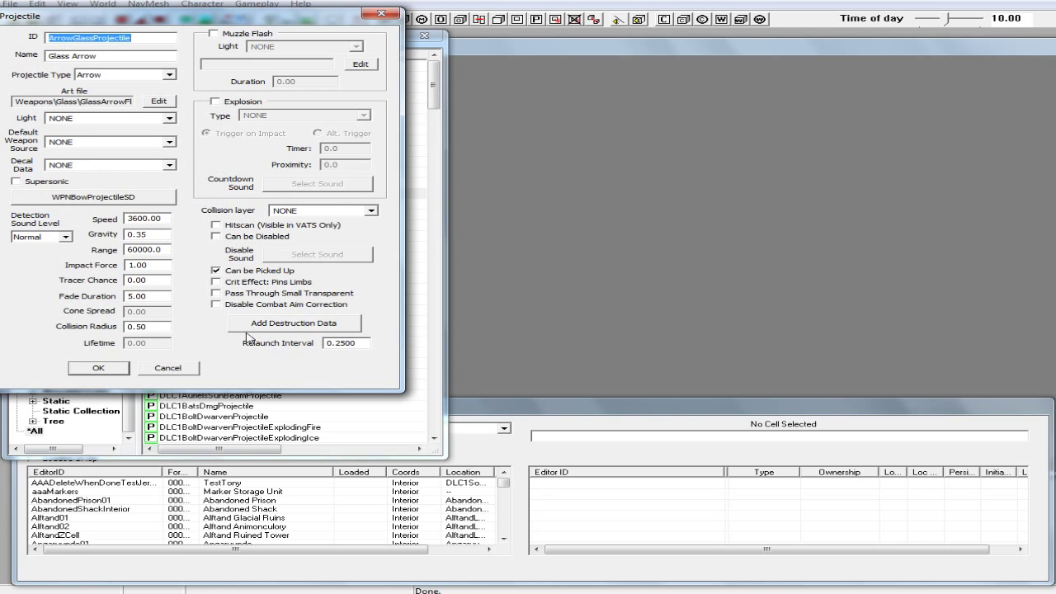
{"action": "left_click", "coordinate": [182, 367]}
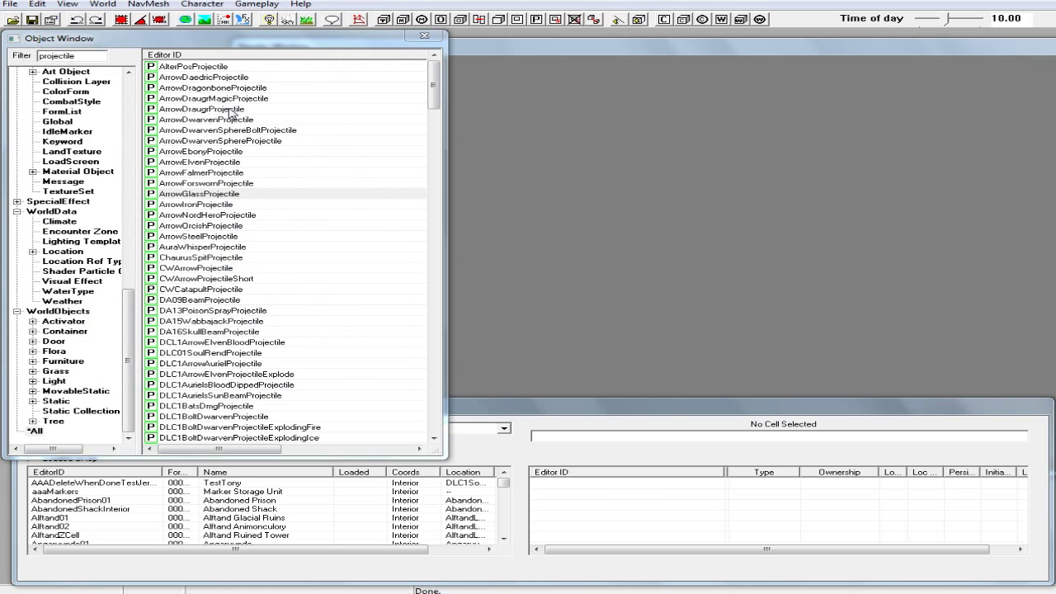
Step: Duplicate the ArrowDaedricProjectile record
{"action": "left_click", "coordinate": [216, 78]}
{"action": "right_click", "coordinate": [216, 79]}
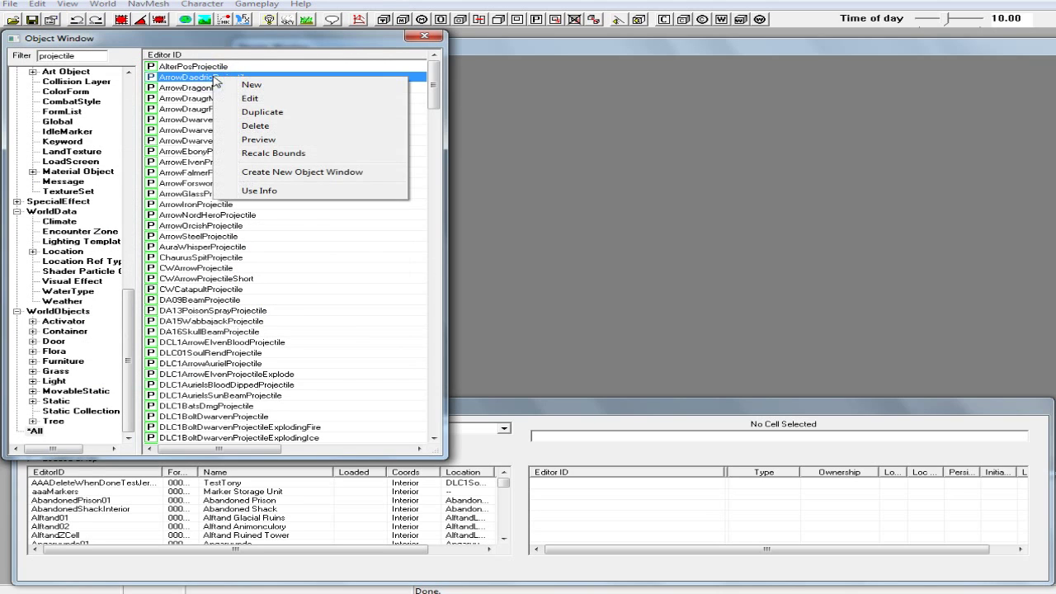
{"action": "left_click", "coordinate": [262, 112]}
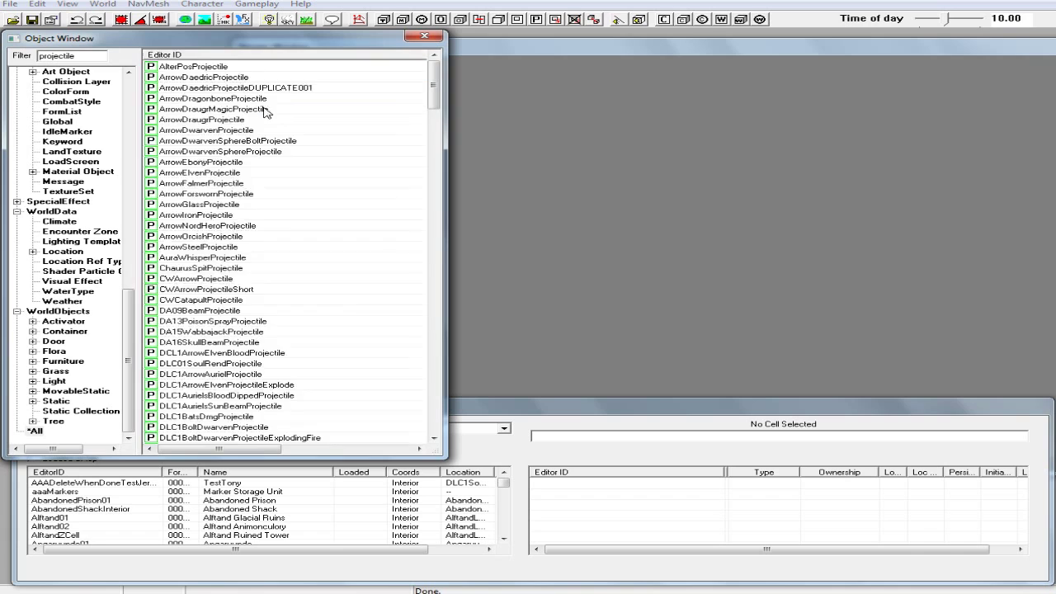
Step: Rename the duplicated Daedric projectile record to 000RLBArrowDaedricProjectile, keeping it as the same object
{"action": "left_click", "coordinate": [227, 87]}
{"action": "left_click", "coordinate": [228, 88]}
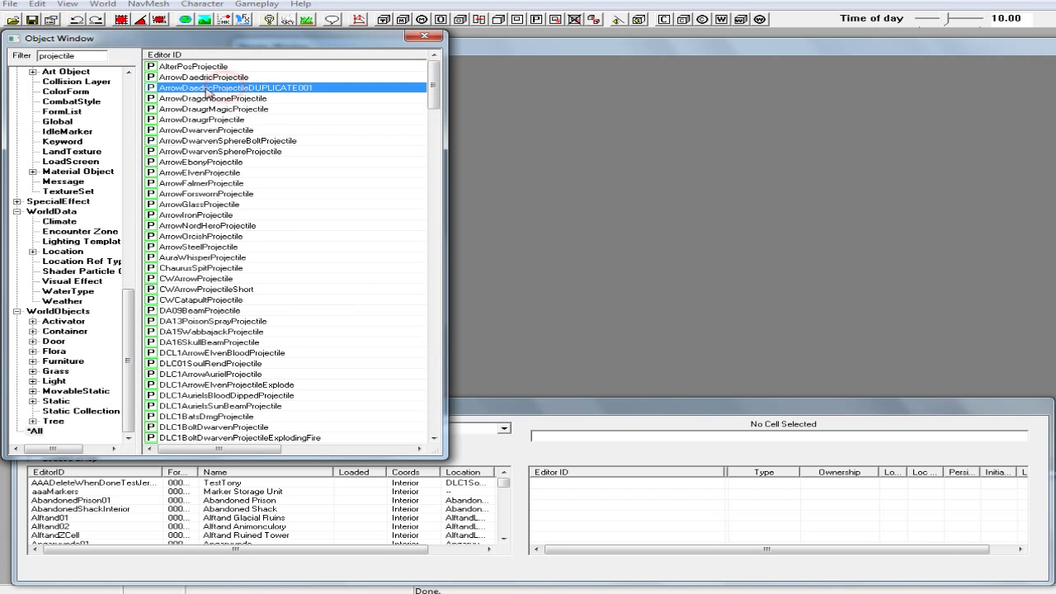
{"action": "left_click", "coordinate": [162, 87]}
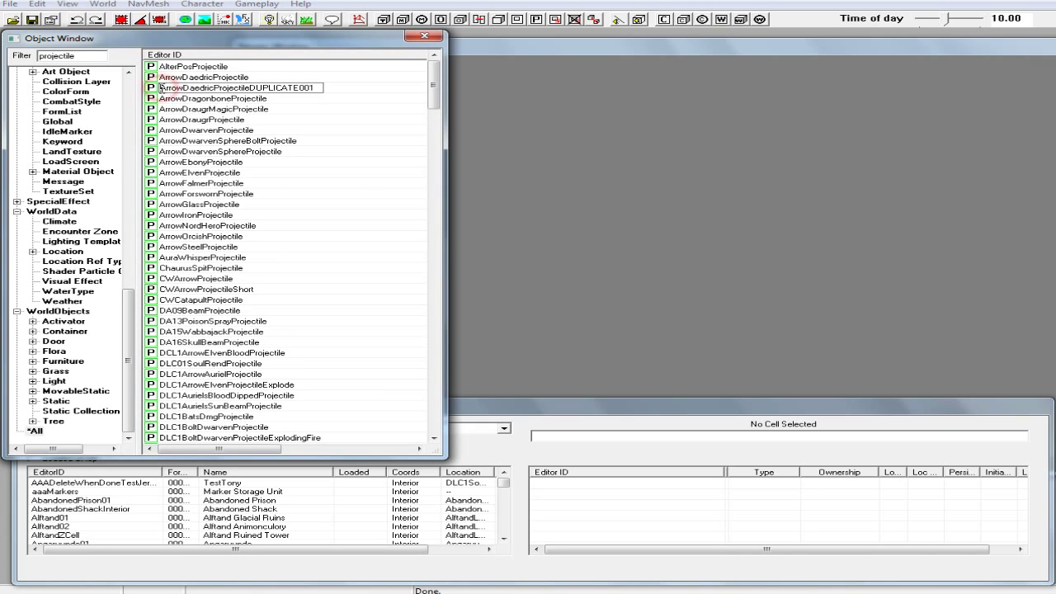
{"action": "type", "text": "000"}
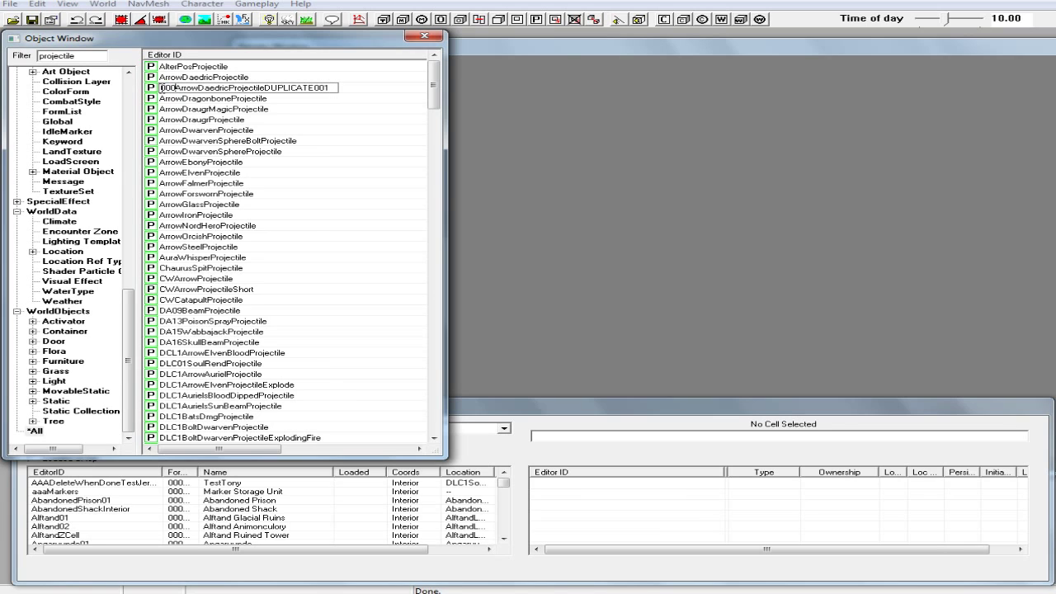
{"action": "type", "text": "RLB"}
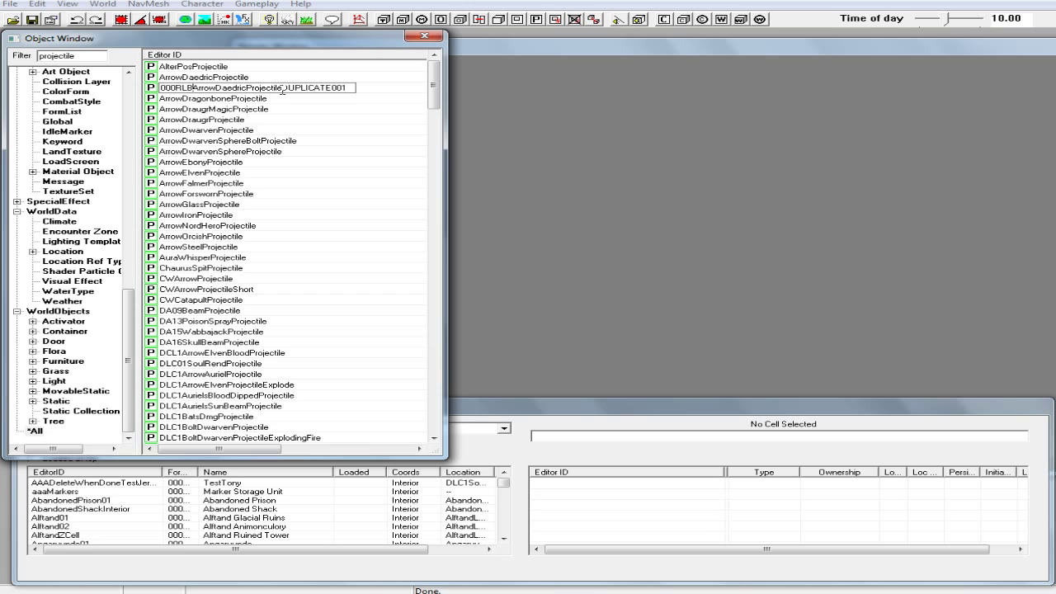
{"action": "left_click_drag", "start_coordinate": [284, 88], "coordinate": [350, 87]}
{"action": "key", "text": "Delete"}
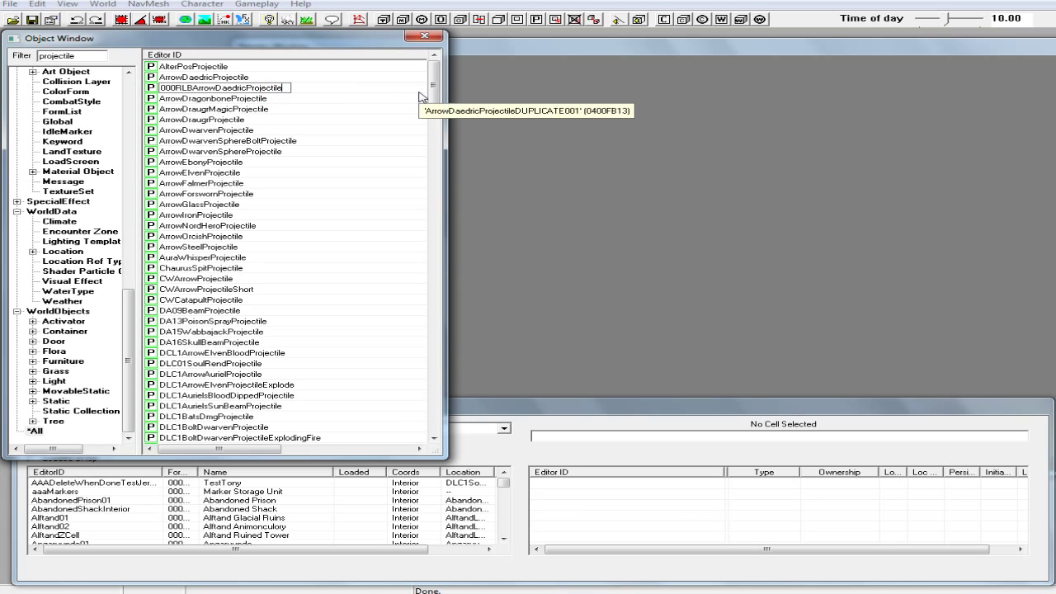
{"action": "left_click", "coordinate": [366, 100]}
{"action": "left_click", "coordinate": [591, 340]}
{"action": "left_click", "coordinate": [592, 340]}
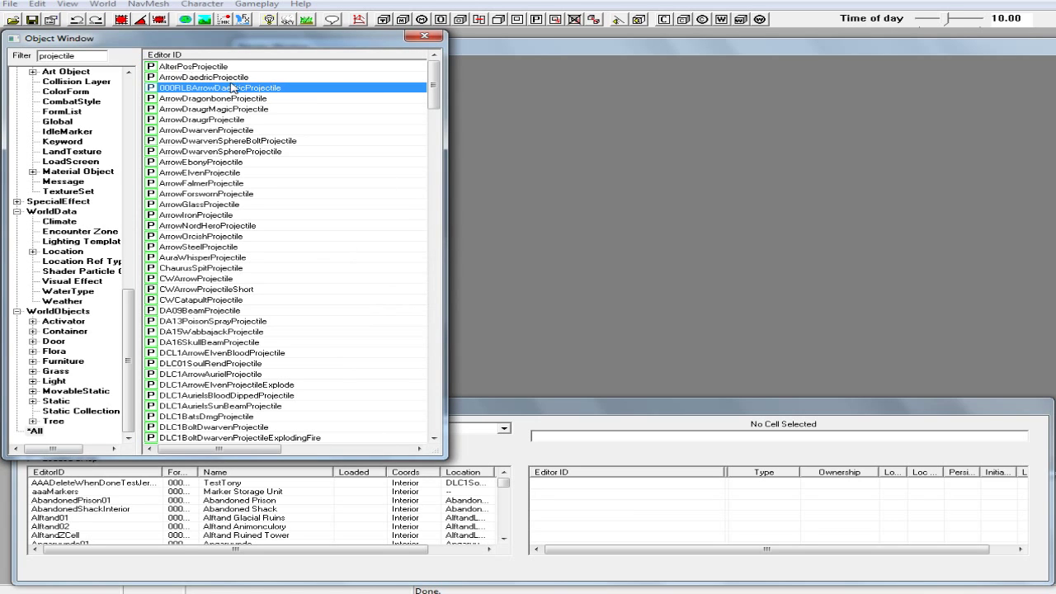
Step: Assign the glassarrowflight mesh from the Demon Glass weapons folder as the art file of the 000RLBArrowDaedricProjectile record
{"action": "double_click", "coordinate": [241, 87]}
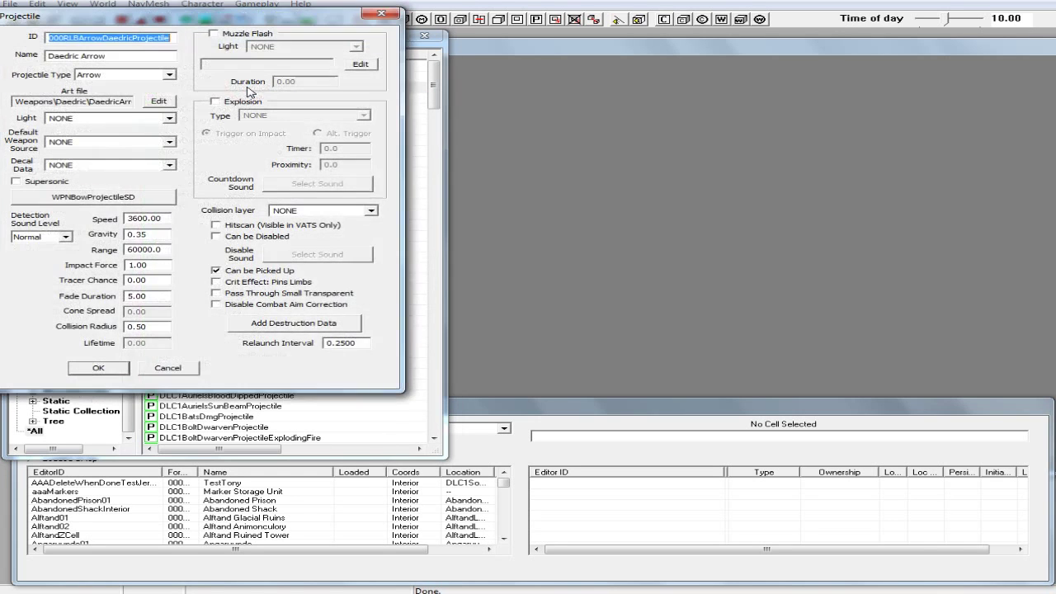
{"action": "left_click", "coordinate": [88, 101]}
{"action": "key", "text": "End"}
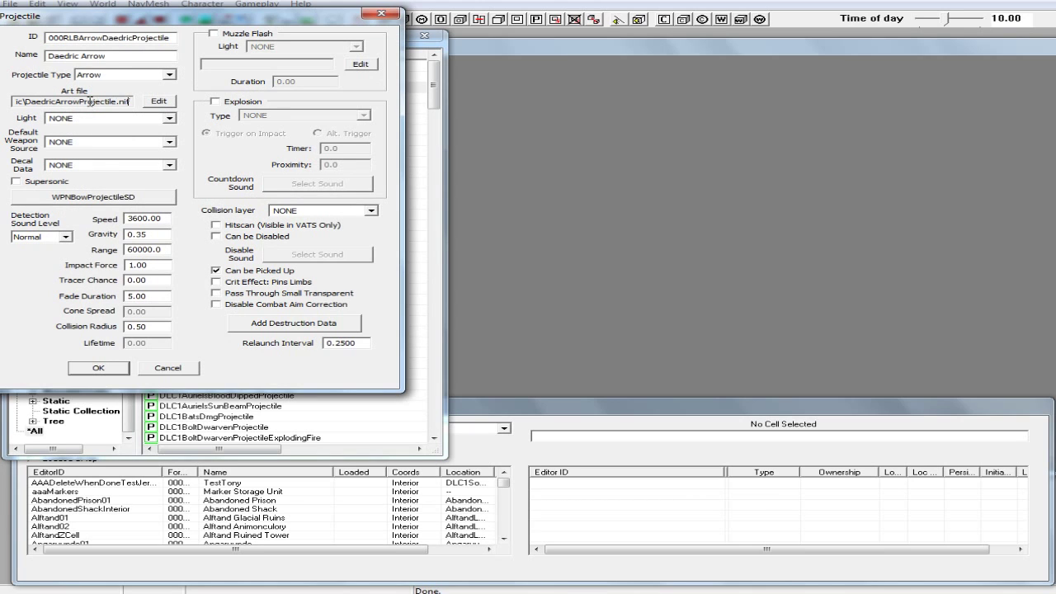
{"action": "left_click", "coordinate": [170, 102]}
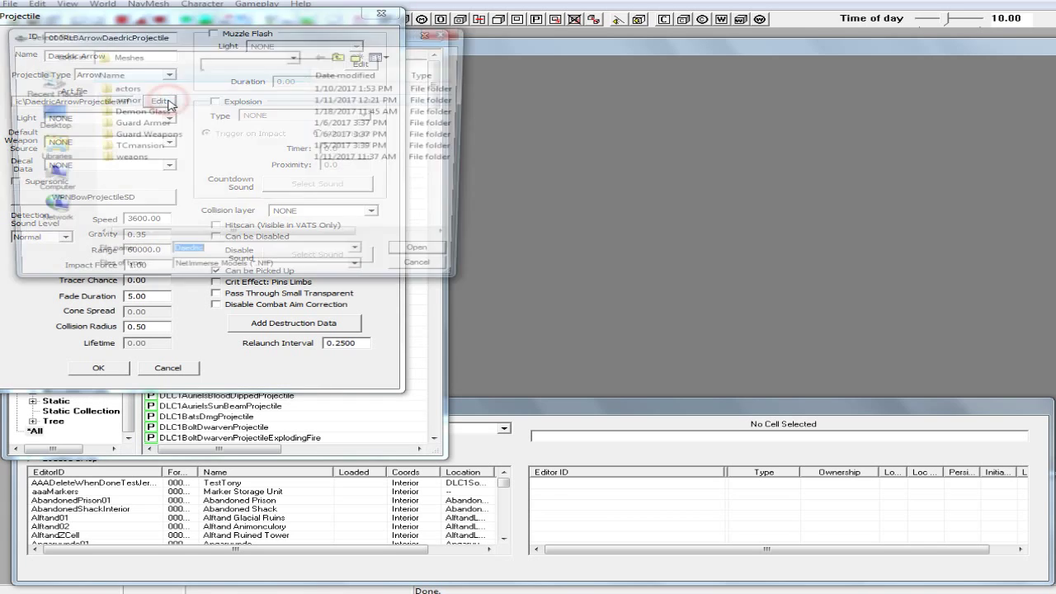
{"action": "double_click", "coordinate": [173, 111]}
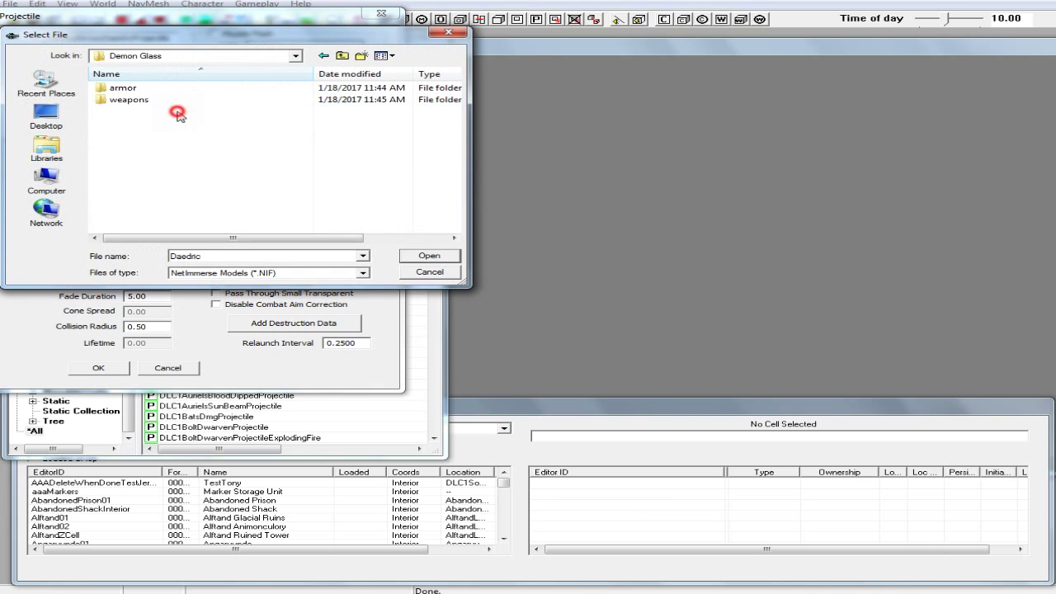
{"action": "double_click", "coordinate": [164, 101]}
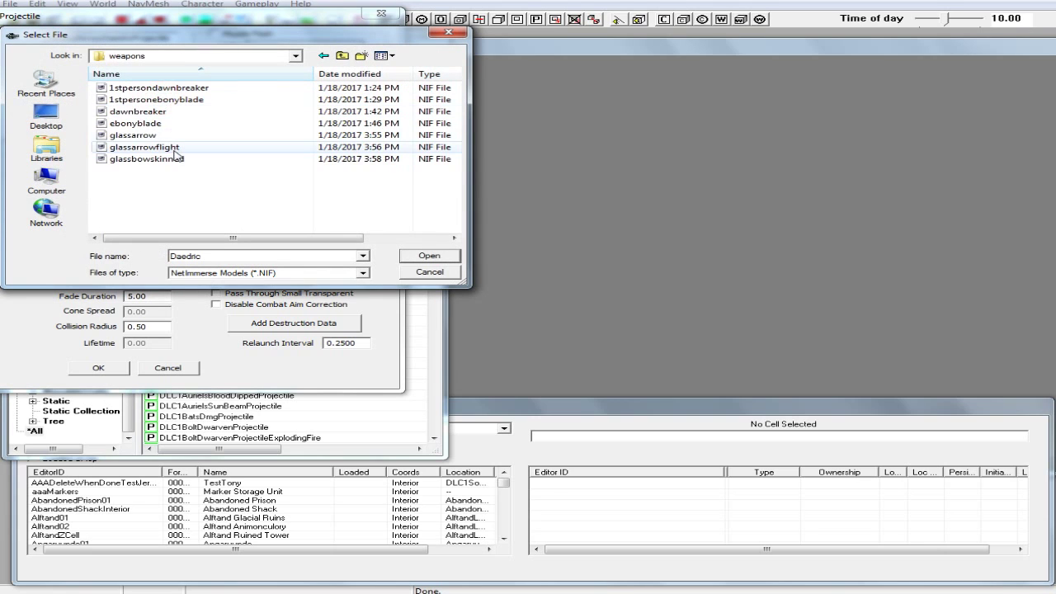
{"action": "left_click", "coordinate": [145, 147]}
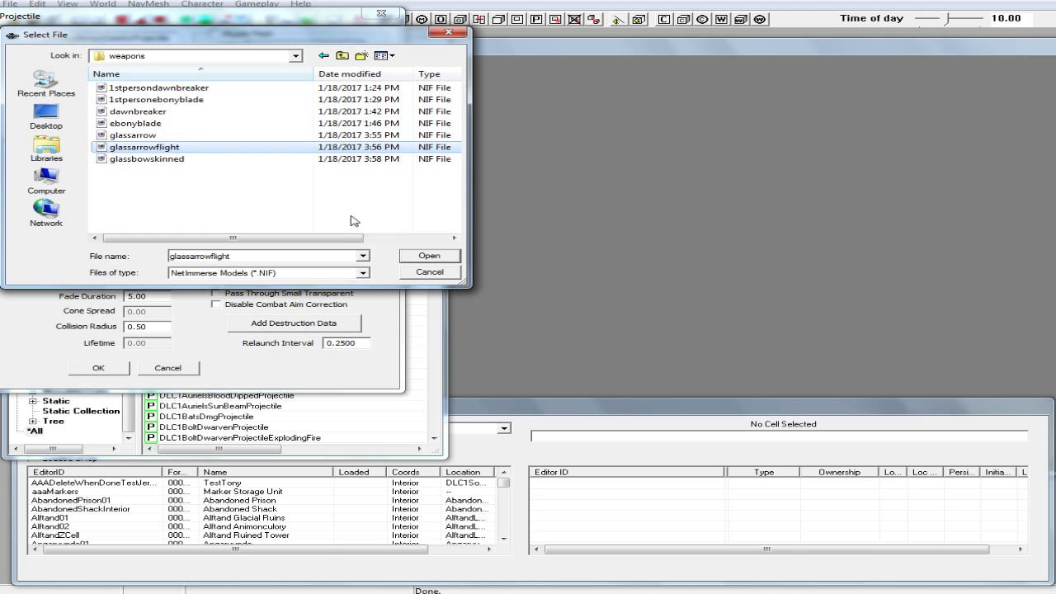
{"action": "left_click", "coordinate": [428, 255]}
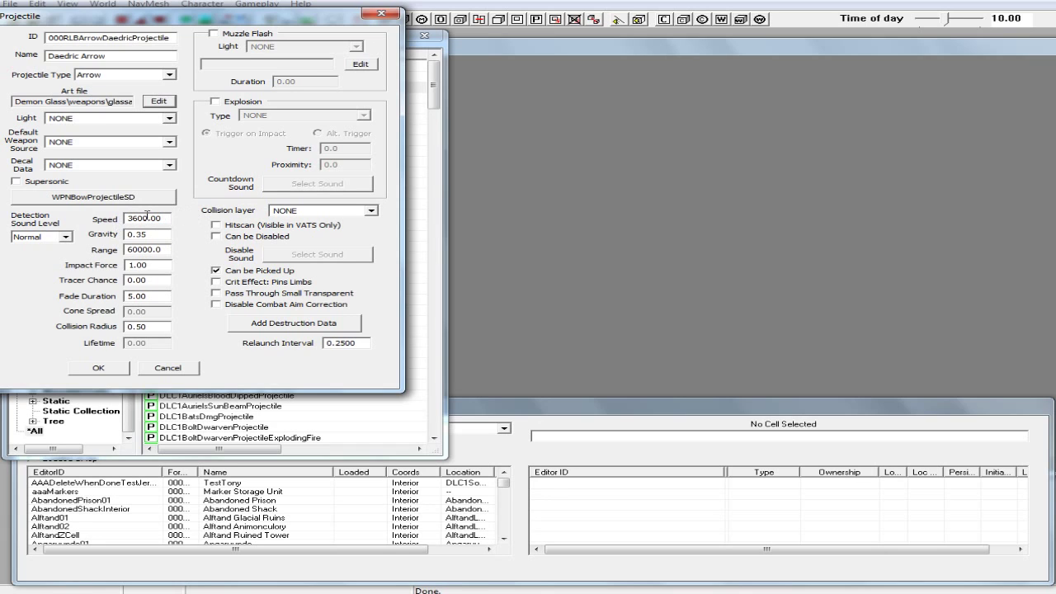
Step: Set the projectile's detection sound level to Silent, range to 65000 and speed to 3800, and enable Crit Effect: Pins Limbs
{"action": "left_click", "coordinate": [65, 237]}
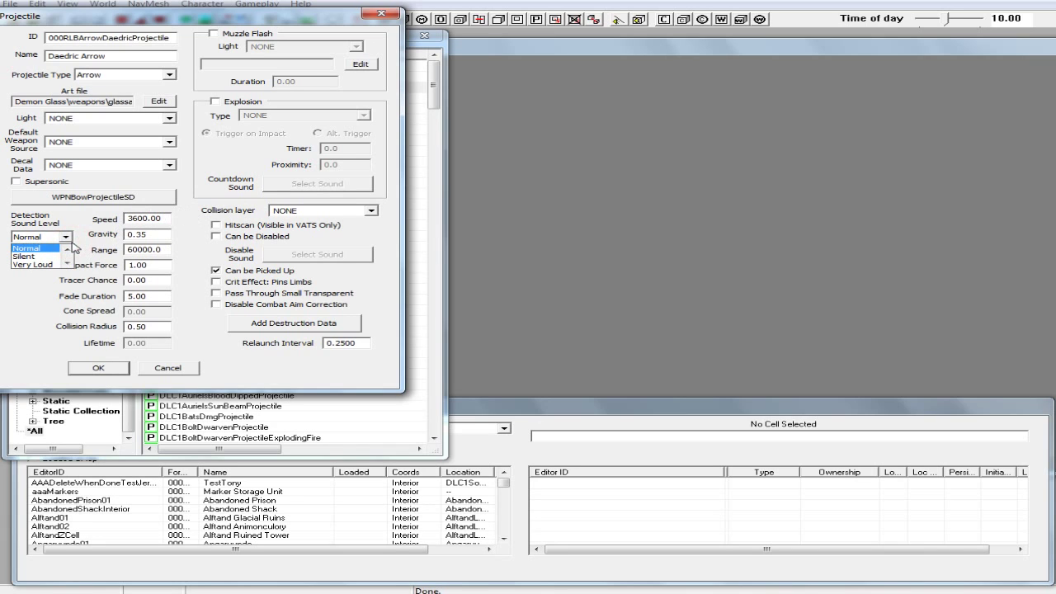
{"action": "left_click", "coordinate": [56, 258]}
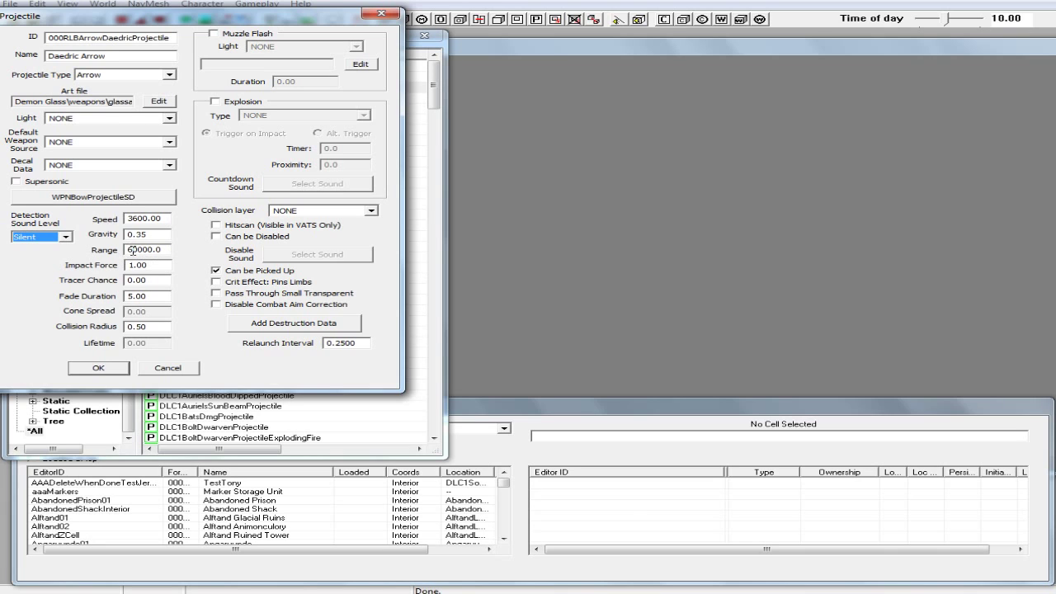
{"action": "left_click", "coordinate": [133, 250]}
{"action": "left_click", "coordinate": [141, 250]}
{"action": "key", "text": "BackSpace"}
{"action": "type", "text": "5"}
{"action": "left_click", "coordinate": [134, 217]}
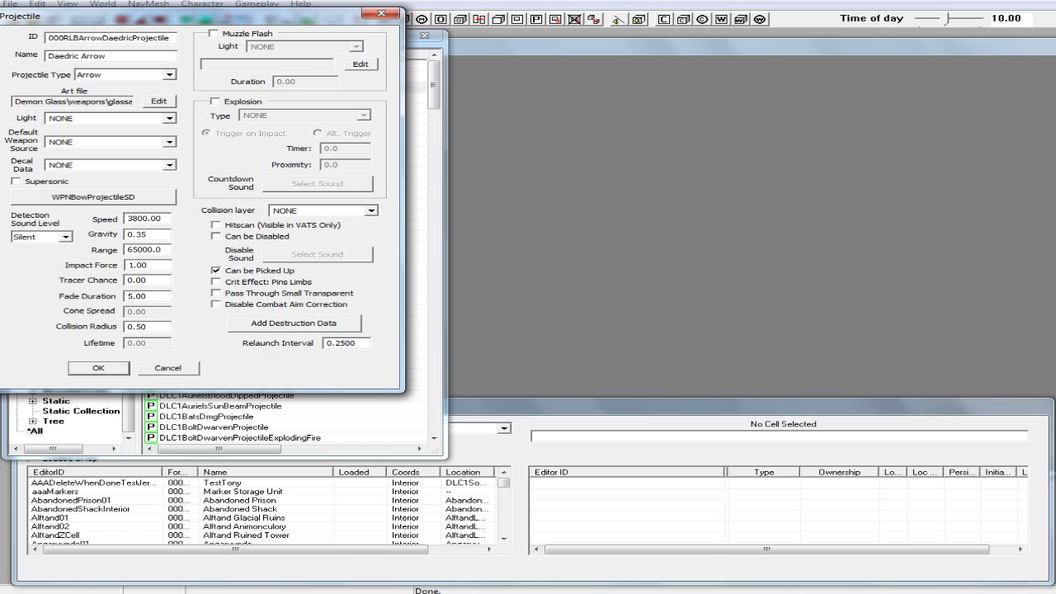
{"action": "left_click", "coordinate": [216, 282]}
{"action": "left_click", "coordinate": [215, 102]}
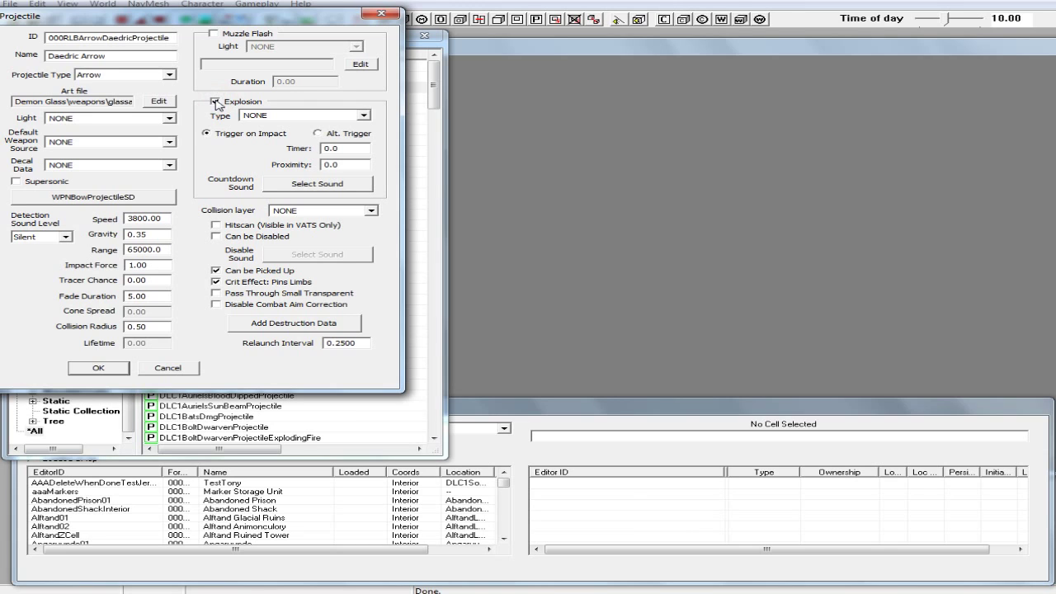
{"action": "left_click", "coordinate": [216, 101]}
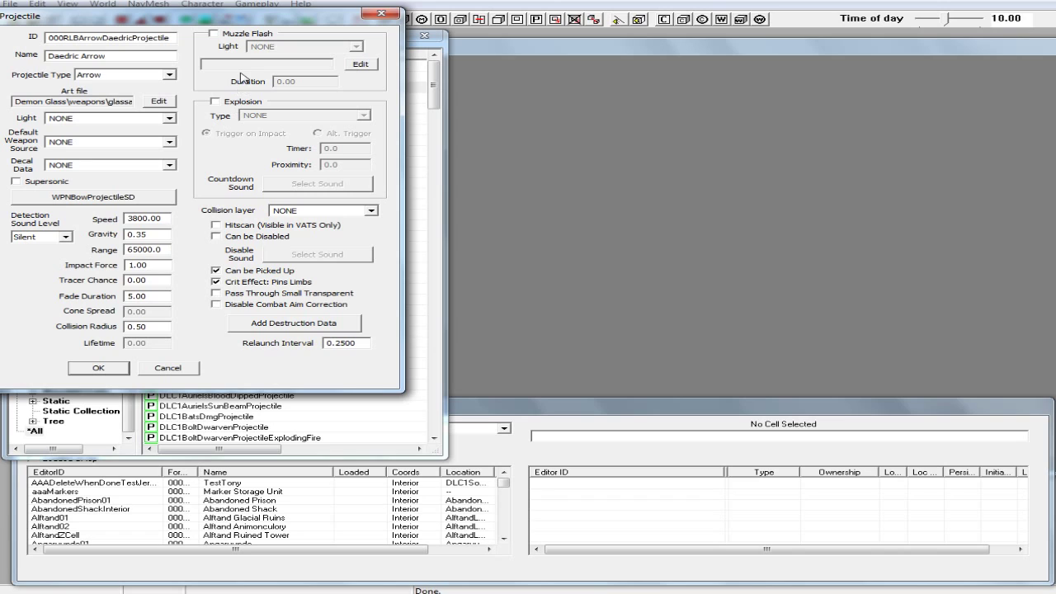
{"action": "left_click", "coordinate": [213, 33]}
{"action": "left_click", "coordinate": [355, 47]}
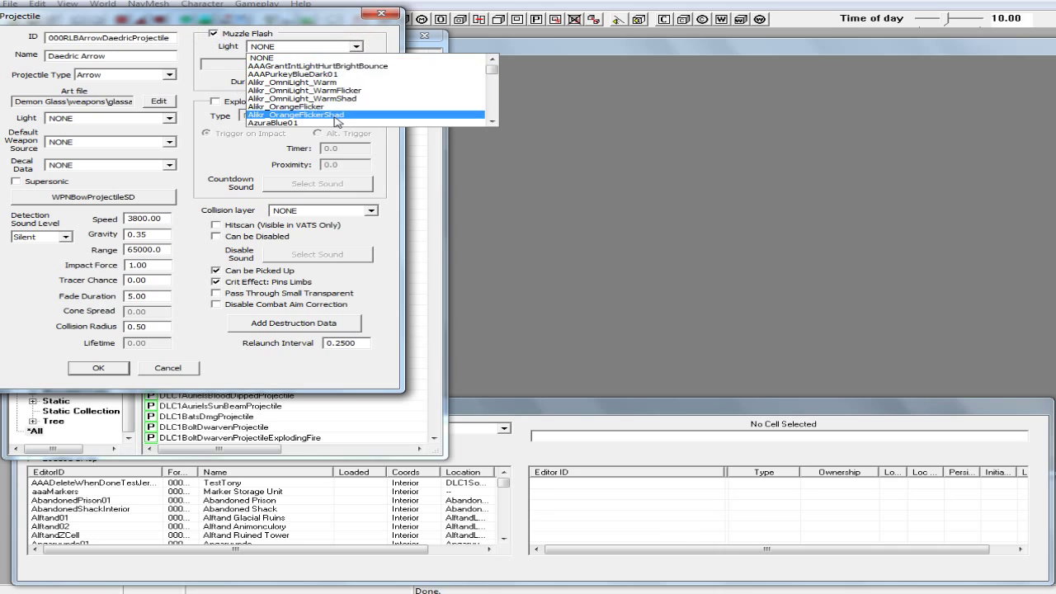
{"action": "left_click", "coordinate": [358, 49]}
{"action": "left_click", "coordinate": [214, 34]}
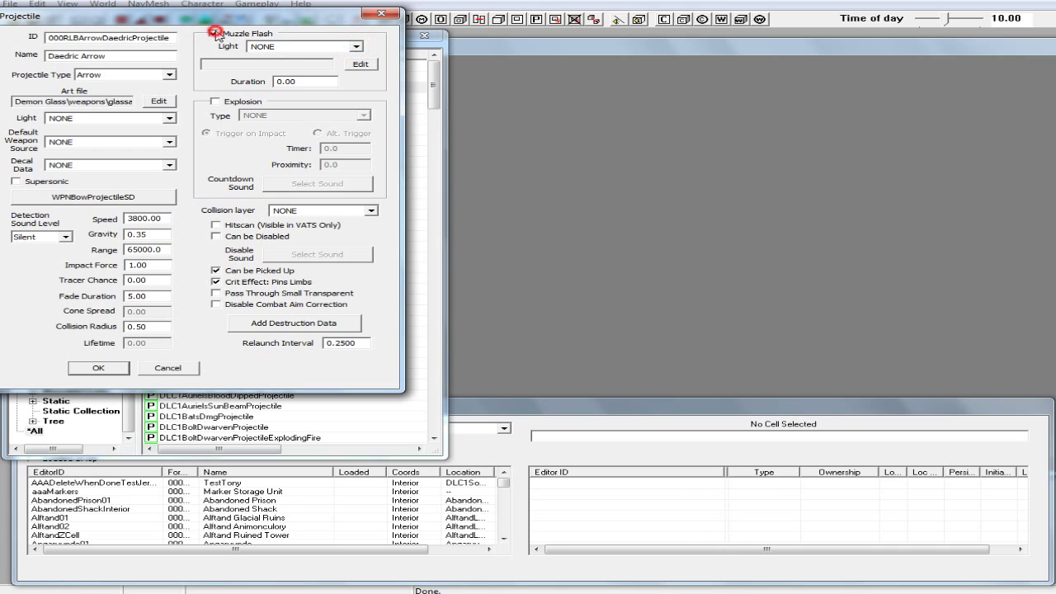
Step: Save the projectile record and list all Ammo records with the filter cleared
{"action": "left_click", "coordinate": [107, 370]}
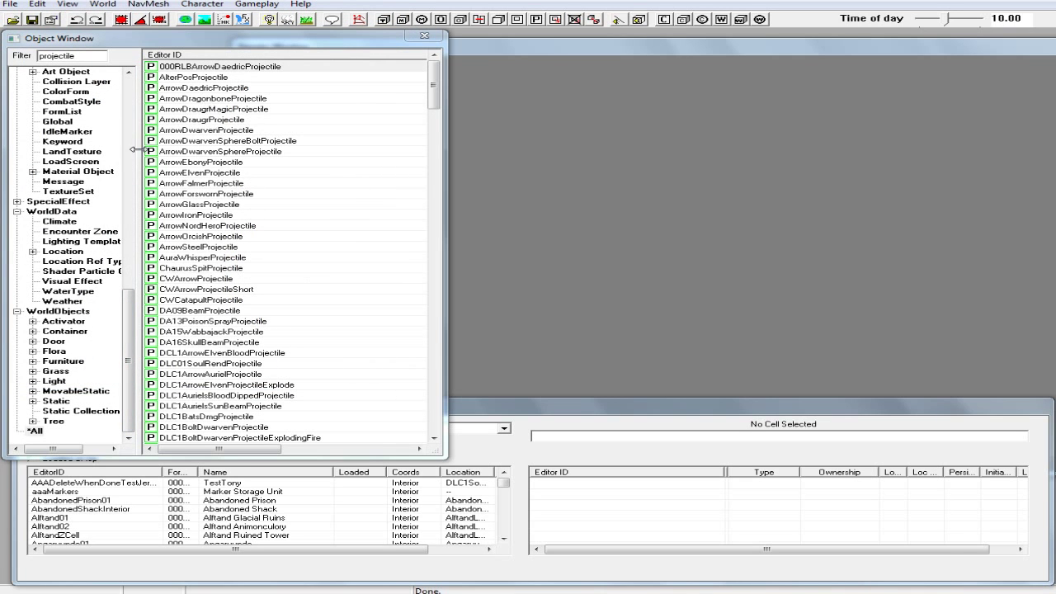
{"action": "left_click_drag", "start_coordinate": [131, 306], "coordinate": [136, 188]}
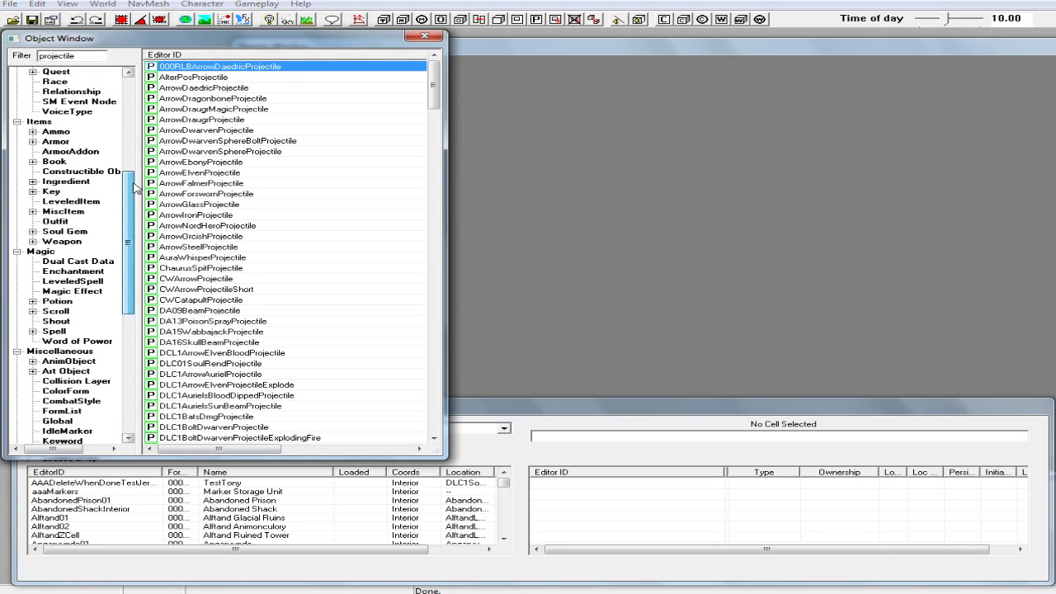
{"action": "left_click", "coordinate": [55, 132]}
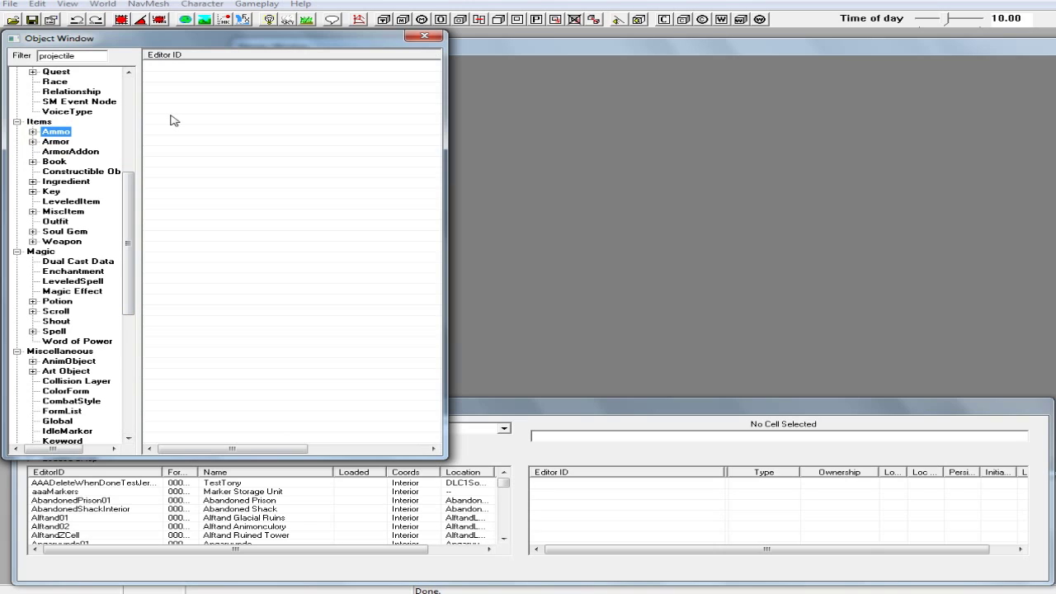
{"action": "left_click", "coordinate": [79, 55]}
{"action": "left_click_drag", "start_coordinate": [79, 55], "coordinate": [25, 67]}
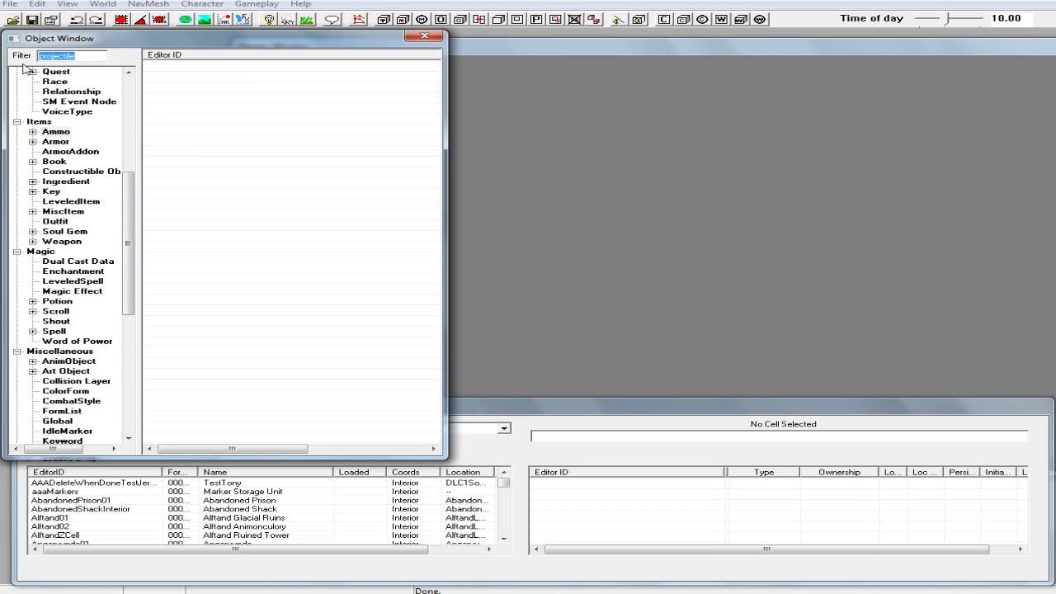
{"action": "key", "text": "BackSpace"}
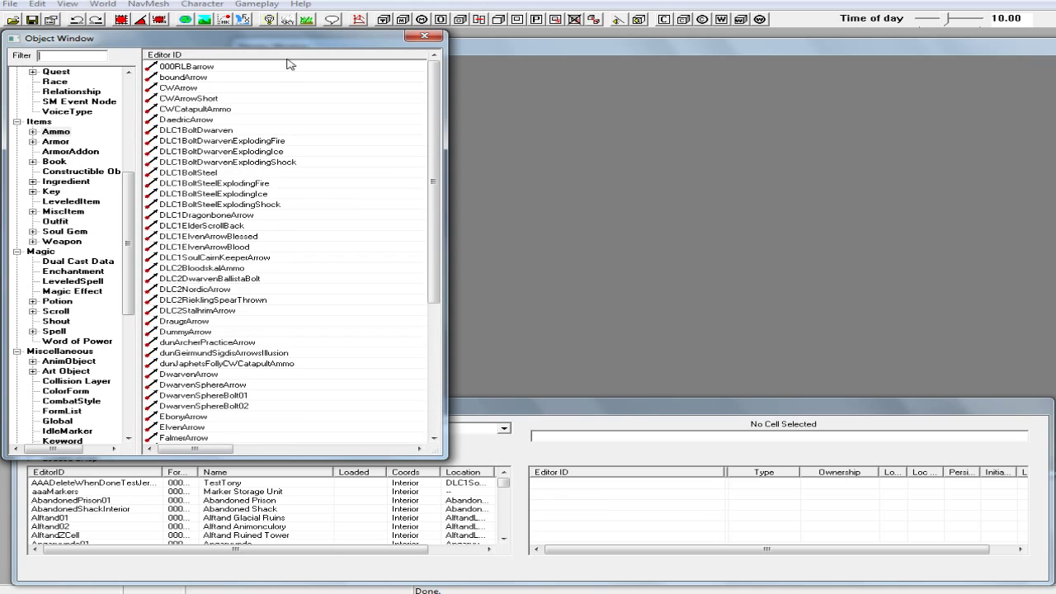
Step: Set the projectile of the 000RLBarrow record to 000RLBArrowDaedricProjectile
{"action": "double_click", "coordinate": [219, 67]}
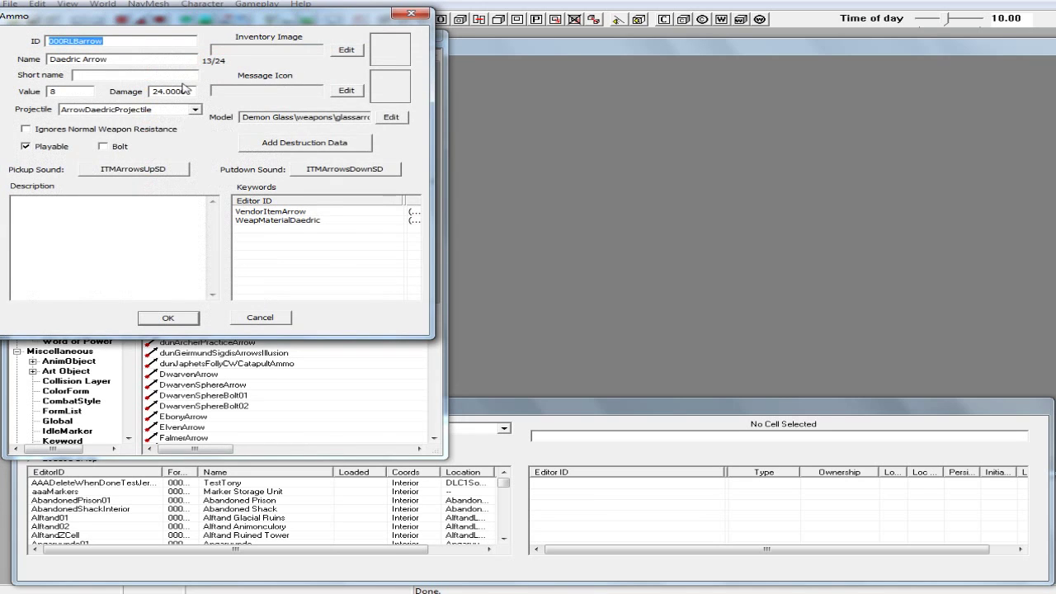
{"action": "left_click", "coordinate": [194, 109]}
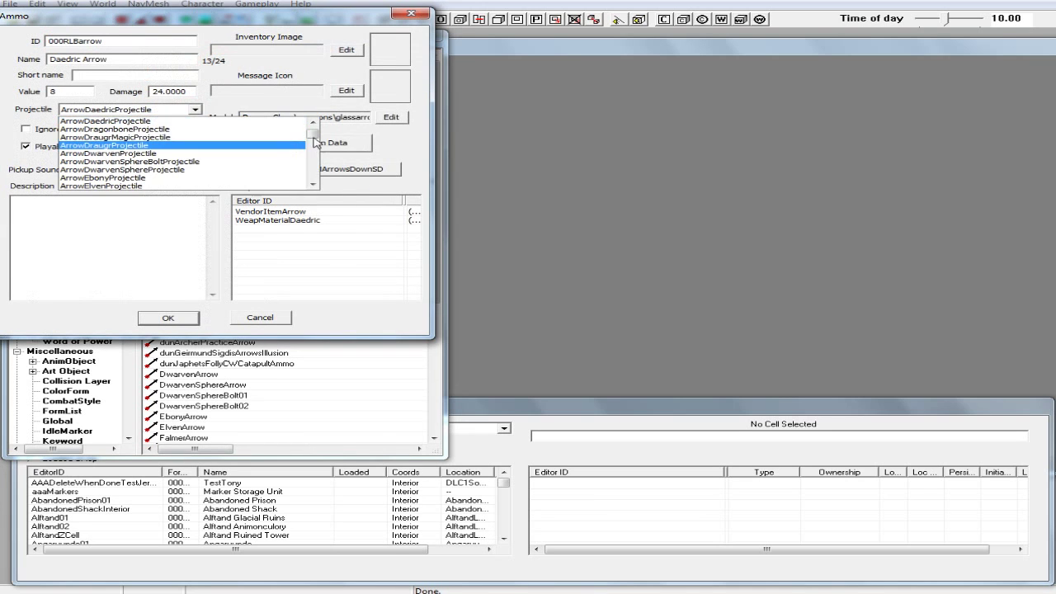
{"action": "scroll", "coordinate": [310, 134], "scroll_direction": "up", "scroll_amount": 3}
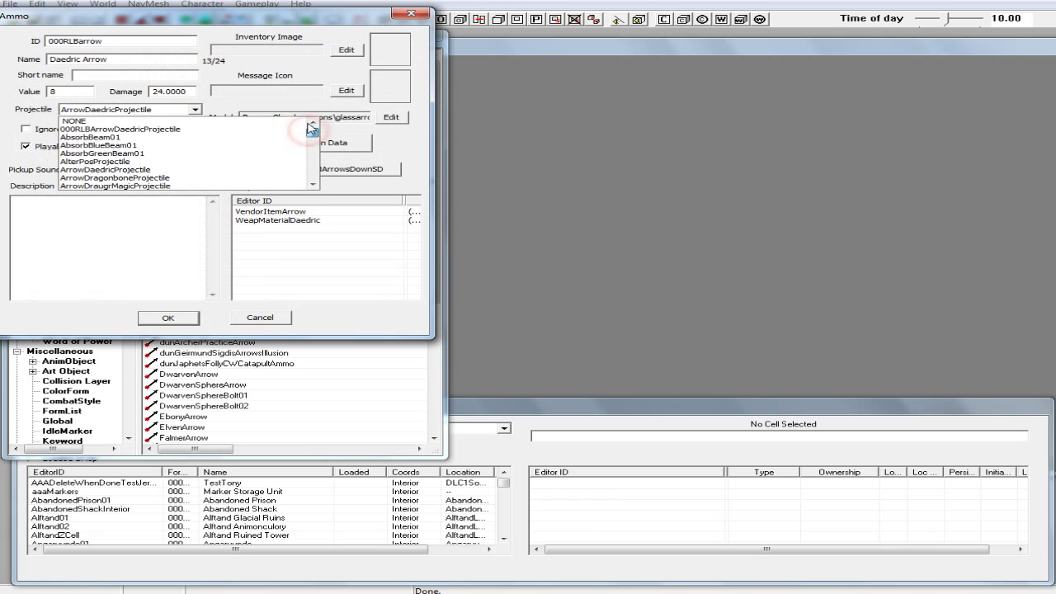
{"action": "left_click", "coordinate": [193, 132]}
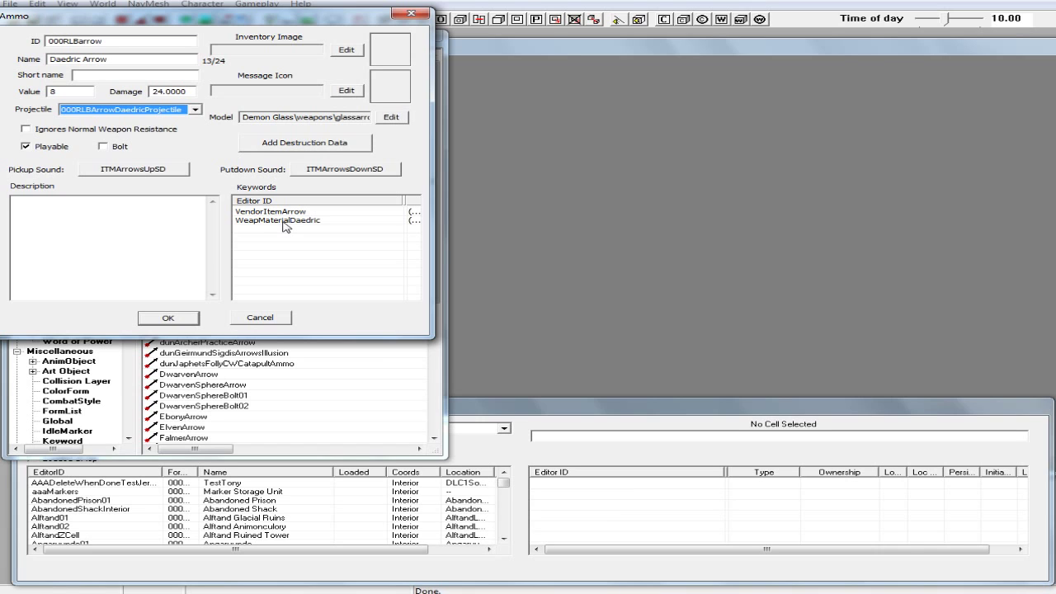
Step: Change the arrow's display name to Demon Glass Arrow
{"action": "left_click", "coordinate": [80, 60]}
{"action": "left_click_drag", "start_coordinate": [81, 60], "coordinate": [22, 66]}
{"action": "type", "text": "Demn"}
{"action": "key", "text": "BackSpace"}
{"action": "type", "text": "on Glass"}
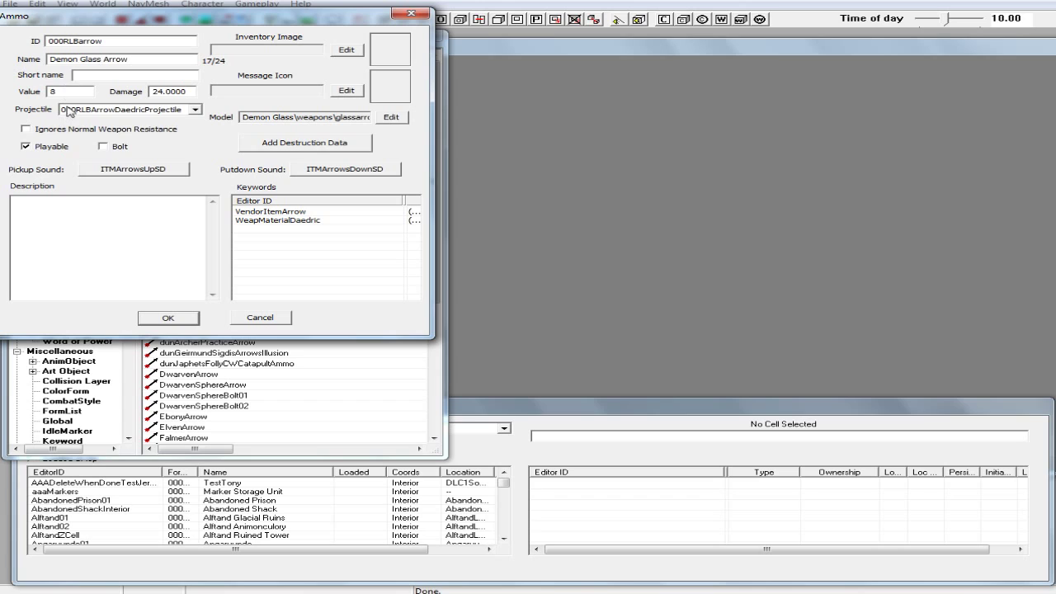
Step: Set the arrow's value to 1 and damage to 50, make it ignore normal weapon resistance, and save the record
{"action": "double_click", "coordinate": [58, 93]}
{"action": "type", "text": "1"}
{"action": "left_click_drag", "start_coordinate": [163, 94], "coordinate": [138, 99]}
{"action": "type", "text": "50"}
{"action": "left_click", "coordinate": [26, 130]}
{"action": "left_click", "coordinate": [167, 319]}
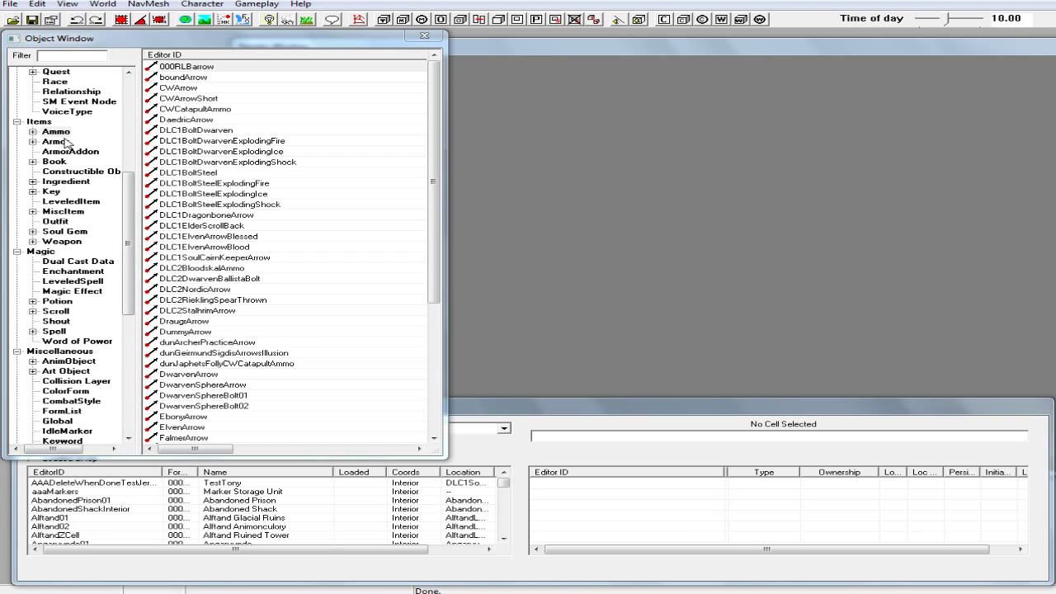
Step: Open the 000RLBbow weapon record and change its display name to Demon Glass Bow
{"action": "left_click", "coordinate": [68, 241]}
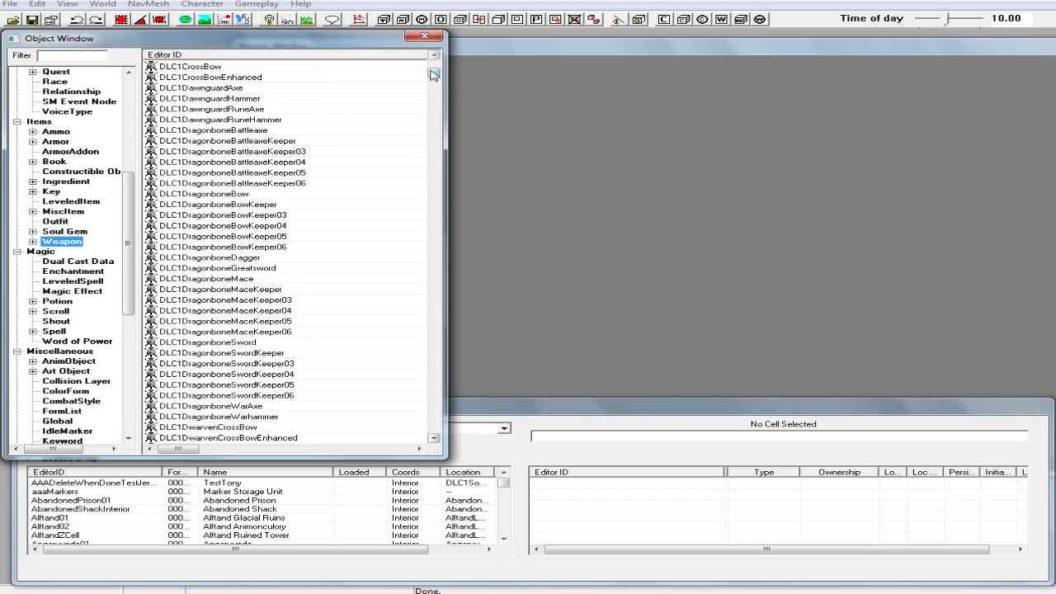
{"action": "left_click_drag", "start_coordinate": [433, 73], "coordinate": [434, 63]}
{"action": "double_click", "coordinate": [248, 67]}
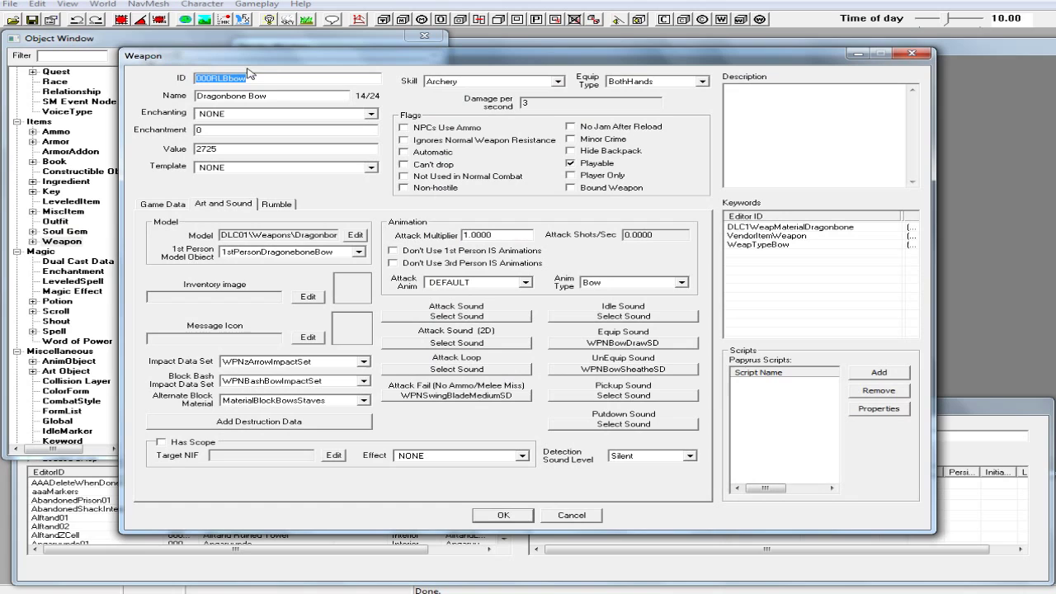
{"action": "left_click", "coordinate": [245, 96]}
{"action": "left_click_drag", "start_coordinate": [245, 96], "coordinate": [176, 101]}
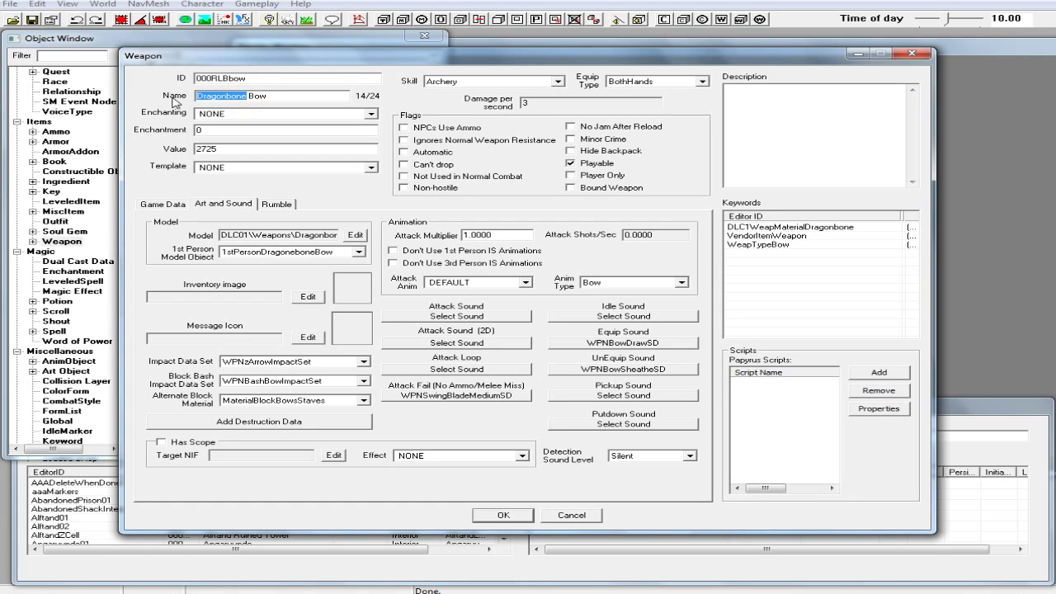
{"action": "type", "text": "Demon Gl"}
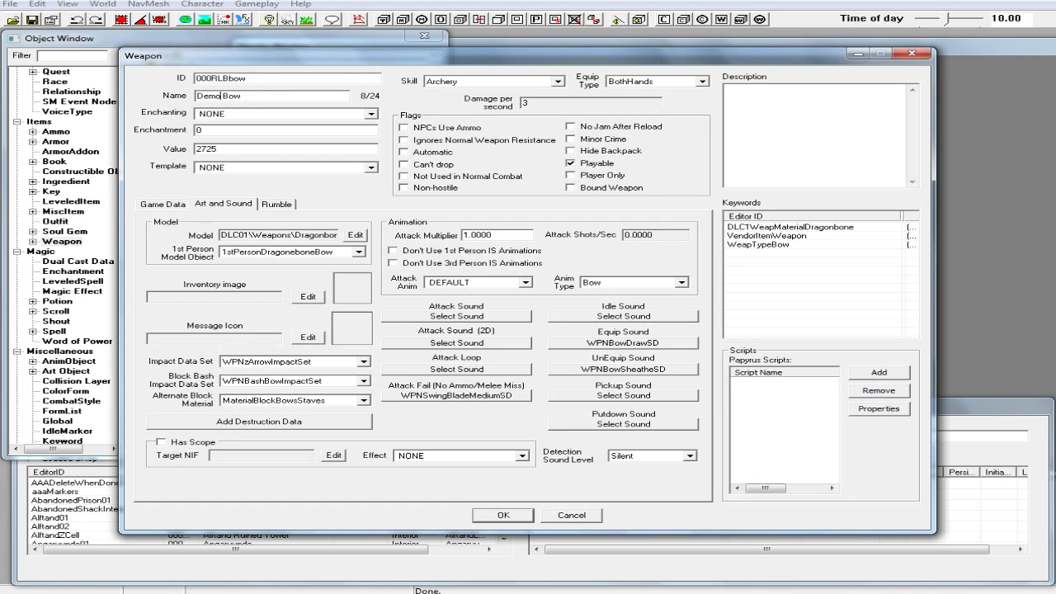
{"action": "type", "text": "ass"}
Step: Set the bow's value to 3500 and save the weapon record
{"action": "left_click_drag", "start_coordinate": [220, 148], "coordinate": [175, 149]}
{"action": "type", "text": "3500"}
{"action": "left_click", "coordinate": [331, 205]}
{"action": "left_click", "coordinate": [499, 516]}
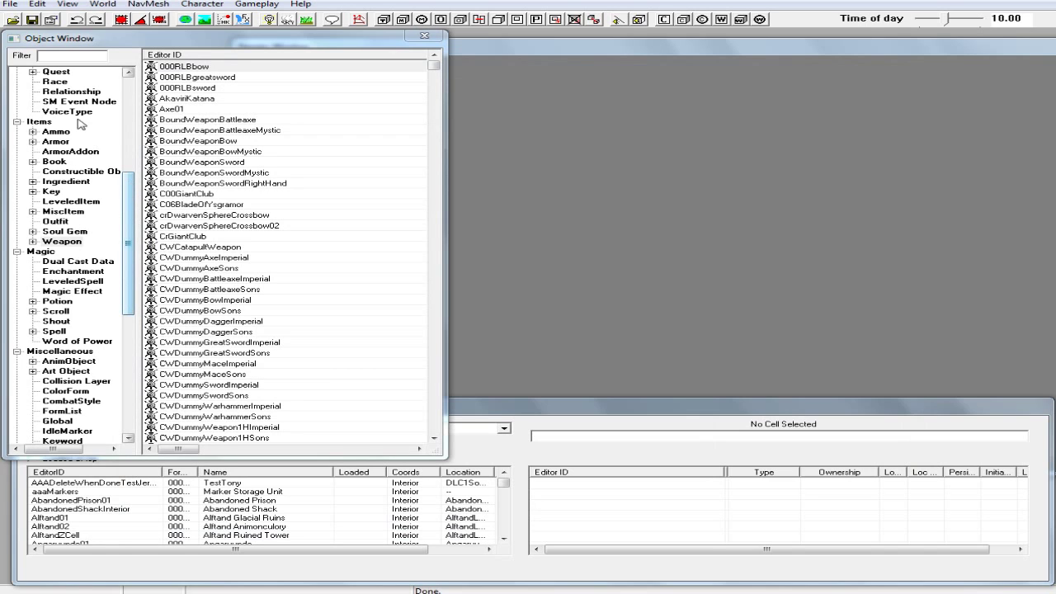
Step: Filter all object categories by "1stPerson" to list the first-person weapon models
{"action": "left_click", "coordinate": [70, 54]}
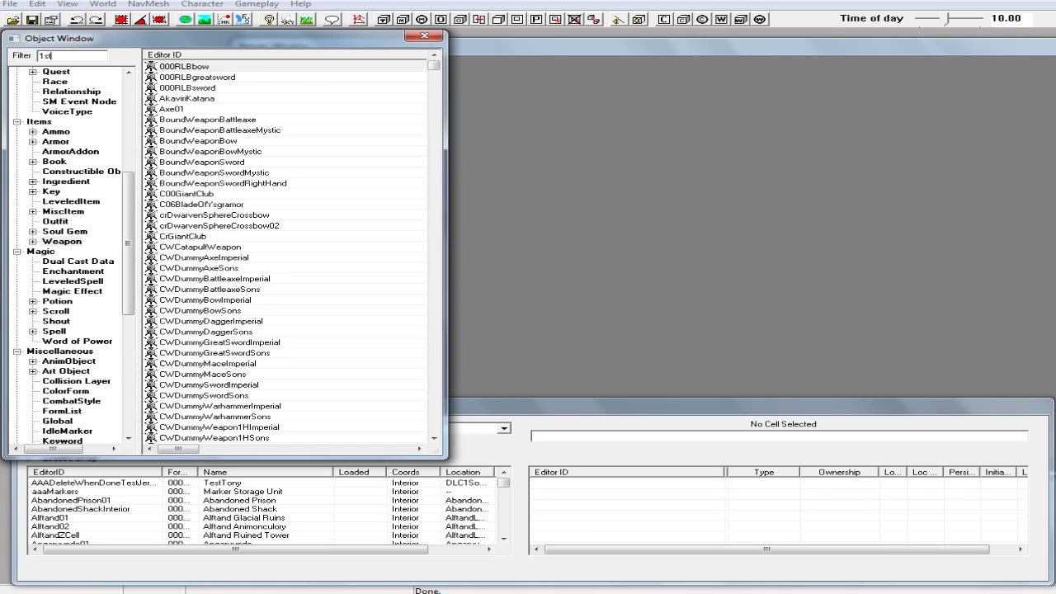
{"action": "type", "text": "1st"}
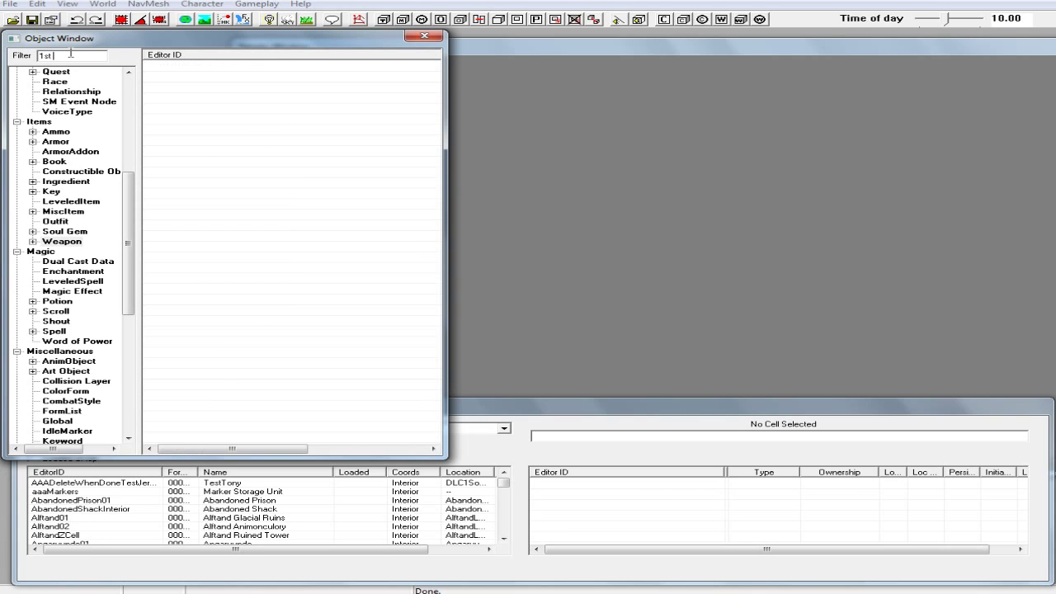
{"action": "key", "text": "BackSpace"}
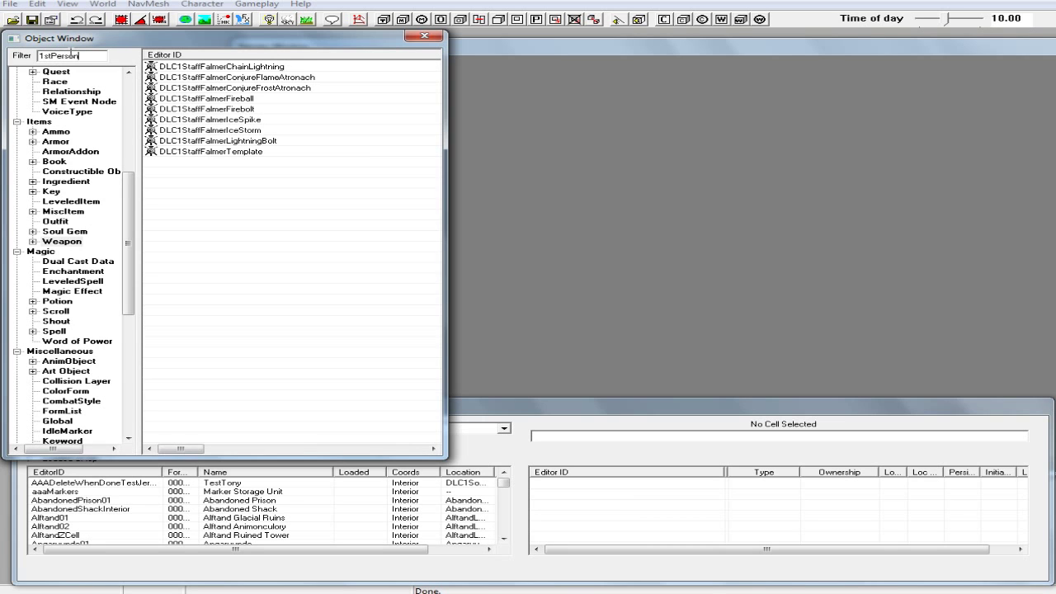
{"action": "left_click_drag", "start_coordinate": [126, 183], "coordinate": [139, 346]}
{"action": "left_click", "coordinate": [36, 431]}
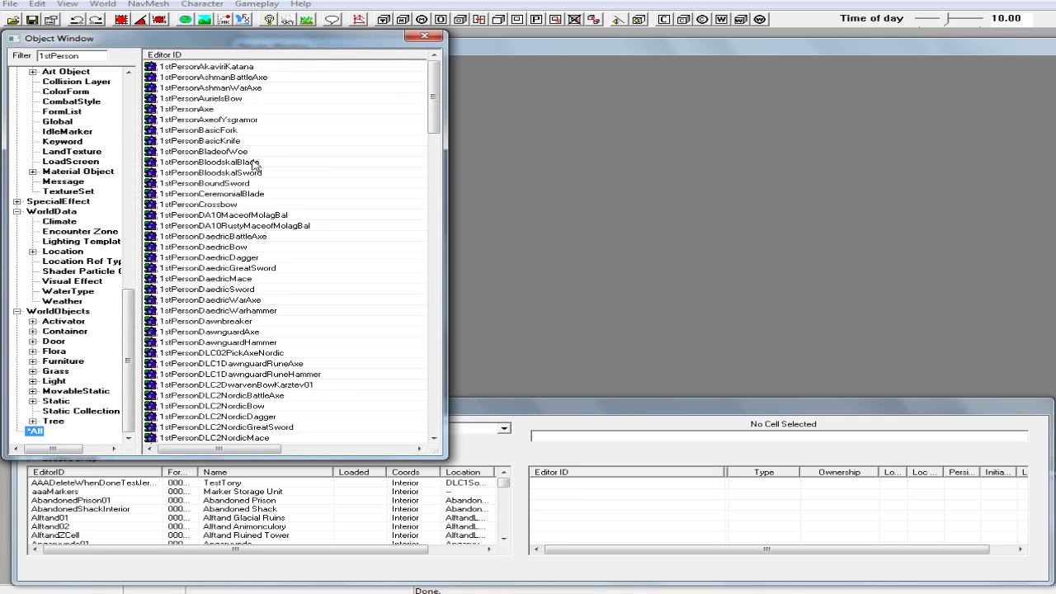
{"action": "left_click", "coordinate": [222, 183]}
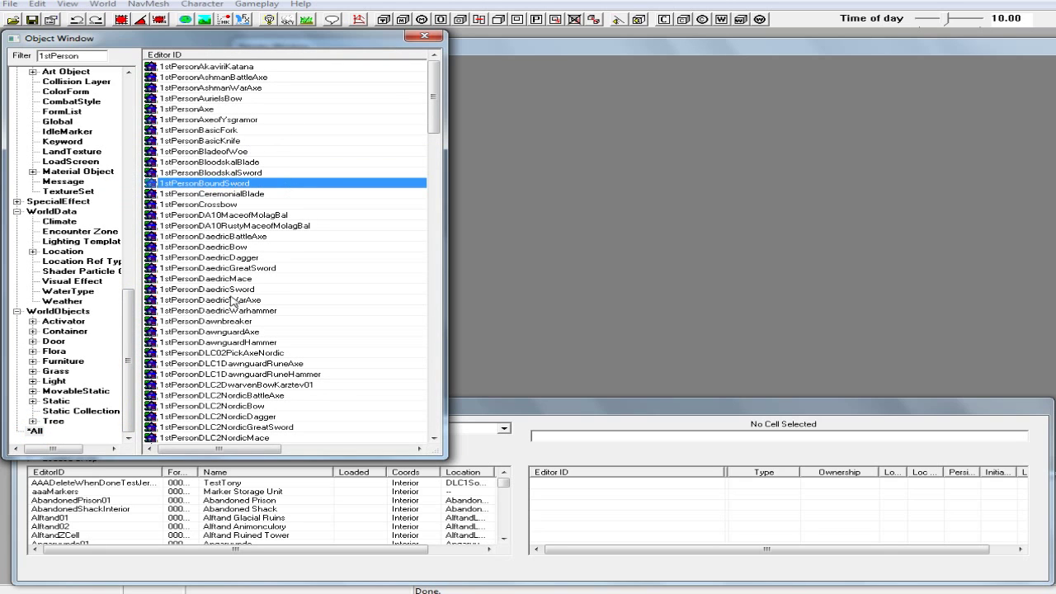
Step: Duplicate the 1stPersonDaedricBow, 1stPersonDaedricGreatSword and 1stPersonDaedricSword model records
{"action": "right_click", "coordinate": [220, 246]}
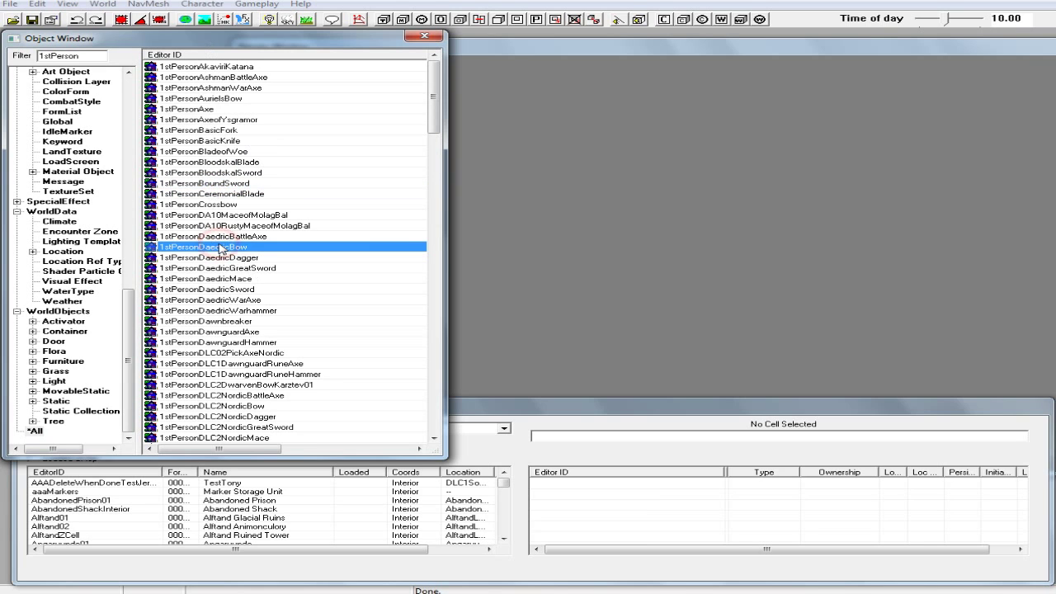
{"action": "left_click", "coordinate": [270, 280]}
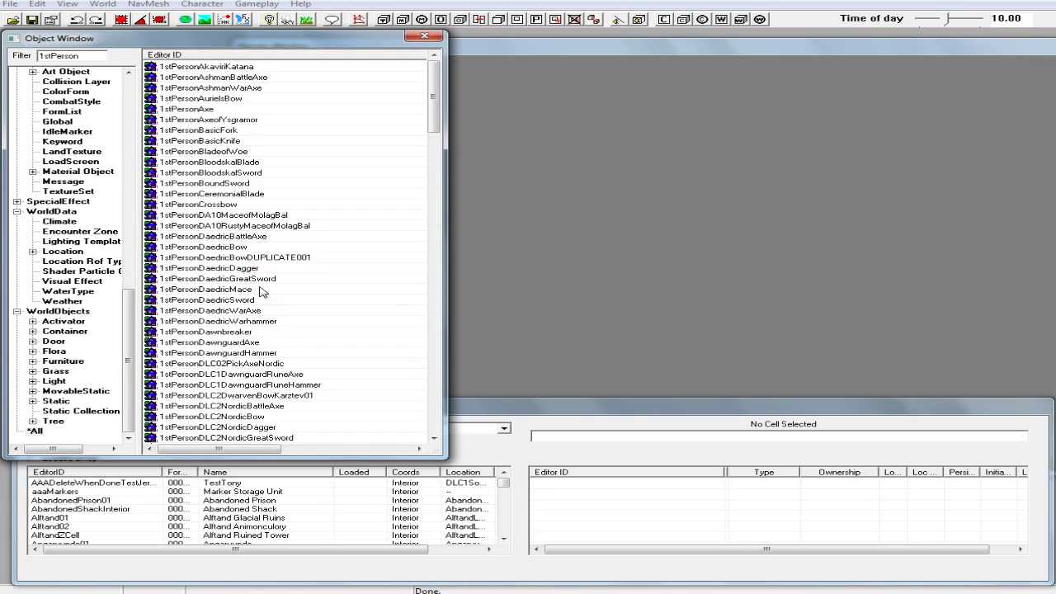
{"action": "right_click", "coordinate": [236, 279]}
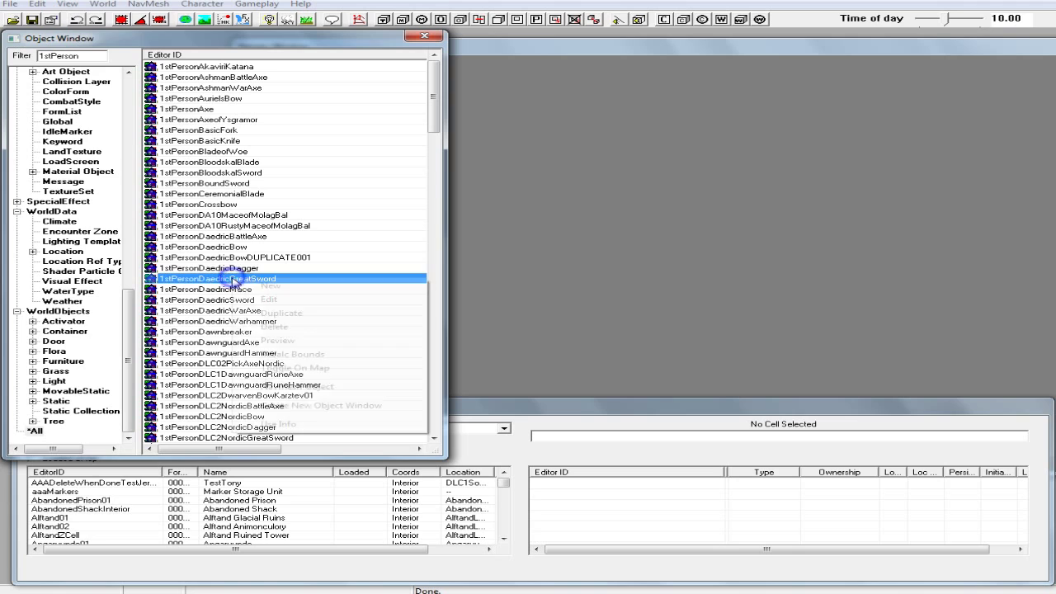
{"action": "left_click", "coordinate": [266, 316]}
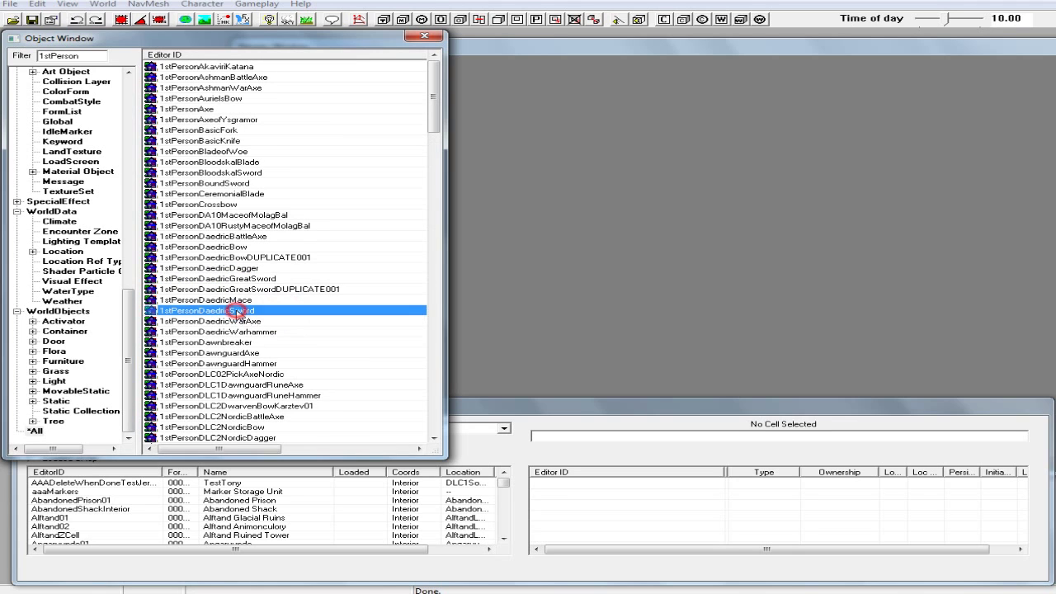
{"action": "right_click", "coordinate": [237, 311]}
{"action": "left_click", "coordinate": [288, 346]}
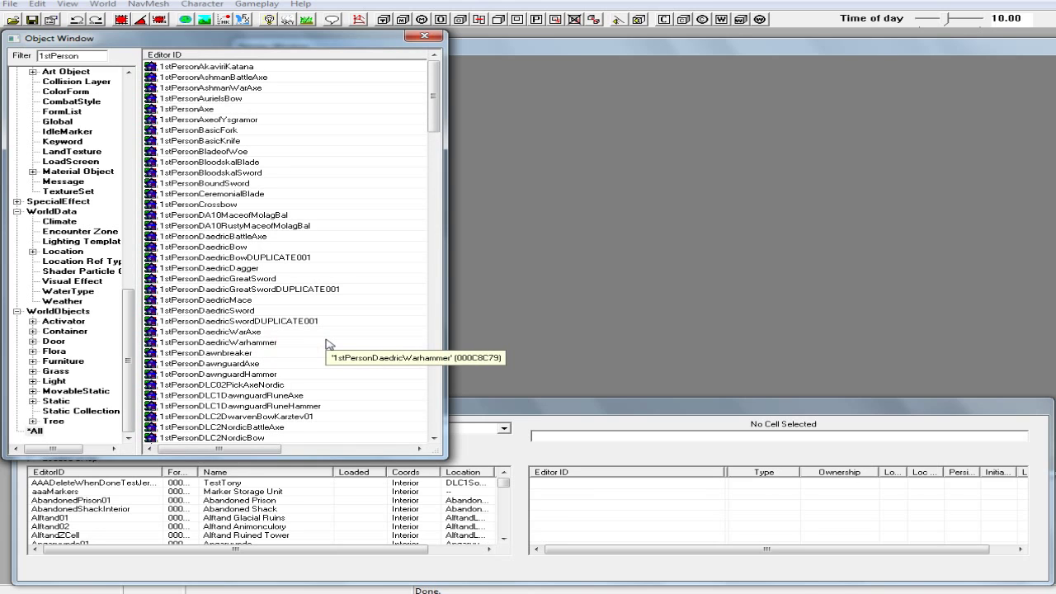
Step: Rename the duplicated first-person Daedric bow record as 00RLB1stPersonDaedricBow and accept the rename
{"action": "scroll", "coordinate": [328, 344], "scroll_direction": "down", "scroll_amount": 3}
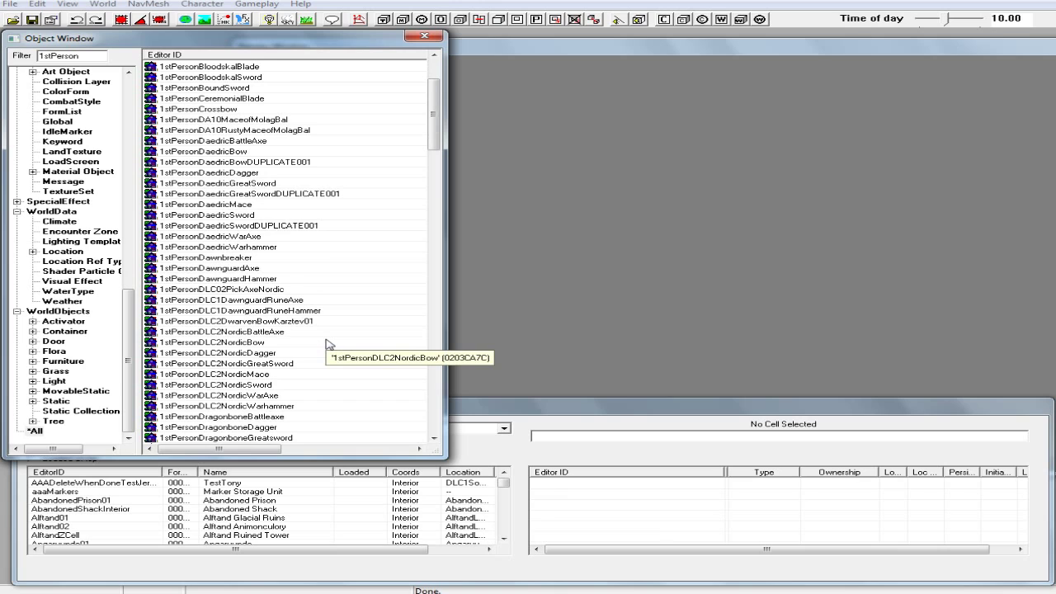
{"action": "scroll", "coordinate": [327, 345], "scroll_direction": "up", "scroll_amount": 2}
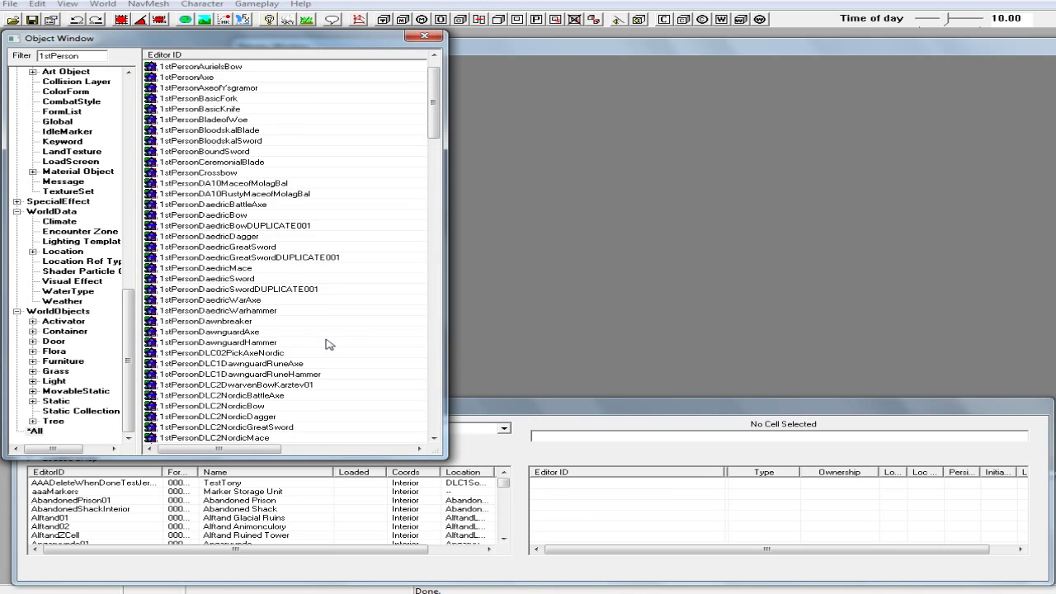
{"action": "left_click", "coordinate": [225, 227]}
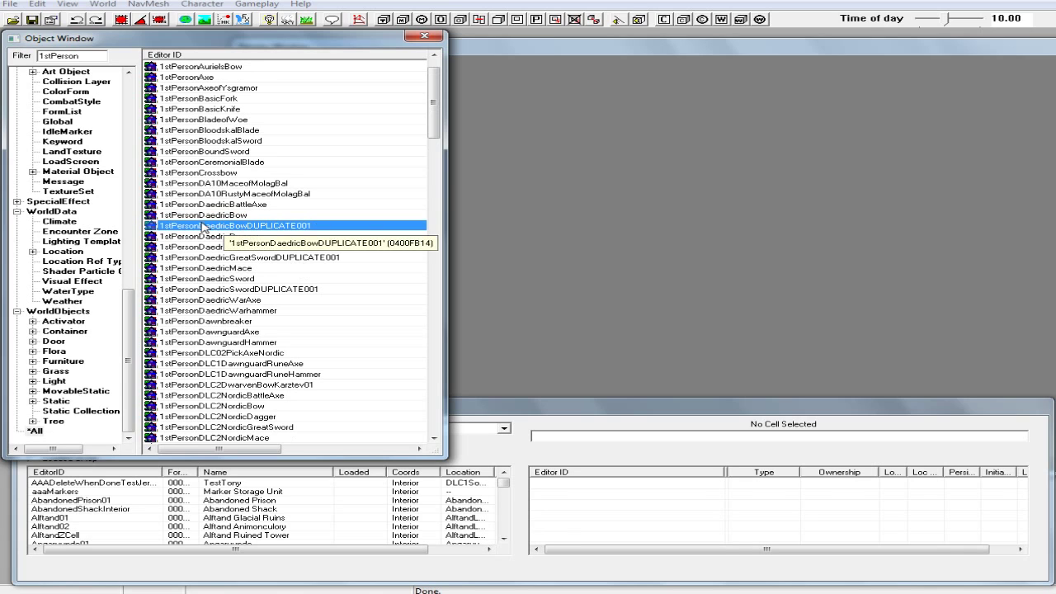
{"action": "left_click", "coordinate": [203, 228]}
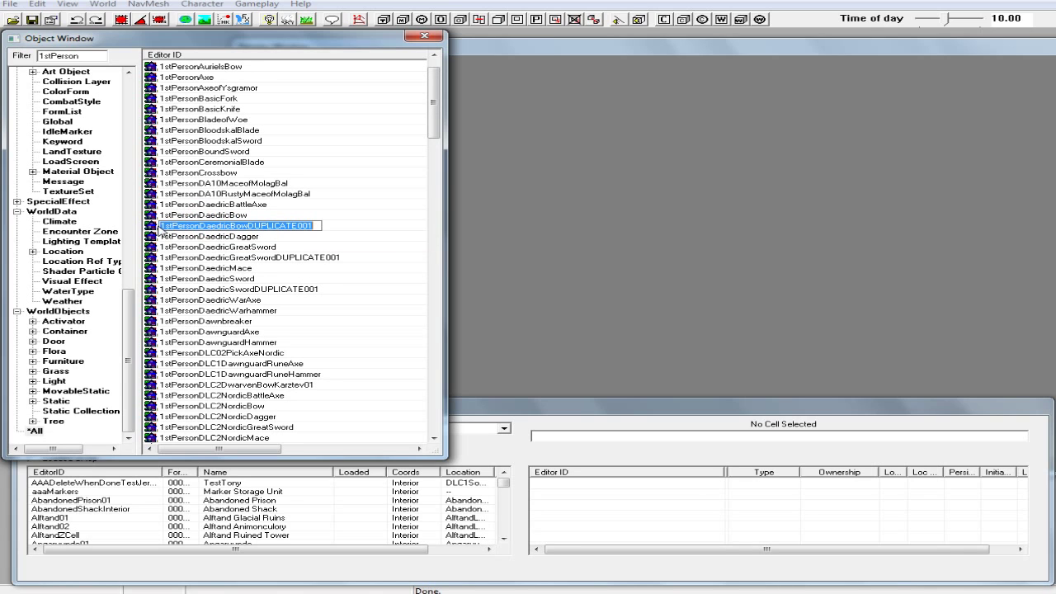
{"action": "left_click", "coordinate": [162, 227]}
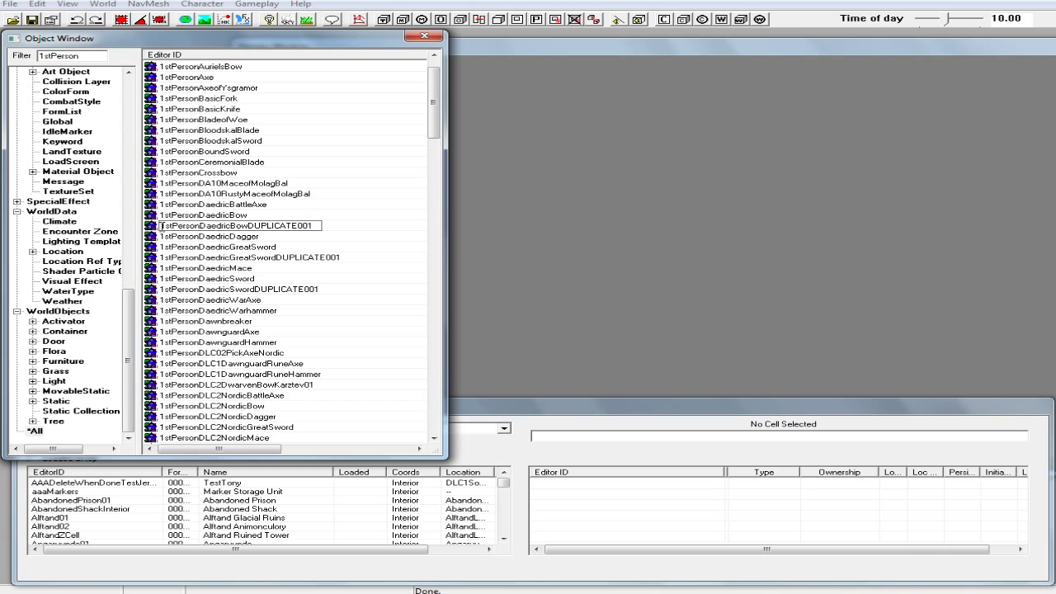
{"action": "type", "text": "00RLB"}
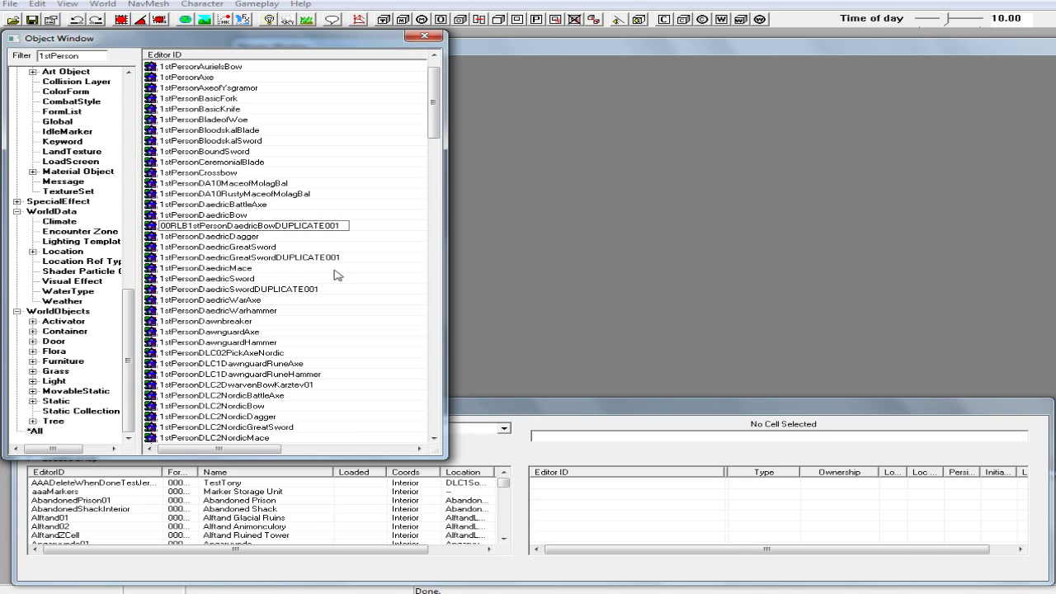
{"action": "left_click_drag", "start_coordinate": [278, 226], "coordinate": [348, 225]}
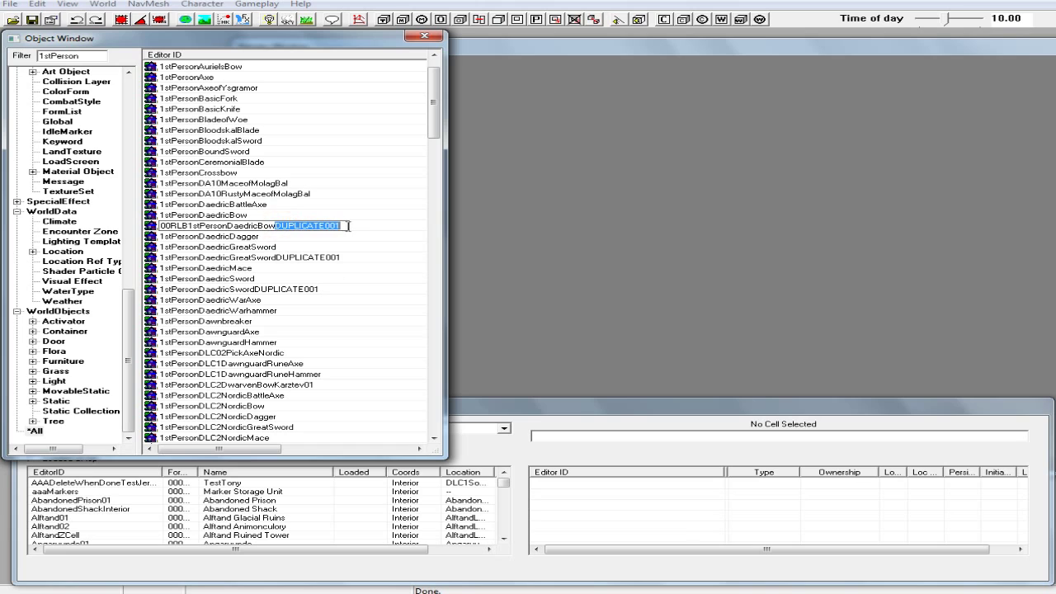
{"action": "key", "text": "Delete"}
{"action": "key", "text": "Return"}
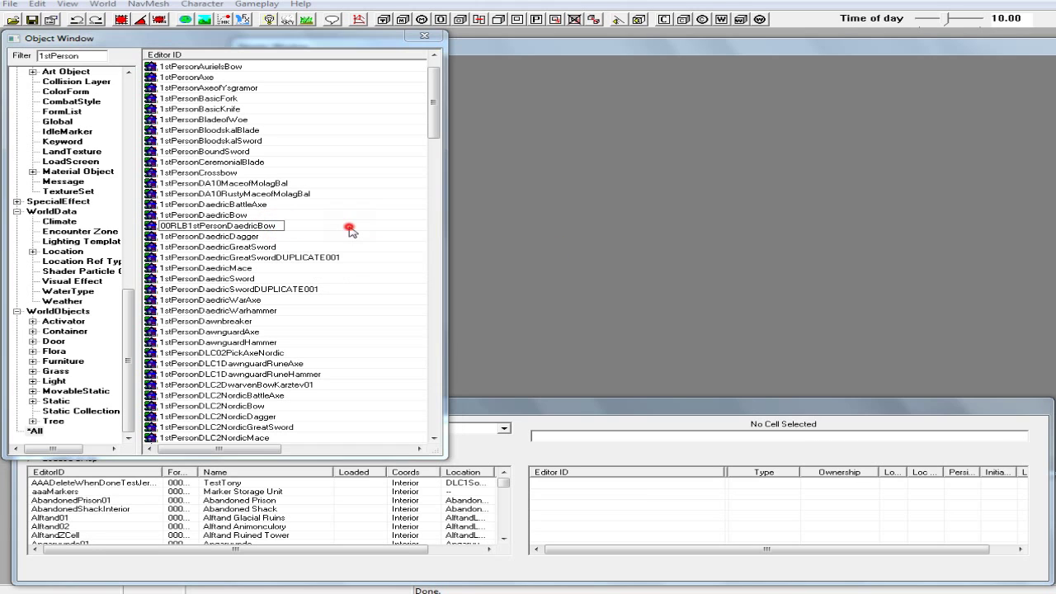
{"action": "left_click", "coordinate": [606, 345]}
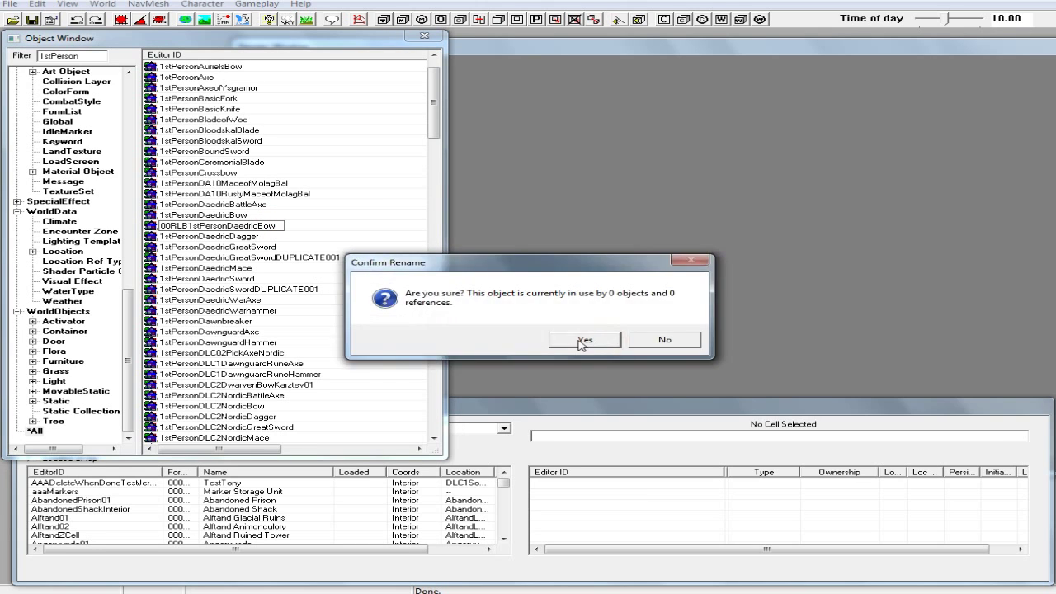
{"action": "left_click", "coordinate": [580, 345]}
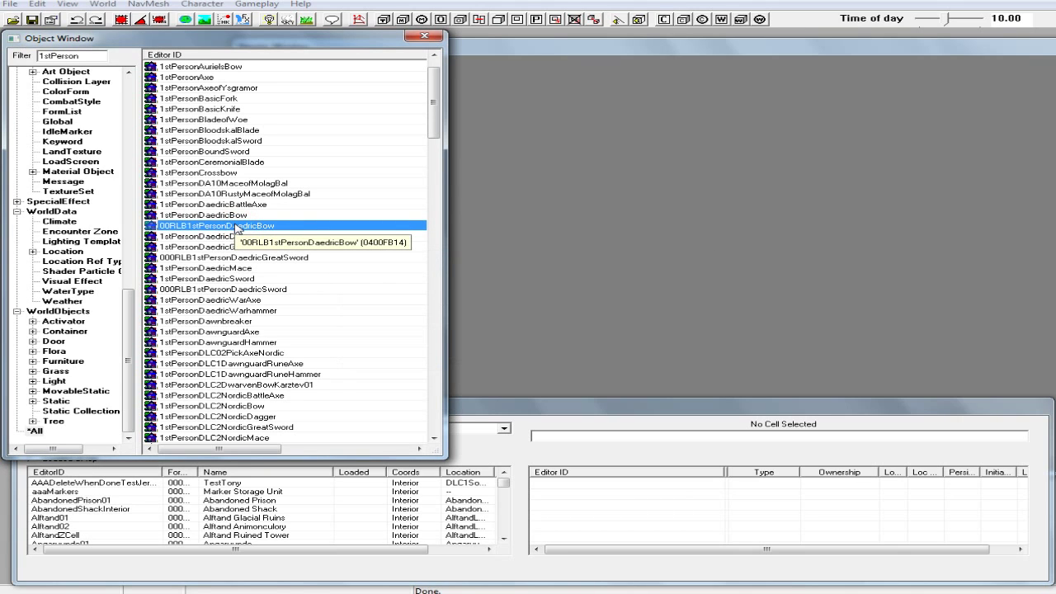
Step: Open the 00RLB1stPersonDaedricBow record and assign the glassbowskinned mesh from the Demon Glass weapons folder as its model
{"action": "left_click", "coordinate": [235, 225]}
{"action": "left_click", "coordinate": [306, 227]}
{"action": "double_click", "coordinate": [264, 226]}
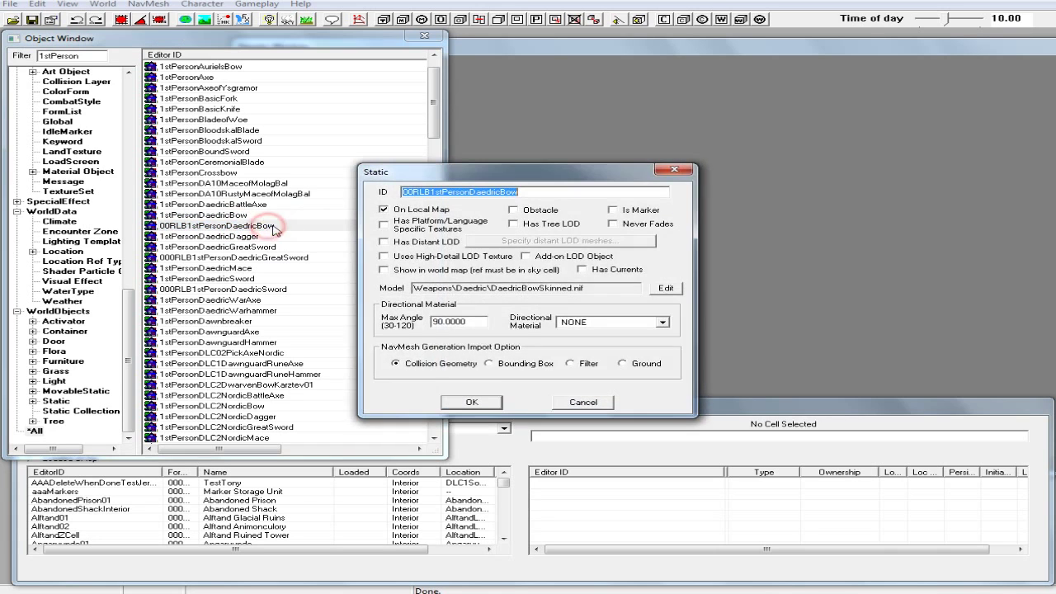
{"action": "left_click", "coordinate": [665, 289]}
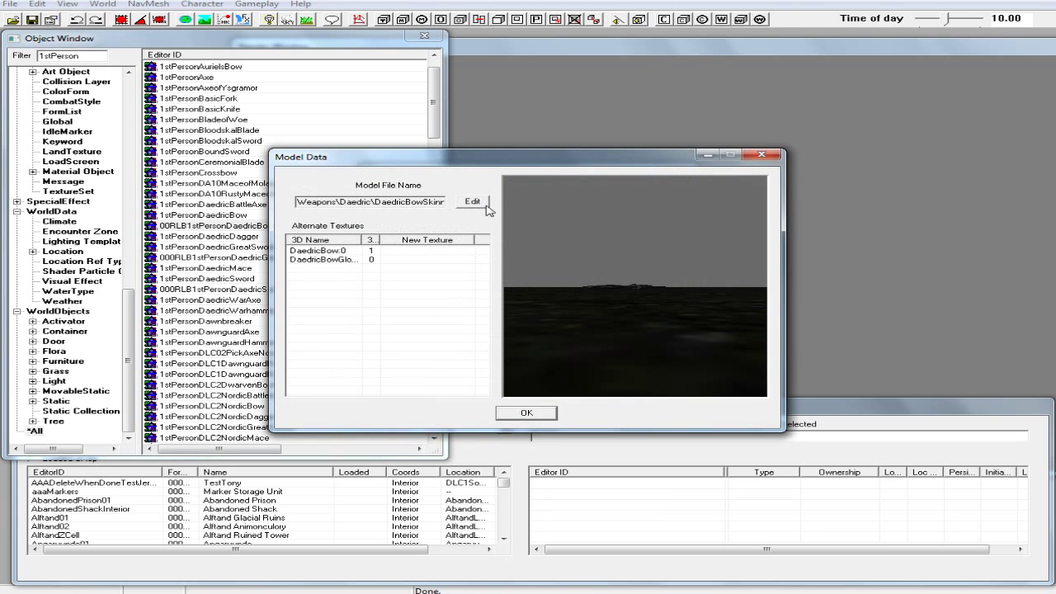
{"action": "left_click", "coordinate": [473, 201]}
{"action": "double_click", "coordinate": [462, 252]}
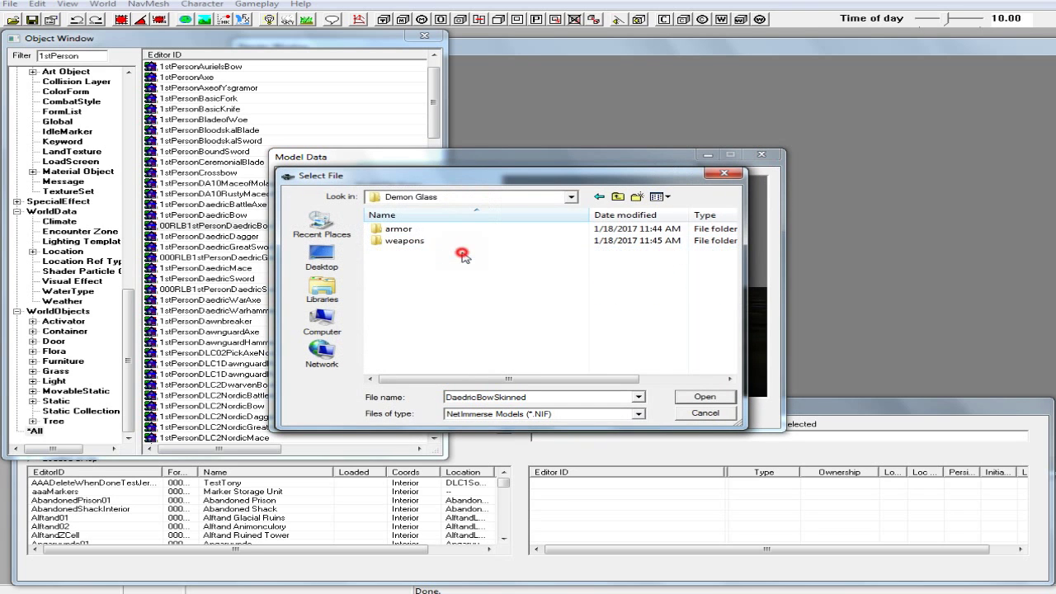
{"action": "double_click", "coordinate": [431, 240]}
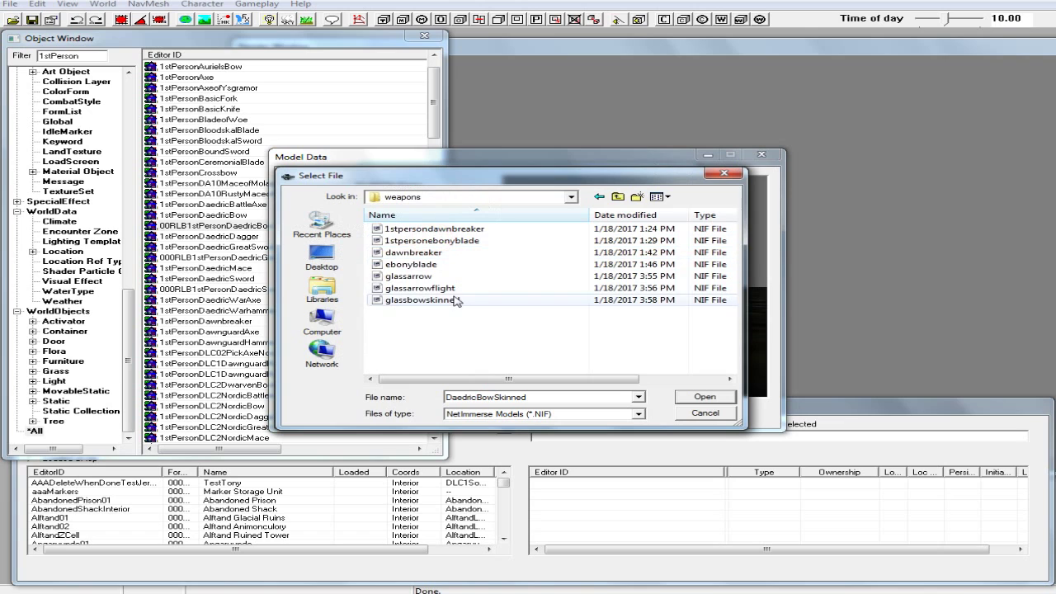
{"action": "left_click", "coordinate": [457, 301]}
{"action": "left_click", "coordinate": [702, 396]}
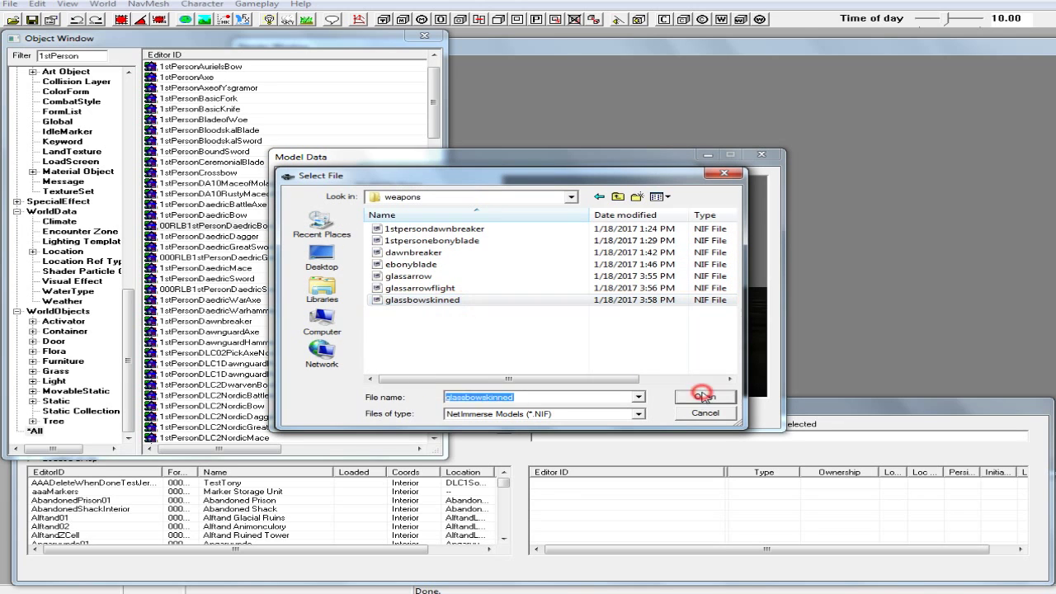
Step: Inspect the glass bow in the model preview, then accept the model and save the static record
{"action": "left_click", "coordinate": [680, 312]}
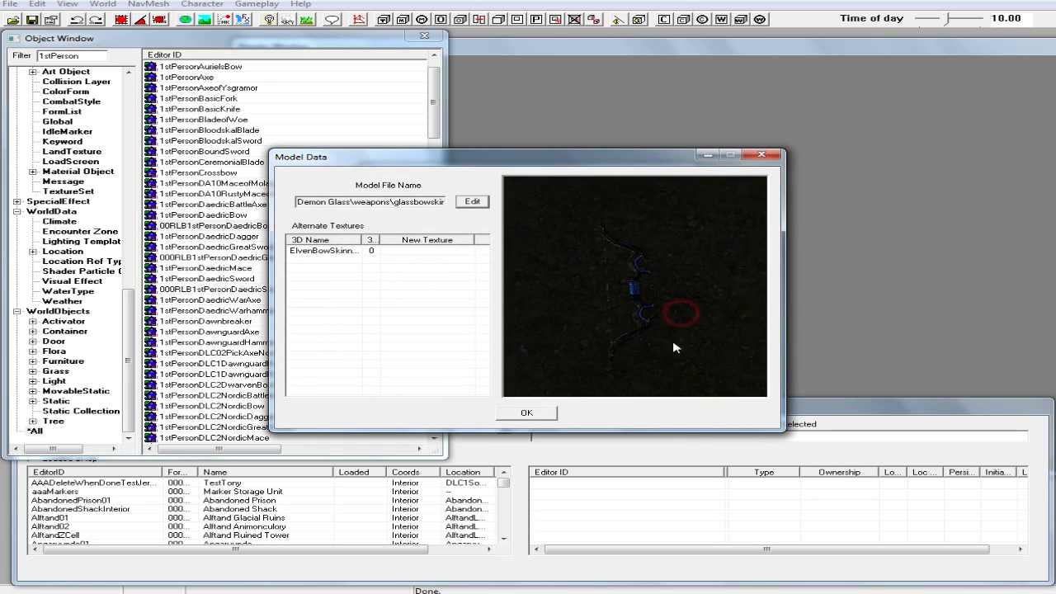
{"action": "scroll", "coordinate": [678, 308], "scroll_direction": "up", "scroll_amount": 4}
{"action": "left_click_drag", "start_coordinate": [676, 308], "coordinate": [644, 248]}
{"action": "left_click", "coordinate": [516, 414]}
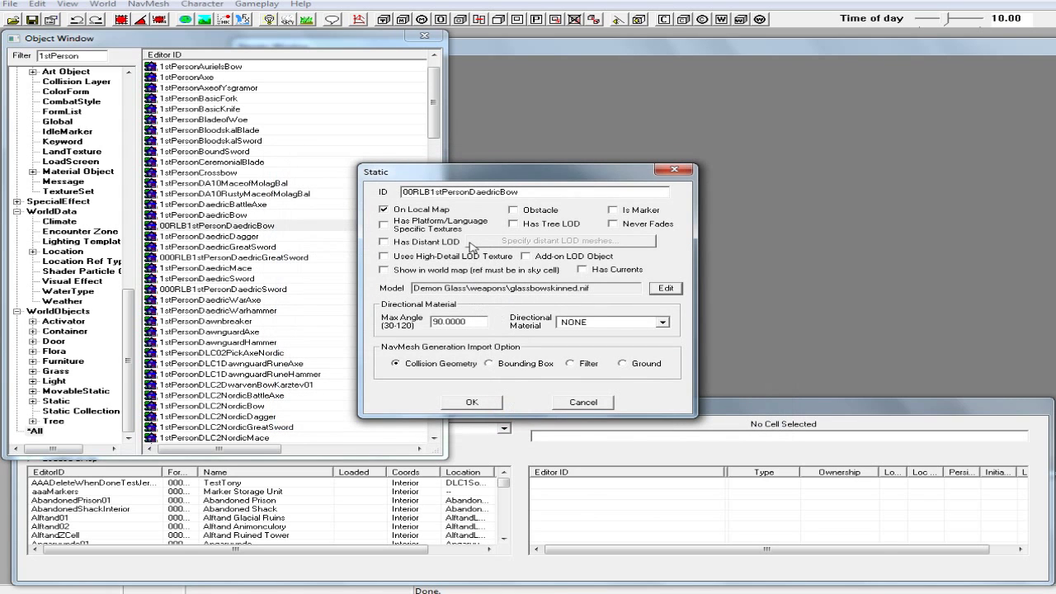
{"action": "left_click", "coordinate": [472, 403]}
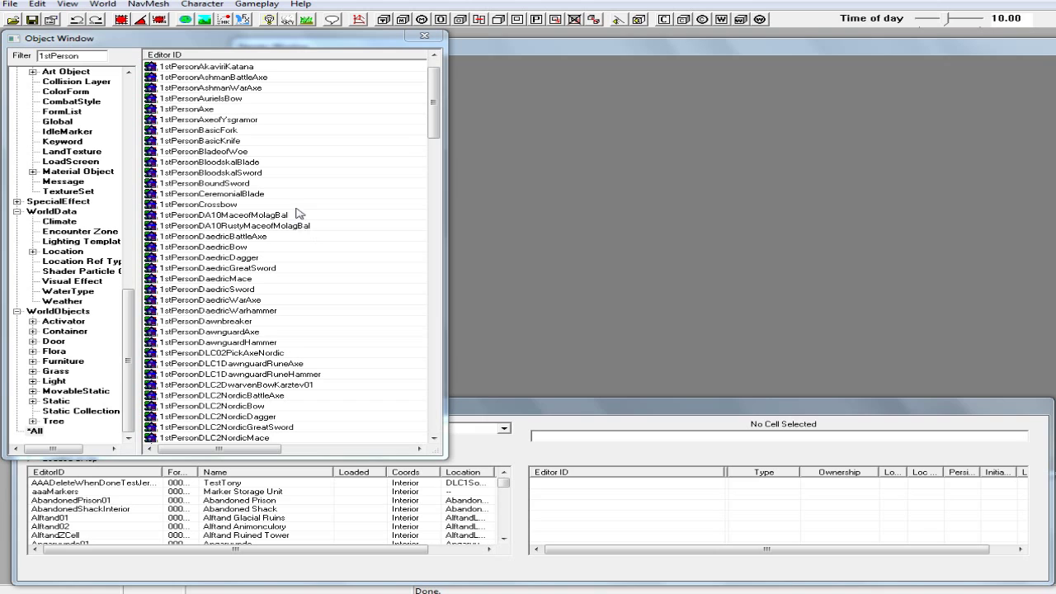
Step: Open the 000RLB1stPersonDaedricSword record and assign the 1stpersondawnbreaker mesh from the Demon Glass weapons folder as its model
{"action": "left_click", "coordinate": [432, 105]}
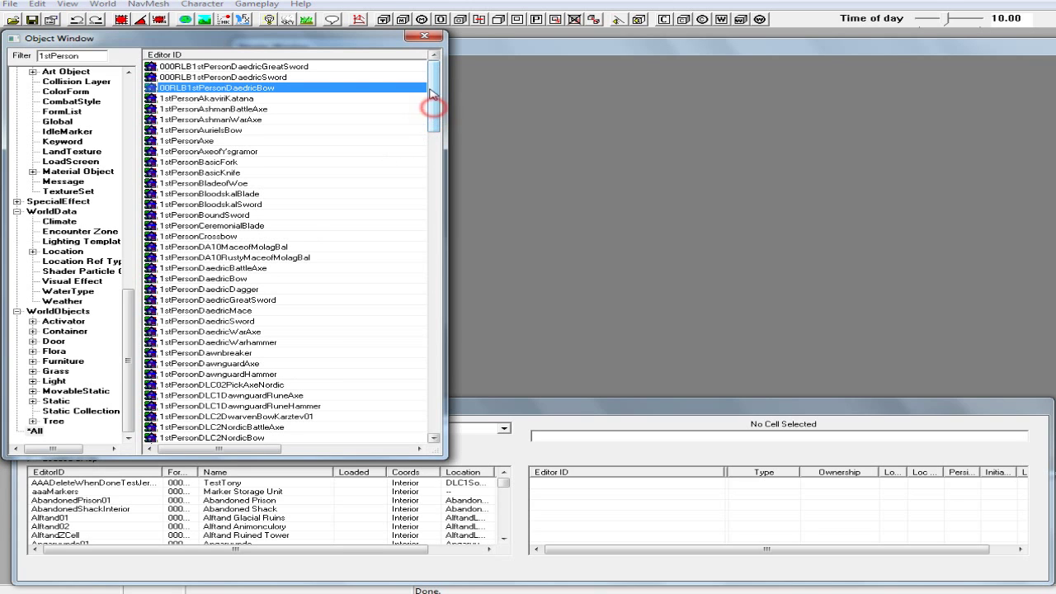
{"action": "double_click", "coordinate": [267, 79]}
{"action": "left_click", "coordinate": [665, 289]}
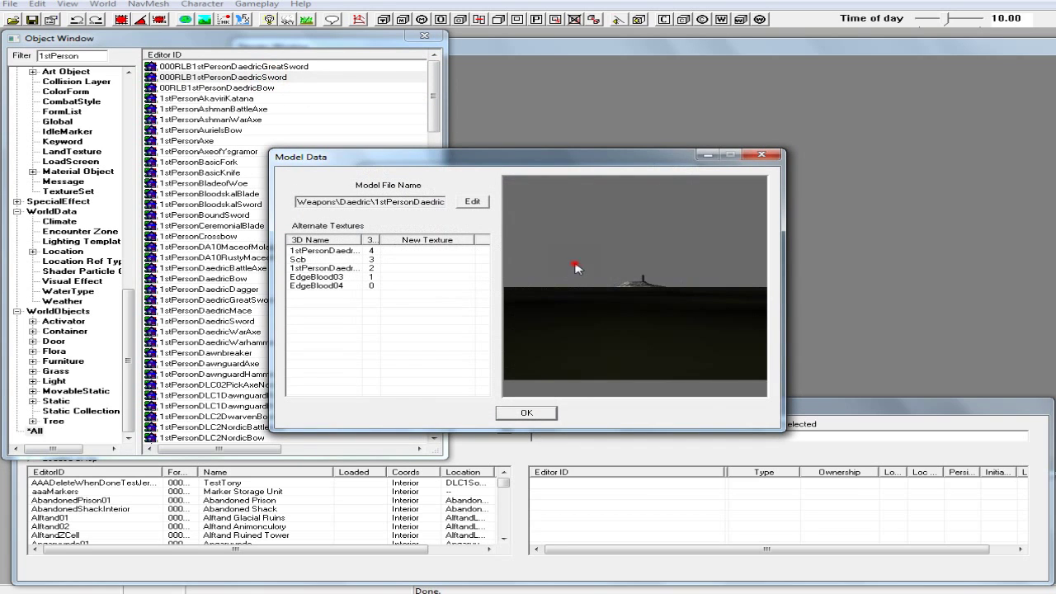
{"action": "left_click_drag", "start_coordinate": [578, 269], "coordinate": [578, 311]}
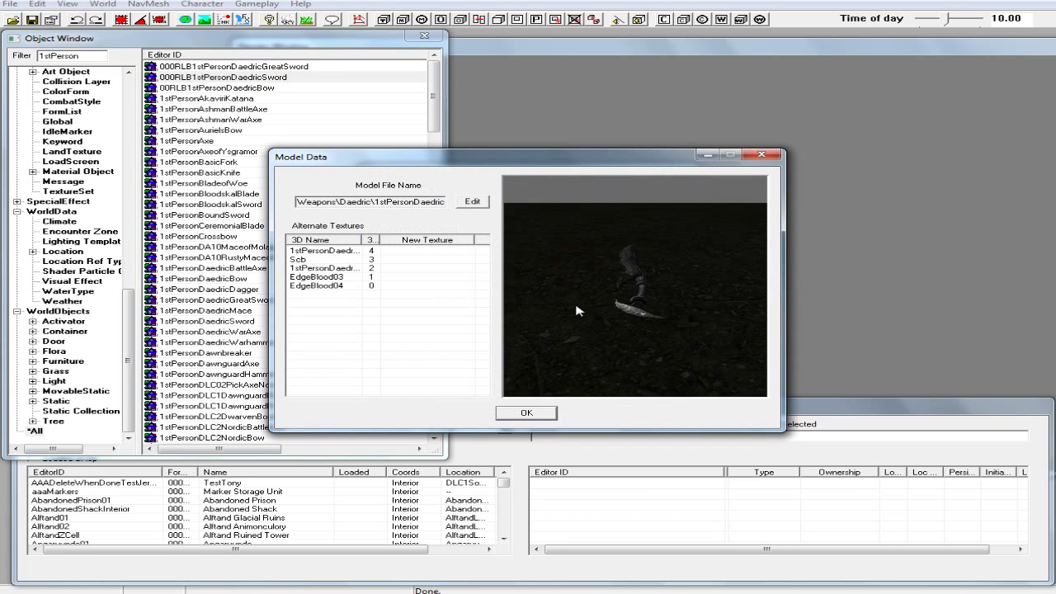
{"action": "left_click", "coordinate": [472, 202]}
{"action": "double_click", "coordinate": [436, 253]}
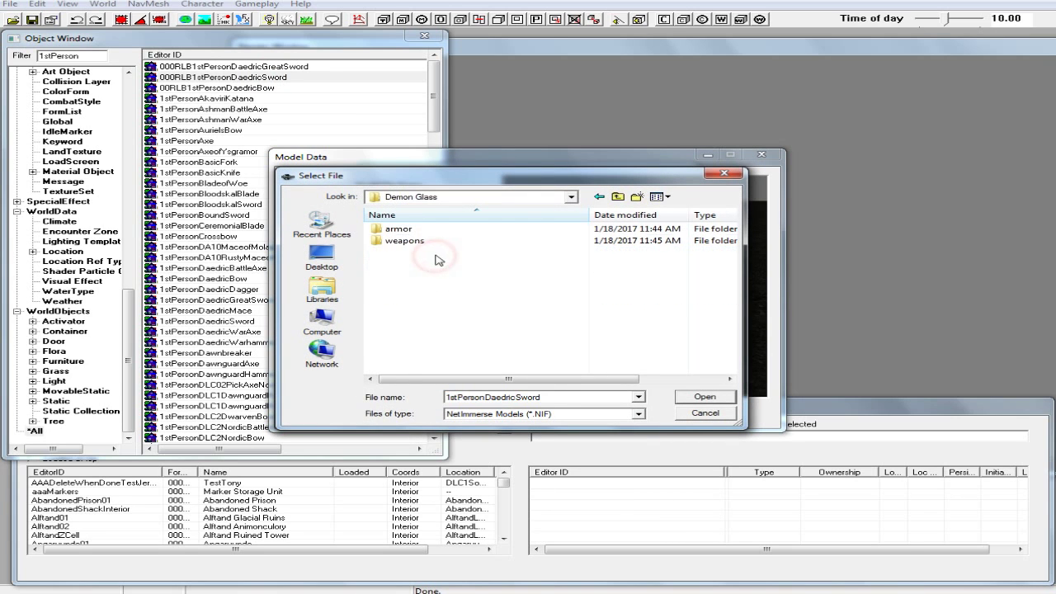
{"action": "double_click", "coordinate": [406, 241]}
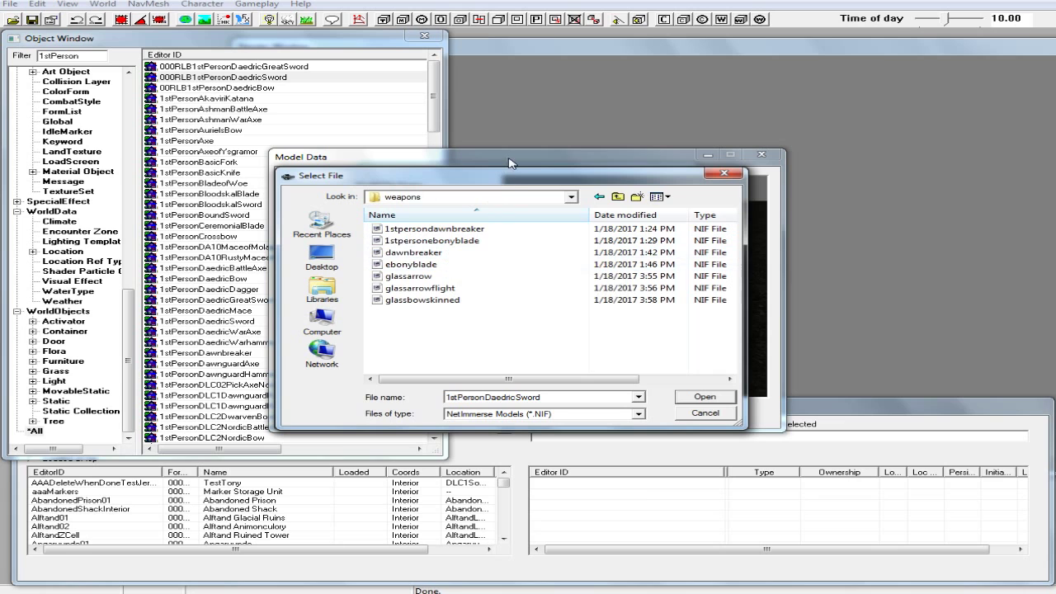
{"action": "left_click_drag", "start_coordinate": [516, 182], "coordinate": [718, 176]}
{"action": "left_click", "coordinate": [665, 223]}
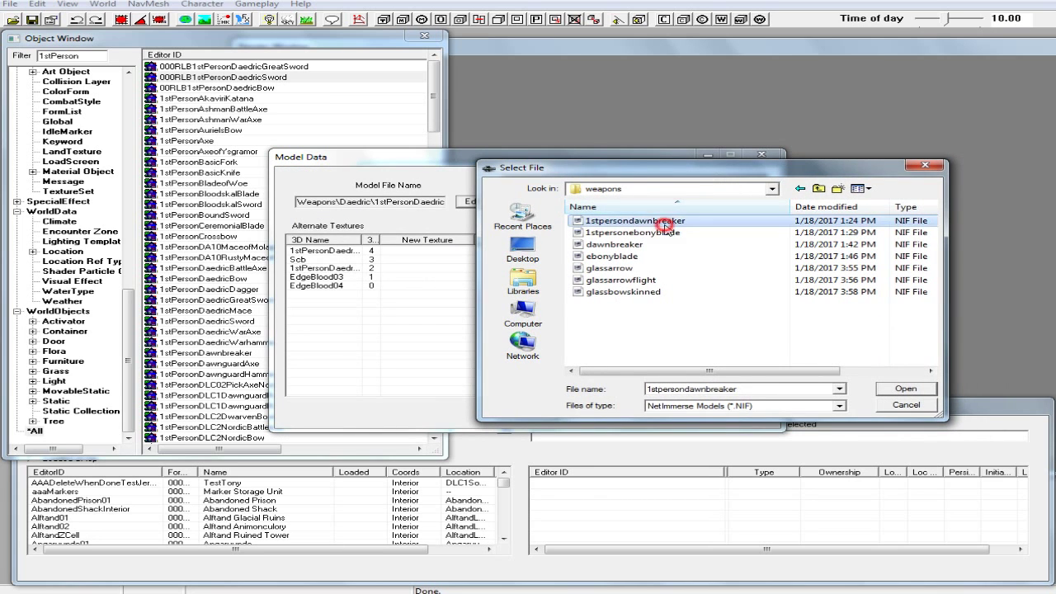
{"action": "left_click", "coordinate": [905, 390]}
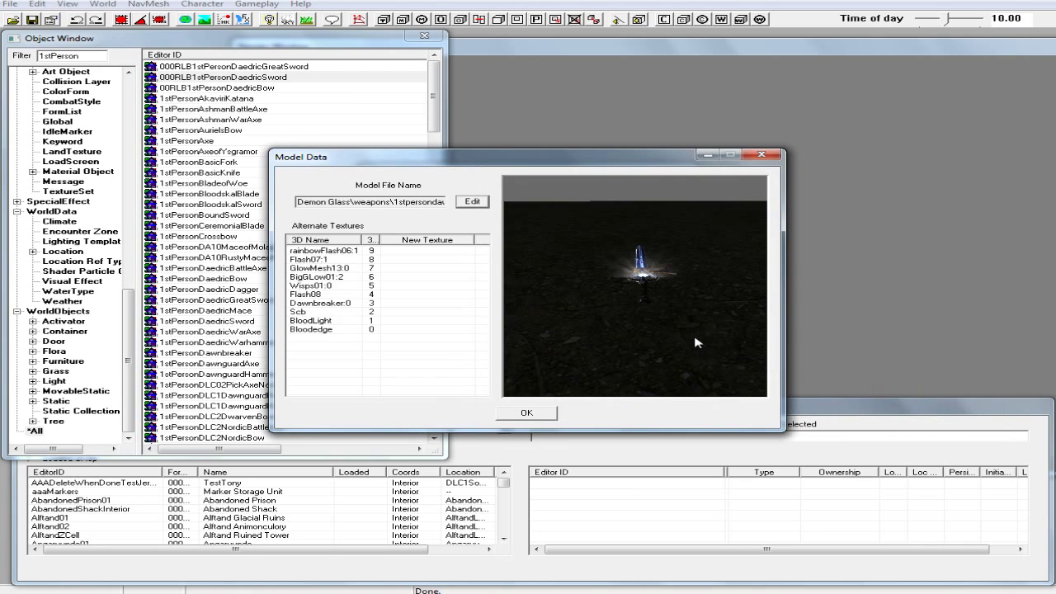
Step: Inspect the sword in the model preview, then accept the model and save its static record
{"action": "left_click_drag", "start_coordinate": [677, 314], "coordinate": [667, 240]}
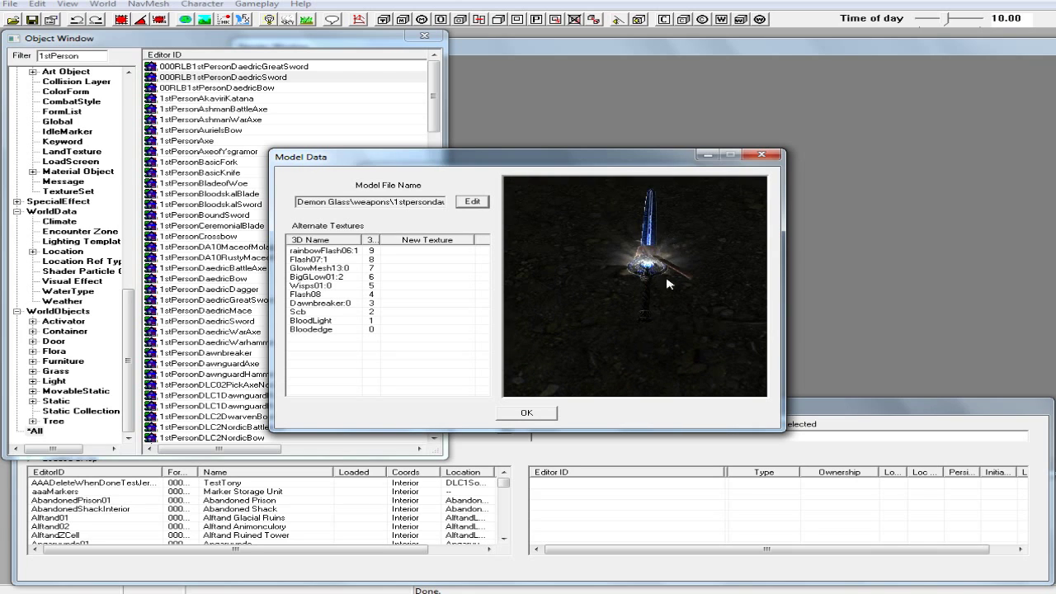
{"action": "left_click", "coordinate": [526, 414]}
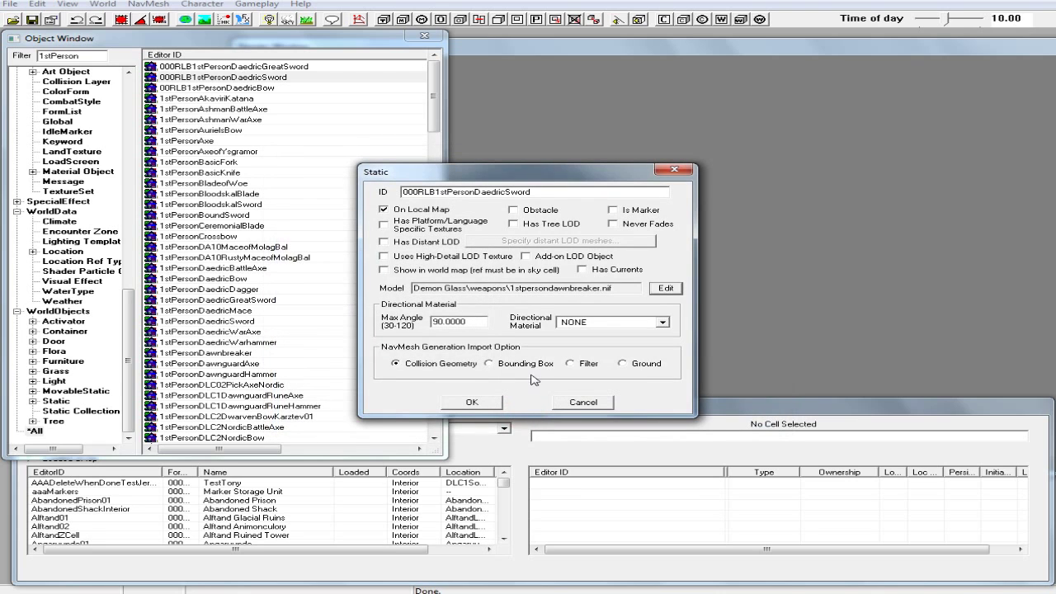
{"action": "left_click", "coordinate": [467, 403]}
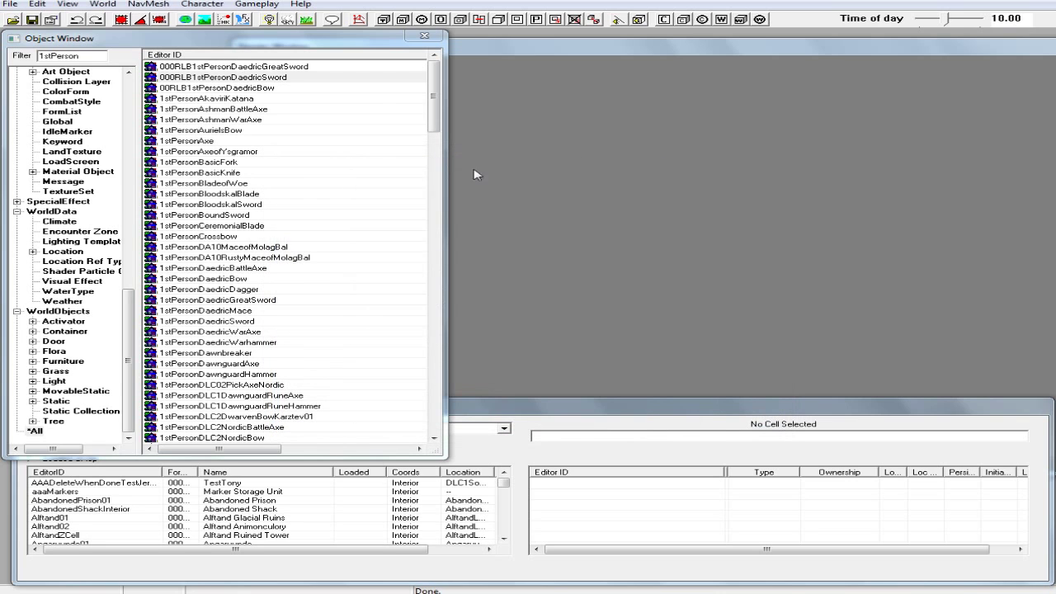
Step: Open the 000RLB1stPersonDaedricGreatSword record and assign the 1stpersonebonyblade mesh from the Demon Glass weapons folder as its model
{"action": "double_click", "coordinate": [269, 66]}
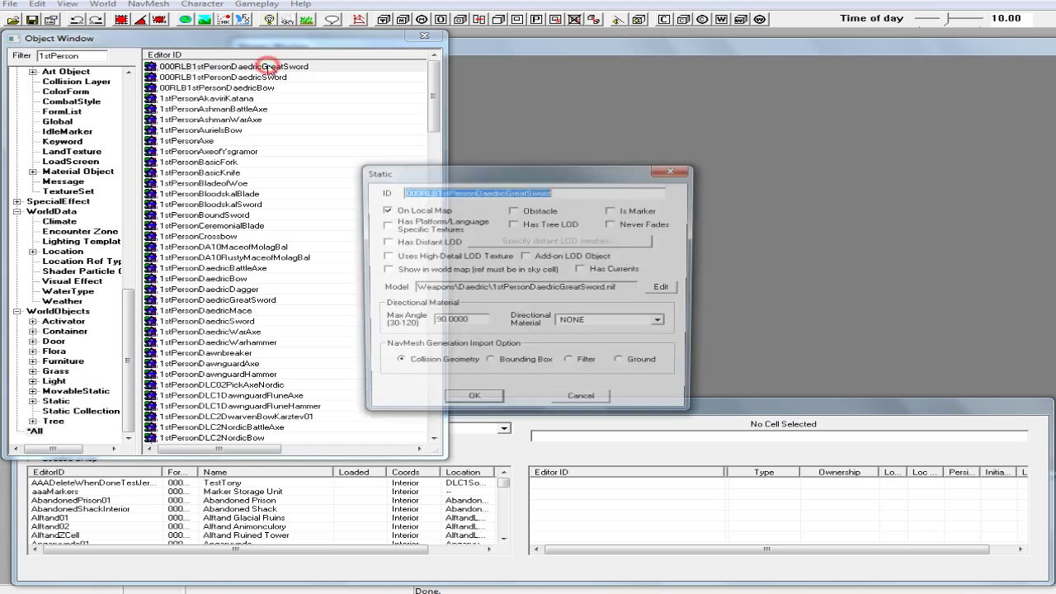
{"action": "left_click", "coordinate": [660, 289]}
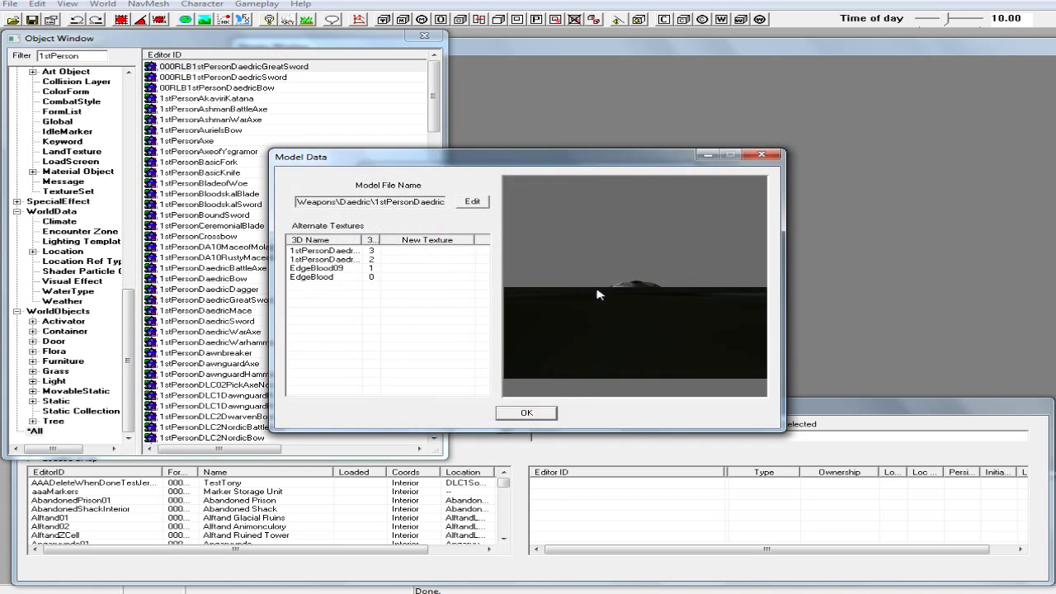
{"action": "left_click", "coordinate": [470, 206]}
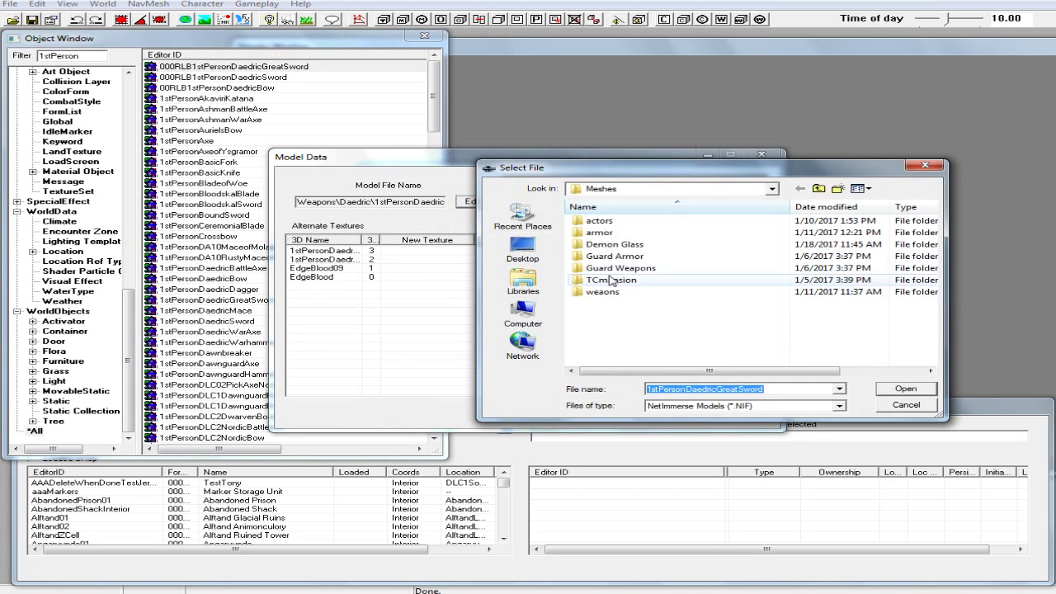
{"action": "double_click", "coordinate": [615, 244]}
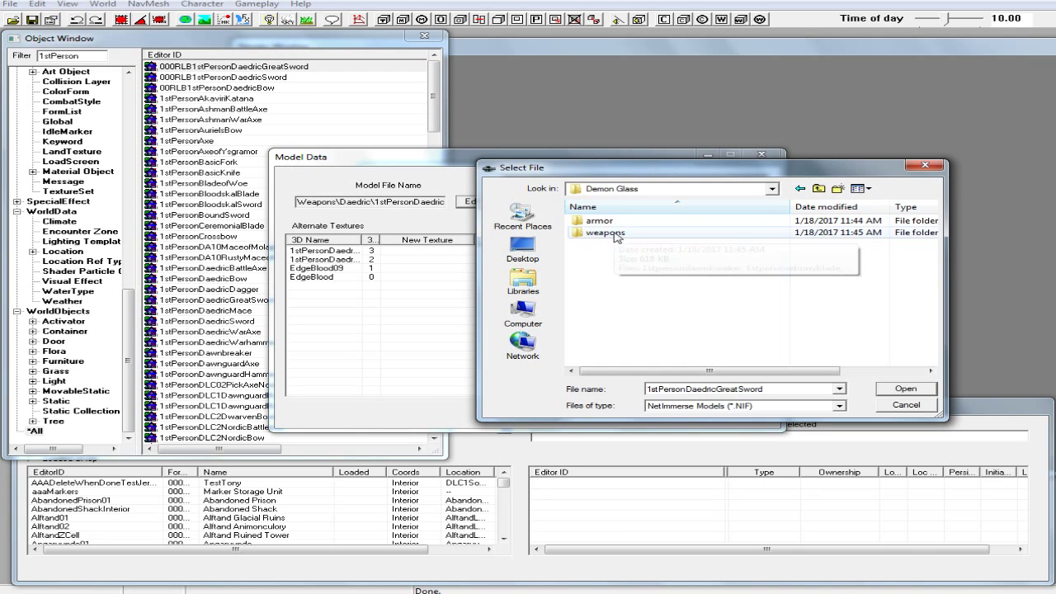
{"action": "double_click", "coordinate": [615, 234]}
{"action": "left_click", "coordinate": [625, 234]}
{"action": "left_click", "coordinate": [902, 388]}
Step: Inspect the greatsword in the model preview, then accept the model and save its static record
{"action": "mouse_move", "coordinate": [716, 357]}
{"action": "left_mouse_down"}
{"action": "mouse_move", "coordinate": [684, 283]}
{"action": "mouse_move", "coordinate": [686, 373]}
{"action": "mouse_move", "coordinate": [672, 255]}
{"action": "mouse_move", "coordinate": [673, 294]}
{"action": "left_mouse_up"}
{"action": "scroll", "coordinate": [673, 294], "scroll_direction": "up", "scroll_amount": 5}
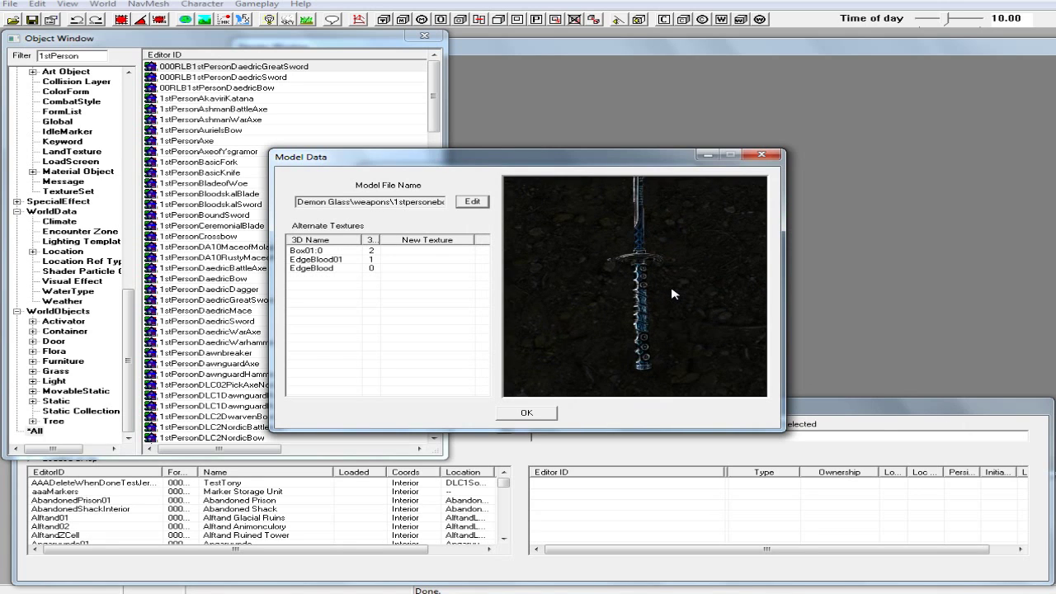
{"action": "left_click_drag", "start_coordinate": [673, 293], "coordinate": [645, 309]}
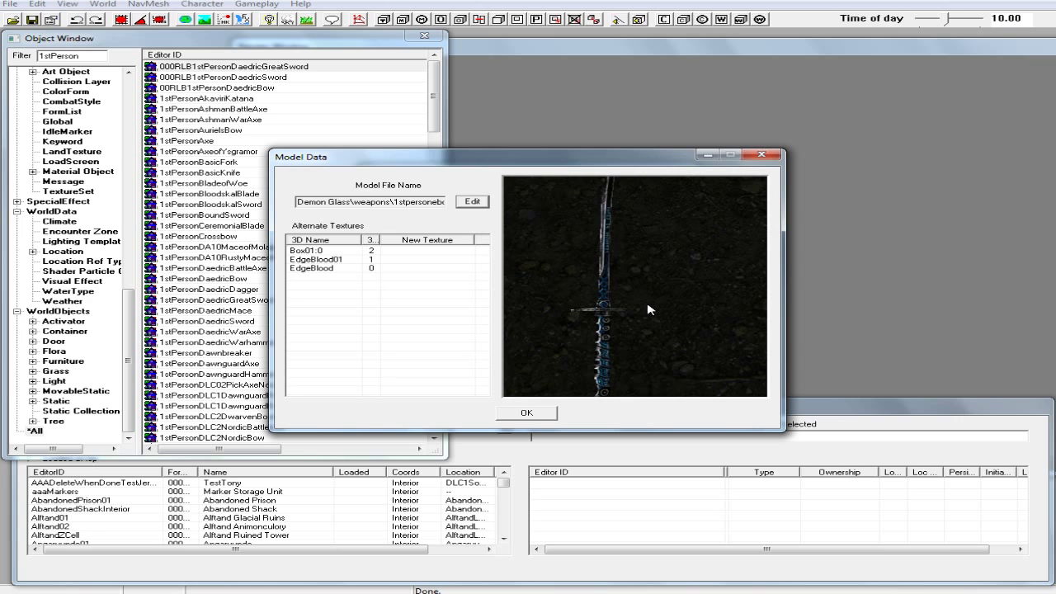
{"action": "left_click", "coordinate": [541, 411]}
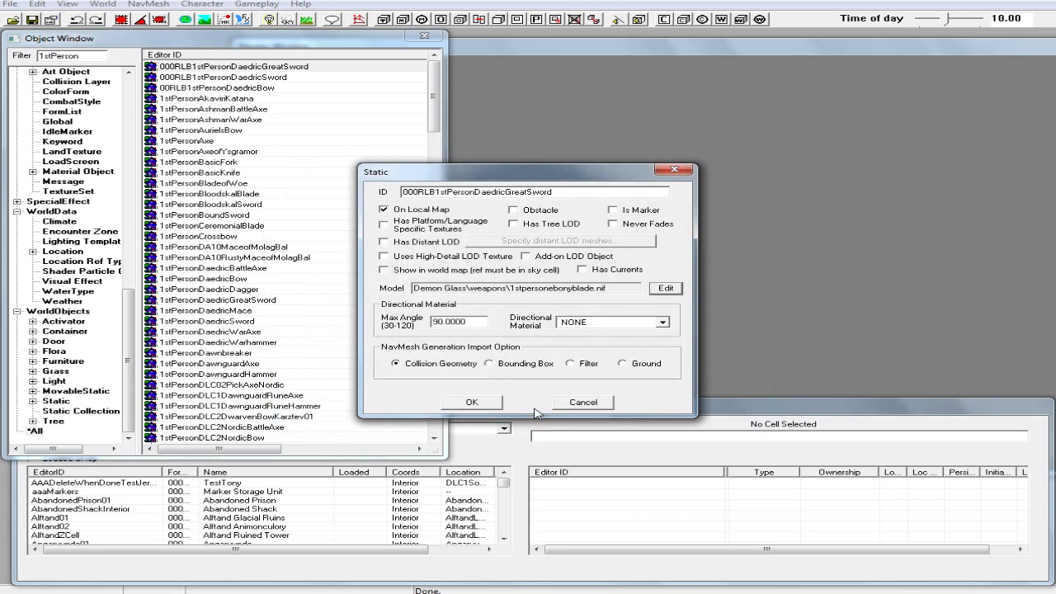
{"action": "left_click", "coordinate": [487, 403]}
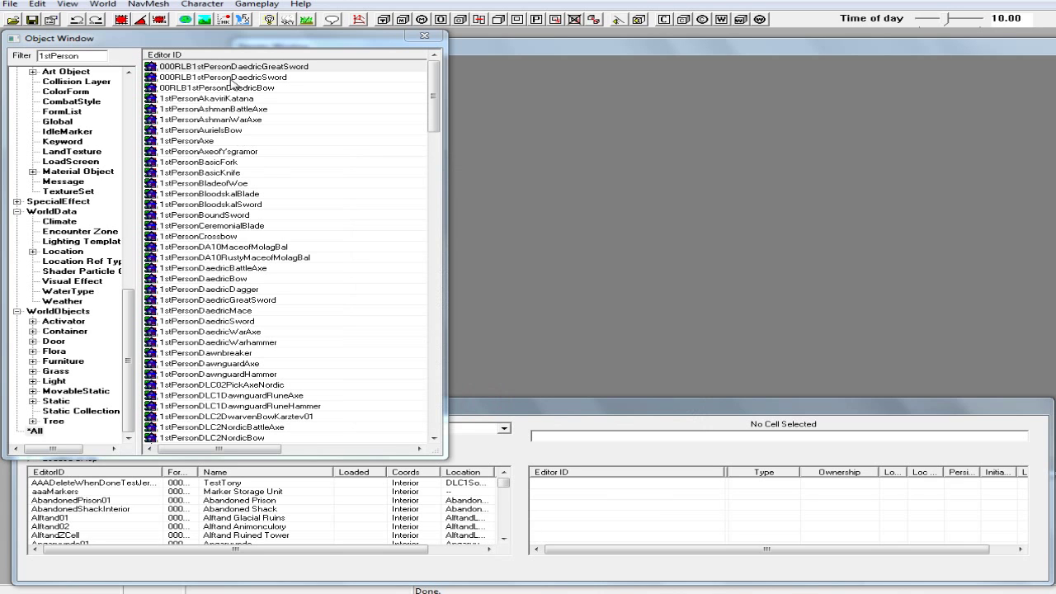
Step: Show the Weapon records and clear the 1stPerson filter
{"action": "left_click_drag", "start_coordinate": [129, 294], "coordinate": [133, 157]}
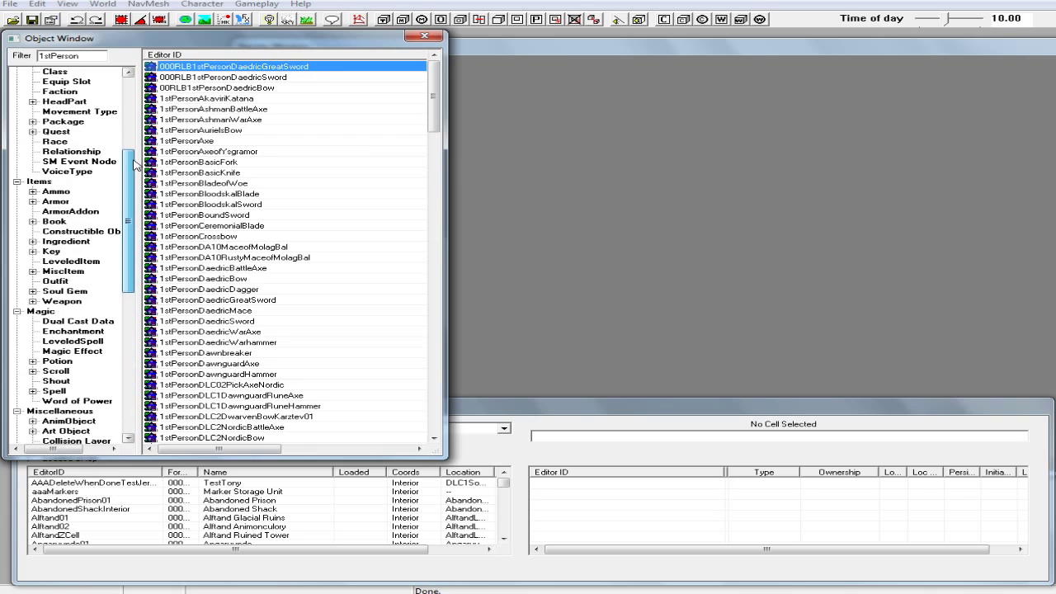
{"action": "left_click", "coordinate": [75, 303]}
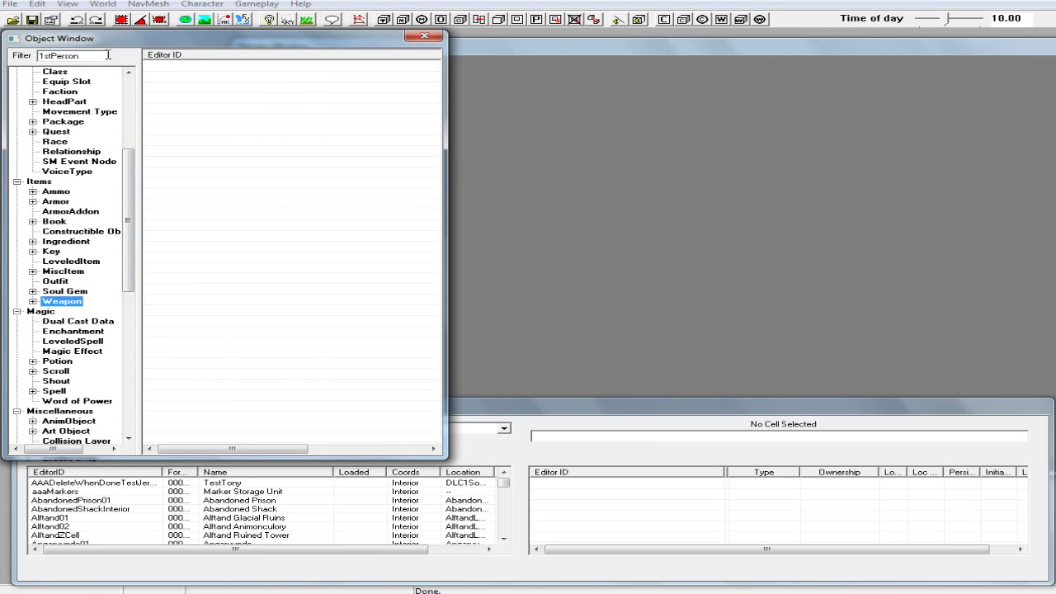
{"action": "left_click_drag", "start_coordinate": [82, 55], "coordinate": [2, 73]}
{"action": "key", "text": "BackSpace"}
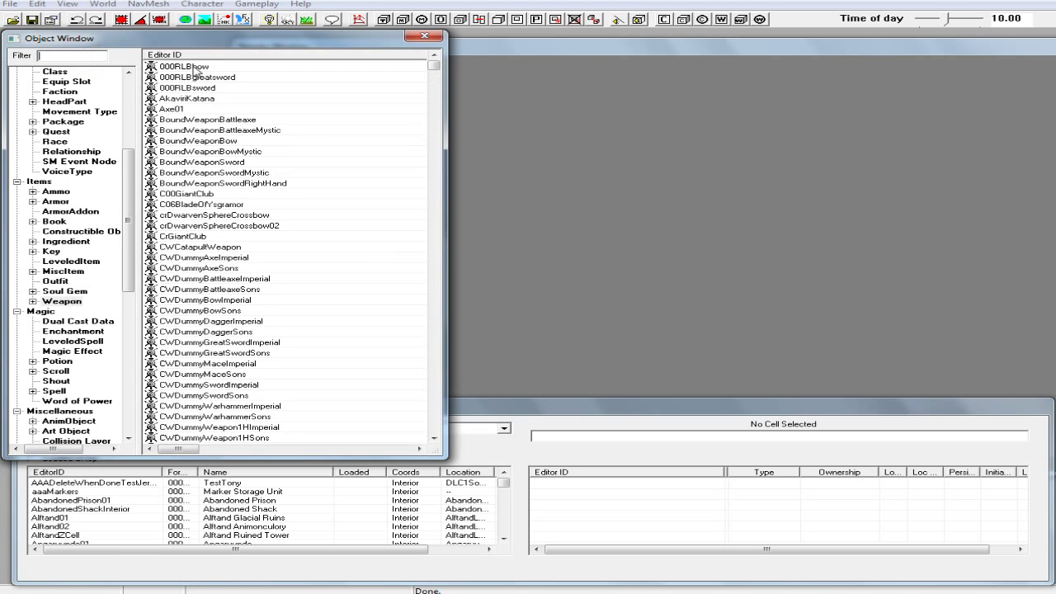
Step: Open the 000RLBbow weapon record and assign the glassbowskinned mesh from the Demon Glass weapons folder as its model
{"action": "double_click", "coordinate": [290, 120]}
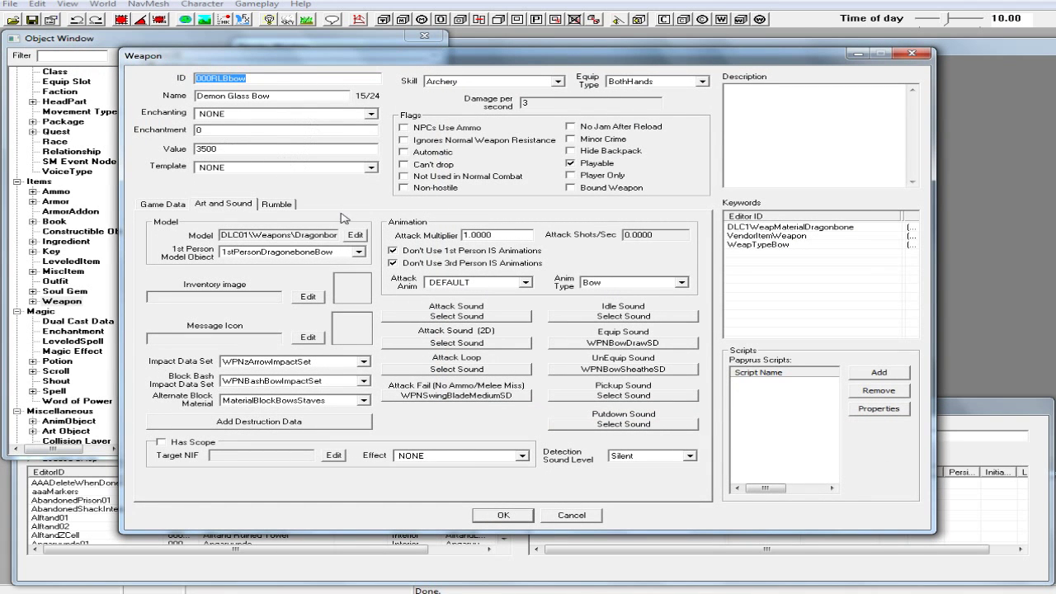
{"action": "left_click", "coordinate": [359, 236]}
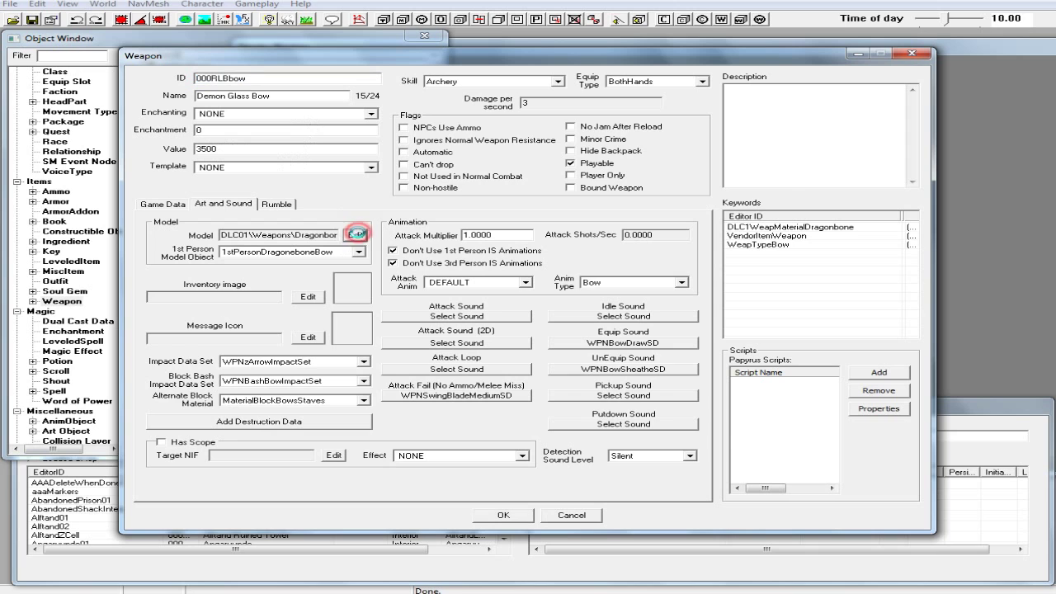
{"action": "left_click", "coordinate": [468, 203]}
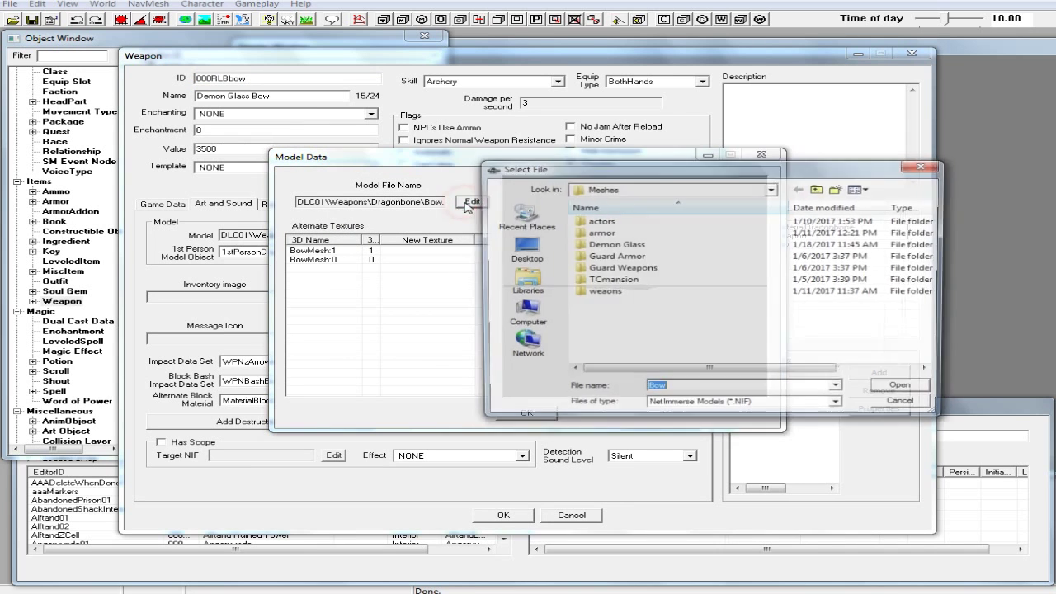
{"action": "double_click", "coordinate": [632, 245]}
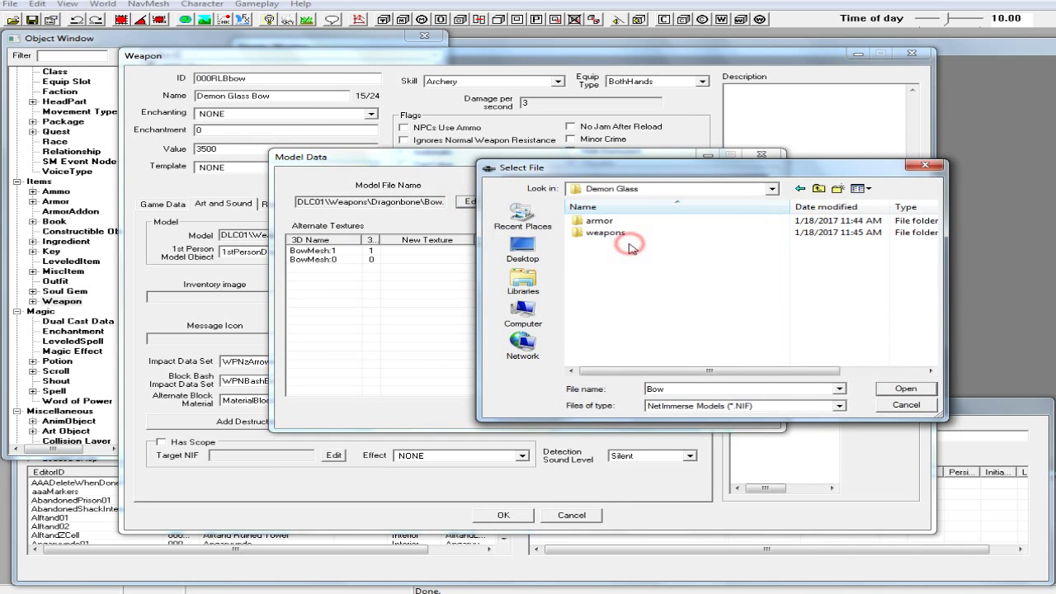
{"action": "double_click", "coordinate": [618, 233]}
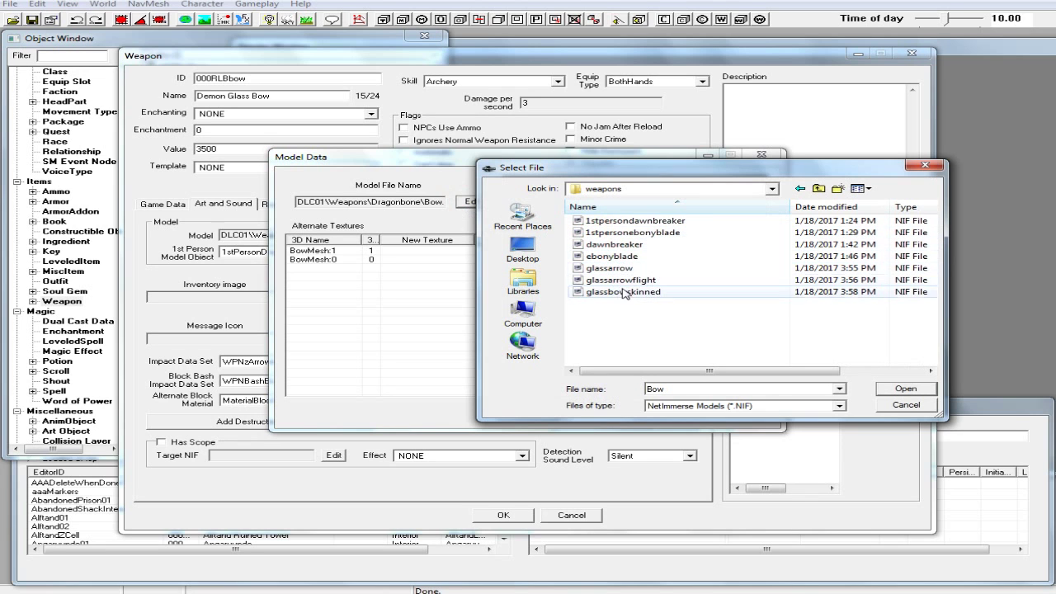
{"action": "left_click", "coordinate": [624, 292]}
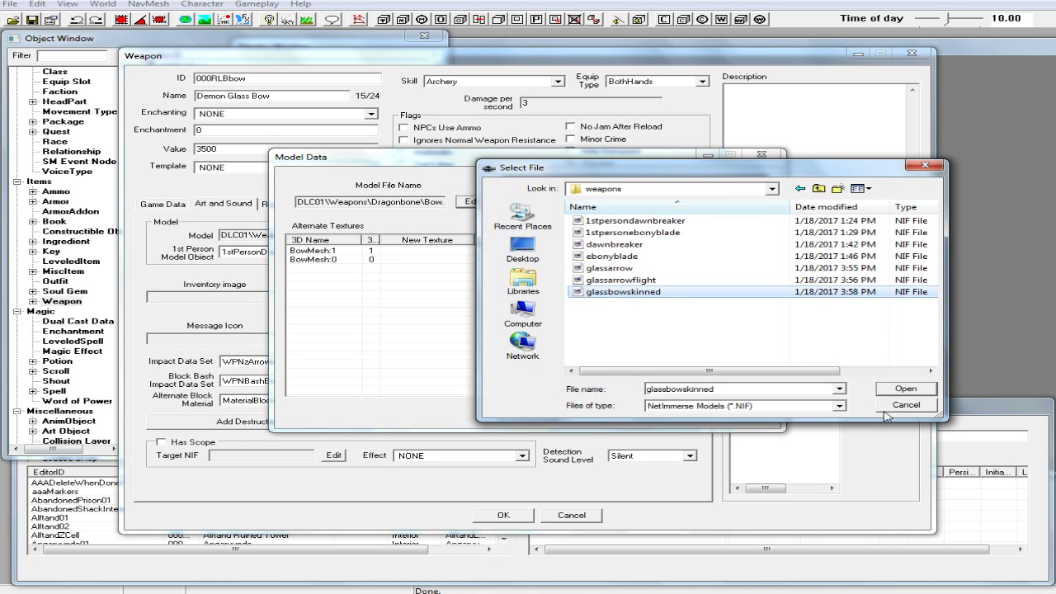
{"action": "left_click", "coordinate": [899, 390]}
{"action": "left_click_drag", "start_coordinate": [673, 322], "coordinate": [669, 378]}
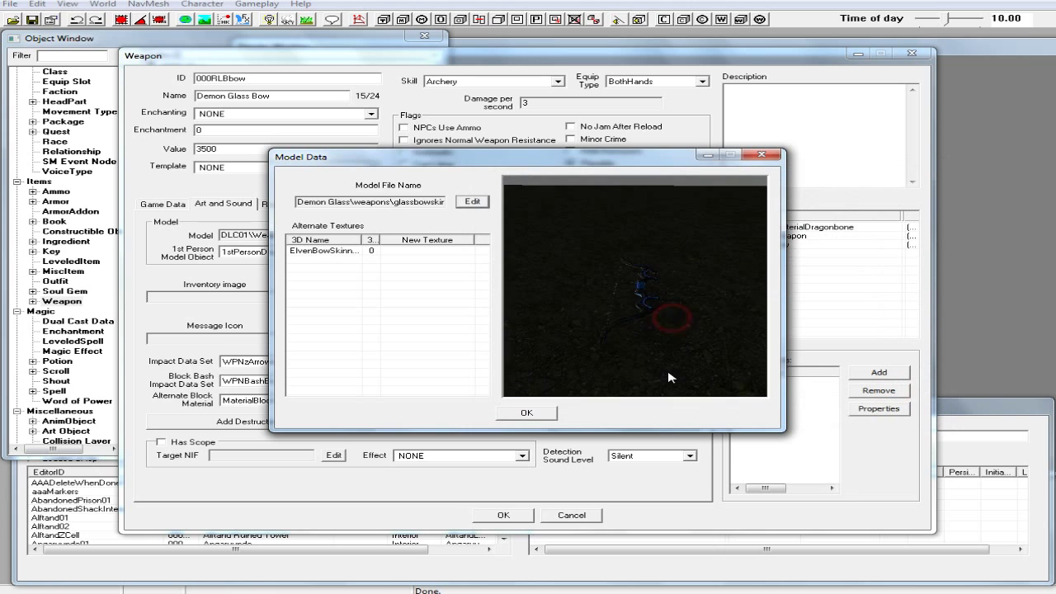
{"action": "left_click", "coordinate": [535, 418]}
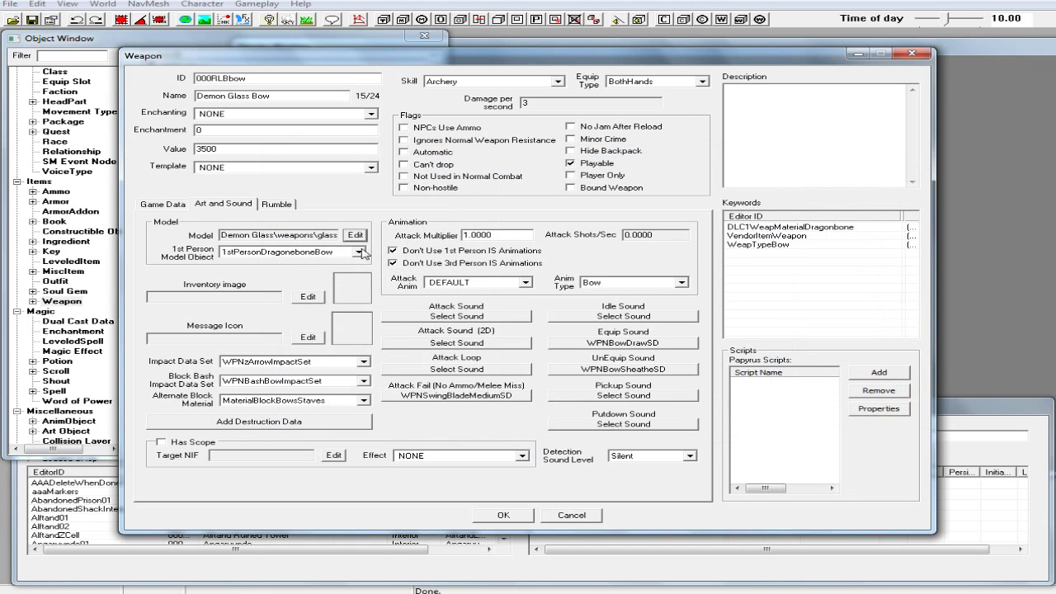
Step: Set the bow's 1st Person Model Object to 00RLB1stPersonDaedricBow
{"action": "left_click", "coordinate": [360, 251]}
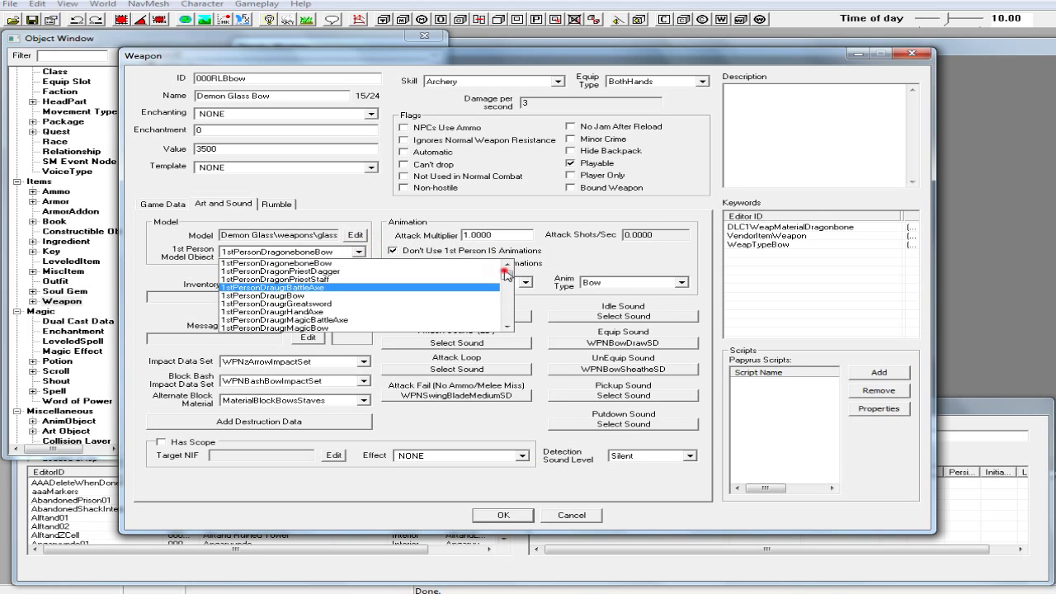
{"action": "scroll", "coordinate": [465, 271], "scroll_direction": "up", "scroll_amount": 5}
{"action": "scroll", "coordinate": [465, 270], "scroll_direction": "up", "scroll_amount": 8}
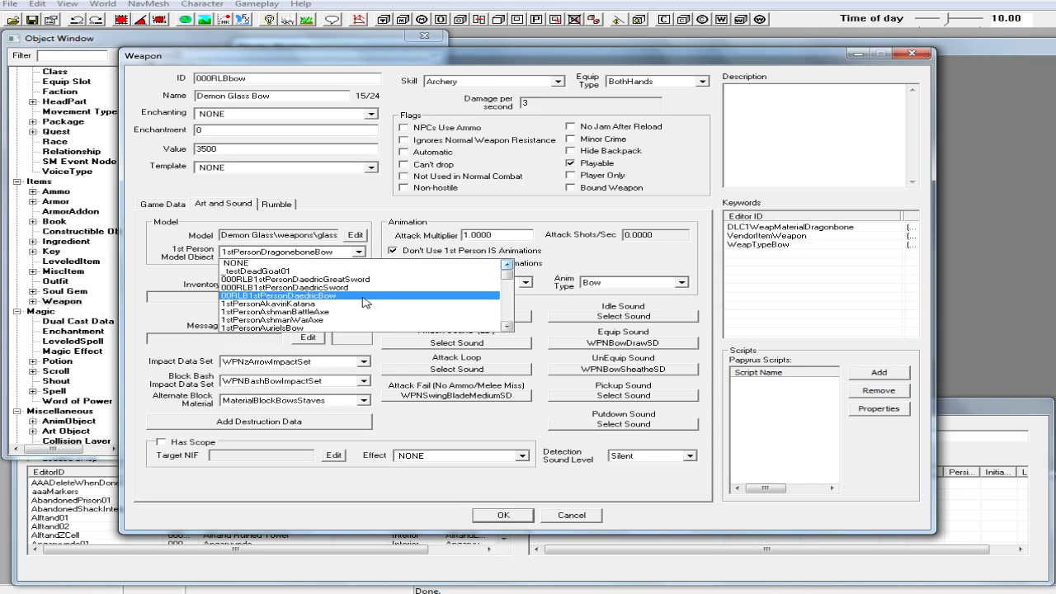
{"action": "left_click", "coordinate": [366, 295]}
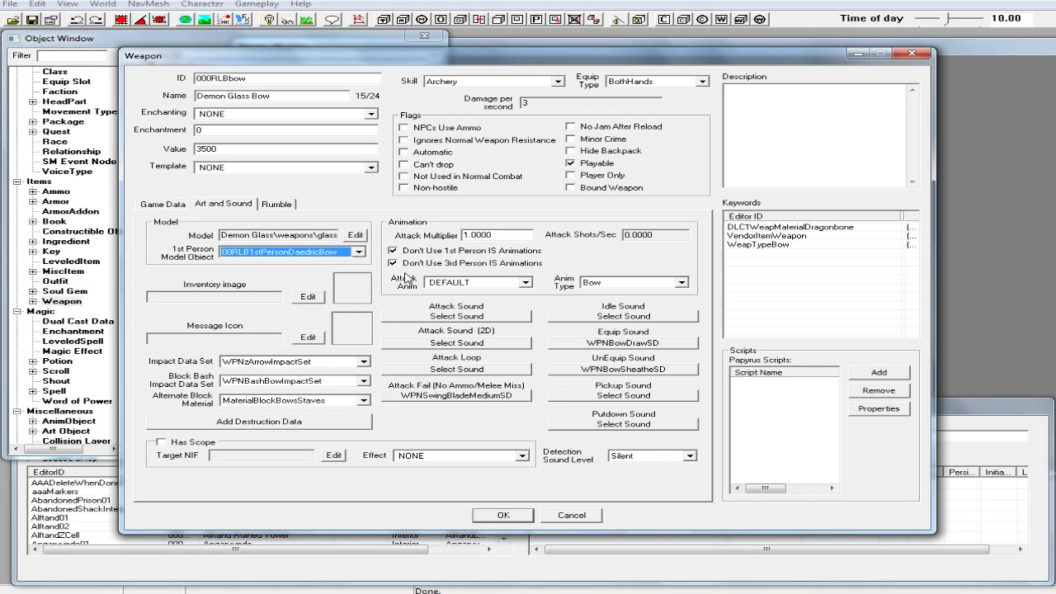
Step: Set the bow's damage to 45 and its critical damage to 20 in the game data
{"action": "left_click", "coordinate": [161, 204]}
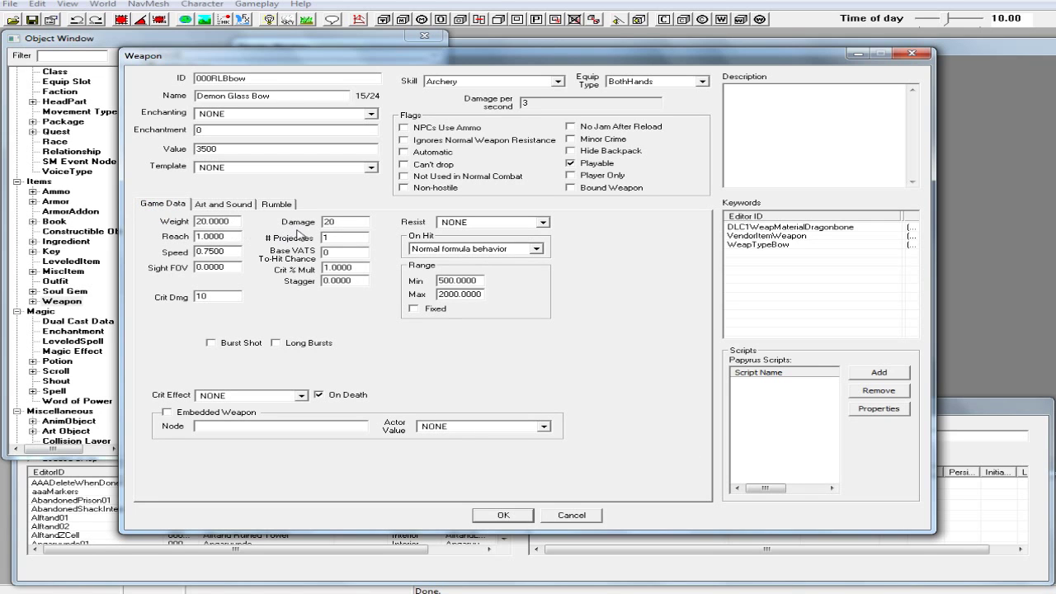
{"action": "left_click_drag", "start_coordinate": [337, 222], "coordinate": [310, 224]}
{"action": "double_click", "coordinate": [211, 299]}
{"action": "type", "text": "20"}
Step: Look through the available critical effects for the bow and close the list without choosing one
{"action": "left_click", "coordinate": [303, 395]}
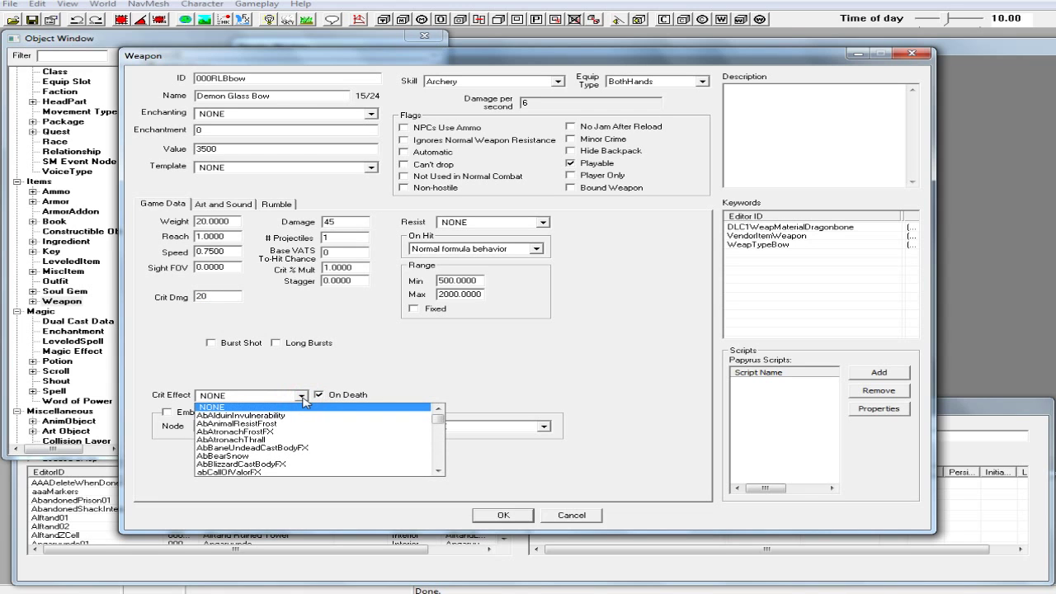
{"action": "scroll", "coordinate": [307, 430], "scroll_direction": "down", "scroll_amount": 5}
{"action": "scroll", "coordinate": [307, 431], "scroll_direction": "down", "scroll_amount": 10}
{"action": "scroll", "coordinate": [307, 431], "scroll_direction": "down", "scroll_amount": 10}
{"action": "scroll", "coordinate": [307, 431], "scroll_direction": "down", "scroll_amount": 10}
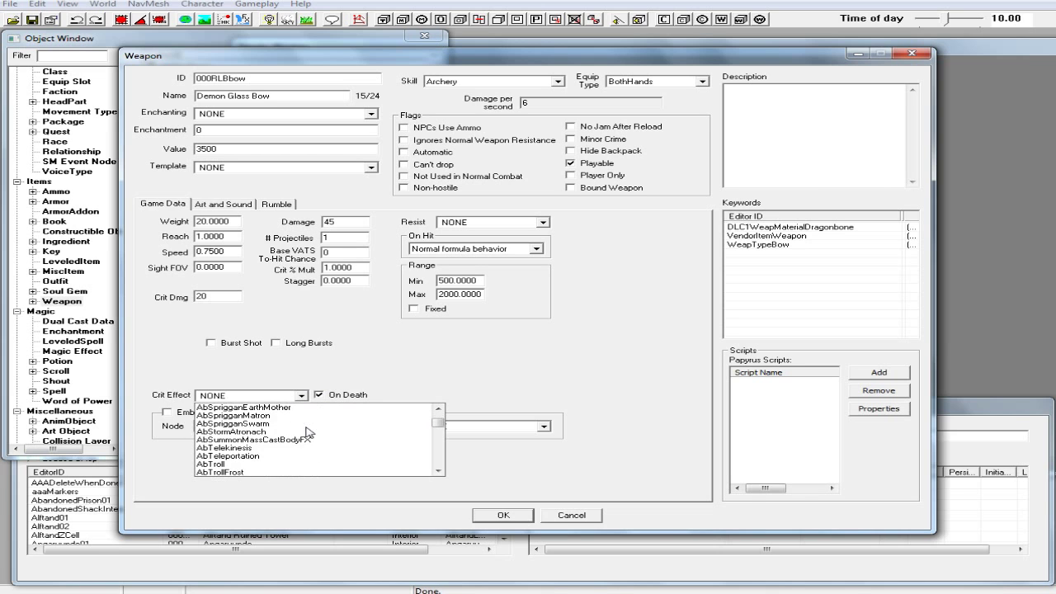
{"action": "scroll", "coordinate": [307, 432], "scroll_direction": "up", "scroll_amount": 1}
{"action": "scroll", "coordinate": [308, 431], "scroll_direction": "up", "scroll_amount": 10}
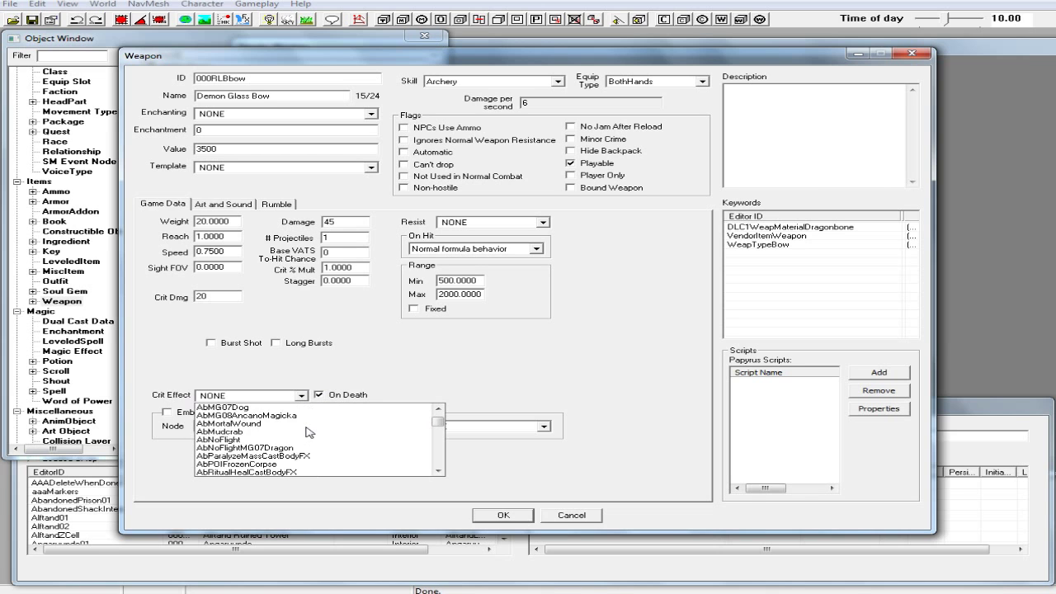
{"action": "scroll", "coordinate": [308, 431], "scroll_direction": "down", "scroll_amount": 3}
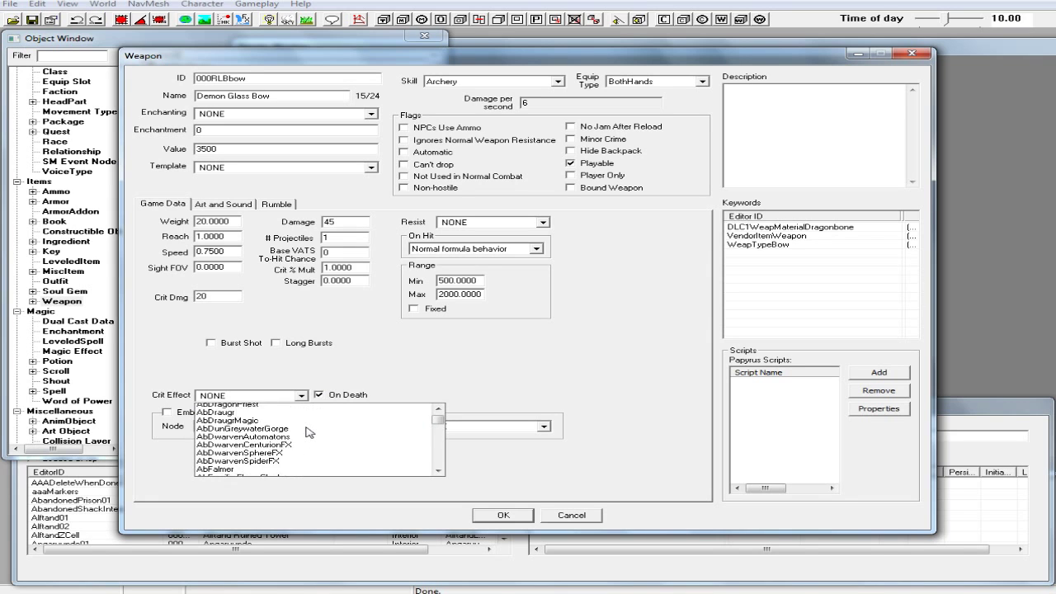
{"action": "left_click_drag", "start_coordinate": [440, 424], "coordinate": [440, 473]}
{"action": "left_click", "coordinate": [440, 473]}
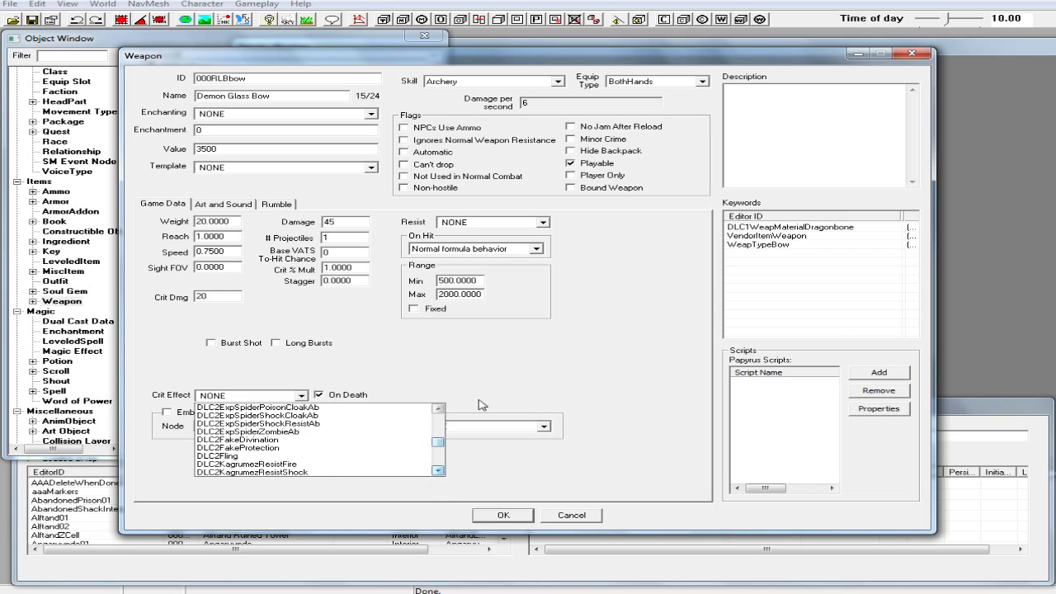
{"action": "left_click", "coordinate": [519, 359]}
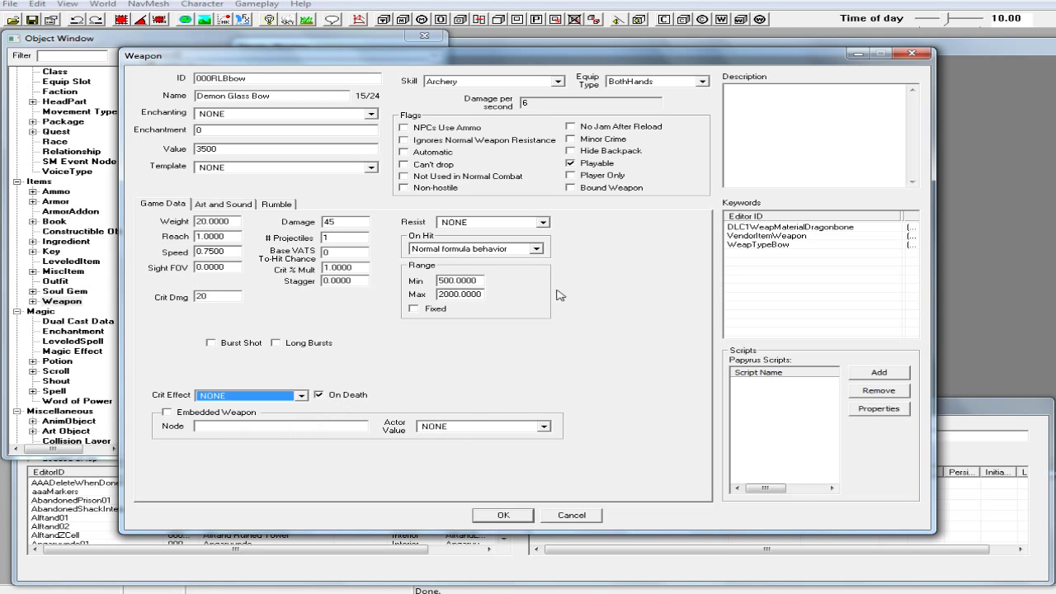
Step: Switch the NPCs Use Ammo flag on and back off, then review the bow's firing rumble settings
{"action": "left_click", "coordinate": [404, 129]}
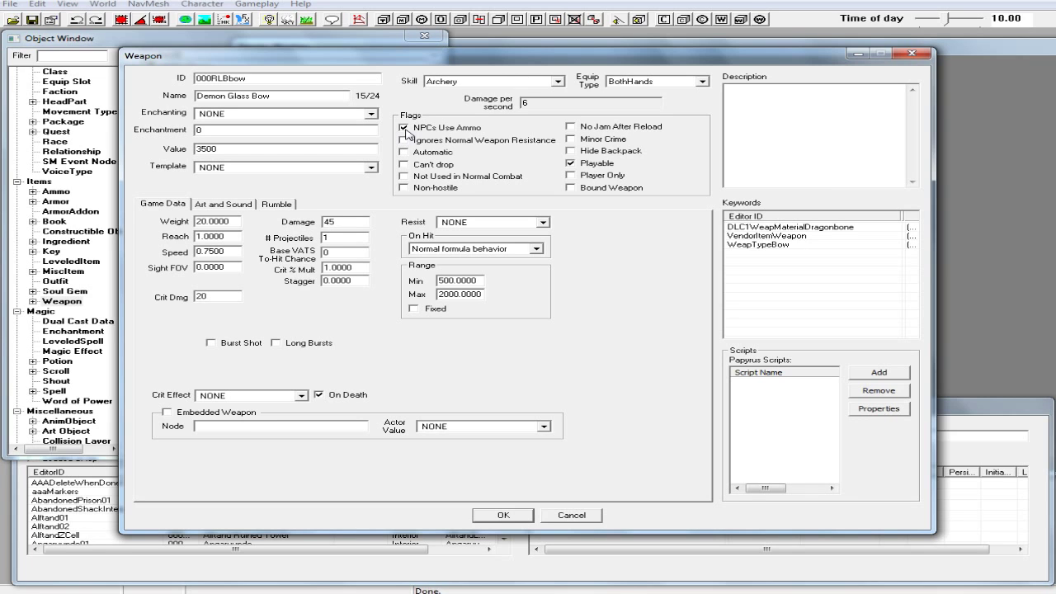
{"action": "left_click", "coordinate": [405, 129]}
{"action": "left_click", "coordinate": [276, 204]}
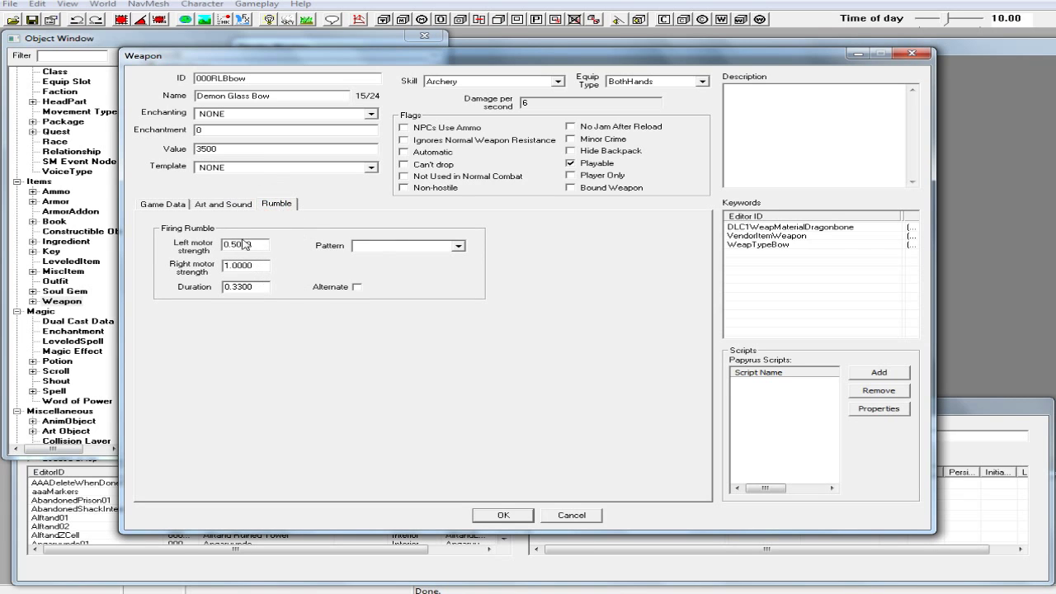
{"action": "left_click", "coordinate": [237, 204]}
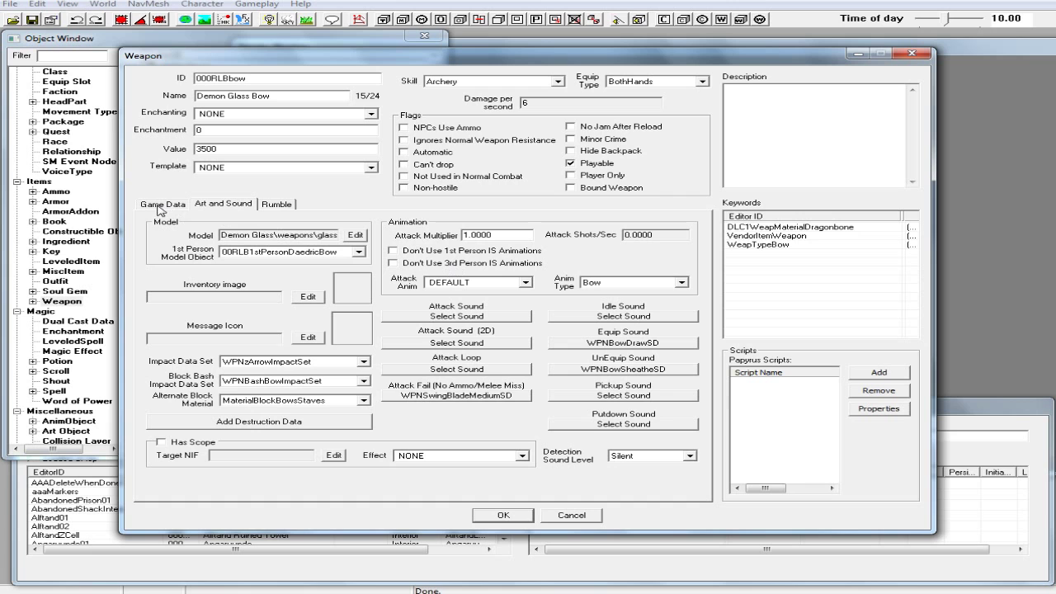
Step: View the texture folders available for the bow's inventory image, cancel the selection, and check the Detection Sound Level options
{"action": "left_click", "coordinate": [318, 302]}
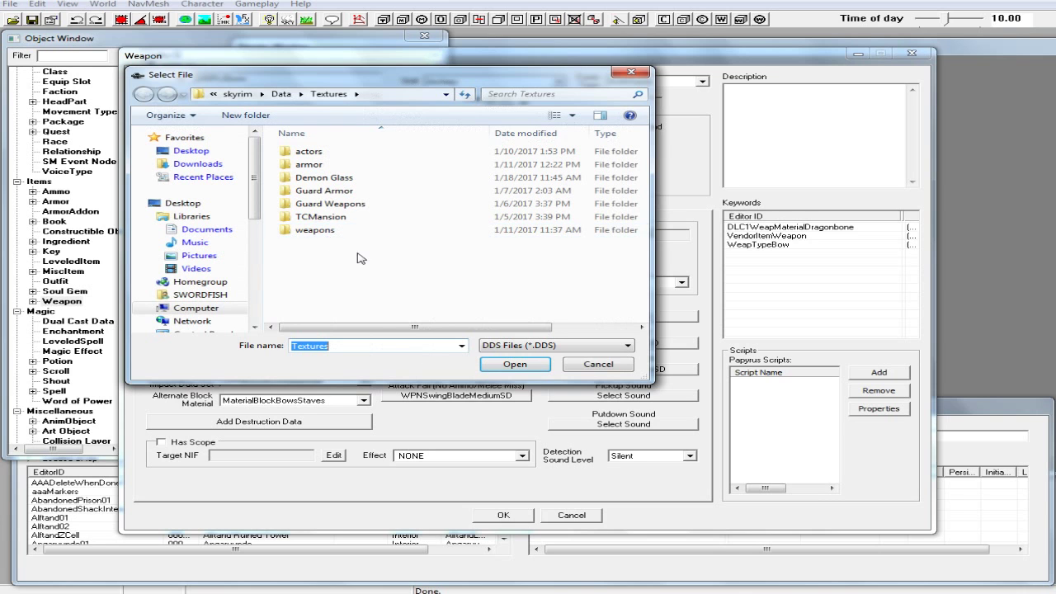
{"action": "left_click", "coordinate": [600, 365]}
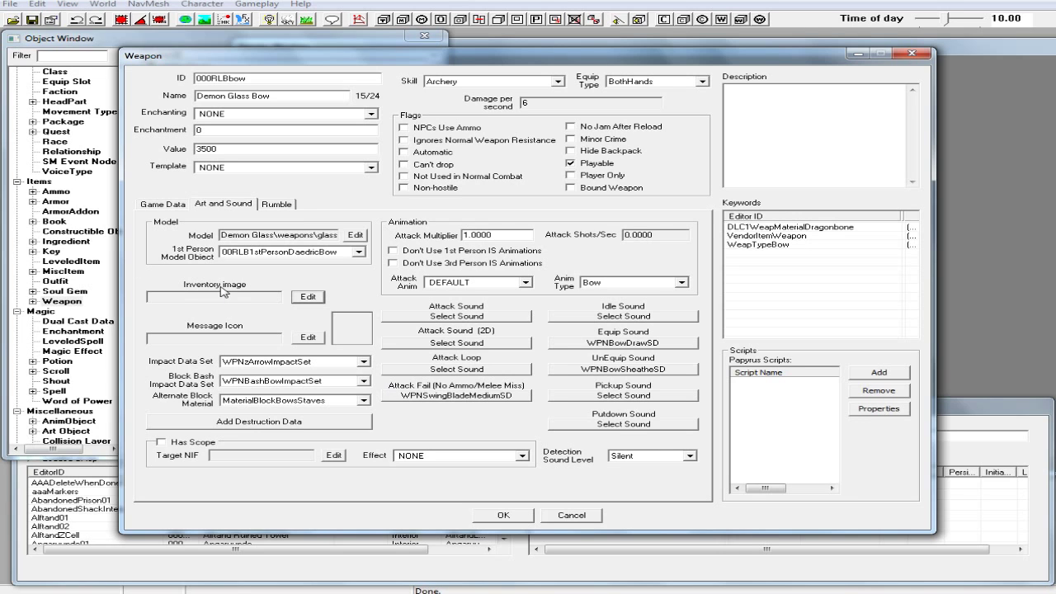
{"action": "left_click", "coordinate": [502, 518]}
{"action": "left_click", "coordinate": [690, 456]}
{"action": "left_click", "coordinate": [690, 456]}
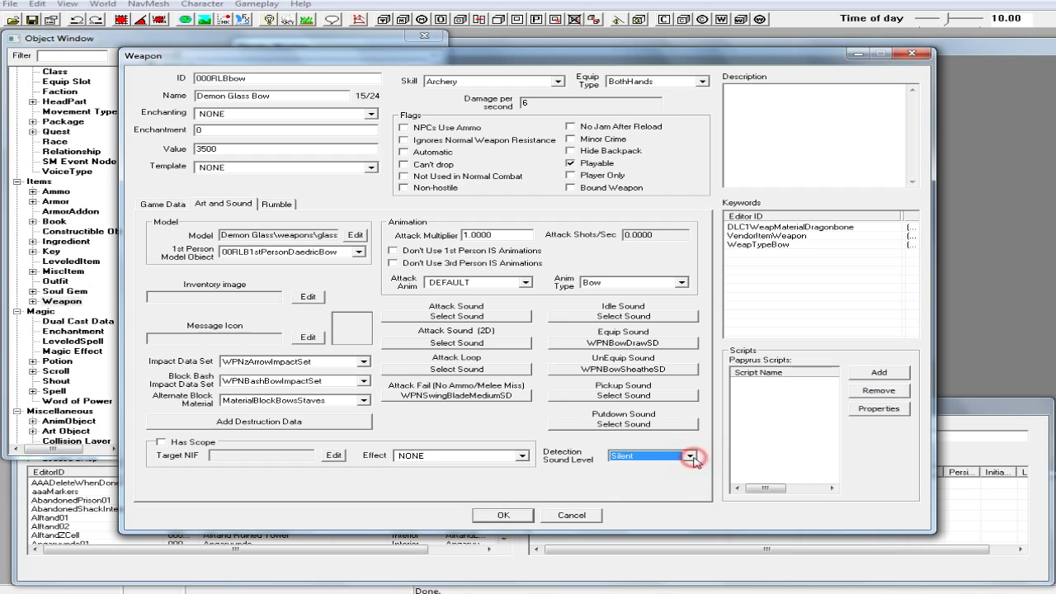
Step: Save the bow record and rename the 000RLBgreatsword weapon as Demon Glass Greatsword
{"action": "left_click", "coordinate": [502, 516]}
{"action": "double_click", "coordinate": [213, 79]}
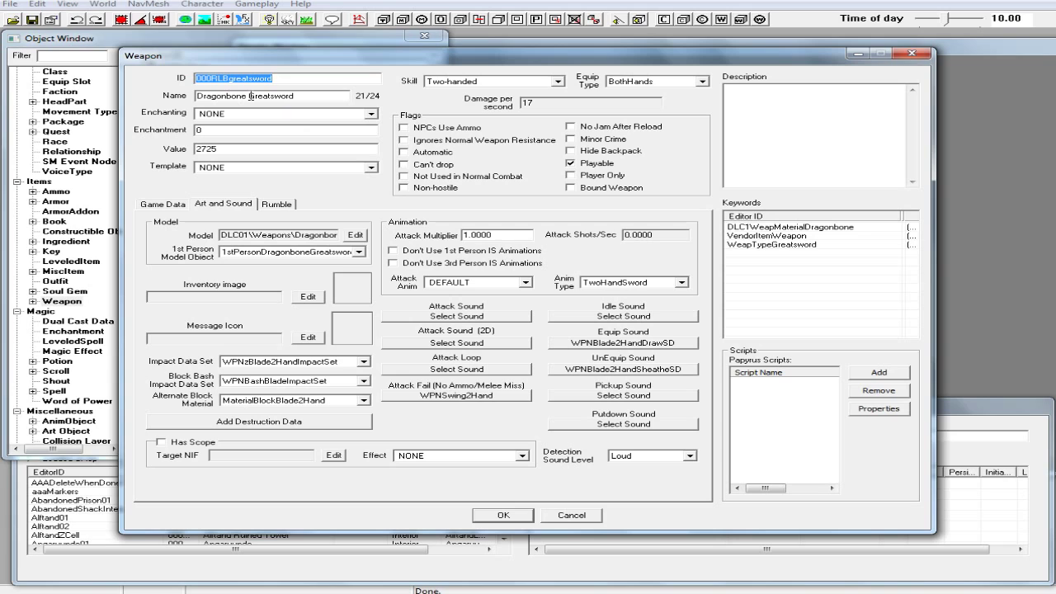
{"action": "left_click_drag", "start_coordinate": [250, 95], "coordinate": [195, 105]}
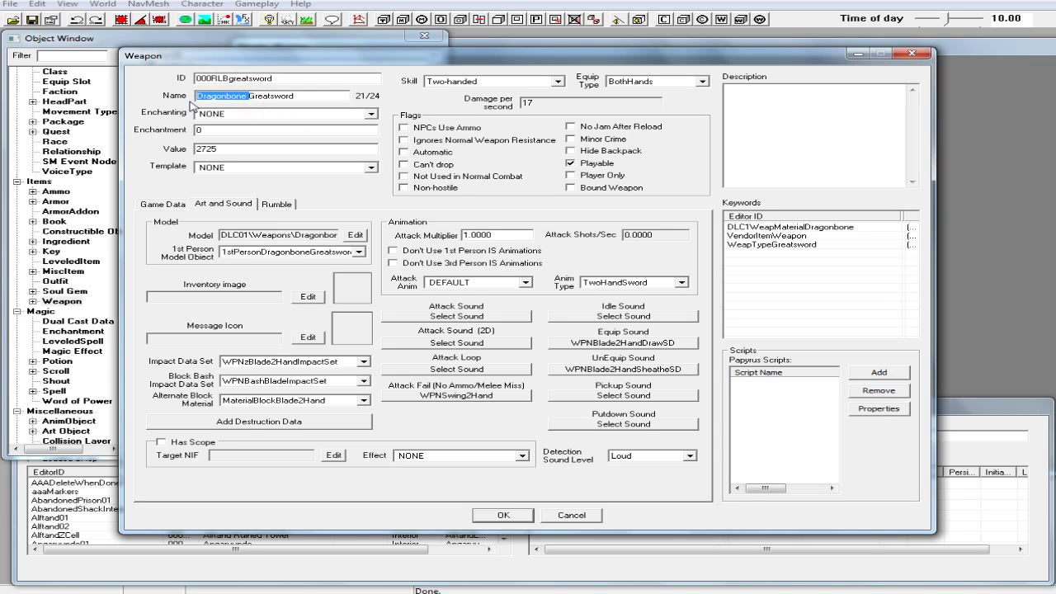
{"action": "type", "text": "Demon Glass"}
Step: Try 000RLBgreatsword as the greatsword's template and return the template to NONE
{"action": "left_click", "coordinate": [370, 168]}
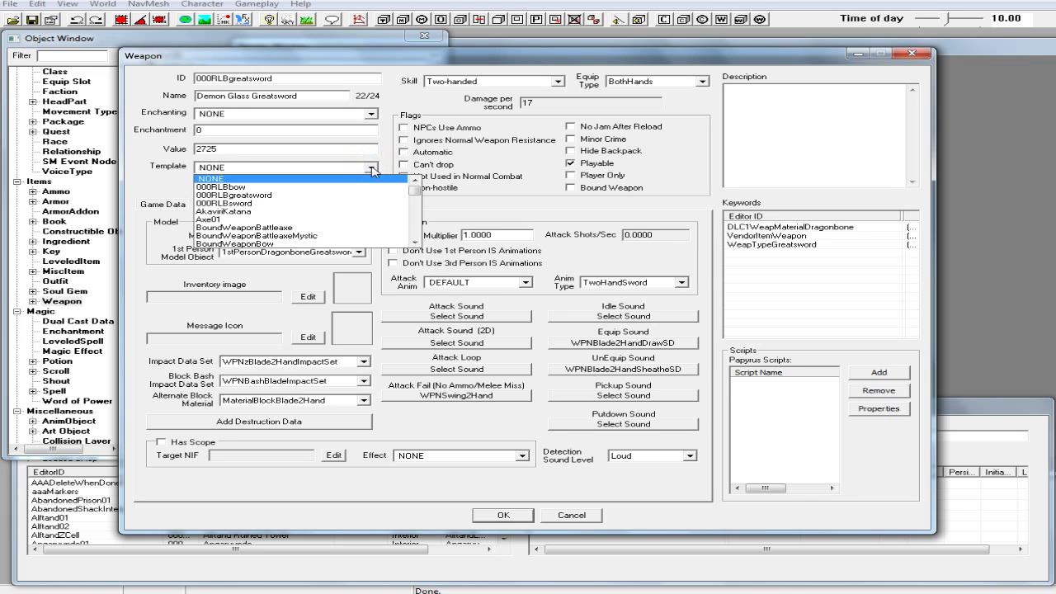
{"action": "left_click", "coordinate": [311, 196]}
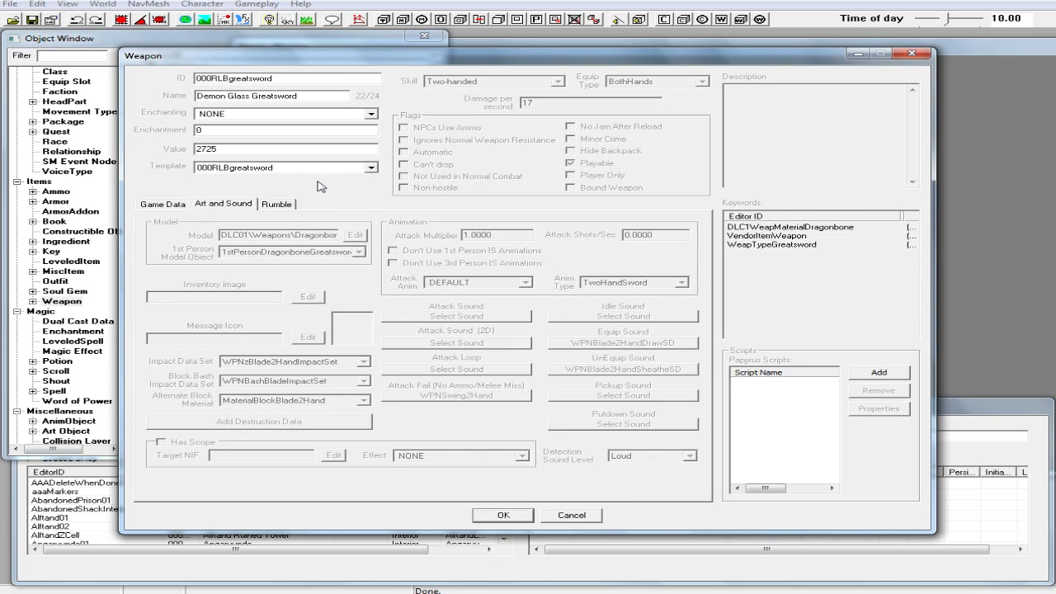
{"action": "left_click", "coordinate": [372, 167]}
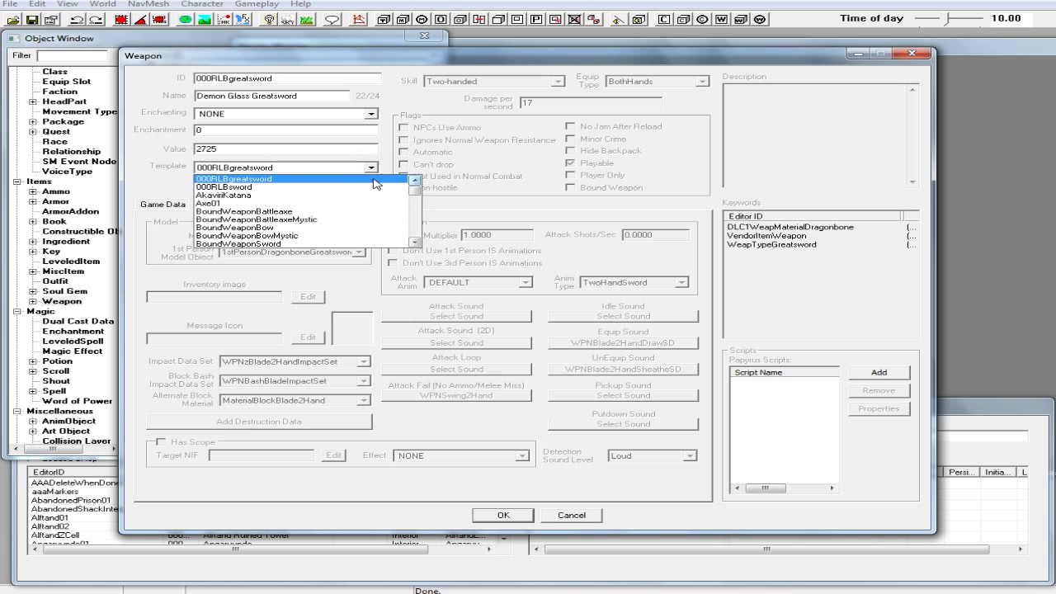
{"action": "left_click", "coordinate": [415, 182]}
{"action": "left_click", "coordinate": [415, 183]}
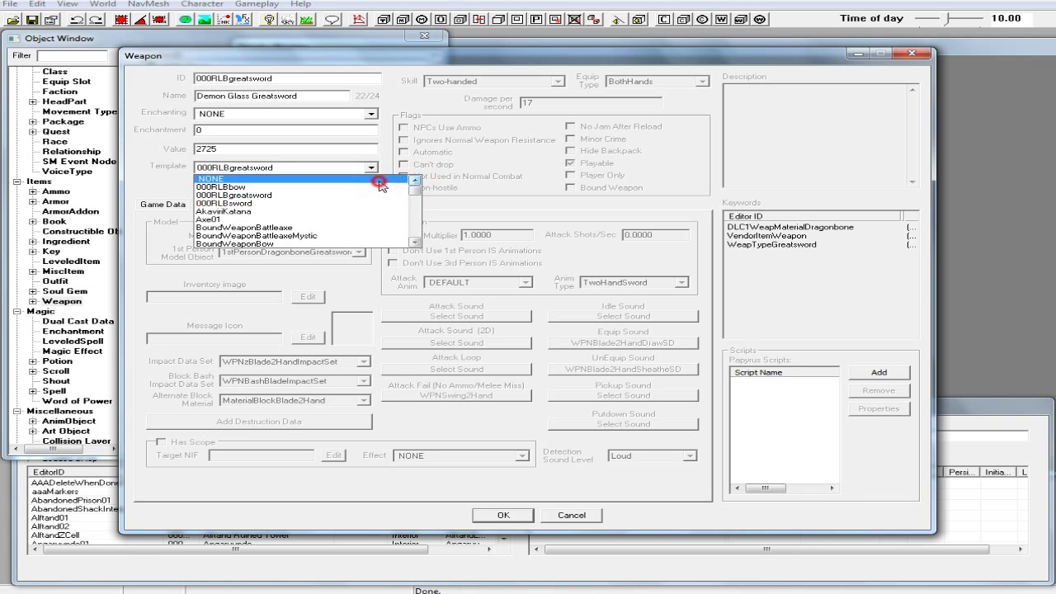
{"action": "left_click", "coordinate": [379, 180]}
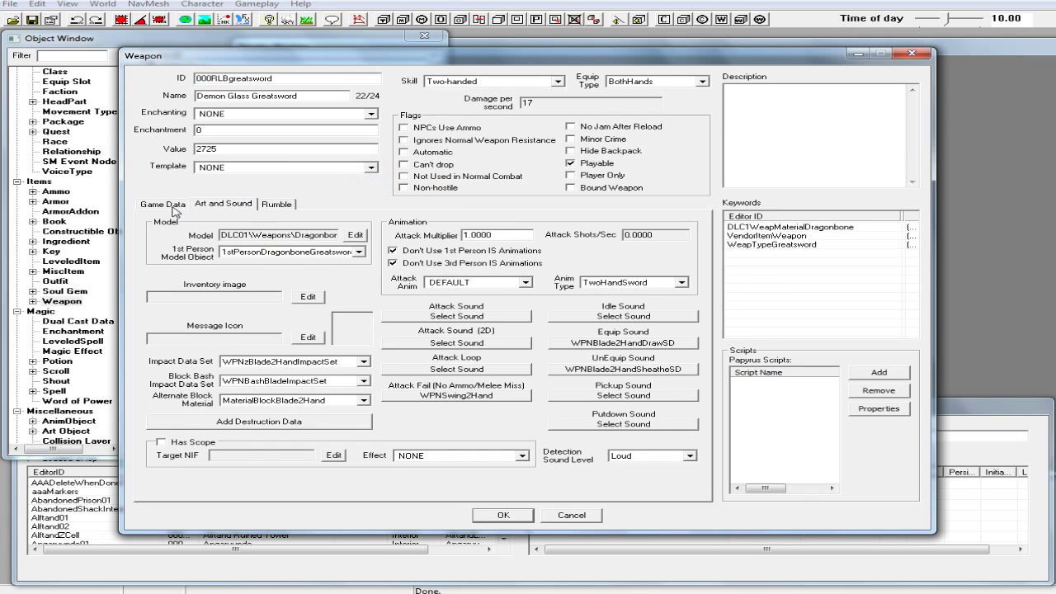
Step: Set the greatsword's damage to 70, its critical percent multiplier to 1.5 and its critical damage to 25
{"action": "left_click", "coordinate": [172, 207]}
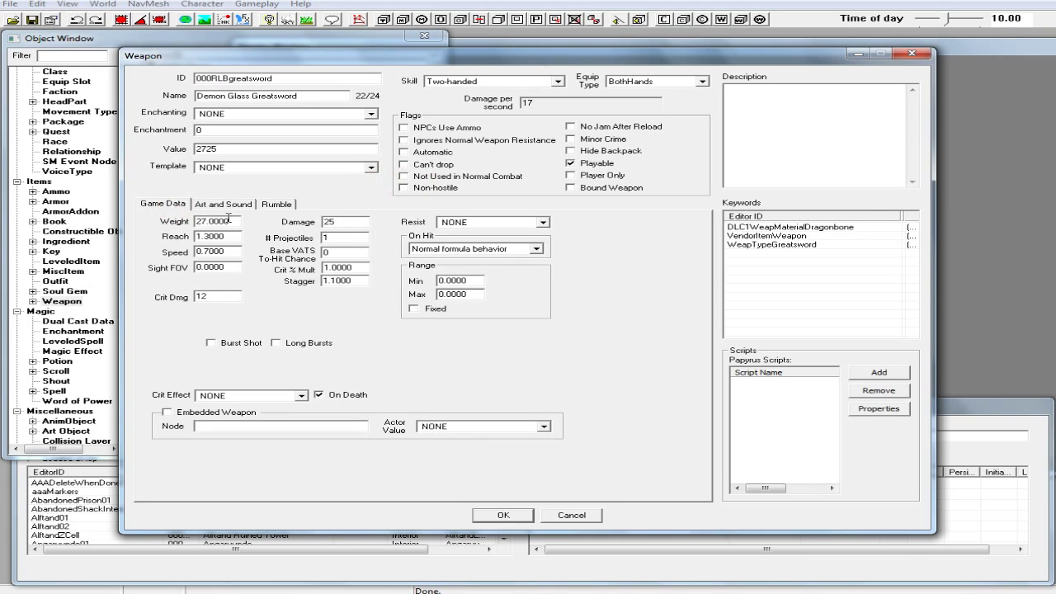
{"action": "double_click", "coordinate": [337, 221]}
{"action": "type", "text": "70"}
{"action": "left_click_drag", "start_coordinate": [326, 268], "coordinate": [322, 269]}
{"action": "left_click", "coordinate": [338, 270]}
{"action": "type", "text": "5"}
{"action": "left_click_drag", "start_coordinate": [216, 296], "coordinate": [162, 298]}
{"action": "type", "text": "25"}
Step: Assign the ebonyblade mesh from the Demon Glass weapons folder as the greatsword's model and inspect its preview
{"action": "left_click", "coordinate": [202, 206]}
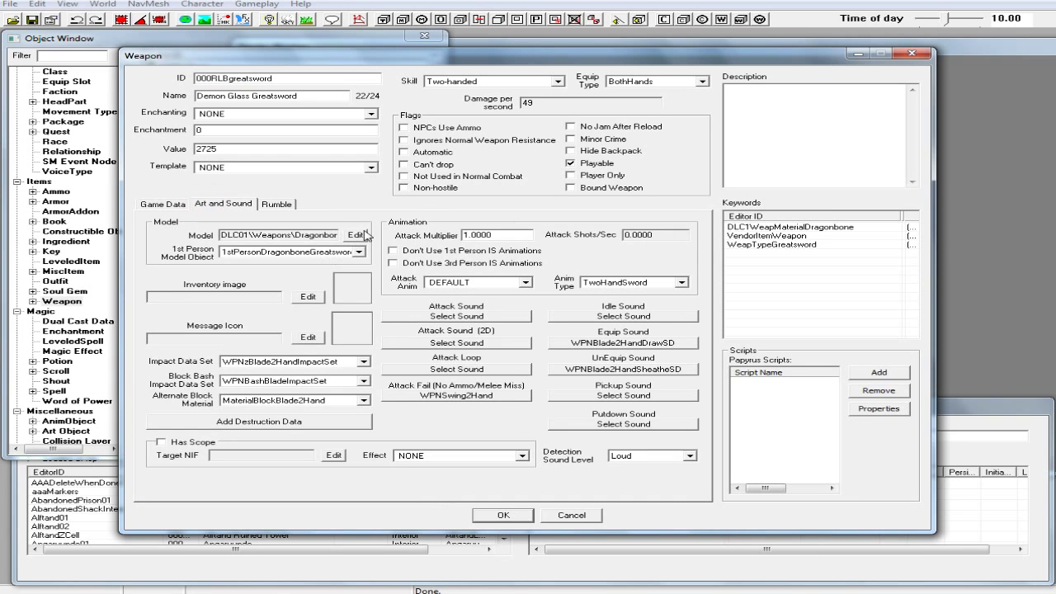
{"action": "left_click", "coordinate": [357, 235]}
{"action": "left_click", "coordinate": [485, 205]}
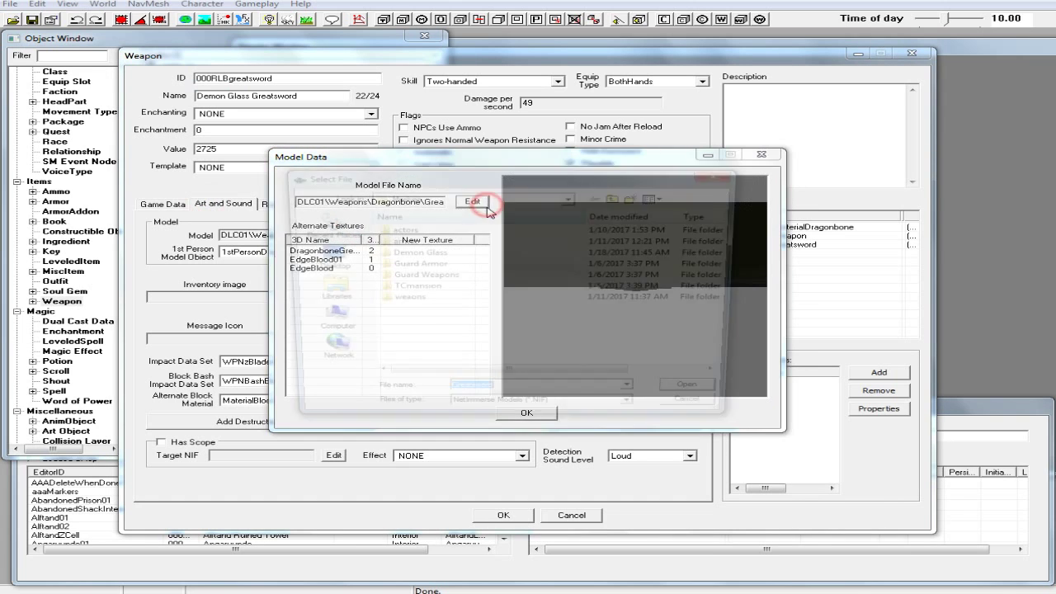
{"action": "left_click", "coordinate": [454, 253]}
{"action": "double_click", "coordinate": [454, 252]}
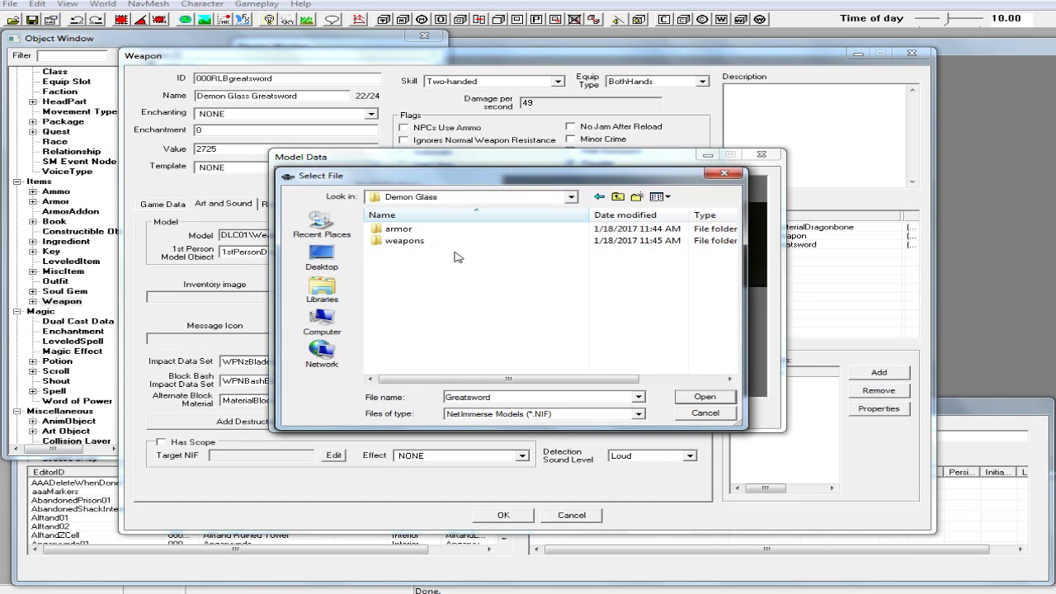
{"action": "double_click", "coordinate": [456, 240]}
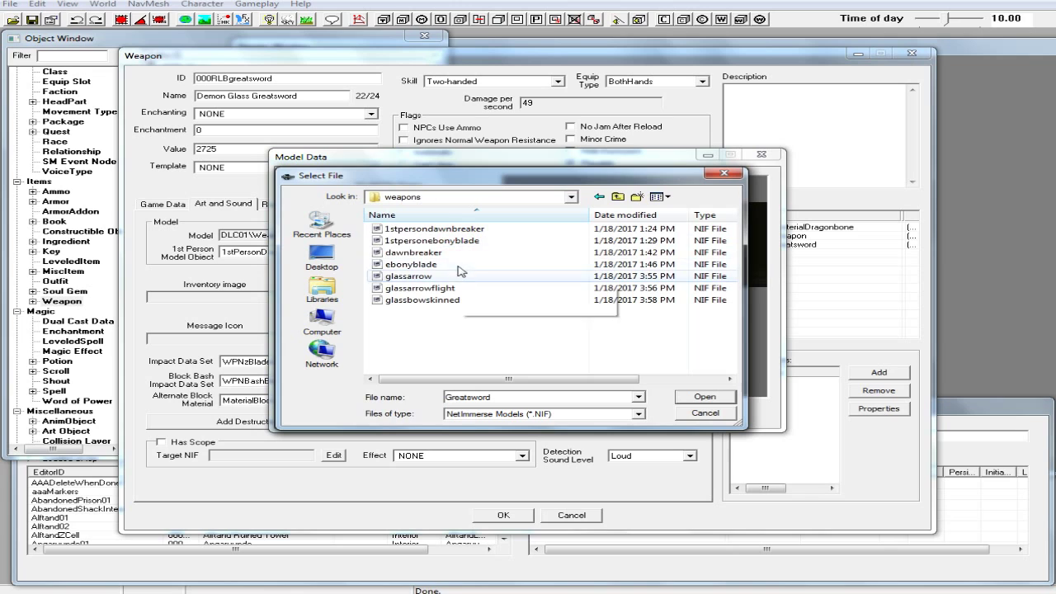
{"action": "left_click", "coordinate": [469, 241]}
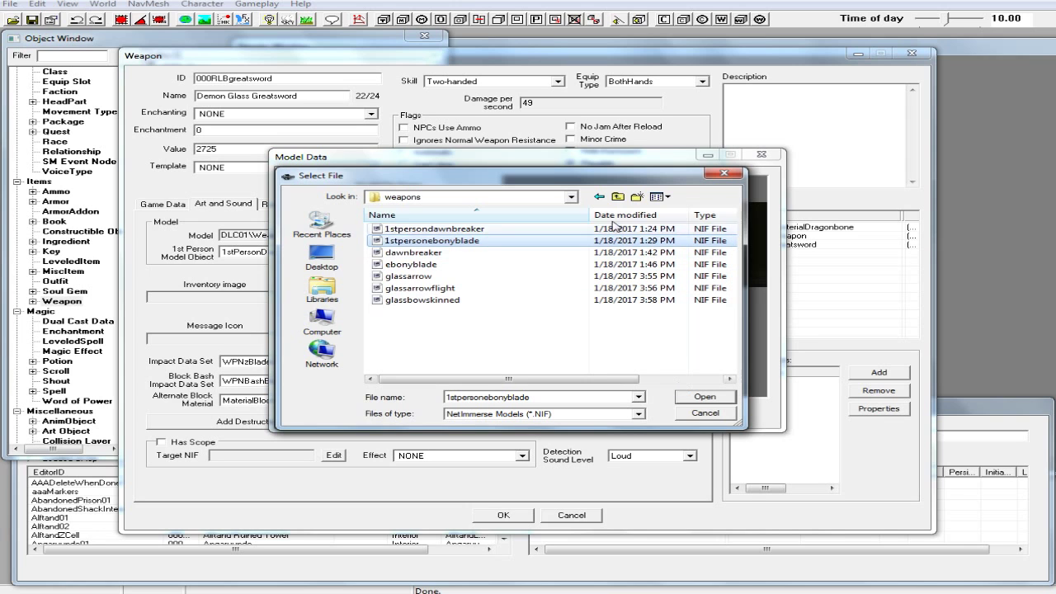
{"action": "left_click", "coordinate": [499, 265]}
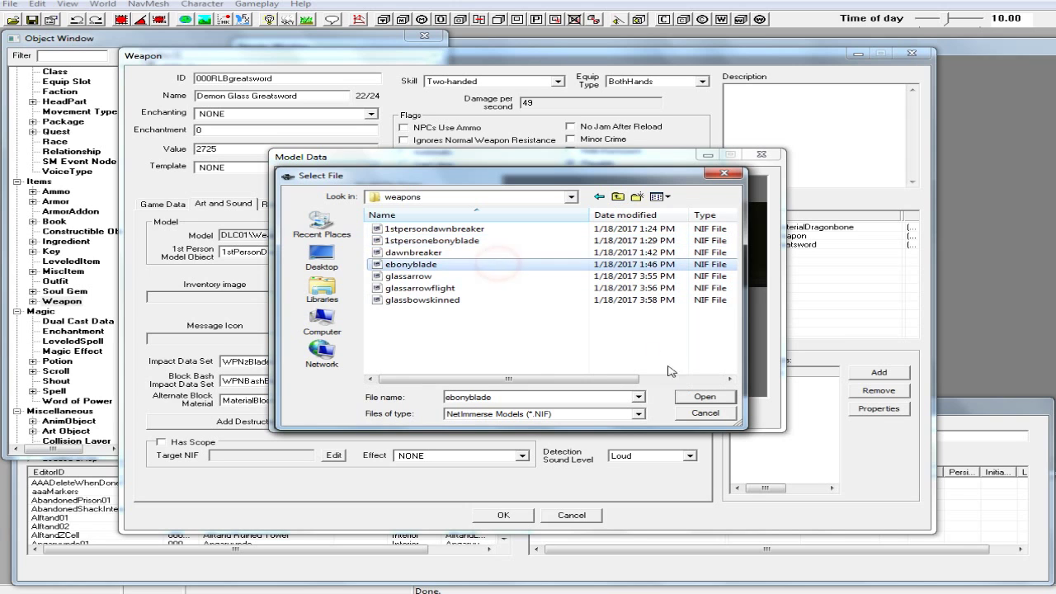
{"action": "left_click", "coordinate": [703, 397]}
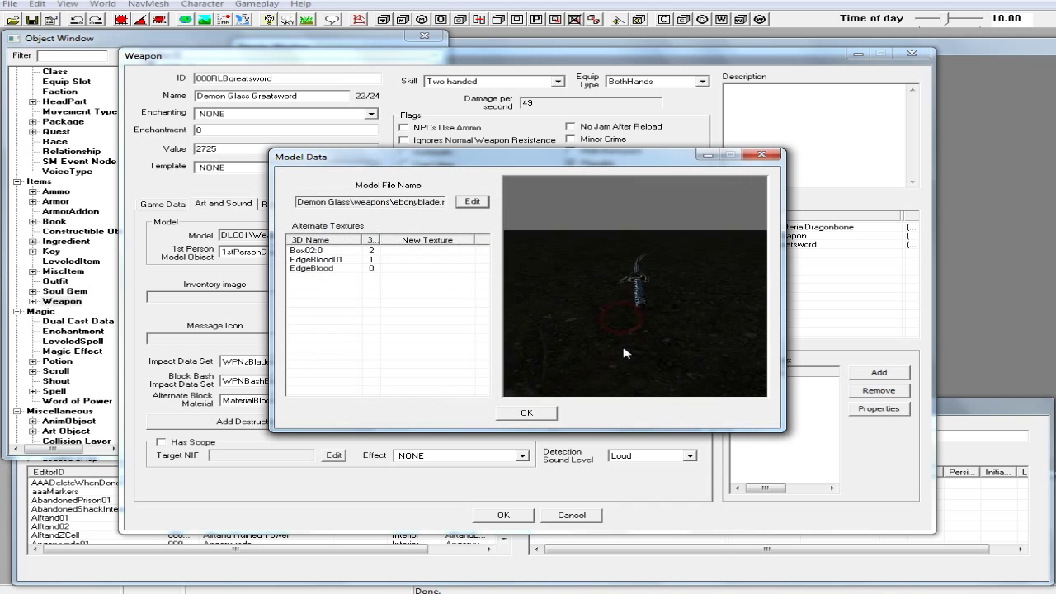
{"action": "left_click_drag", "start_coordinate": [644, 311], "coordinate": [649, 338]}
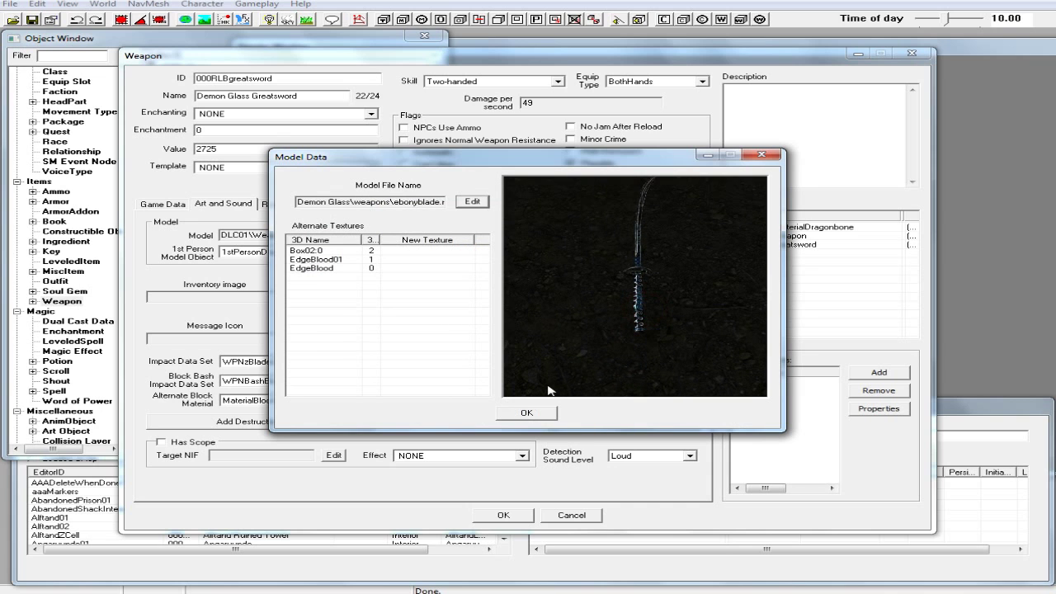
{"action": "left_click", "coordinate": [527, 413]}
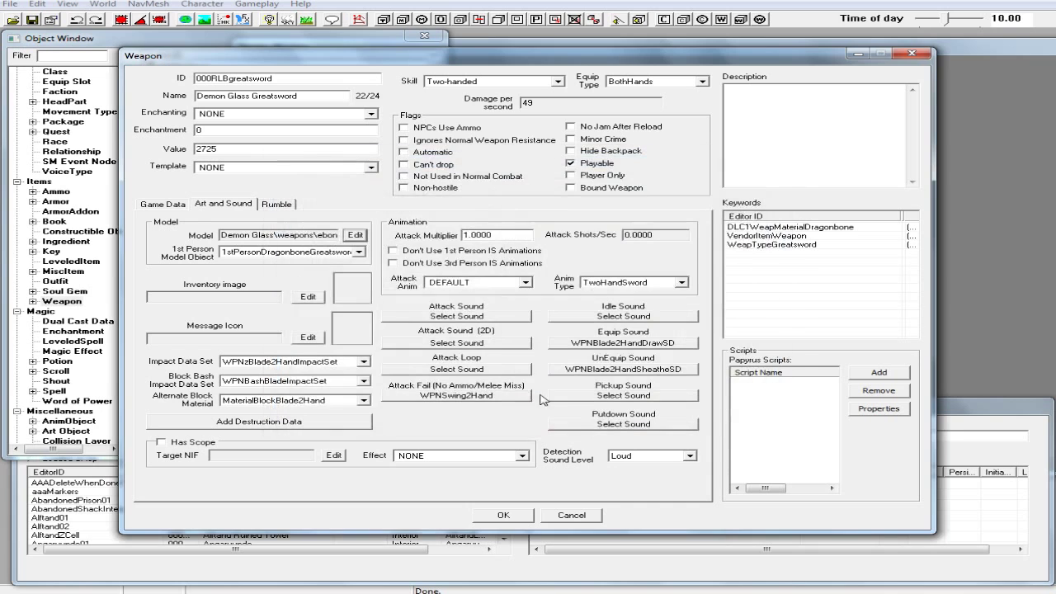
Step: Set the greatsword's first-person model object to 000RLB1stPersonDaedricGreatSword
{"action": "left_click", "coordinate": [361, 253]}
{"action": "scroll", "coordinate": [479, 285], "scroll_direction": "up", "scroll_amount": 10}
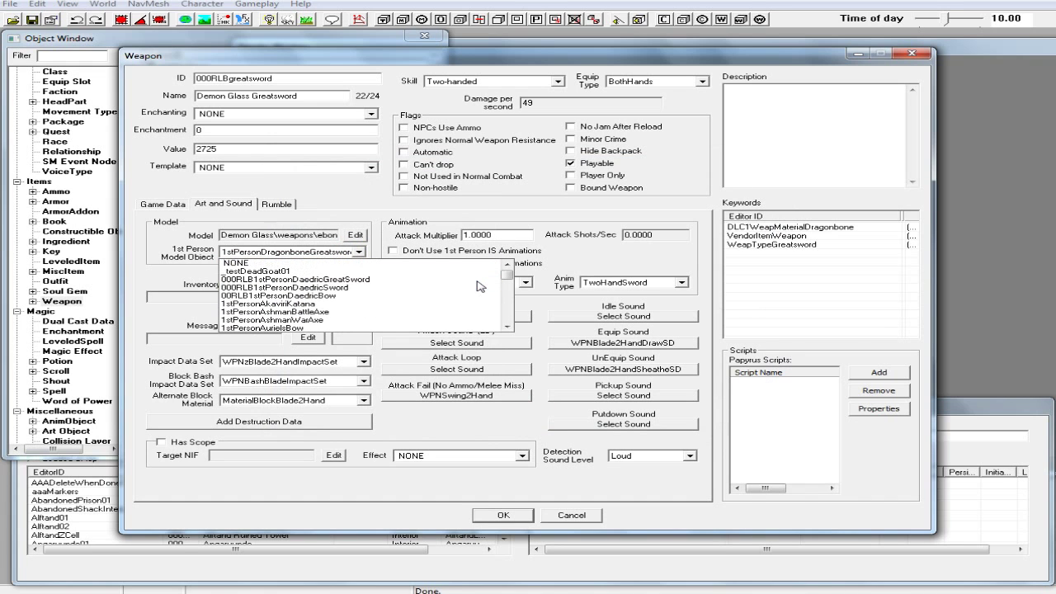
{"action": "left_click", "coordinate": [381, 279]}
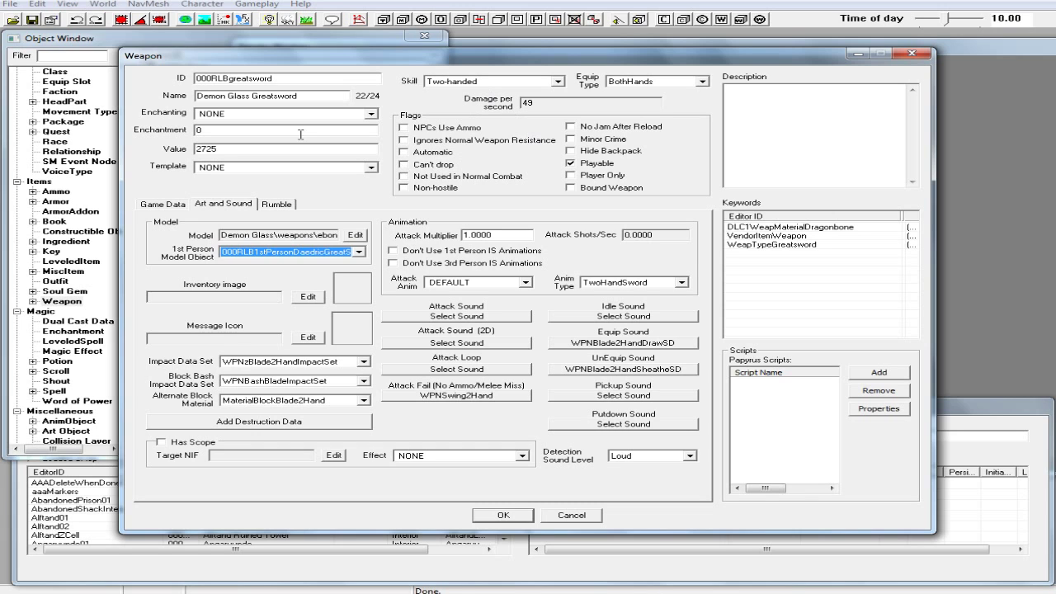
Step: Review the greatsword's game data, clear both Don't Use IS Animations options for first and third person, and save the weapon
{"action": "left_click", "coordinate": [180, 209]}
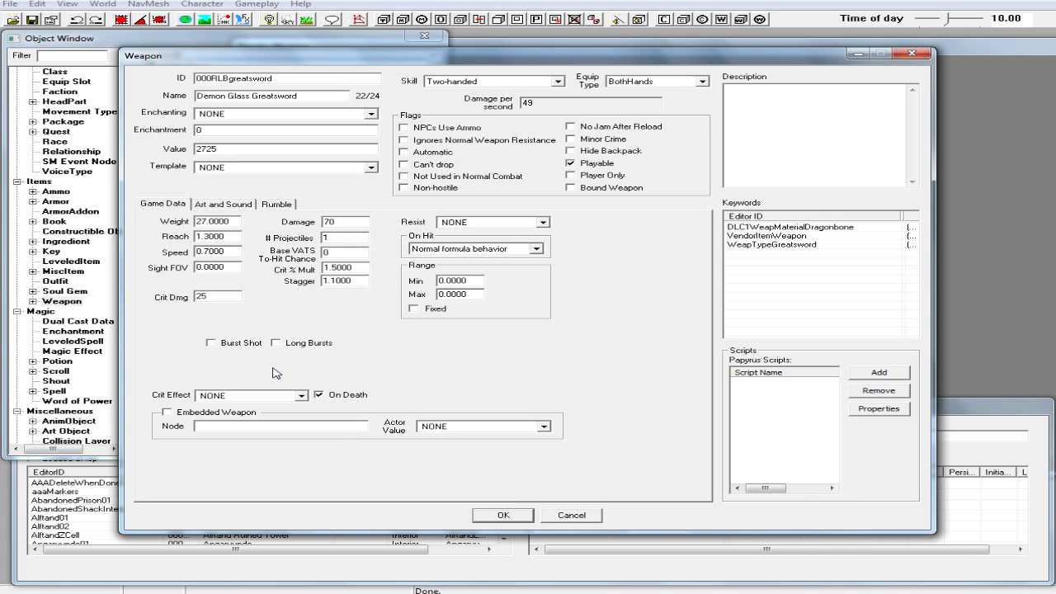
{"action": "left_click", "coordinate": [254, 207]}
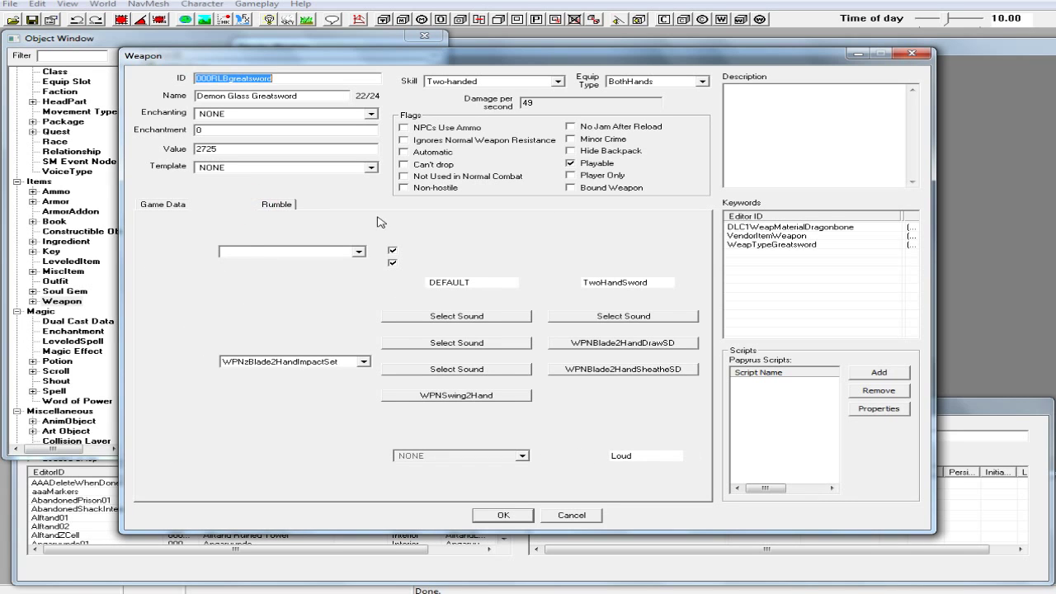
{"action": "left_click", "coordinate": [393, 250]}
{"action": "left_click", "coordinate": [393, 263]}
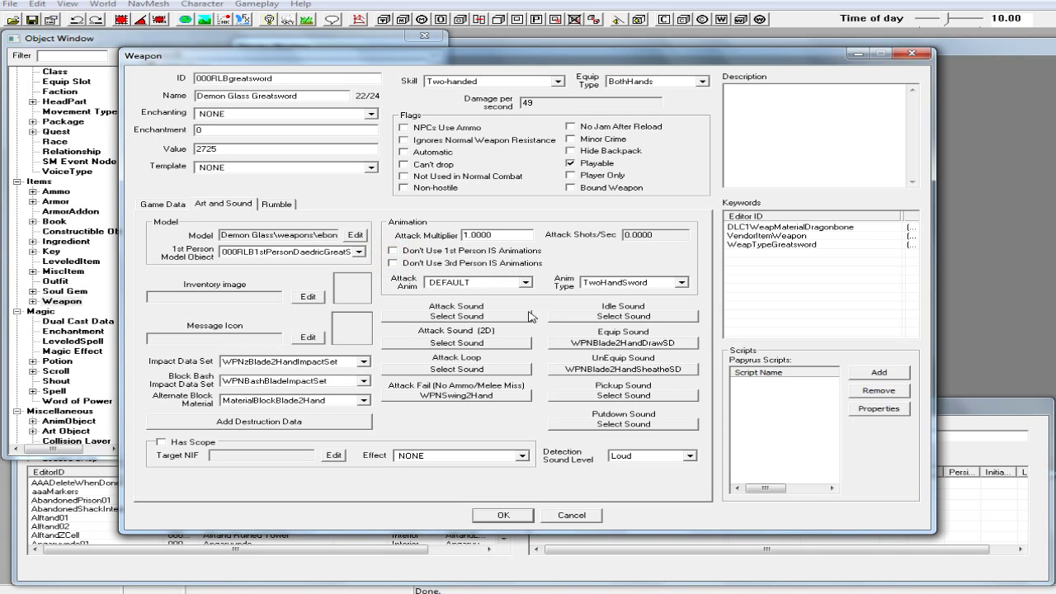
{"action": "left_click", "coordinate": [505, 517]}
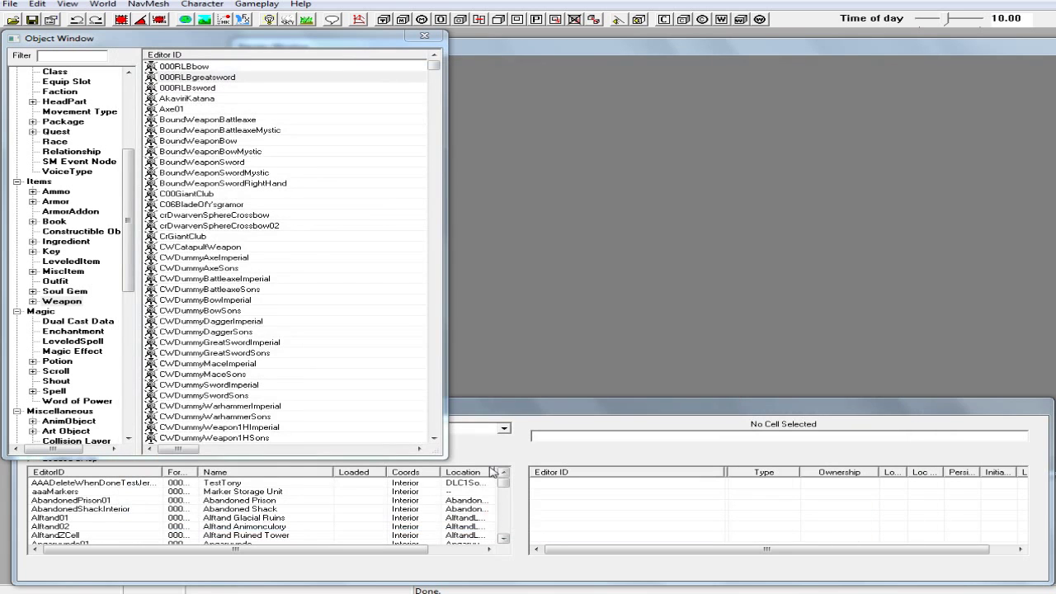
Step: Open the 000RLBsword weapon and rename it as Demon Glass Sword
{"action": "left_click", "coordinate": [226, 89]}
{"action": "double_click", "coordinate": [226, 90]}
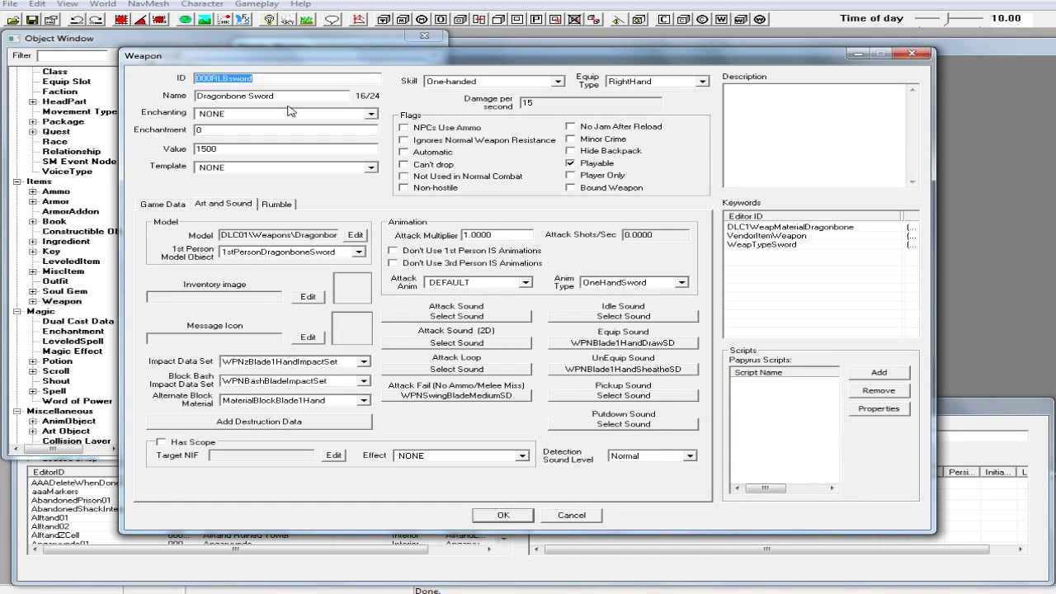
{"action": "left_click_drag", "start_coordinate": [250, 94], "coordinate": [199, 99]}
{"action": "type", "text": "Dewmon"}
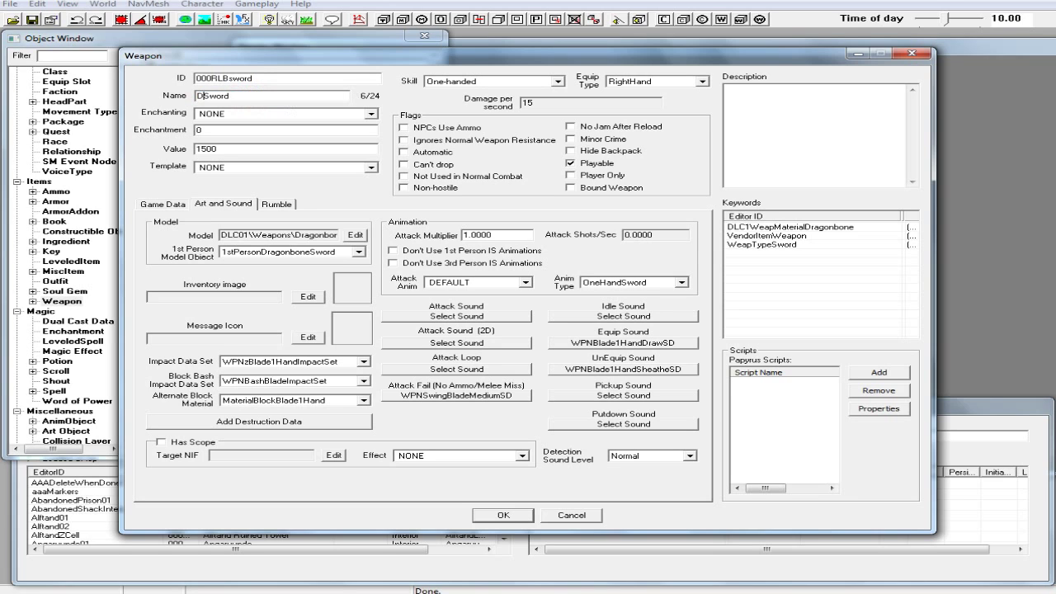
{"action": "key", "text": "BackSpace"}
{"action": "key", "text": "BackSpace"}
{"action": "key", "text": "BackSpace"}
{"action": "key", "text": "BackSpace"}
{"action": "type", "text": "mon Glass"}
Step: Set the sword's damage to 45 and its critical damage to 15
{"action": "left_click", "coordinate": [157, 205]}
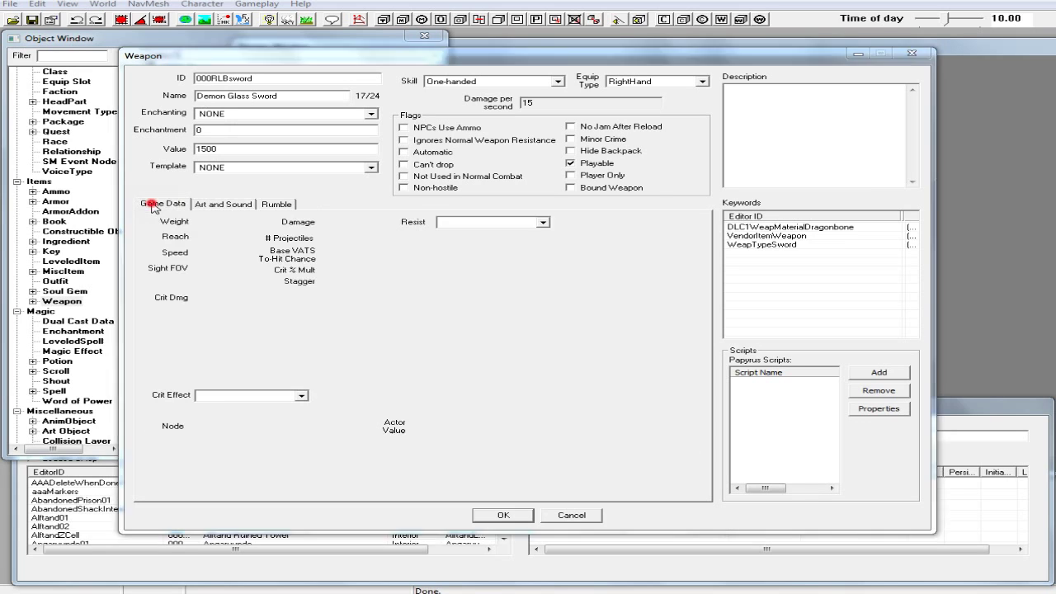
{"action": "double_click", "coordinate": [338, 223]}
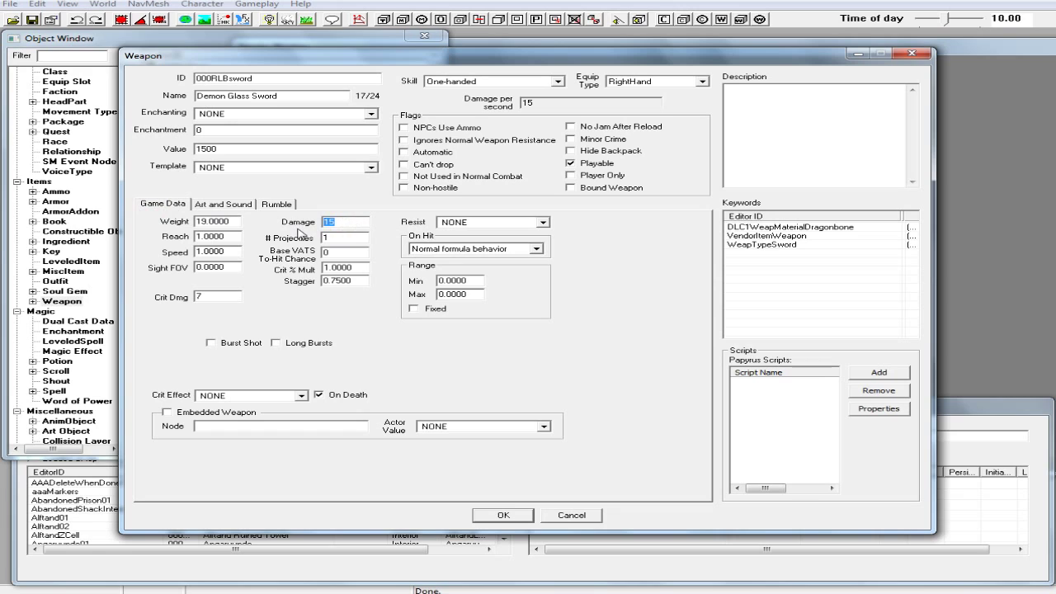
{"action": "type", "text": "45"}
{"action": "double_click", "coordinate": [207, 296]}
{"action": "type", "text": "15"}
Step: Clear the sword's Don't Use 1st Person and Don't Use 3rd Person IS Animations options
{"action": "left_click", "coordinate": [216, 205]}
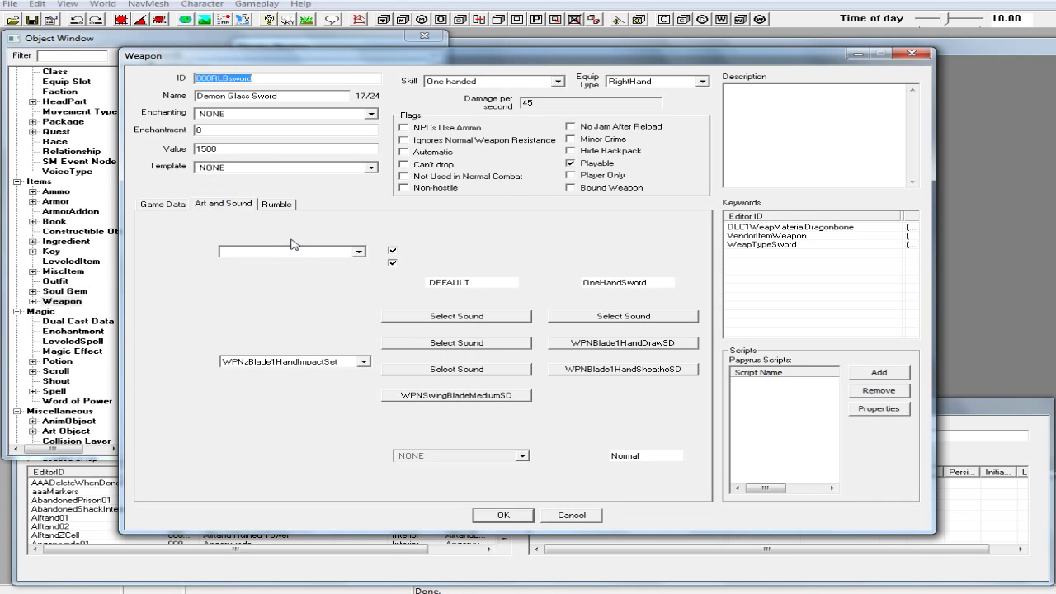
{"action": "left_click", "coordinate": [393, 250]}
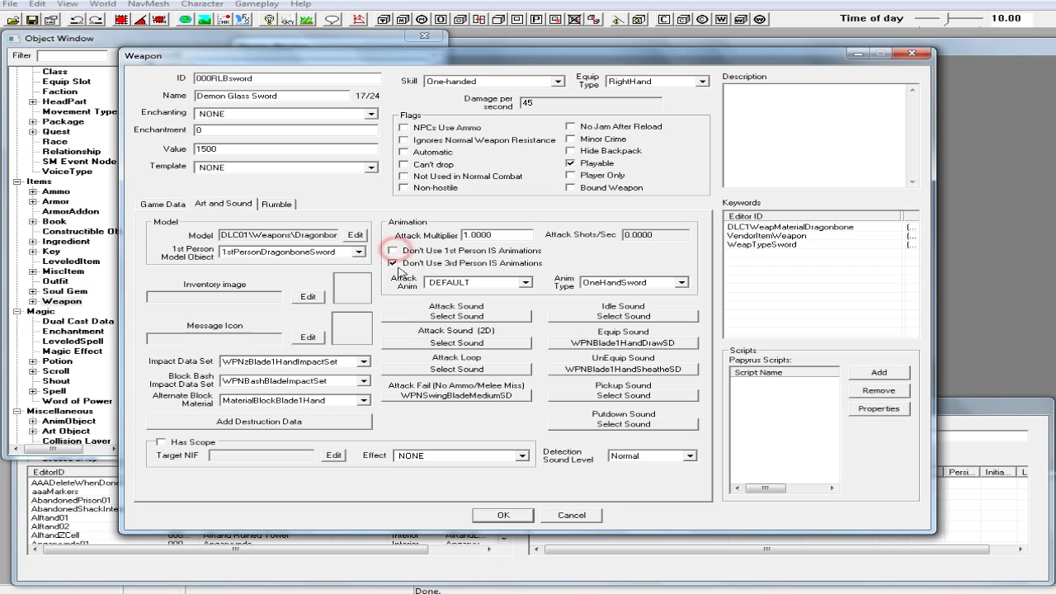
{"action": "left_click", "coordinate": [393, 263]}
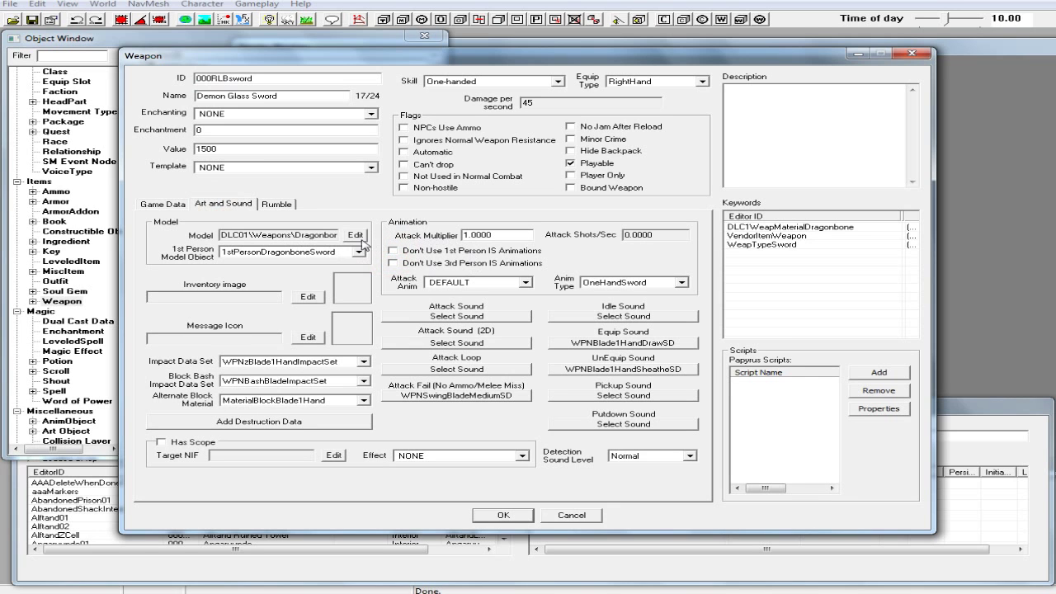
Step: Replace the sword's model with the dawnbreaker mesh from the Demon Glass weapons folder, checking it in the preview
{"action": "left_click", "coordinate": [355, 234]}
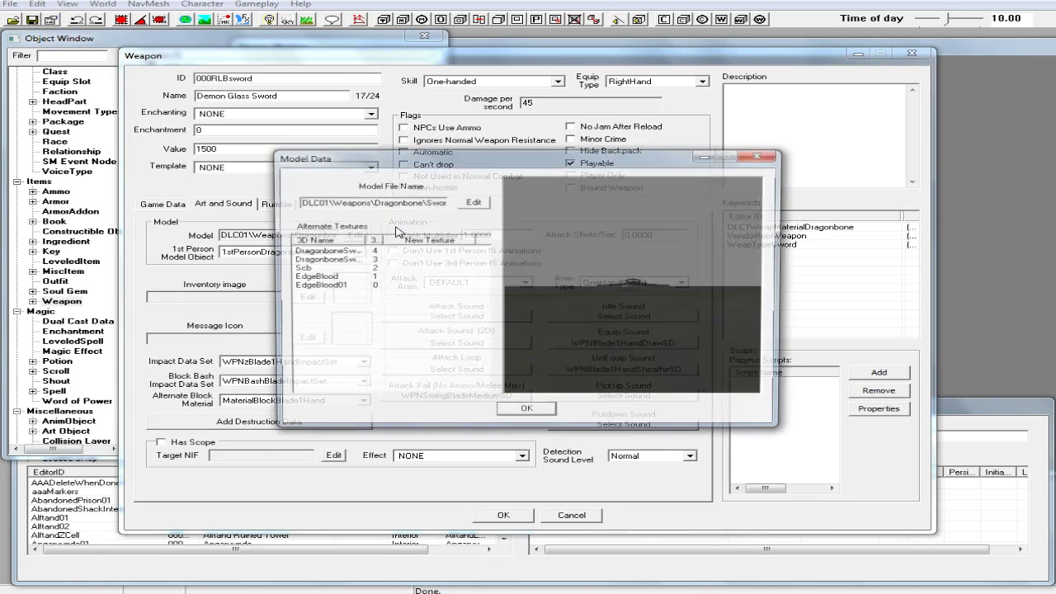
{"action": "left_click", "coordinate": [486, 204]}
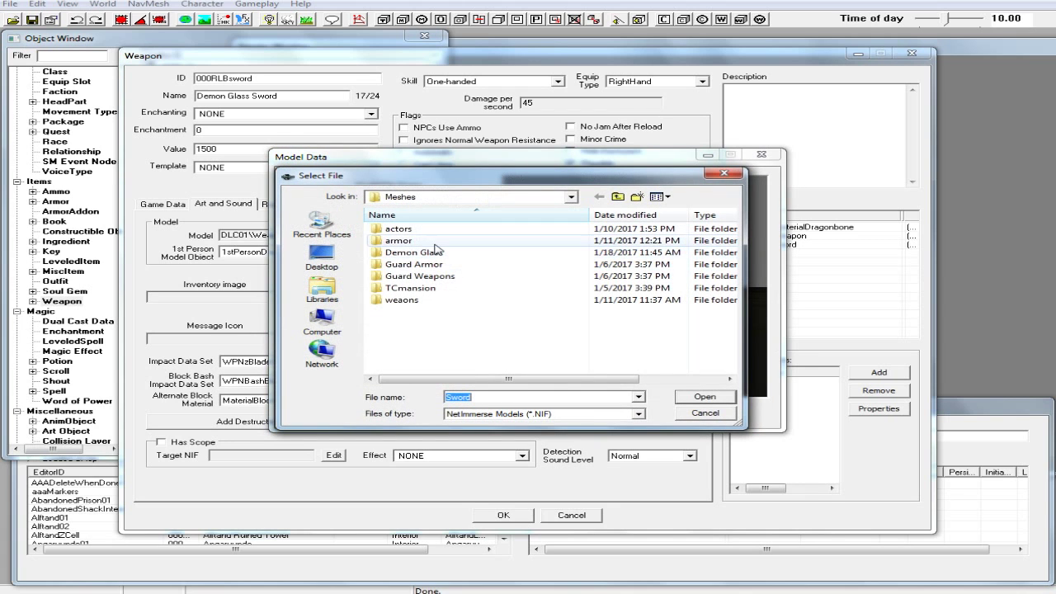
{"action": "double_click", "coordinate": [446, 256]}
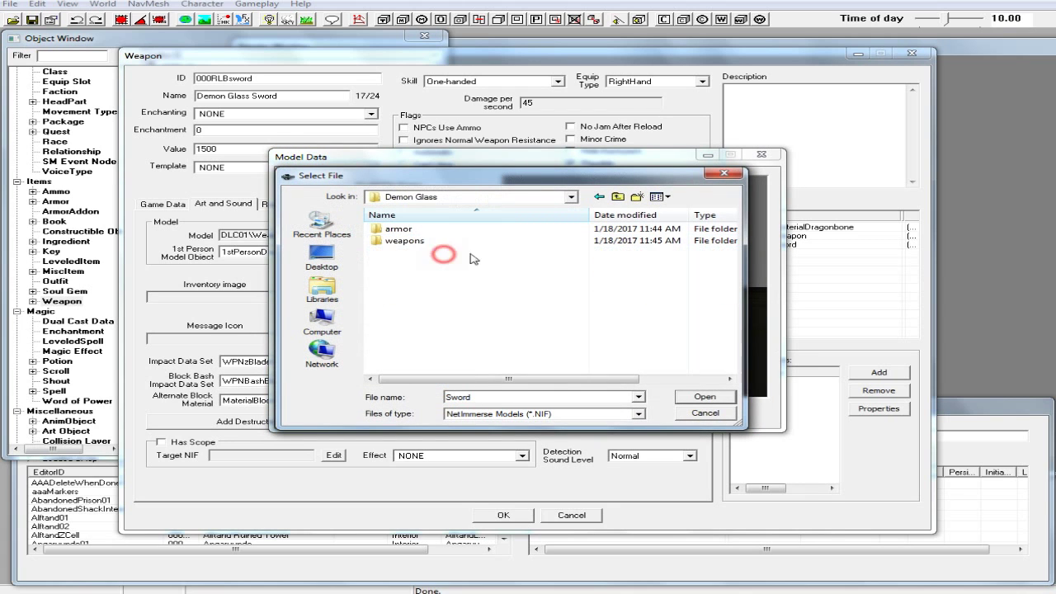
{"action": "double_click", "coordinate": [417, 240]}
{"action": "left_click", "coordinate": [435, 252]}
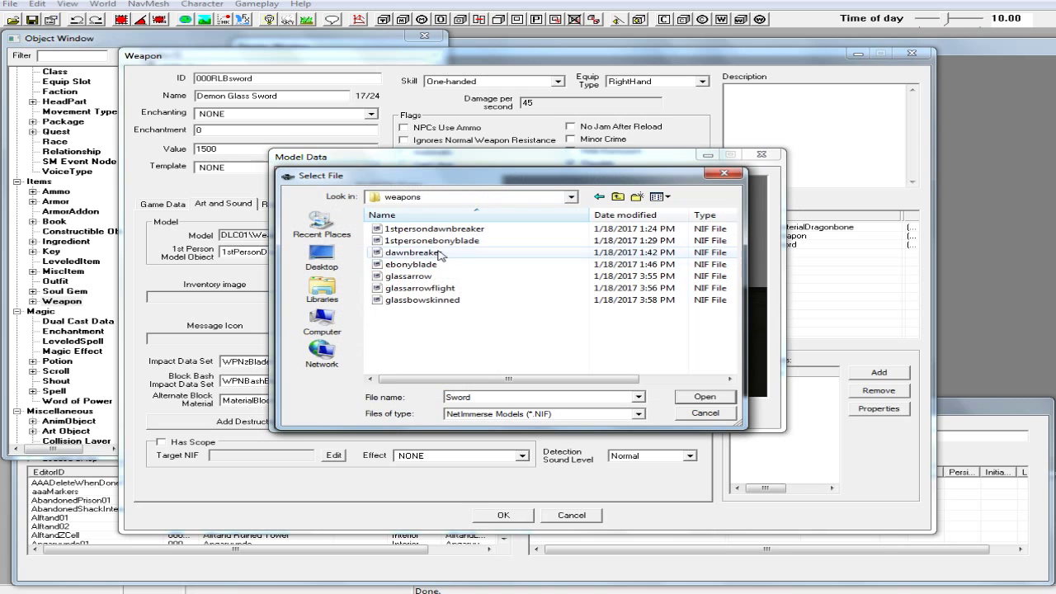
{"action": "left_click", "coordinate": [702, 398]}
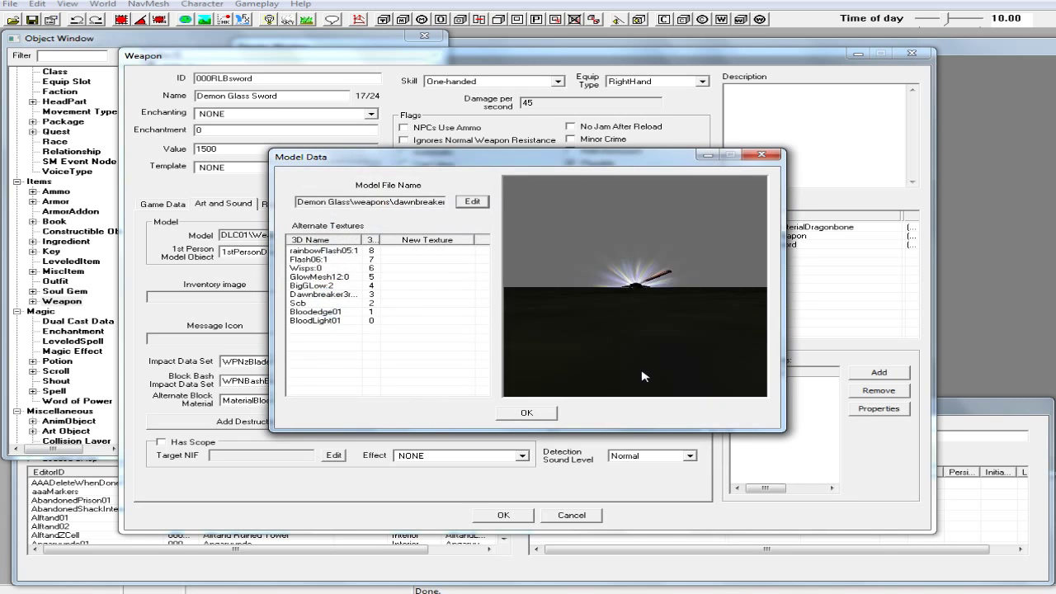
{"action": "left_click_drag", "start_coordinate": [655, 301], "coordinate": [649, 389]}
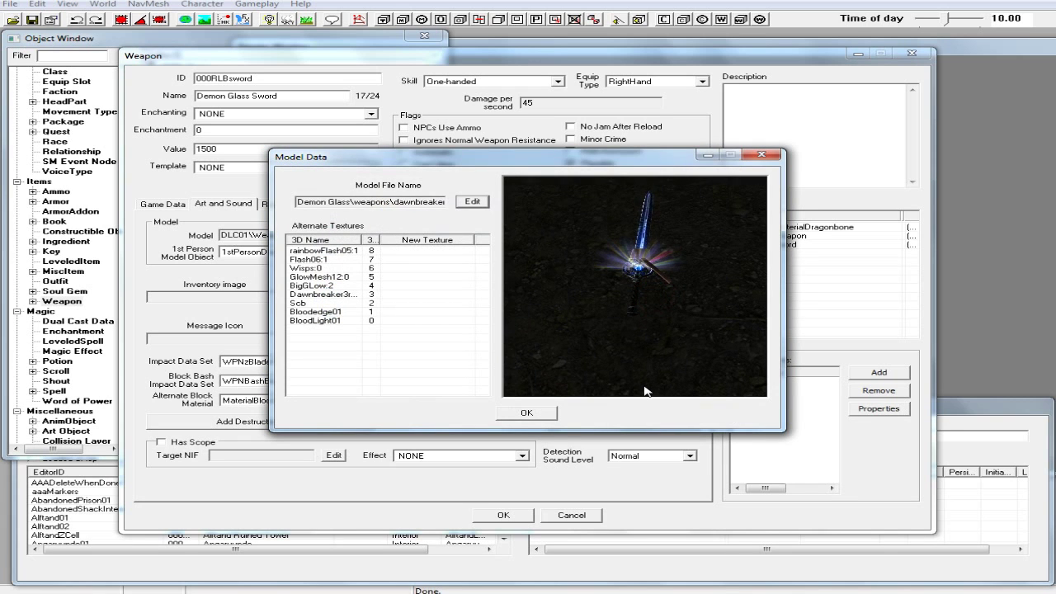
{"action": "scroll", "coordinate": [648, 314], "scroll_direction": "up", "scroll_amount": 3}
{"action": "scroll", "coordinate": [647, 314], "scroll_direction": "down", "scroll_amount": 2}
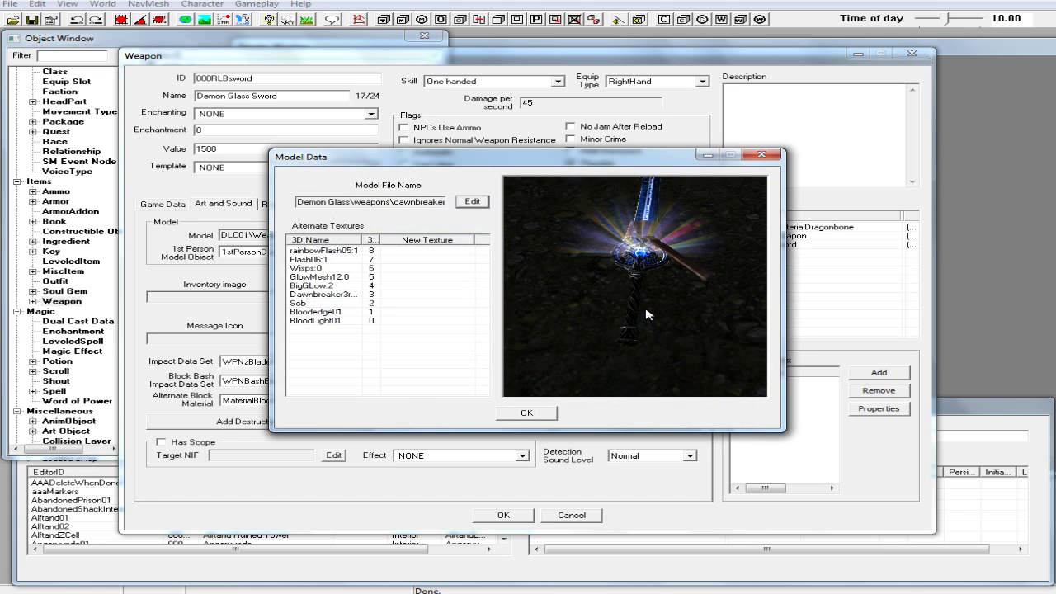
{"action": "left_click", "coordinate": [543, 415]}
Step: Set the sword's 1st Person Model Object to 000RLB1stPersonDaedricSword and save the weapon
{"action": "left_click", "coordinate": [358, 253]}
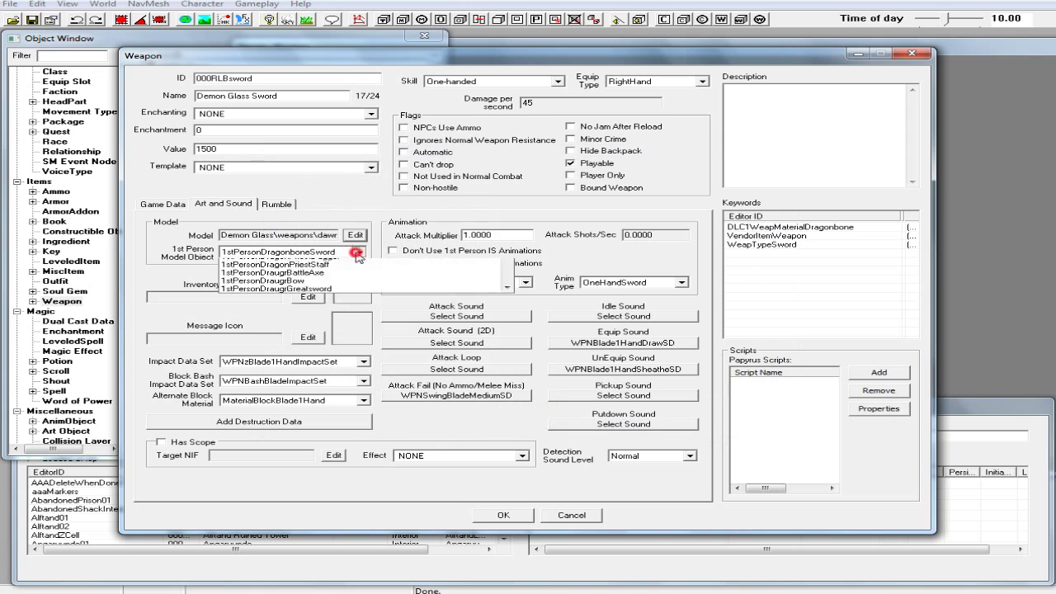
{"action": "scroll", "coordinate": [440, 274], "scroll_direction": "up", "scroll_amount": 10}
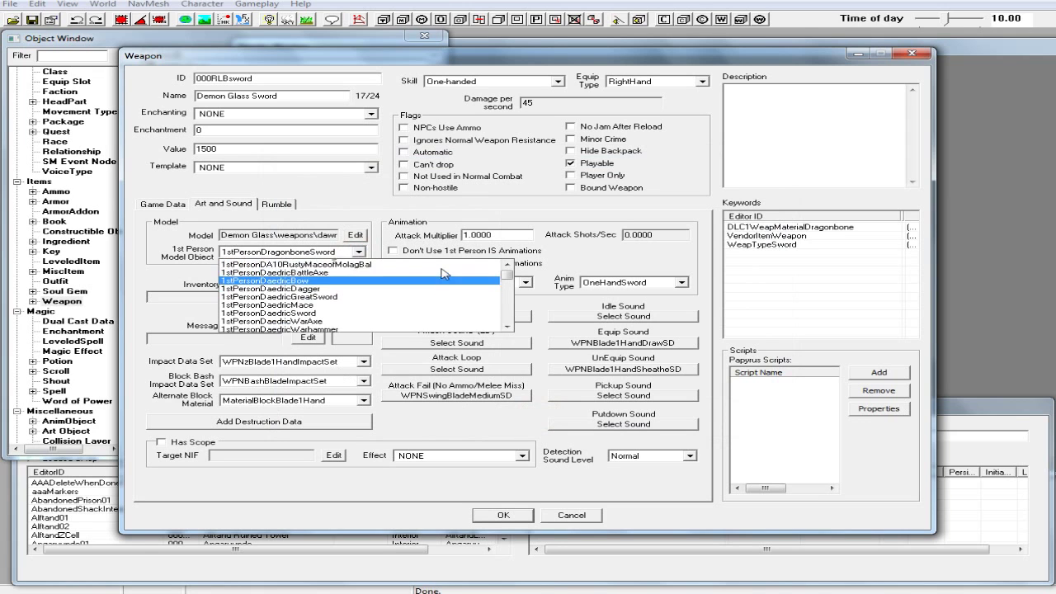
{"action": "left_click", "coordinate": [404, 289]}
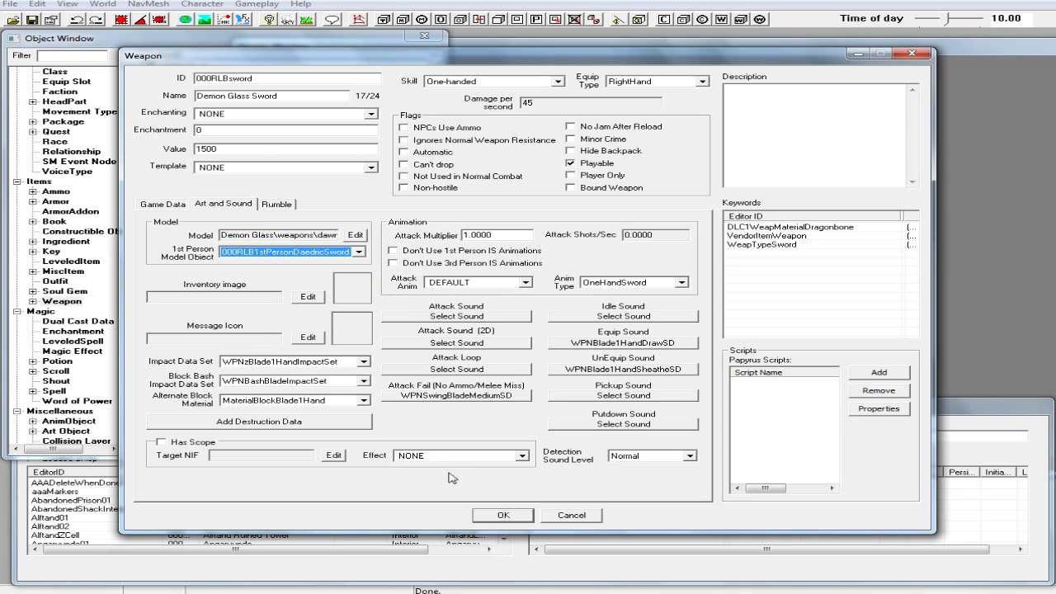
{"action": "left_click", "coordinate": [503, 516]}
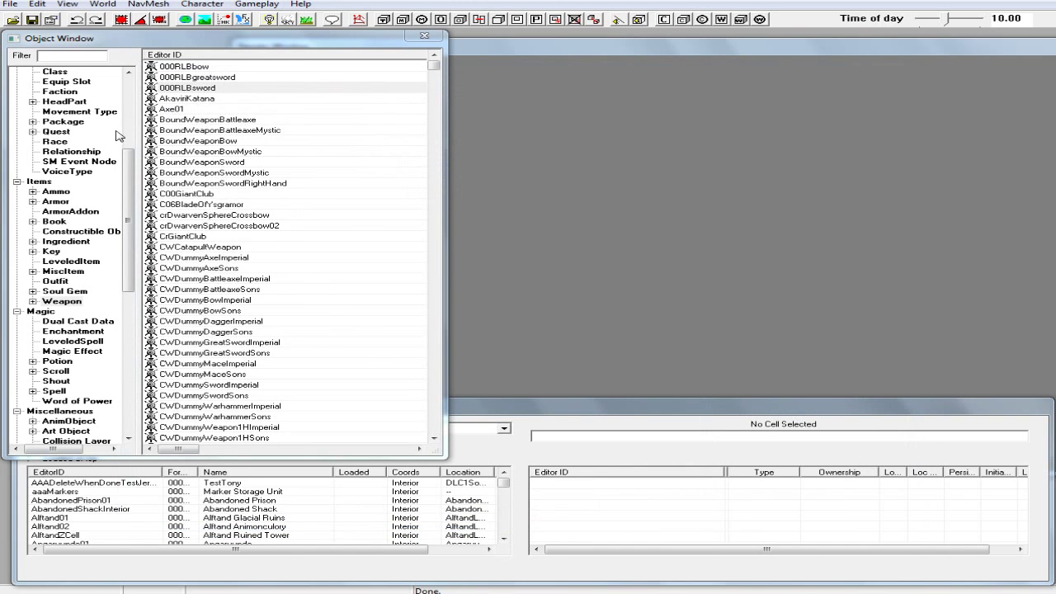
Step: Filter the object list by Recipe across all record types and look through the recipe records
{"action": "left_click_drag", "start_coordinate": [126, 184], "coordinate": [128, 112]}
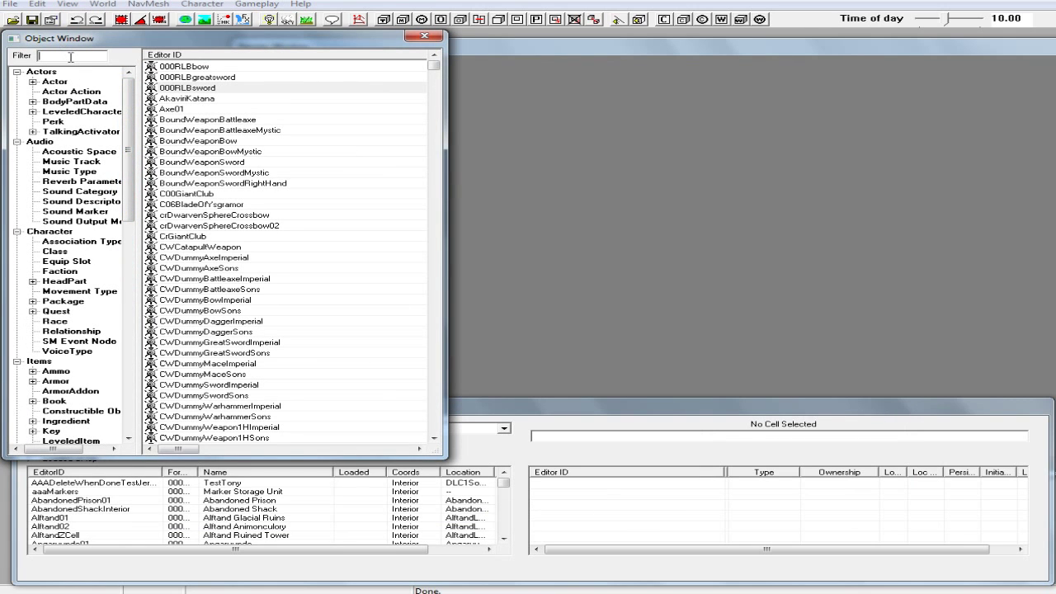
{"action": "type", "text": "cipe"}
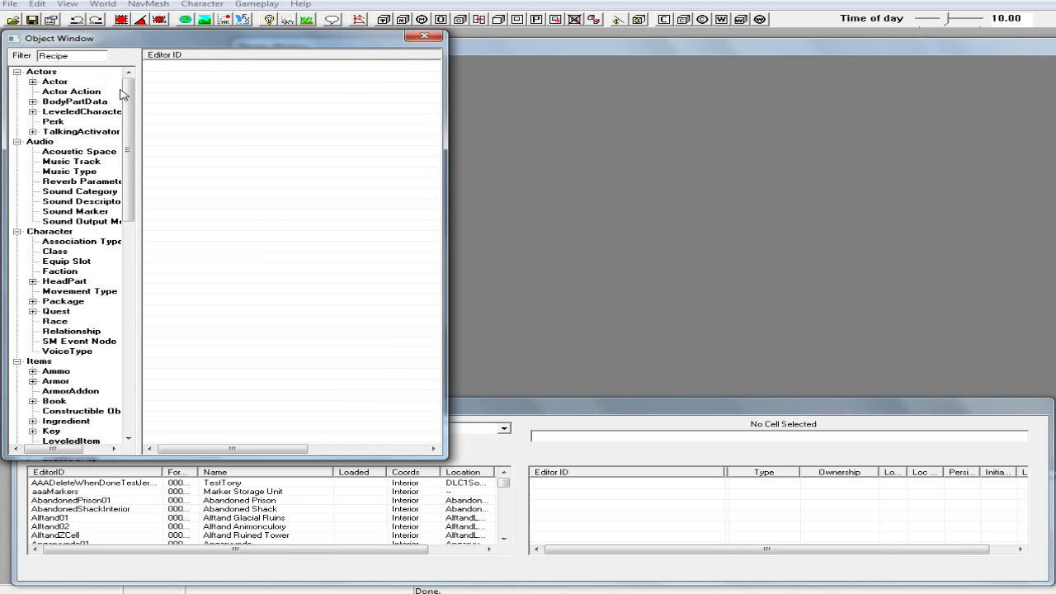
{"action": "left_click_drag", "start_coordinate": [128, 97], "coordinate": [141, 359]}
{"action": "left_click", "coordinate": [35, 431]}
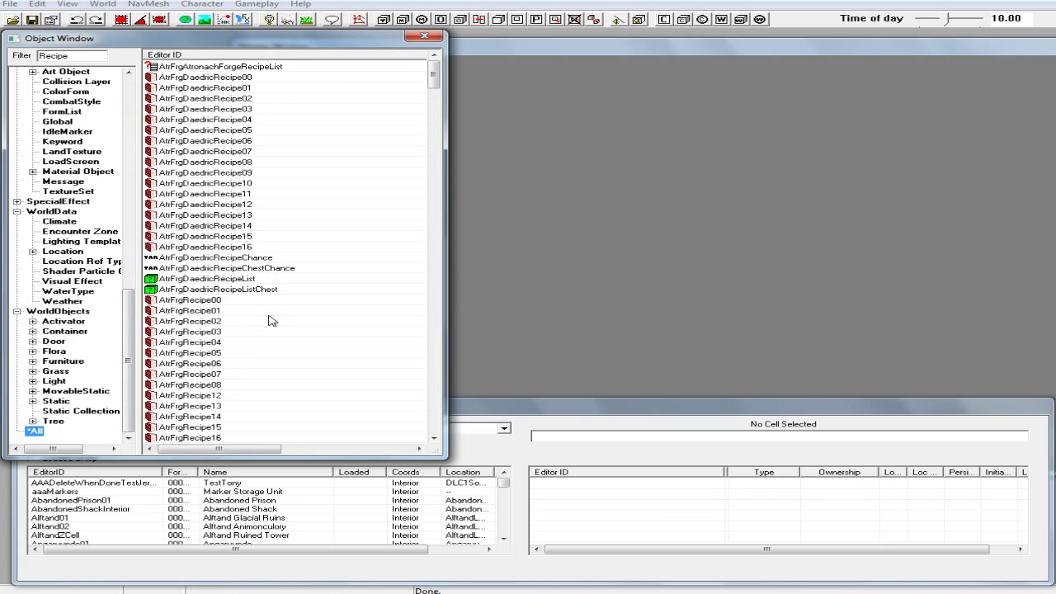
{"action": "left_click", "coordinate": [309, 321]}
{"action": "scroll", "coordinate": [344, 247], "scroll_direction": "down", "scroll_amount": 6}
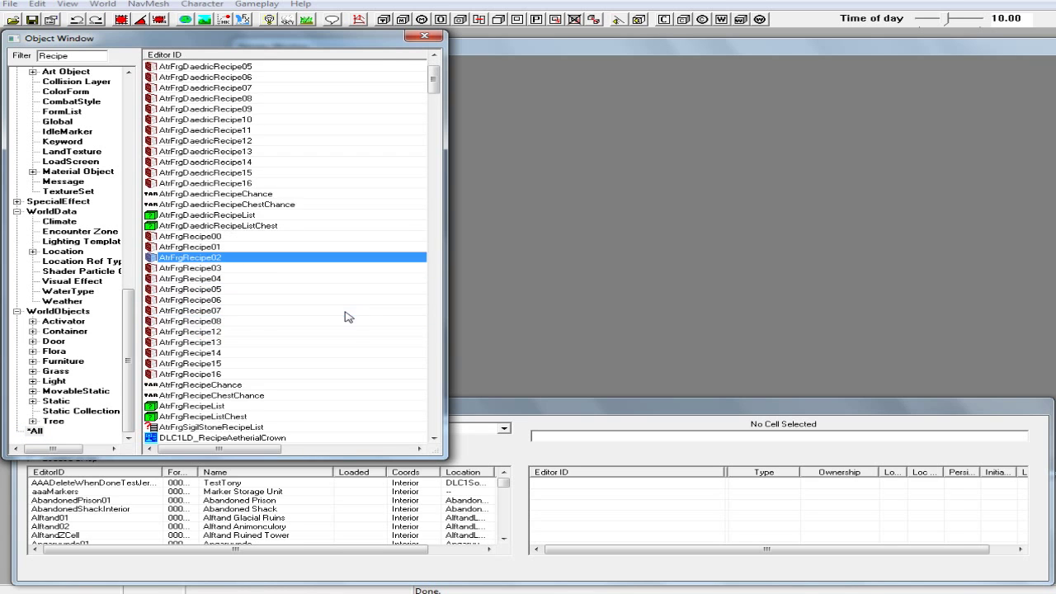
{"action": "scroll", "coordinate": [344, 323], "scroll_direction": "down", "scroll_amount": 7}
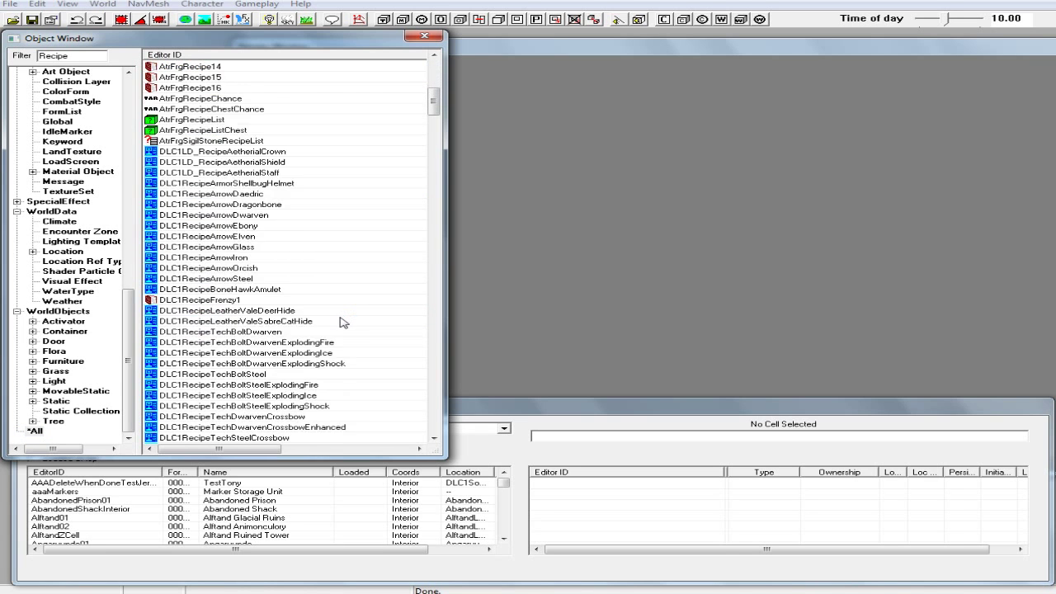